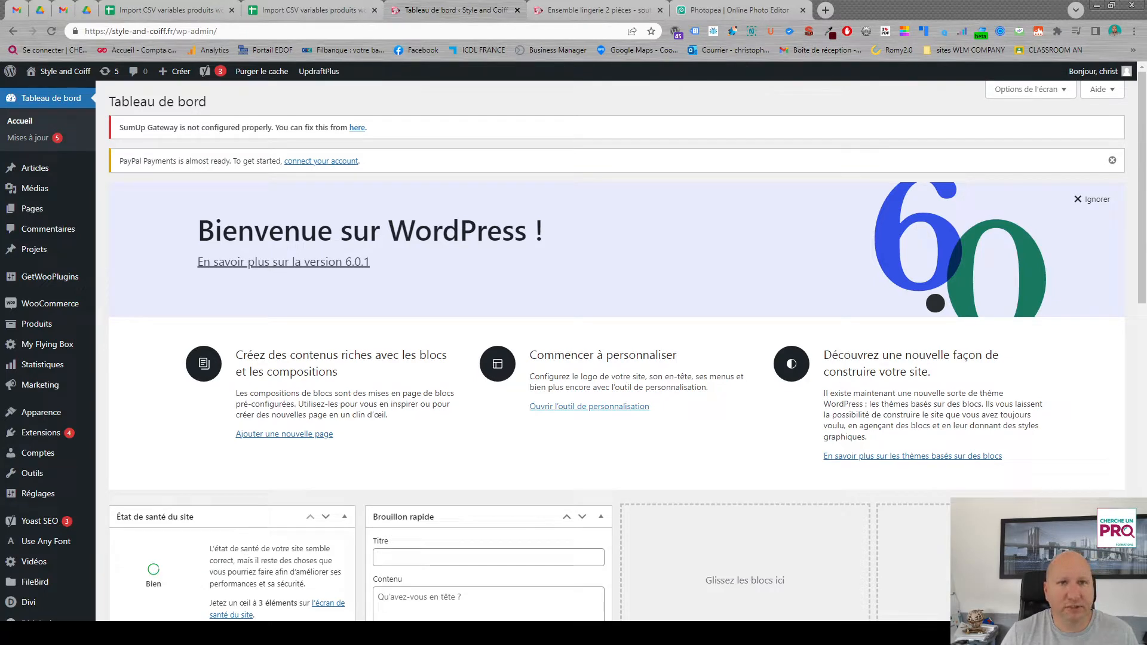
- Switch to the WooCommerce product import spreadsheet in Google Sheets and clear the contents of rows 3 to 24
left_click(311, 10)
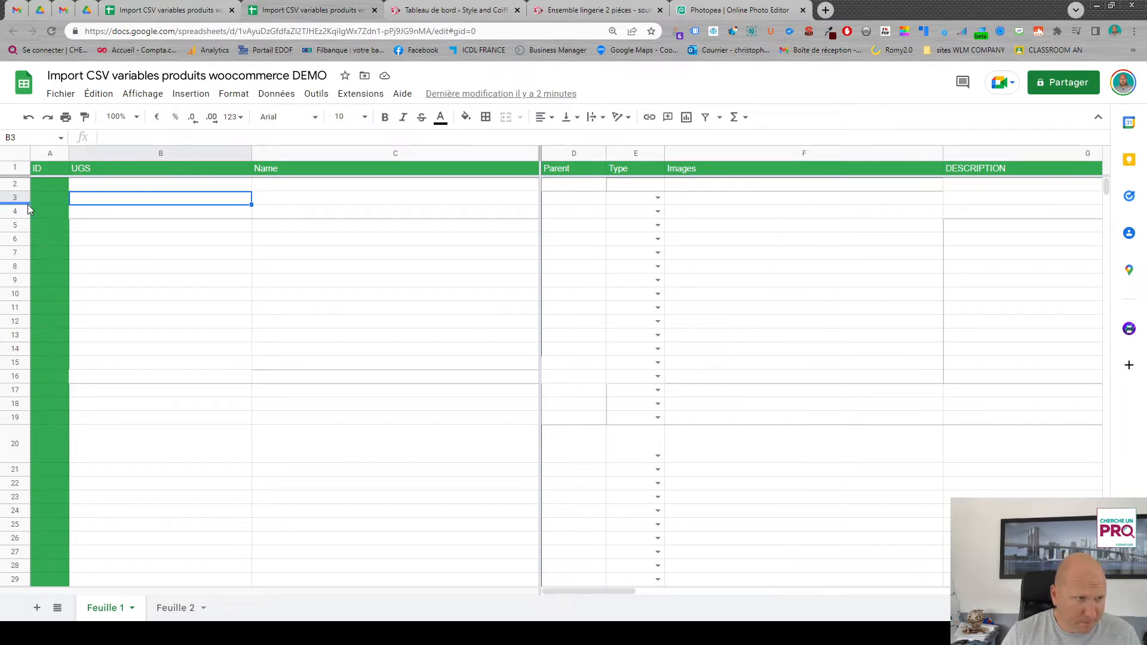
left_click_drag(21, 203, 350, 511)
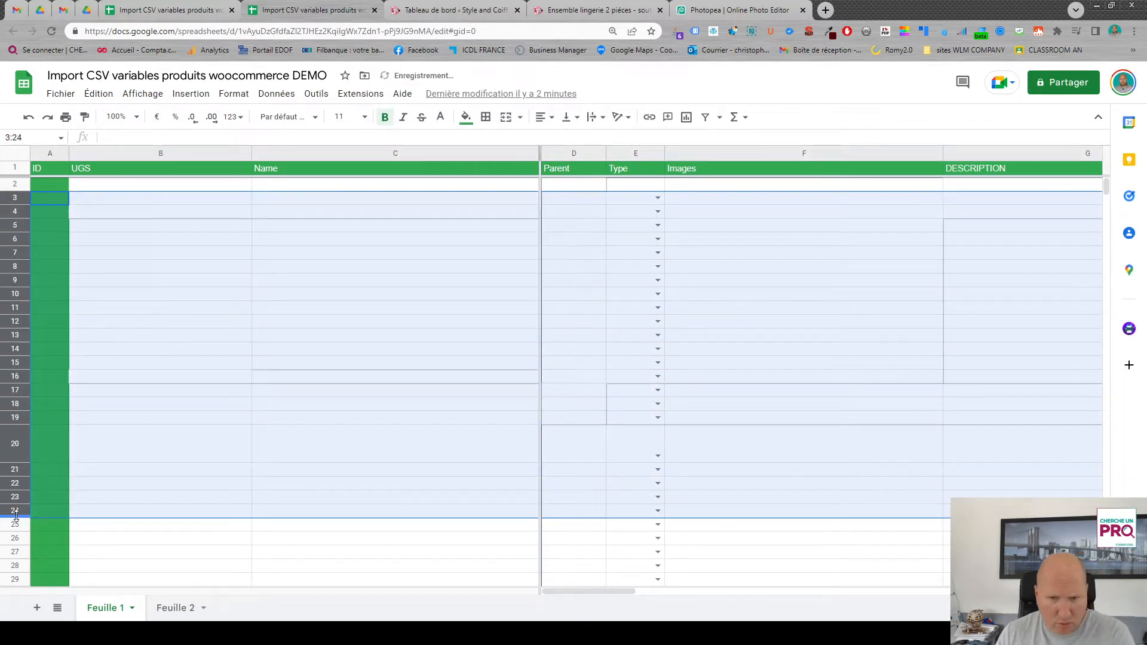
left_click(372, 389)
left_click(386, 338)
left_click_drag(388, 342, 931, 476)
left_click(386, 310)
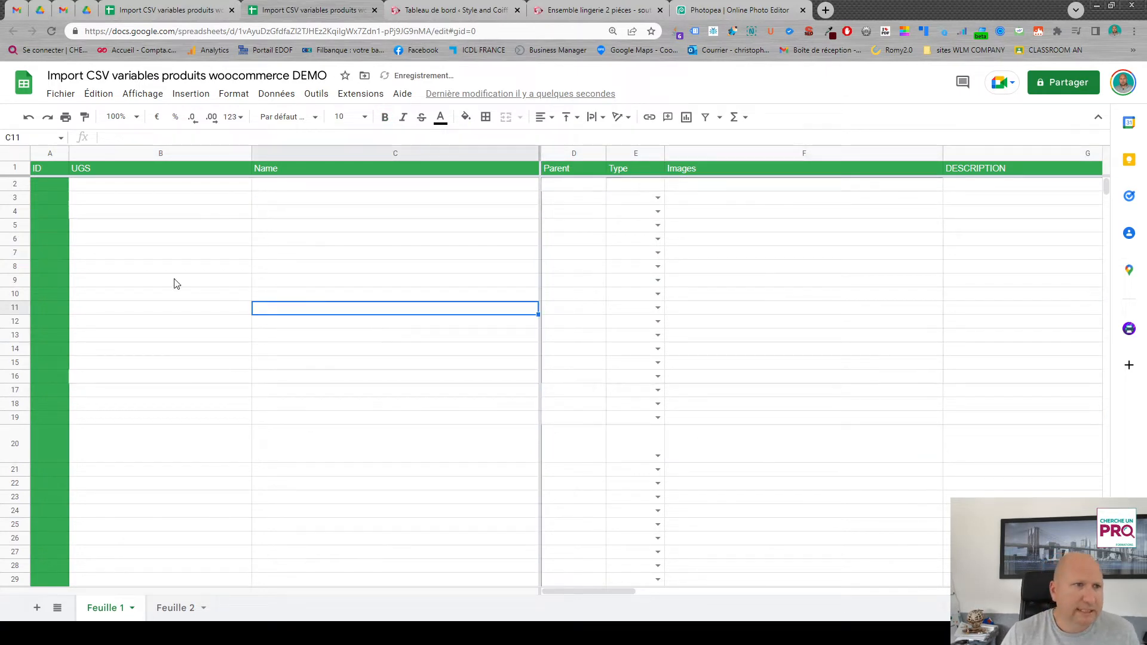
- Review the header cells of the import sheet, including UGS, Name, Parent and Images
left_click(123, 169)
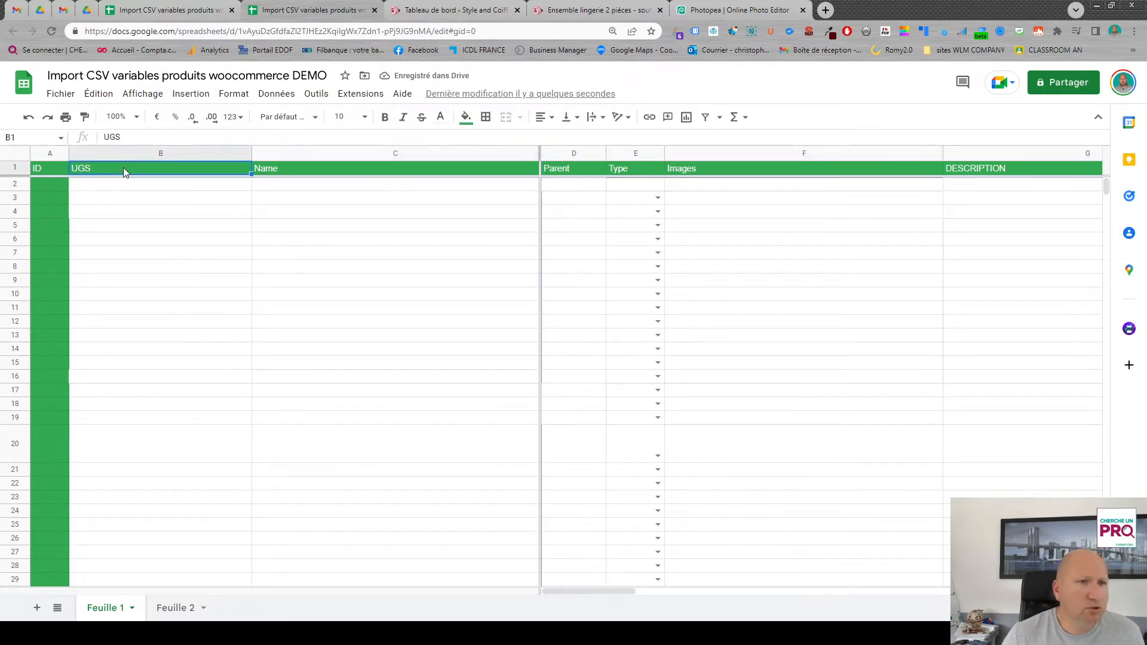
left_click(210, 196)
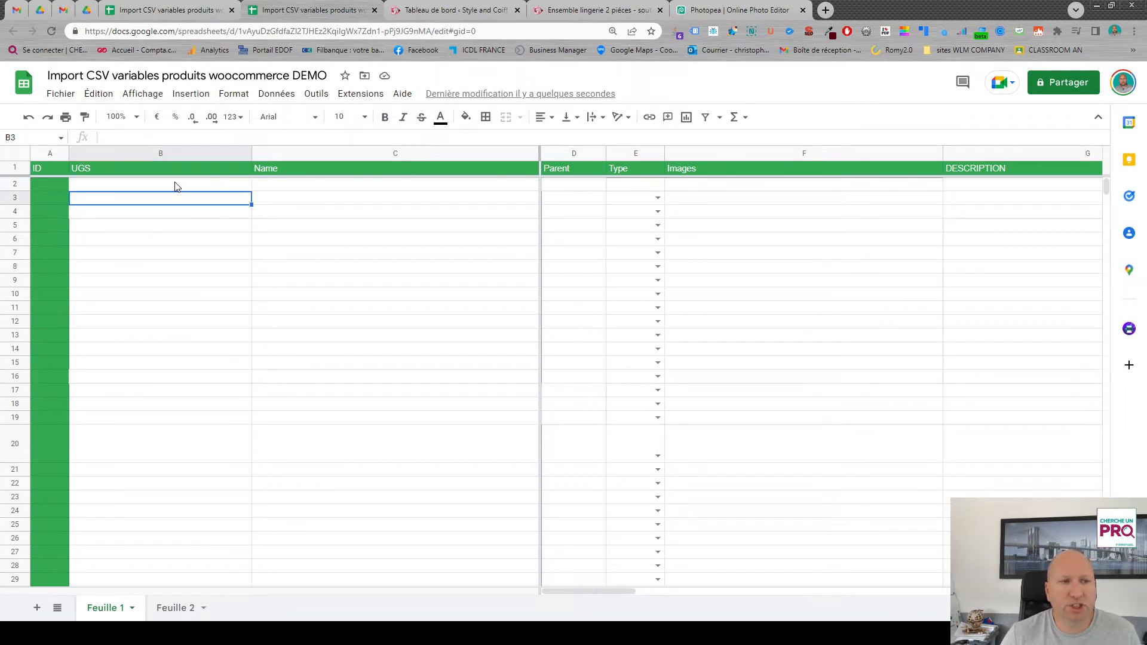
left_click(116, 166)
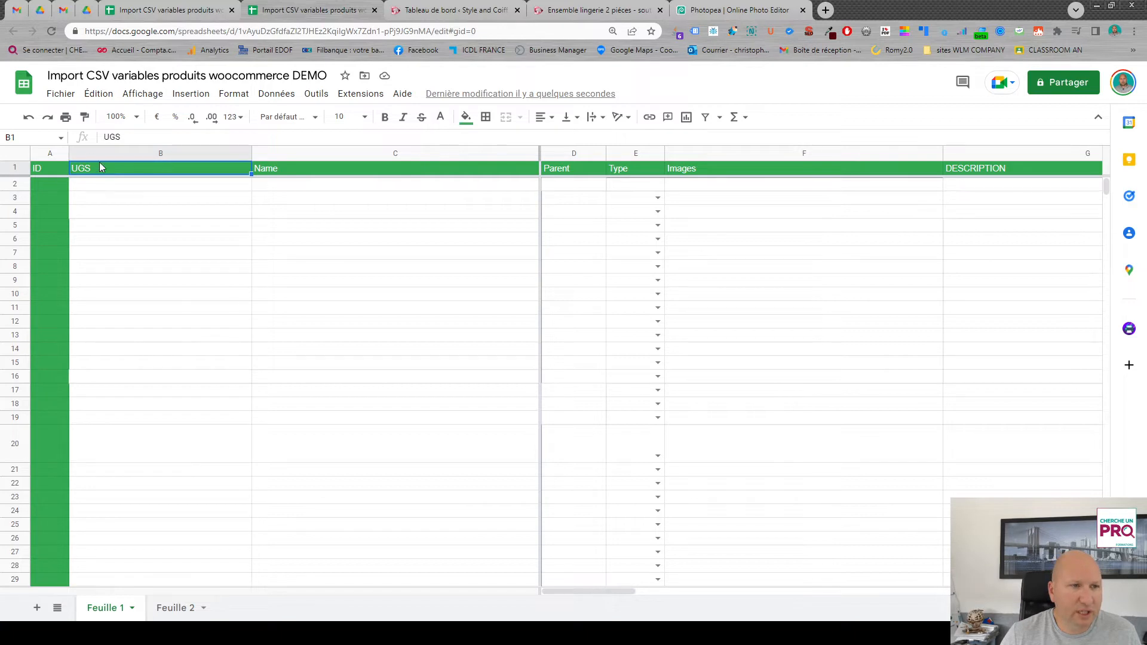
left_click(286, 168)
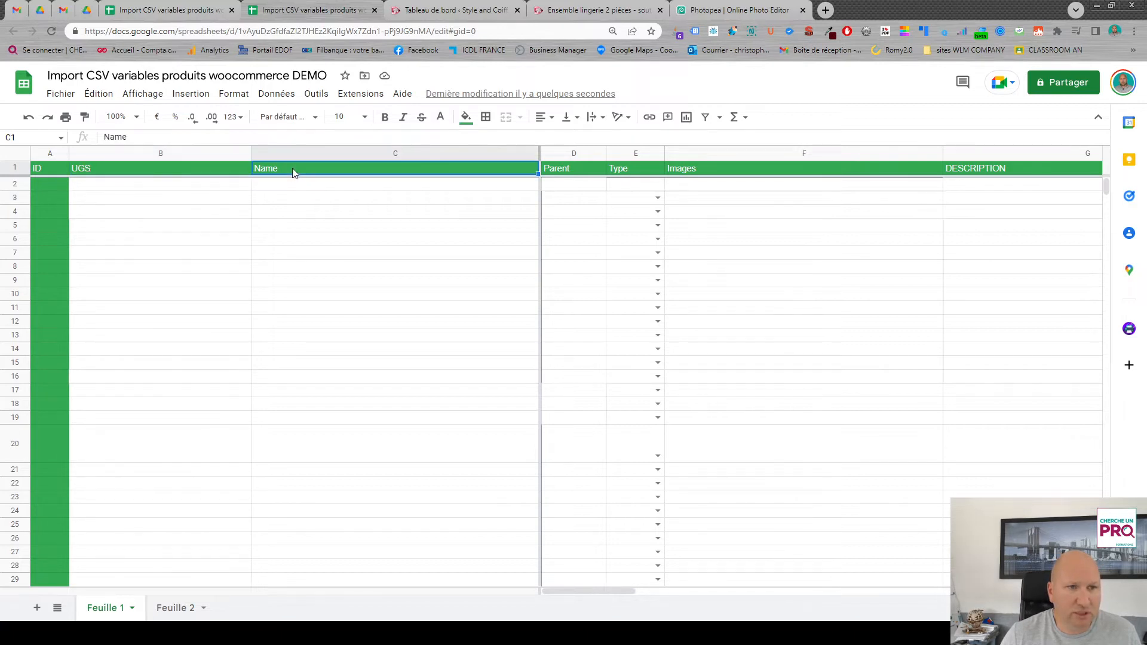
left_click(587, 168)
left_click(806, 169)
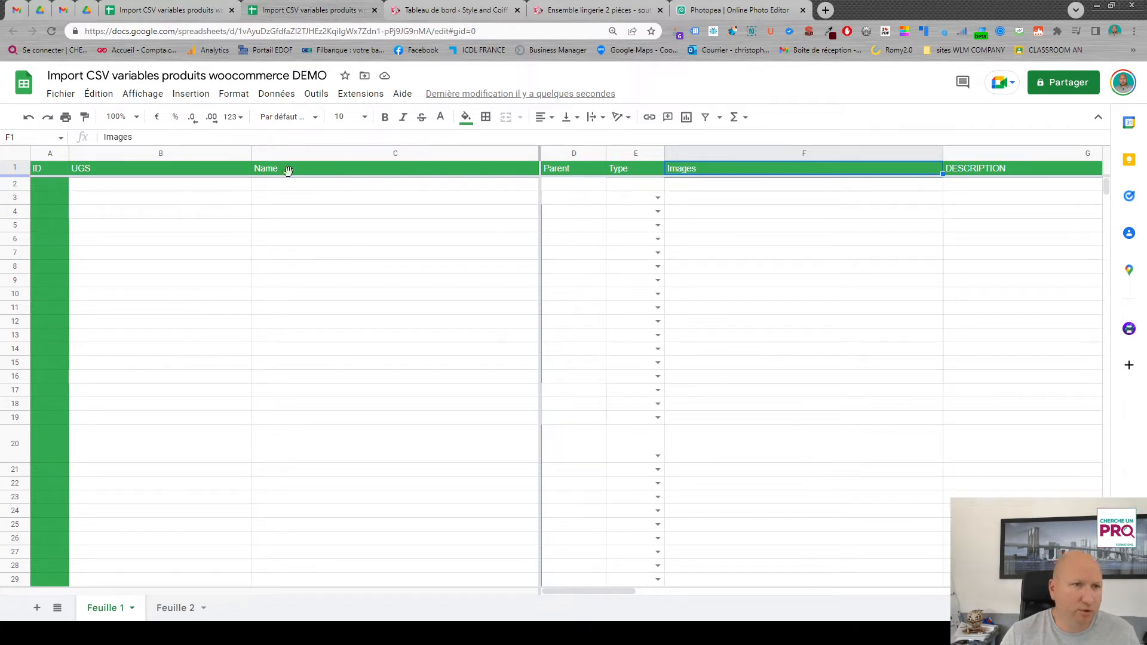
- Enter TEESHIRTBLC as the UGS of the product in row 3
left_click(164, 202)
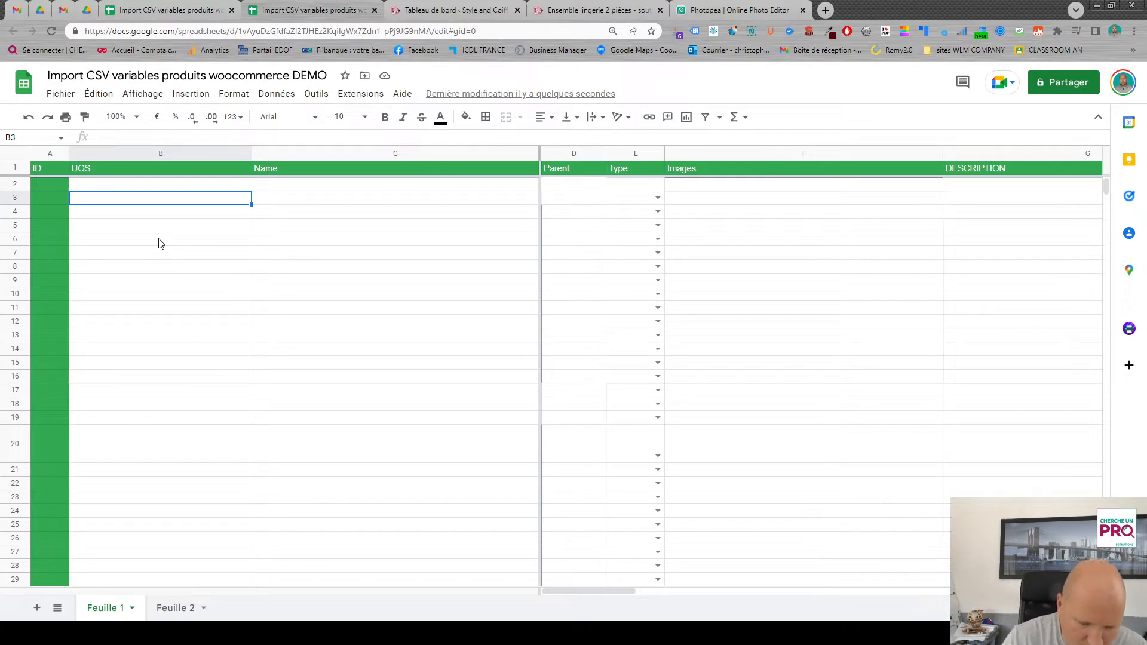
type("TE")
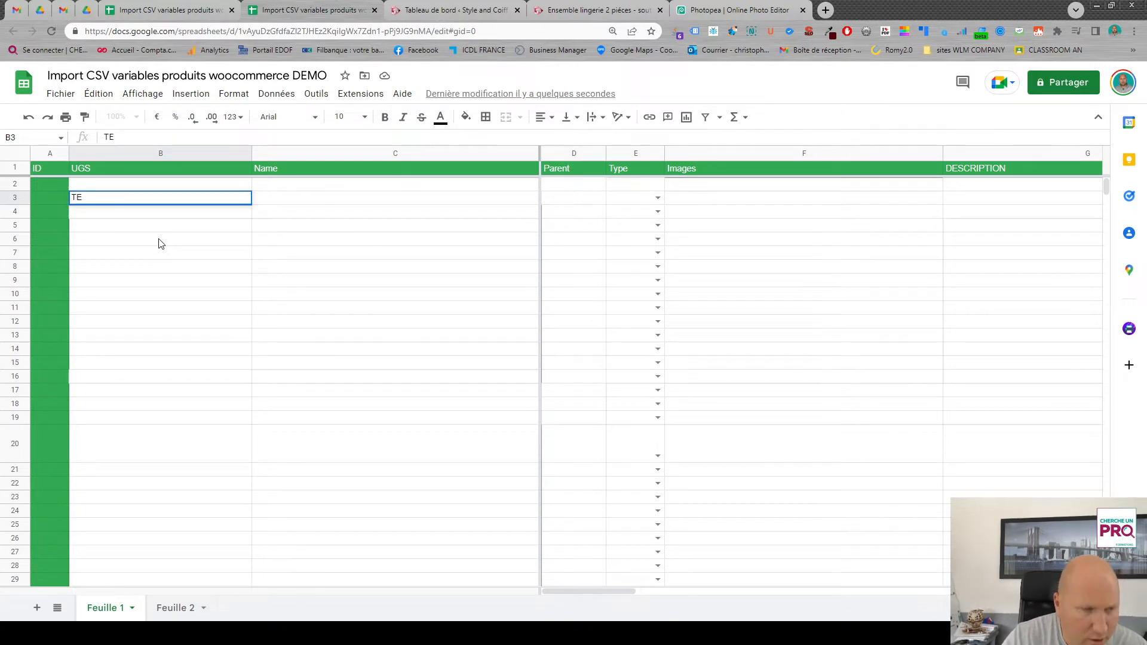
type("ESHIRT")
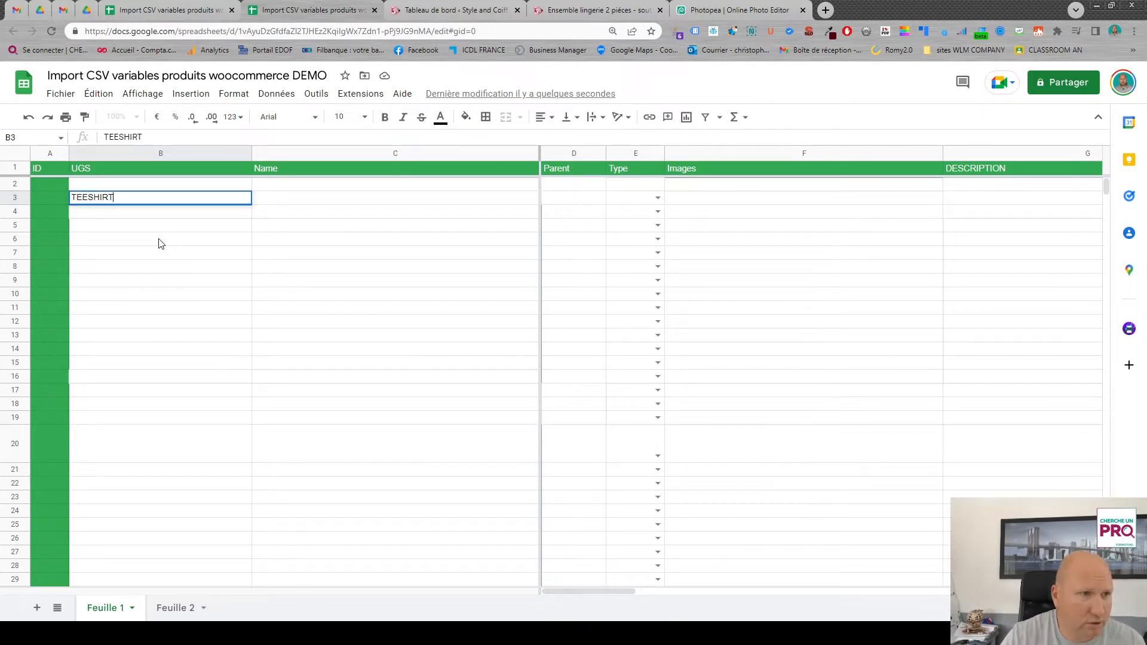
type("BLC")
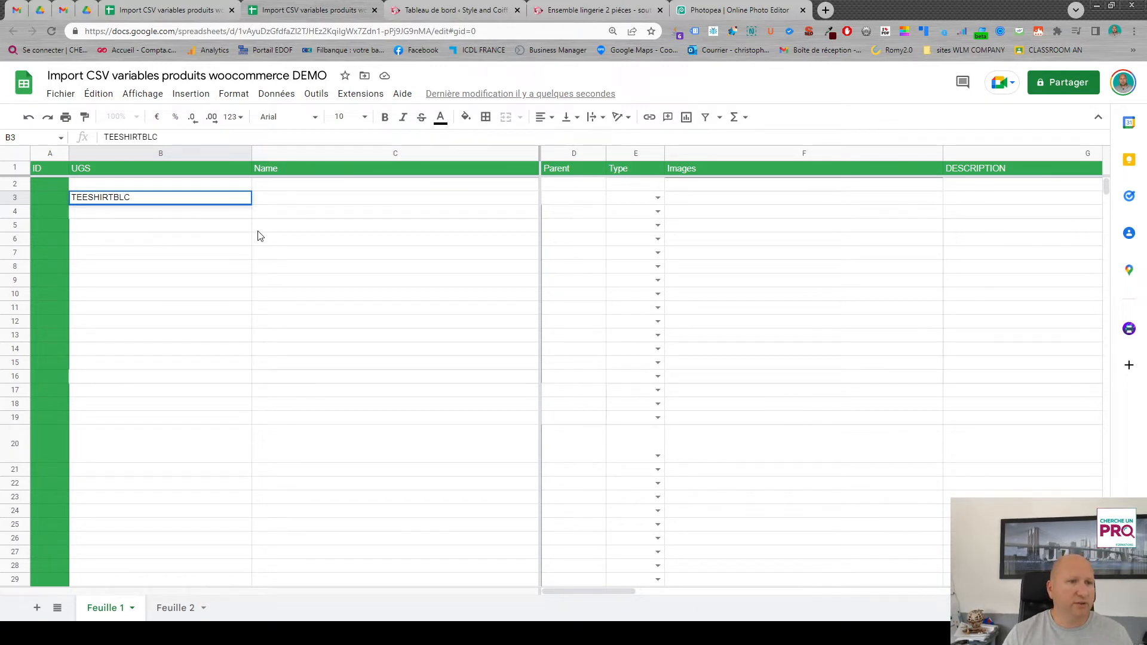
- Enter "Tee shirt blanc 100% coton" as the product's Name in row 3
left_click(318, 200)
type("T")
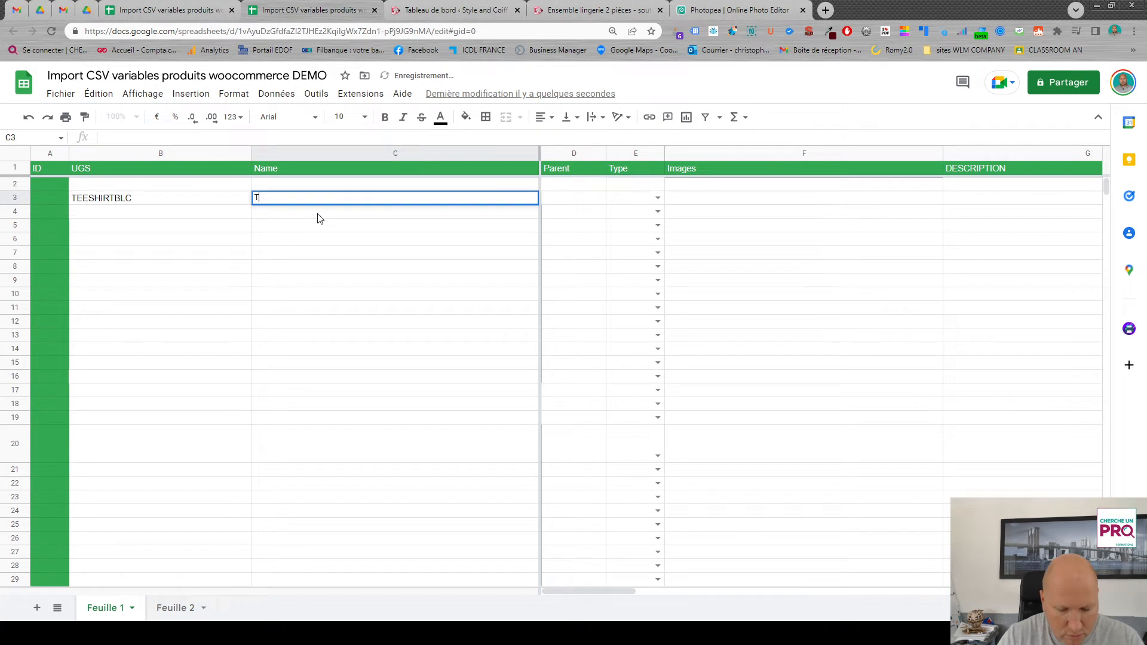
type("ee shirt blanc")
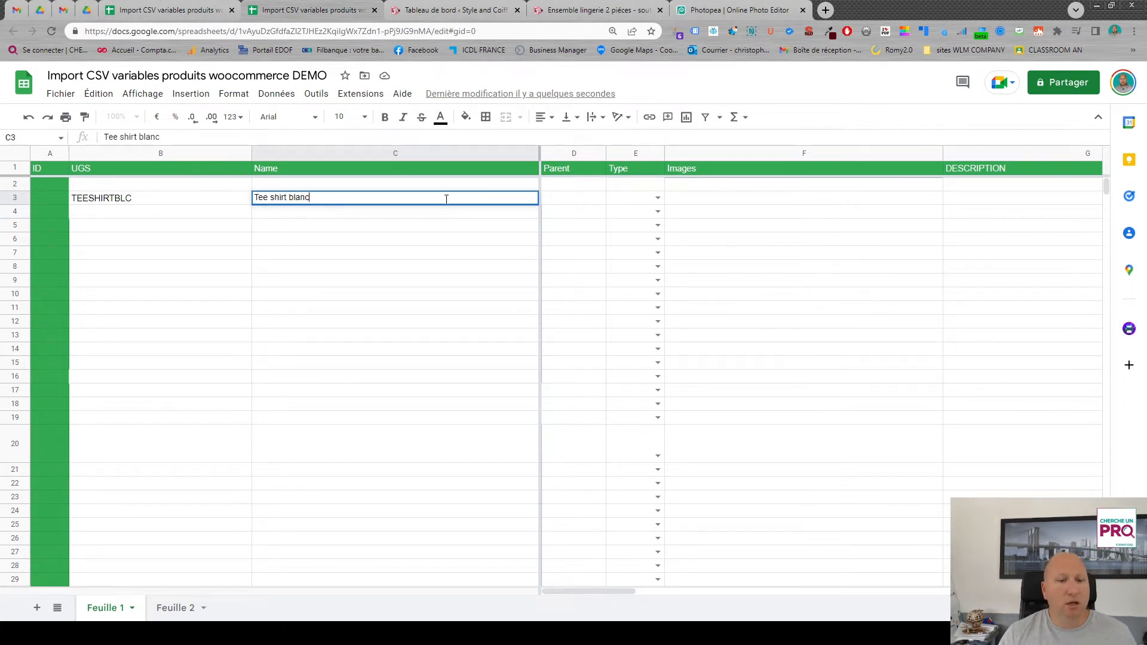
type(" 100%")
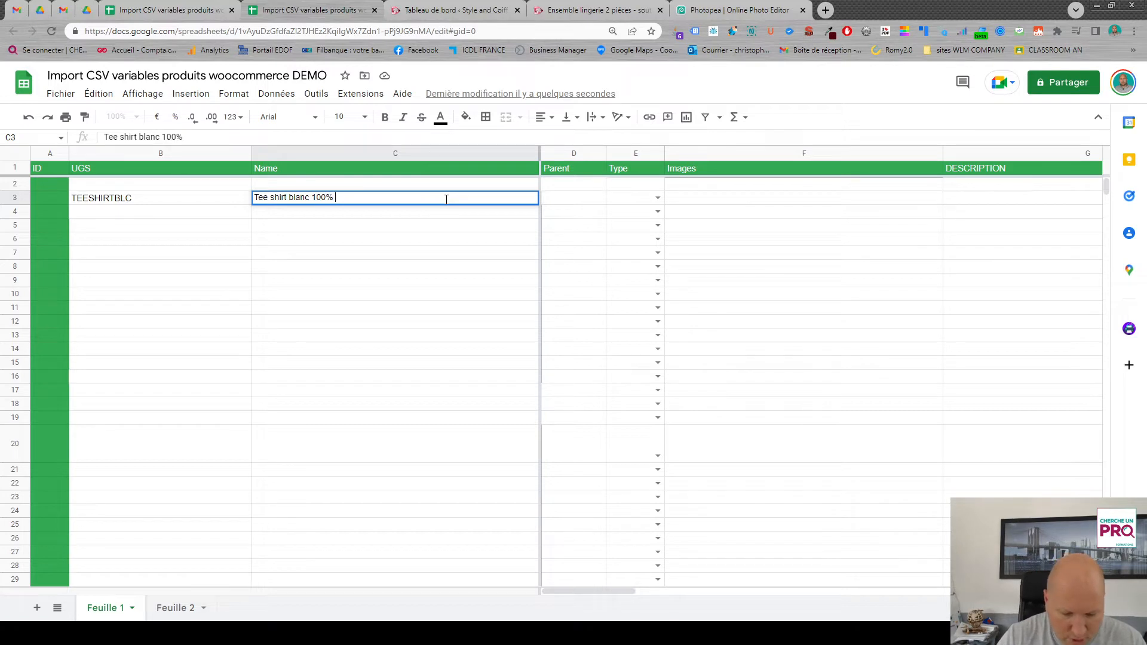
type(" coton")
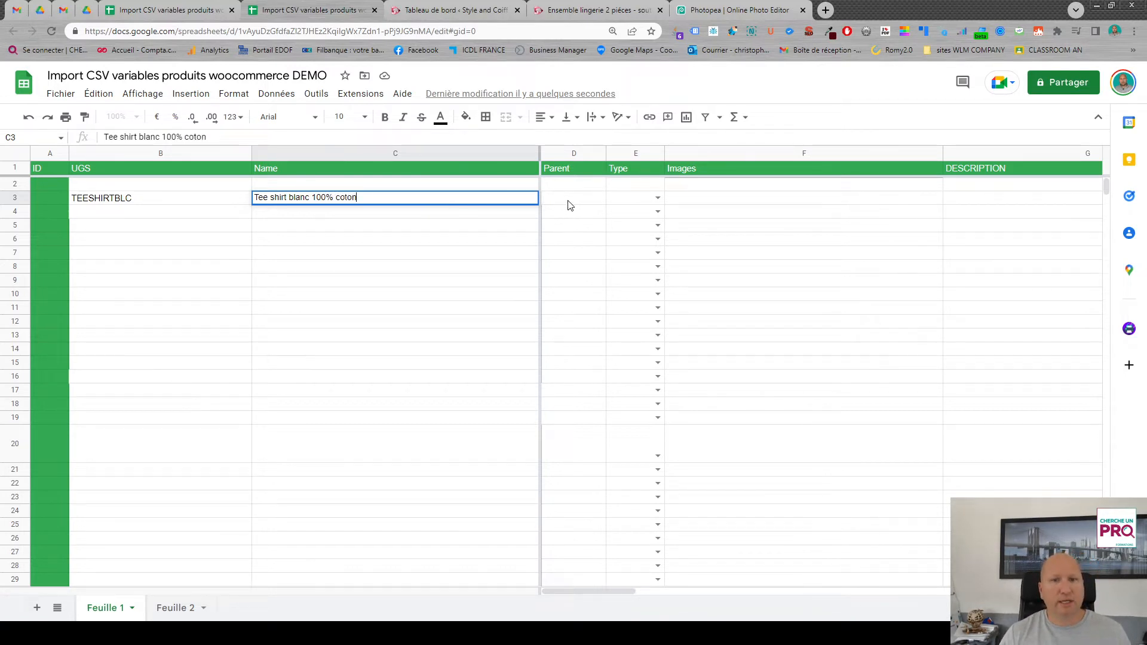
- Leave the Parent cell of row 3 empty and set the product's Type to Simple
left_click(569, 201)
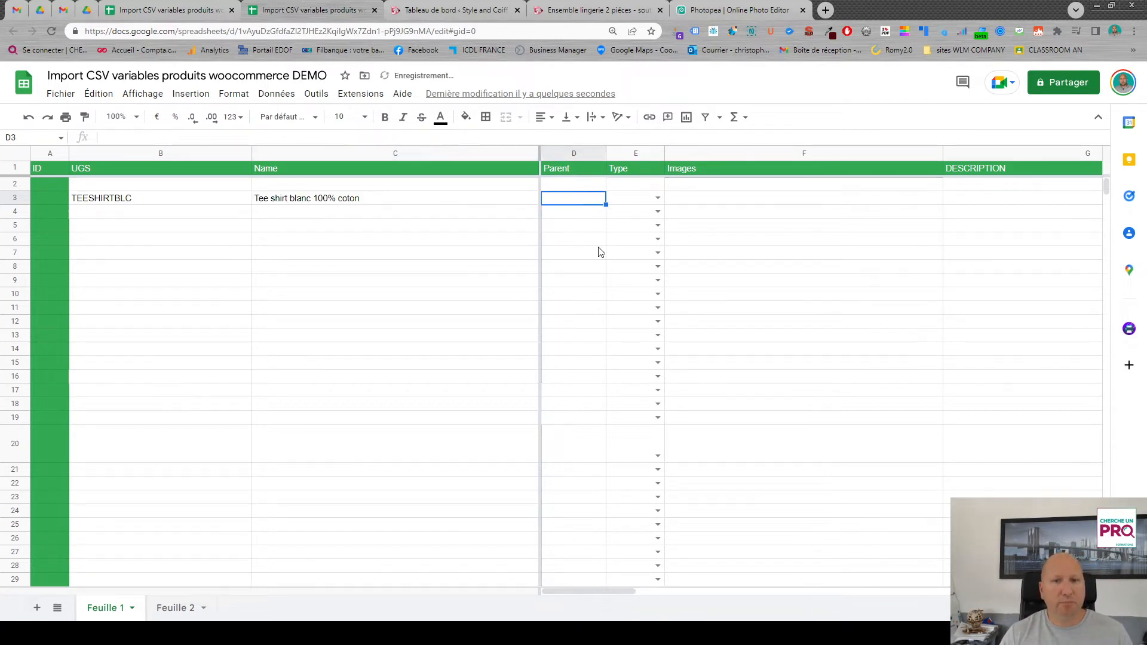
left_click(658, 198)
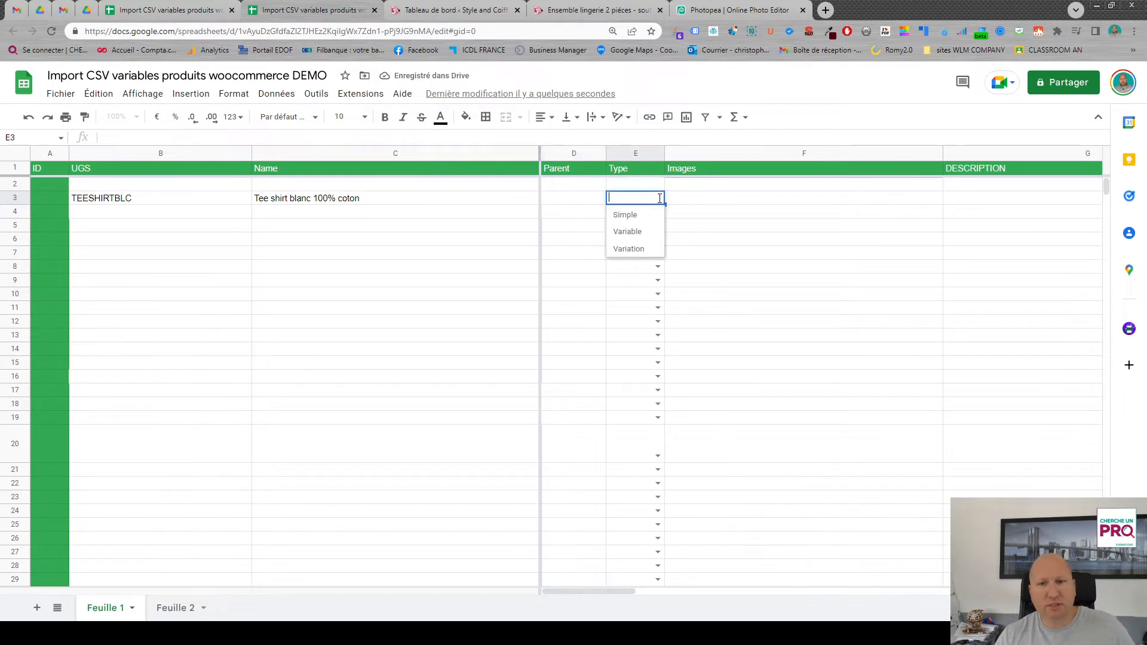
left_click(629, 217)
mouse_move(627, 590)
left_mouse_down()
mouse_move(637, 591)
mouse_move(628, 591)
left_mouse_up()
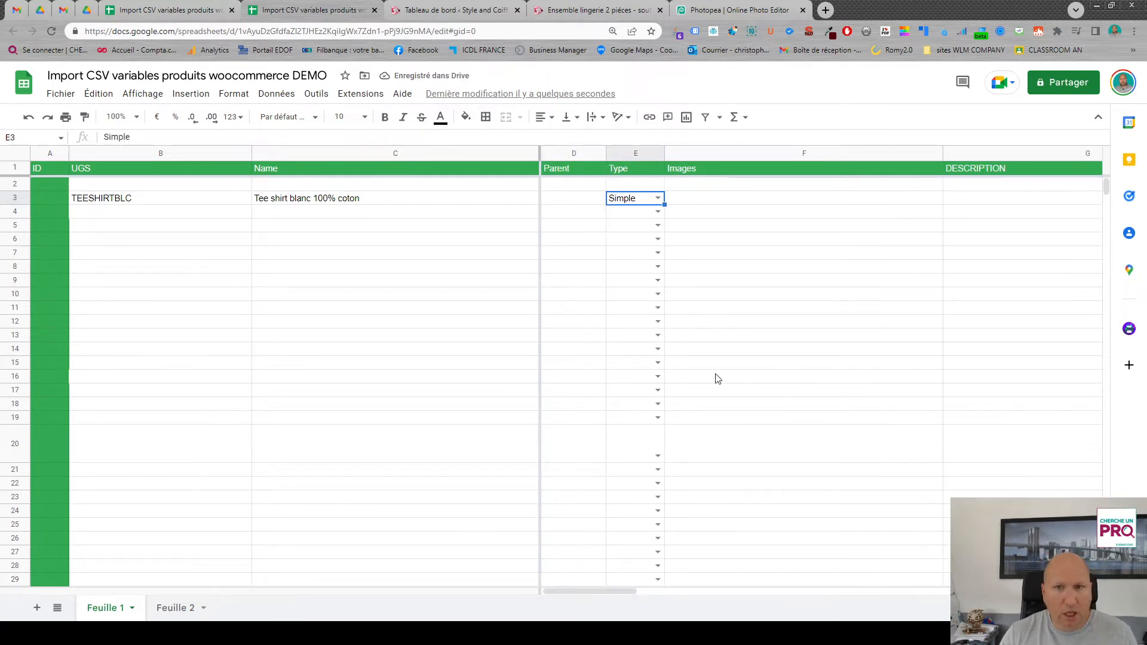
- Copy the file URL of the black-and-white fashion sketch from the WordPress media library and paste it into row 3's Images cell
left_click(747, 203)
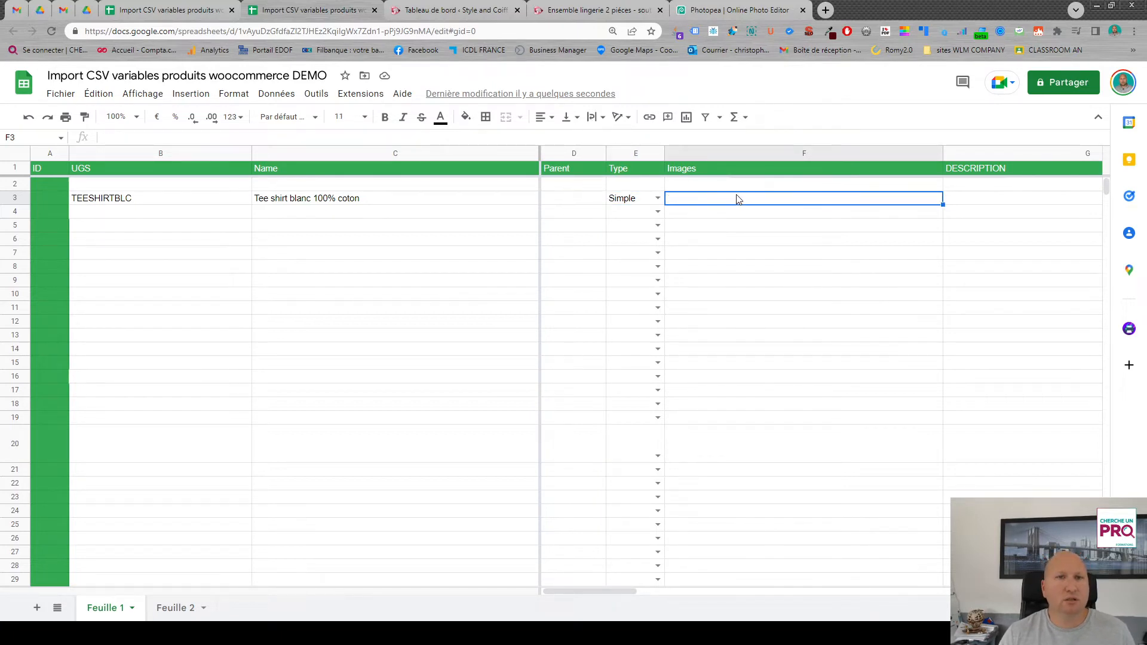
left_click(449, 11)
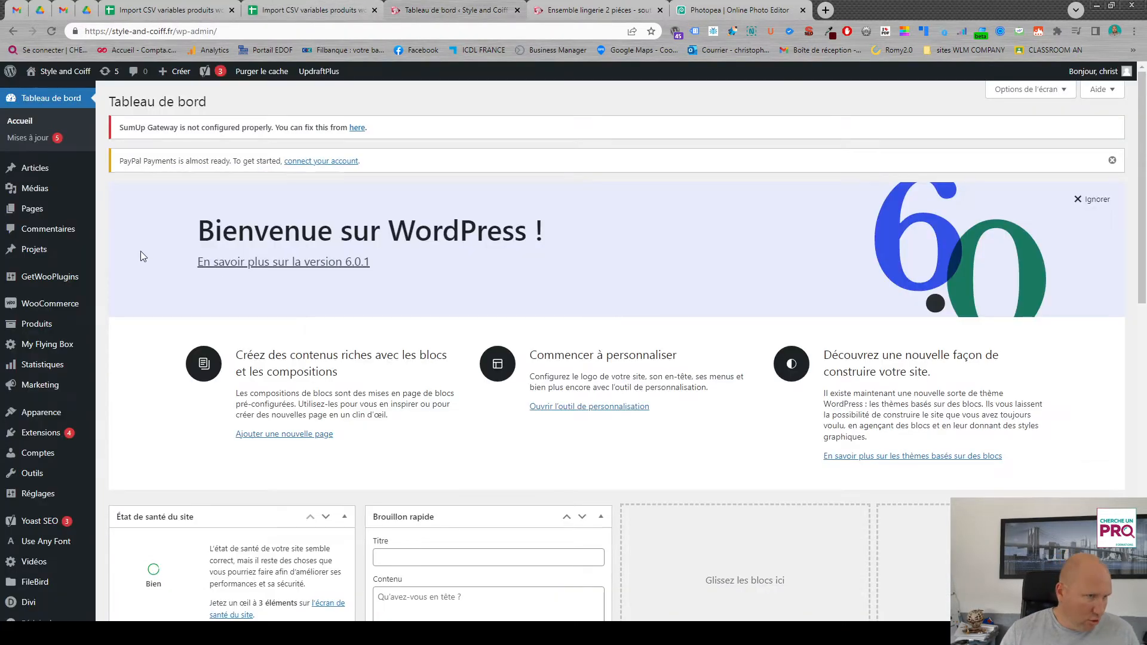
left_click(43, 190)
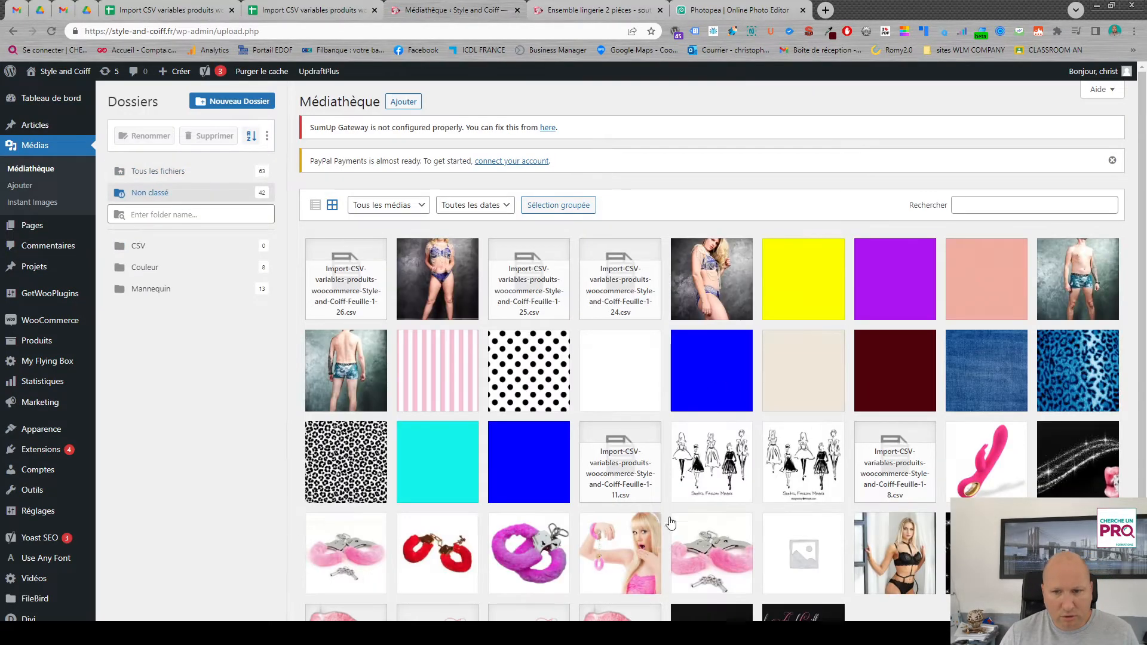
scroll(670, 523, "down", 1)
left_click(710, 425)
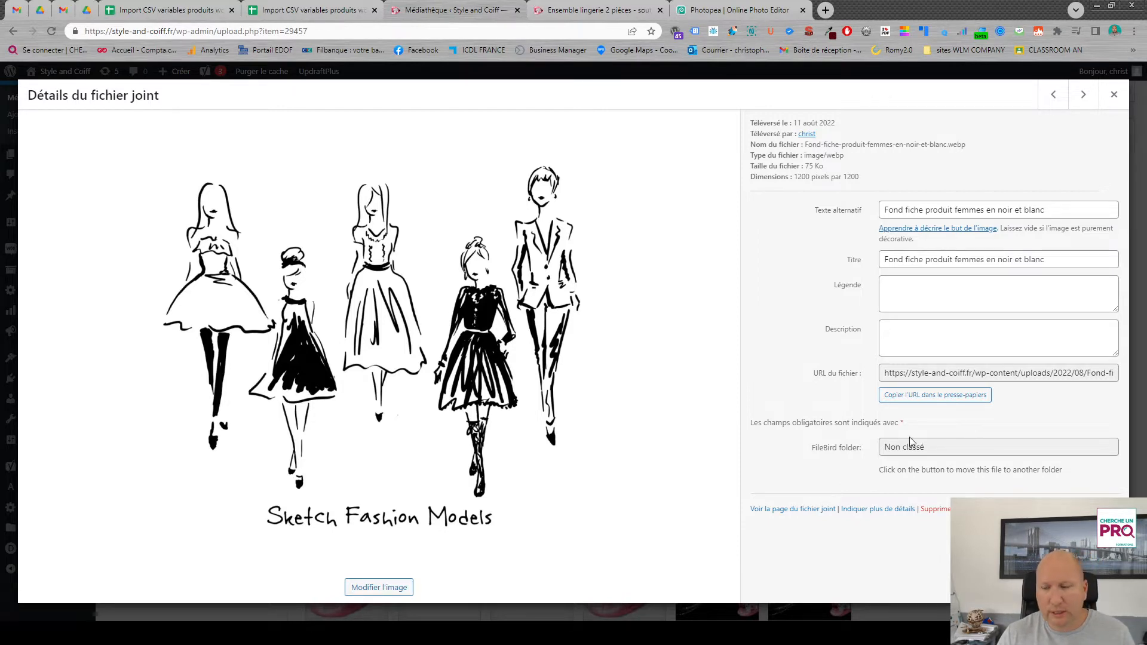
left_click(945, 401)
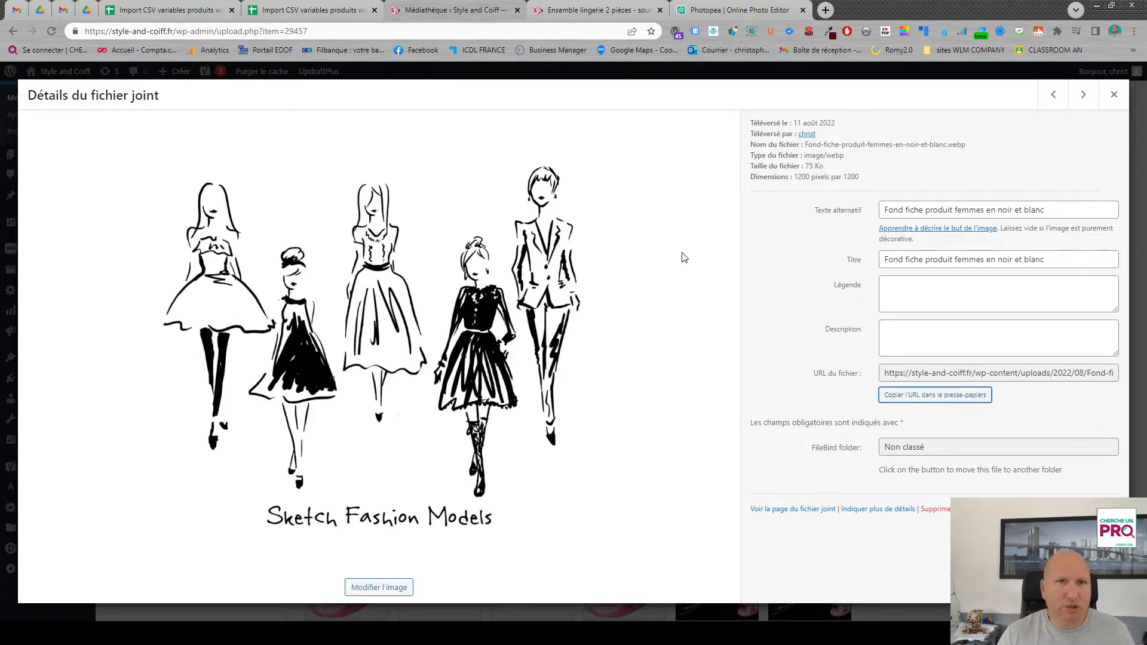
left_click(308, 13)
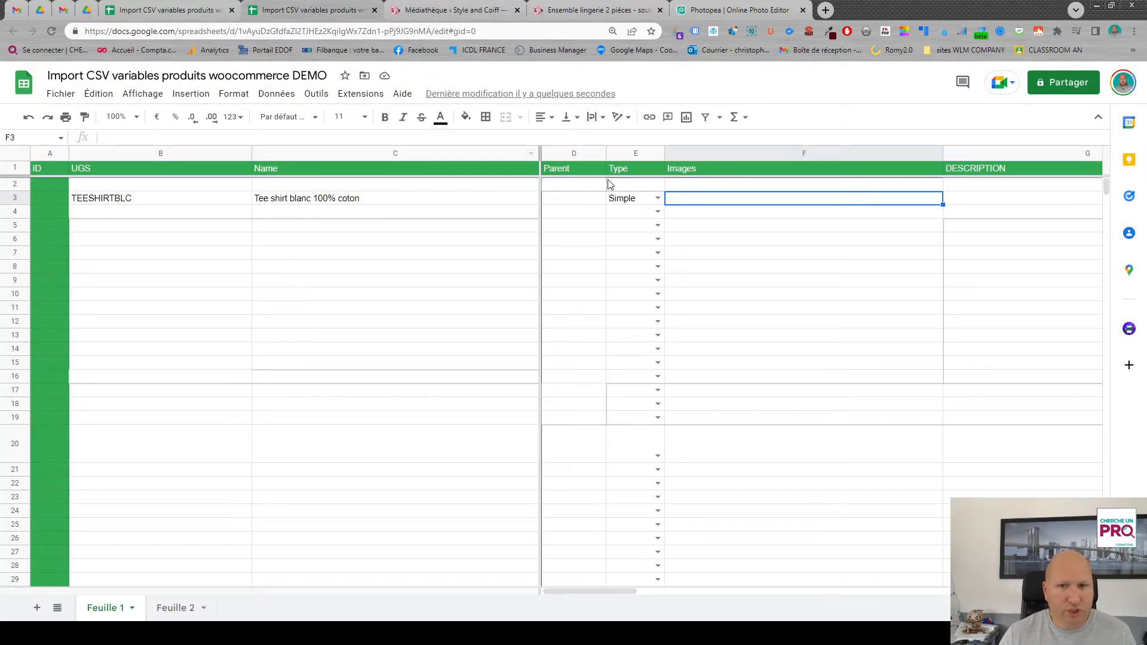
type("https://style-and-coiff.fr/wp-content/uploads/2022/08/Fond-fiche-produit-femmes-en-noir-et-blanc.webp")
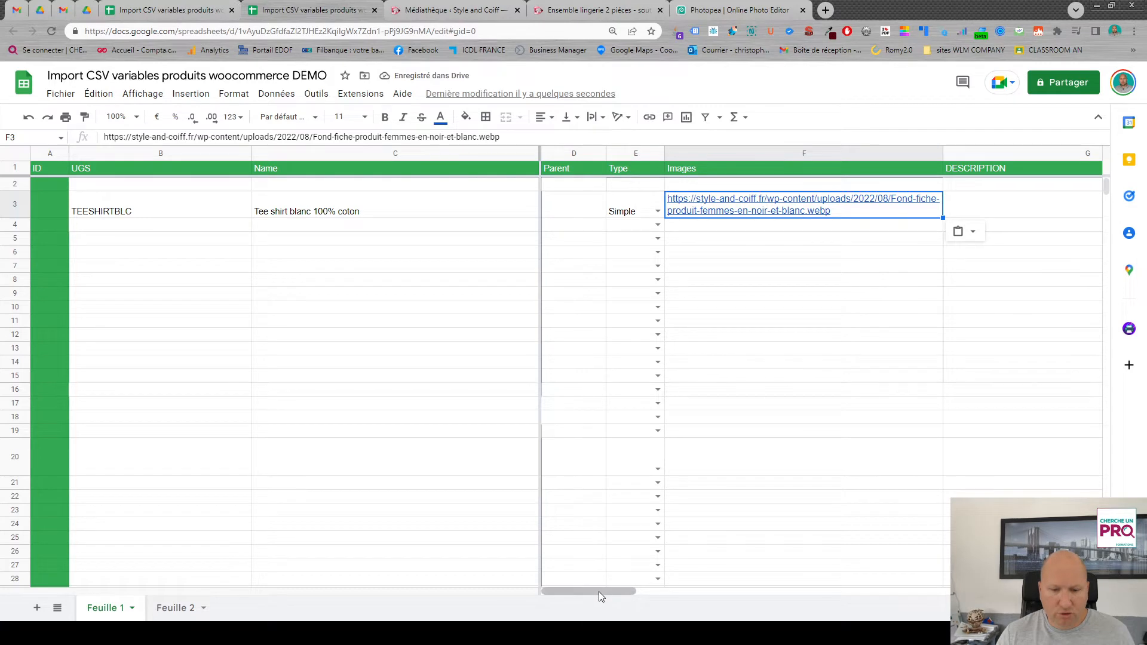
- Enter "Tee shirt blabla" in the DESCRIPTION cell of row 3
left_click_drag(599, 591, 650, 587)
left_click(928, 212)
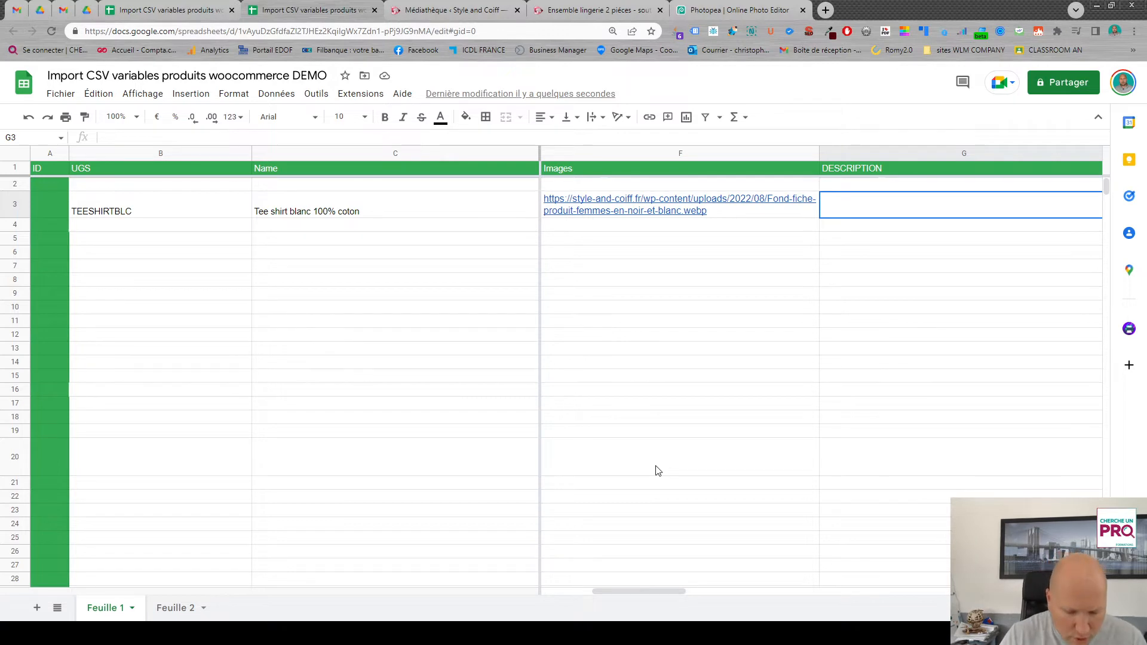
type("Tee shirt blabla")
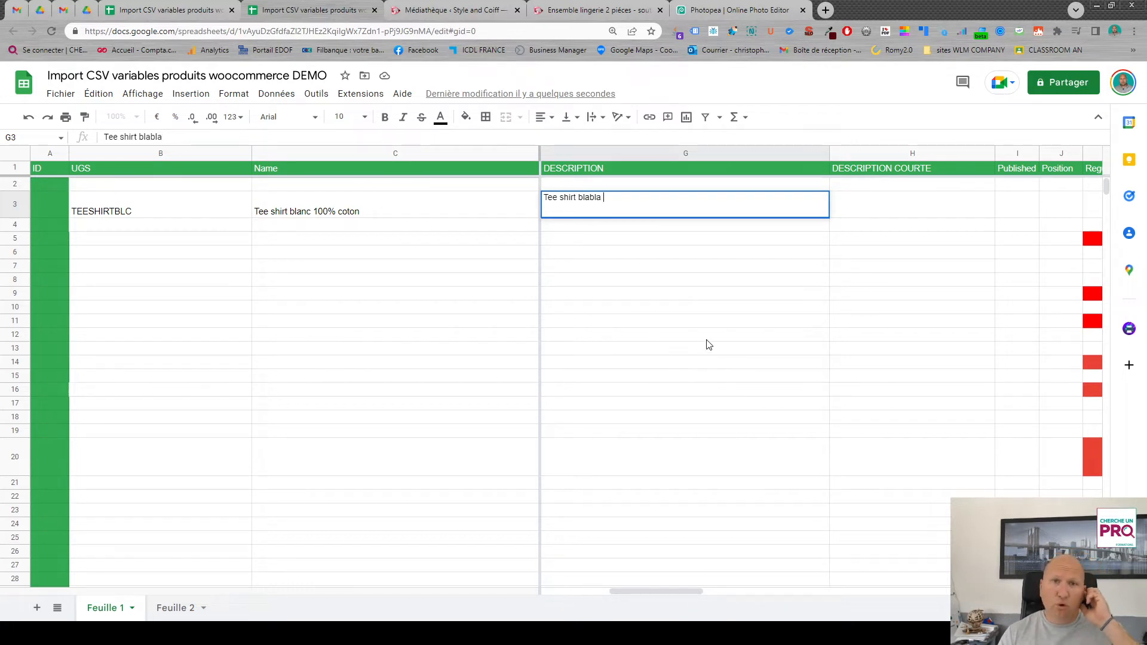
- On the shop's Ailvona lingerie product page, check where the description appears and copy the short description text under the price
left_click(589, 15)
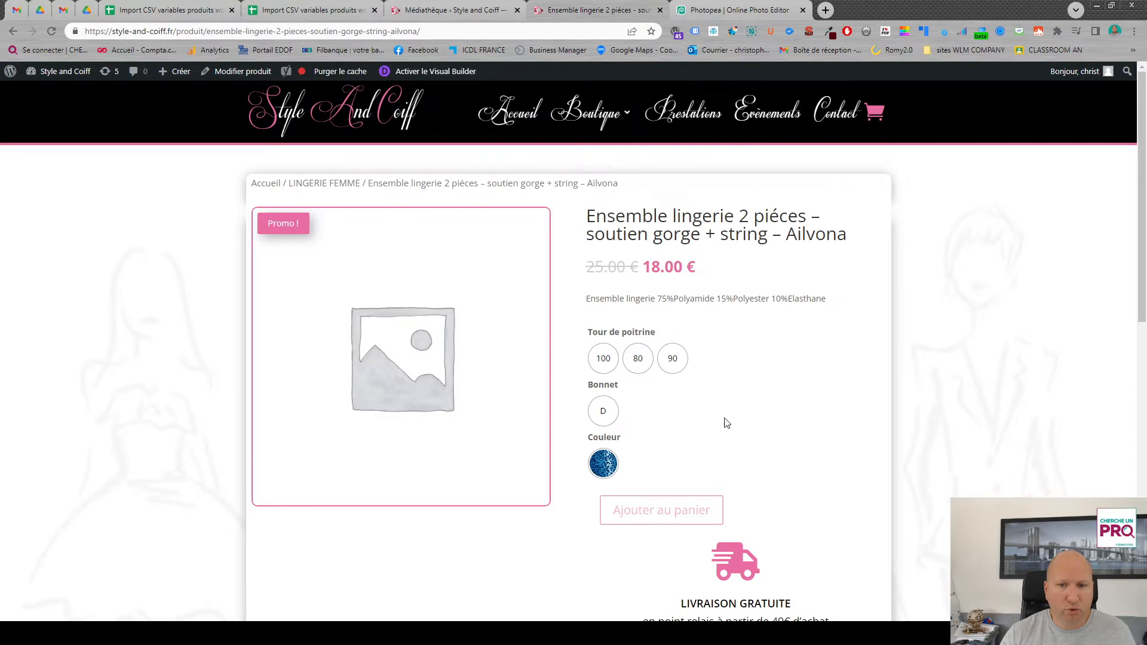
scroll(729, 419, "down", 1)
scroll(697, 415, "down", 6)
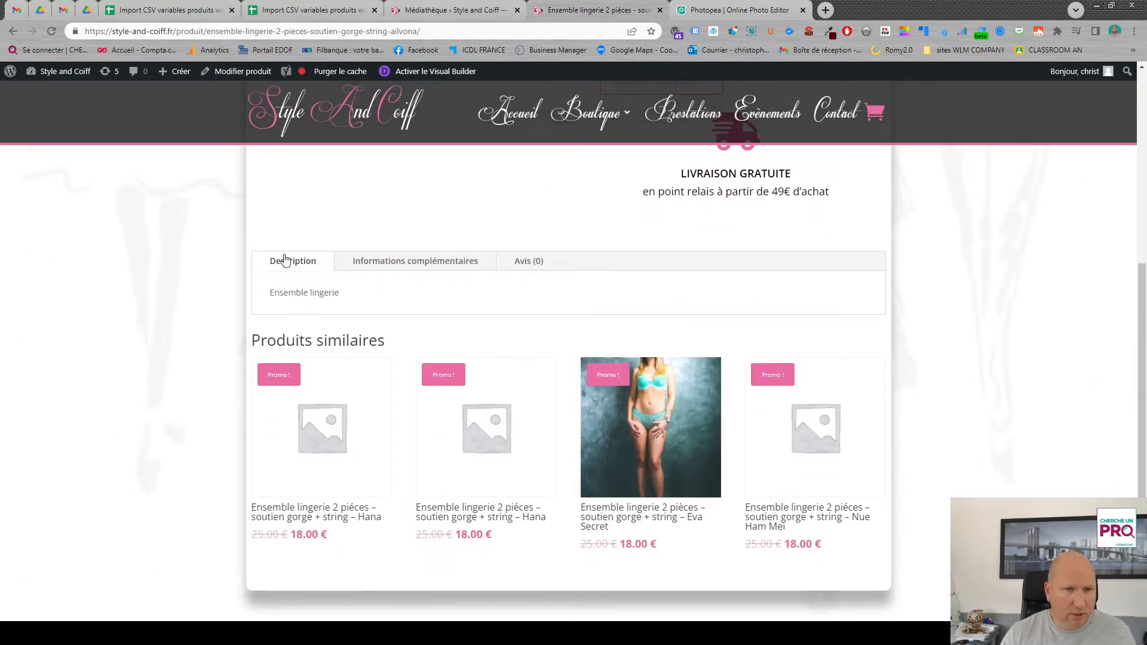
scroll(781, 302, "up", 7)
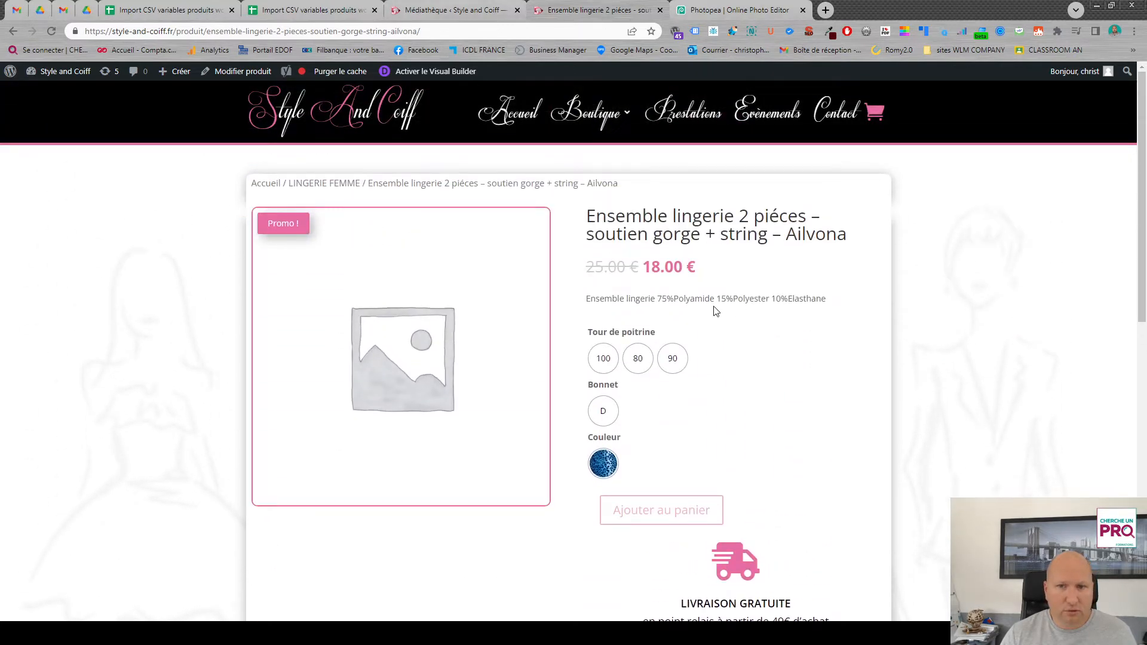
left_click_drag(586, 299, 853, 302)
key("ctrl+c")
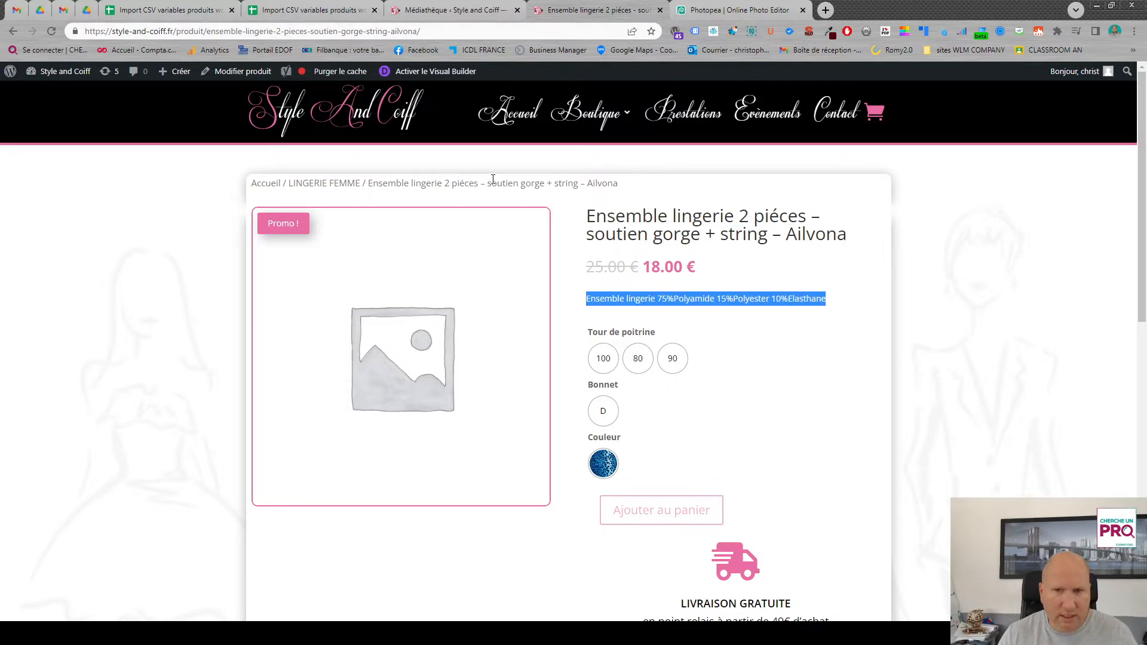
- Paste the copied short description into row 3's DESCRIPTION COURTE cell in the import spreadsheet and wrap its text
left_click(323, 12)
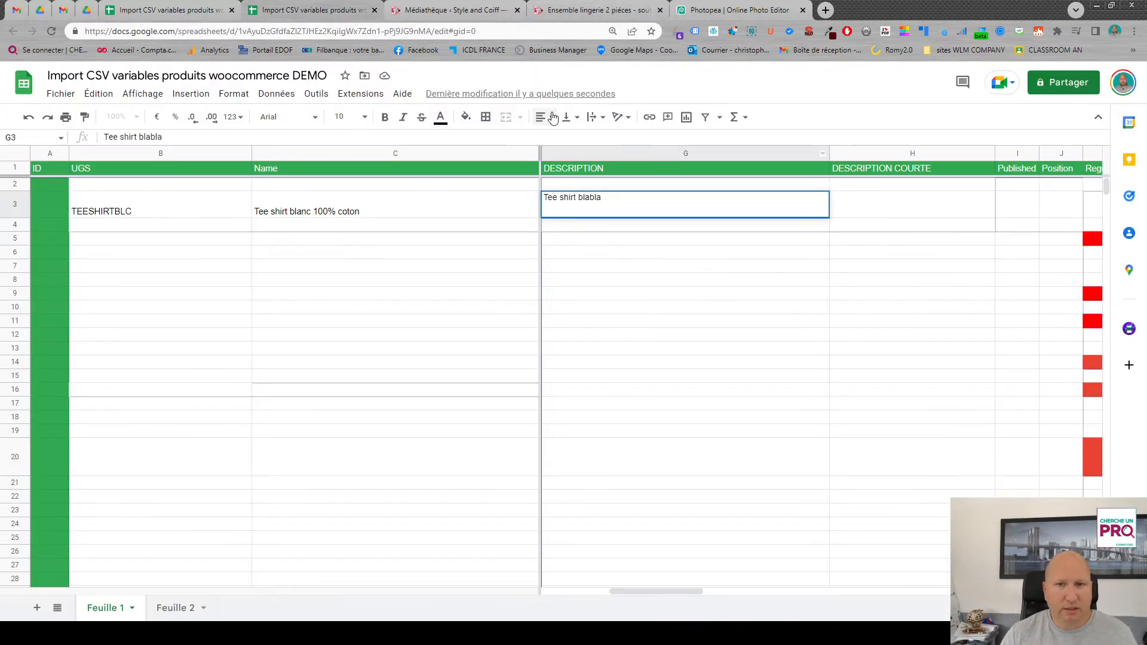
left_click(871, 208)
key("ctrl+v")
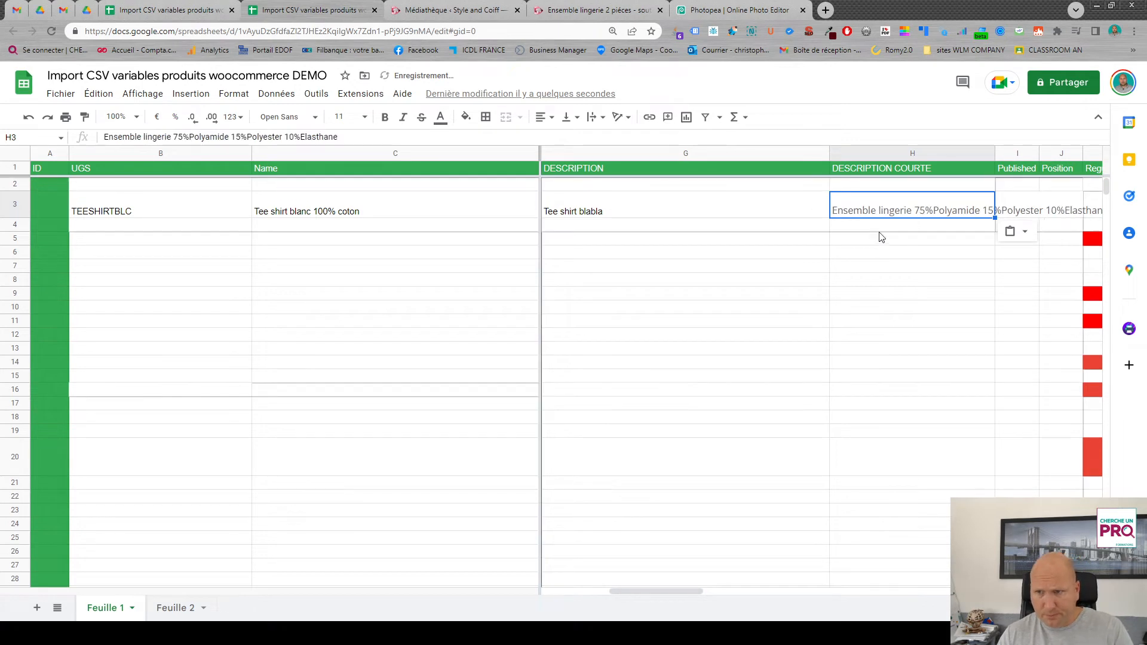
left_click(594, 117)
left_click(610, 140)
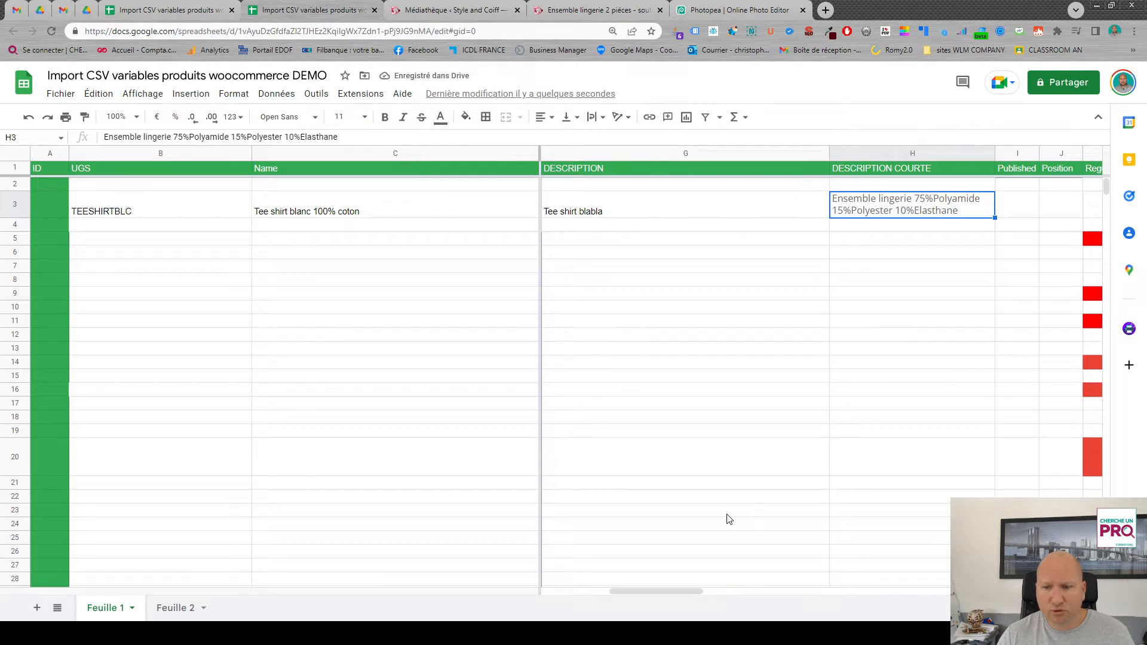
- Fill cells K3:M96 under the Regular price, Sale price and Attribute 1 name columns with white to remove the red backgrounds
left_click_drag(675, 590, 743, 590)
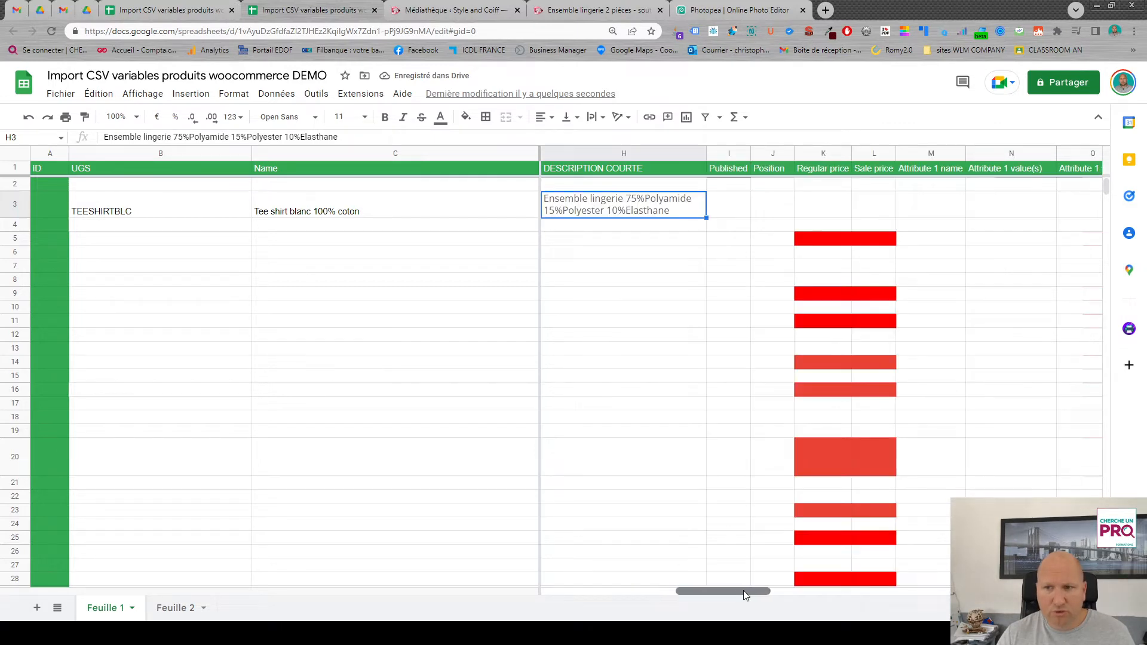
left_click_drag(804, 215, 921, 623)
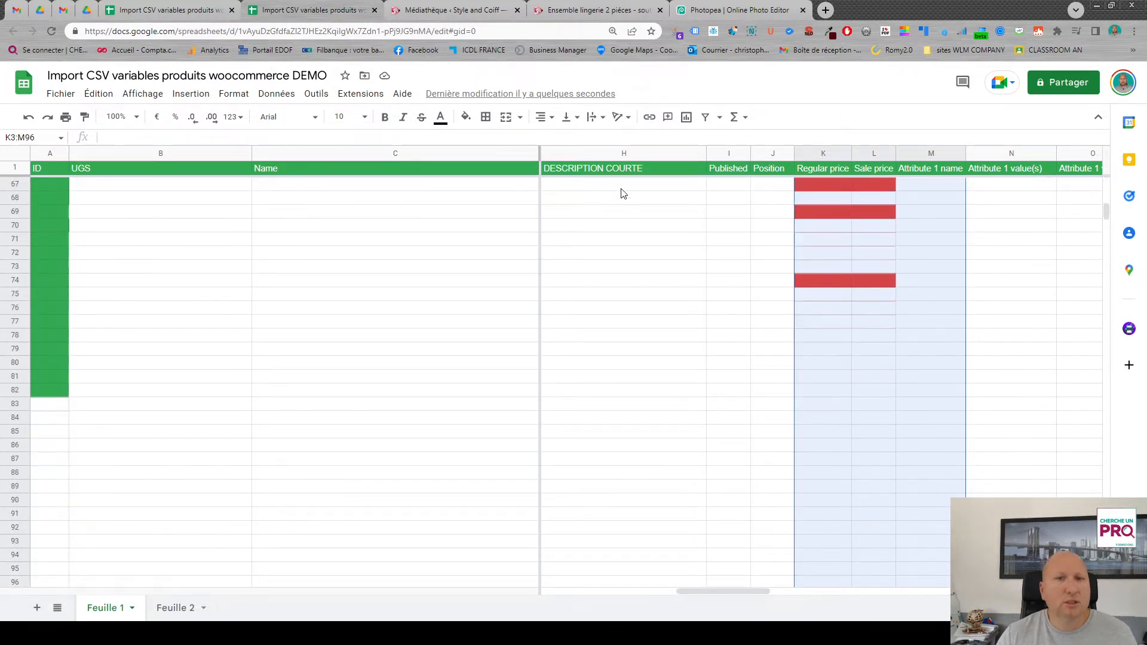
left_click(466, 119)
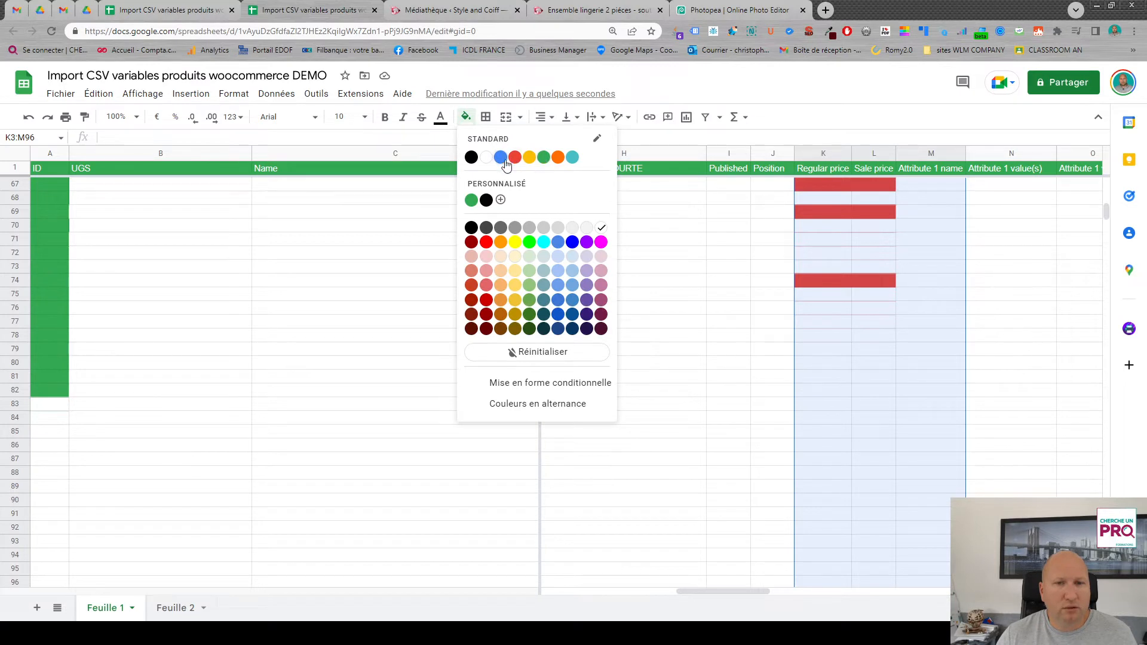
left_click(482, 160)
scroll(781, 285, "up", 5)
scroll(781, 285, "up", 10)
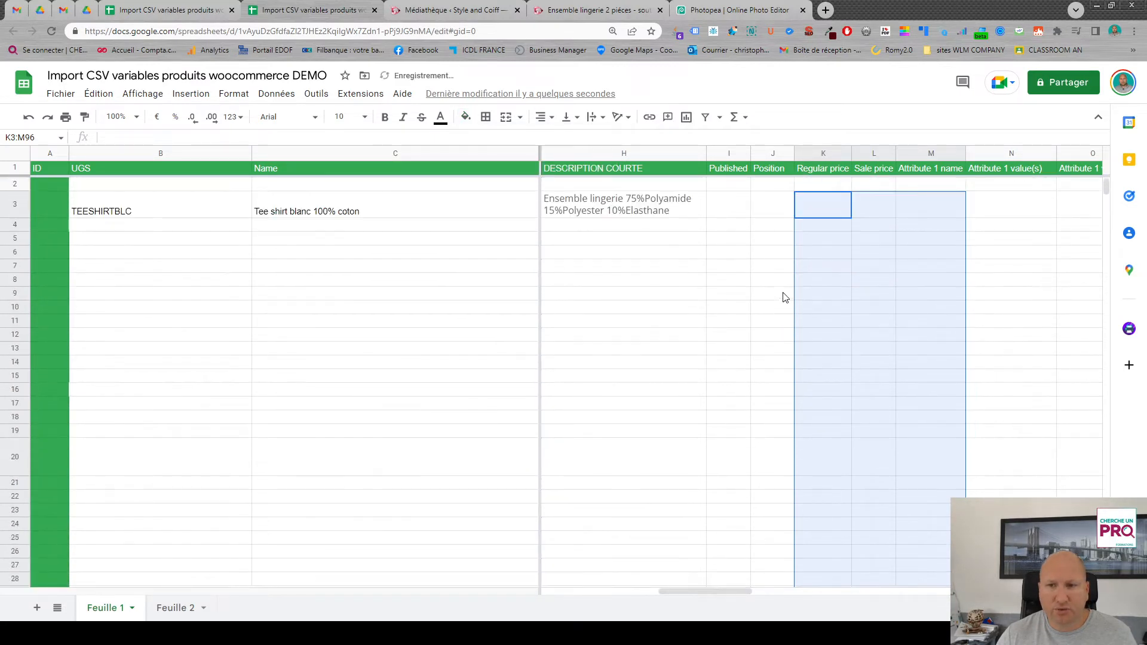
- In row 3, enter 1 for Published, 0 for Position and 10 for Regular price
left_click(754, 206)
left_click(732, 206)
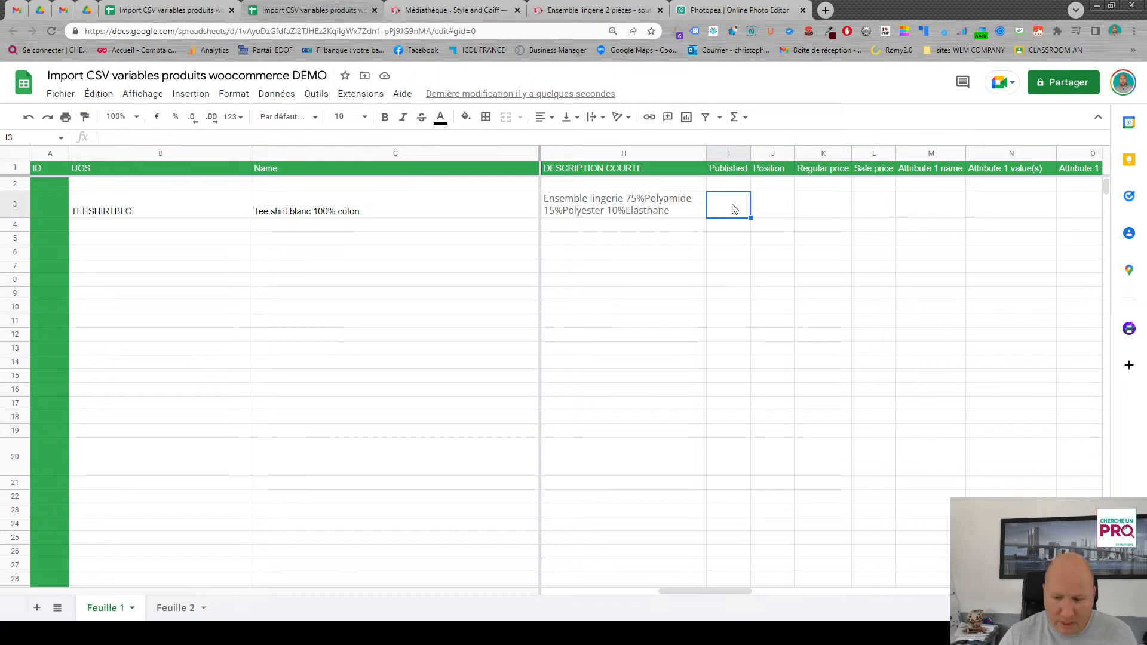
type("1")
left_click(771, 210)
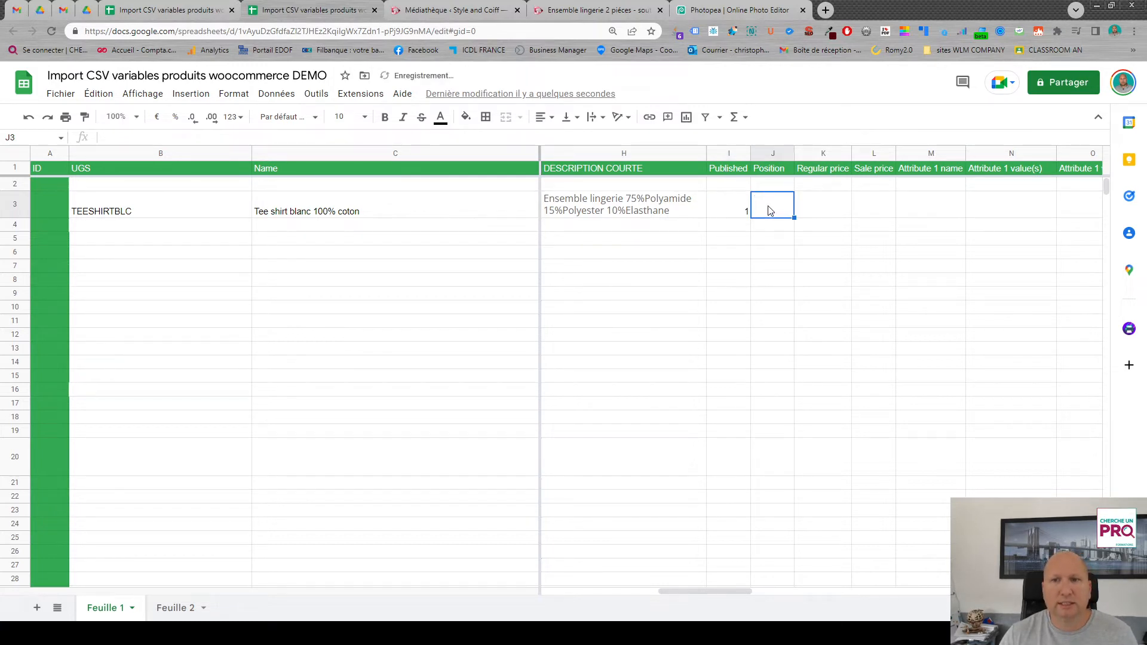
type("0")
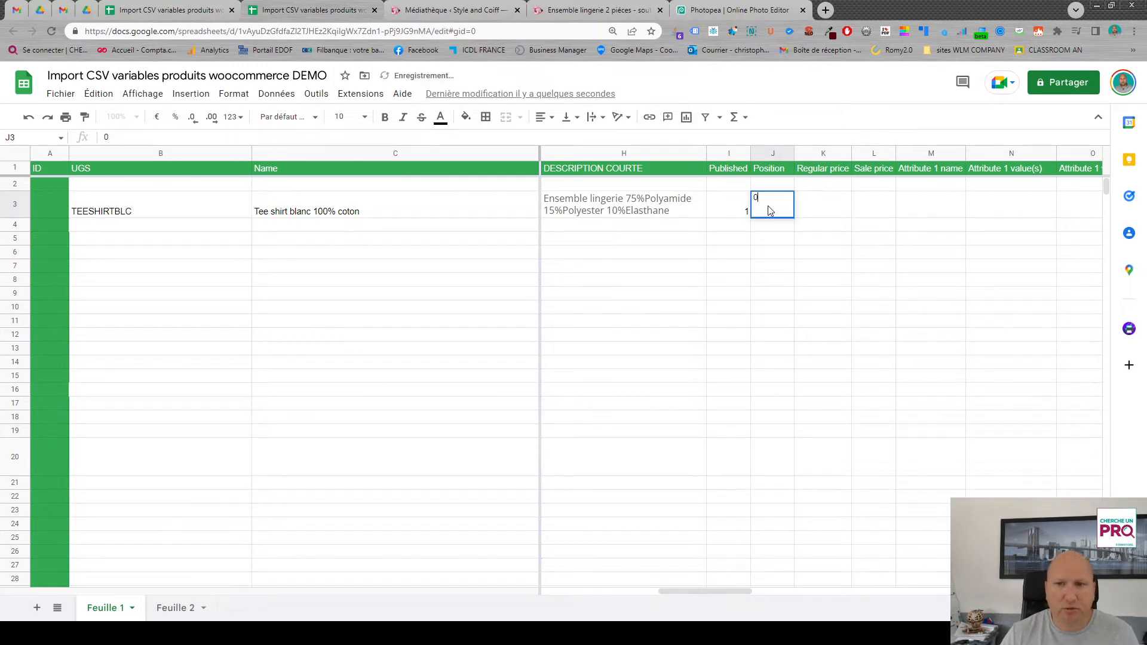
left_click(834, 211)
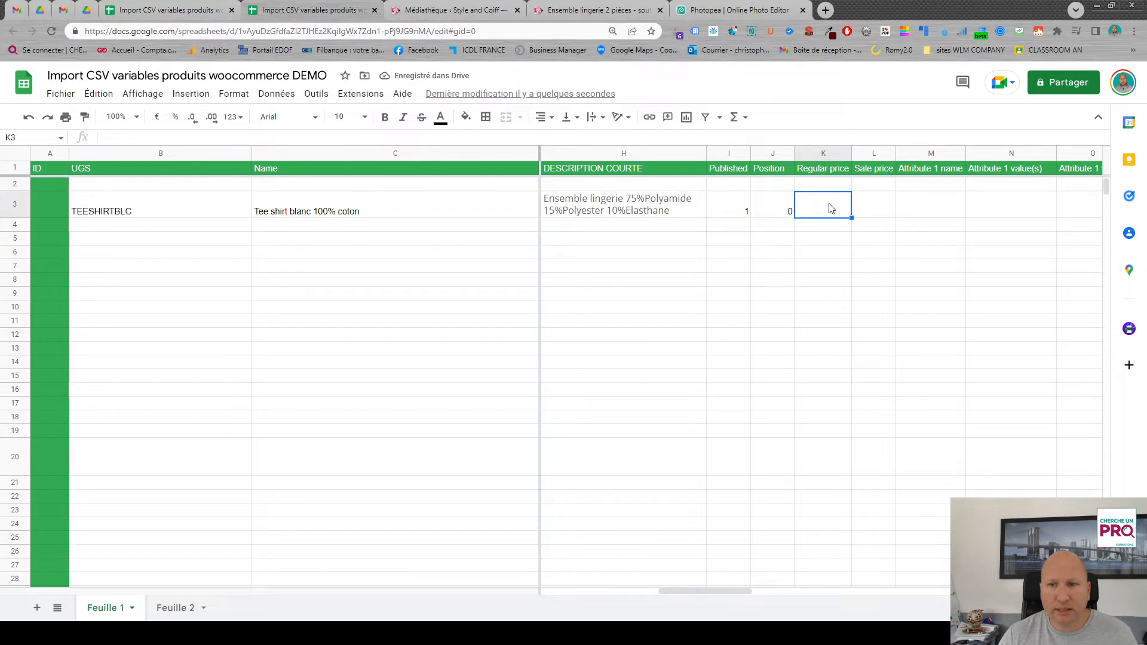
type("10")
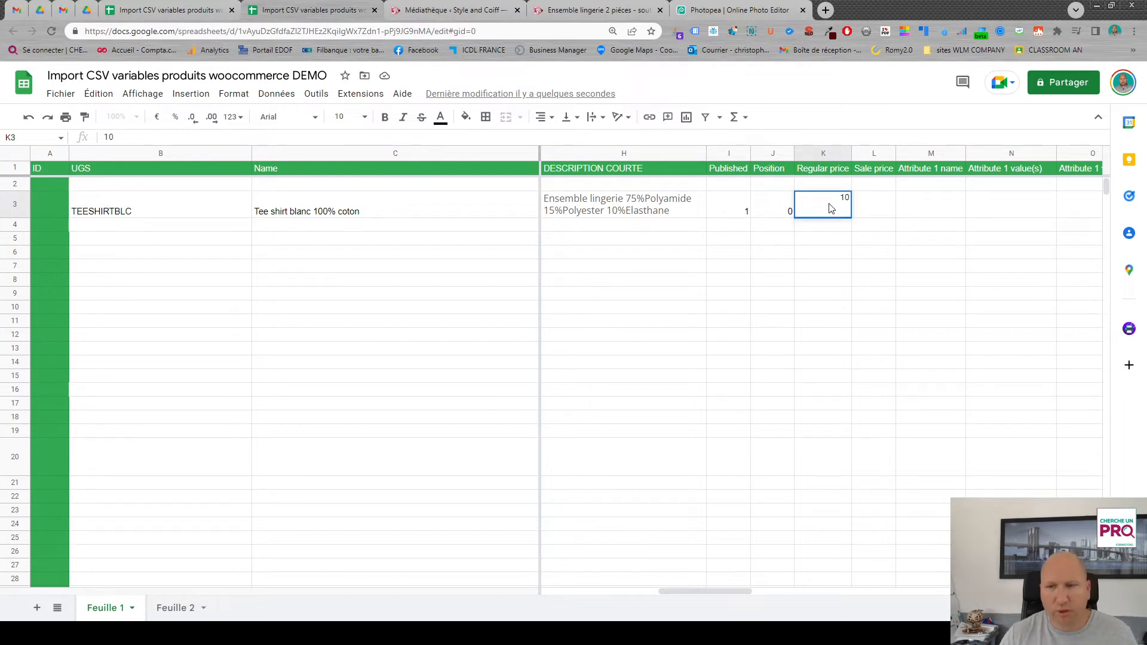
- Try a Sale price of 8 in row 3, and clear the cell again
left_click(873, 208)
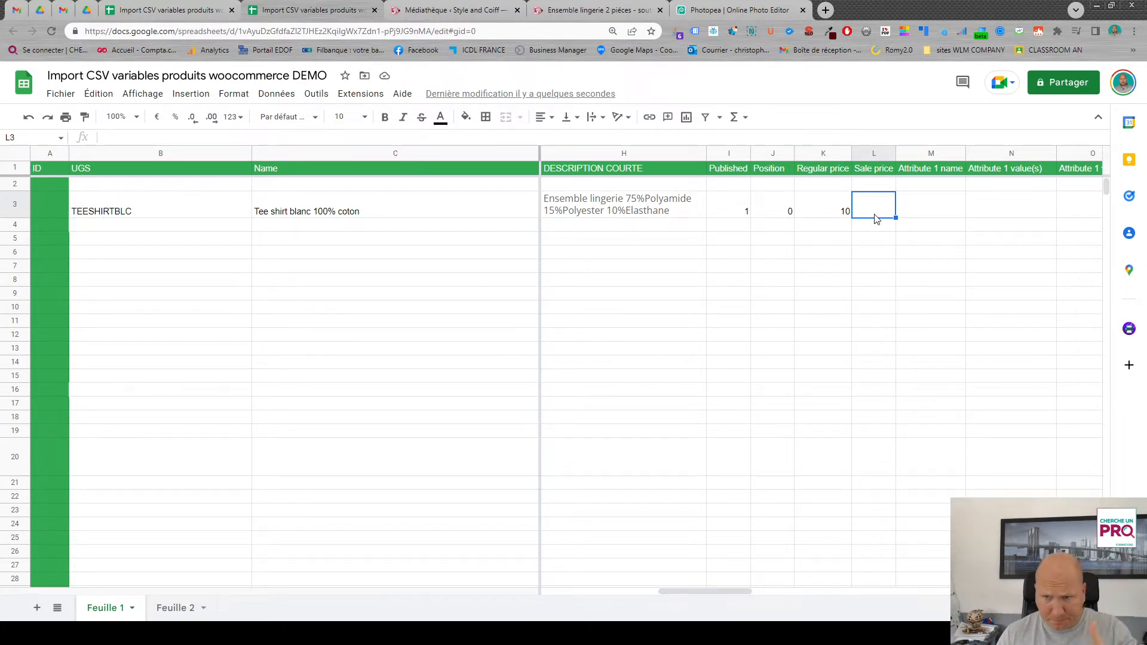
type("8")
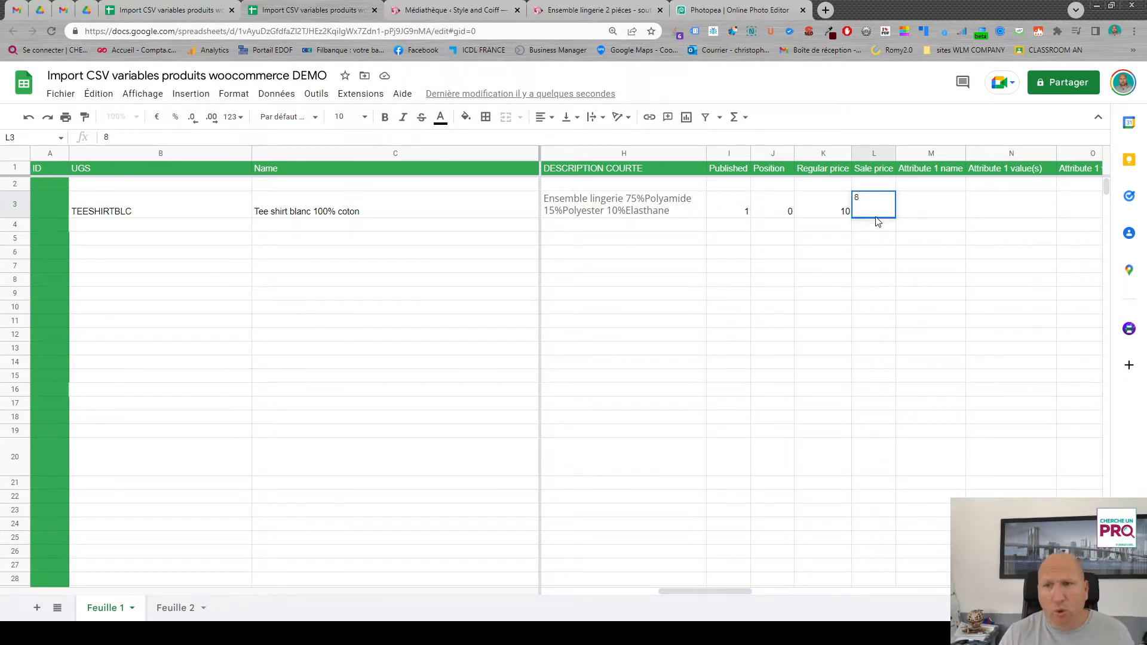
key("Return")
left_click(884, 215)
key("Delete")
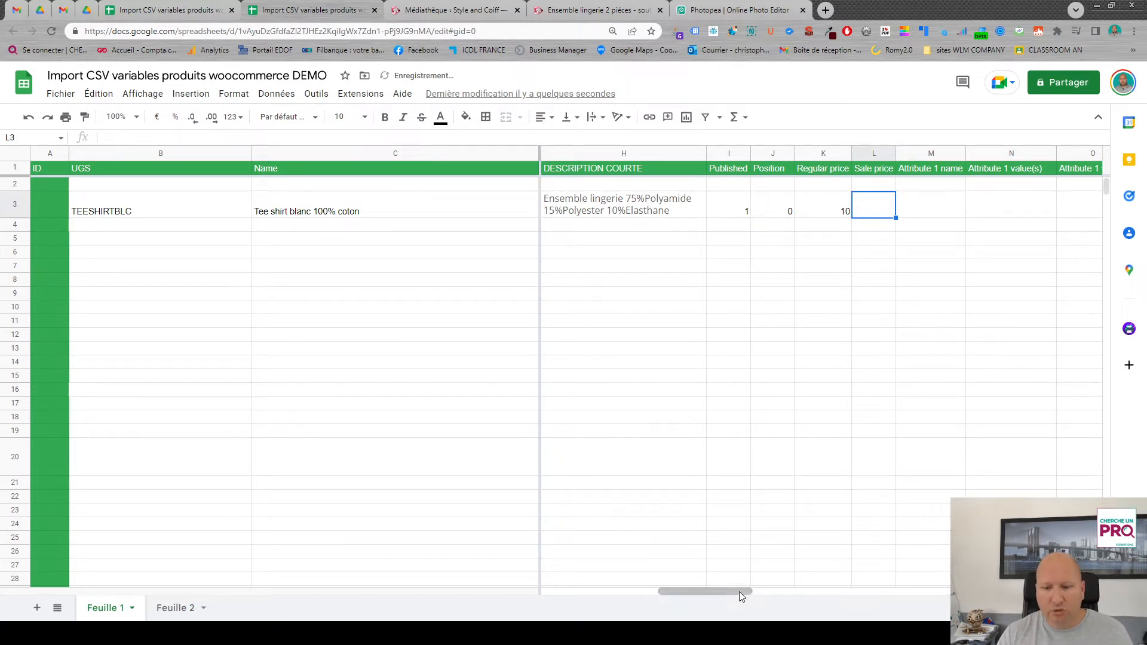
- In row 3, enter 1 for In stock?, 0 for Backorders allowed? and 5 for STOCK
left_click_drag(741, 592, 775, 598)
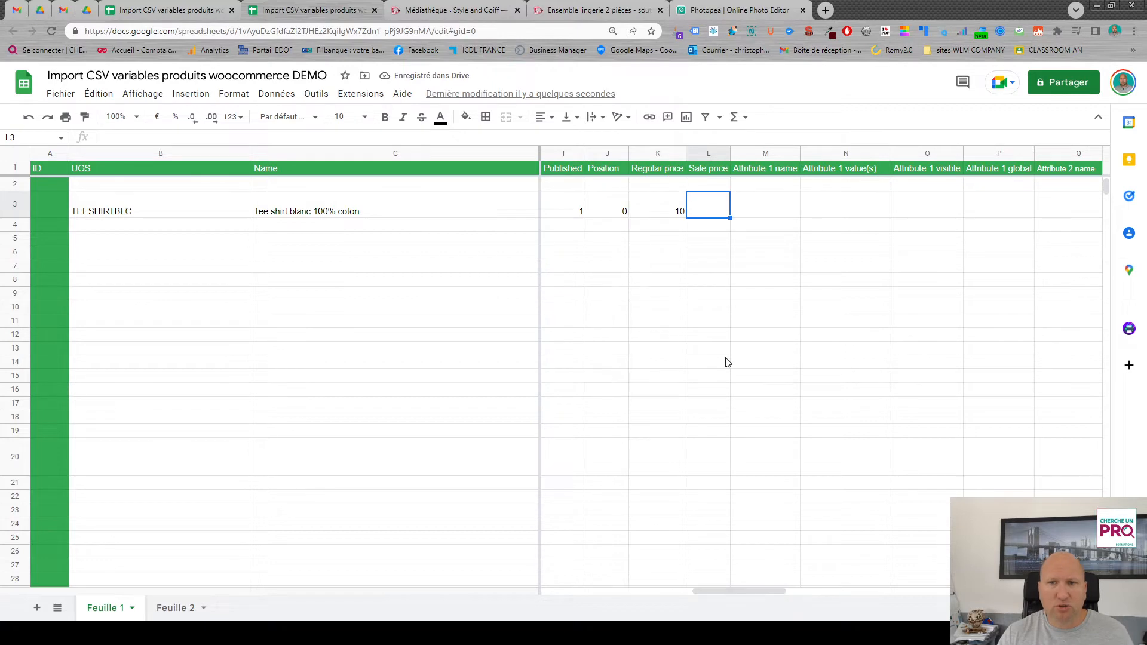
left_click(767, 212)
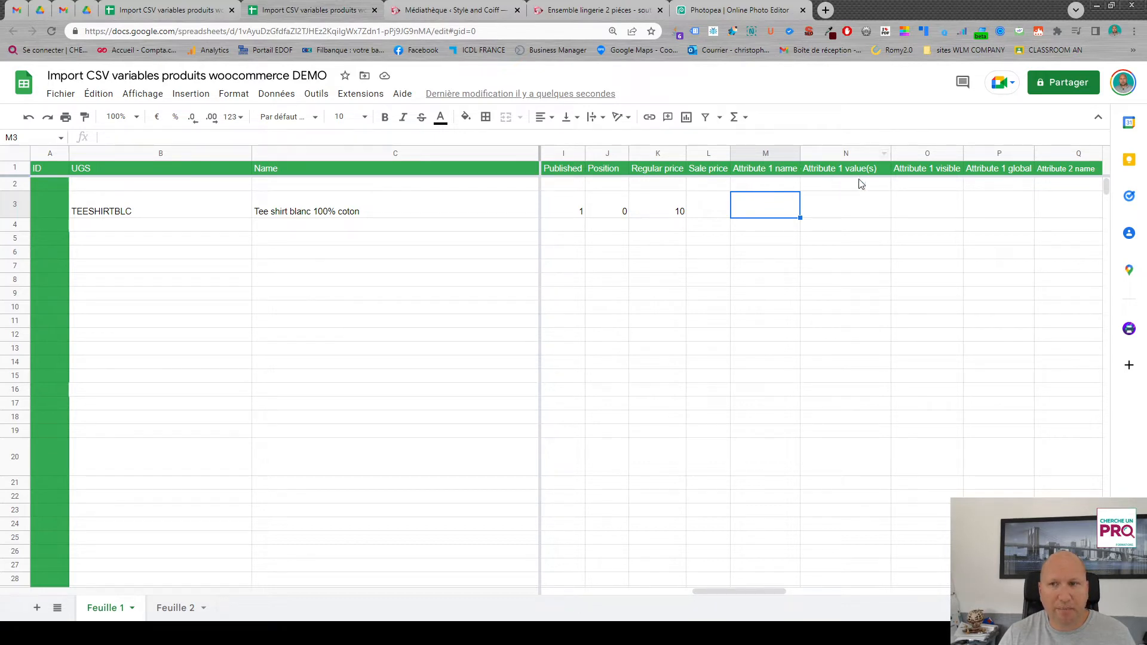
left_click_drag(736, 590, 912, 588)
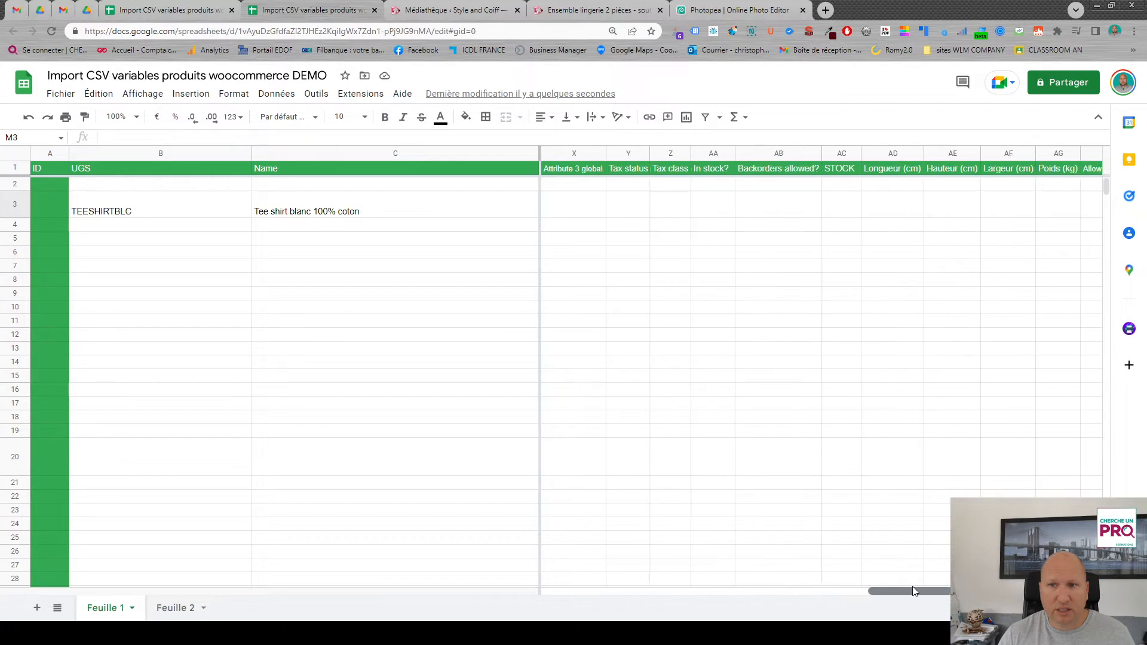
left_click(723, 212)
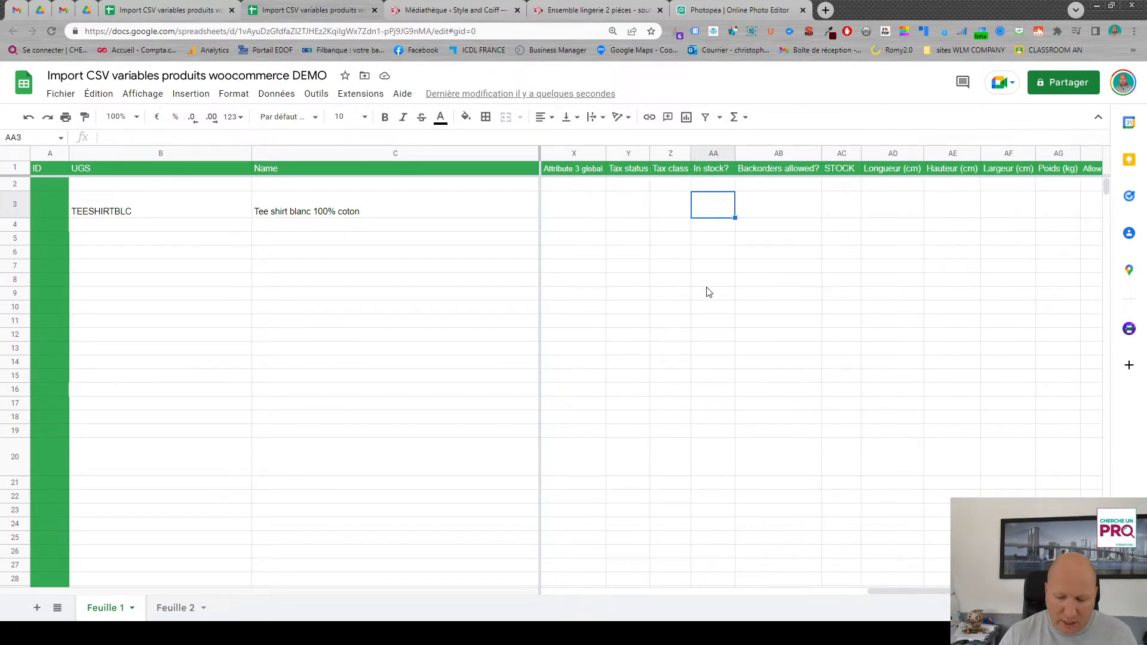
type("1")
left_click(777, 198)
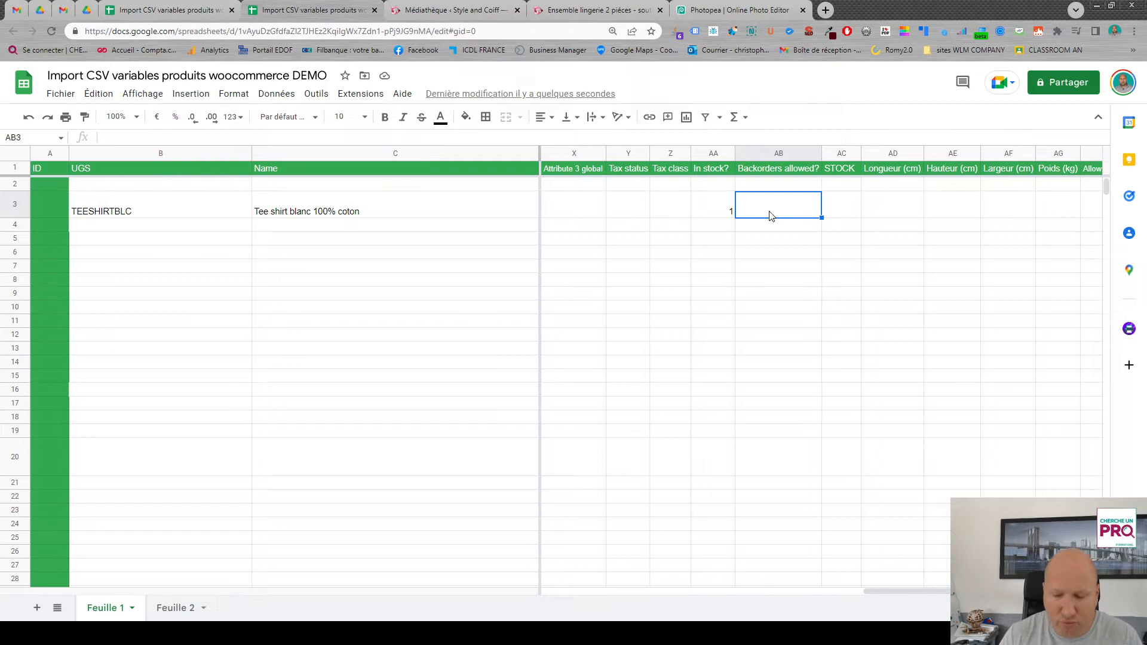
type("0")
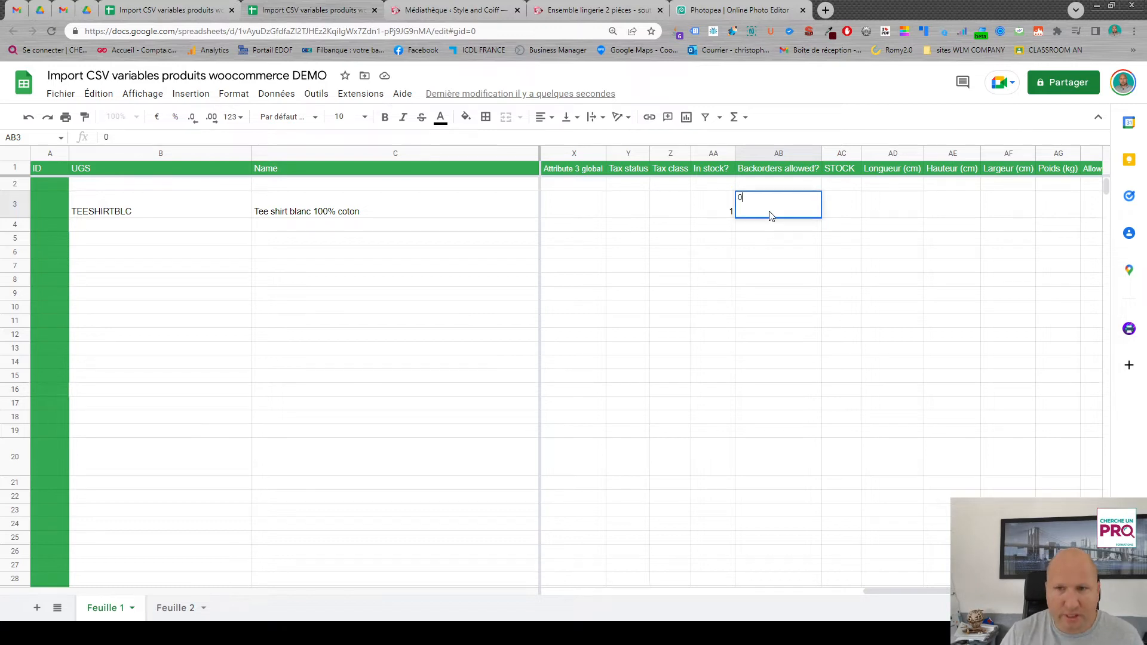
left_click(828, 213)
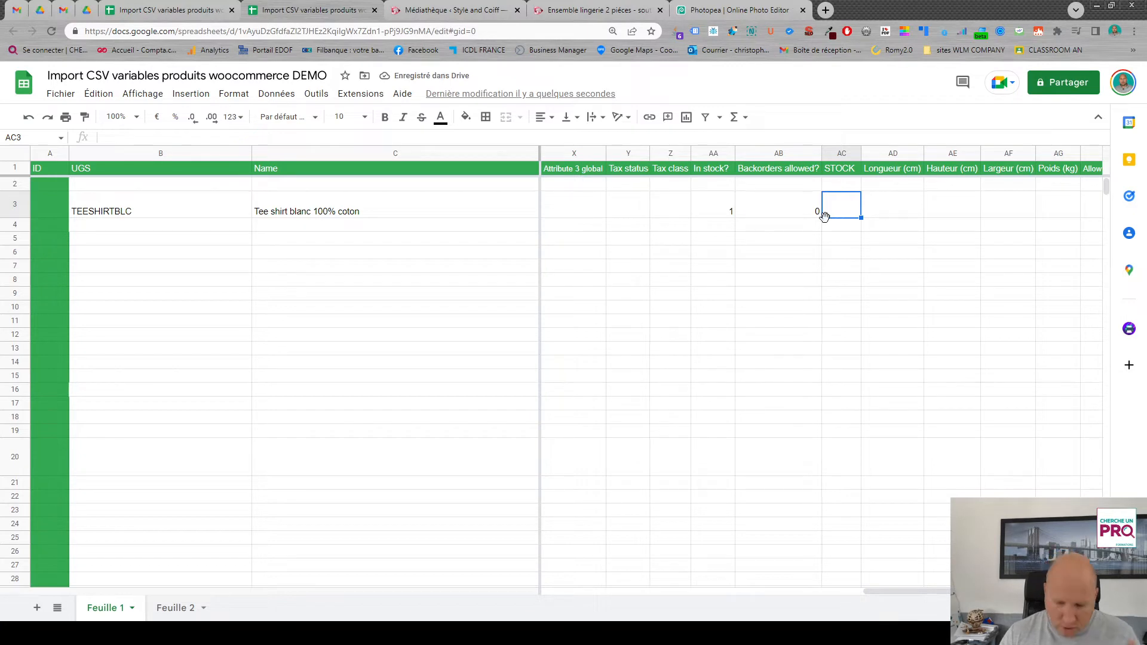
type("5")
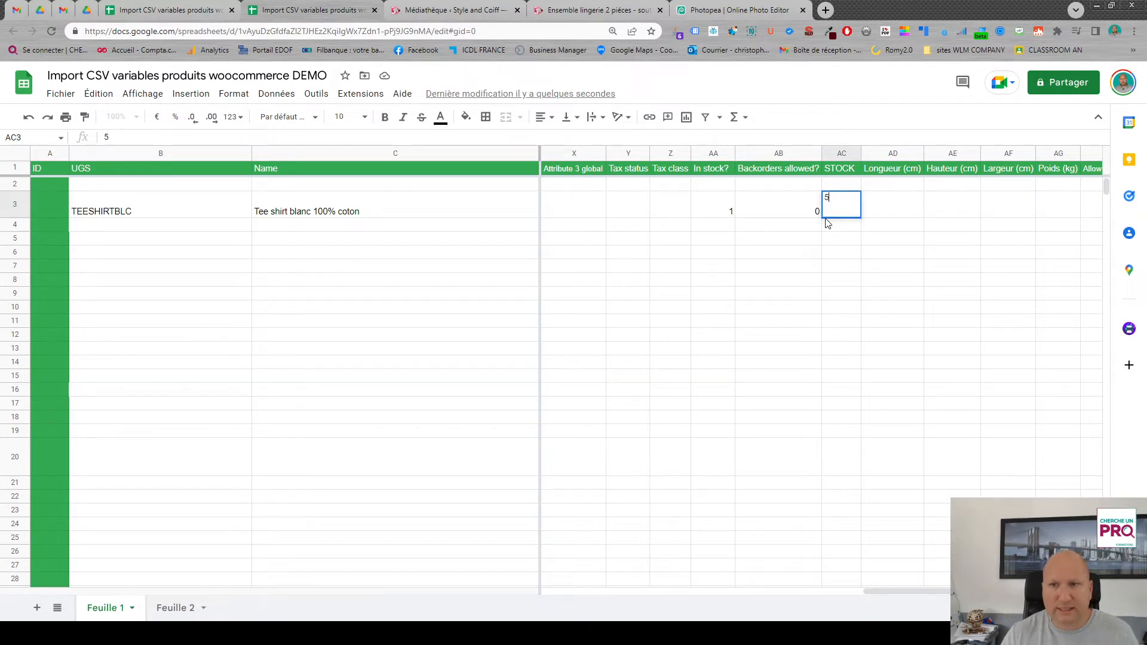
left_click(874, 230)
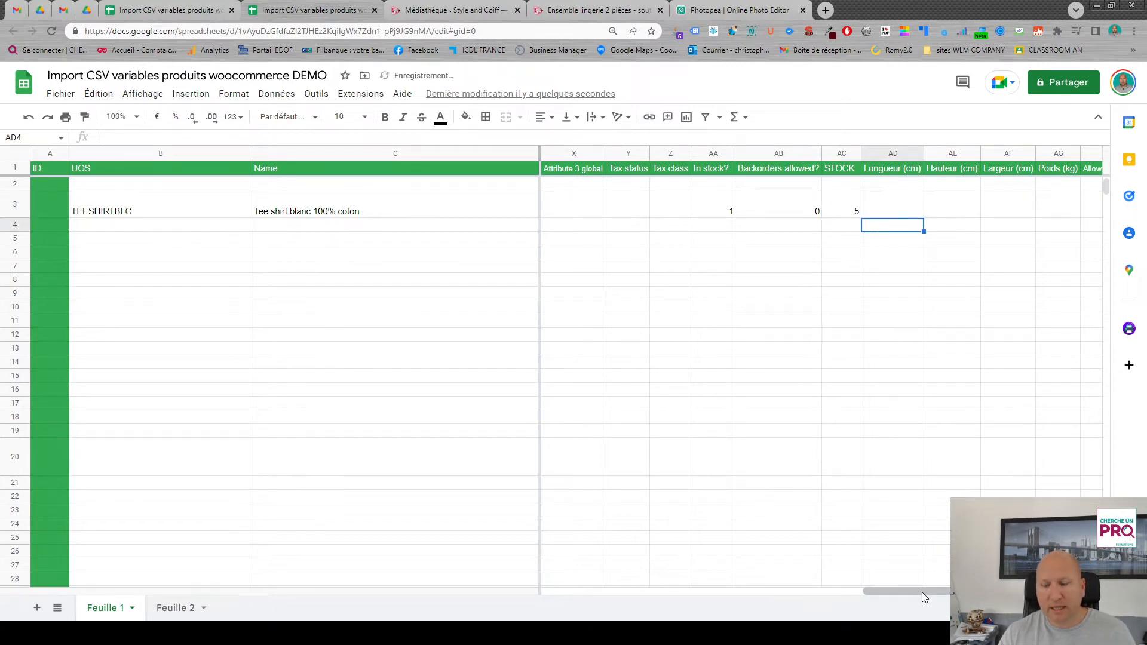
- Enter row 3's dimensions in centimetres: Longueur 20, Hauteur 10 and Largeur 20
left_click_drag(923, 593, 950, 592)
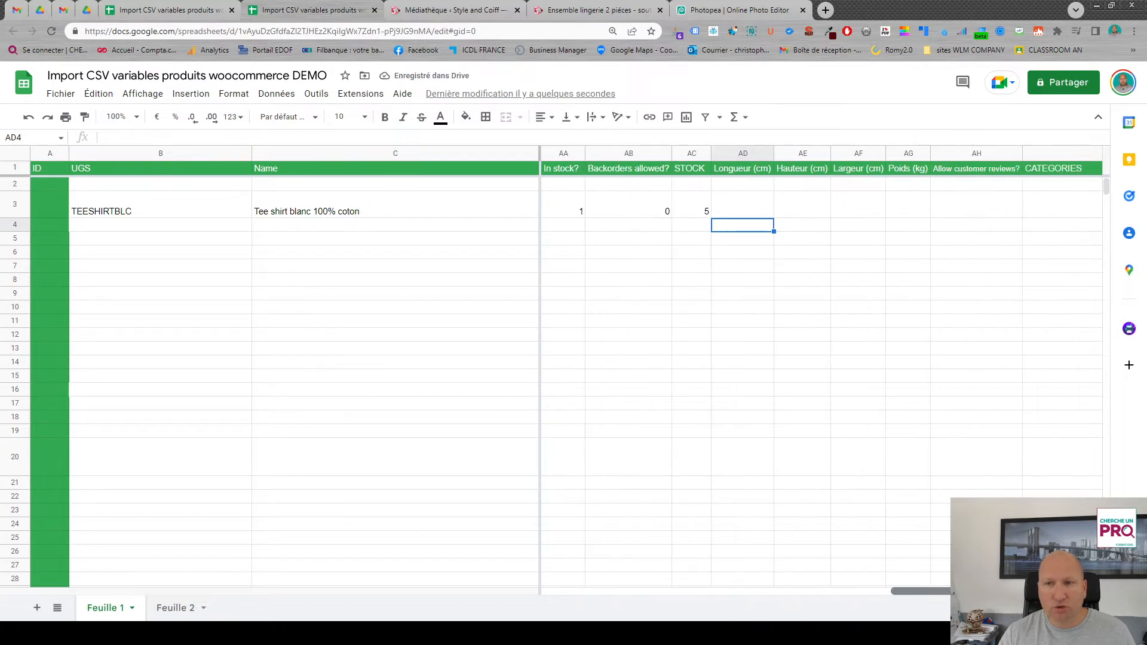
left_click(741, 213)
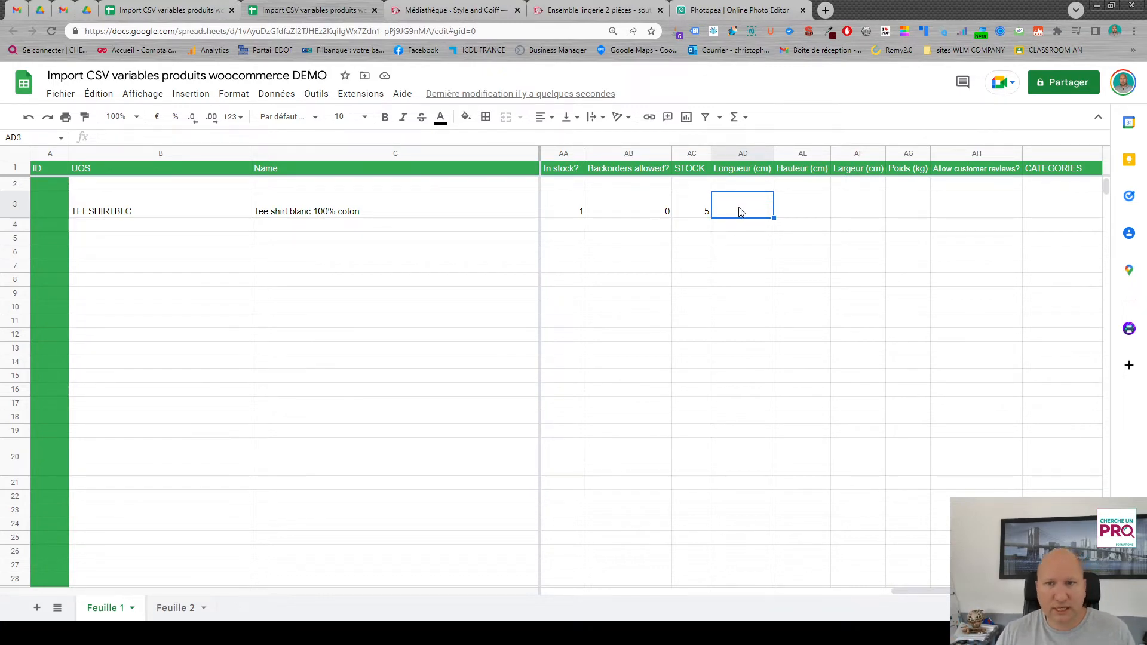
type("20")
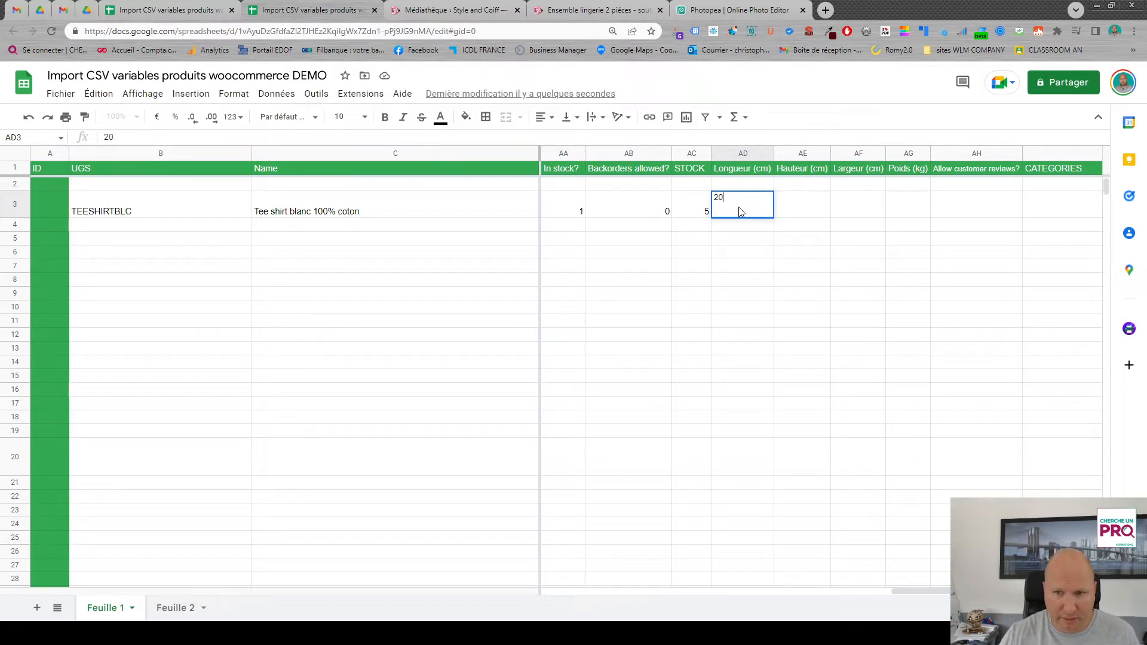
left_click(808, 206)
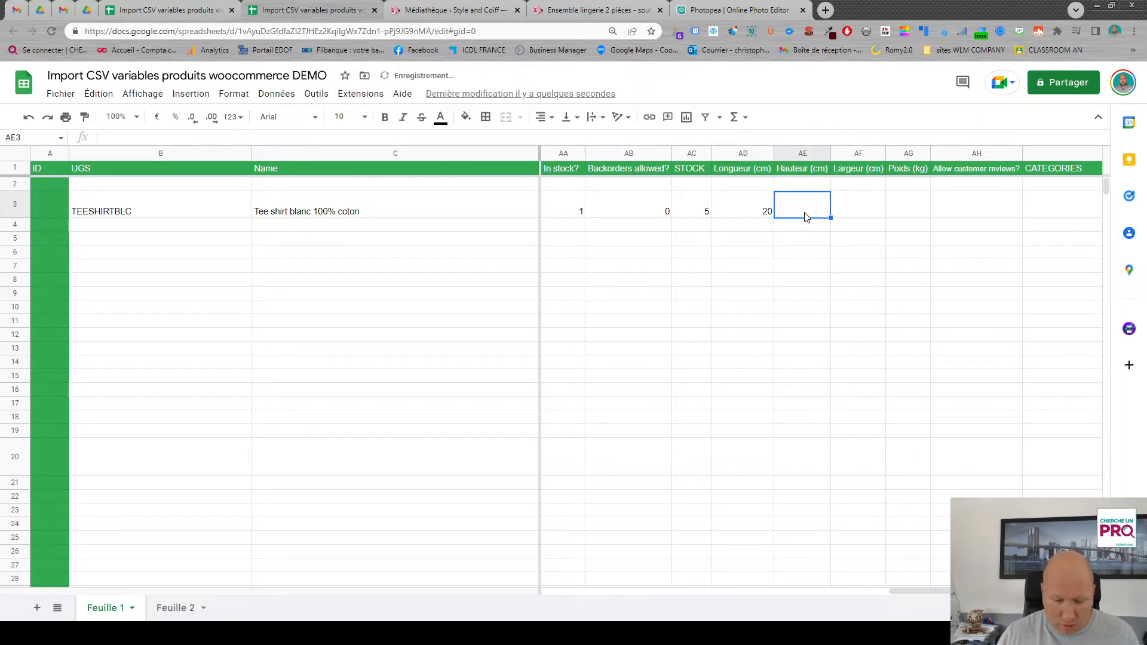
type("1")
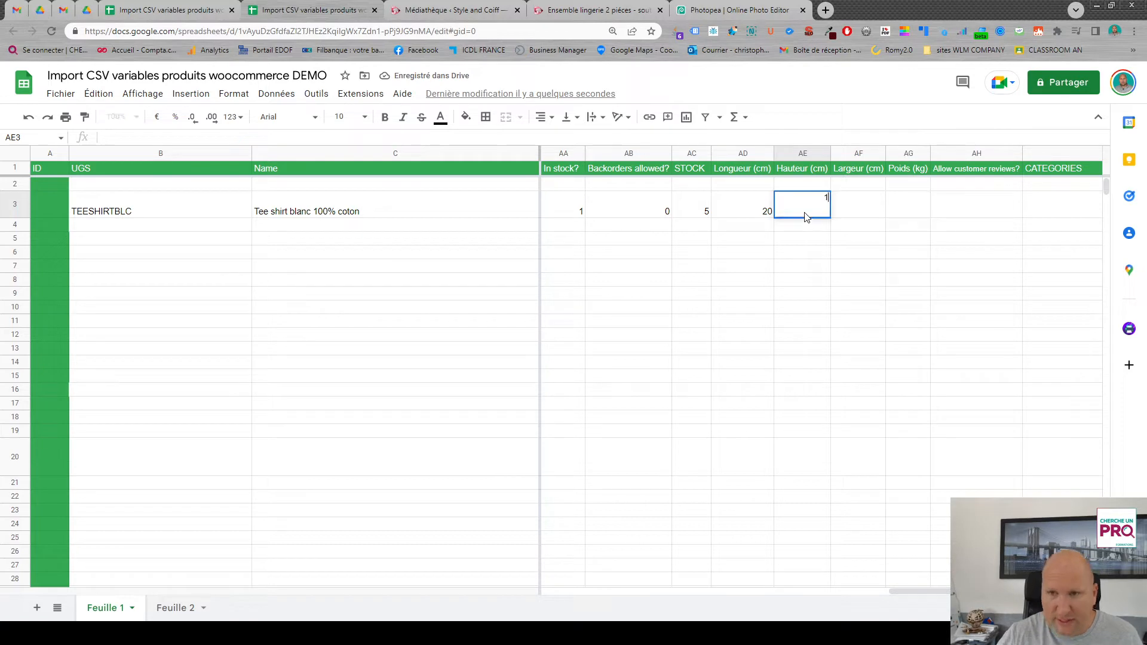
type("0")
left_click(868, 214)
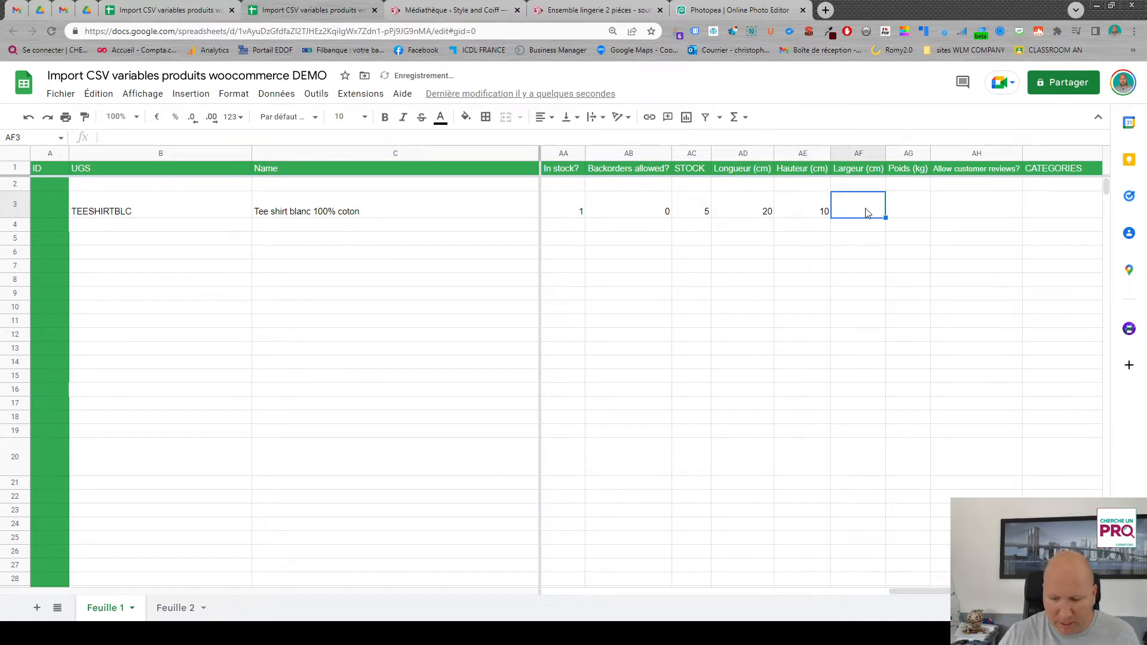
type("20")
- In row 3, enter 0.2 for Poids (kg) and 1 for Allow customer reviews?
left_click(906, 215)
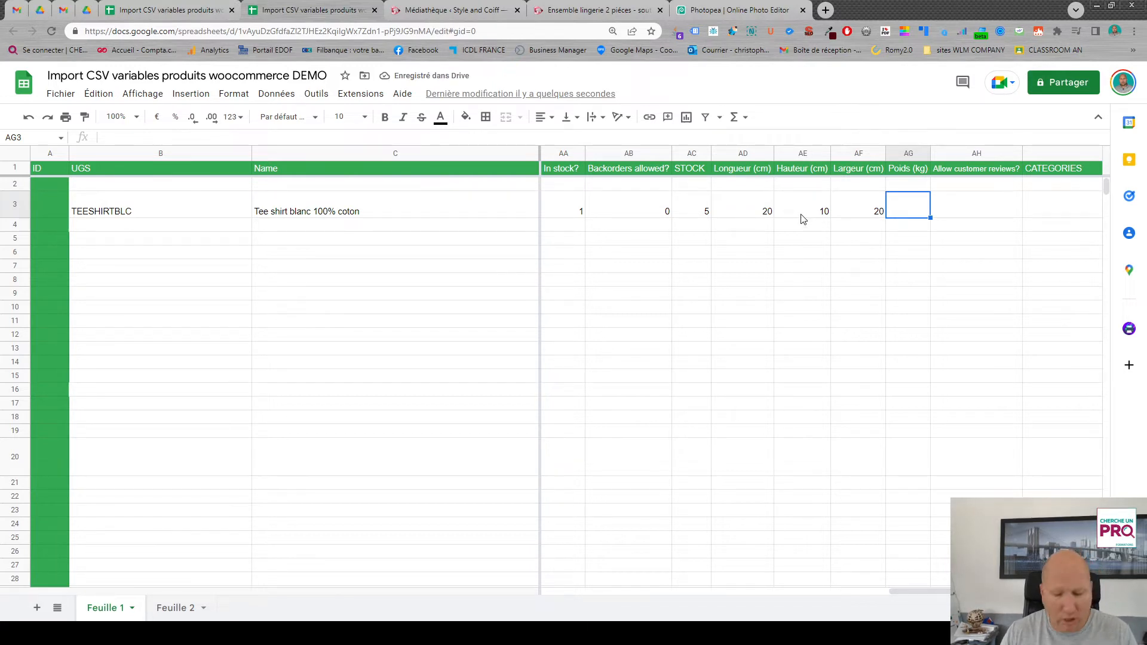
type("0.2")
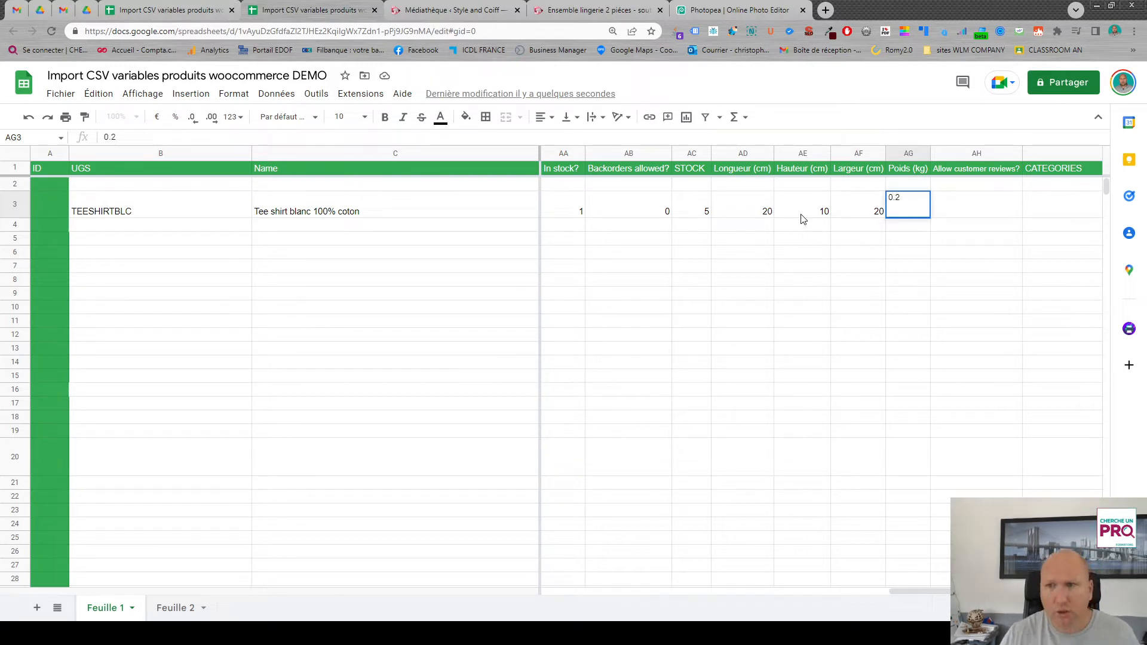
left_click(911, 225)
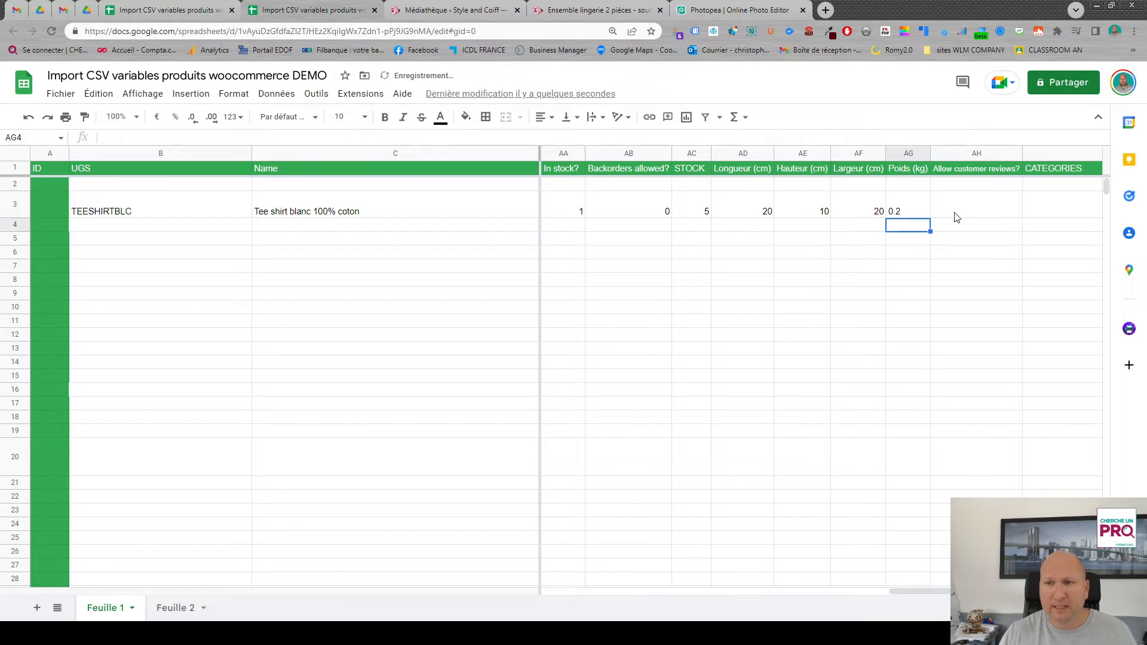
left_click(988, 209)
type("1")
- In row 3, enter HOMME,HOMME>TEE-SHIRT as the CATEGORIES value
left_click(1054, 212)
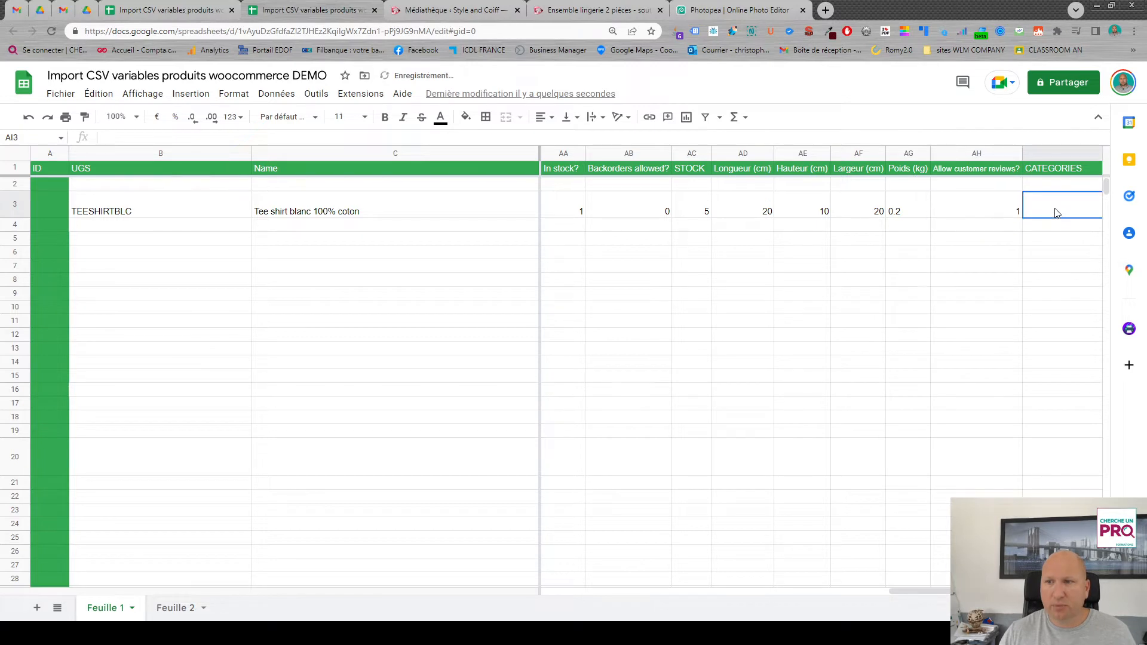
scroll(772, 319, "right", 5)
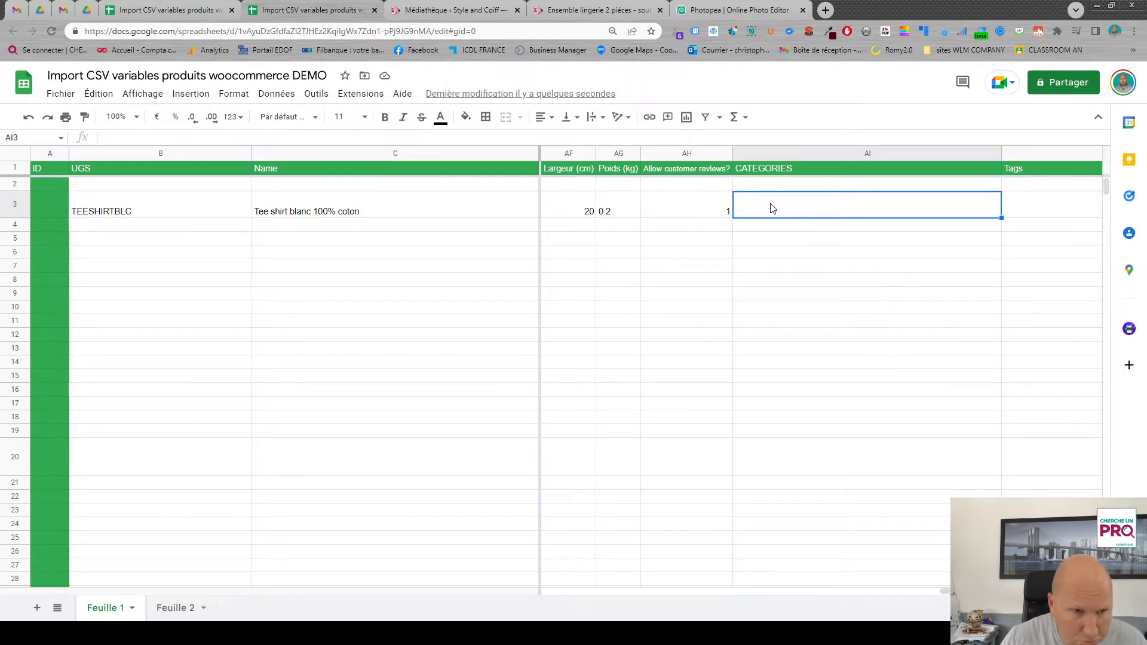
type("HOMME,")
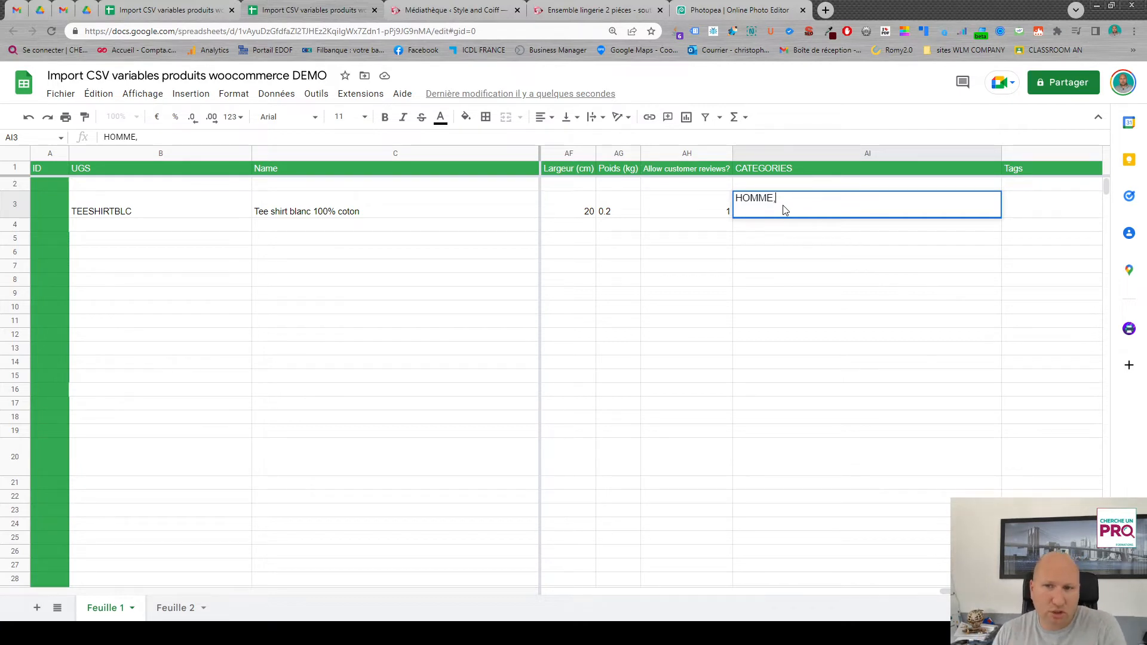
type("HOMME")
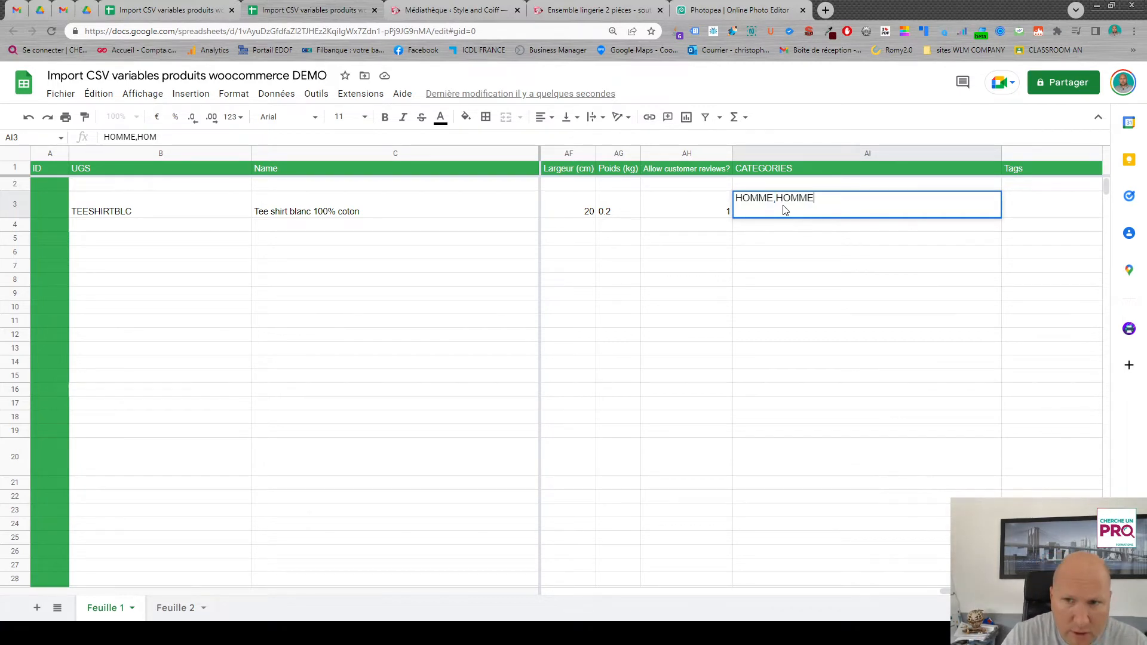
left_click_drag(776, 198, 809, 199)
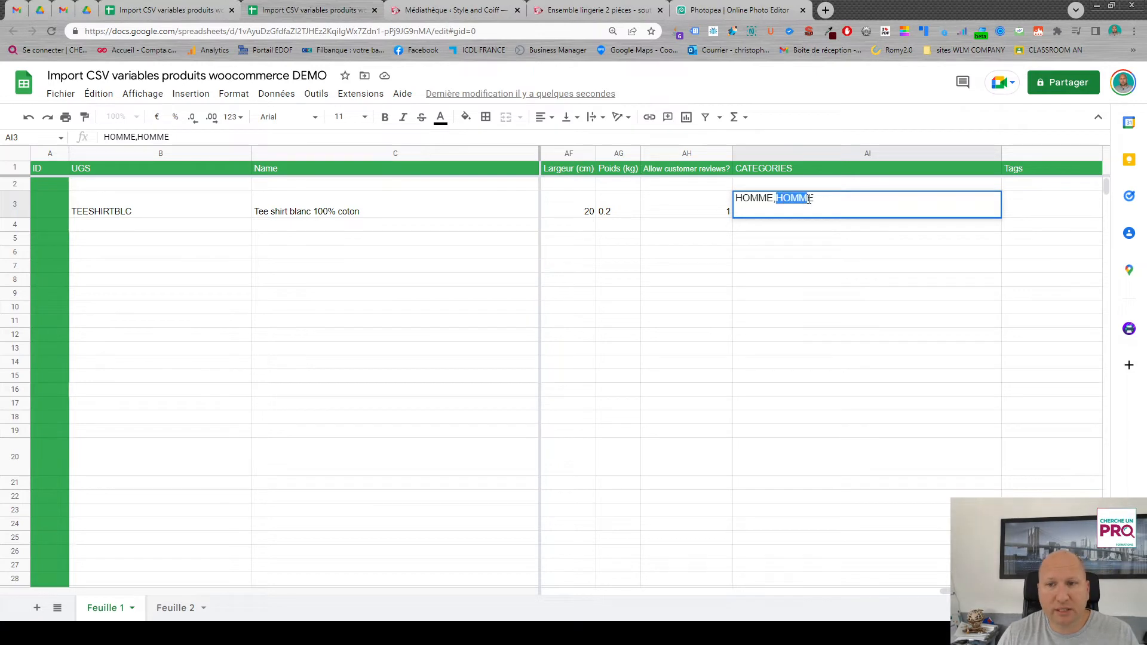
left_click(818, 202)
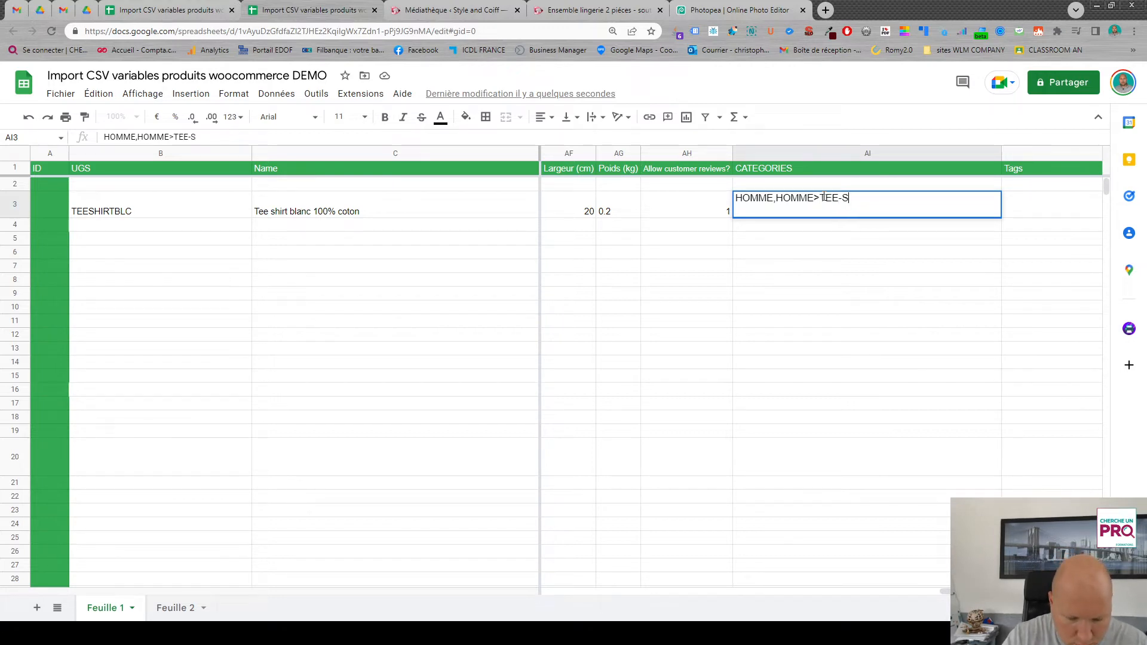
type("RT")
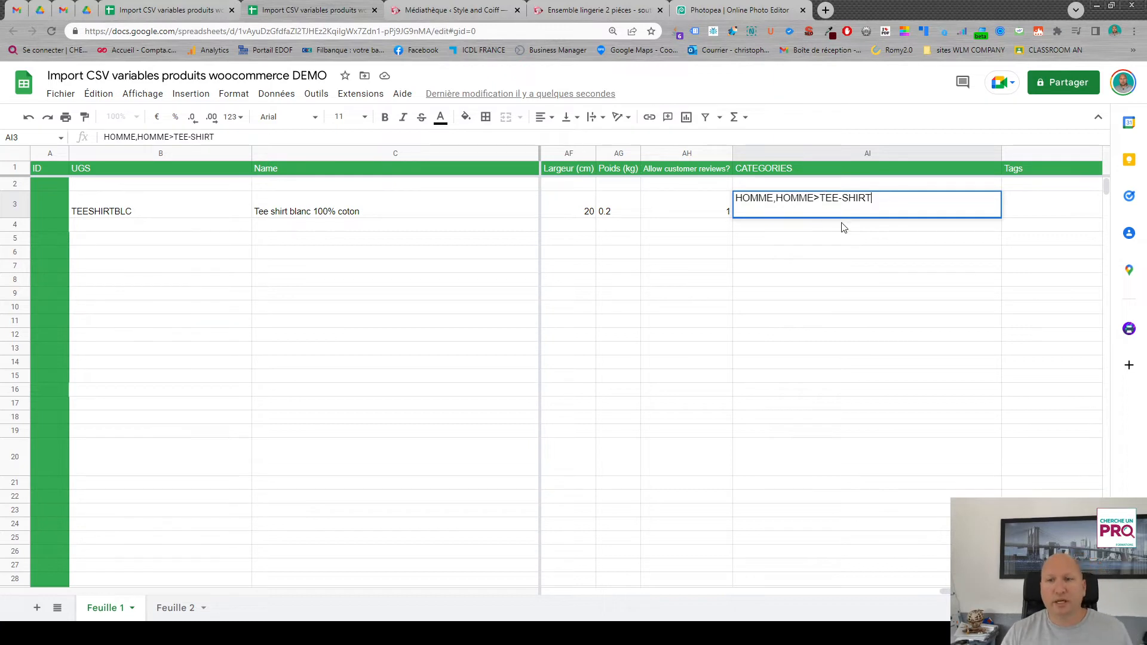
key("Return")
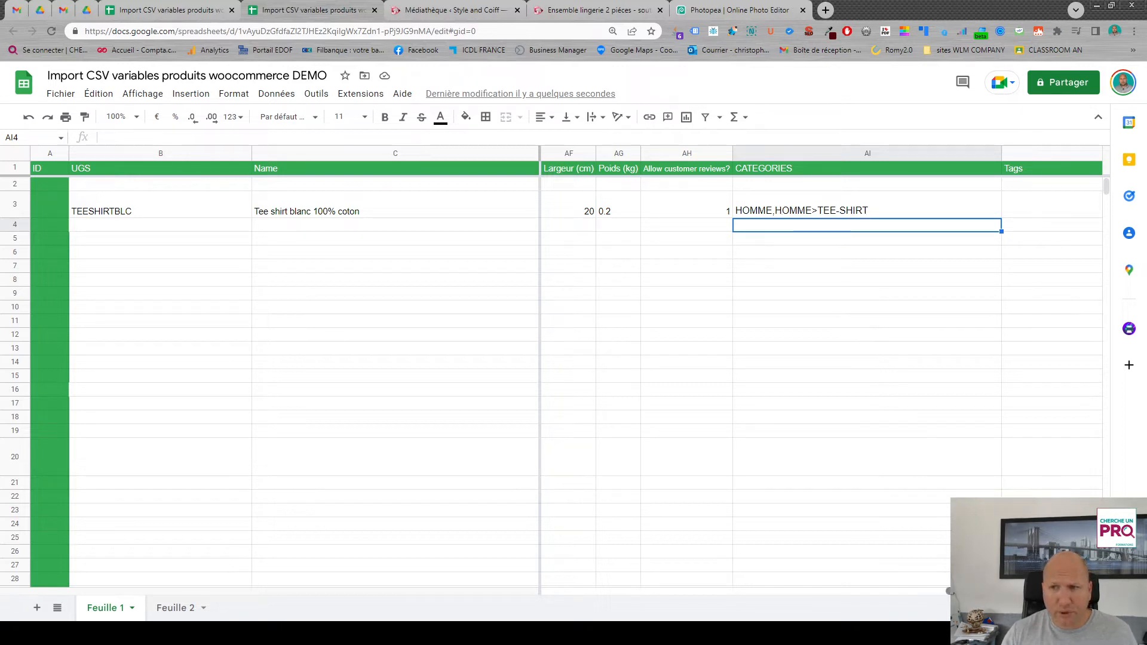
- In row 3, enter 100% COTON as the product's Tags value
scroll(824, 359, "right", 2)
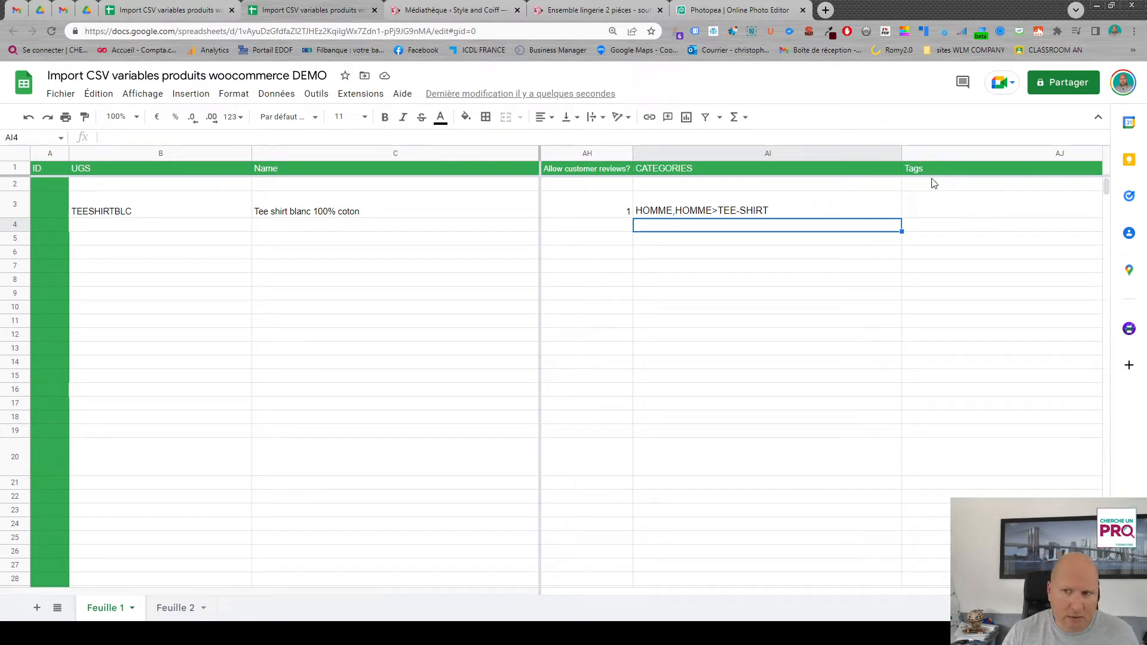
left_click(942, 211)
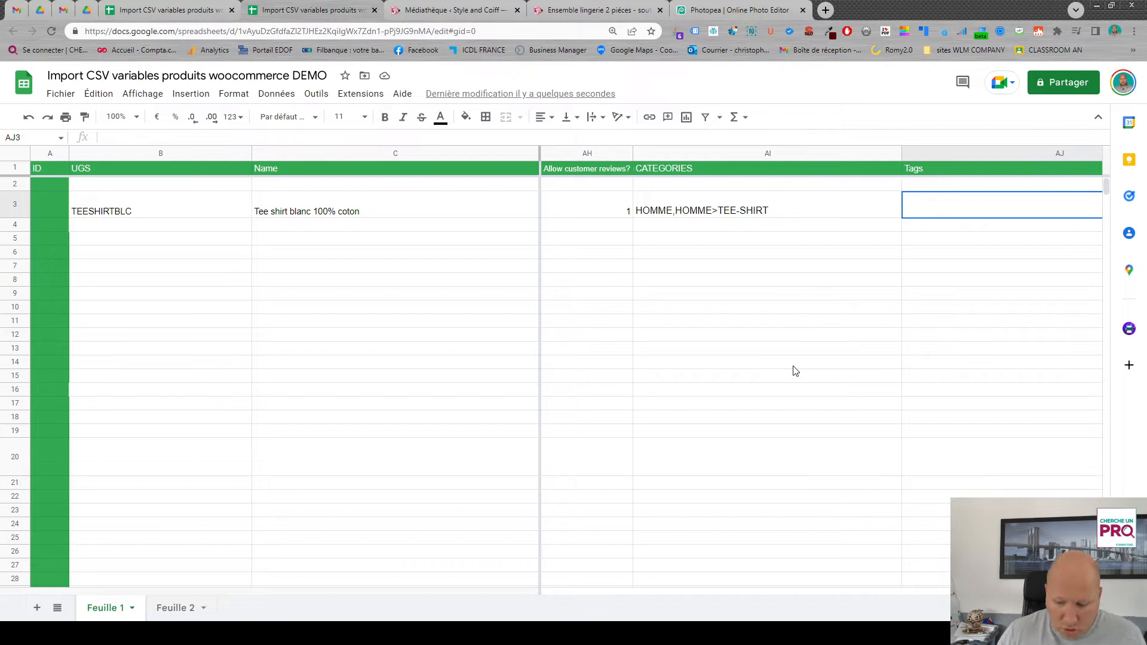
type("100")
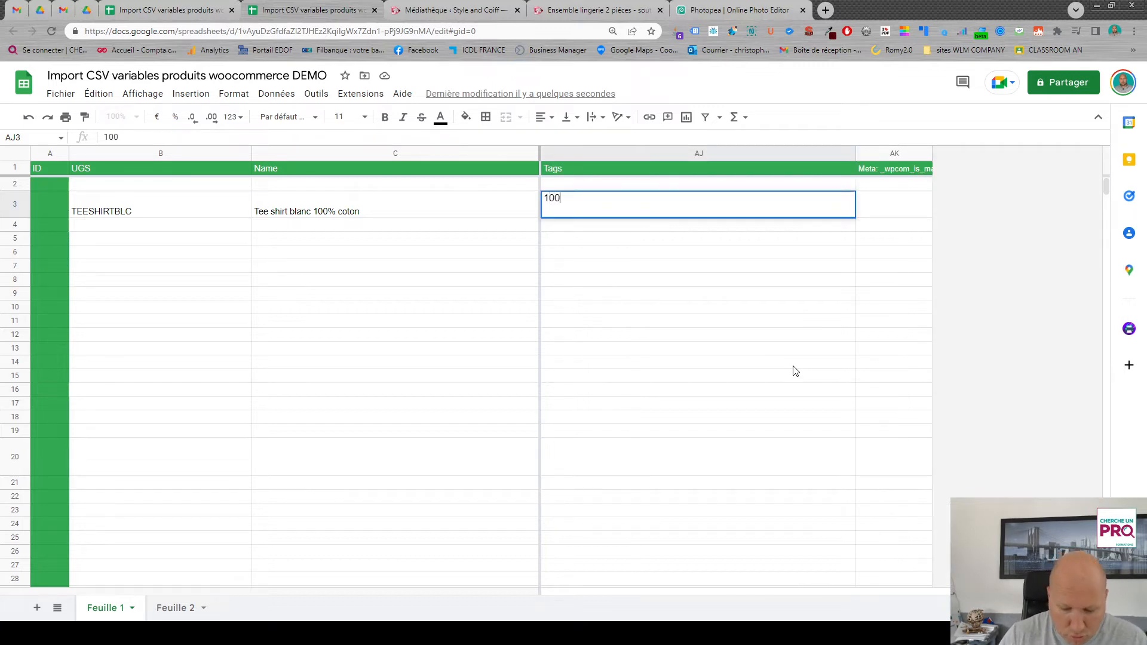
type("% COTON")
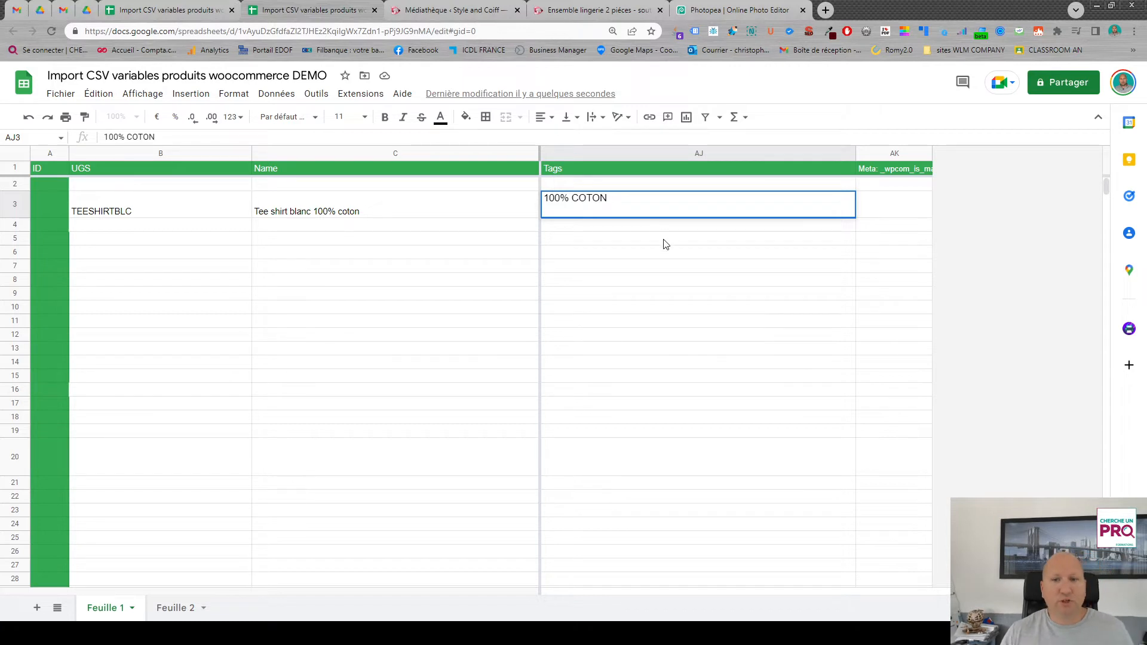
key("Return")
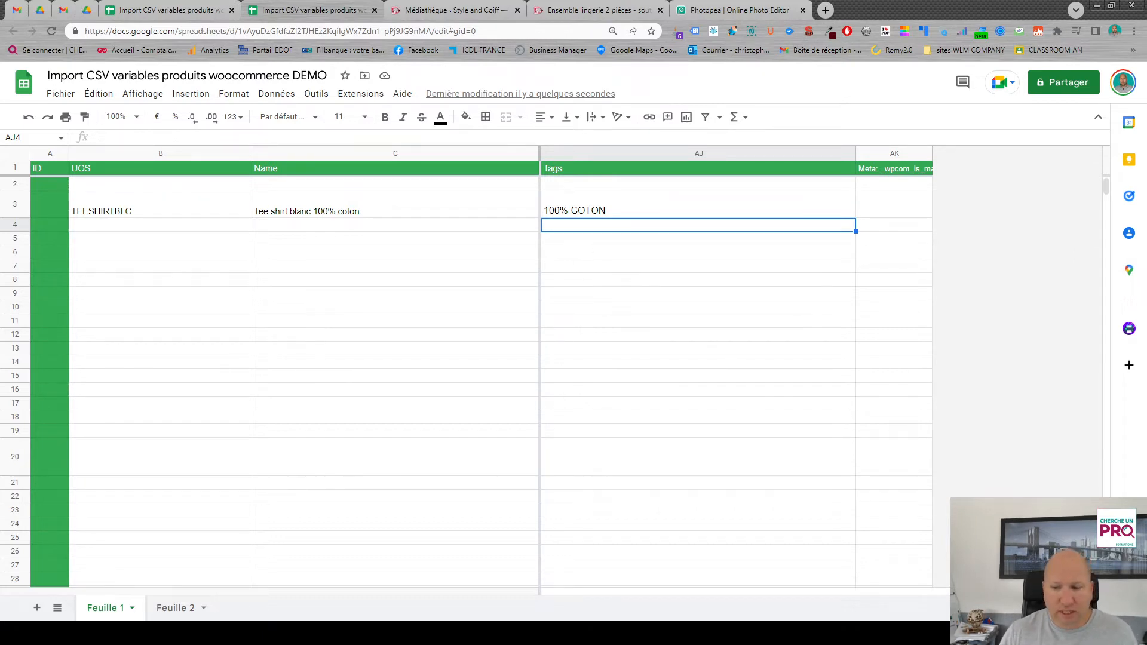
- In row 3, enter 1 in the Meta: _wpcom_is_markdown column
scroll(1016, 589, "left", 1)
scroll(1016, 588, "right", 1)
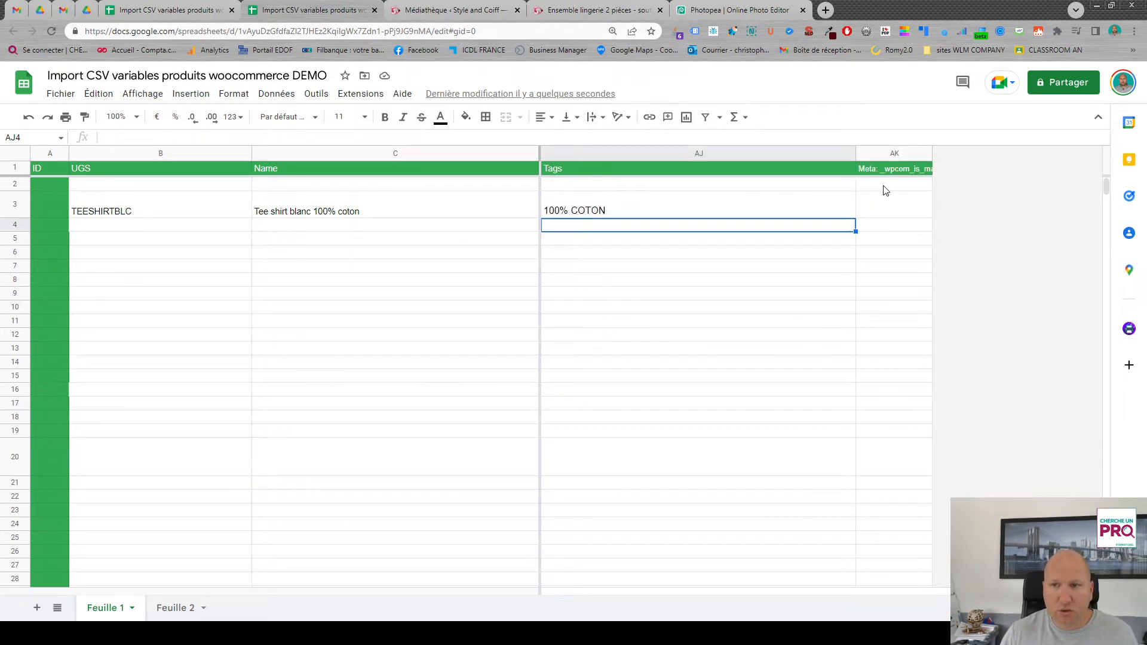
left_click(910, 212)
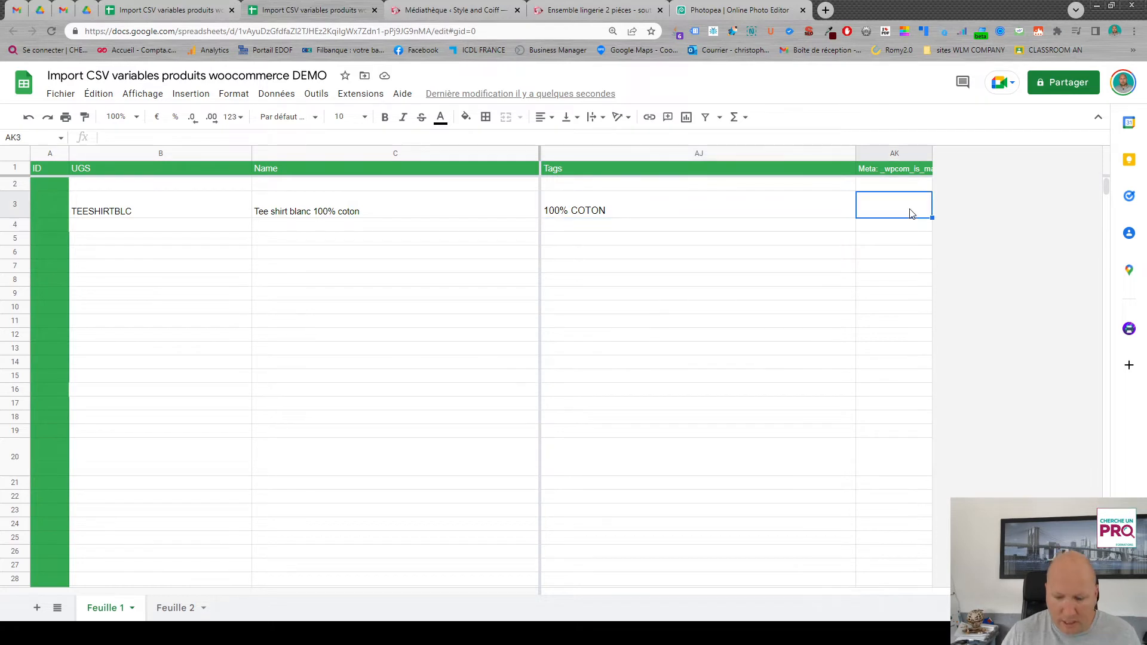
type("1")
key("Return")
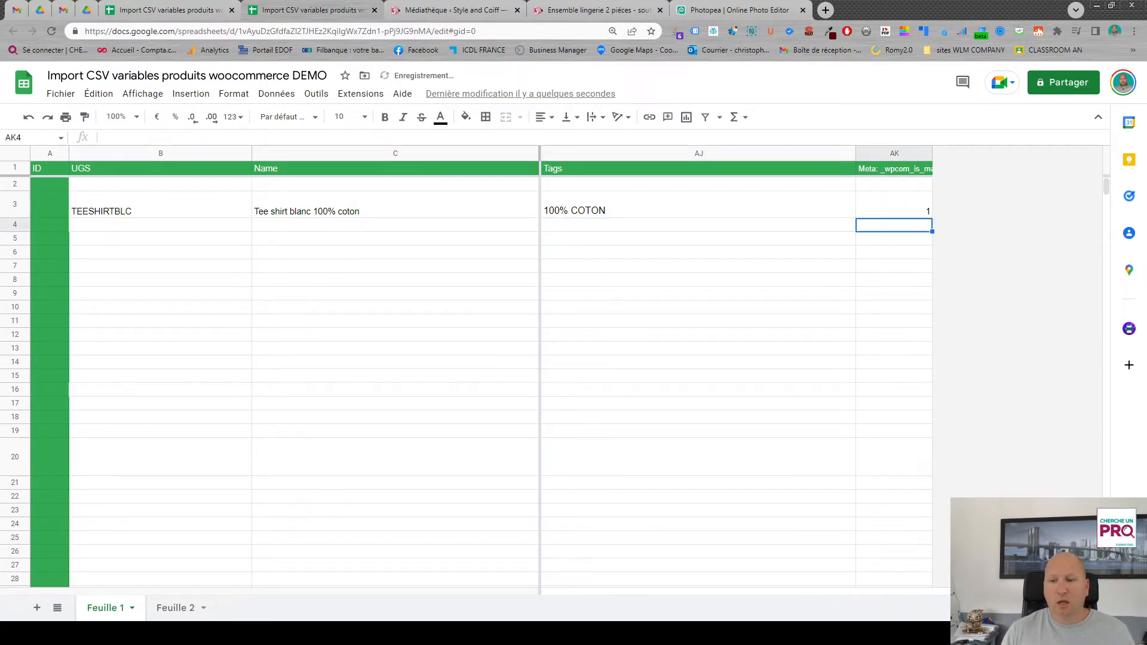
- Return to the sheet's first columns and download Feuille 1 as a CSV file
left_click_drag(860, 590, 543, 590)
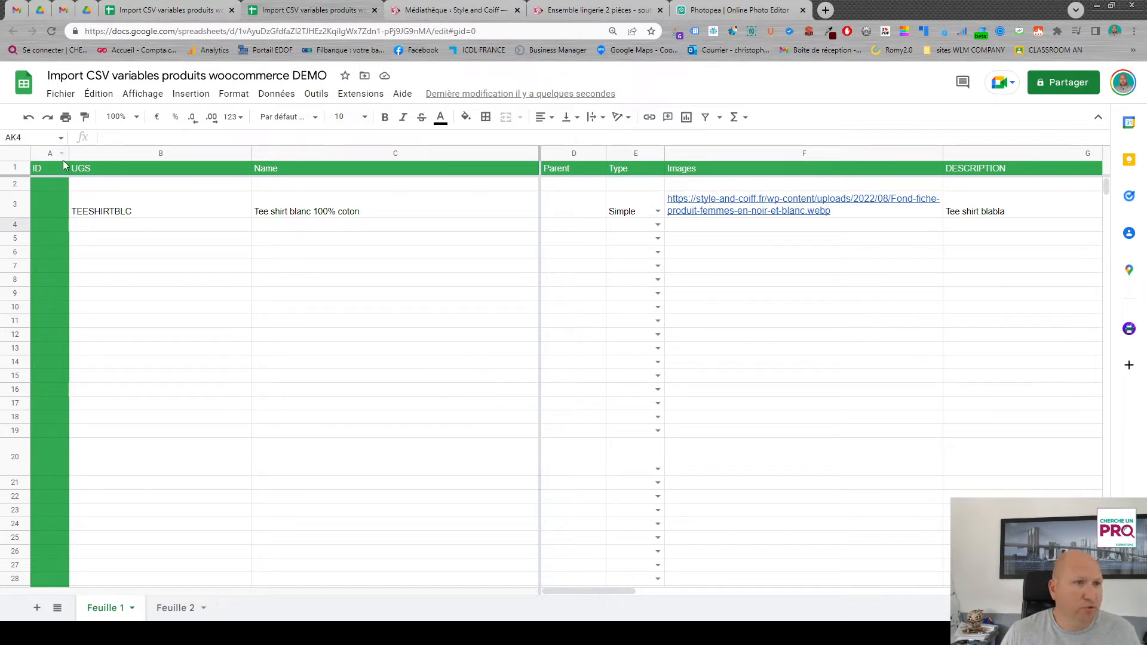
left_click(60, 94)
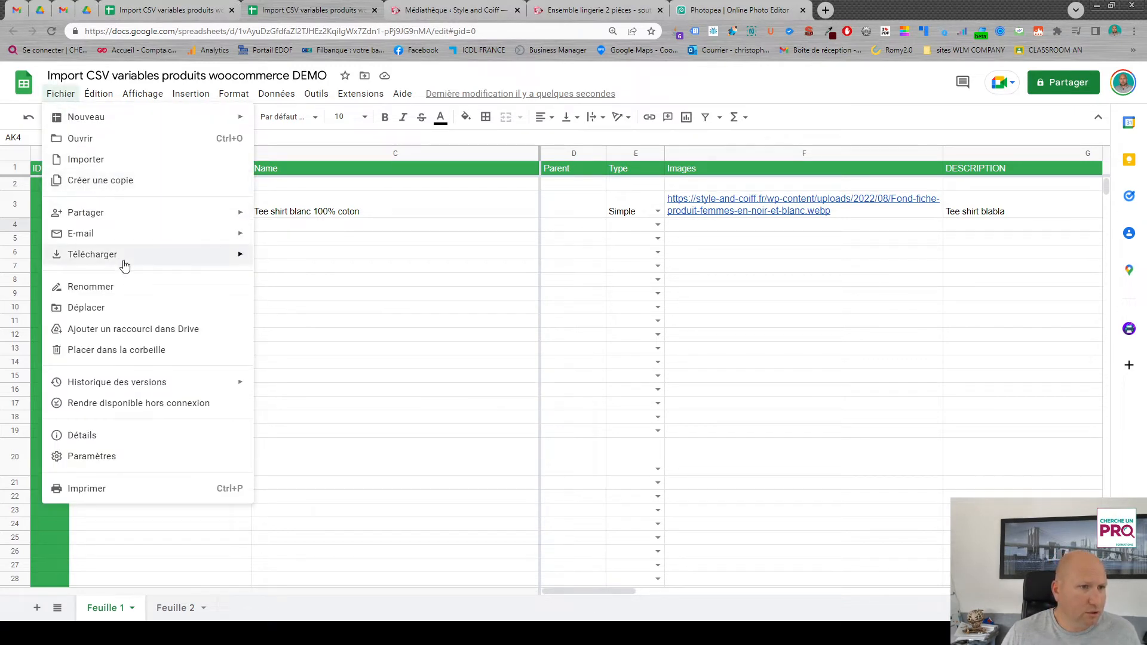
mouse_move(124, 265)
left_click(384, 347)
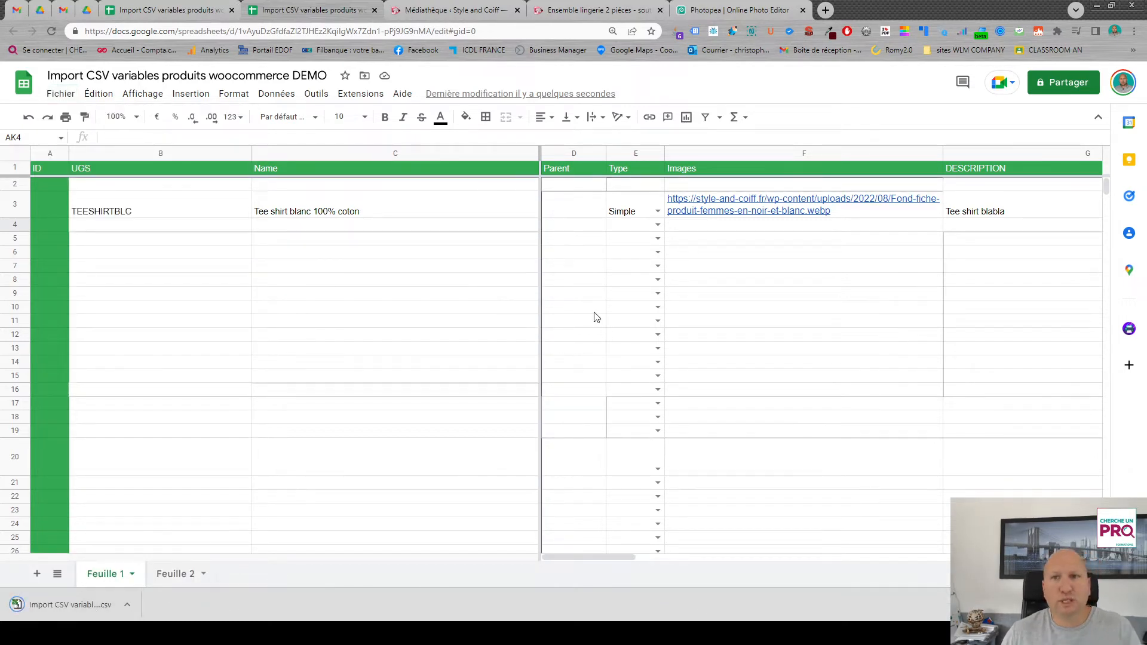
- Switch to the WordPress admin, open the WooCommerce product importer and upload the downloaded CSV file
left_click(450, 12)
left_click(1114, 95)
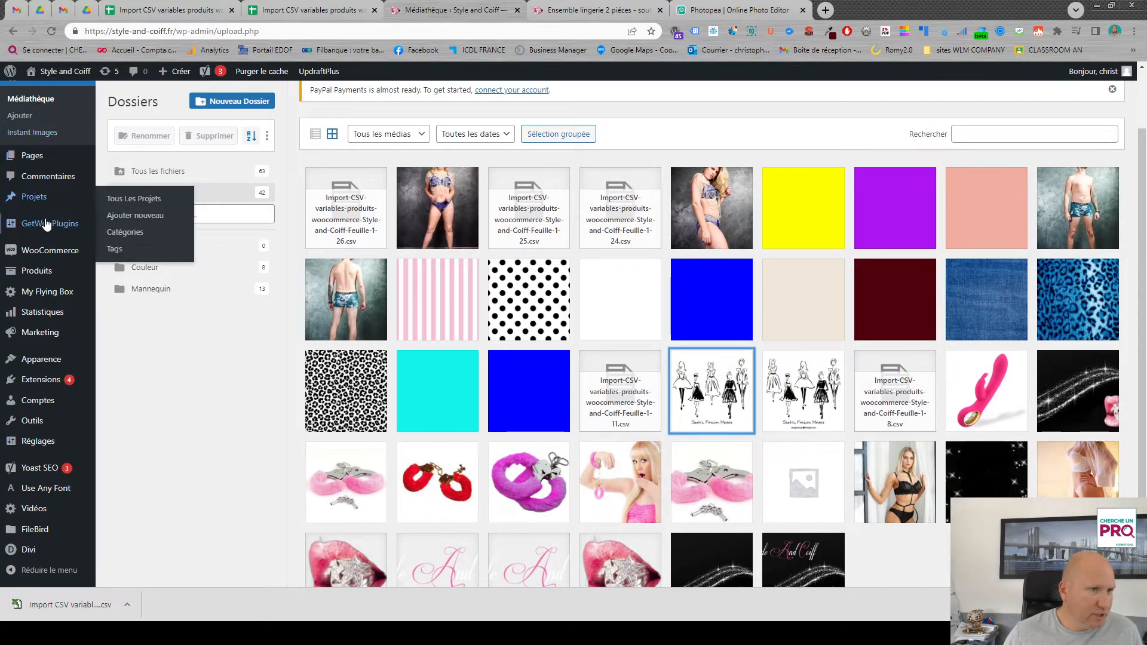
left_click(43, 272)
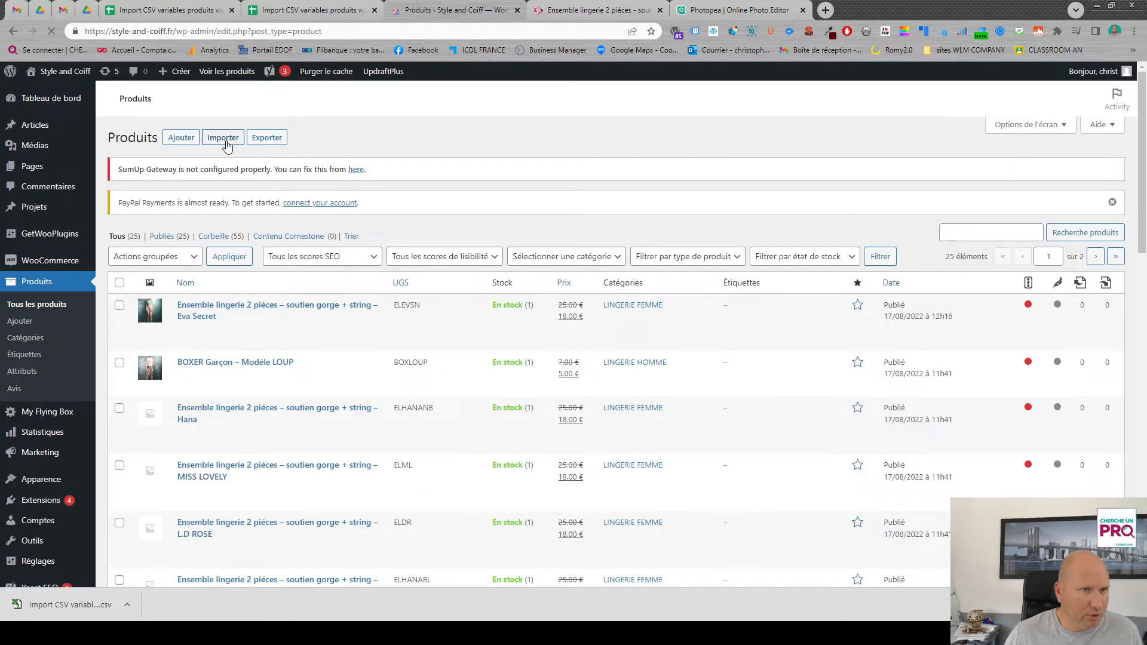
left_click(225, 138)
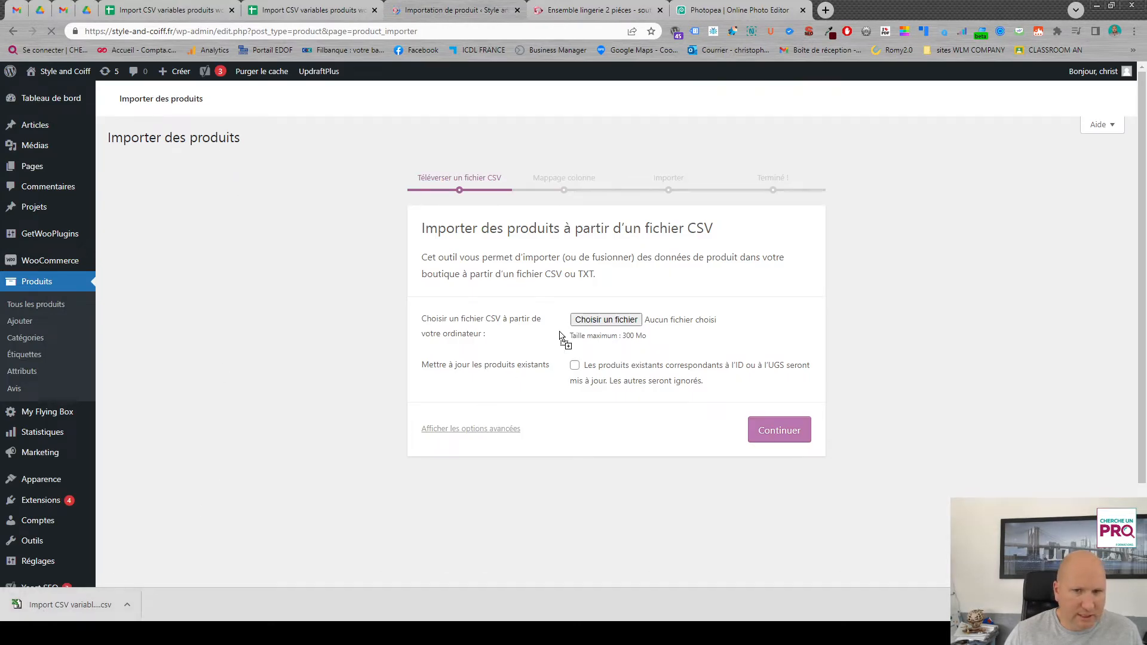
left_click_drag(627, 391, 627, 392)
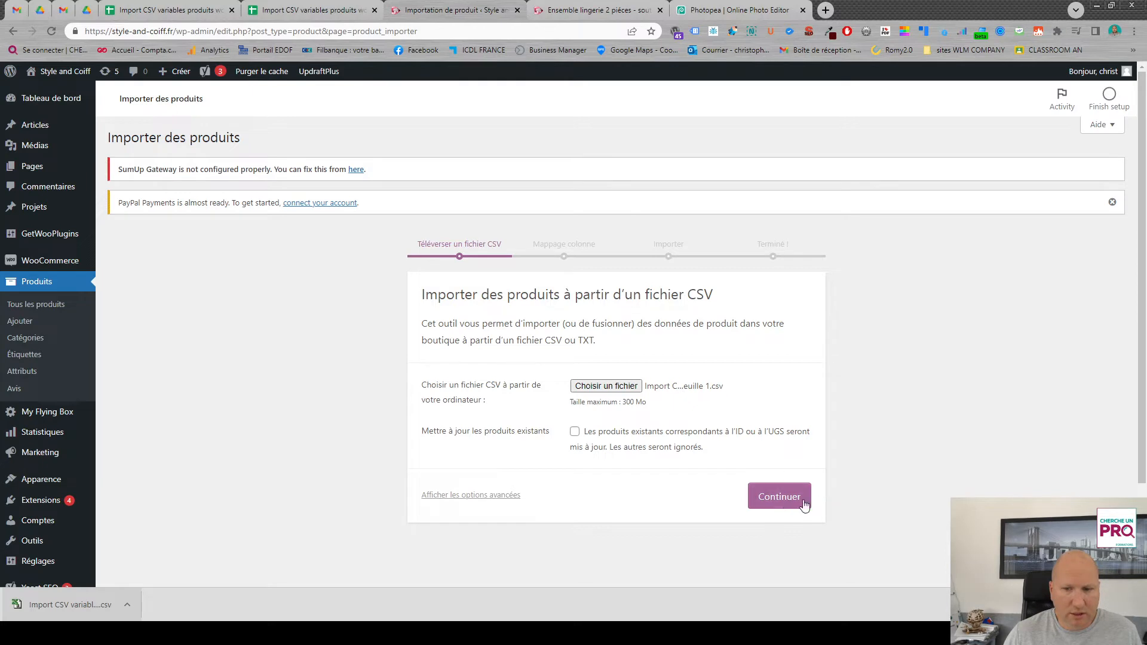
left_click(782, 498)
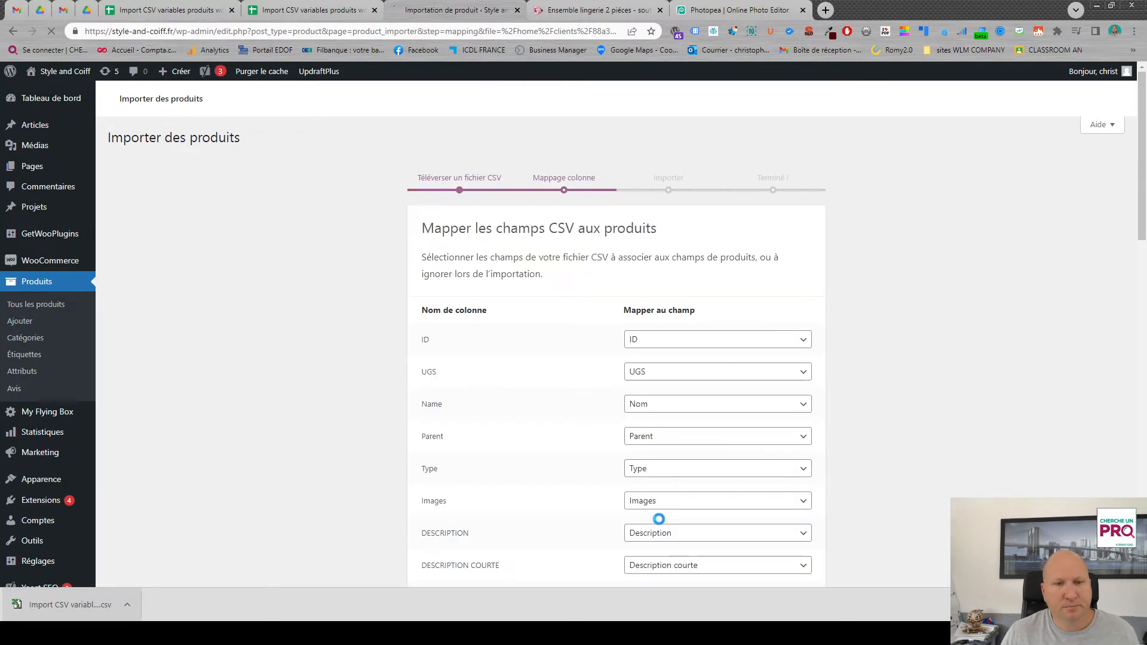
- Check the CSV column mapping down to the last field and launch the product import
scroll(720, 363, "down", 2)
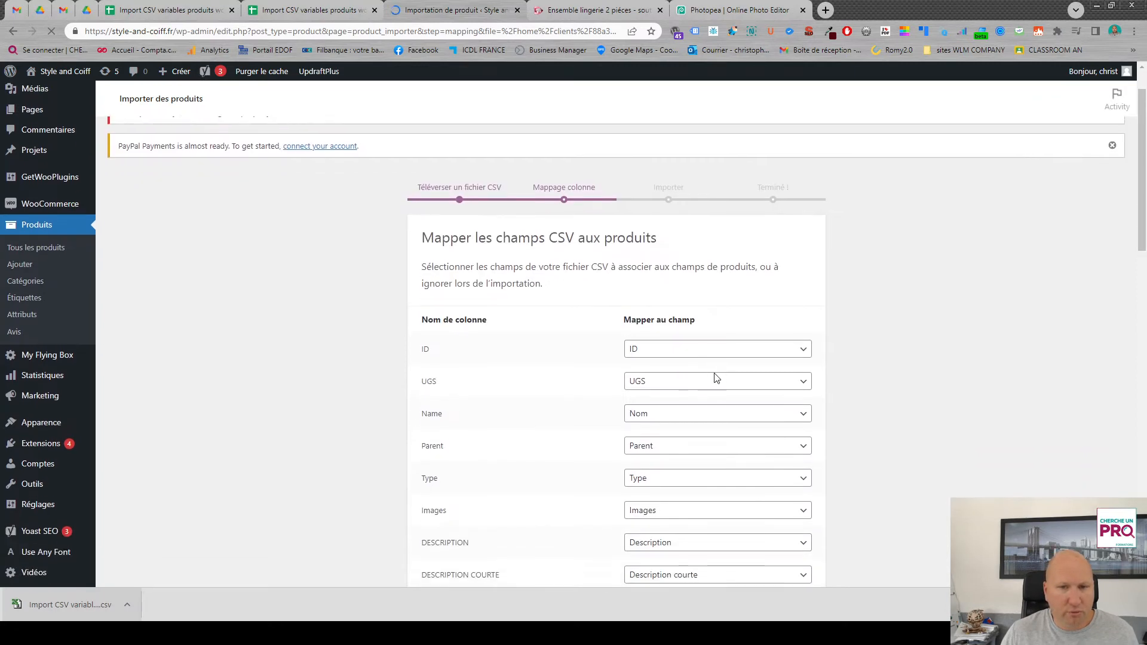
scroll(661, 303, "down", 2)
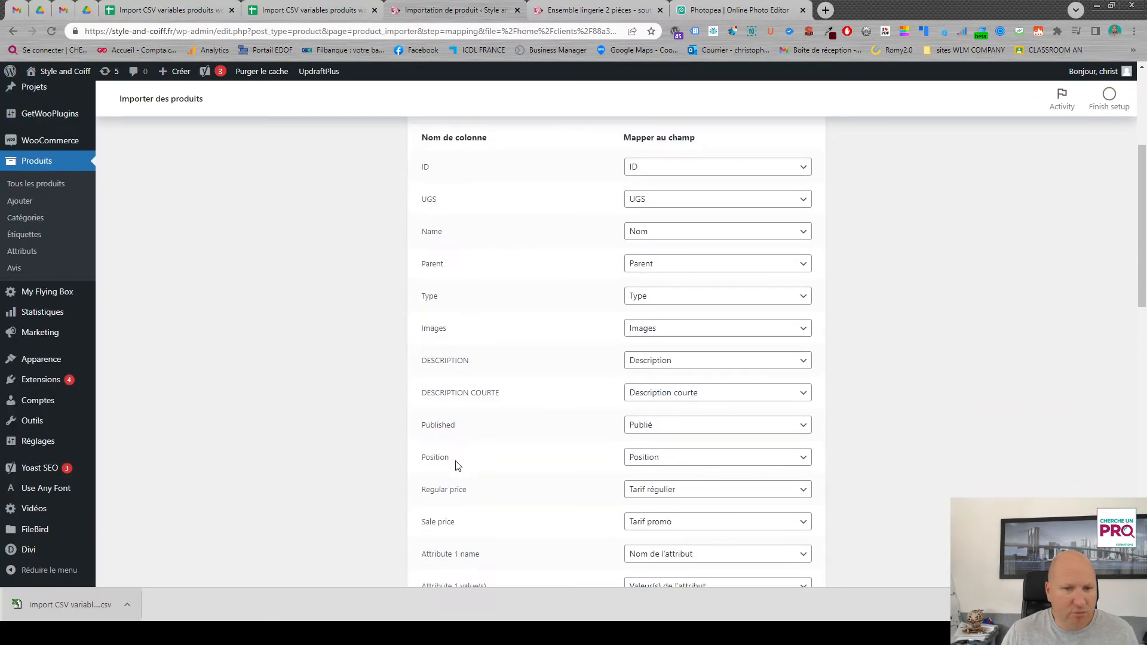
scroll(457, 465, "down", 3)
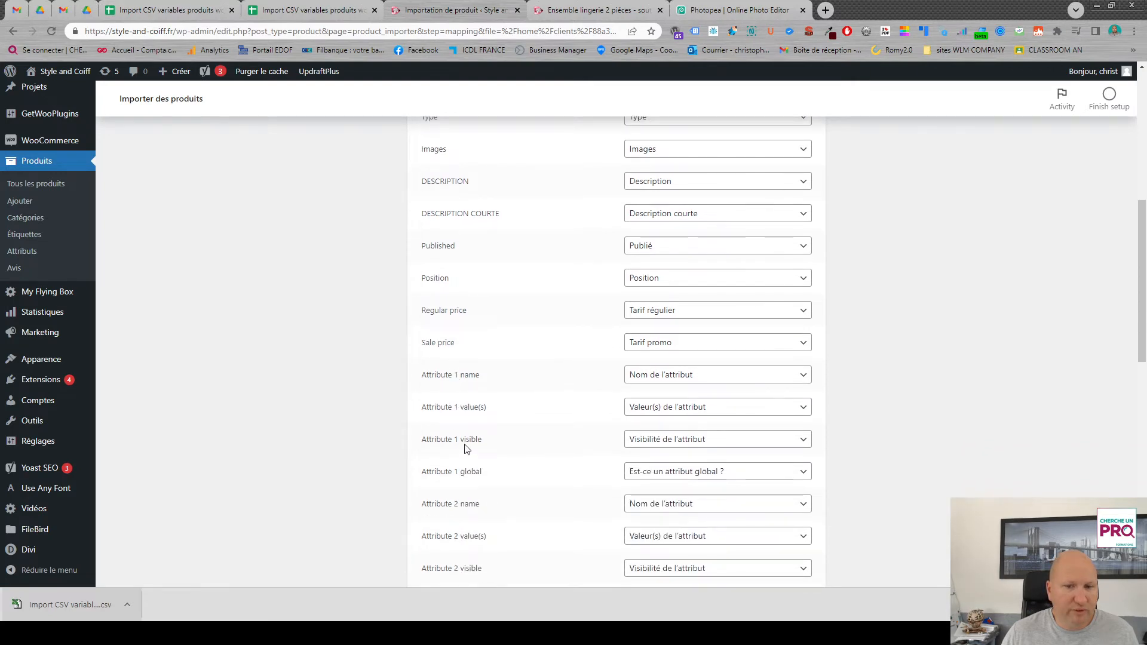
scroll(525, 379, "down", 7)
scroll(478, 316, "down", 5)
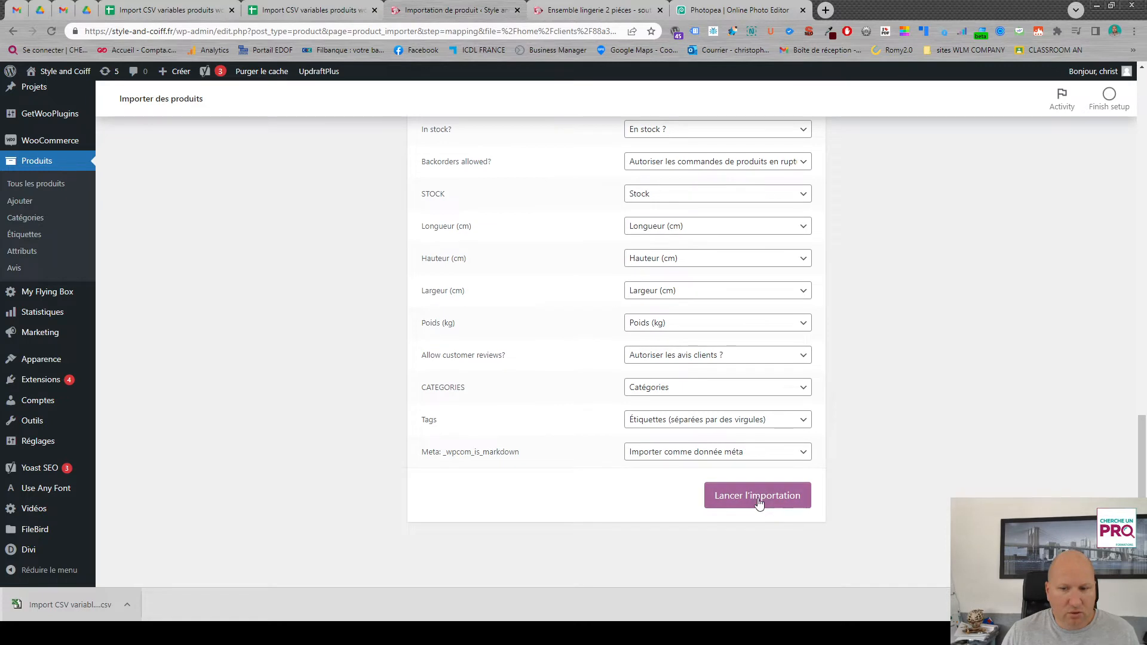
left_click(757, 497)
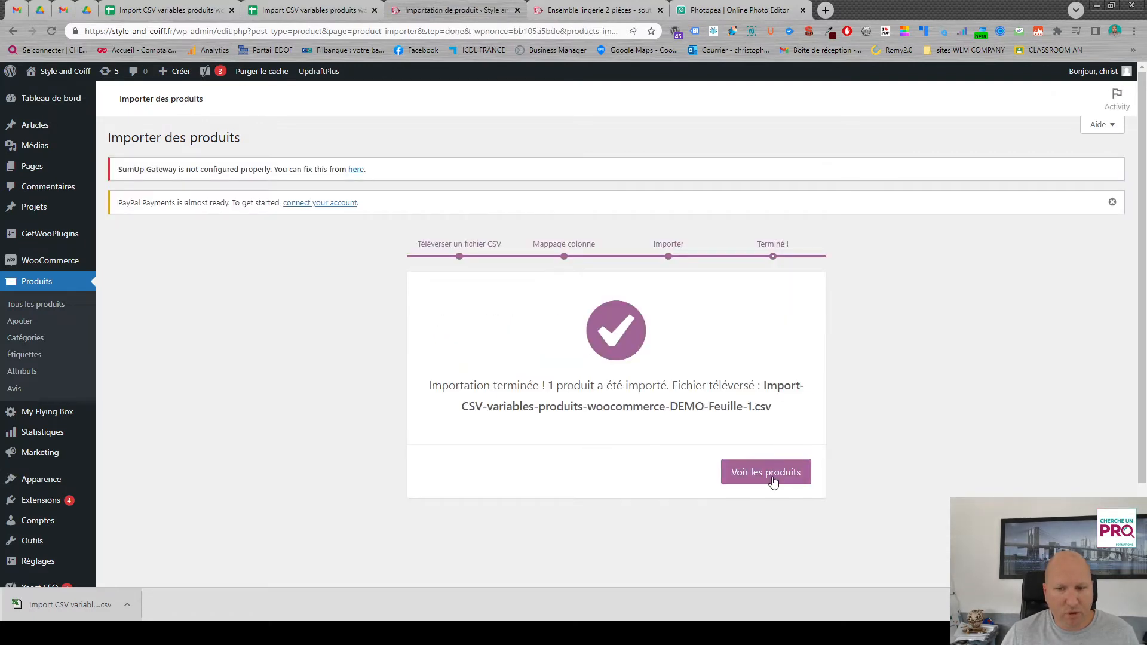
- View the imported Tee shirt blanc 100% coton product on the shop and check its short description
left_click(769, 473)
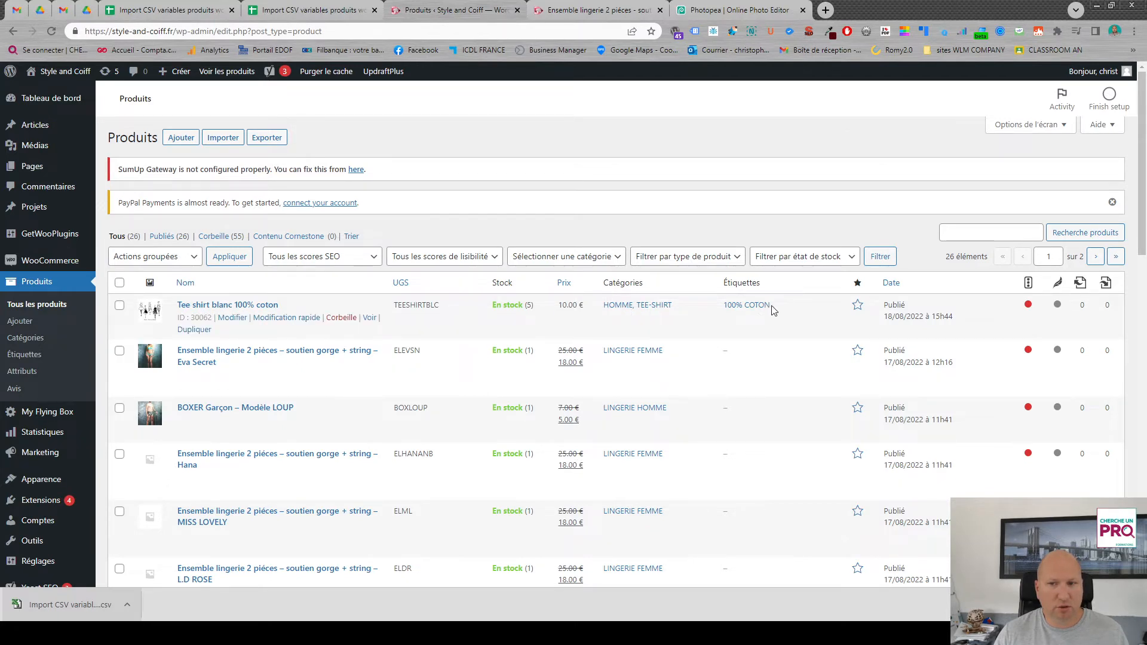
left_click(371, 319)
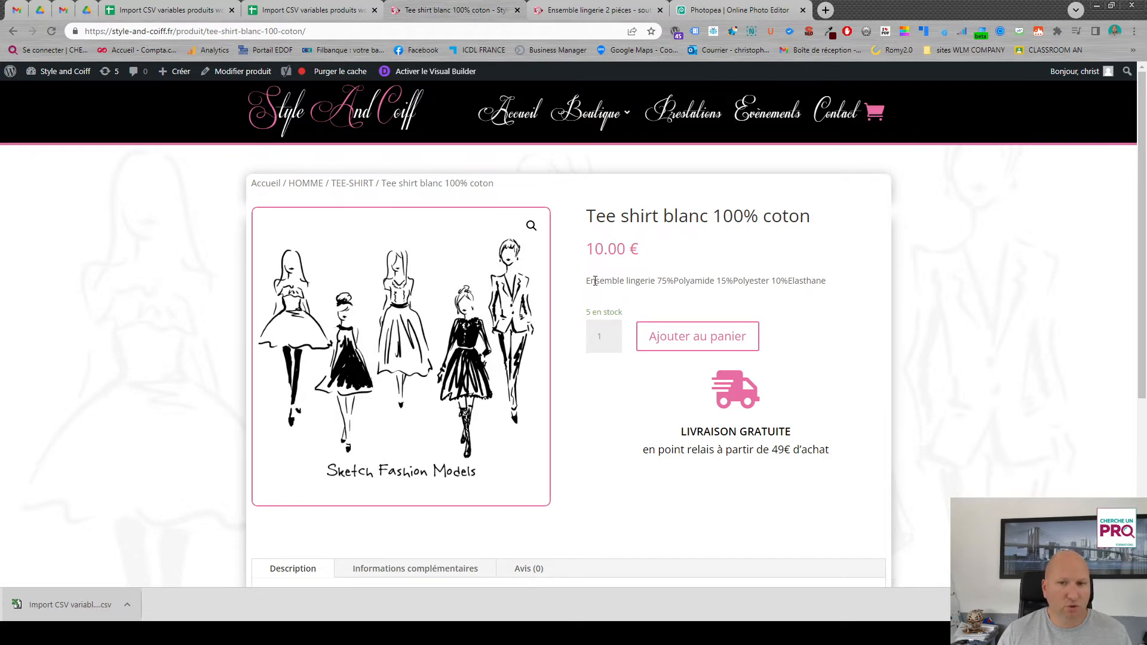
left_click_drag(595, 280, 823, 281)
left_click(837, 321)
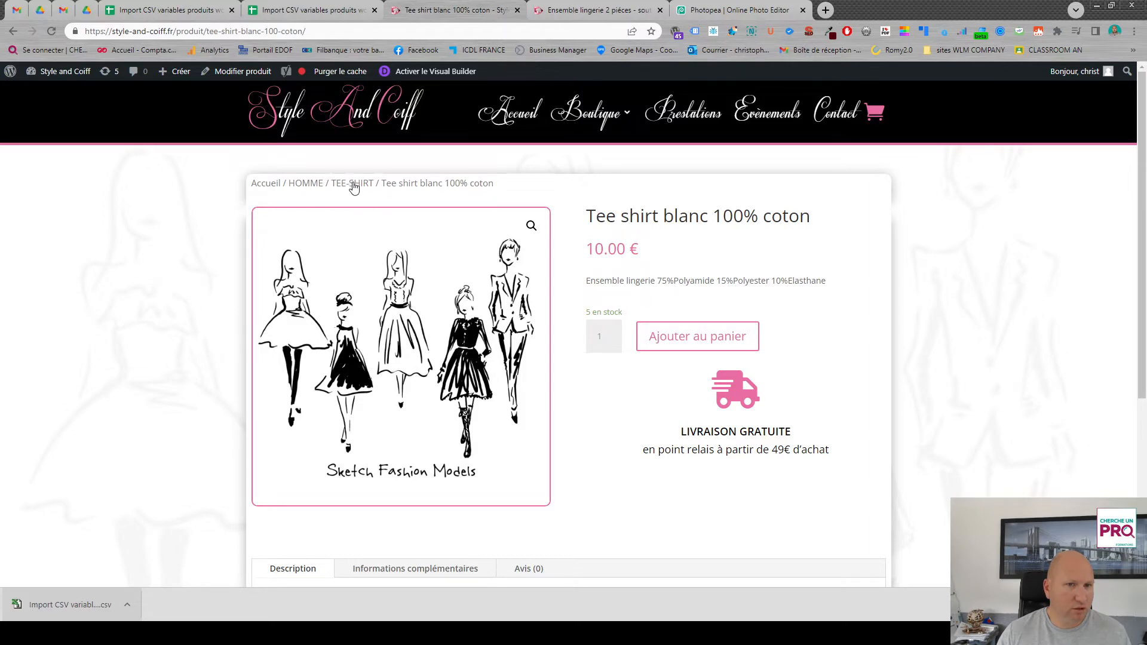
- Examine the tee shirt's description, additional information and reviews on its product page
scroll(429, 183, "down", 4)
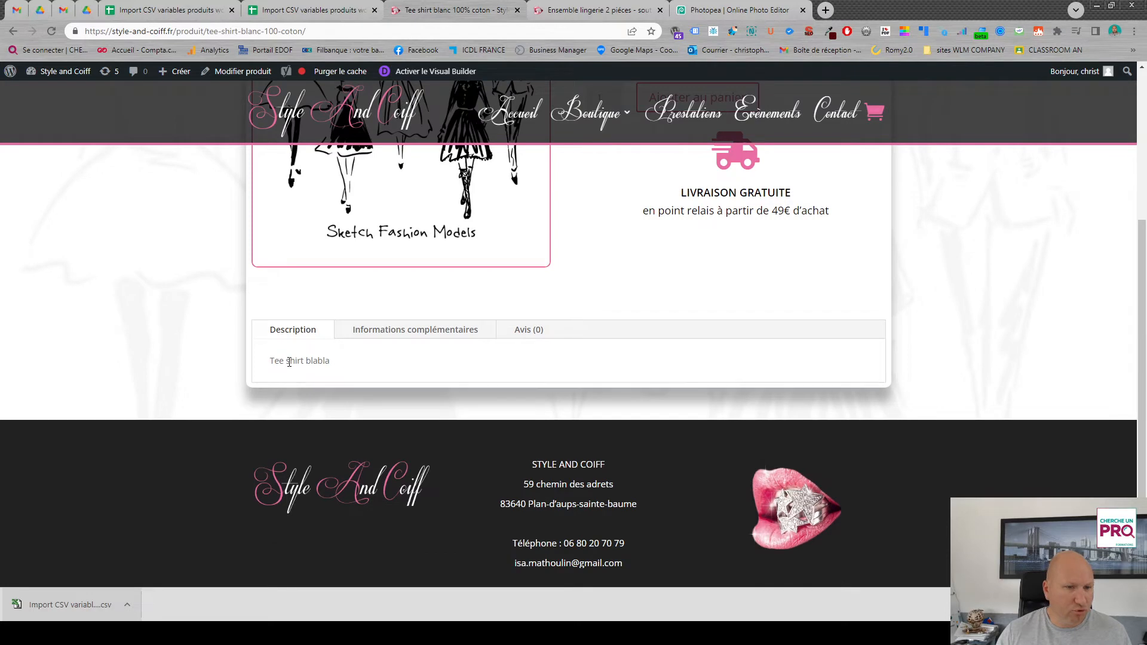
left_click(424, 333)
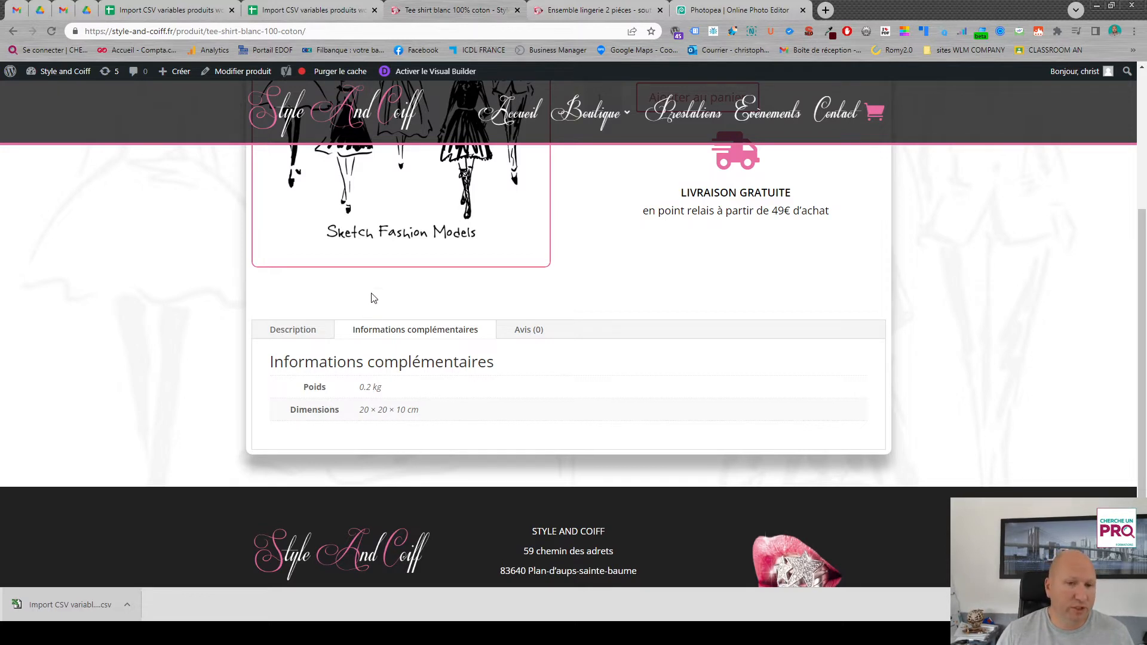
left_click(531, 331)
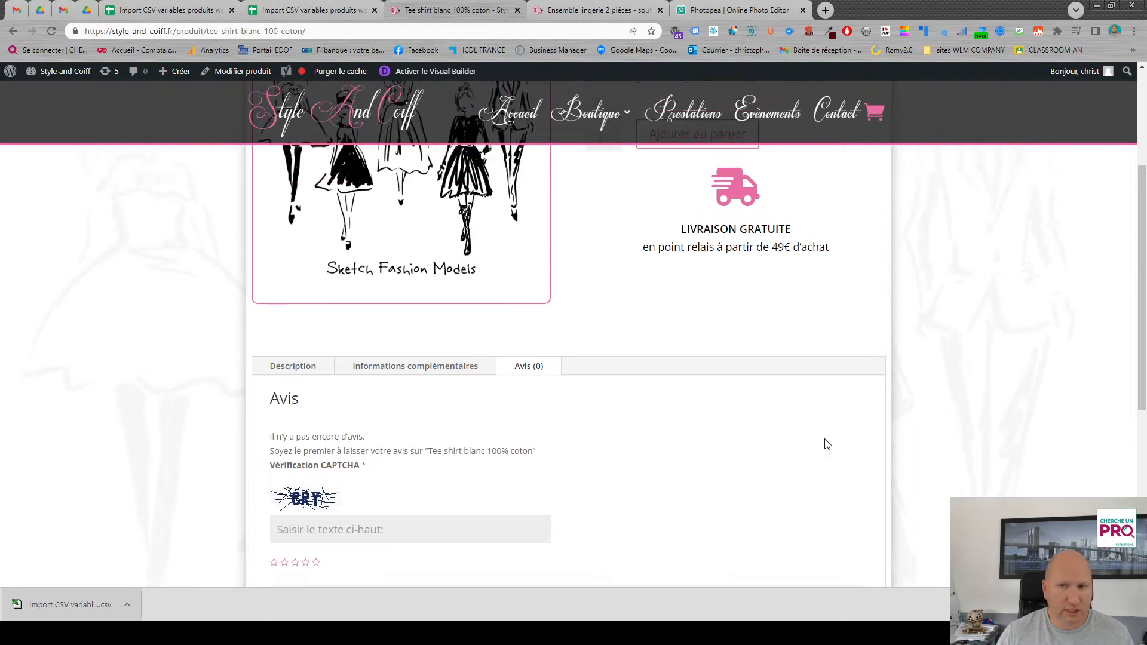
- Switch back to the Google Sheets product template and enter TEESHIRTVARIABLE as the UGS in row 5
scroll(815, 438, "down", 3)
scroll(815, 438, "up", 7)
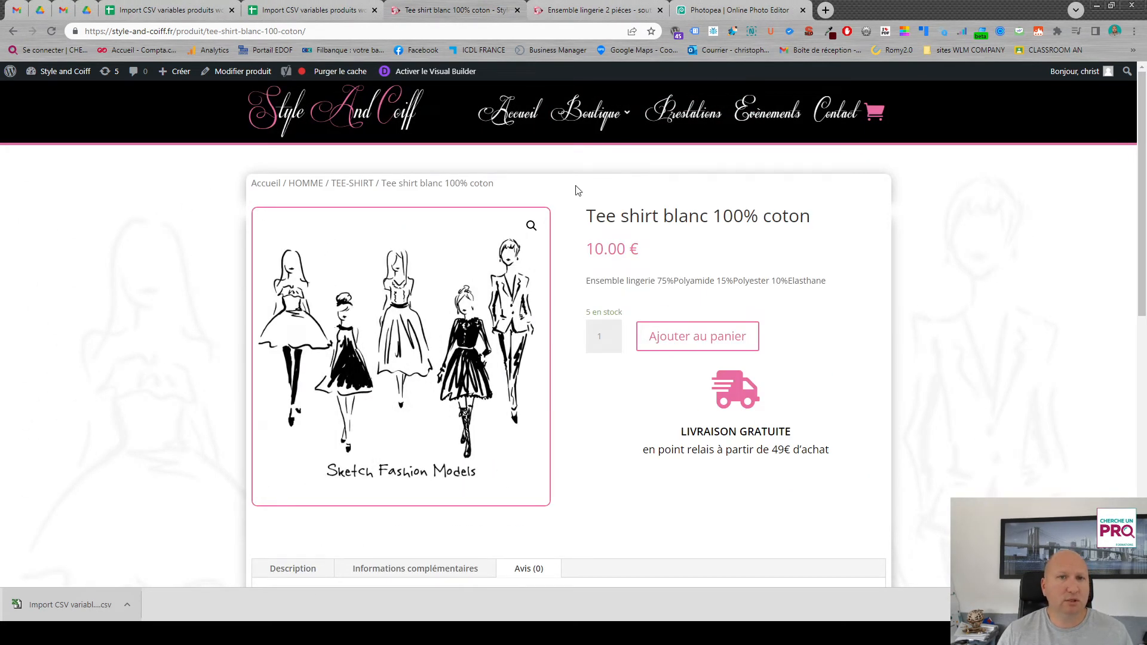
left_click(311, 9)
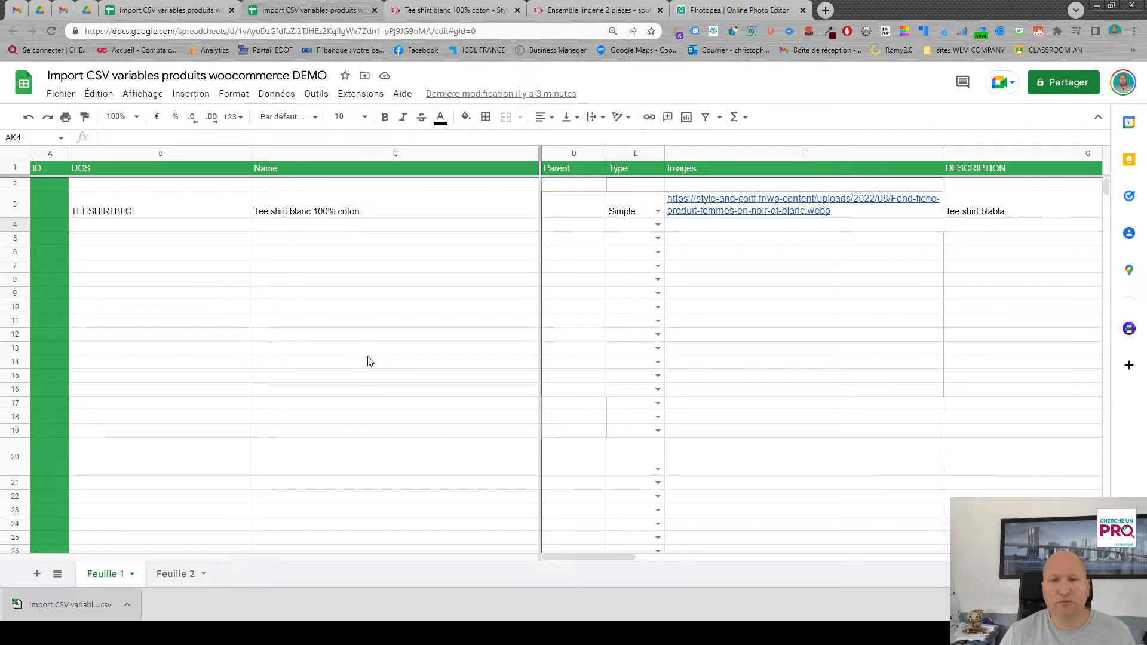
left_click(131, 242)
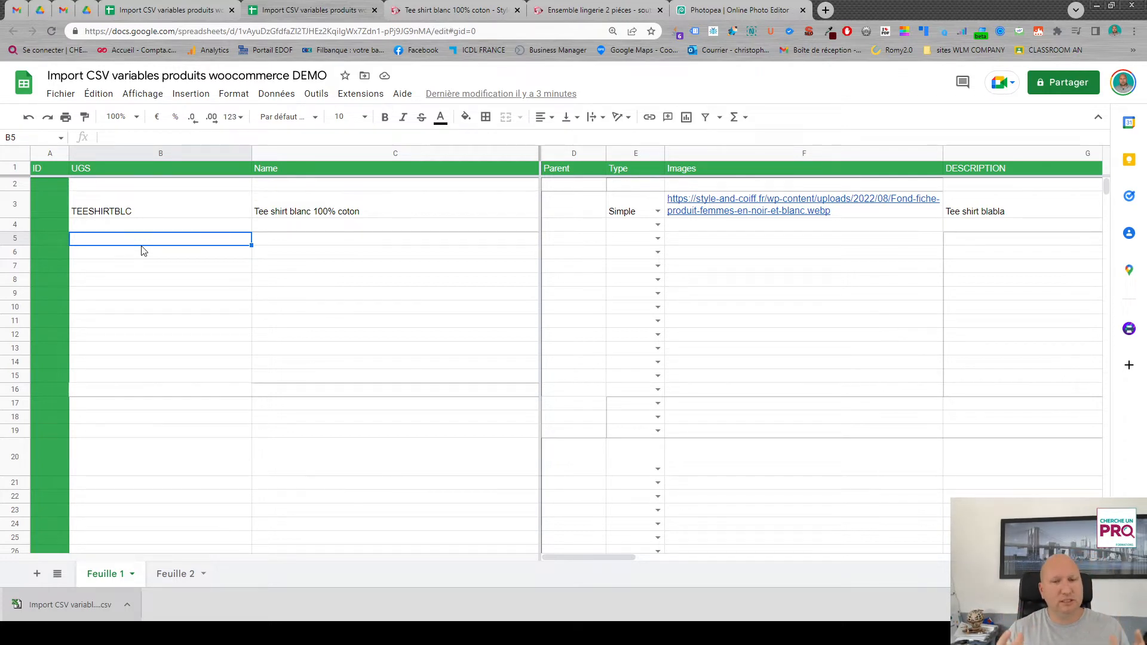
type("T")
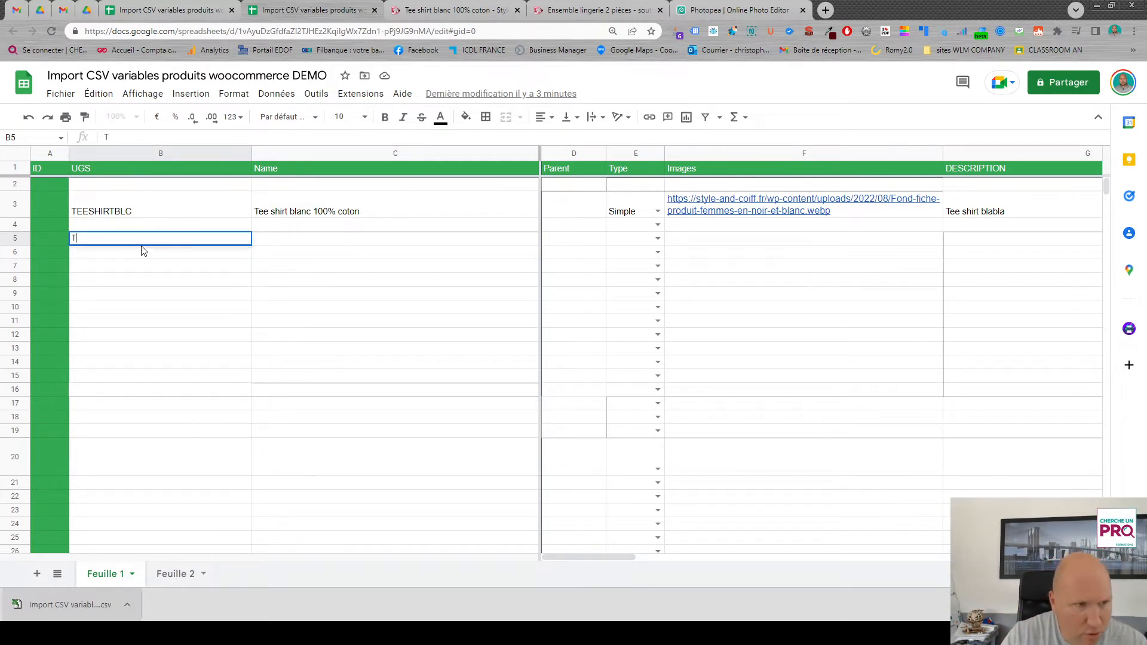
type("EESHIRT")
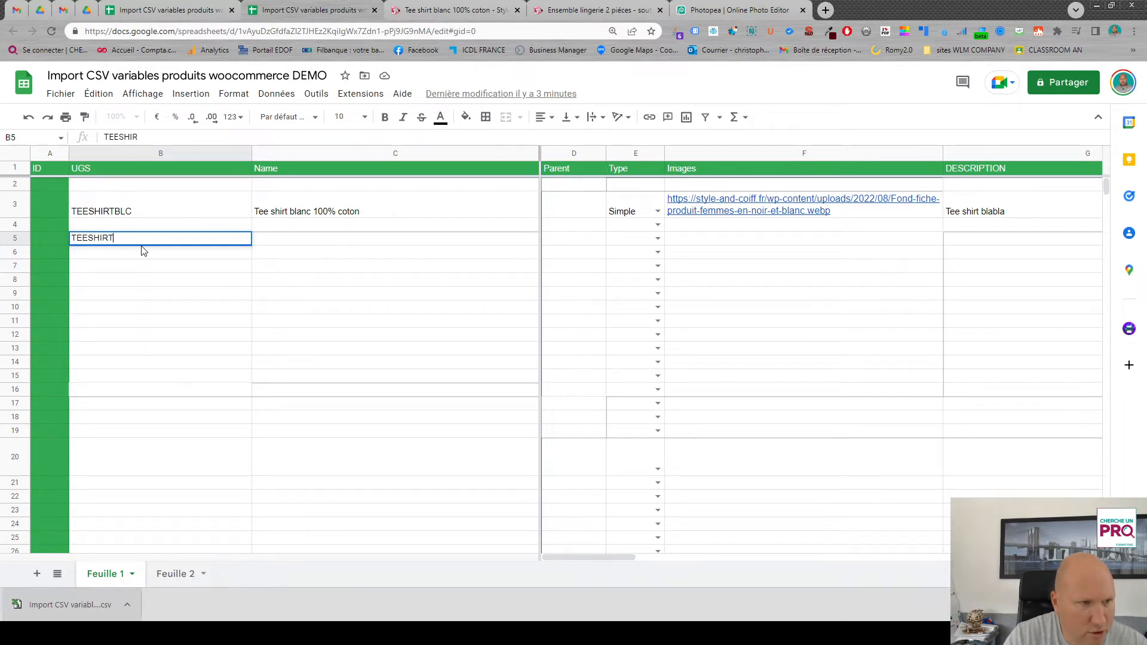
type("VARIABLE")
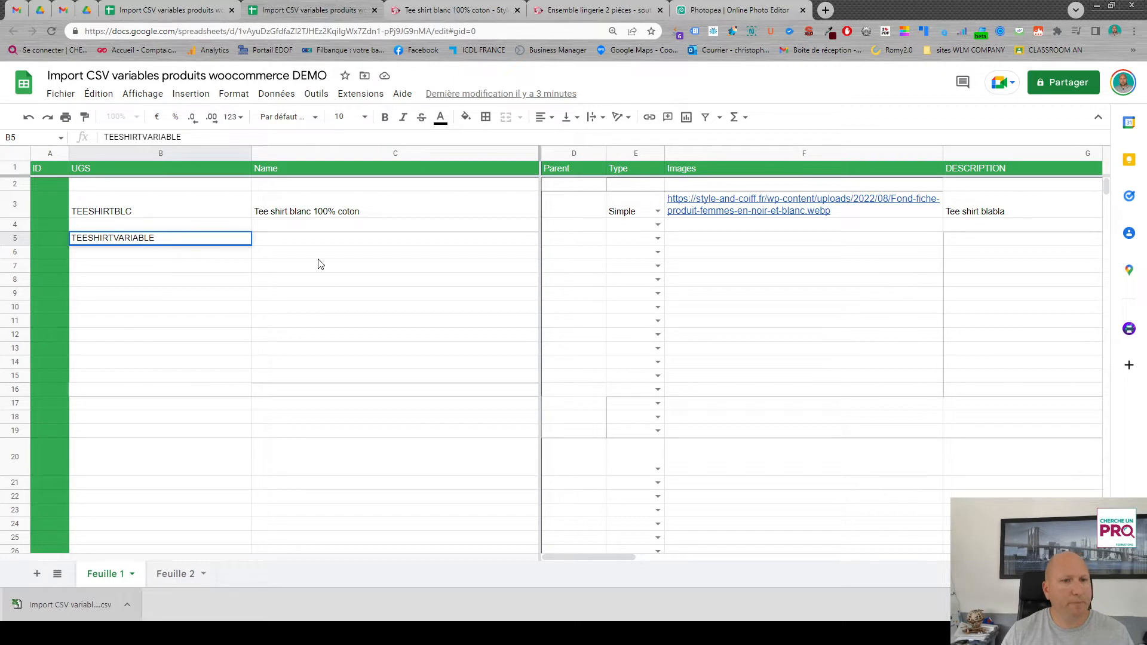
- Copy the product name from row 3 down to row 5 and clear the extra copy in row 4
left_click(300, 240)
left_click(366, 203)
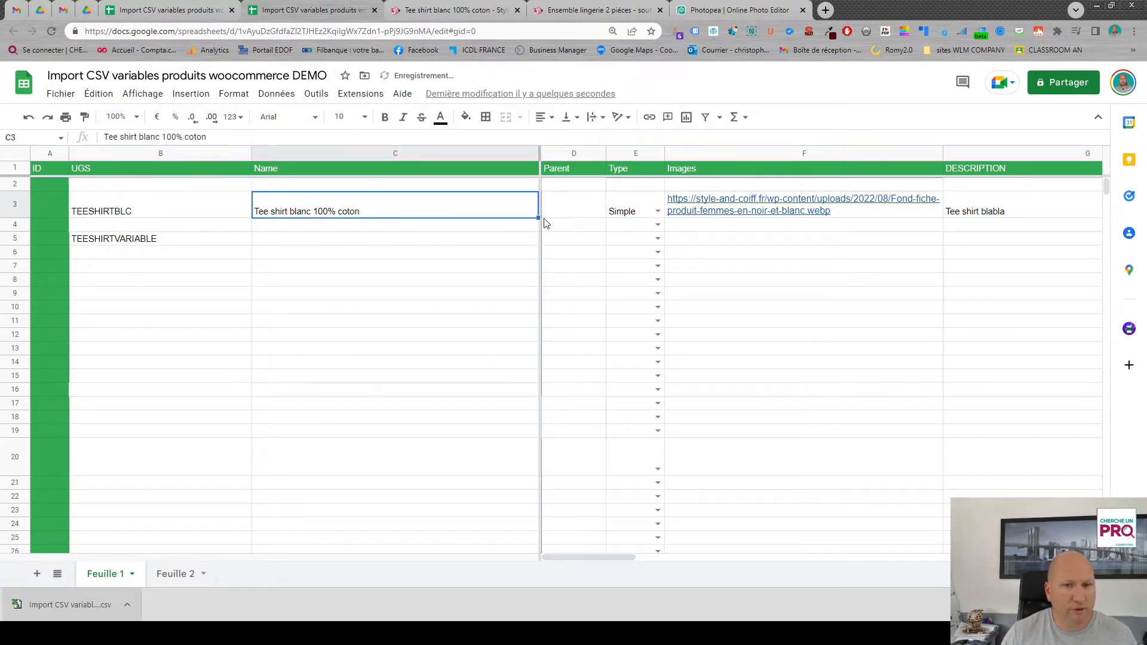
left_click_drag(538, 218, 535, 244)
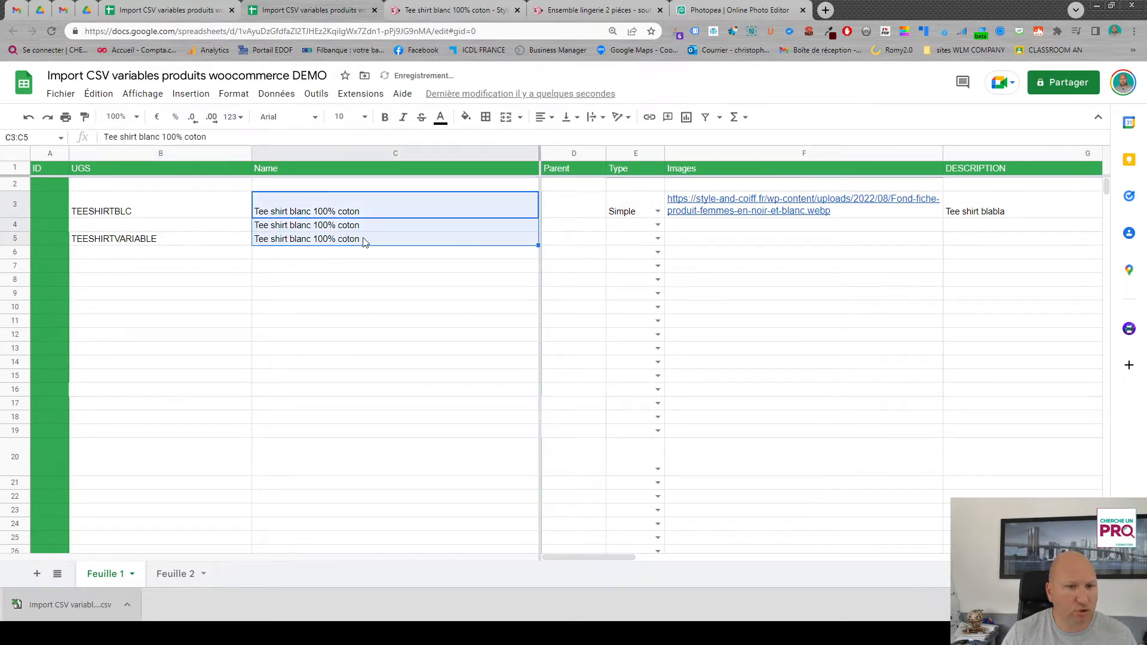
left_click(358, 230)
key("Delete")
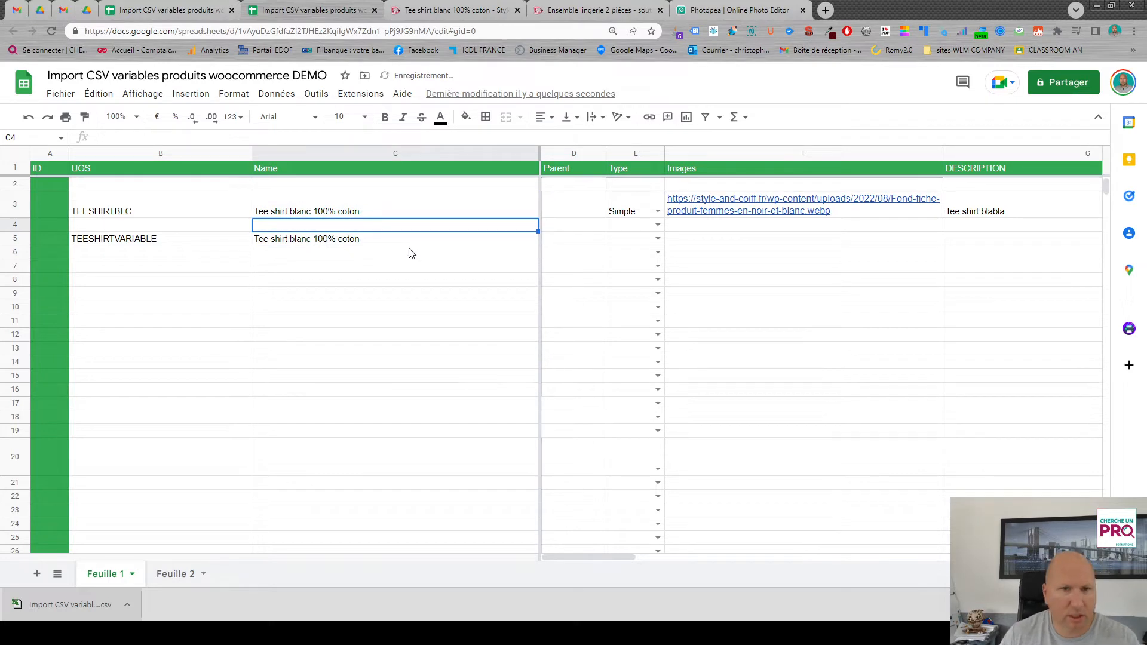
- Extend the row 5 product name to "Tee shirt blanc 100% coton - plusieurs tailles et coloris"
double_click(376, 239)
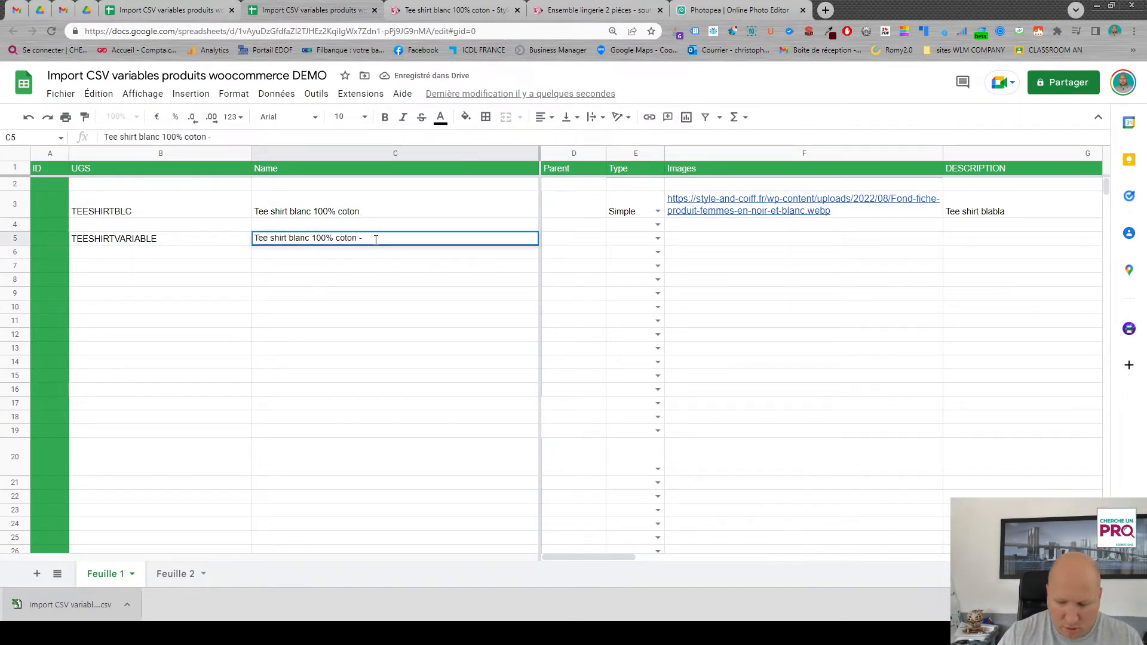
type("- plusieur")
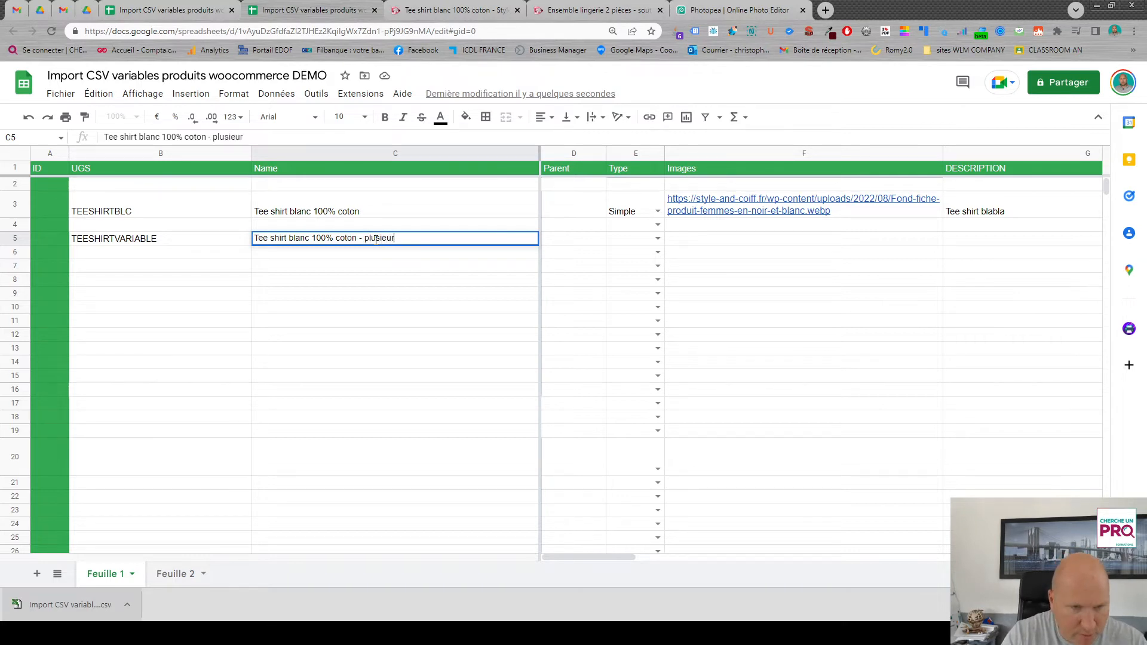
type("s taille ")
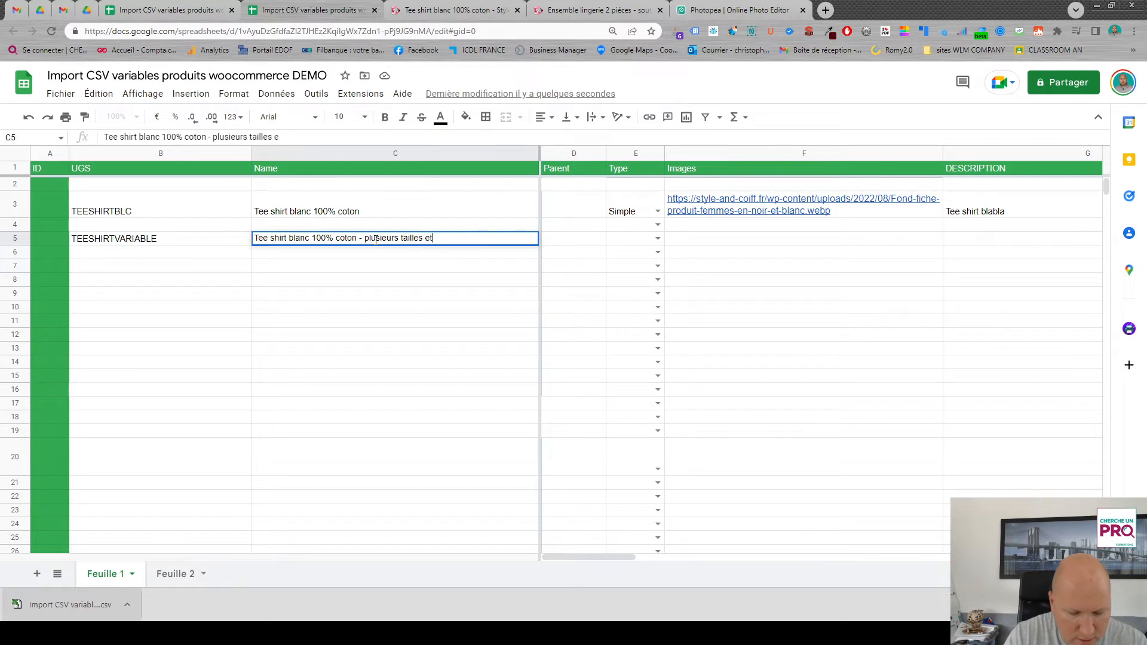
type("s et colo")
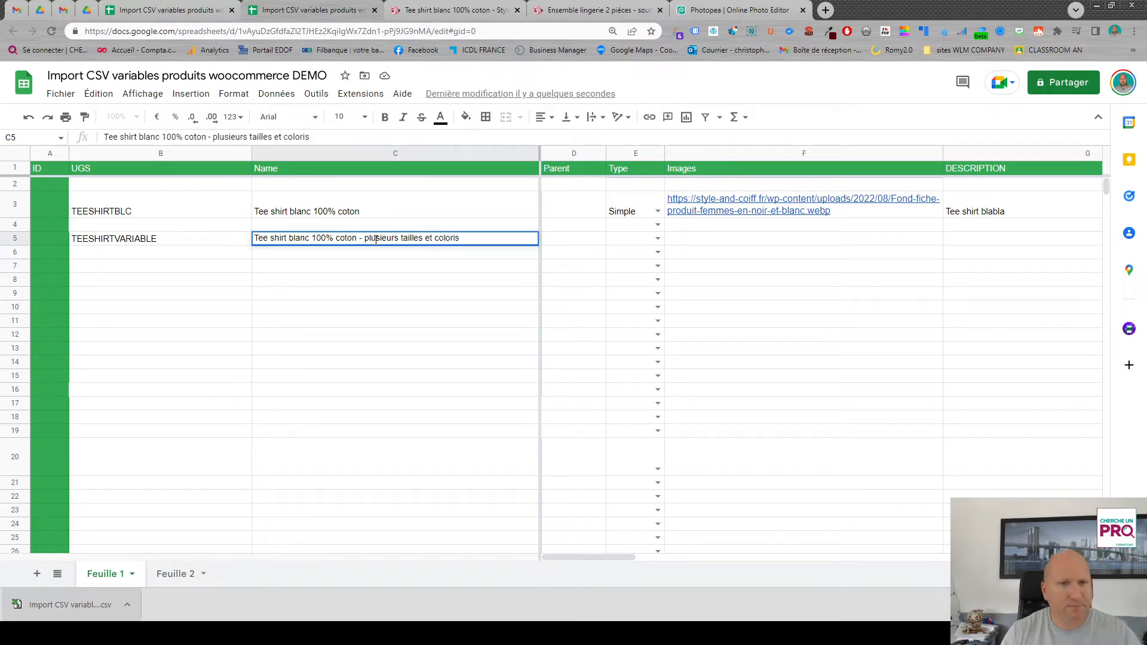
type("ris")
key("Return")
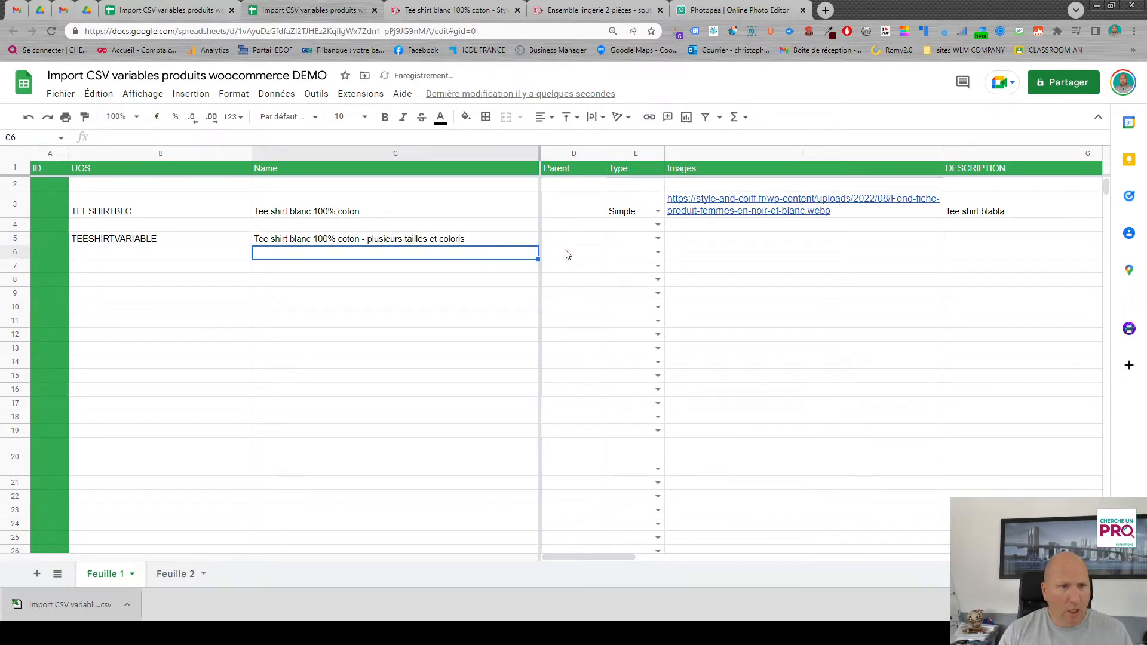
- Set the TEESHIRTVARIABLE product's type to Variable and copy the image URL from row 3 into its Images cell
left_click(663, 237)
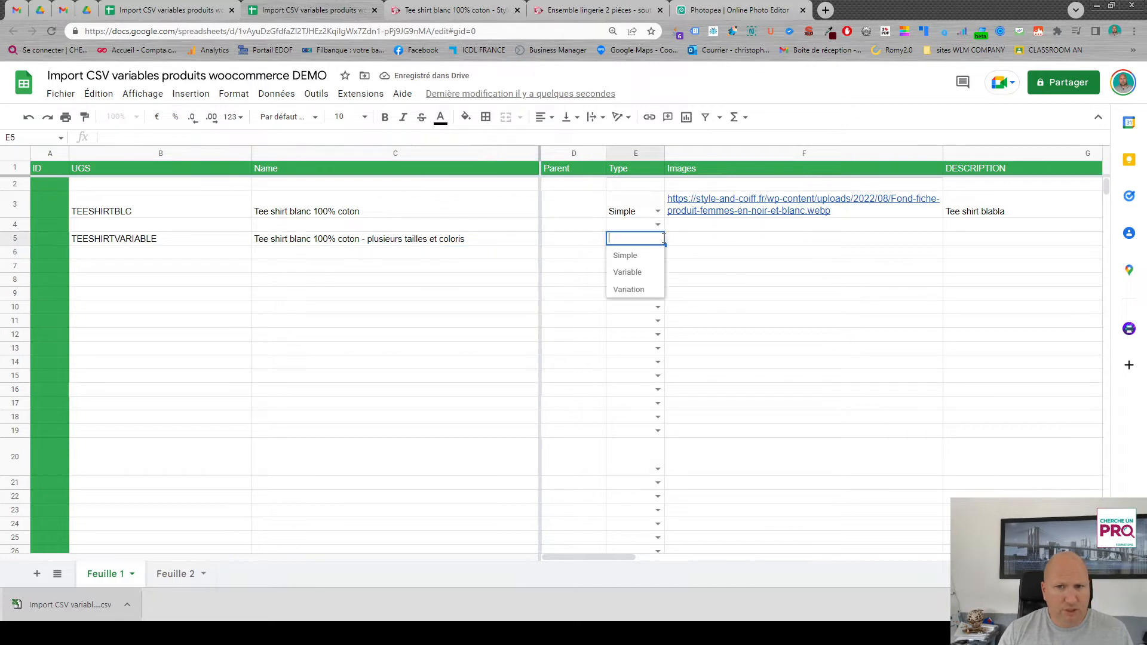
left_click(637, 276)
left_click(723, 244)
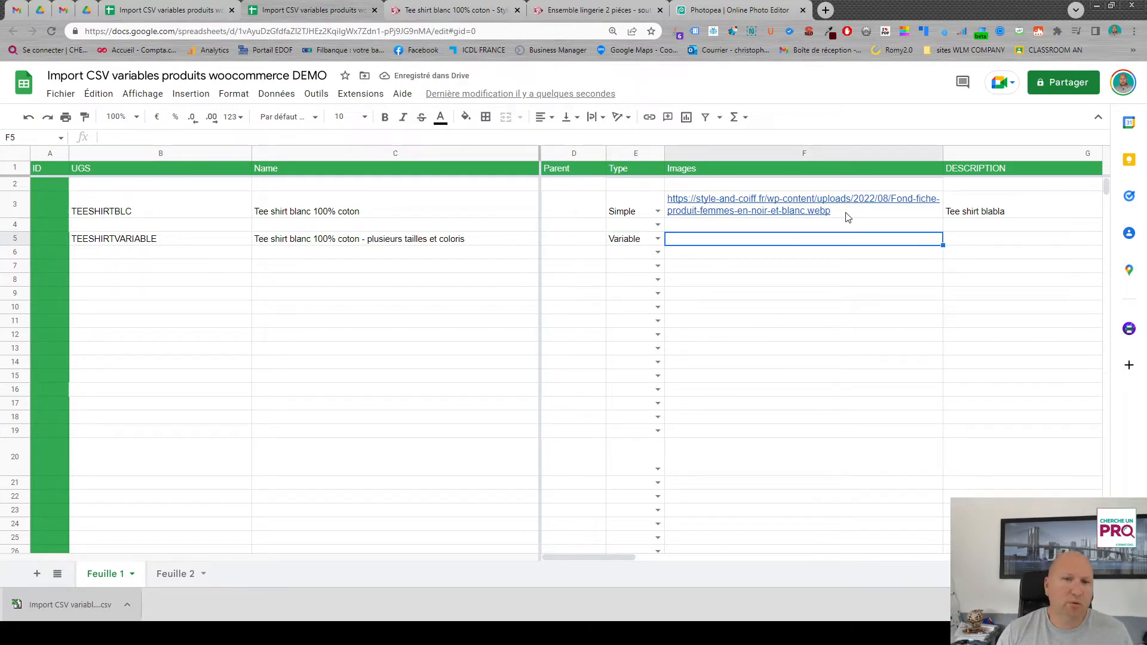
left_click(828, 209)
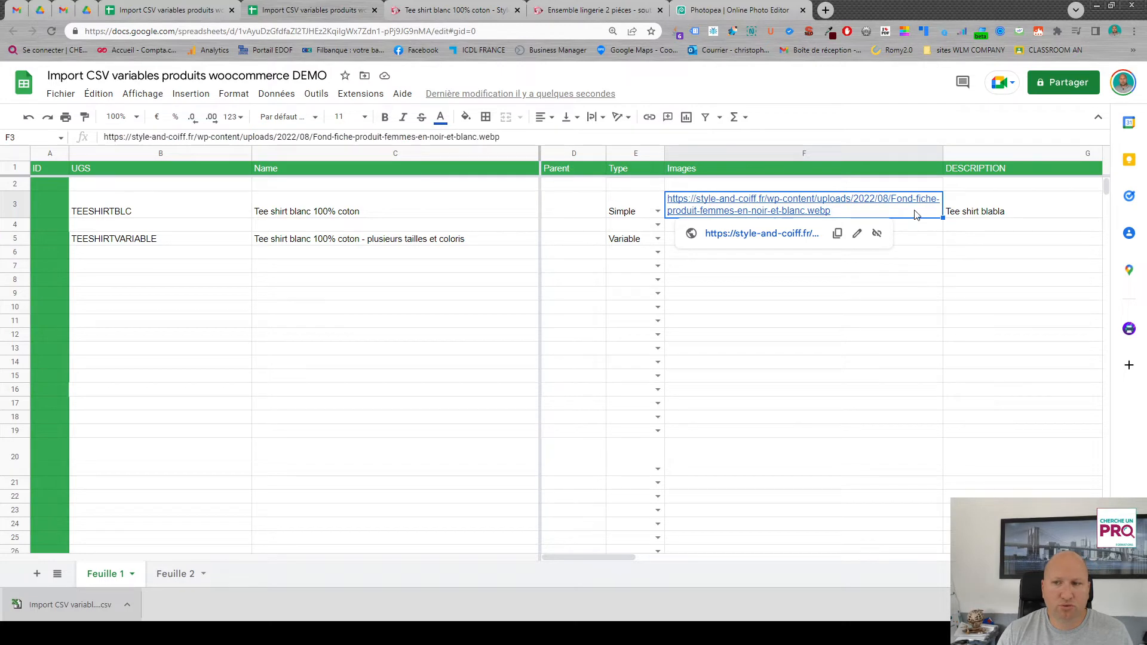
key("ctrl+c")
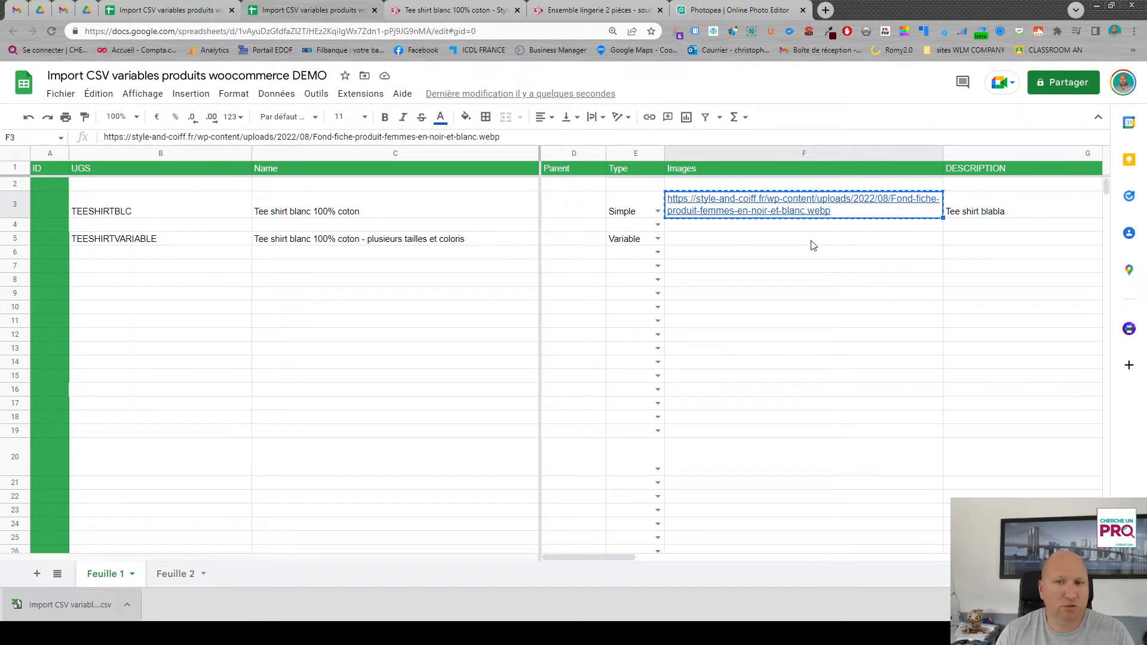
left_click(809, 244)
key("ctrl+v")
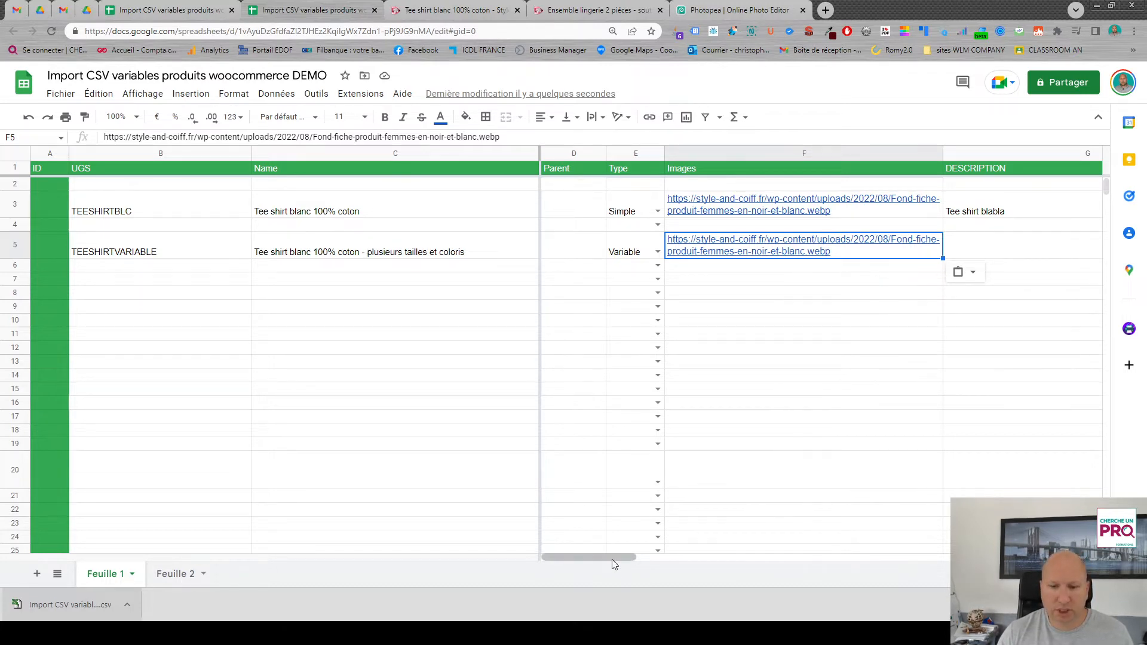
- Copy the description and the short description from row 3 into the TEESHIRTVARIABLE row
left_click_drag(614, 557, 675, 558)
left_click(915, 209)
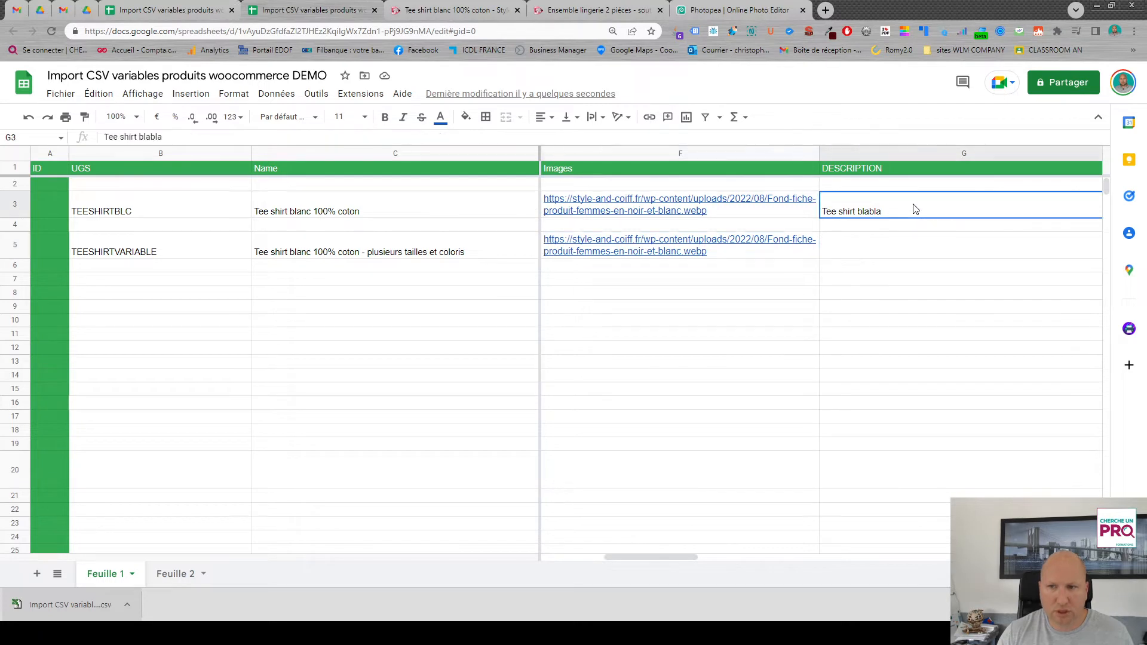
key("ctrl+c")
left_click(911, 256)
key("ctrl+v")
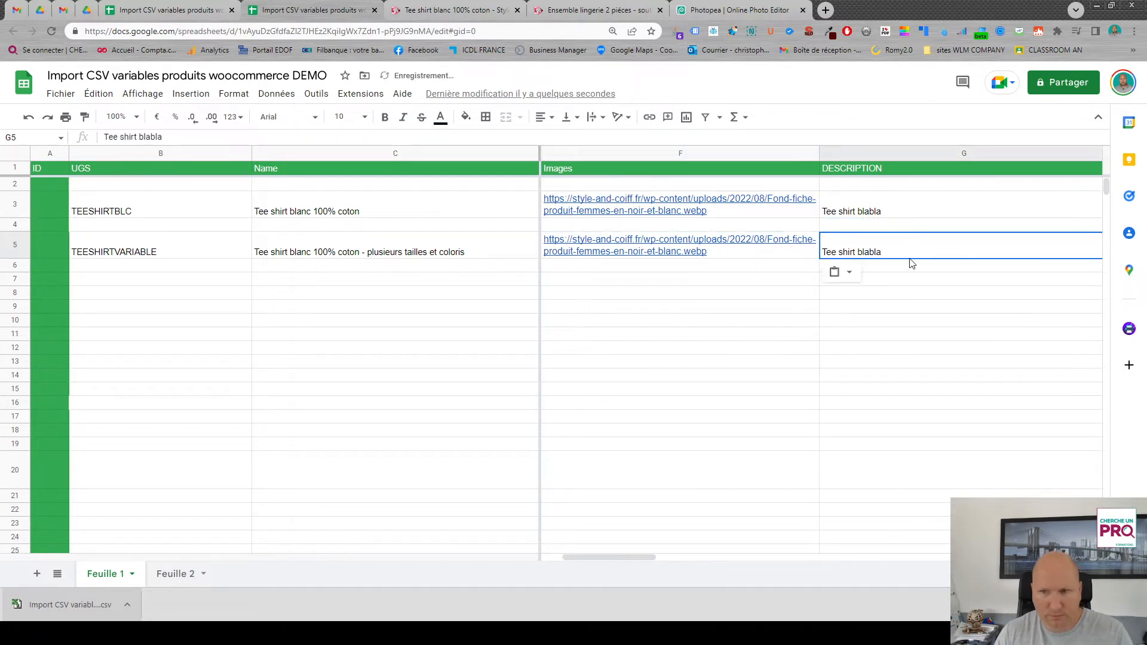
left_click_drag(640, 555, 719, 554)
left_click(903, 197)
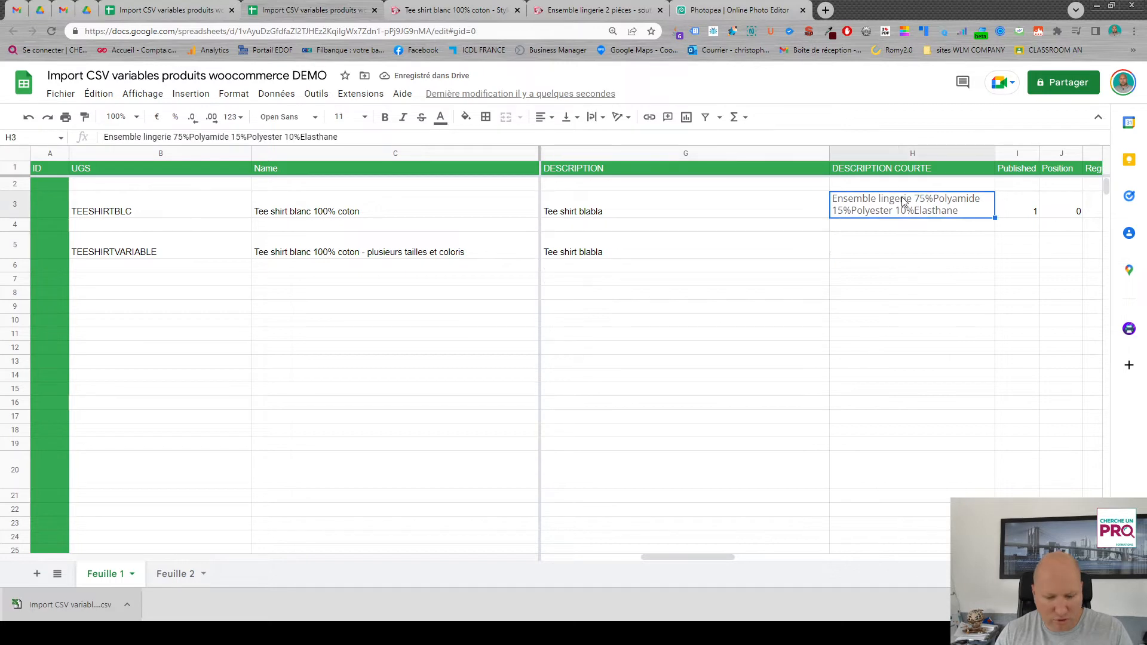
key("ctrl+c")
left_click(902, 253)
key("ctrl+v")
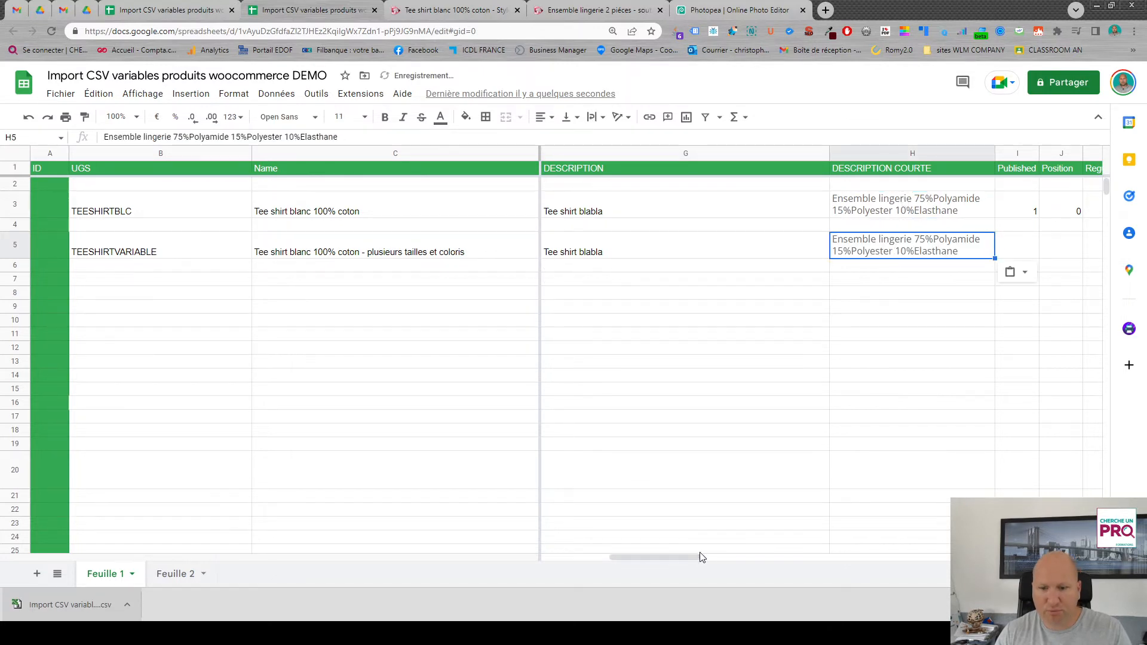
- Fill in the TEESHIRTVARIABLE row with Published 1, Position 0 and a regular price of 12, leaving the sale price empty
left_click_drag(682, 557, 748, 557)
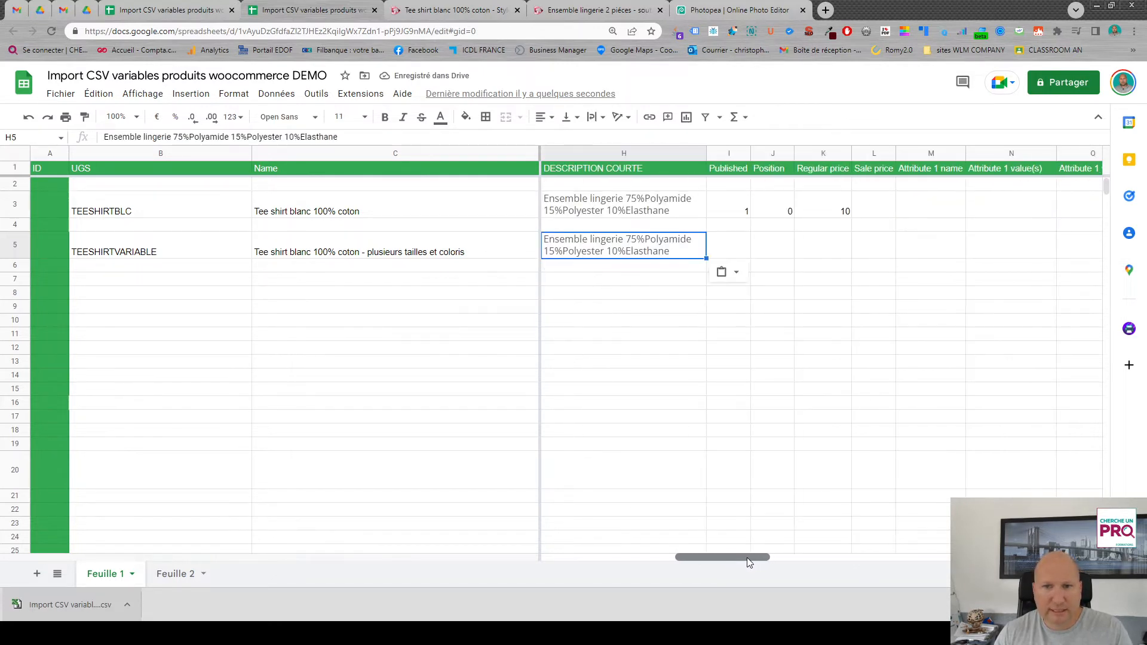
left_click(740, 251)
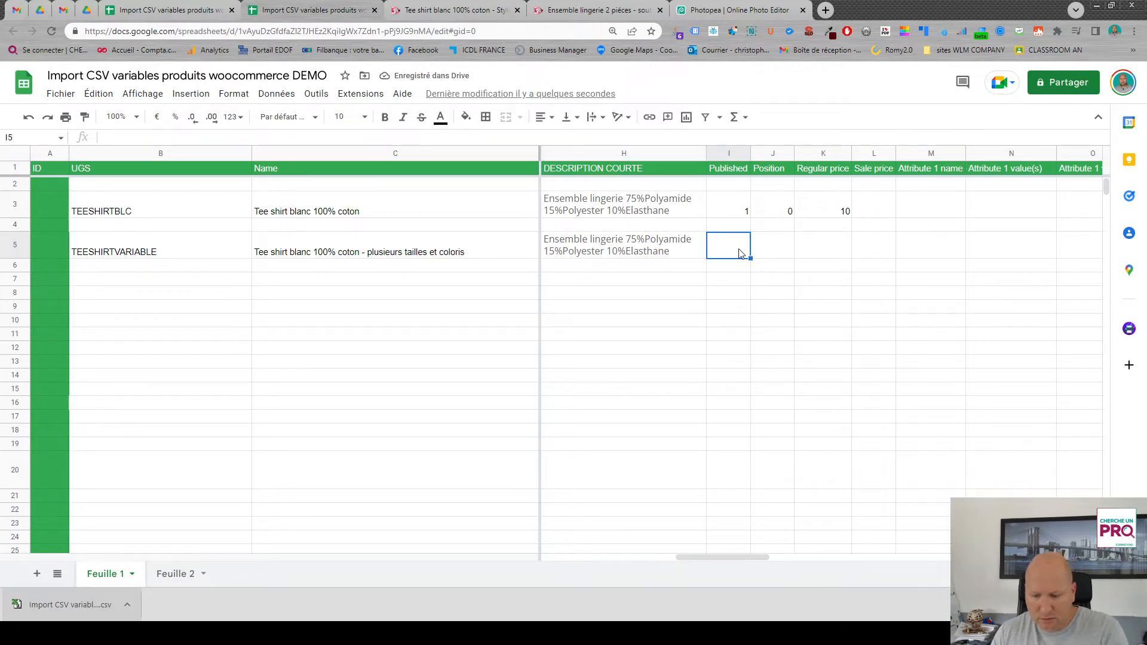
type("1")
left_click(790, 261)
type("0")
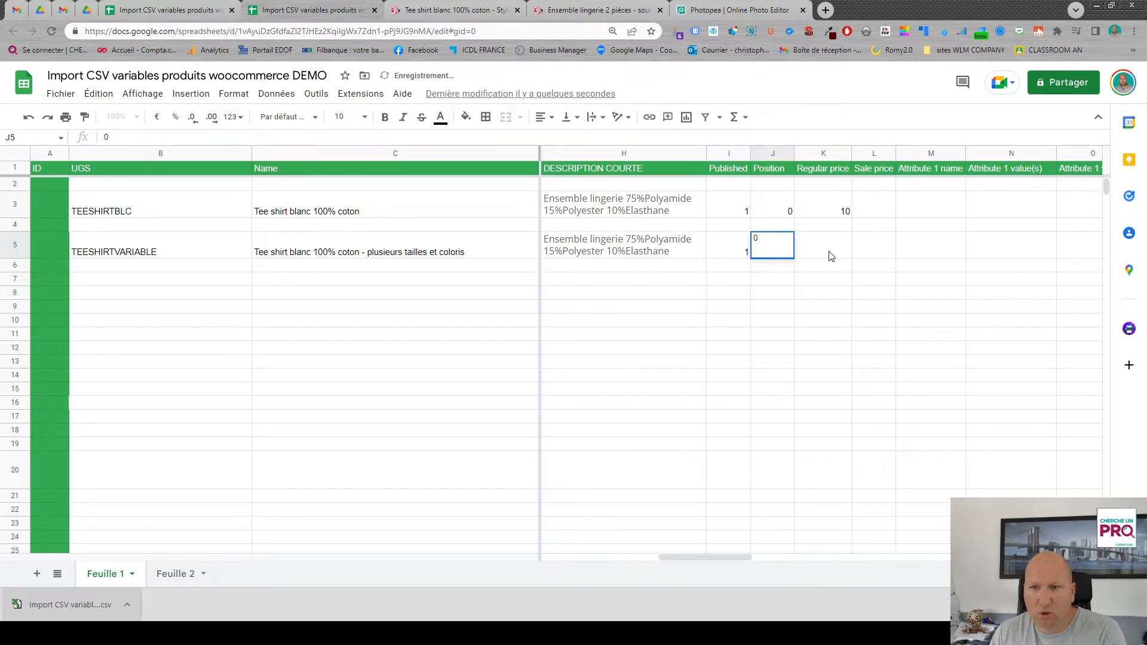
left_click(829, 256)
type("12")
left_click(872, 249)
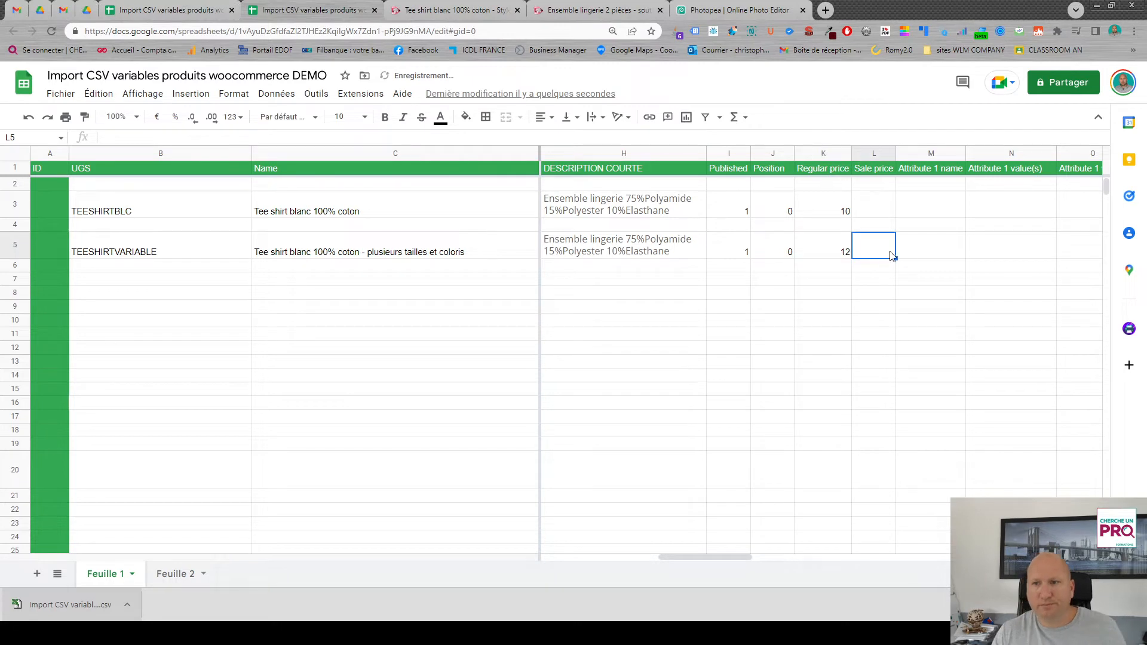
- Set the TEESHIRTVARIABLE row's Attribute 1 name to TAILLE and its values to M,L,XL
left_click(920, 260)
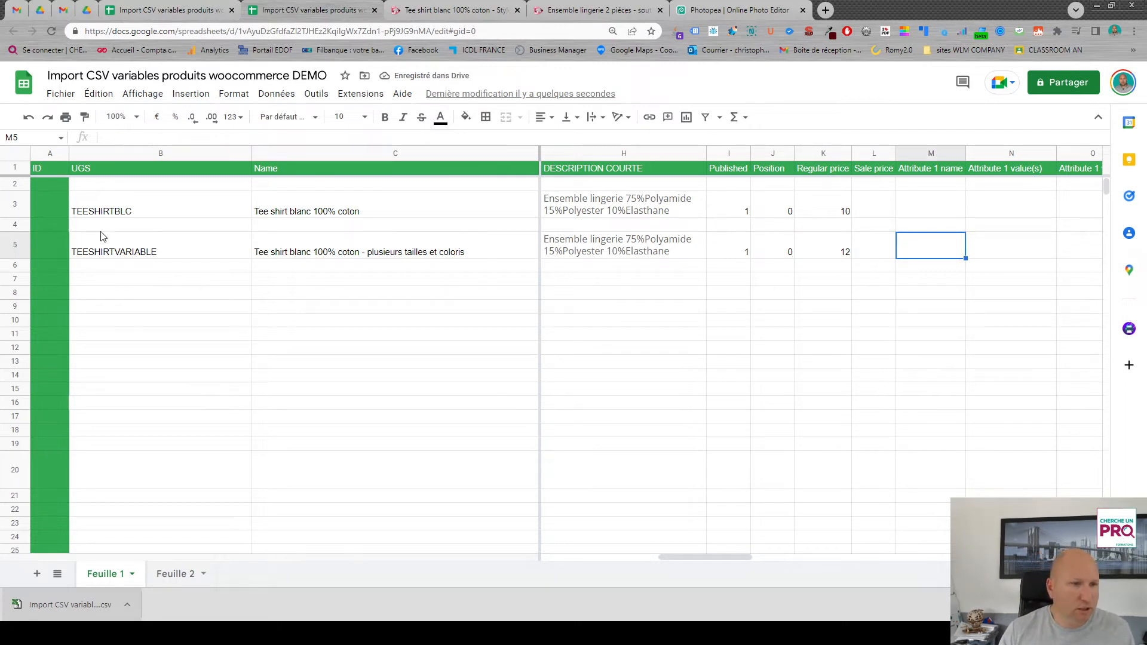
left_click_drag(700, 557, 556, 556)
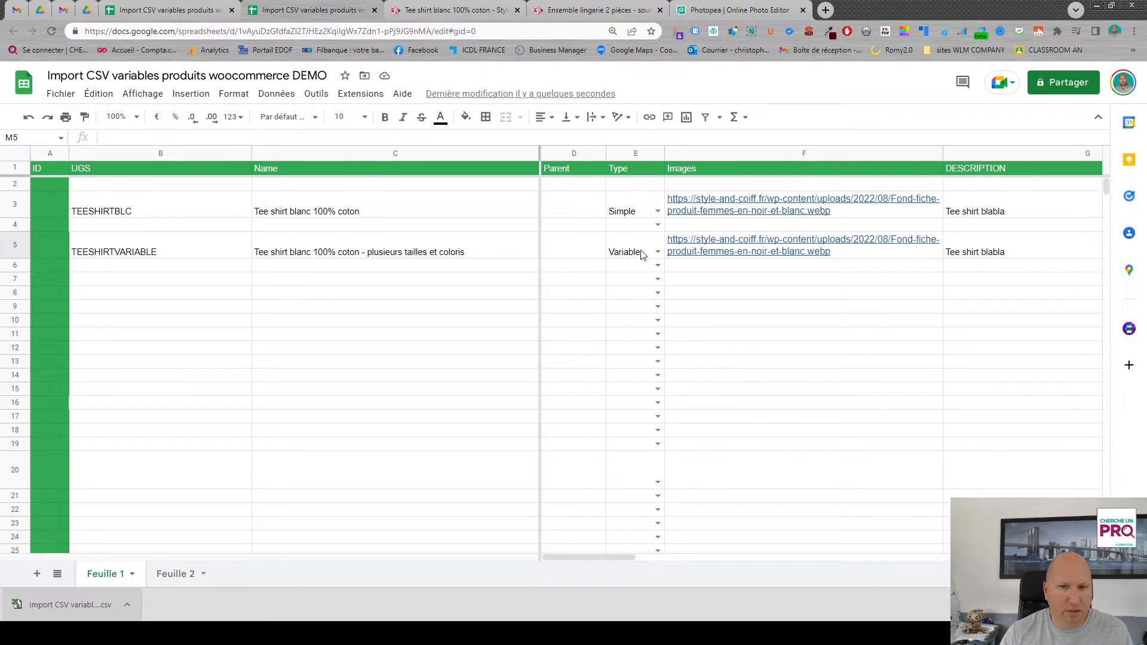
left_click_drag(595, 557, 762, 553)
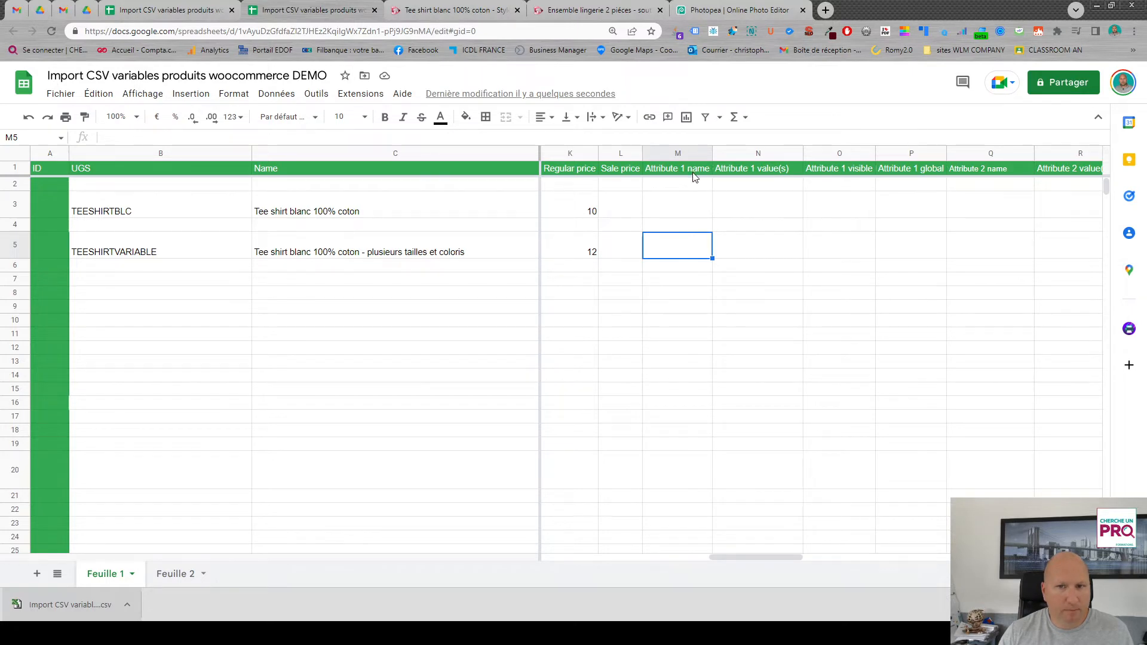
type("TAILLE")
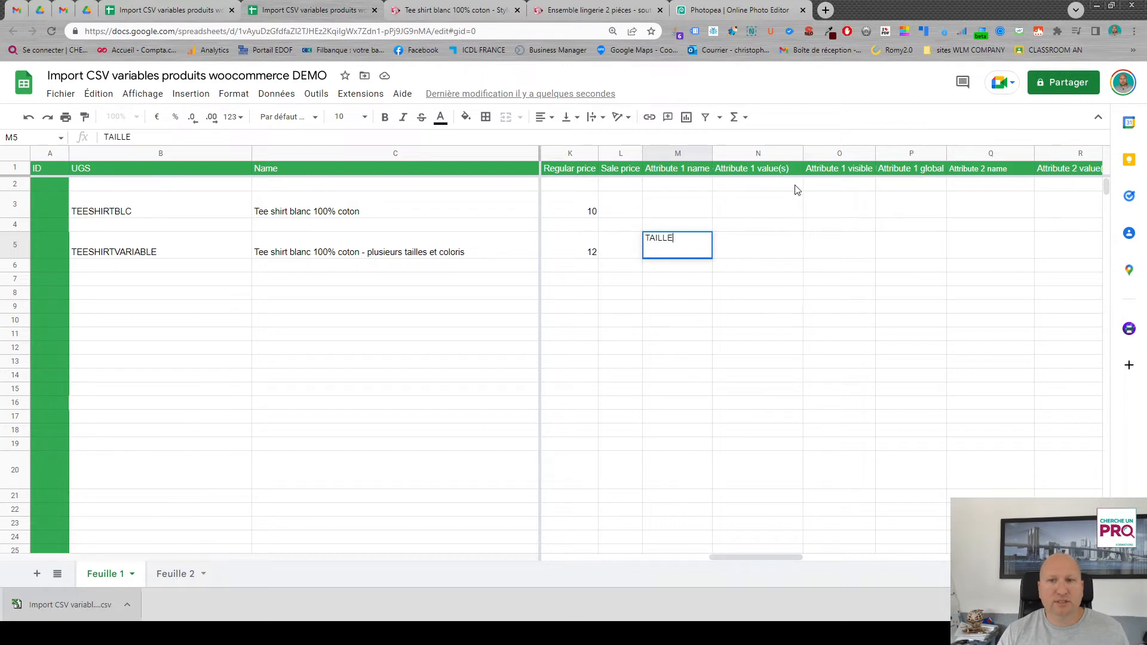
left_click(759, 250)
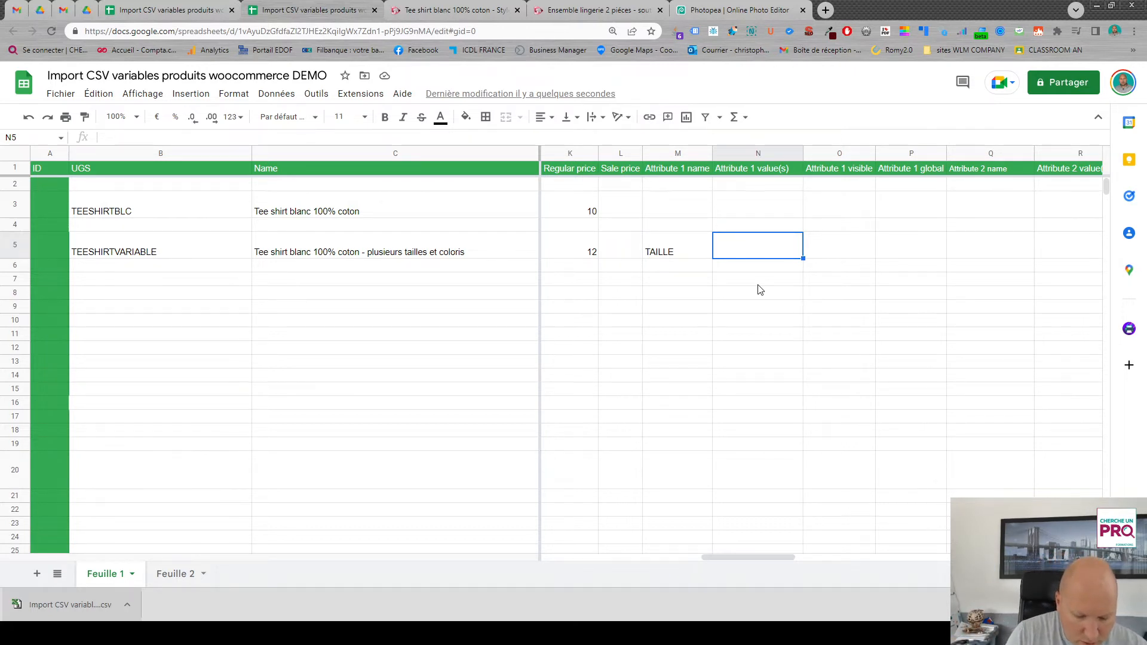
type("M,L,")
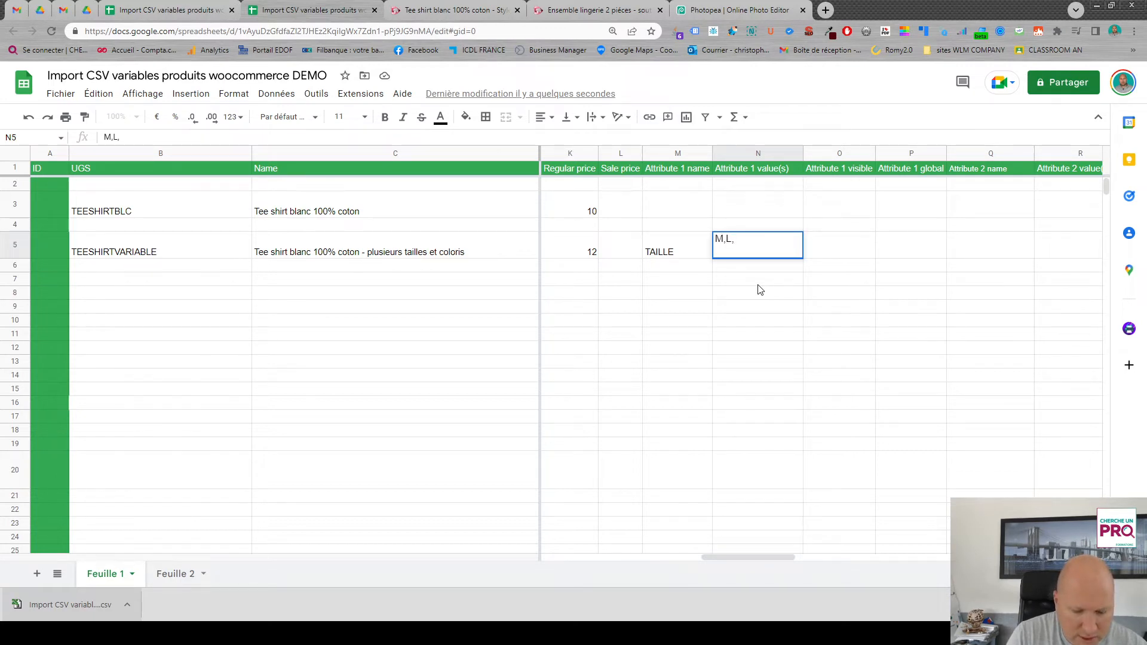
type("XL")
- Enter 1 for both Attribute 1 visible and Attribute 1 global in the TEESHIRTVARIABLE row
left_click(820, 251)
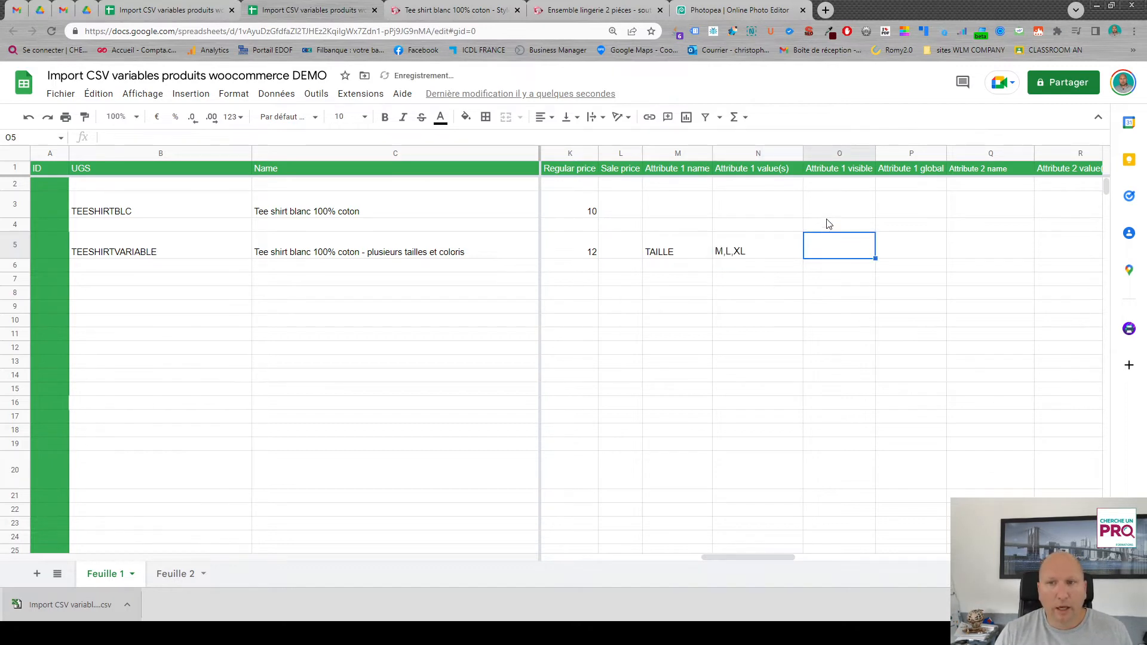
type("1")
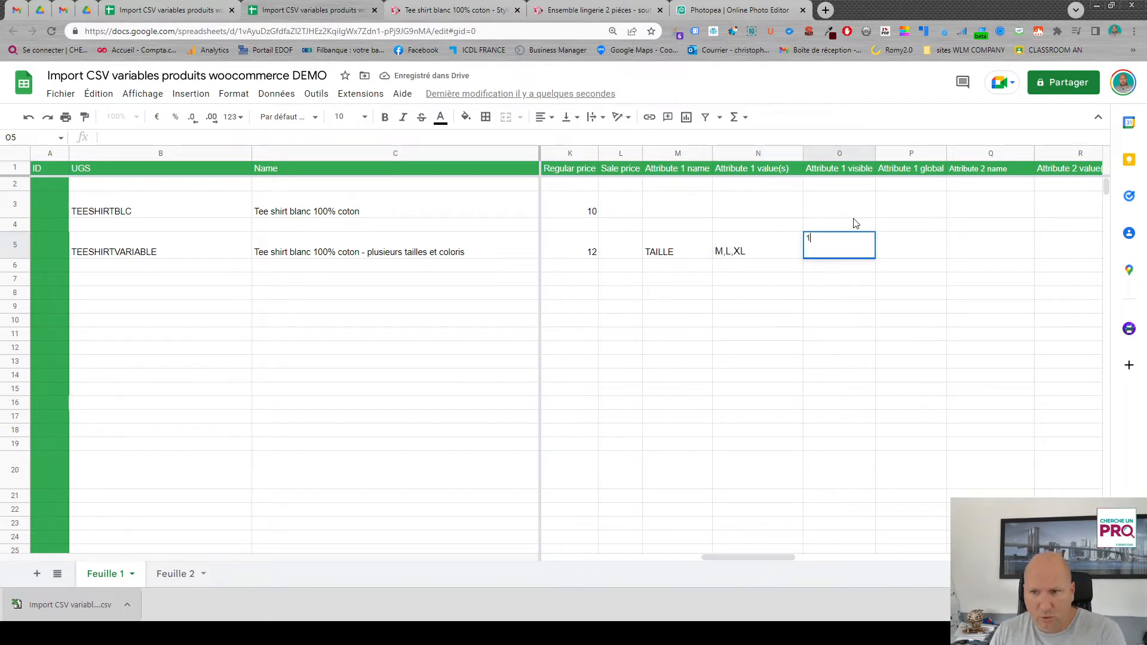
left_click(900, 251)
type("1")
- Set the TEESHIRTVARIABLE row's Attribute 2 name to COULEUR and its values to Bleu,Noir
left_click(980, 254)
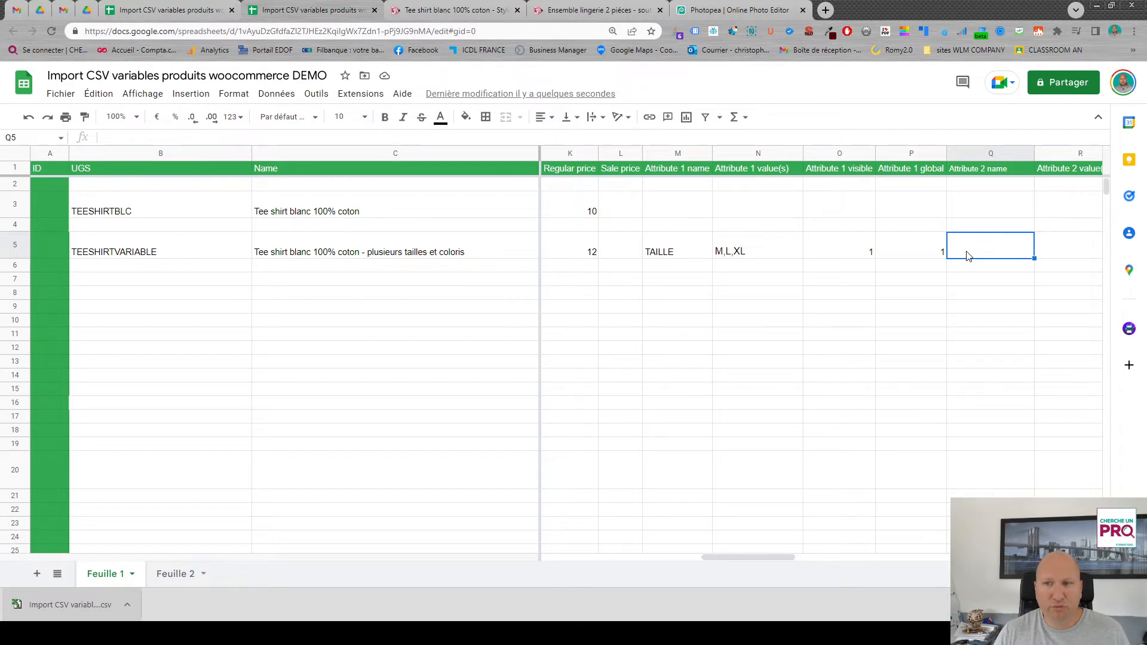
type("COULEUR")
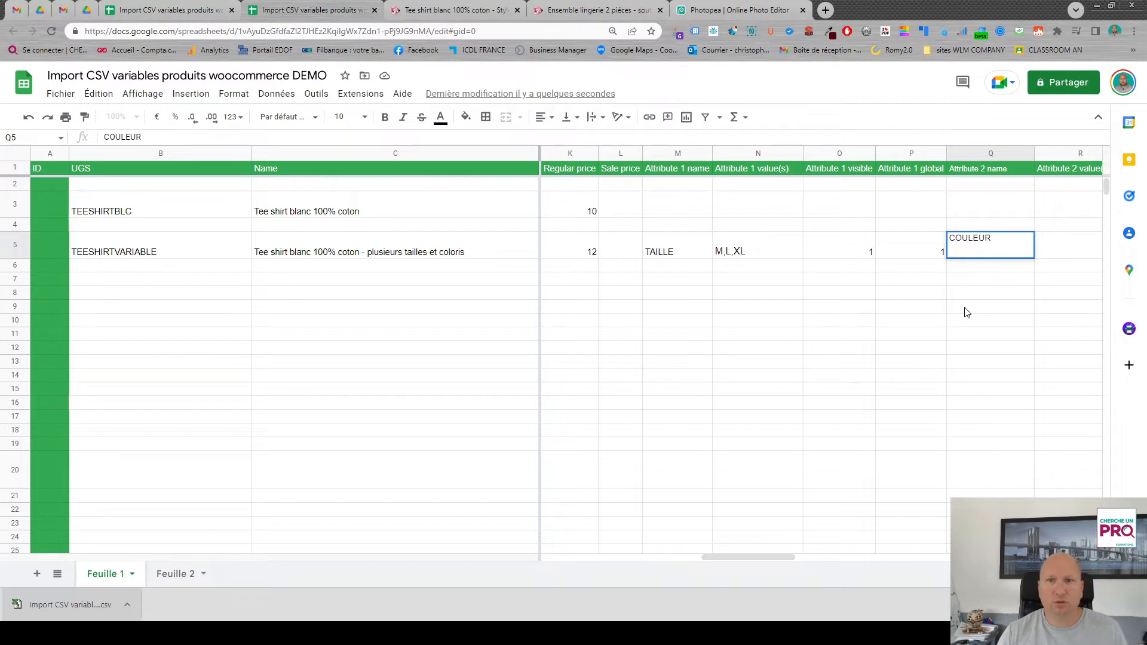
left_click(991, 267)
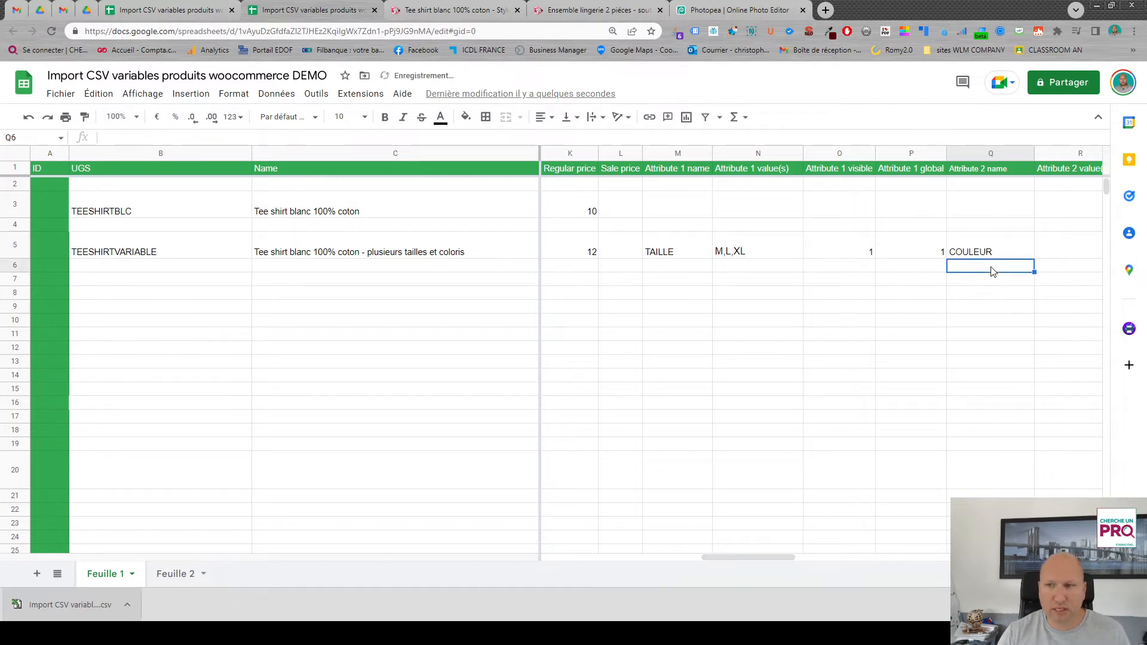
left_click(1054, 257)
left_click_drag(754, 558, 780, 561)
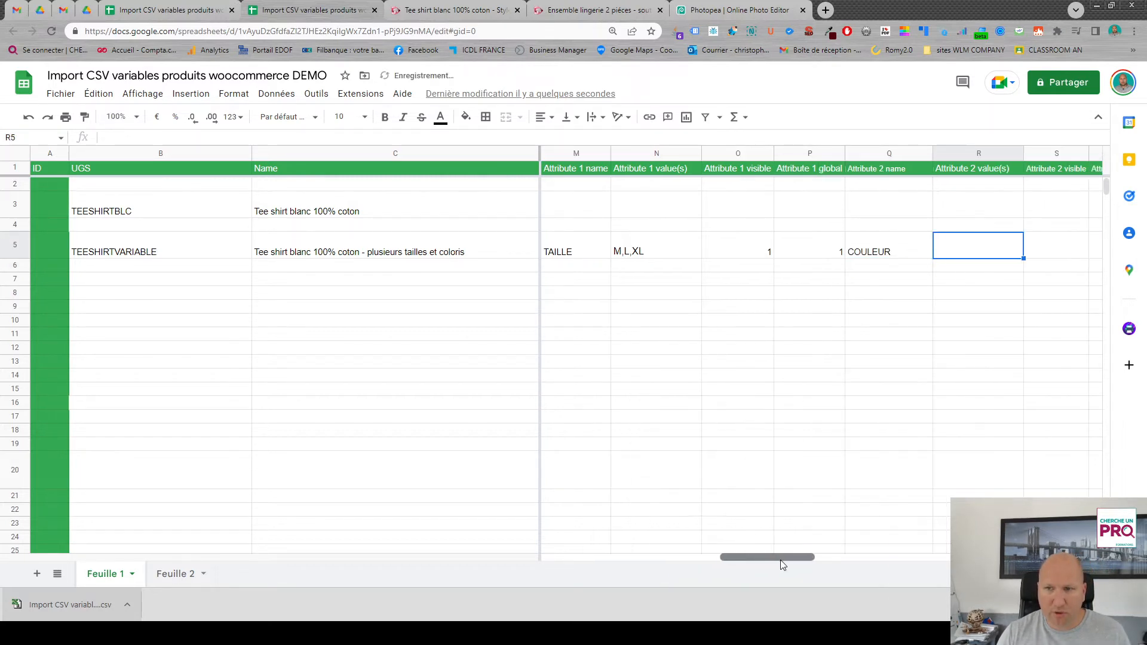
type("Bleu,")
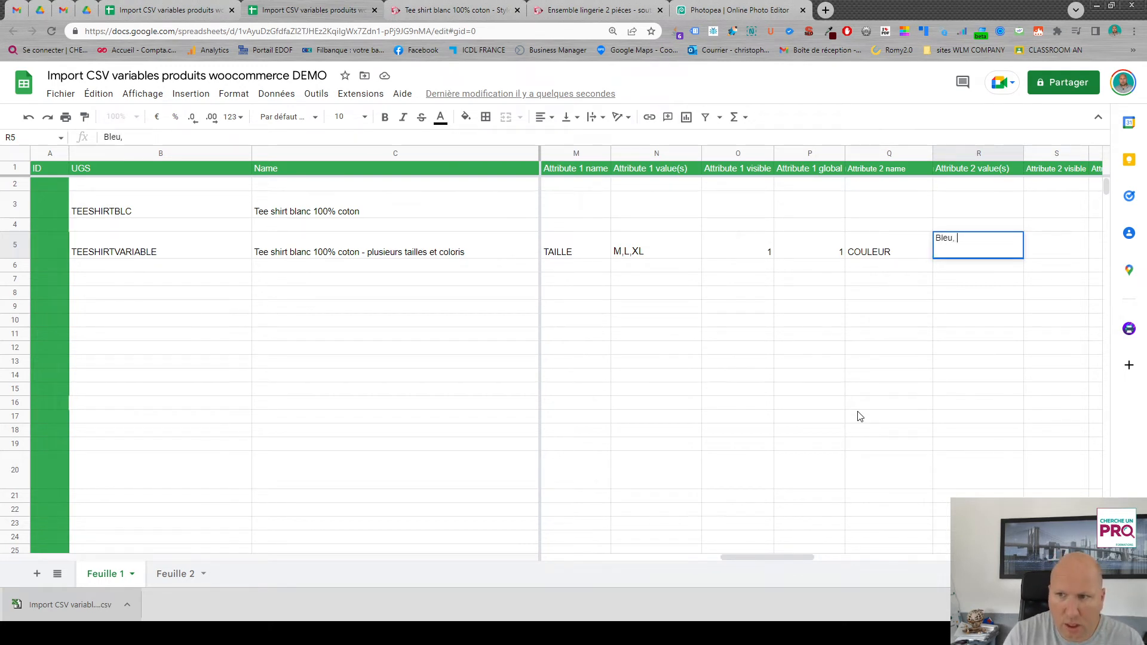
type("NO")
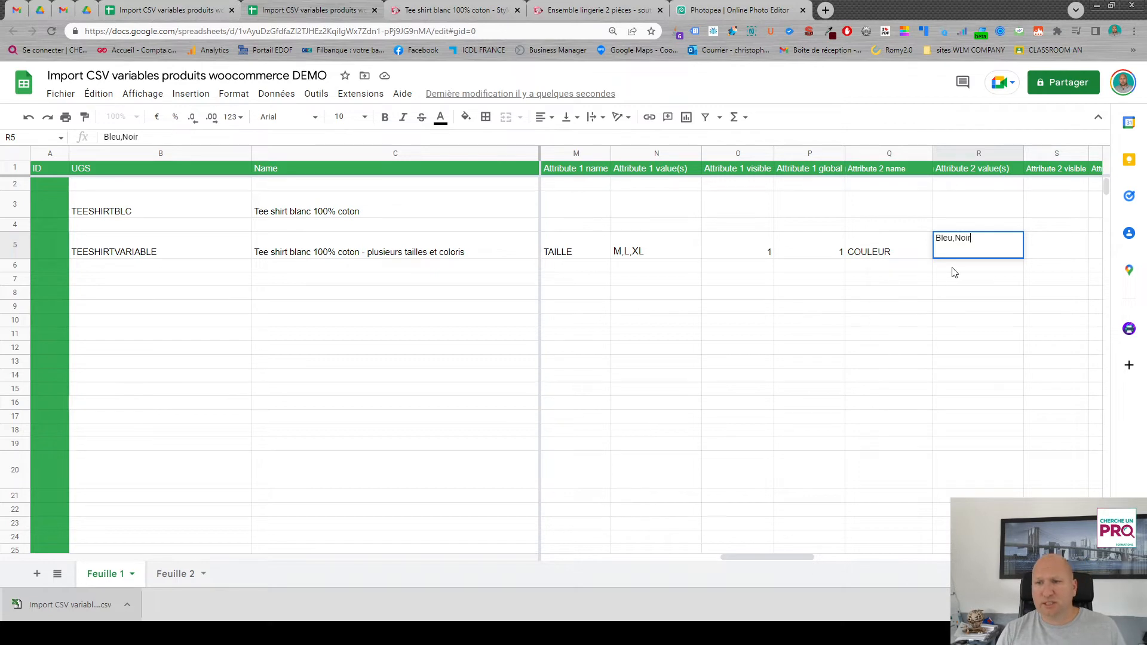
key("Return")
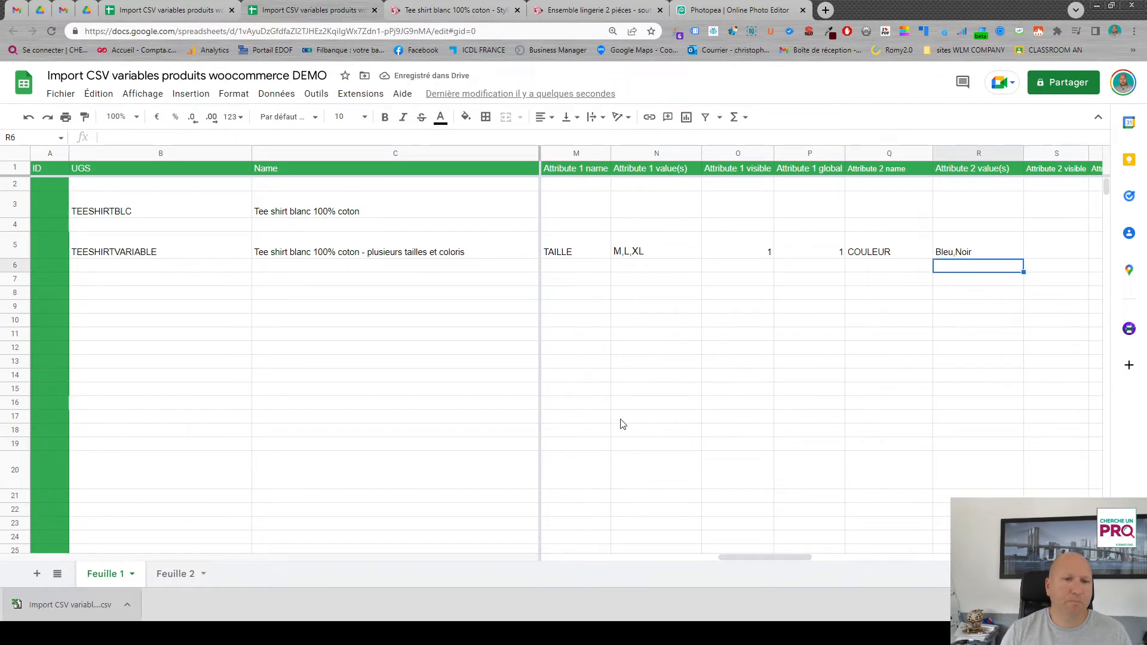
- Fill in the TEESHIRTVARIABLE row with In stock 1, Backorders allowed 0 and a STOCK of 2
left_click_drag(758, 557, 915, 555)
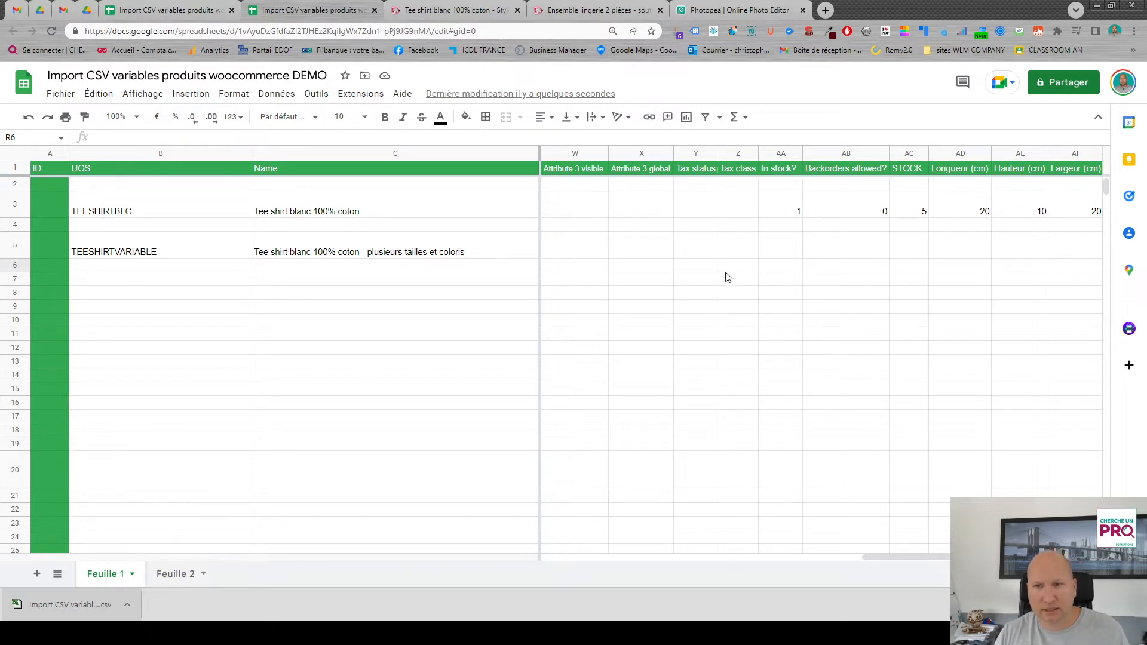
left_click(792, 242)
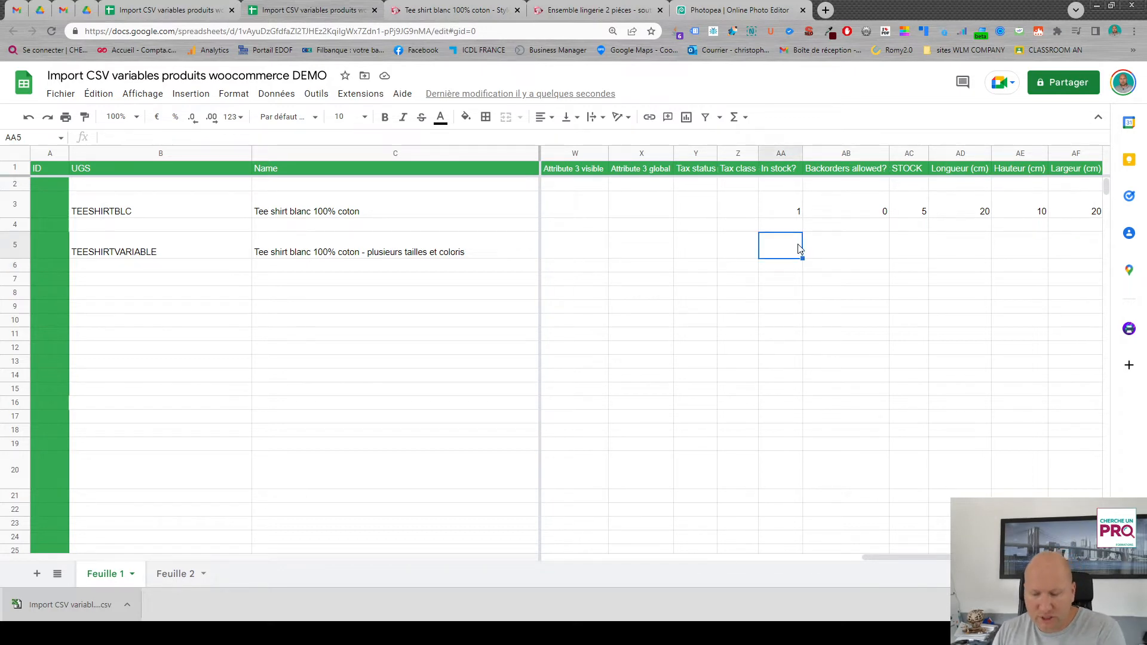
type("1")
left_click(866, 251)
type("0")
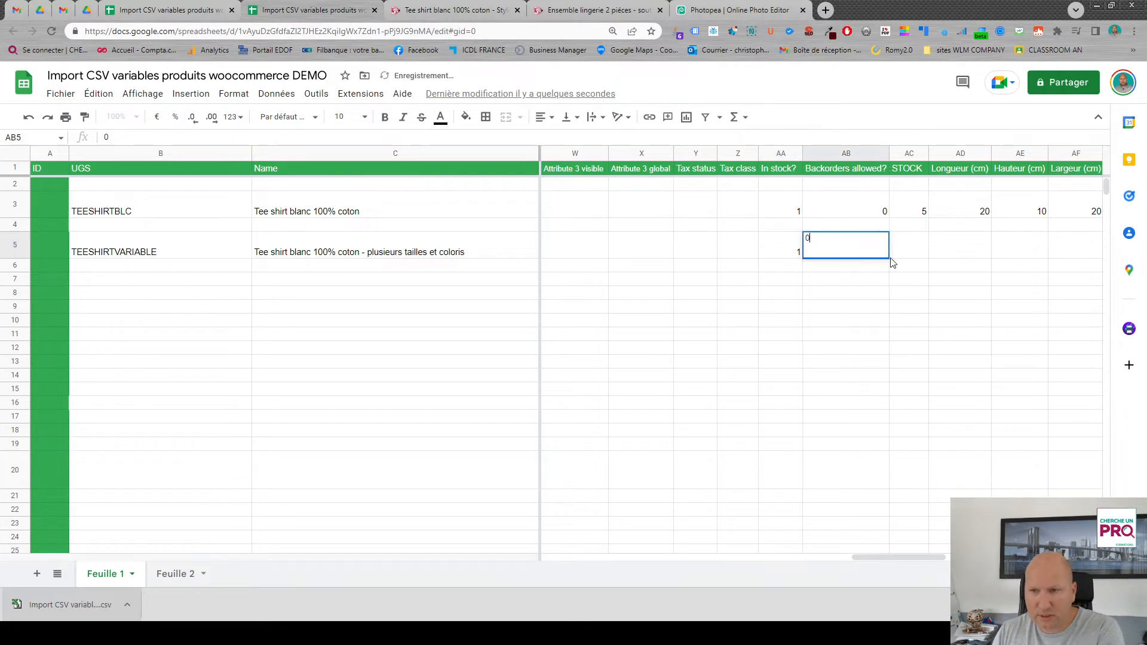
left_click(911, 251)
type("2")
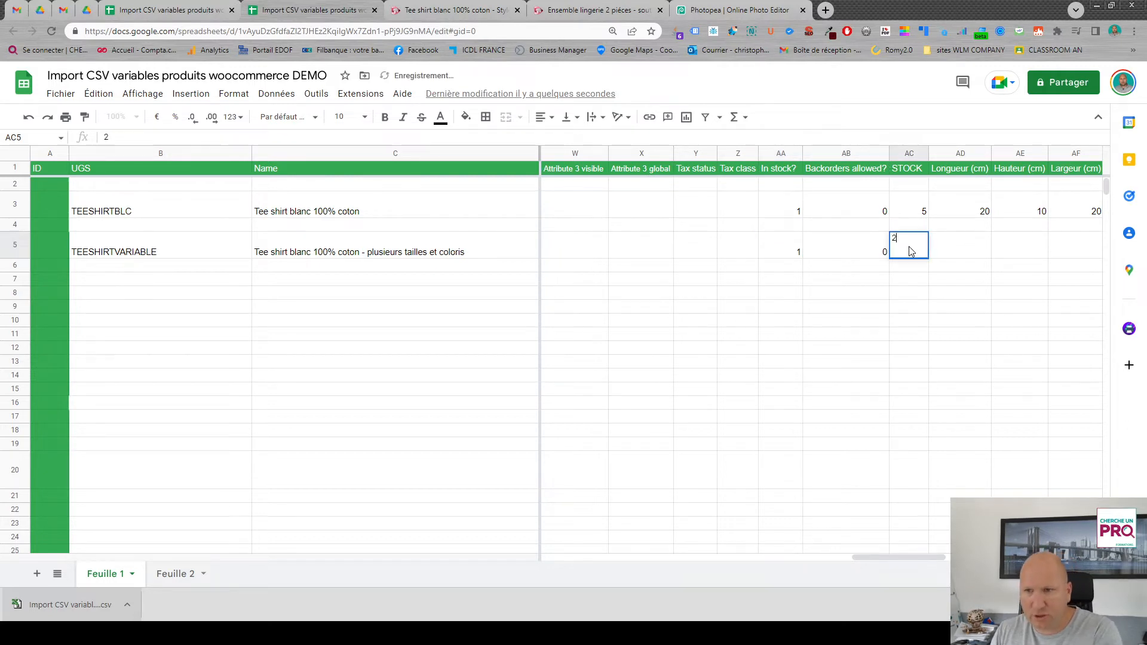
left_click(959, 255)
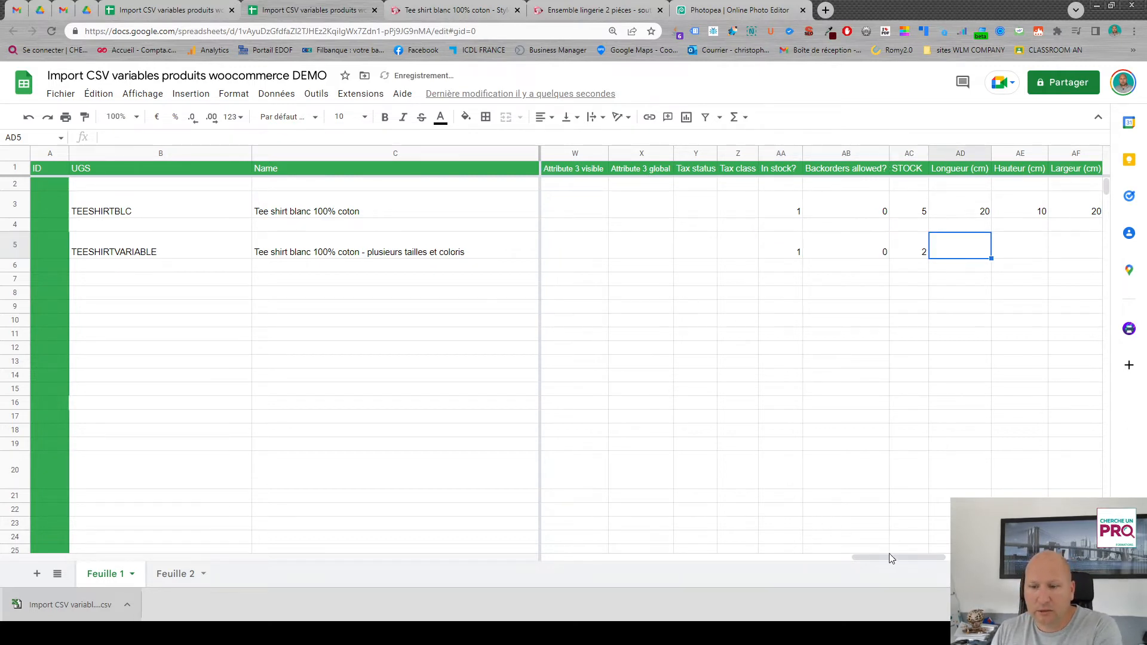
- Clear the TEESHIRTVARIABLE row's regular price and fill its Regular price and Sale price cells with red
left_click_drag(924, 554, 761, 552)
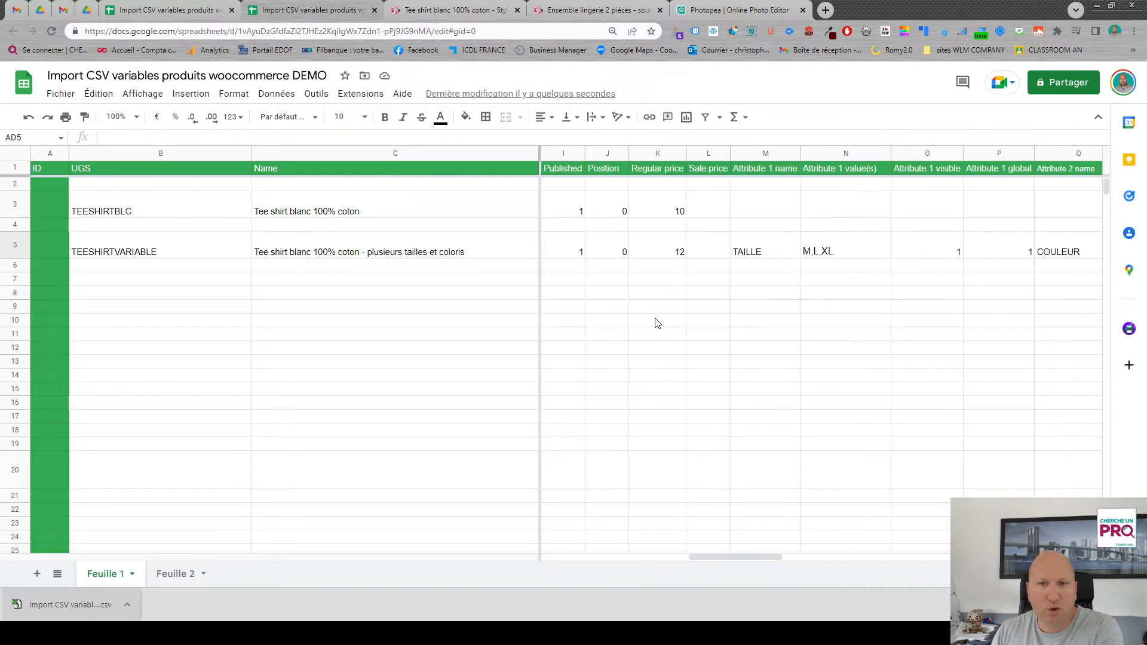
left_click(659, 257)
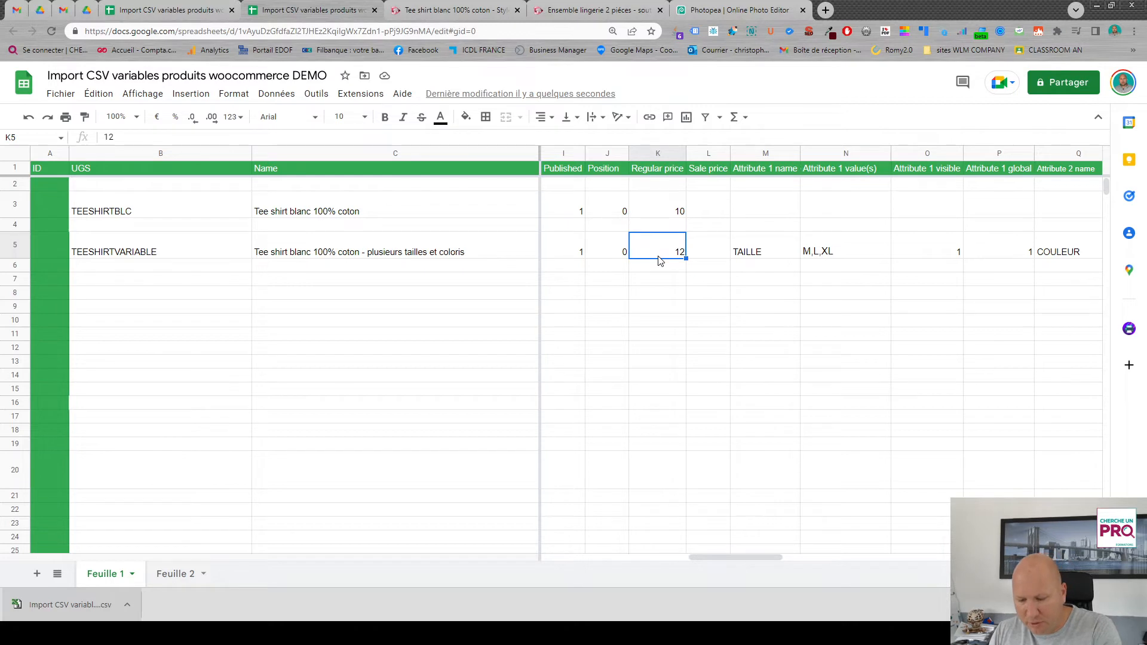
key("Delete")
left_click_drag(661, 248, 696, 245)
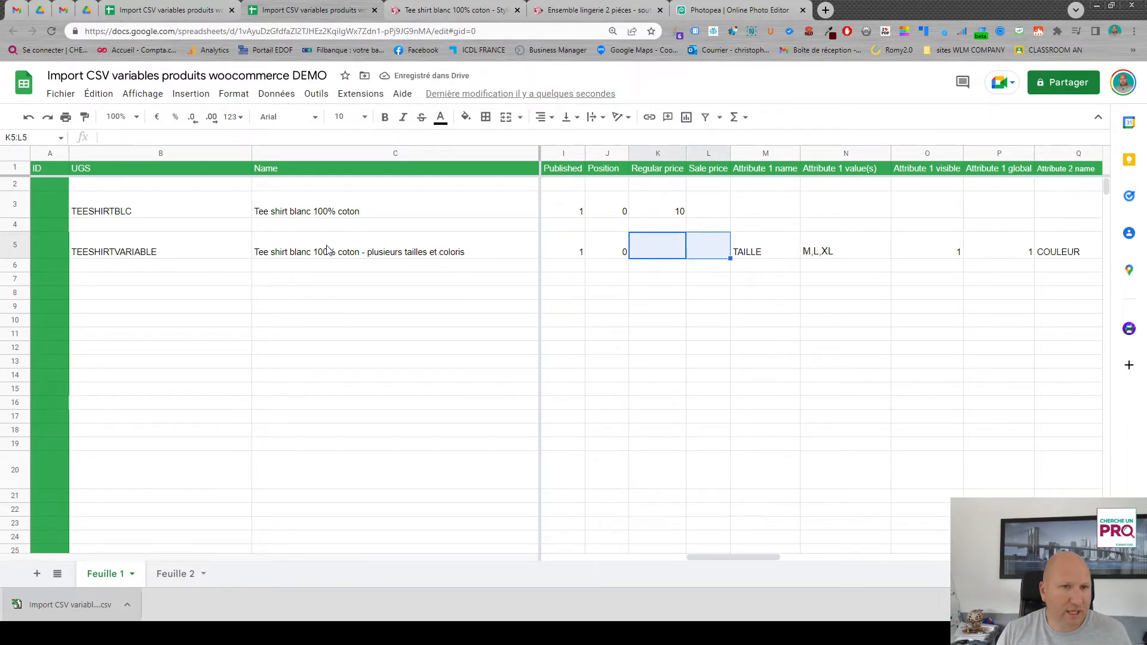
left_click(466, 118)
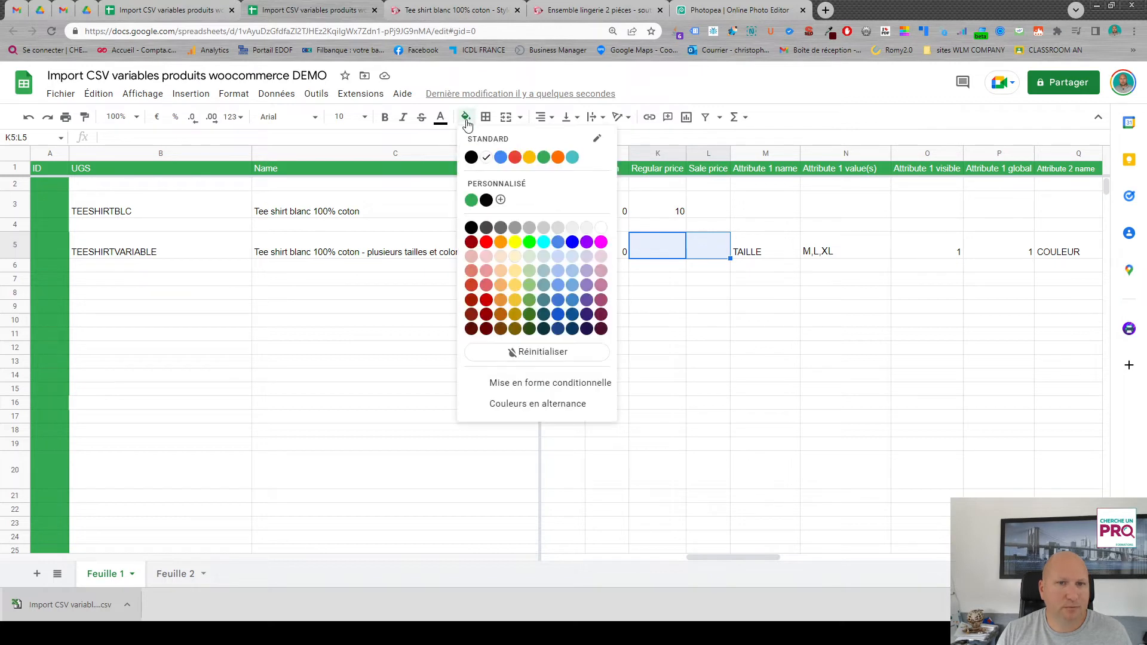
left_click(515, 157)
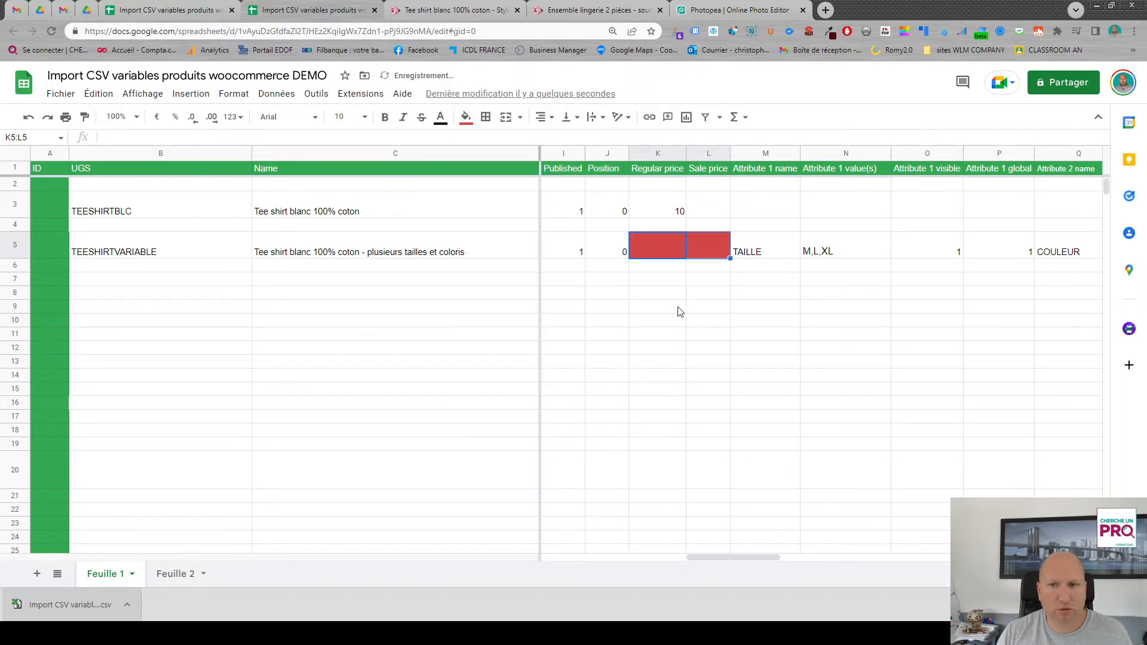
left_click(655, 280)
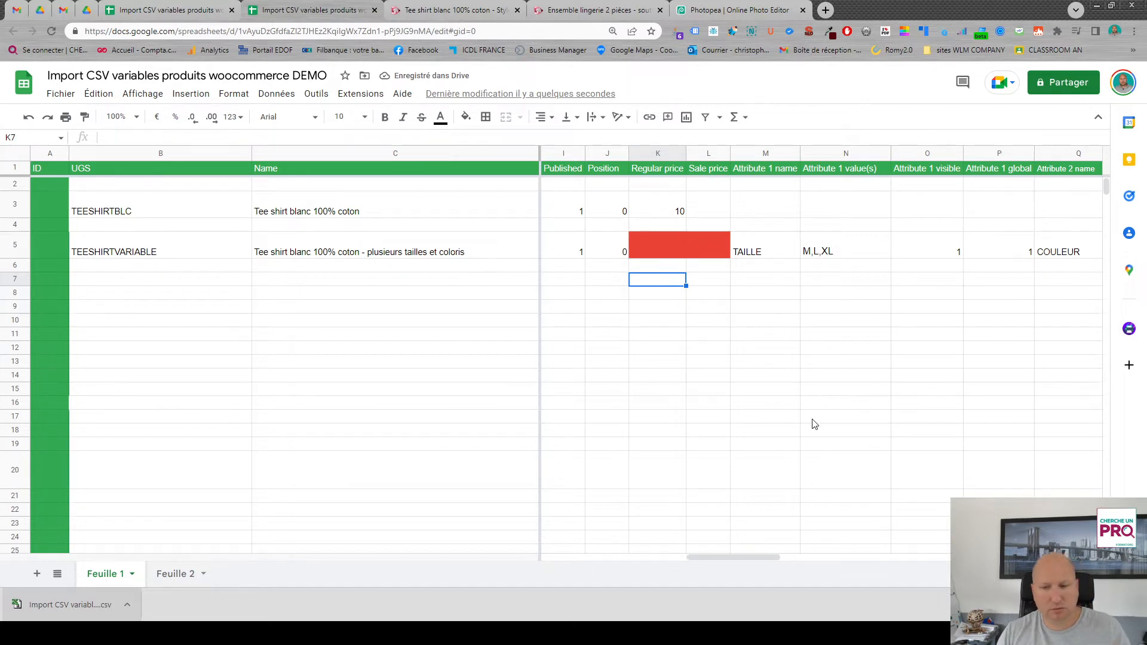
- Copy the row 3 values from the Longueur (cm) column through column AK into the TEESHIRTVARIABLE row
left_click_drag(751, 557, 955, 553)
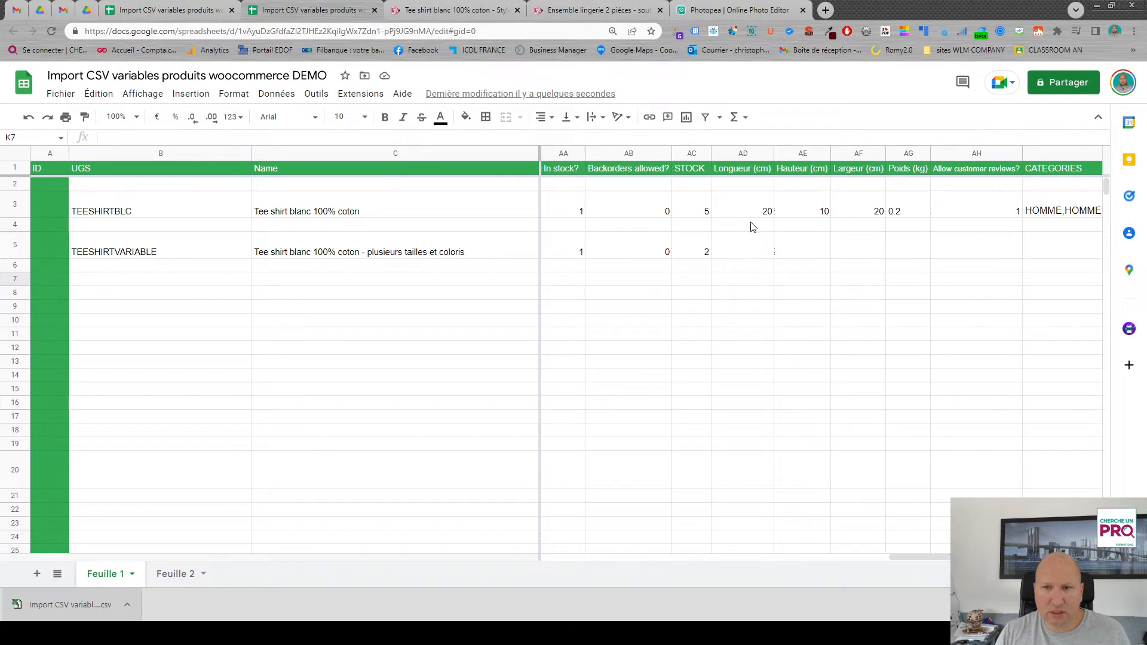
left_click_drag(740, 210, 888, 217)
left_click(919, 214)
left_click(886, 257)
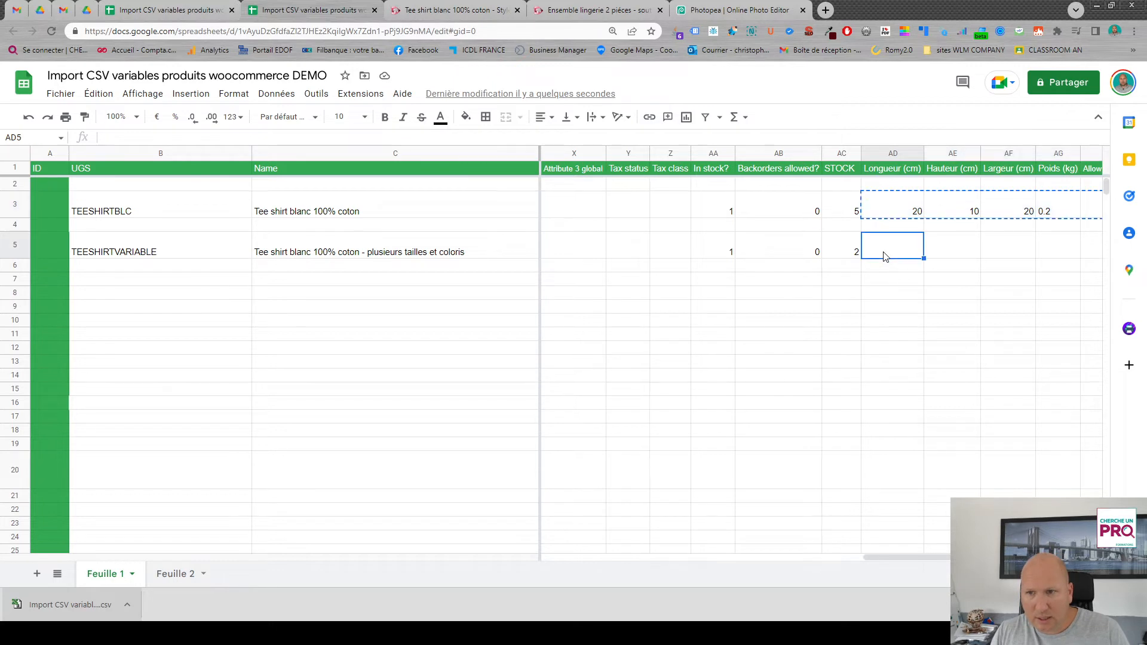
type("20\t10\t20\t0.2")
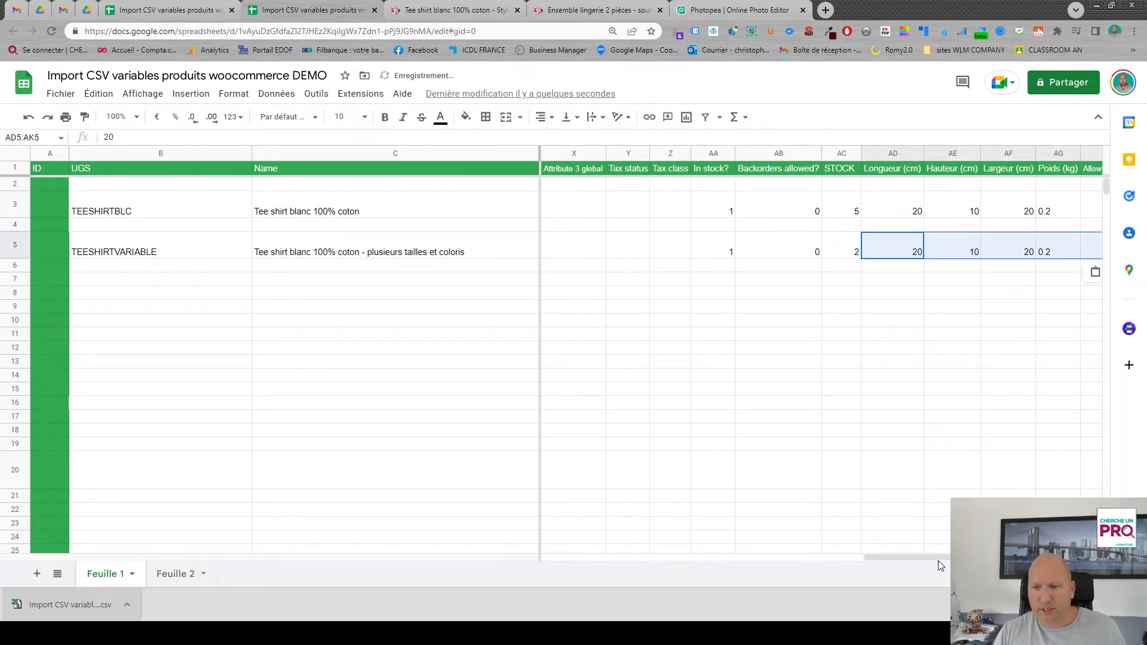
left_click(895, 362)
- Fill the TEESHIRTVARIABLE product name down into the Name cell of row 6
left_click_drag(932, 557, 582, 543)
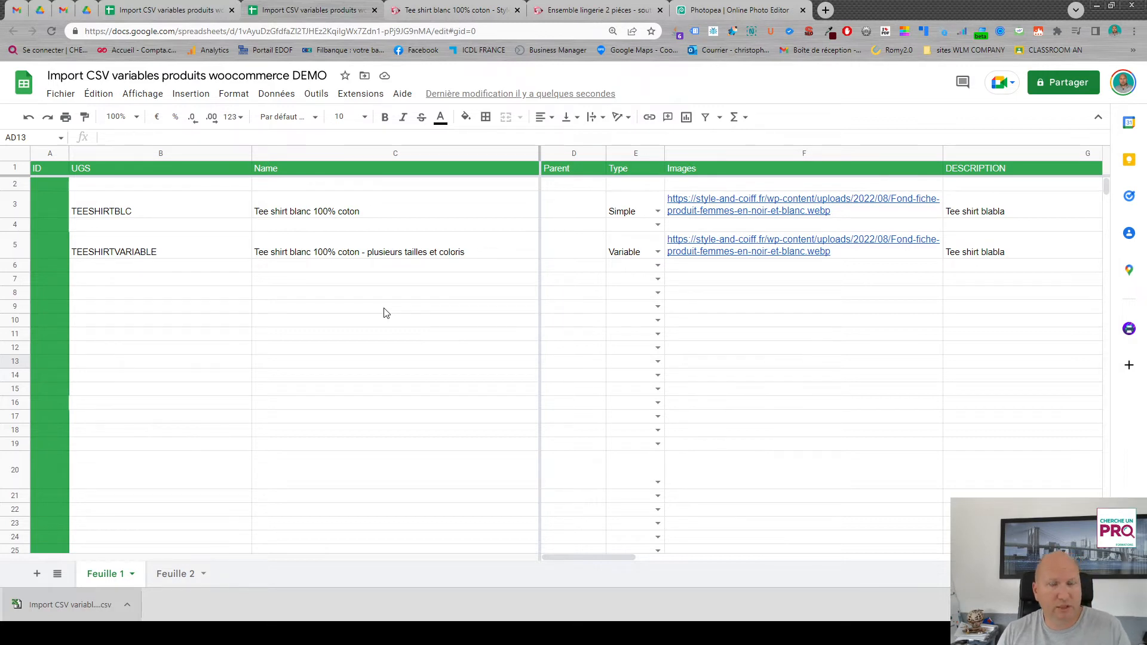
left_click(302, 268)
left_click(349, 256)
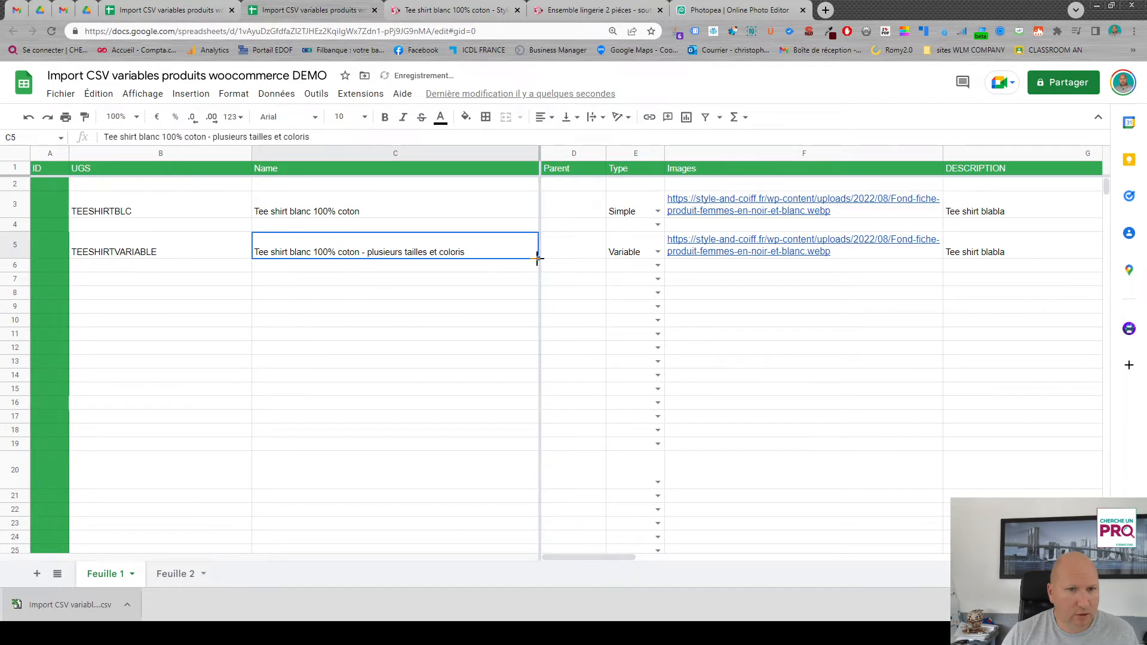
left_click_drag(537, 259, 530, 274)
- Remove "blanc" from the names in rows 5 and 6, leaving "Tee shirt 100% coton - plusieurs tailles et coloris"
left_click(295, 260)
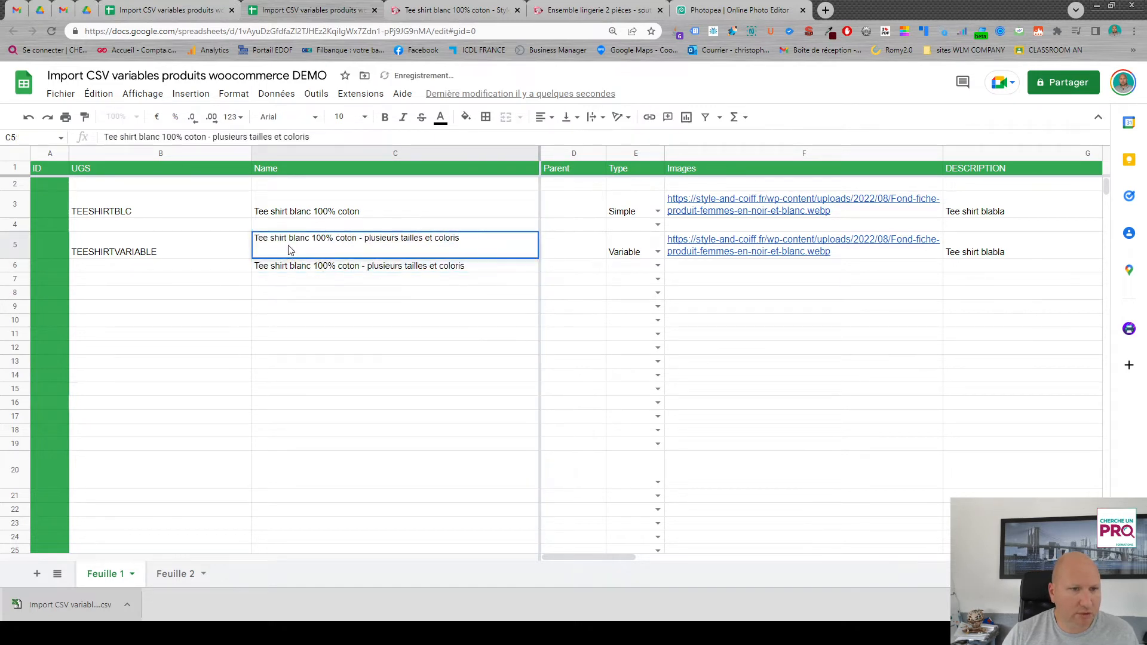
double_click(289, 239)
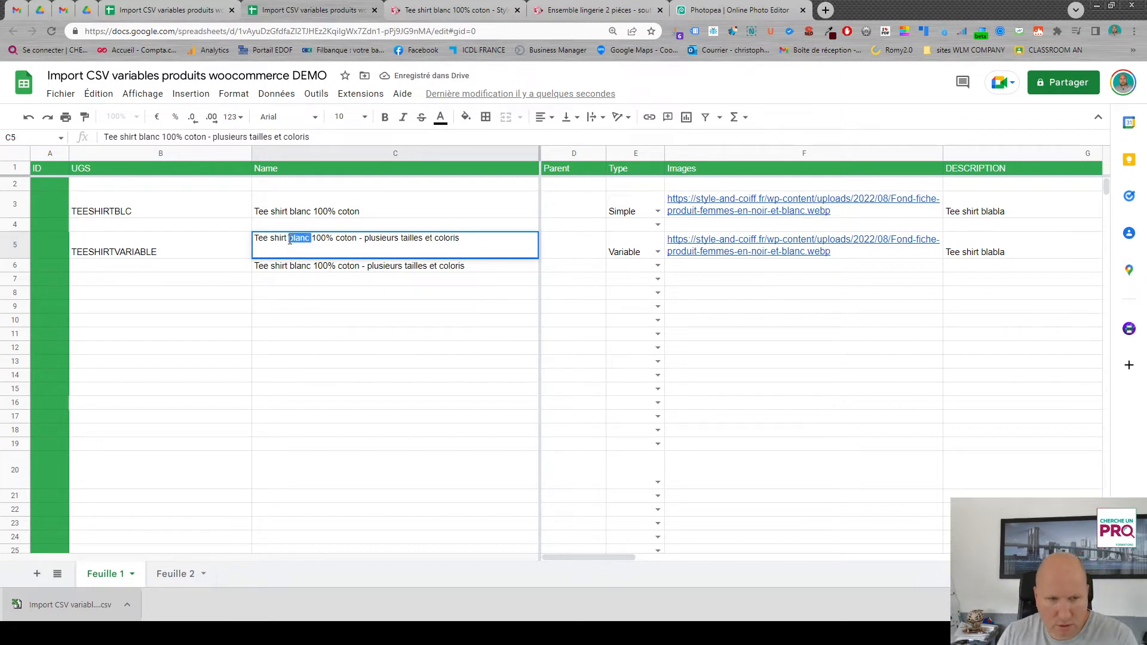
key("BackSpace")
double_click(291, 270)
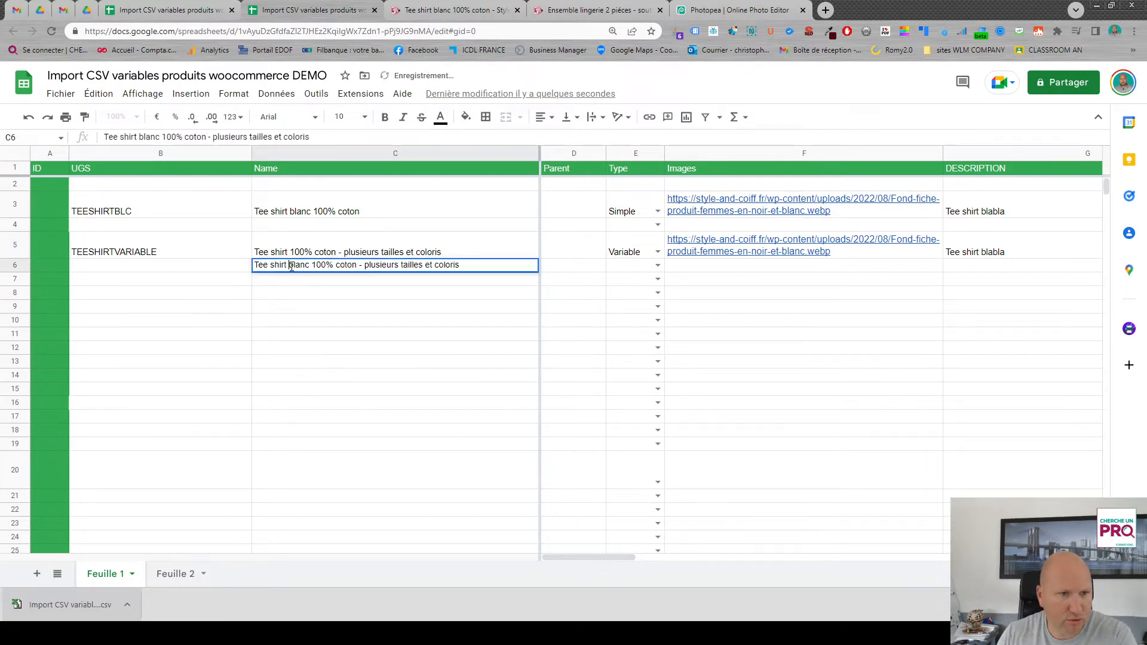
double_click(291, 267)
key("BackSpace")
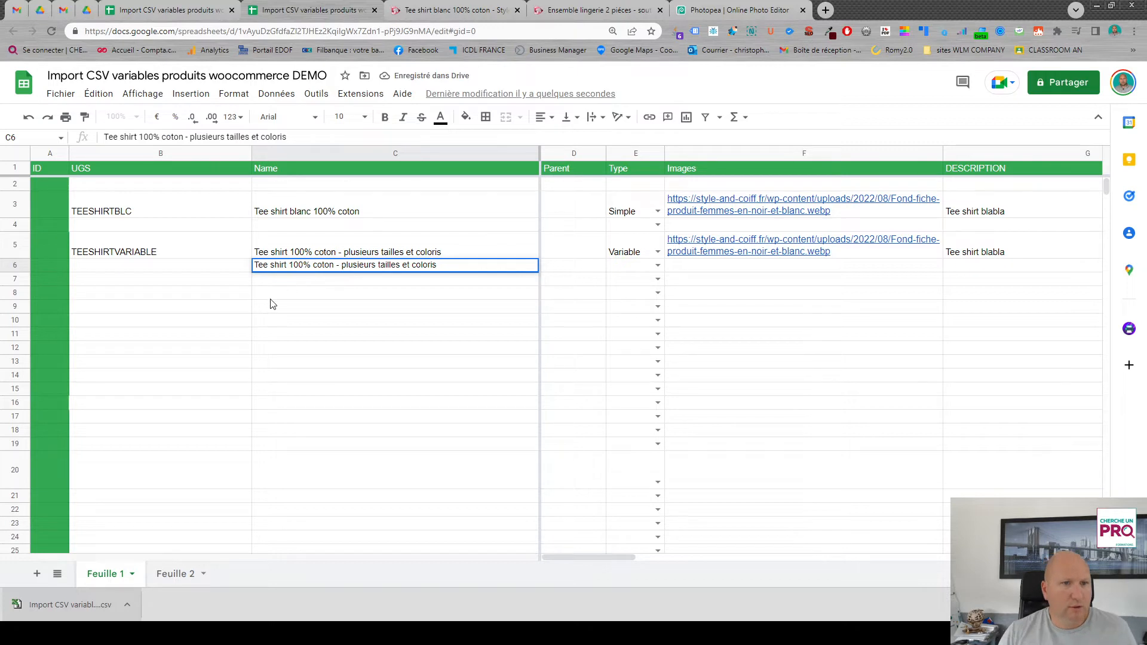
- Confirm the edited name in row 6 and set that row's product type to Variation
key("Return")
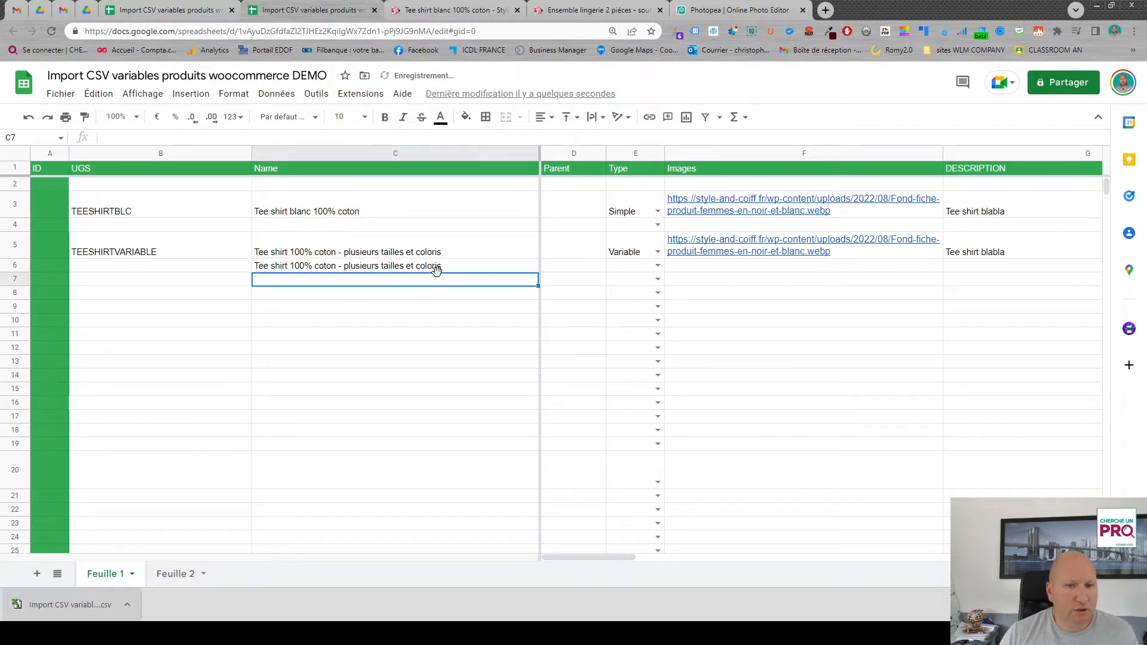
left_click(160, 252)
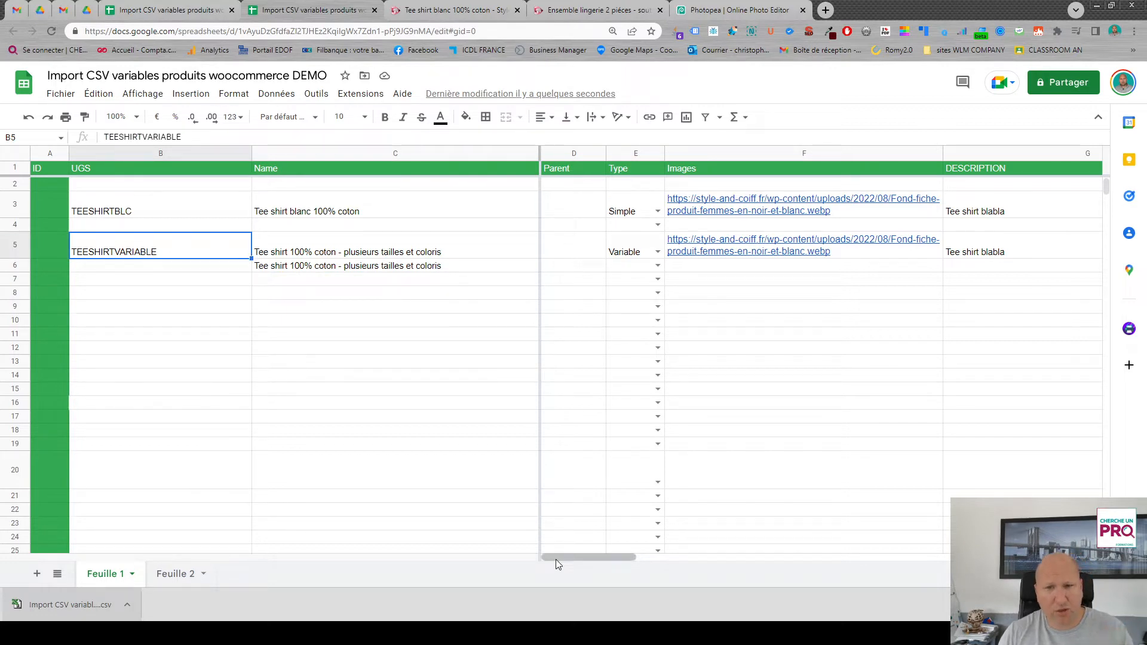
left_click(657, 266)
left_click(631, 314)
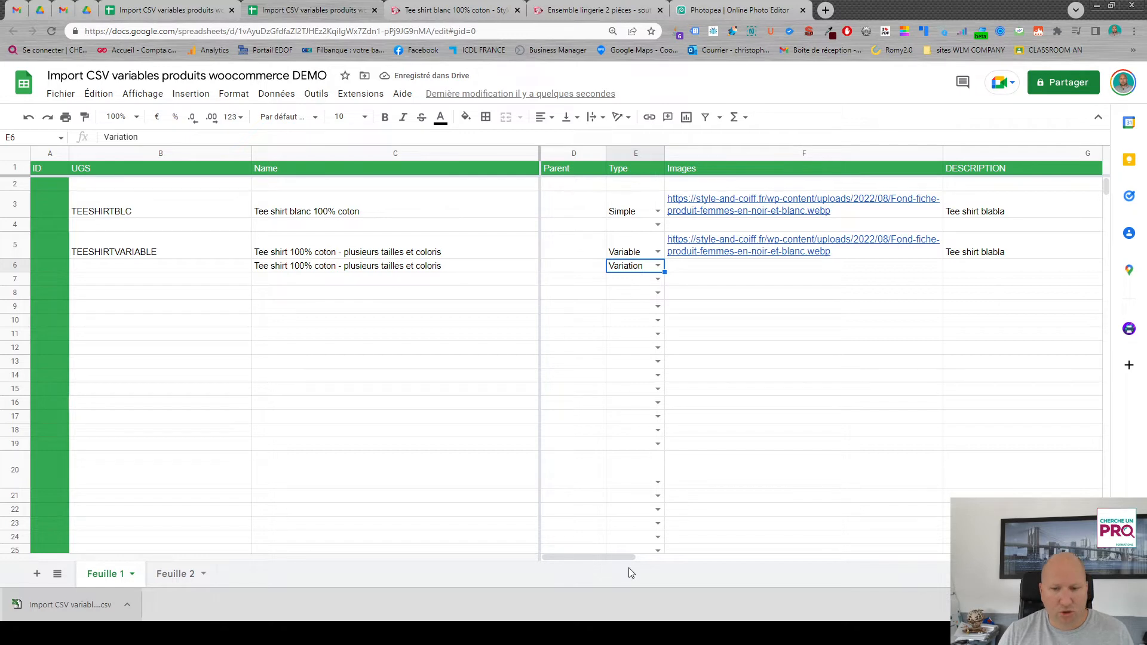
- In row 6, enter M as the Attribute 1 value and Bleu as the Attribute 2 value
left_click_drag(613, 558, 782, 555)
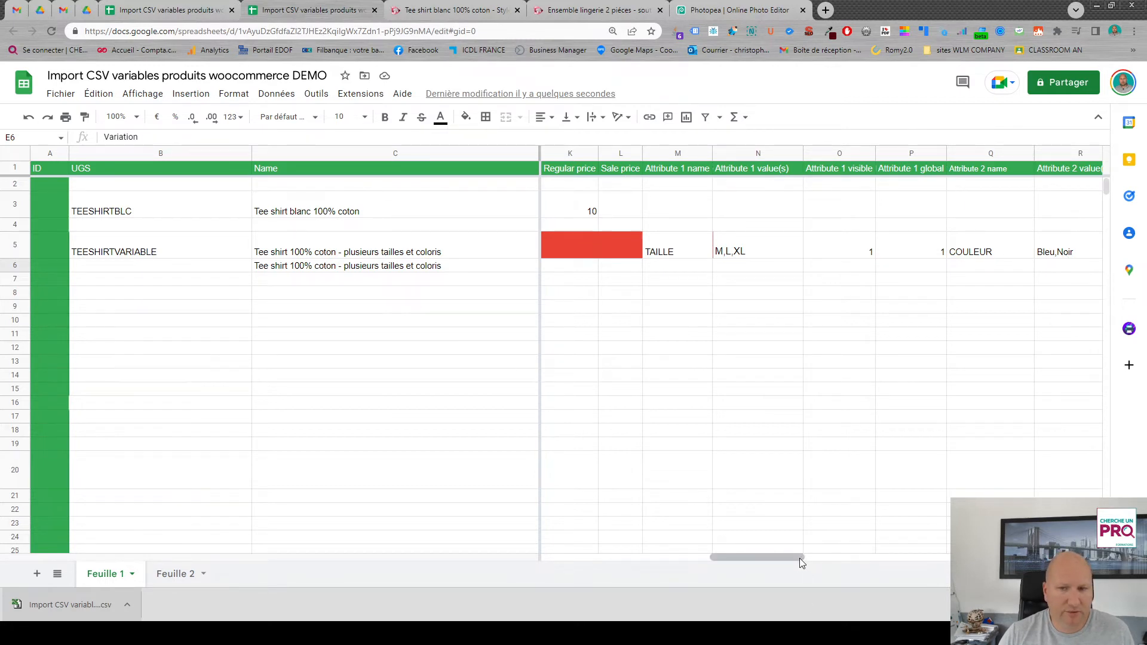
left_click_drag(800, 558, 790, 558)
left_click(818, 267)
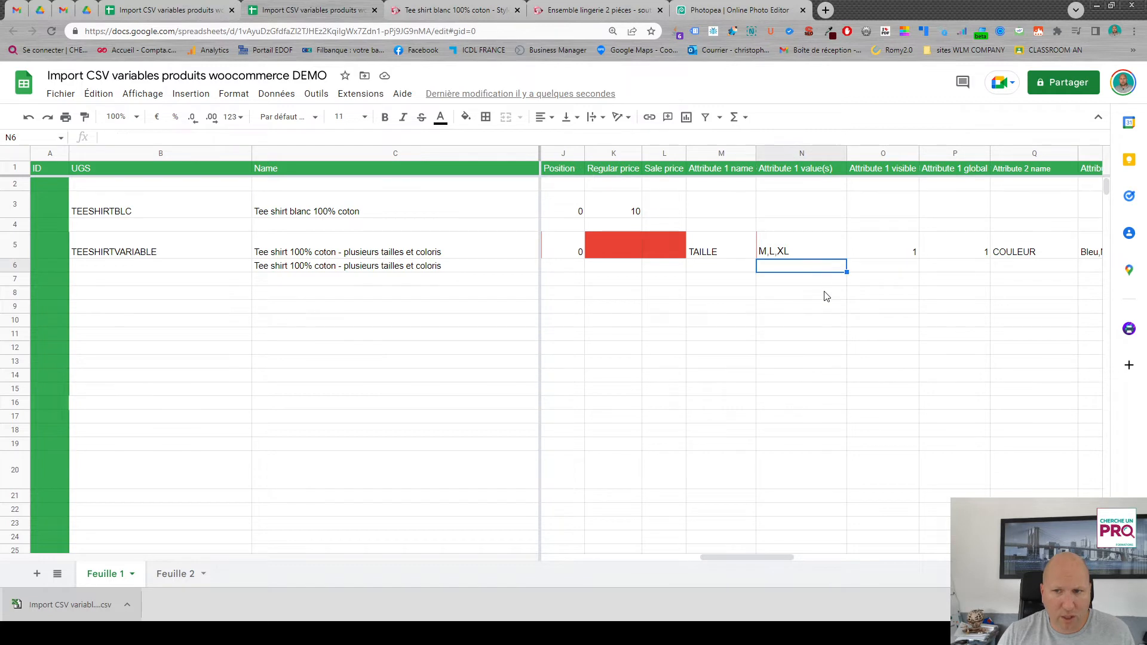
type("M")
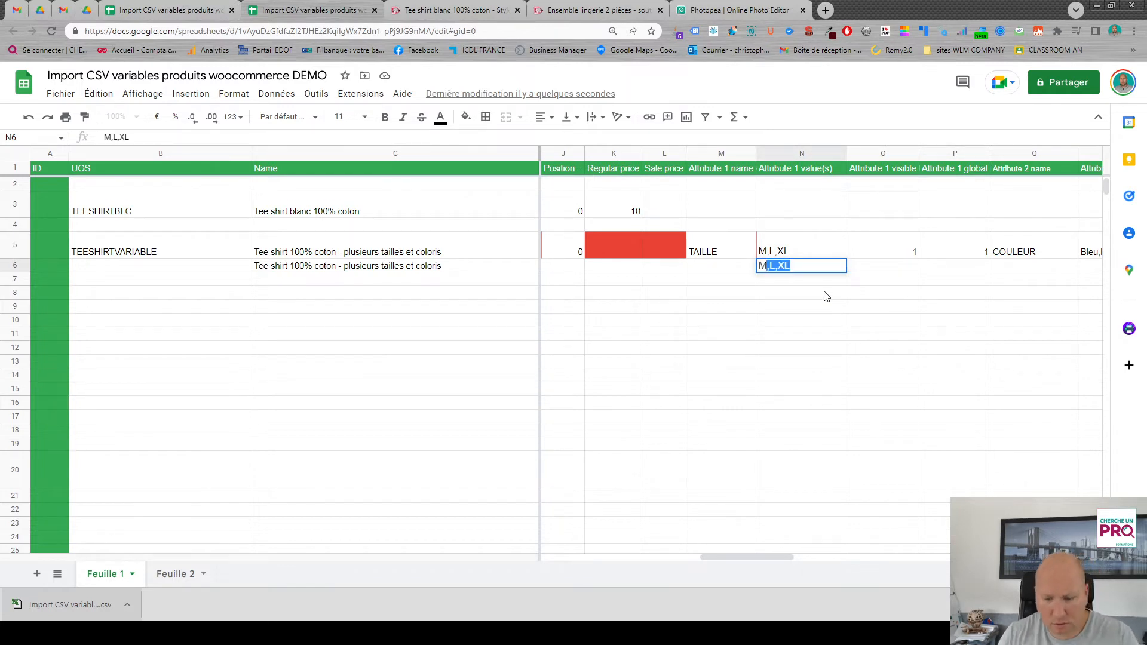
key("Delete")
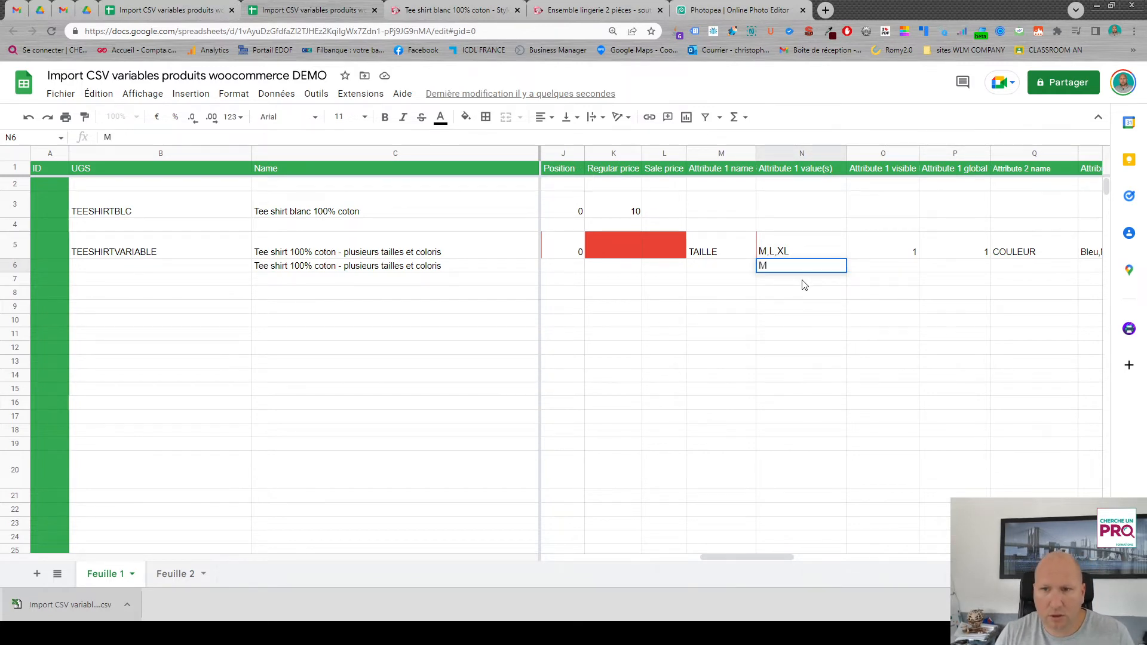
left_click(1086, 269)
type("Bl")
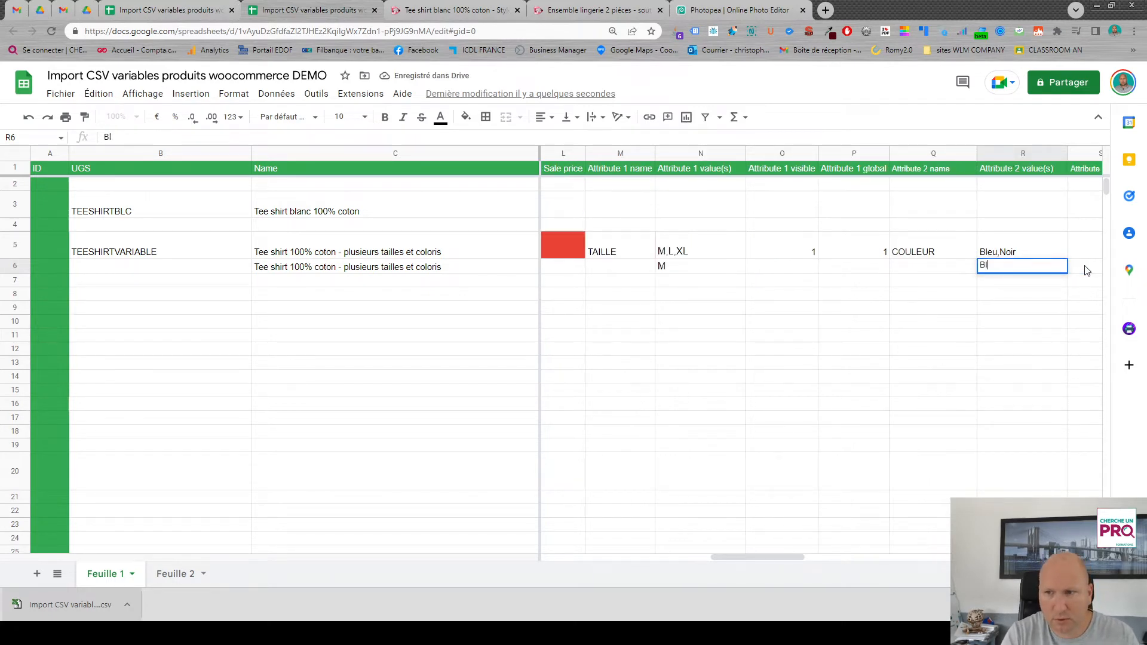
type("zeeu")
key("BackSpace")
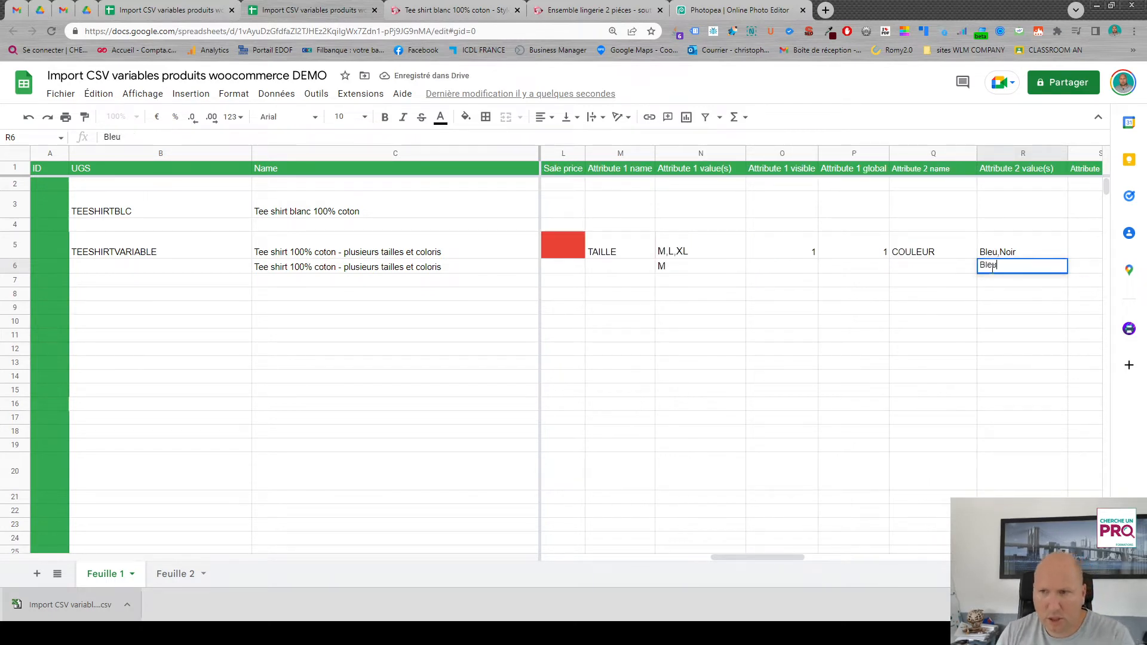
- Enter M and Noir as row 7's attribute values, then repeat the Bleu/Noir pattern down the Attribute 2 values through row 11
left_click(685, 285)
type("M")
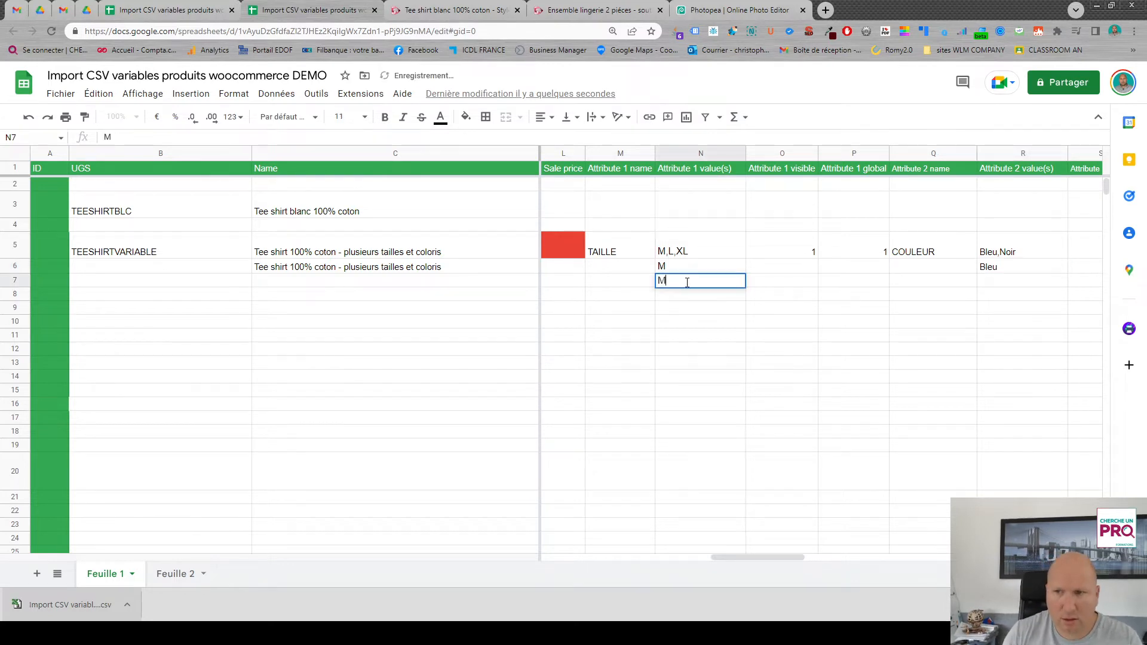
left_click(990, 285)
type("N")
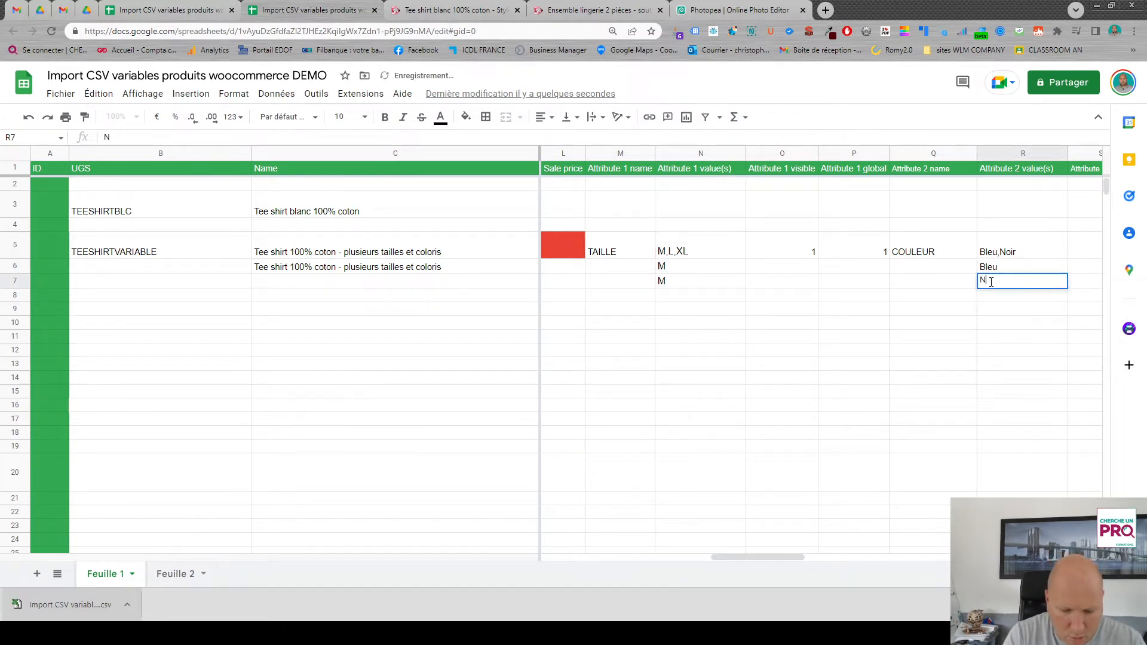
type("oir")
left_click(695, 302)
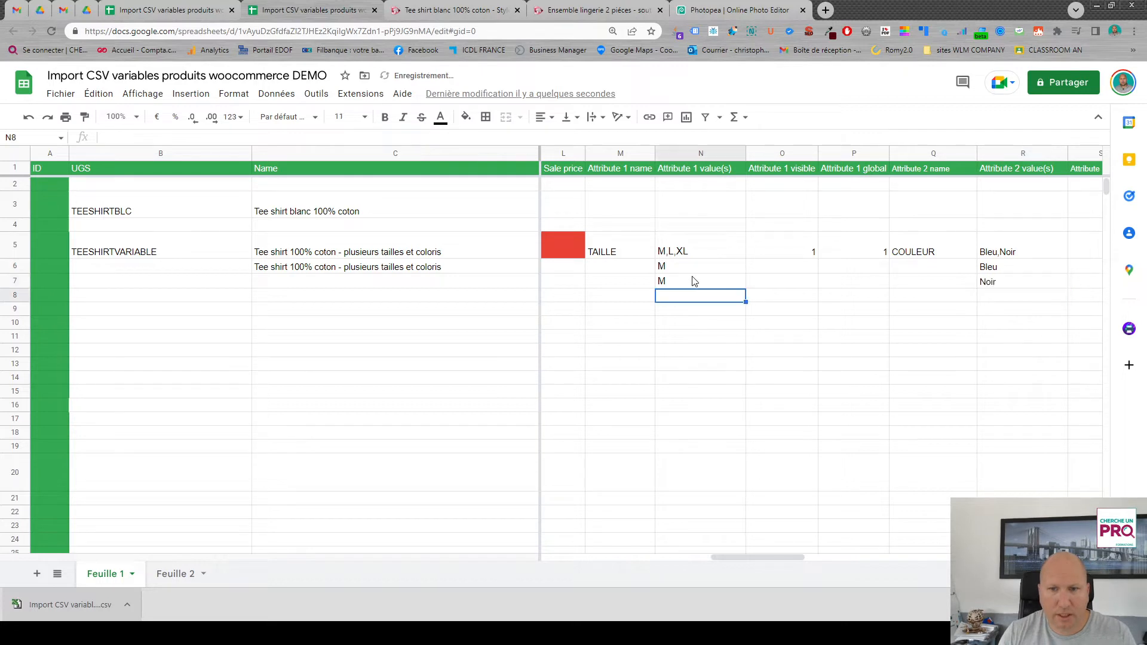
left_click_drag(1020, 270, 1069, 340)
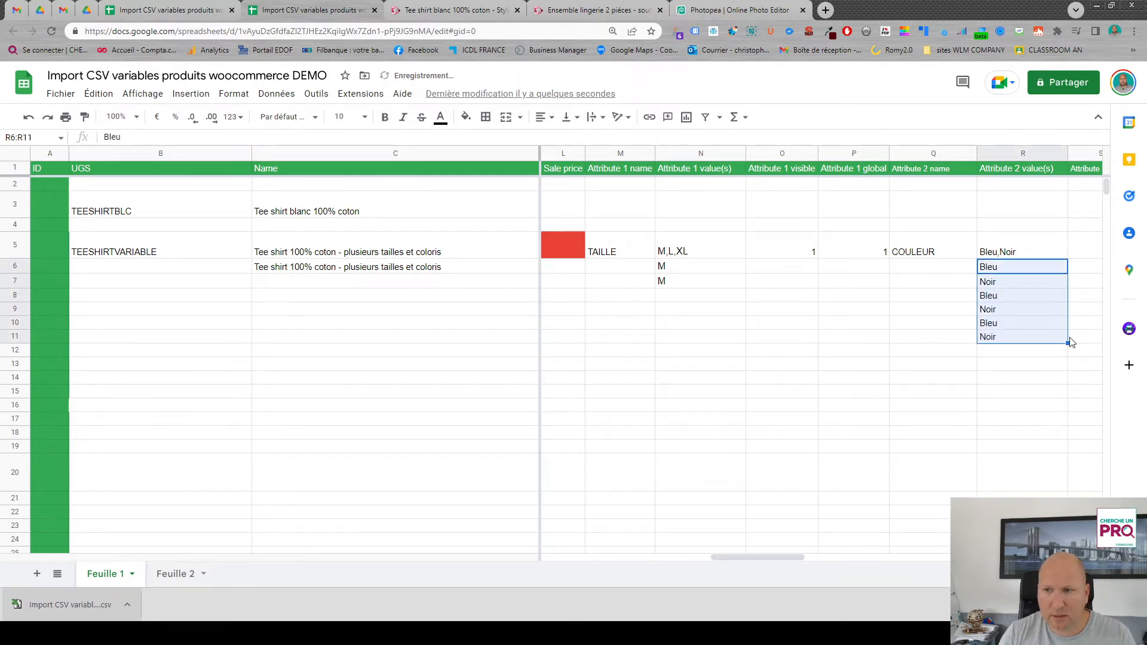
- Enter the remaining Attribute 1 sizes: L in rows 8 and 9, XL in rows 10 and 11
left_click(675, 300)
type("L")
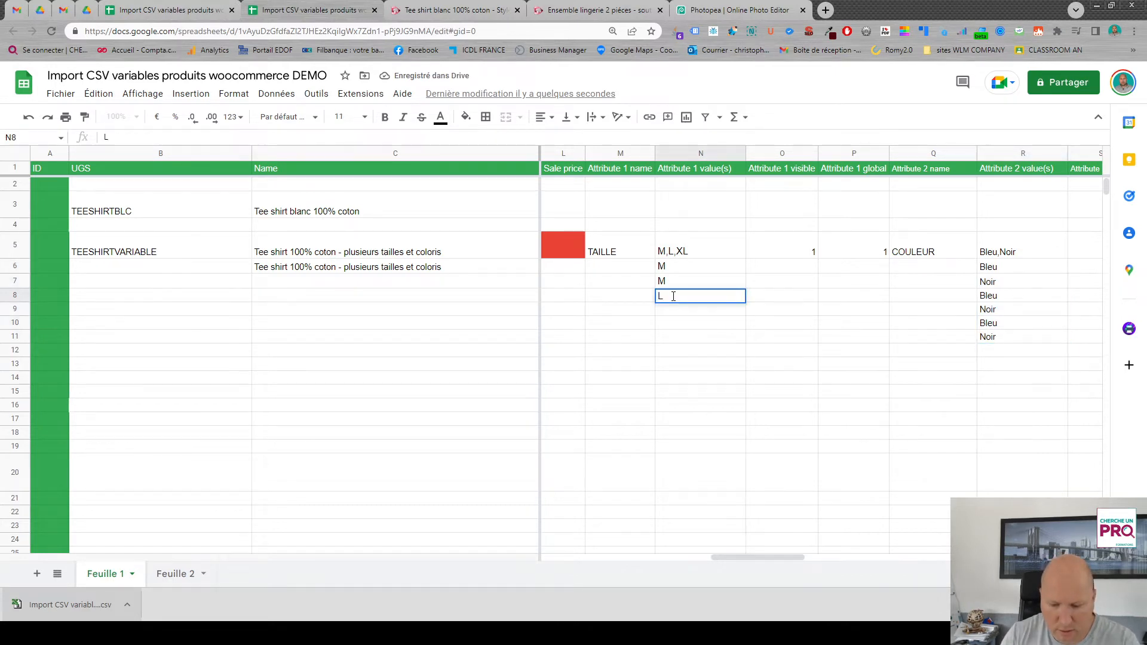
key("Return")
type("L")
key("Return")
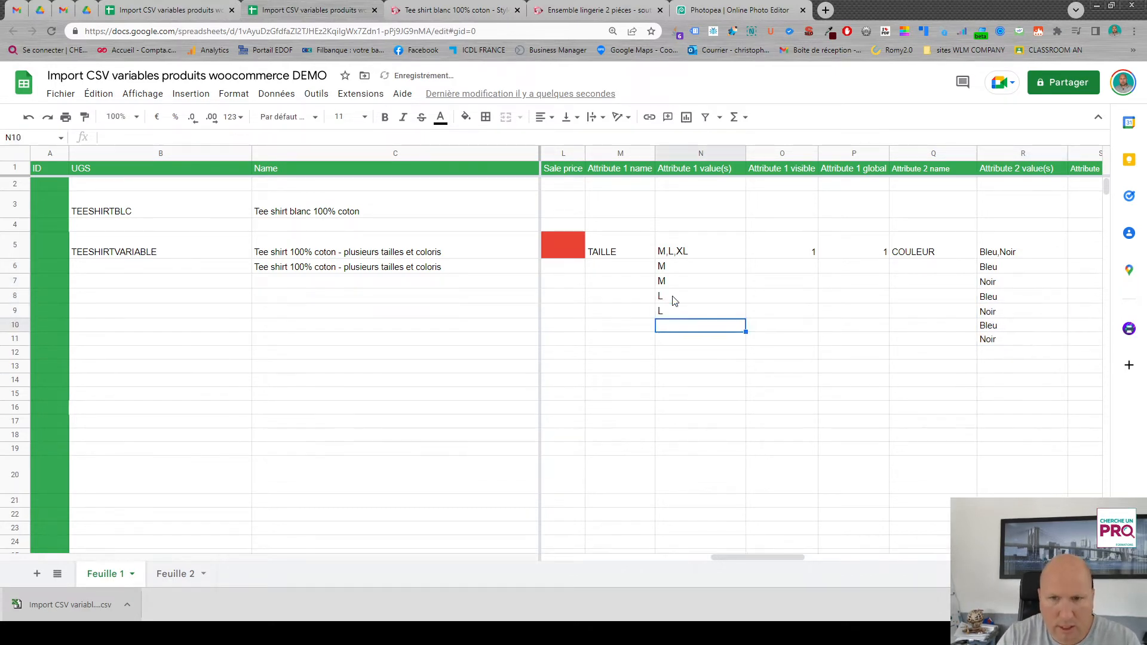
type("XL")
key("Return")
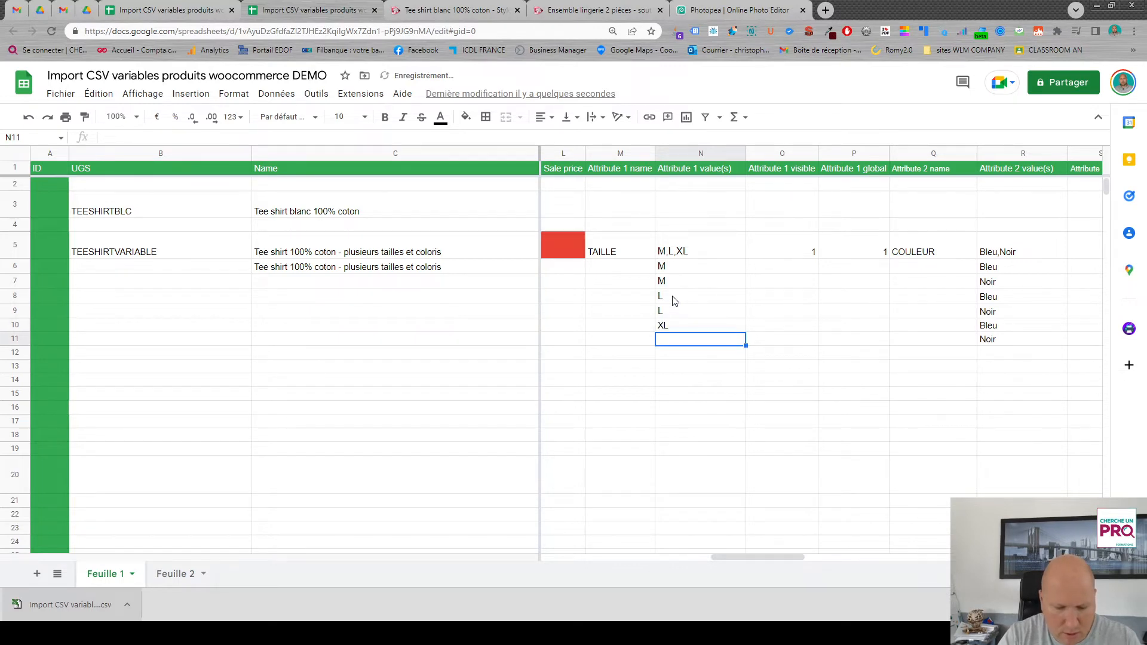
type("XL")
key("Return")
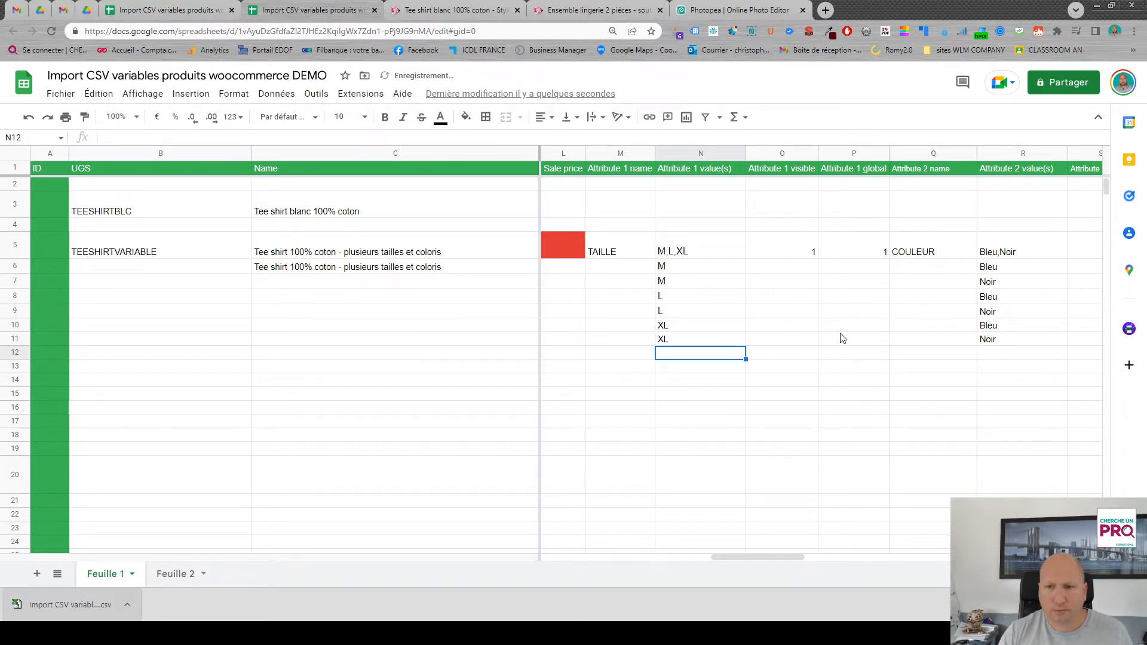
- Fill row 5's Attribute 1 visible and global values and the attribute names TAILLE and COULEUR down through row 11
left_click_drag(760, 250, 889, 345)
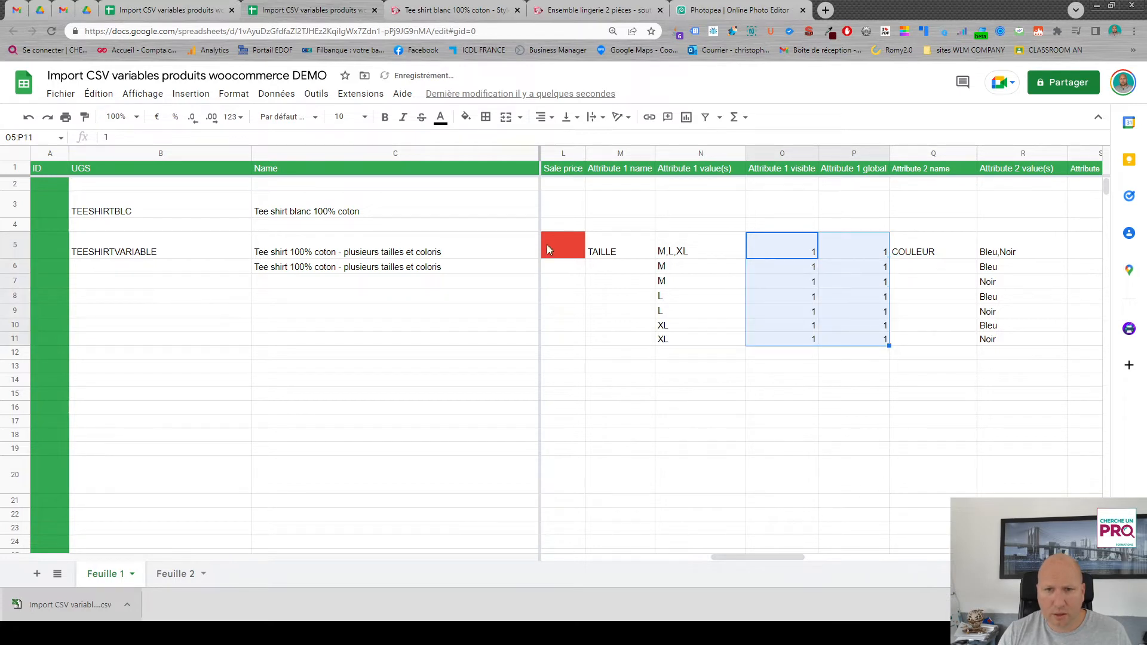
left_click(624, 255)
left_click_drag(655, 258, 652, 341)
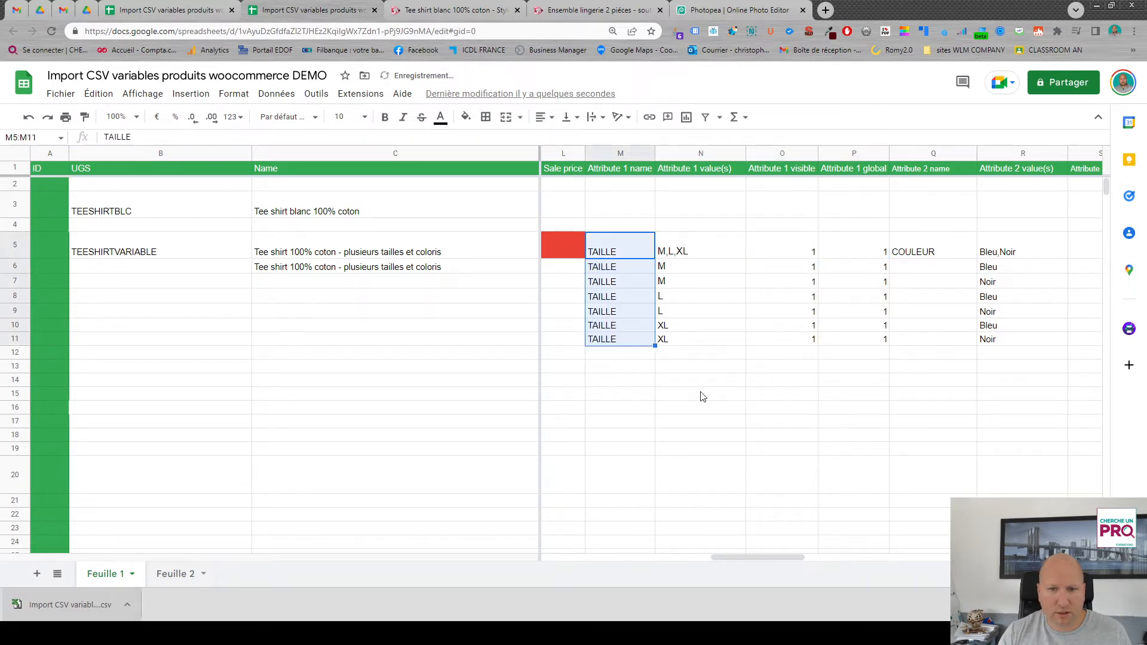
left_click(952, 252)
left_click_drag(978, 261, 980, 344)
- Set Attribute 2 visible and Attribute 2 global to 1 in row 5 and fill both down through row 11
left_click_drag(784, 556, 844, 555)
left_click(743, 249)
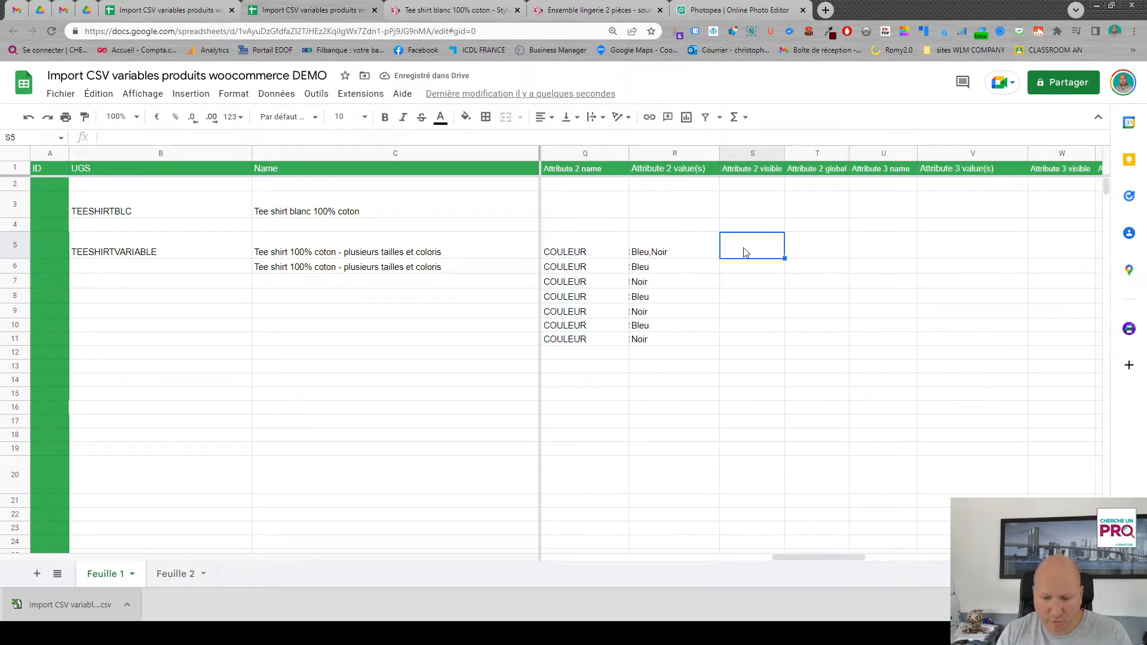
type("1")
left_click(828, 249)
type("1")
key("Return")
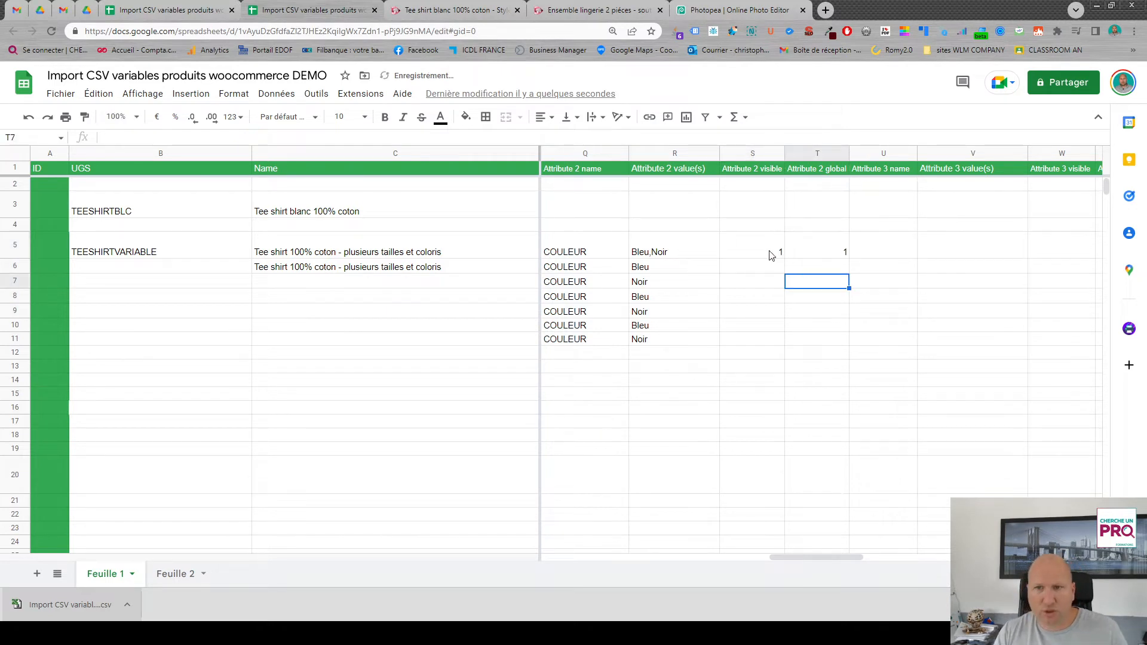
left_click_drag(770, 254, 845, 342)
- Fill the TEESHIRTVARIABLE code down the UGS column through row 11
left_click_drag(826, 558, 769, 562)
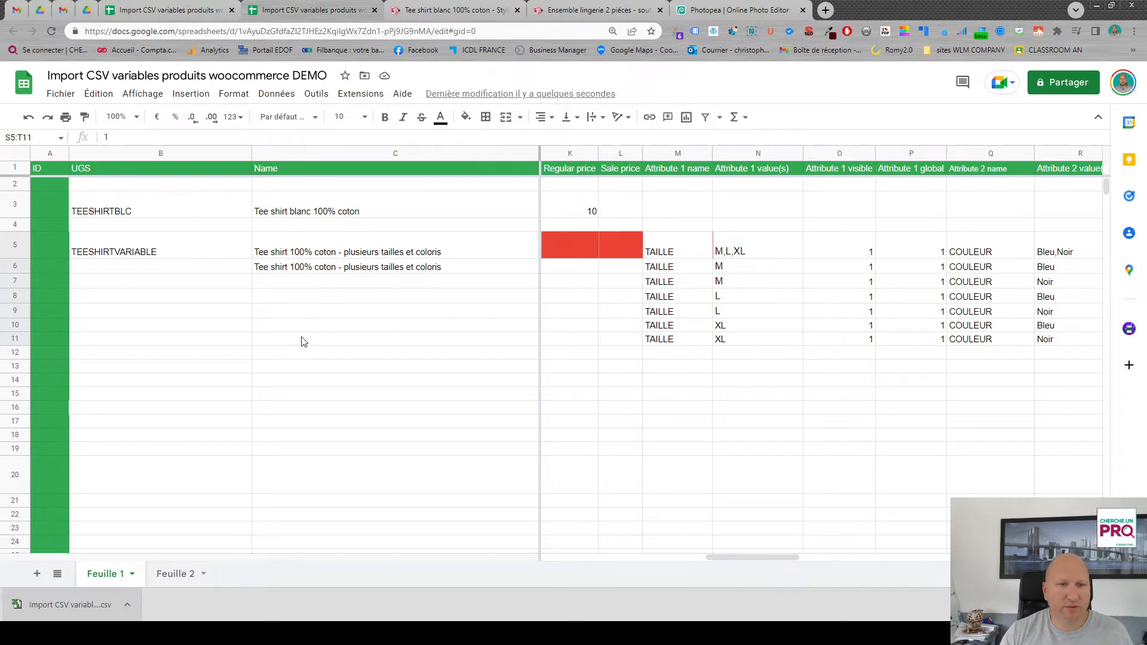
left_click(143, 253)
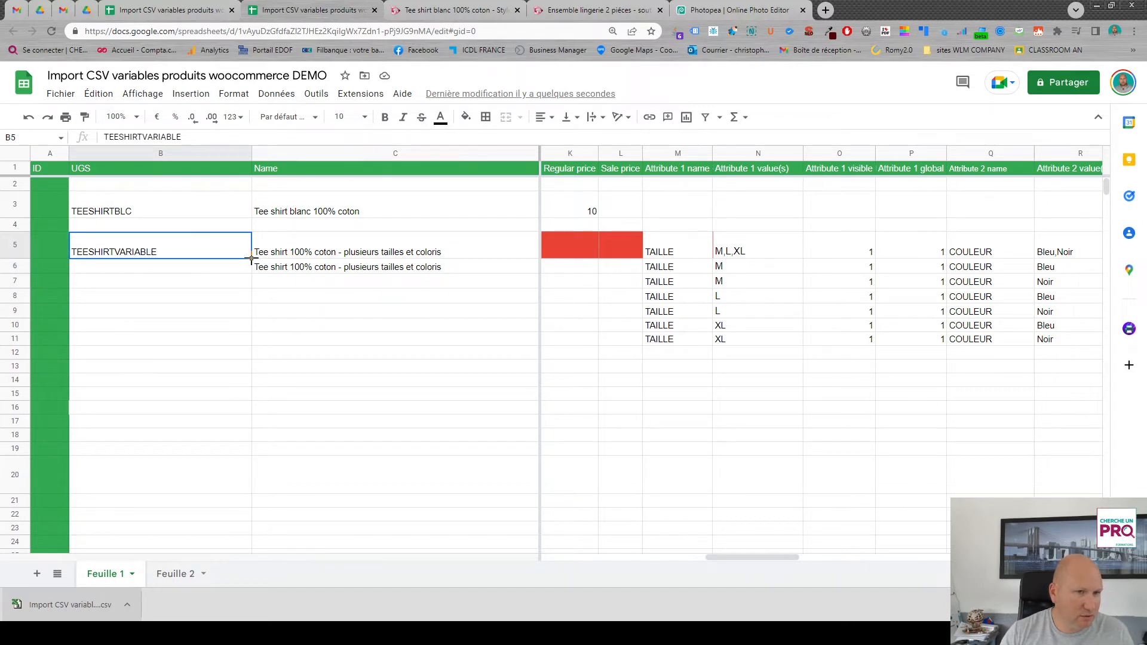
left_click_drag(251, 259, 250, 339)
- Extend the UGS codes to TEESHIRTVARIABLE-M-BLEU in row 6 and TEESHIRTVARIABLE-M-NOIR in row 7
double_click(167, 266)
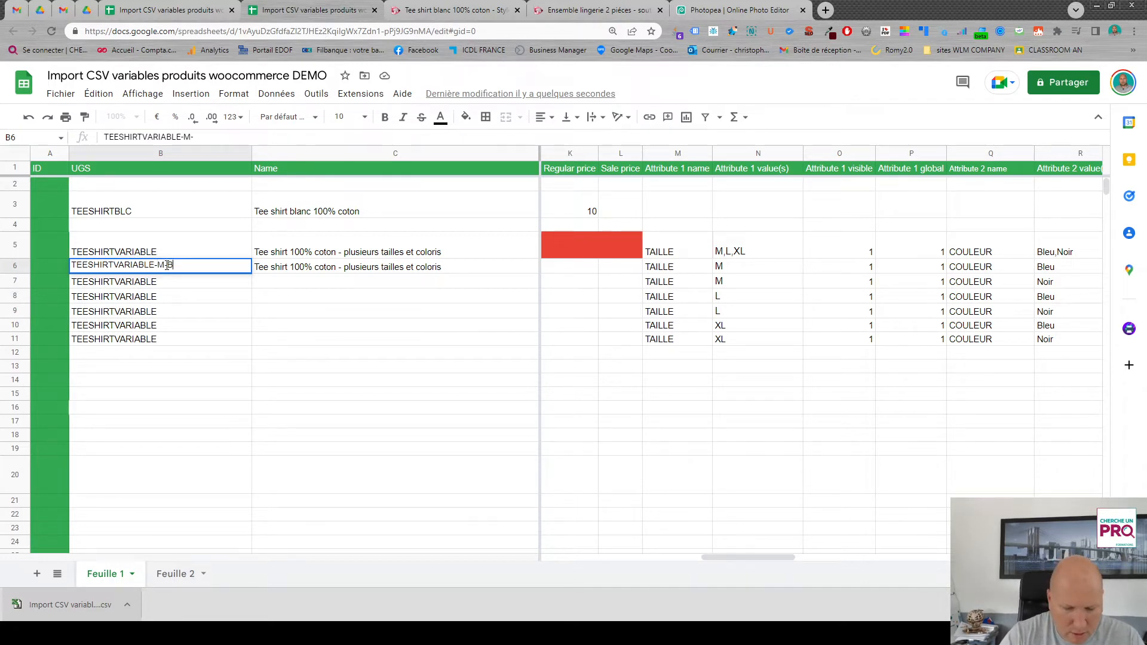
type("-M-BLEU")
key("Return")
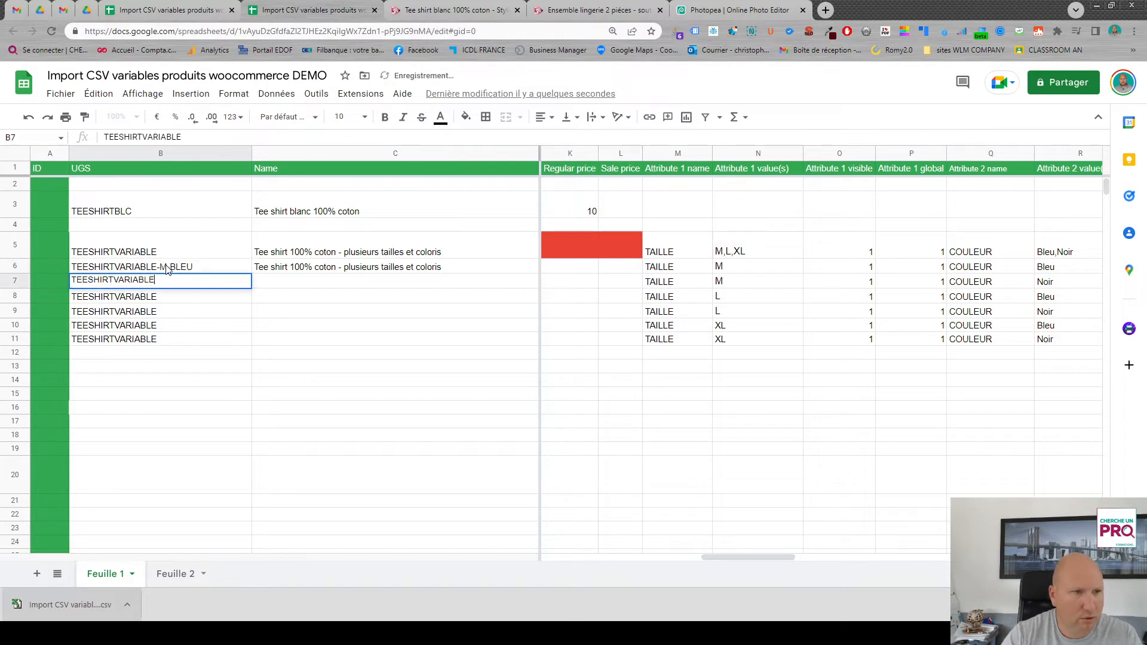
type("-M")
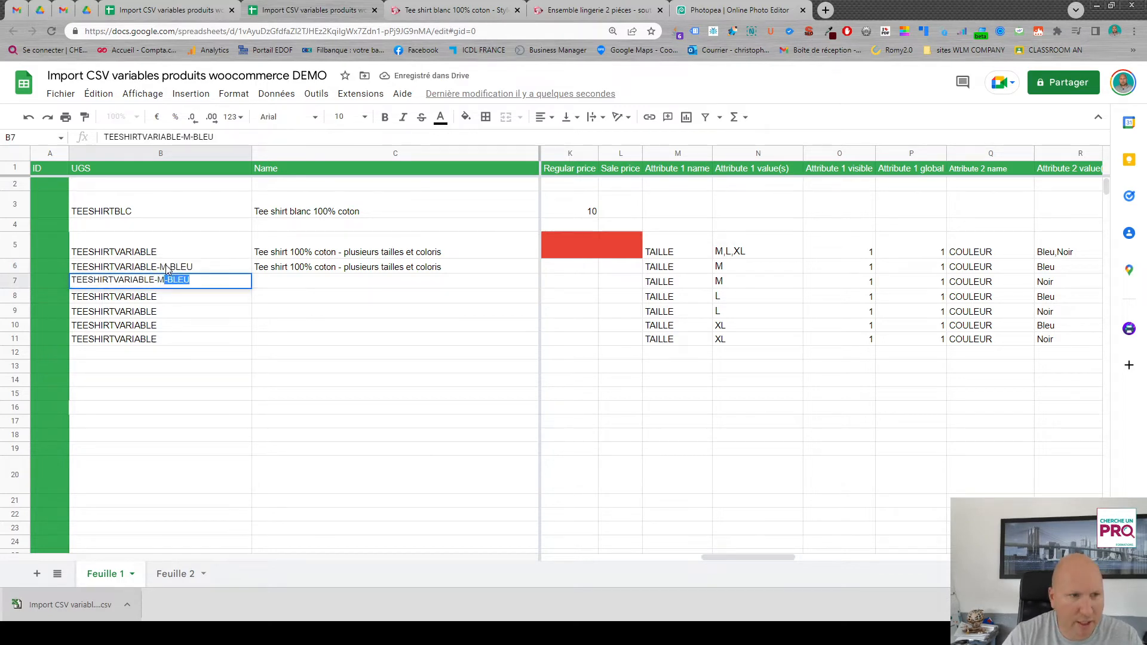
type("-No")
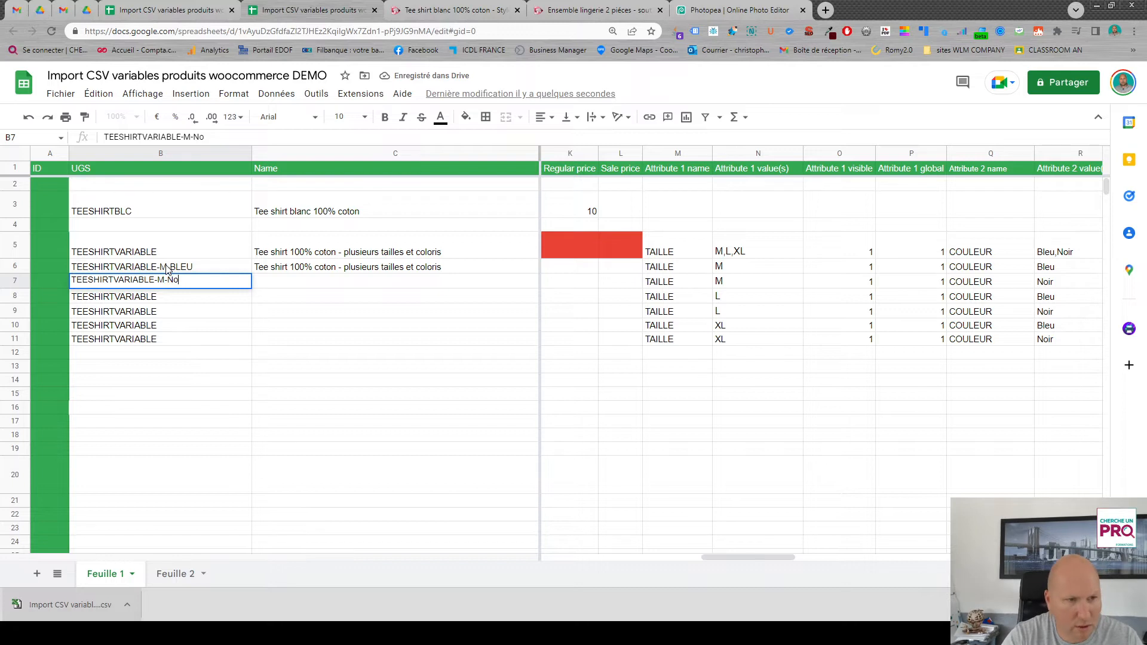
key("BackSpace")
type("OIR")
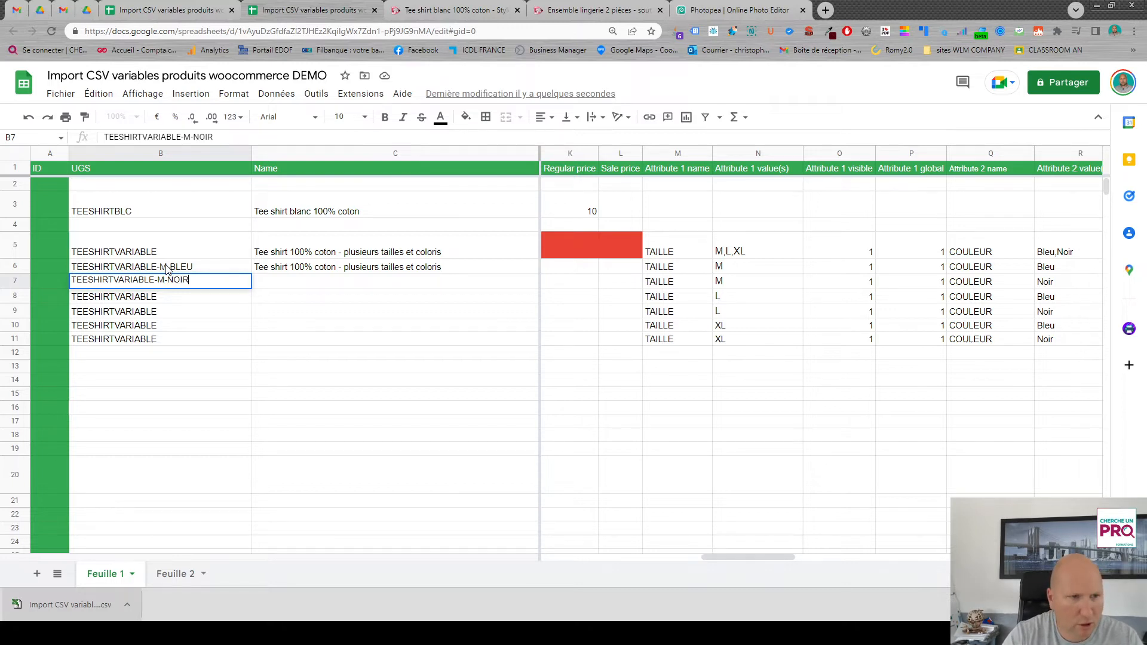
key("Return")
key("Return")
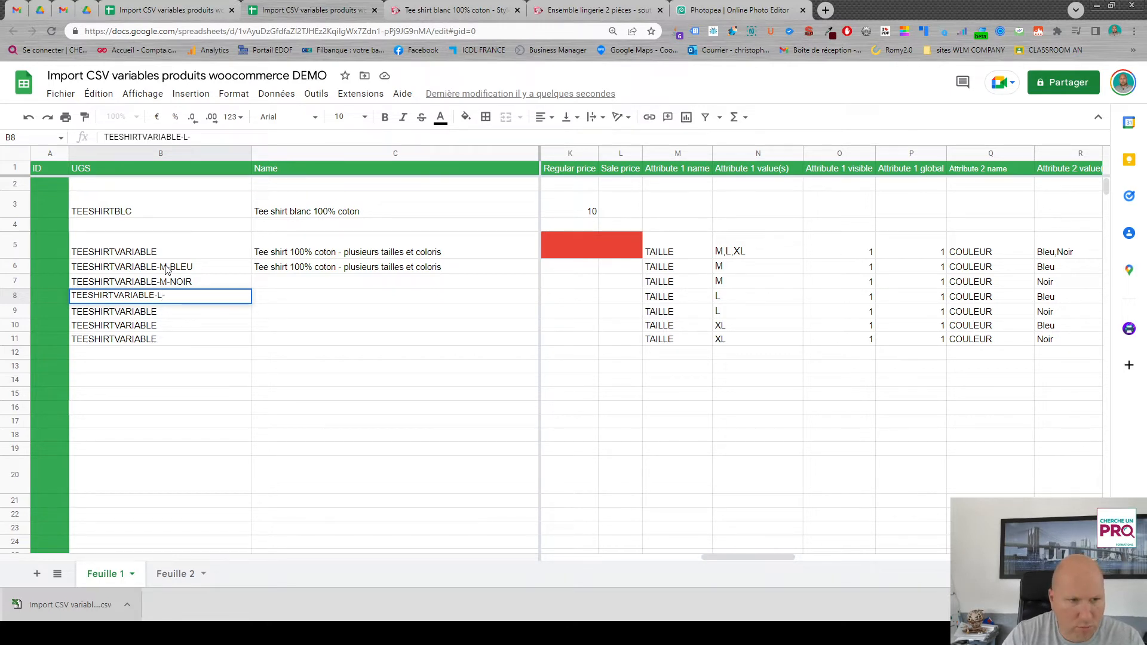
- Set row 8's UGS to TEESHIRTVARIABLE-L-B and shorten rows 6 and 7 to TEESHIRTVARIABLE-M-B and TEESHIRTVARIABLE-M-N
double_click(193, 267)
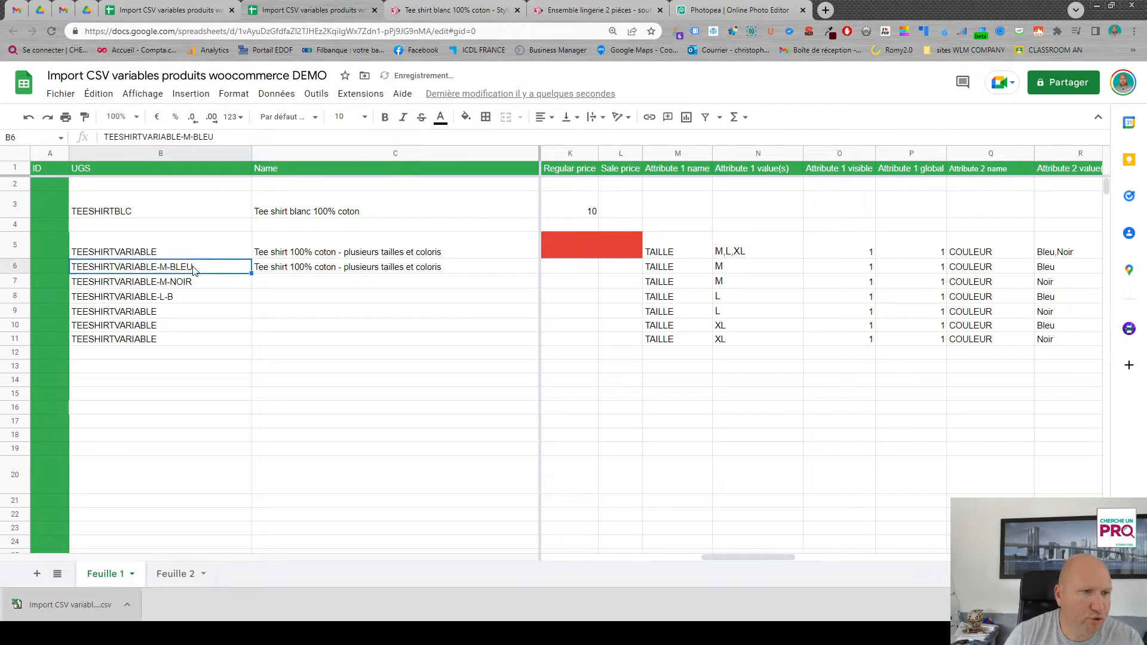
left_click_drag(201, 265, 175, 274)
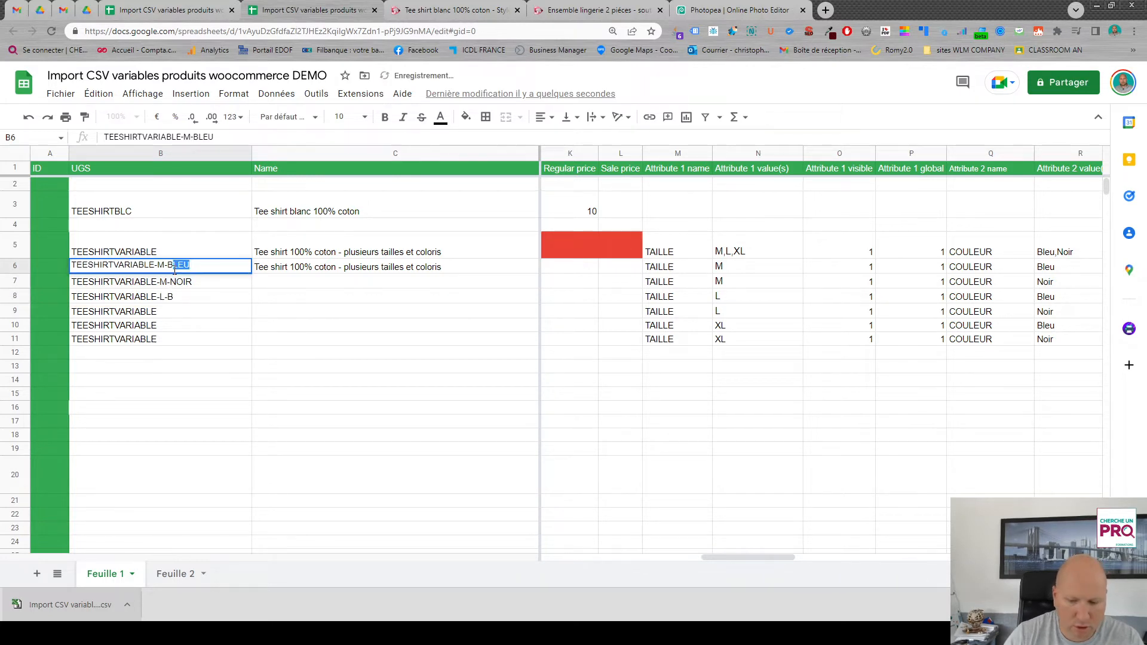
key("BackSpace")
double_click(180, 281)
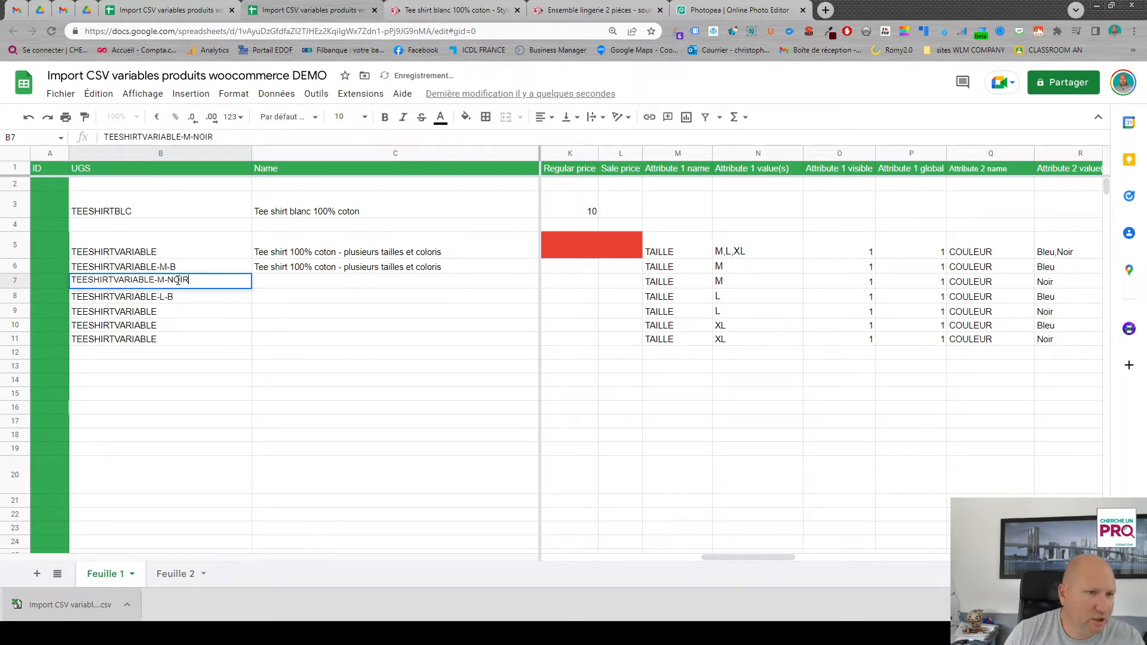
left_click_drag(177, 280, 192, 280)
key("BackSpace")
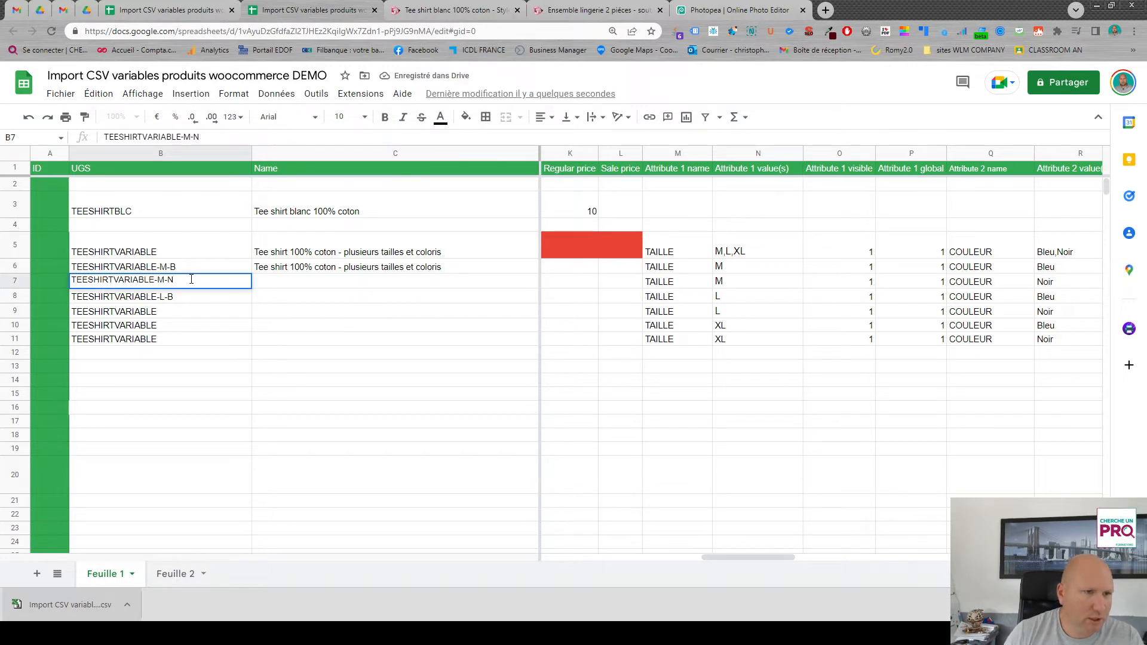
- Set row 9's UGS to TEESHIRTVARIABLE-L-N
left_click(199, 316)
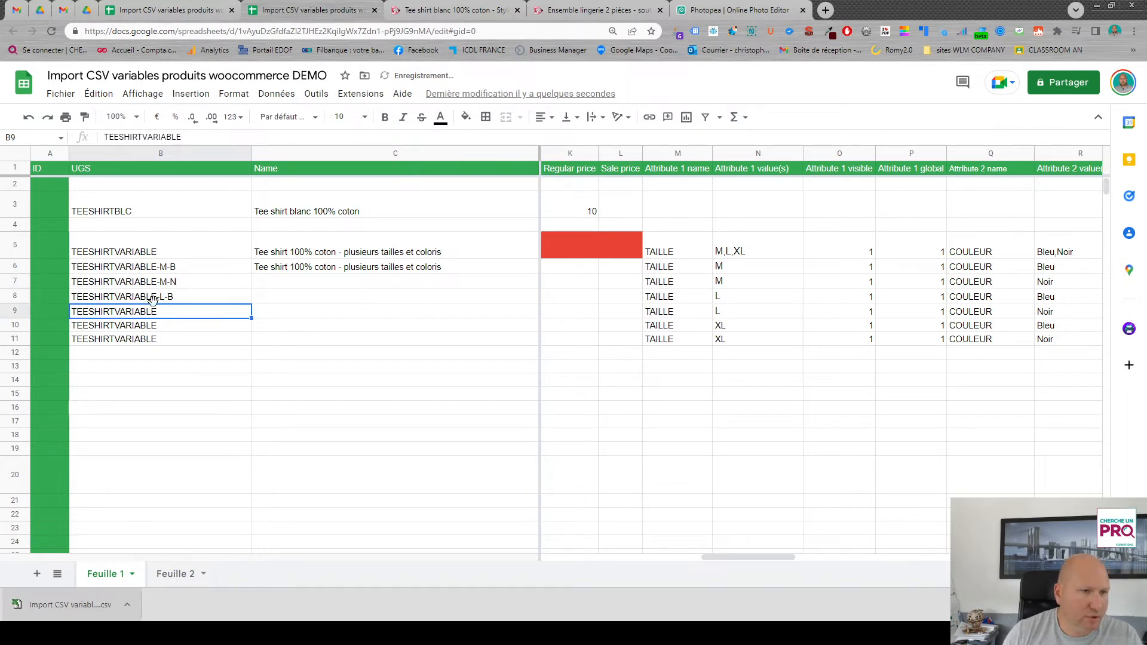
double_click(178, 319)
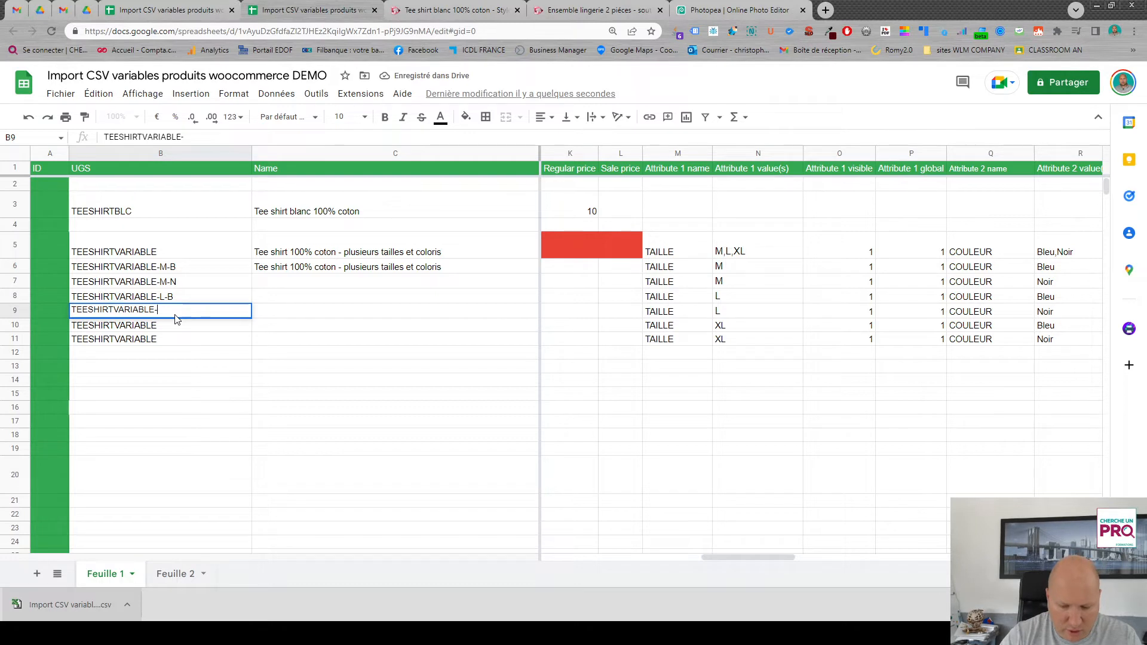
type("-L-N")
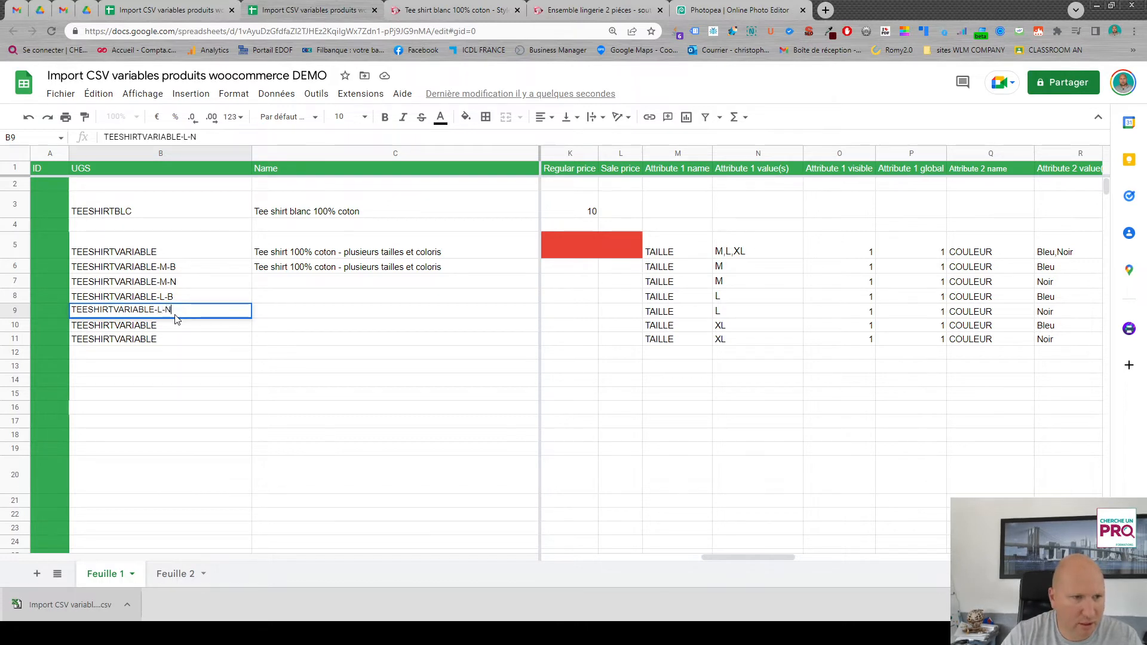
key("Return")
key("Return")
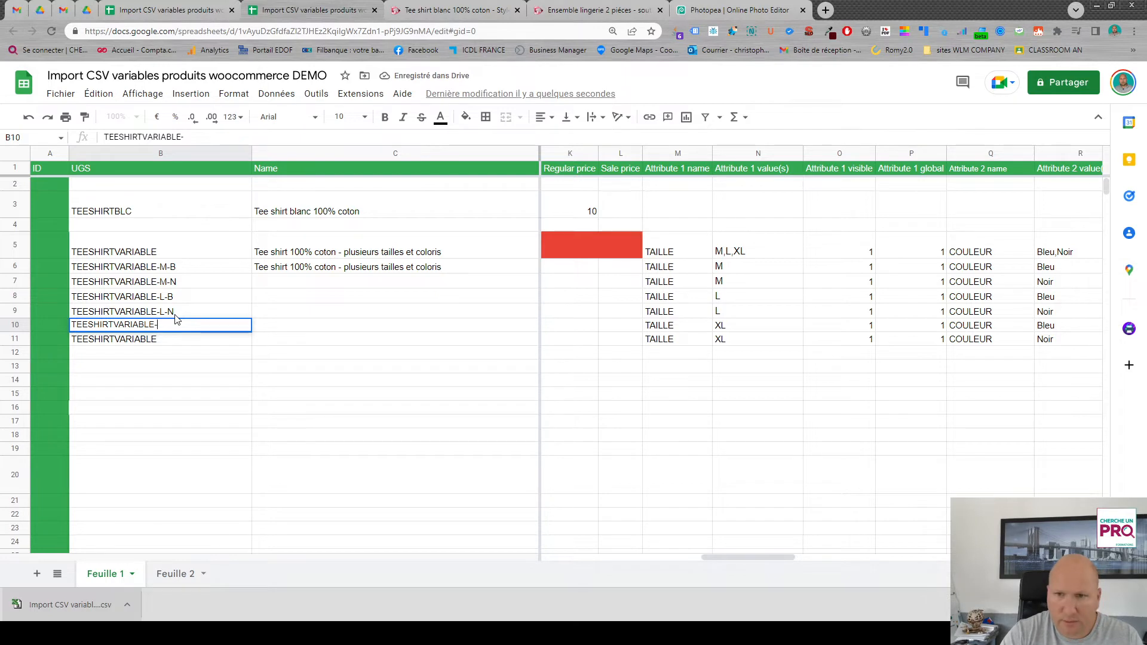
- Extend the UGS codes to TEESHIRTVARIABLE-XL-B in row 10 and TEESHIRTVARIABLE-XL-N in row 11
type("-XL-B")
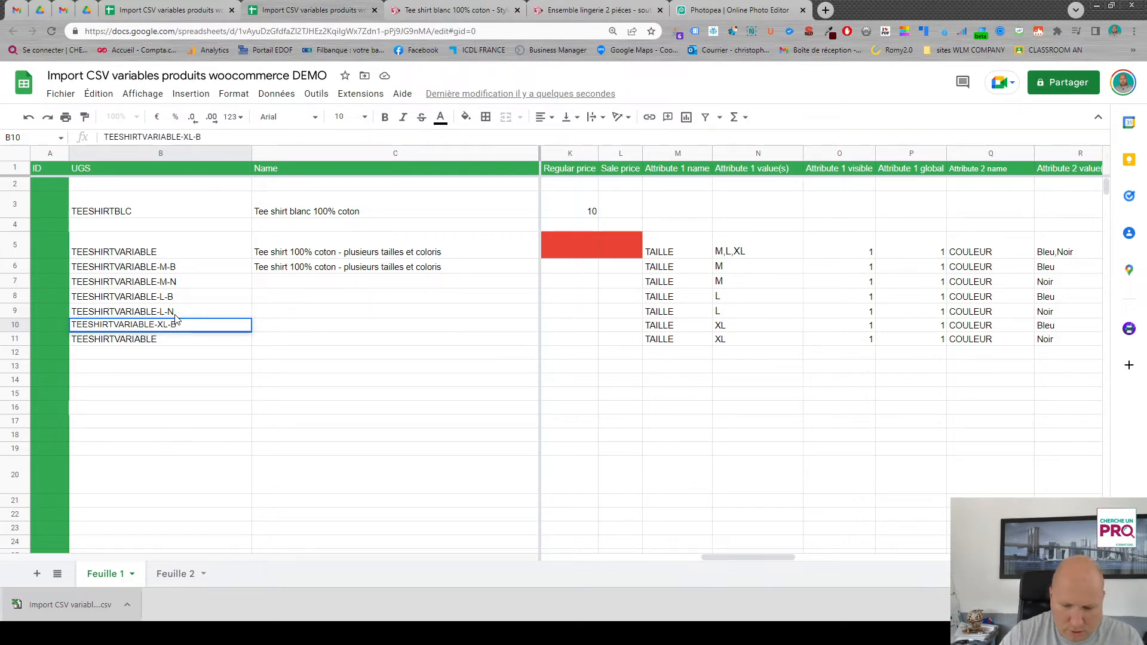
key("Return")
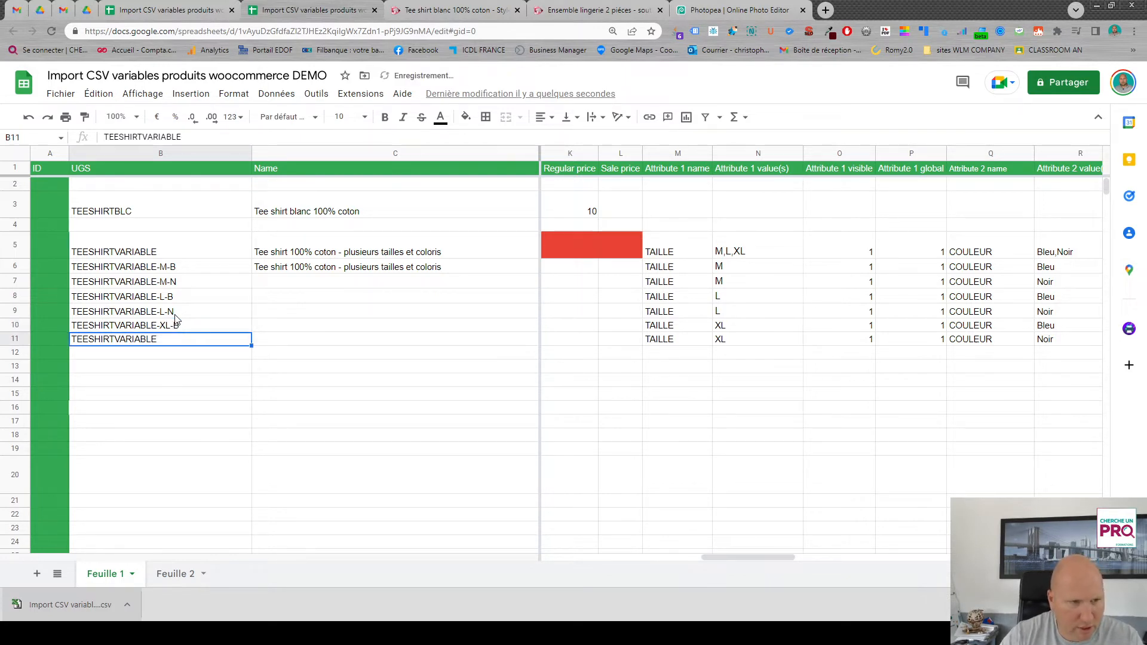
key("Return")
type("-")
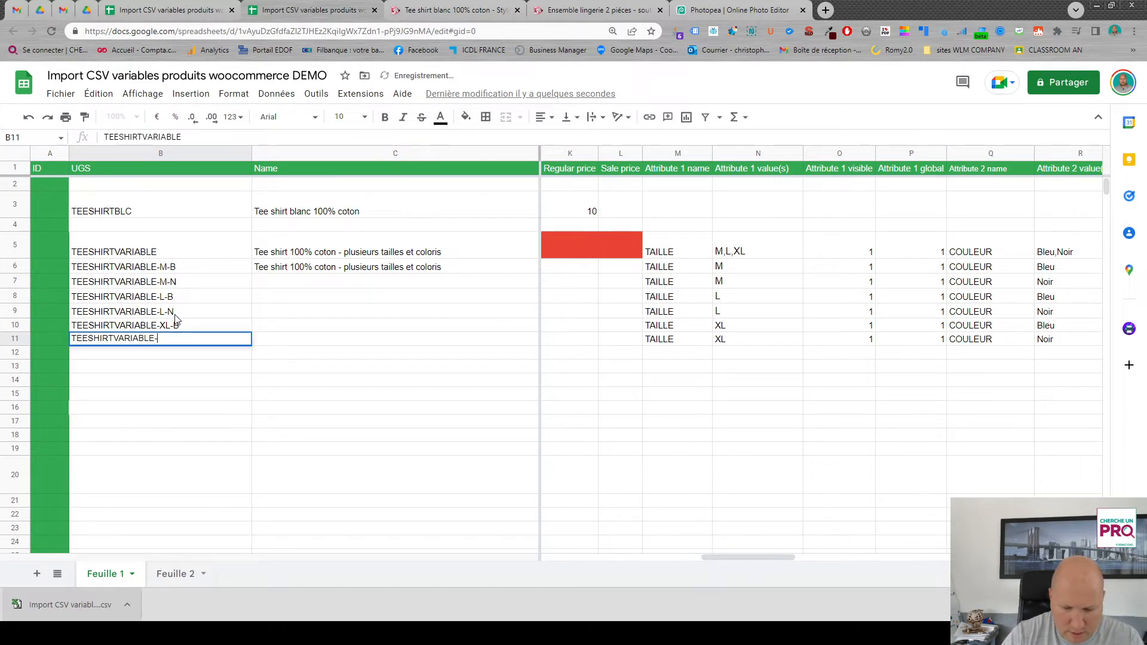
type("XL")
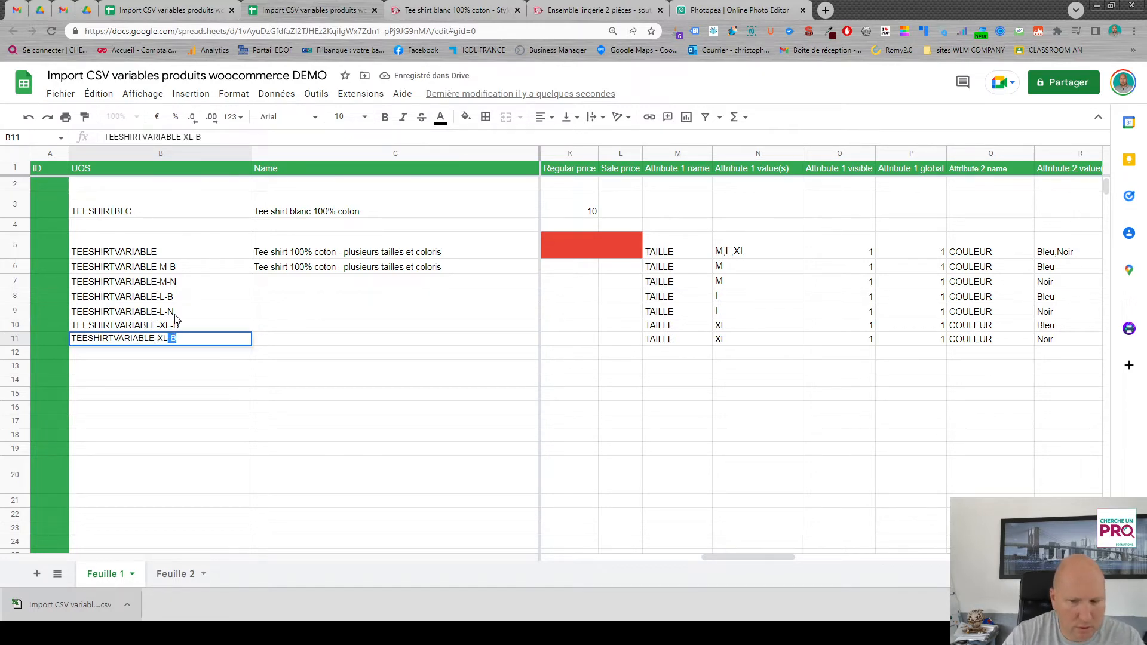
type("-N")
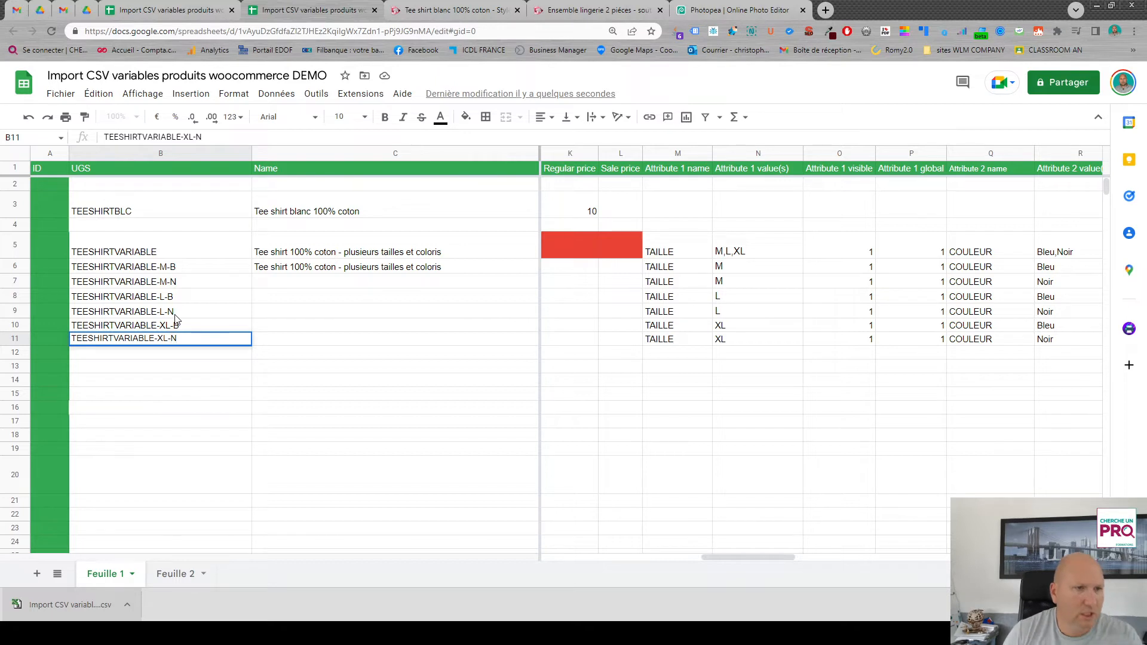
- Fill the name "Tee shirt 100% coton - plusieurs tailles et coloris" from row 6 down through row 11
left_click(285, 326)
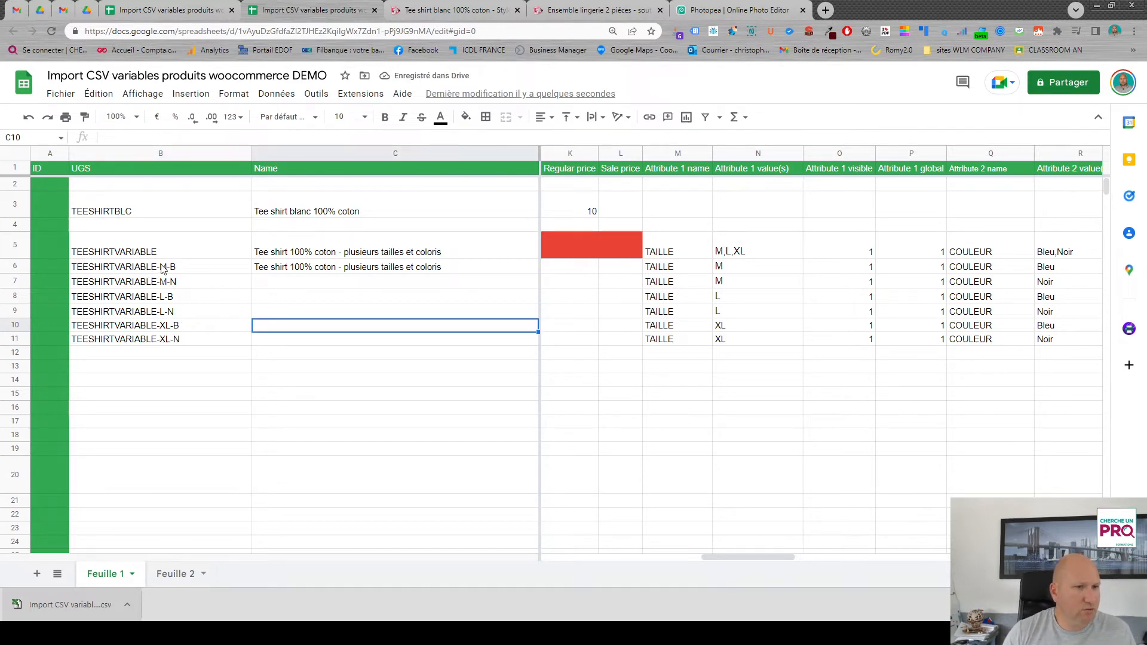
left_click(460, 272)
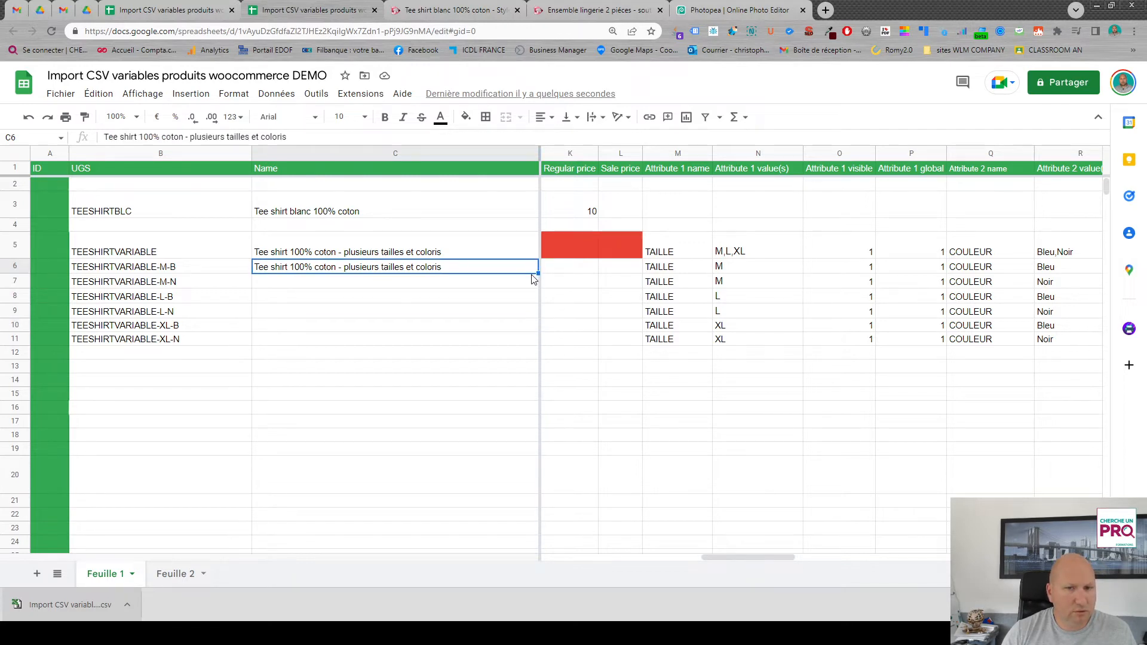
scroll(536, 275, "left", 5)
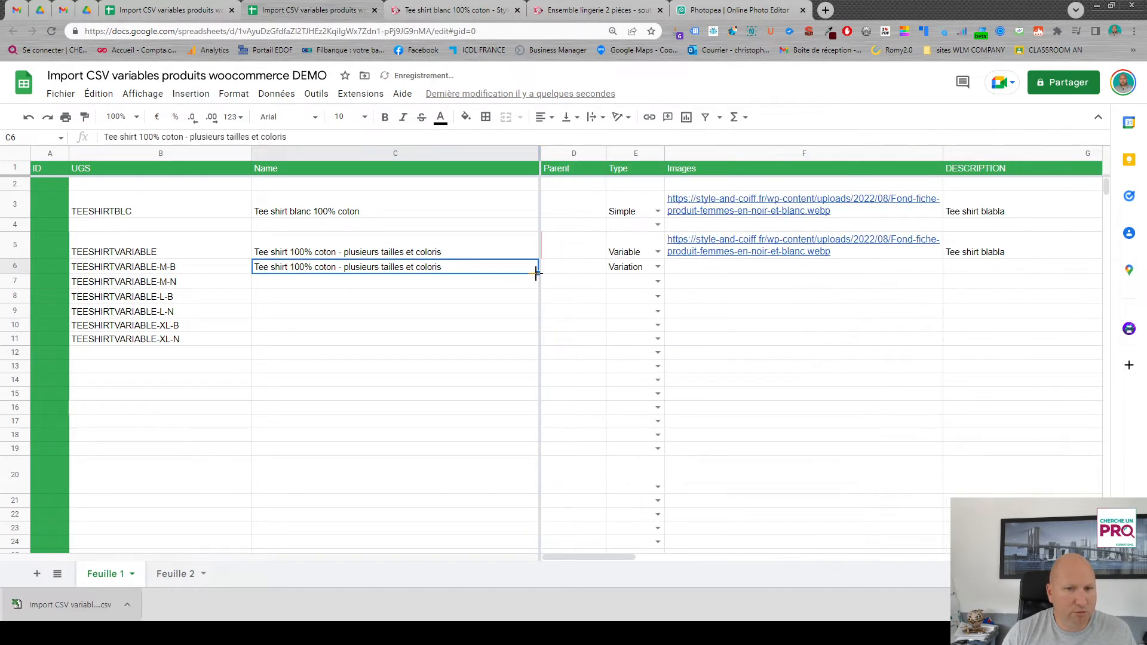
left_click_drag(536, 274, 536, 342)
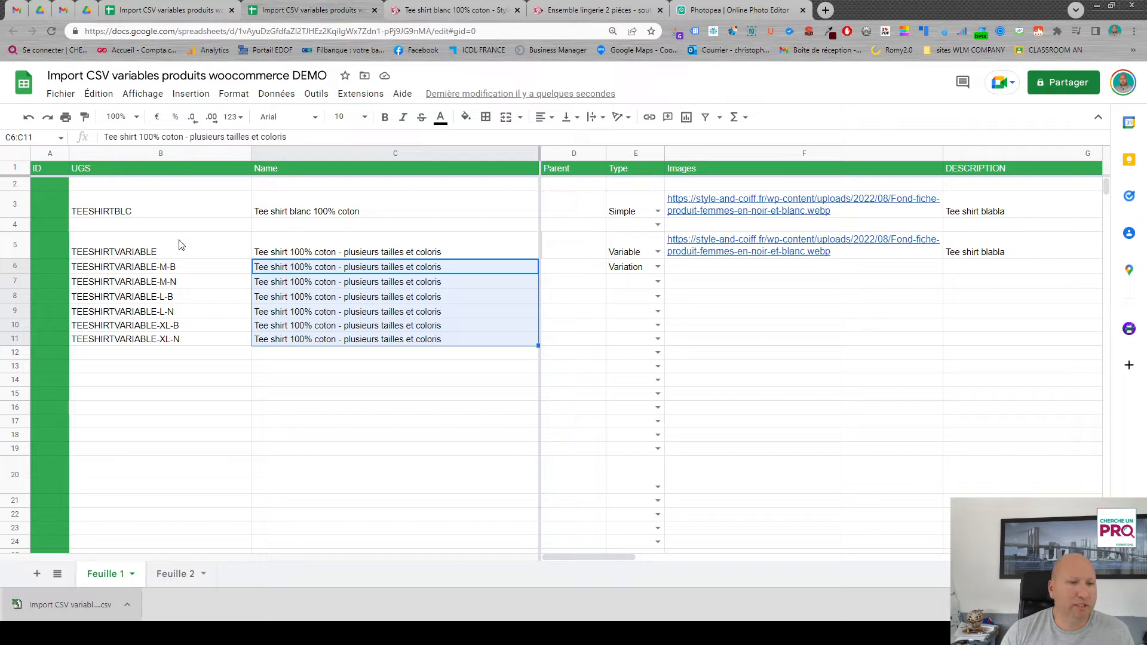
- Copy the TEESHIRTVARIABLE code into the Parent column for rows 6 to 11 and widen that column to fit the code
left_click(136, 251)
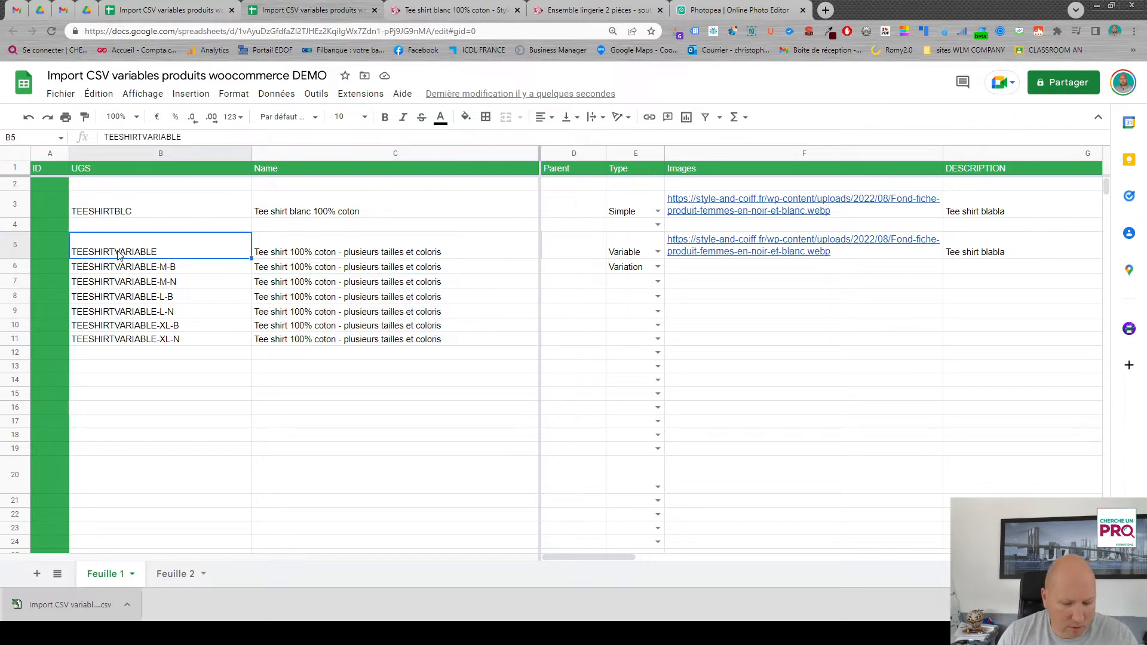
key("ctrl+c")
left_click(557, 285)
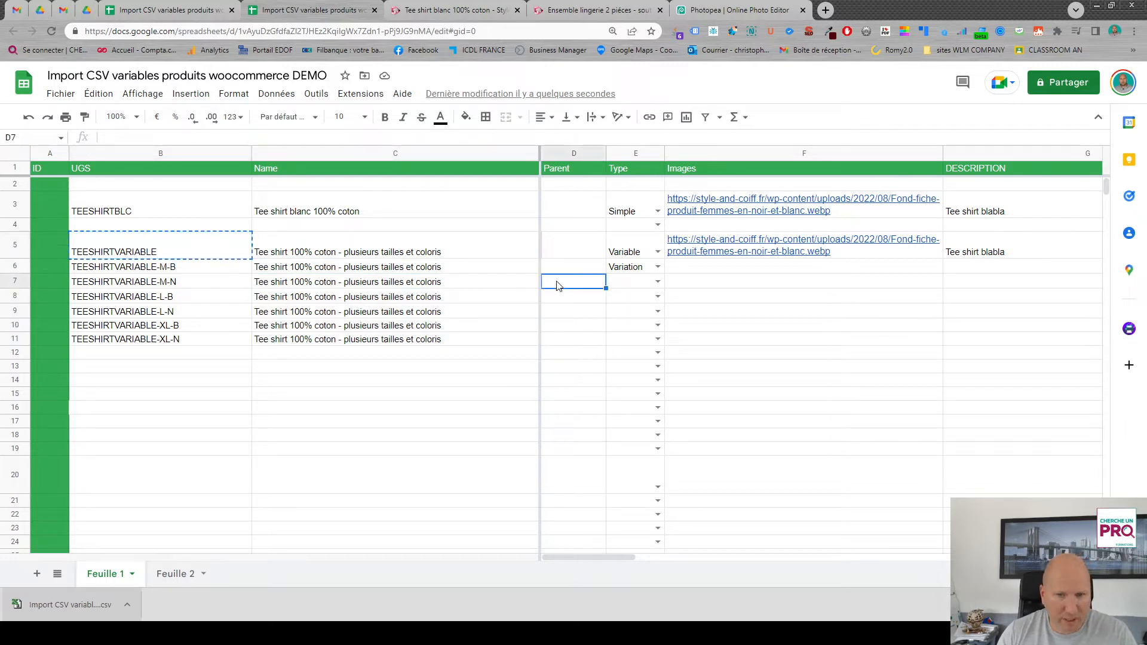
left_click(561, 271)
key("ctrl+v")
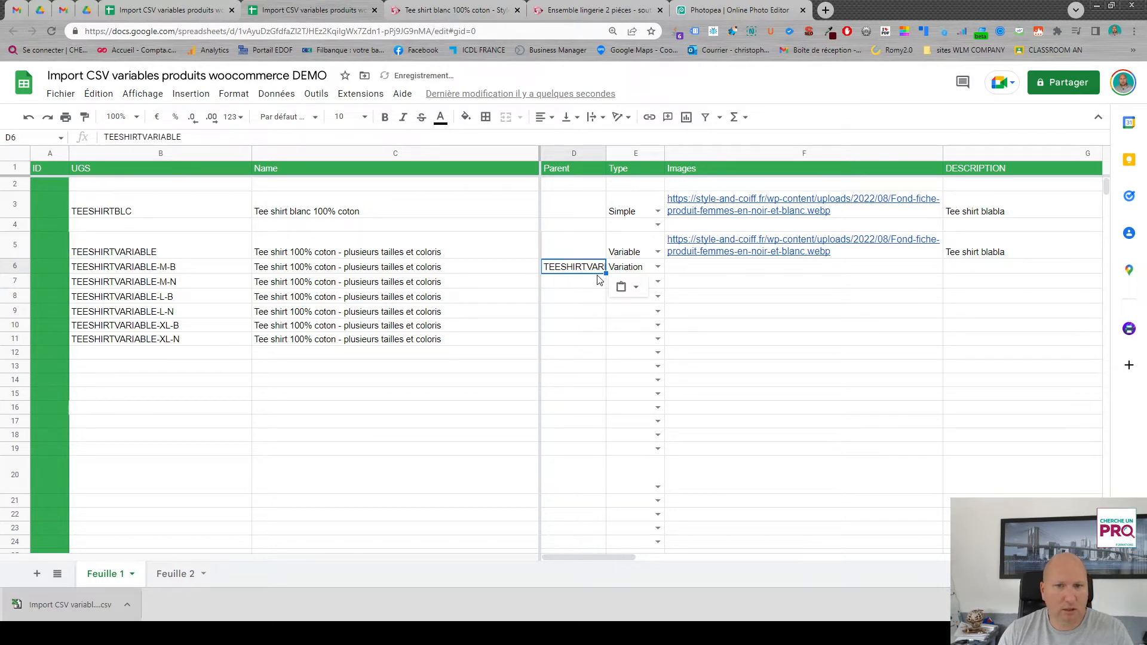
left_click_drag(605, 273, 604, 339)
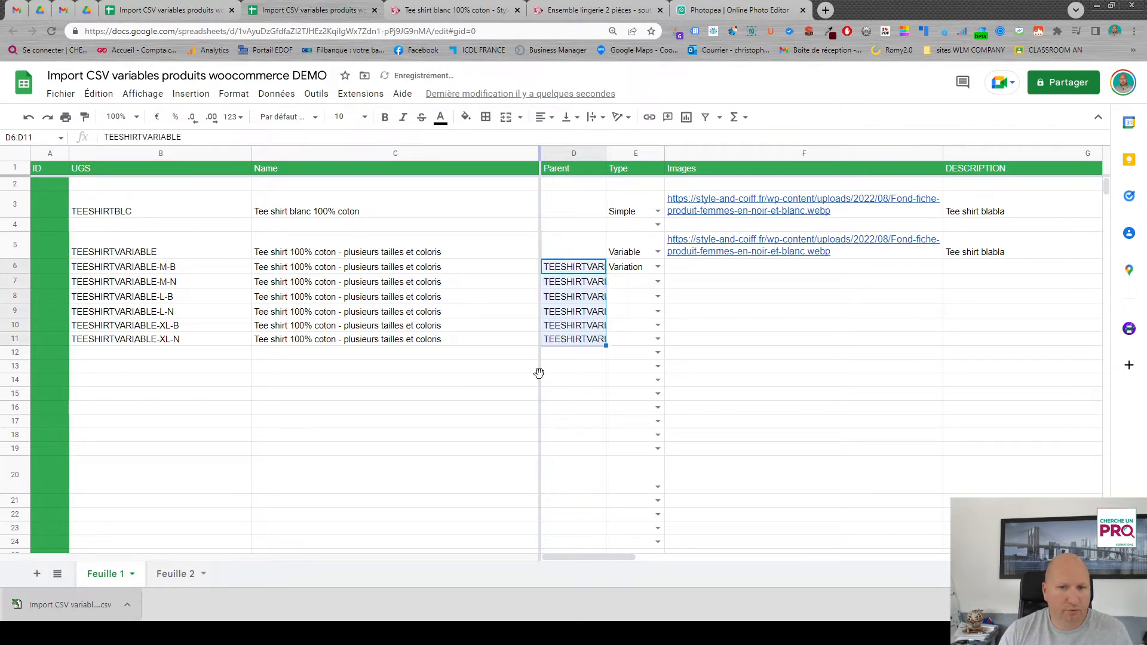
left_click_drag(607, 150, 631, 151)
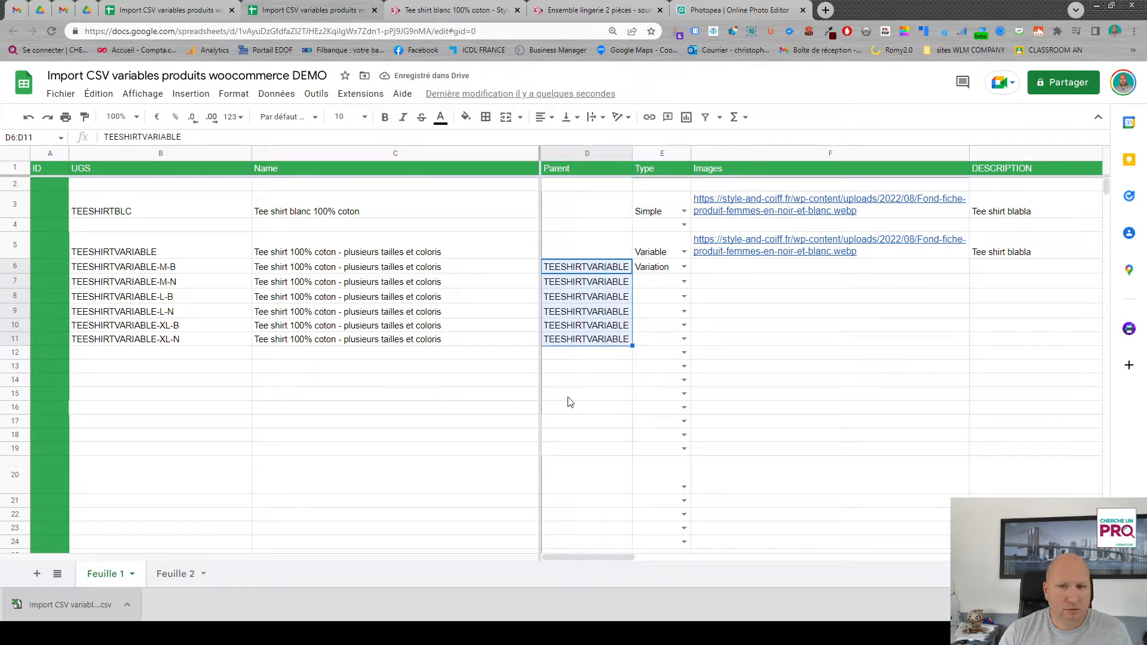
- Fill the Variation type from row 6 down through row 11
left_click(677, 267)
left_click_drag(691, 273, 690, 341)
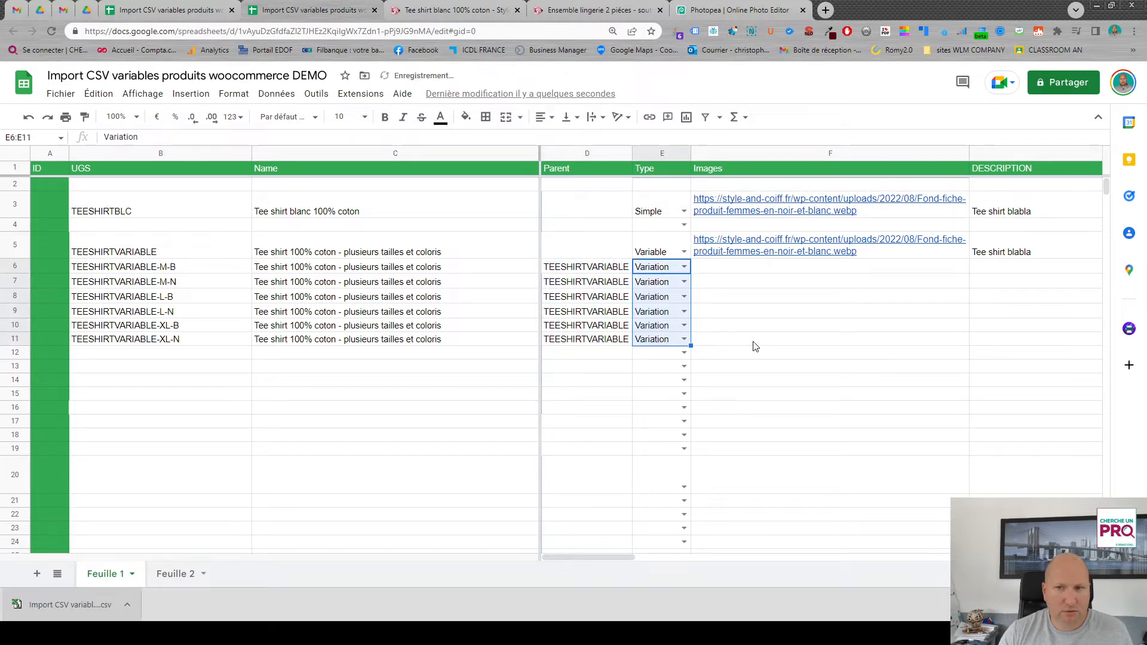
left_click(903, 249)
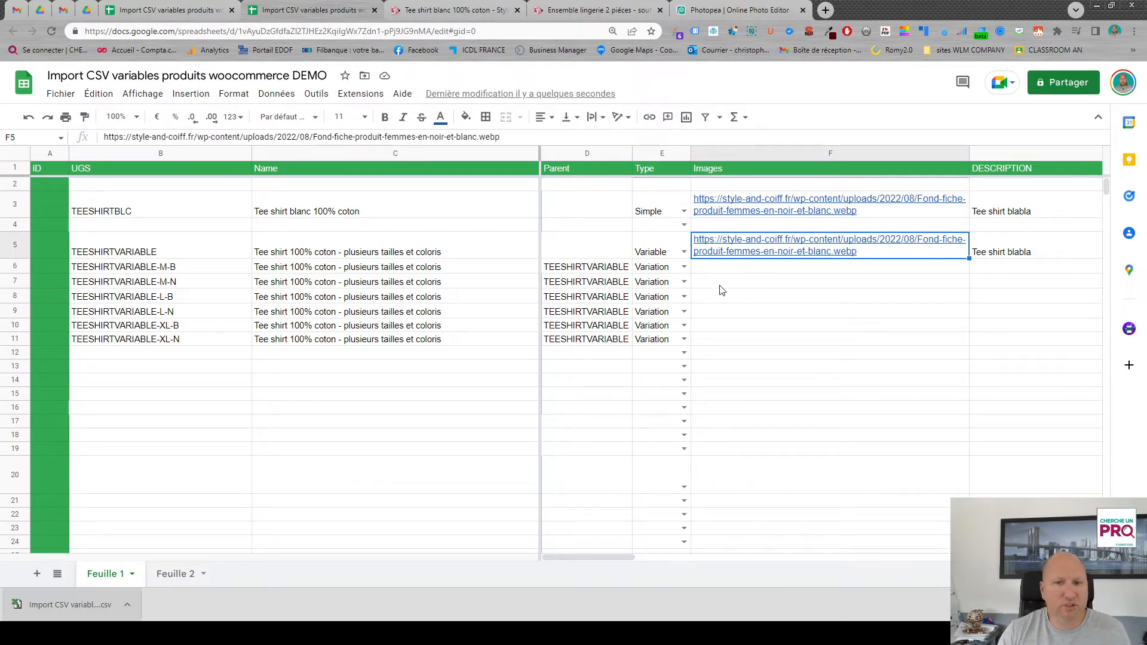
- In the site's WordPress media library, copy the file URL of the blue colour image couleur-bleu-1.jpg
left_click(456, 13)
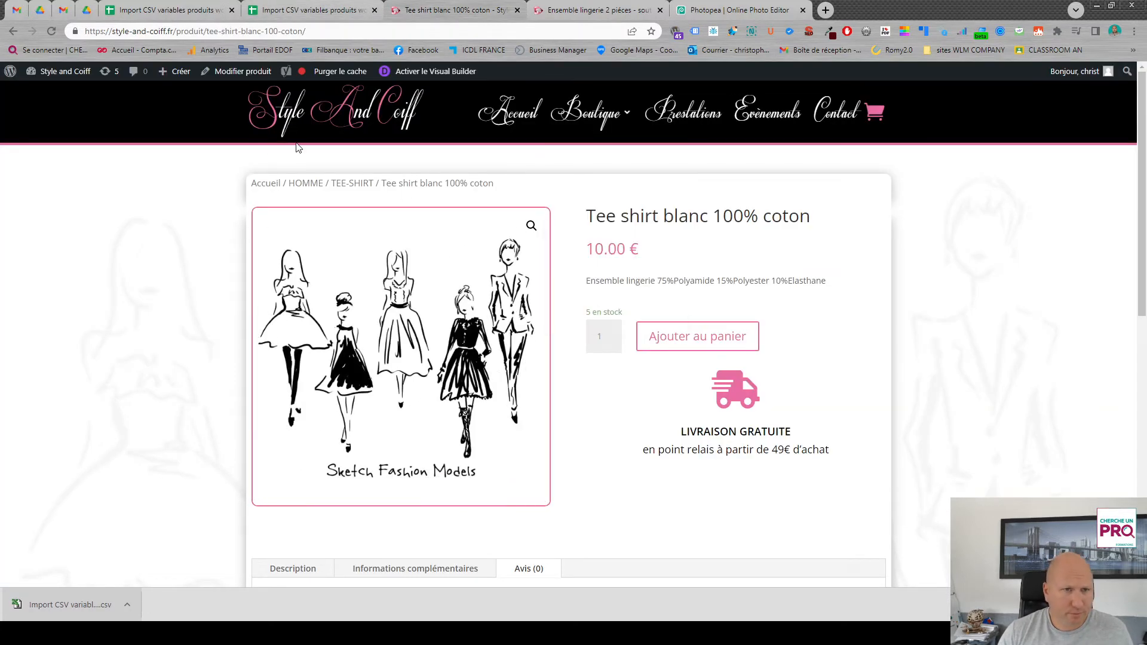
left_click(65, 71)
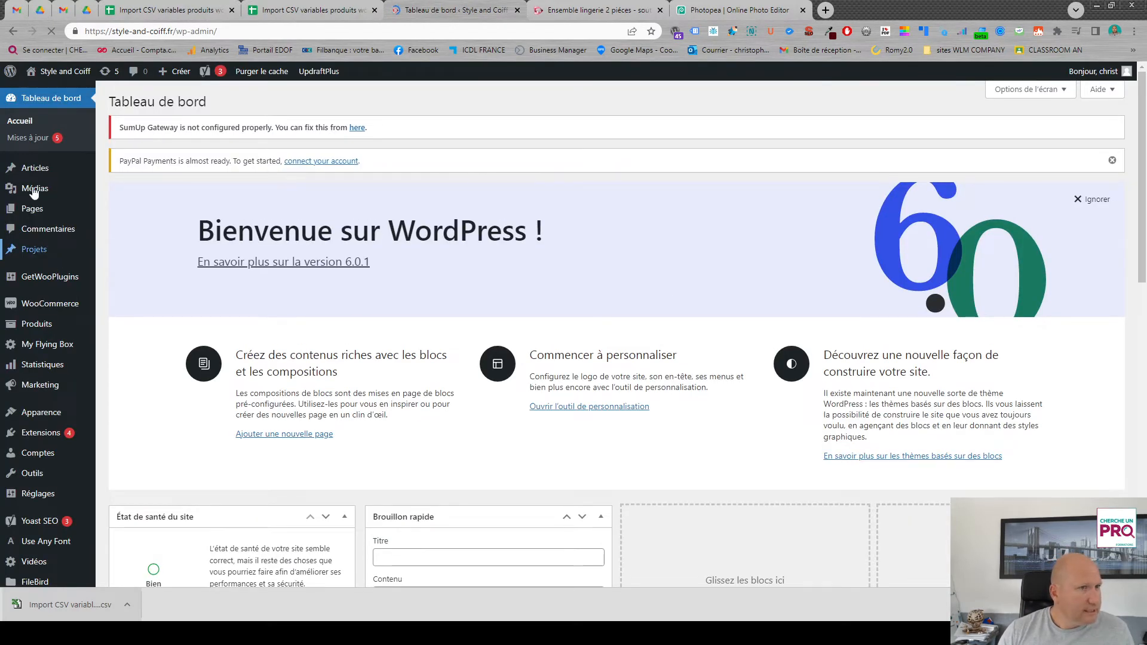
mouse_move(34, 192)
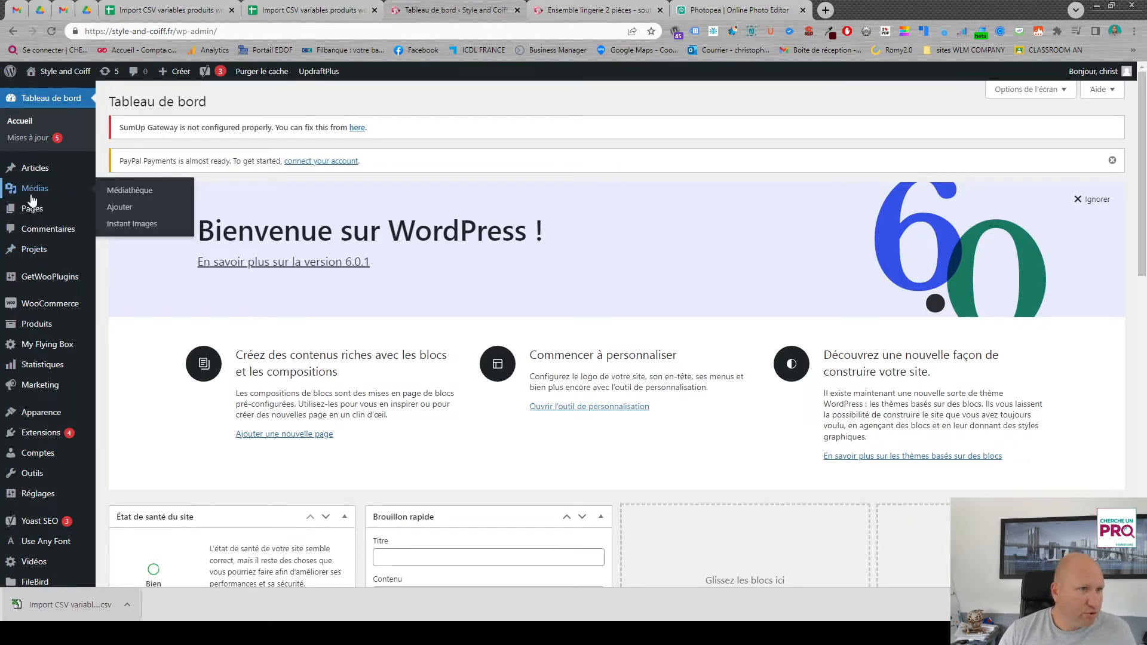
left_click(40, 189)
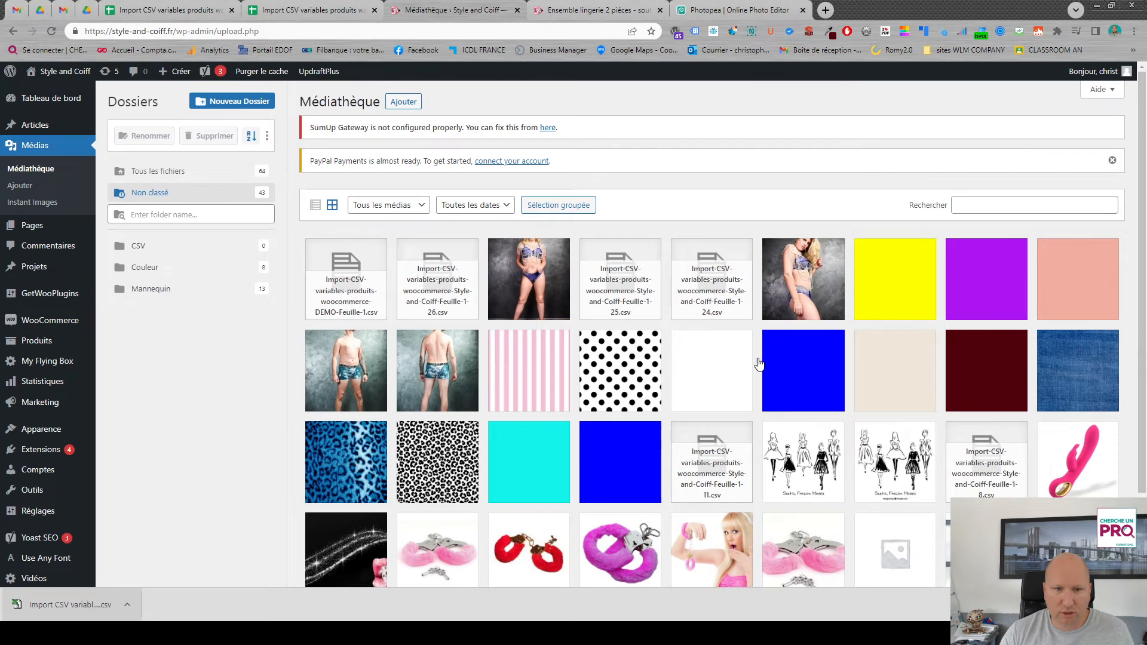
left_click(789, 371)
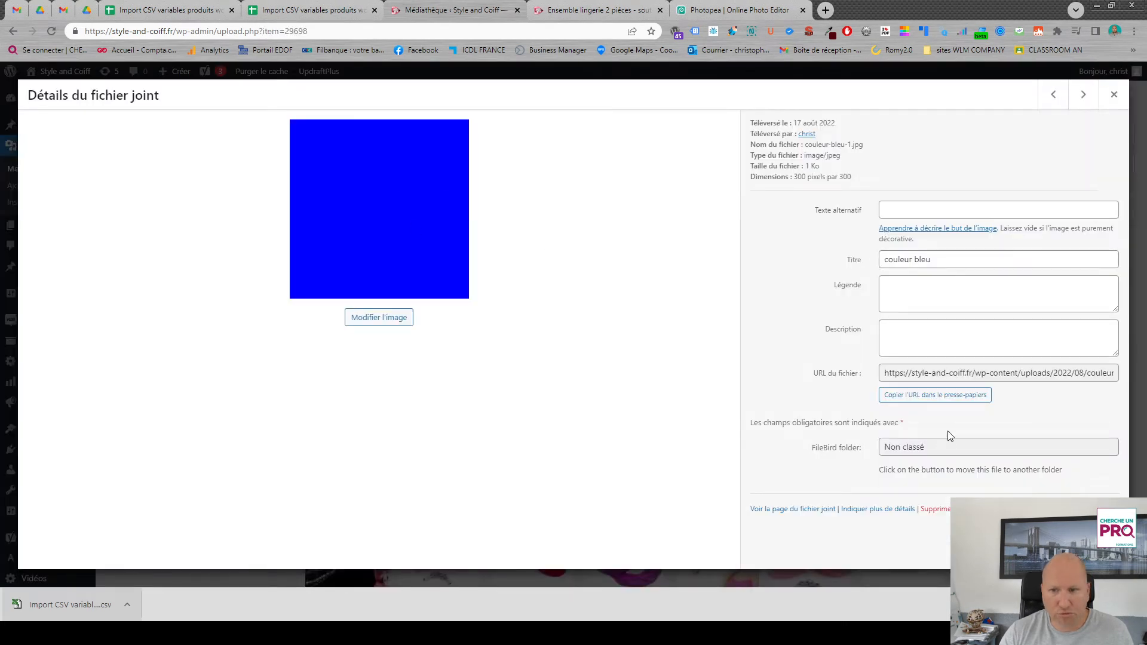
left_click(930, 395)
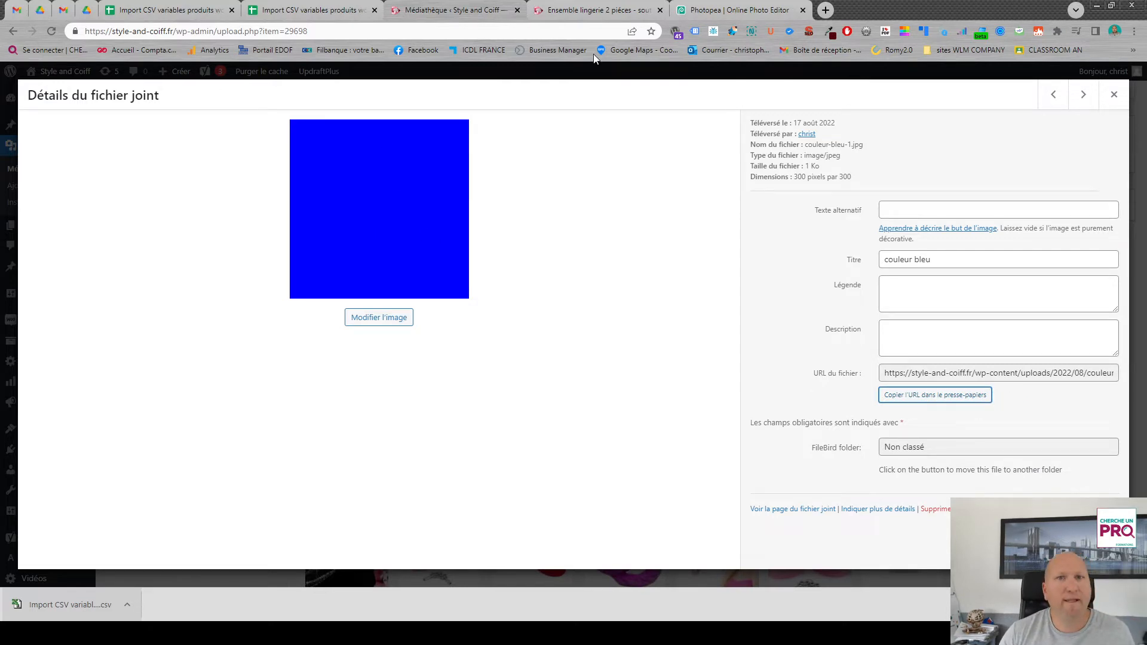
- Back in the Google Sheets template, paste the couleur-bleu-1.jpg URL as the image of the blue variations in rows 6, 8 and 10
left_click(342, 12)
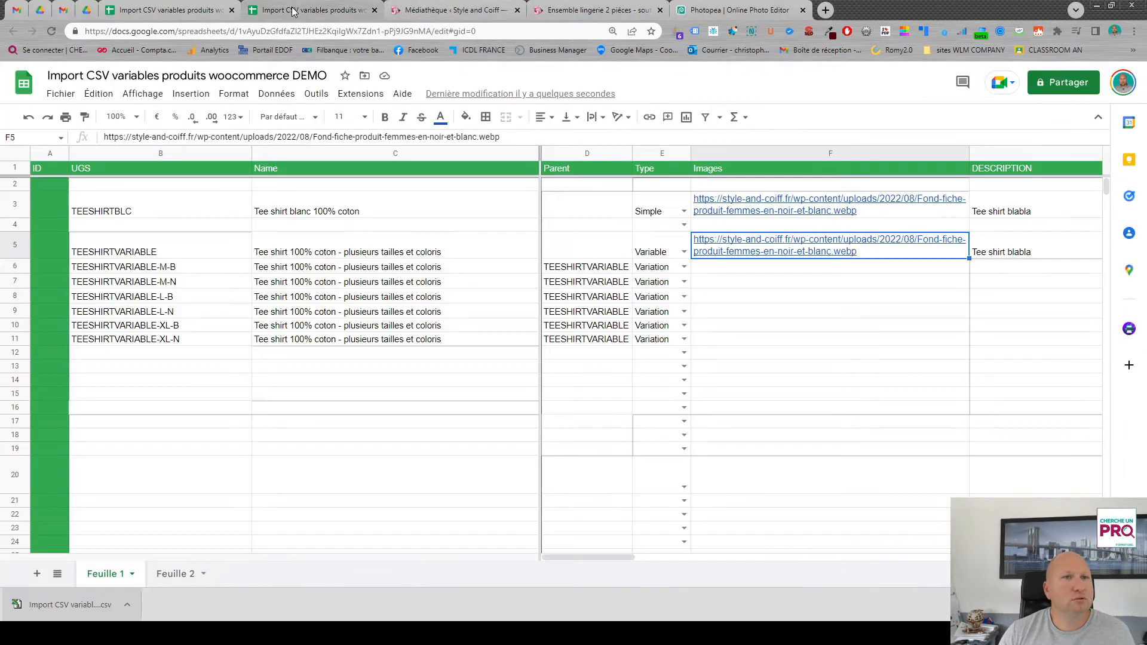
left_click(739, 270)
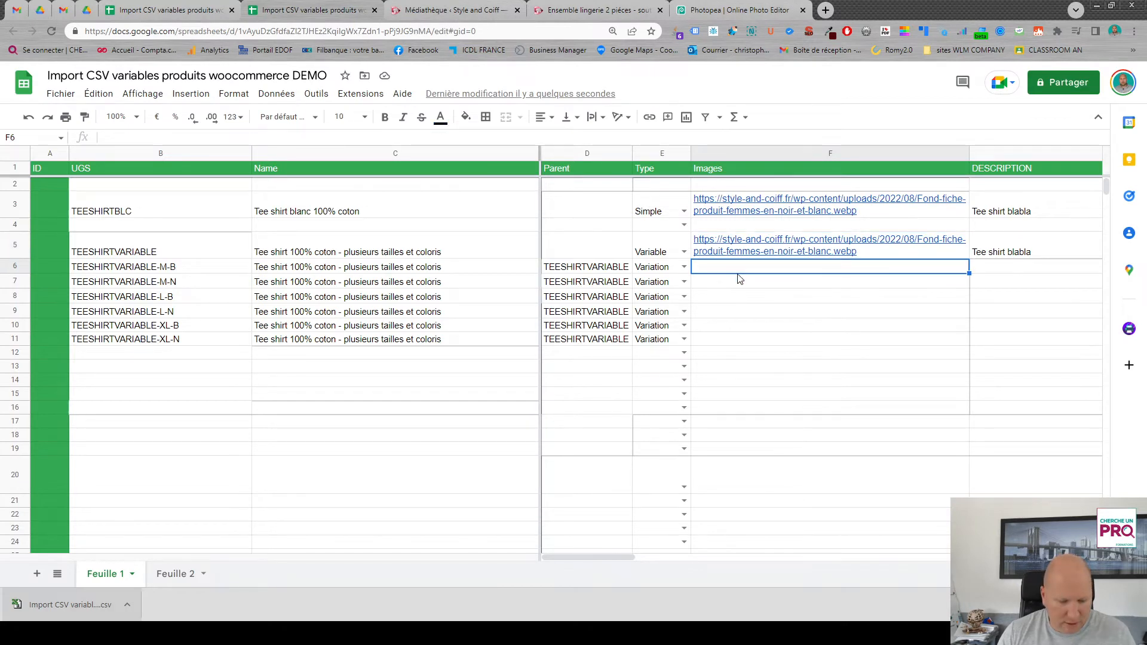
key("ctrl+v")
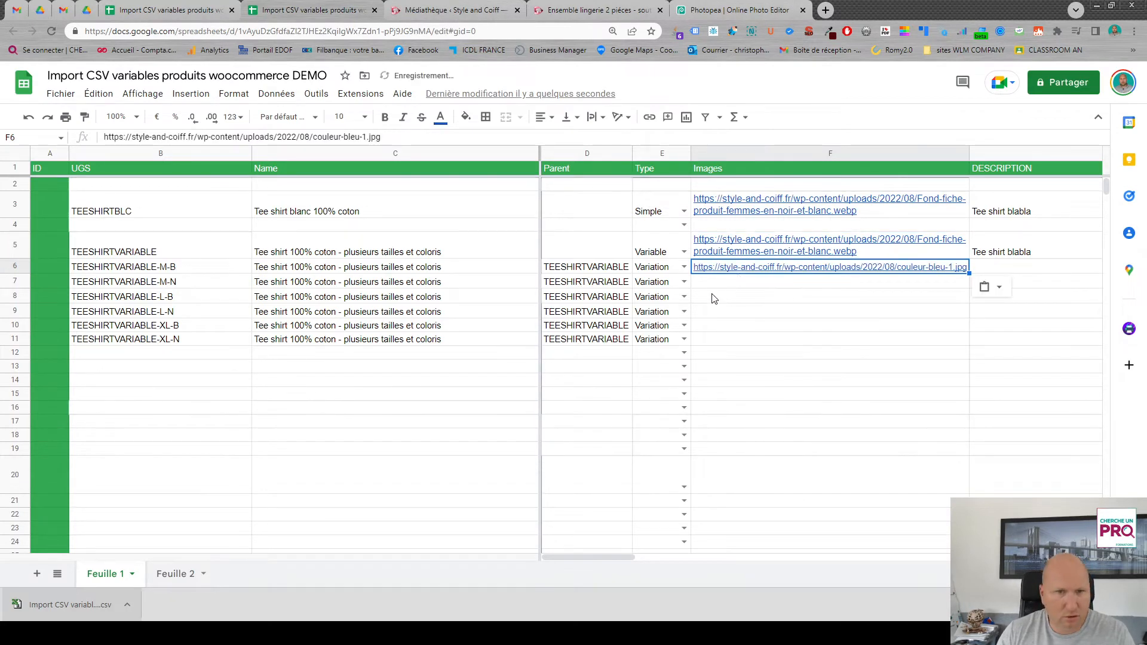
left_click(722, 299)
key("ctrl+v")
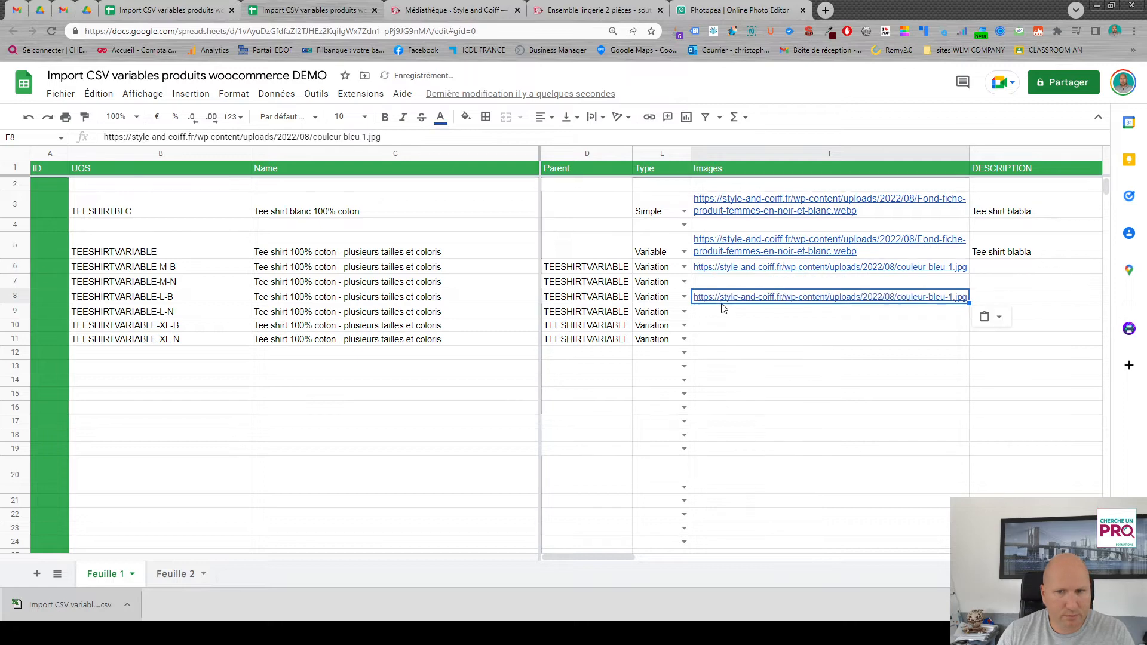
left_click(717, 330)
key("ctrl+v")
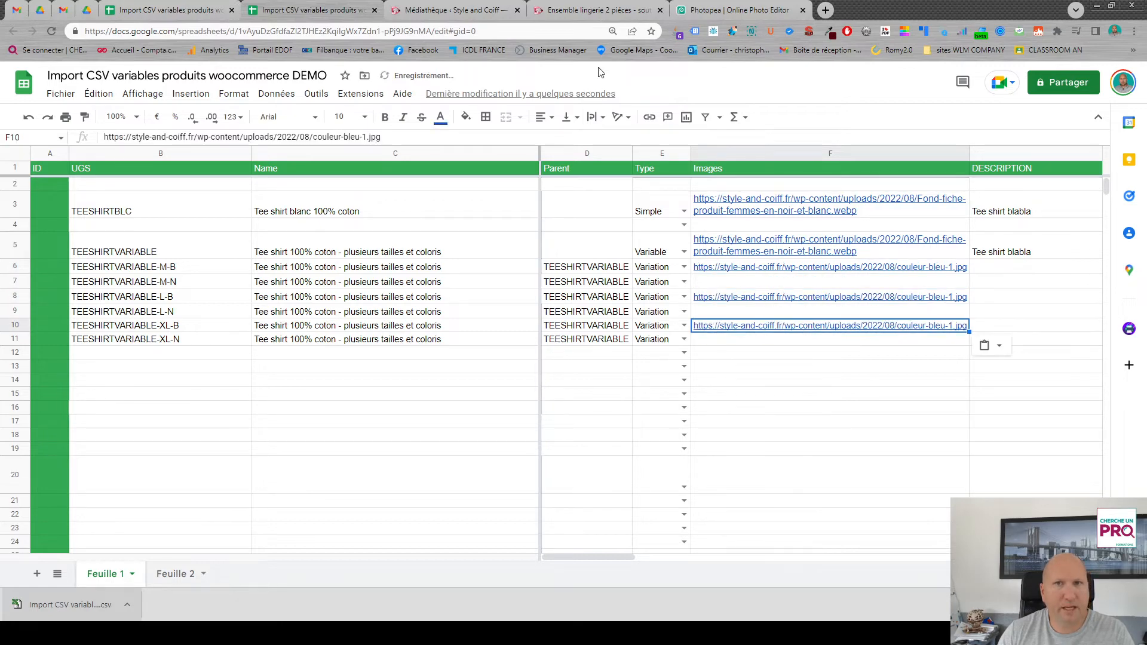
- In the site's WordPress media library, copy the file URL of the black image Accueil2-1.jpg
left_click(426, 13)
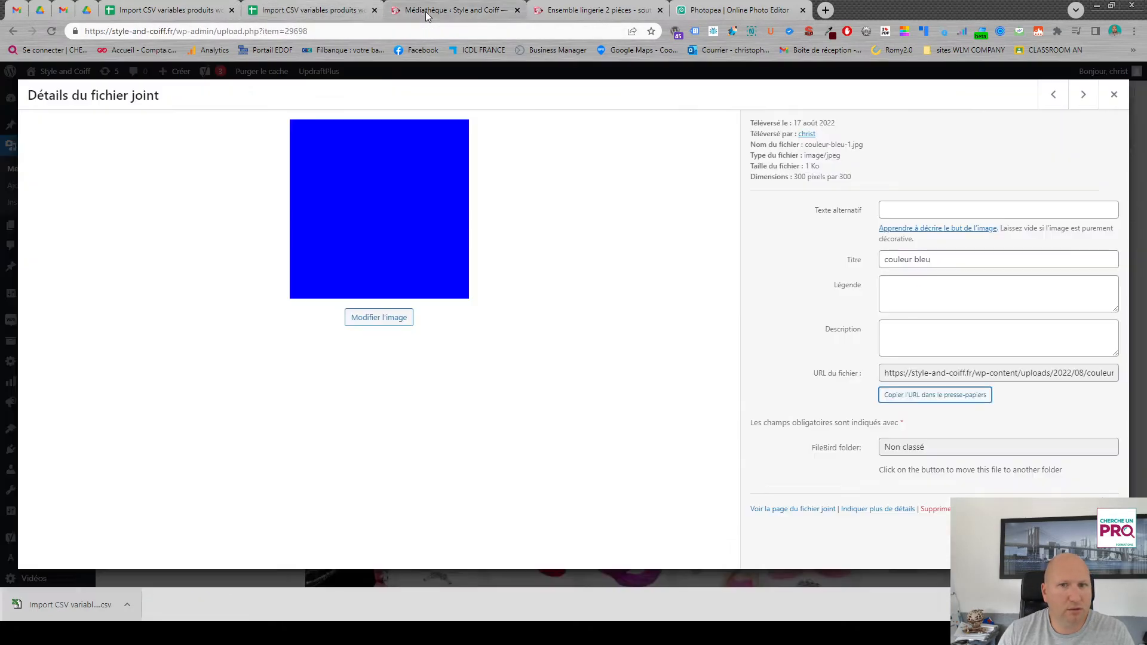
left_click(1114, 94)
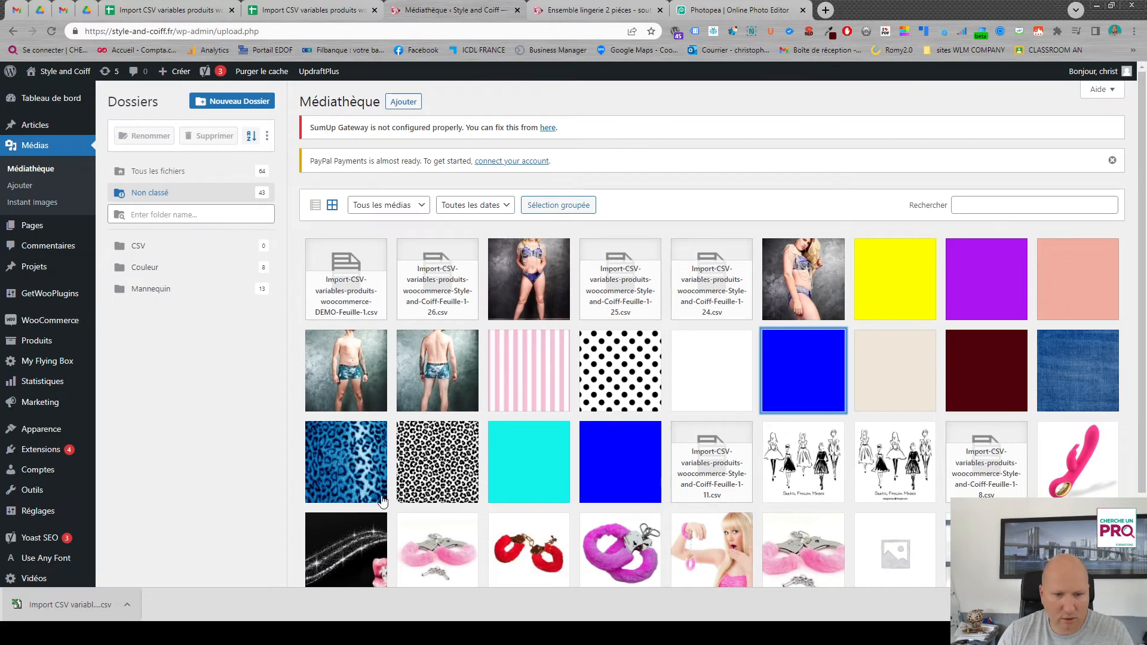
scroll(941, 447, "down", 2)
scroll(984, 440, "up", 2)
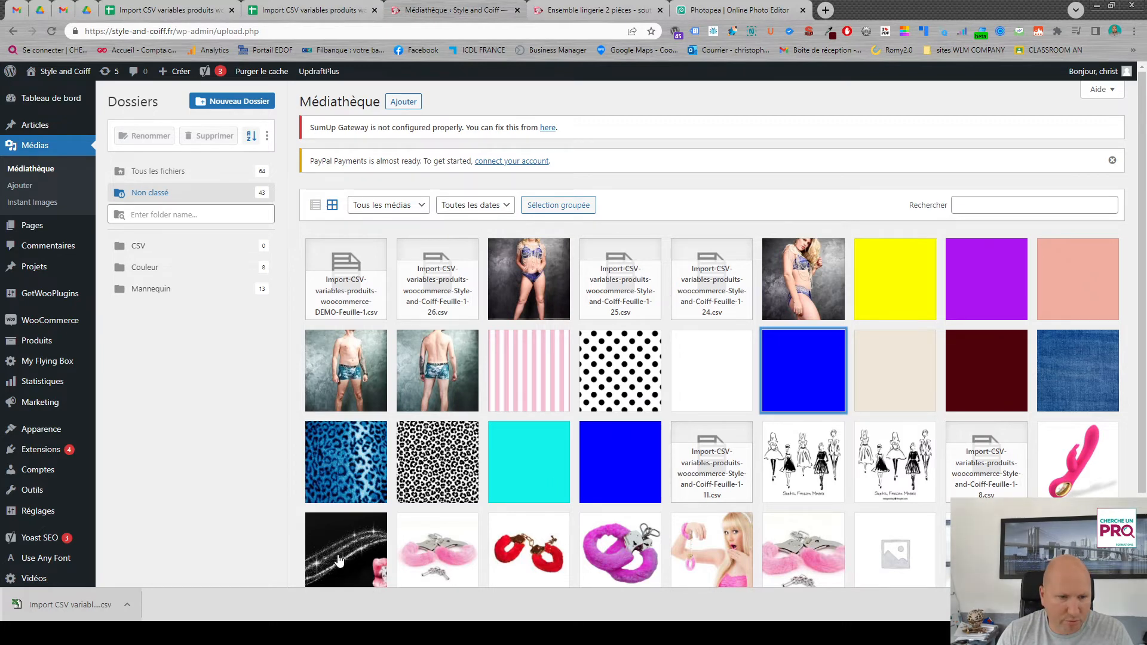
left_click(324, 535)
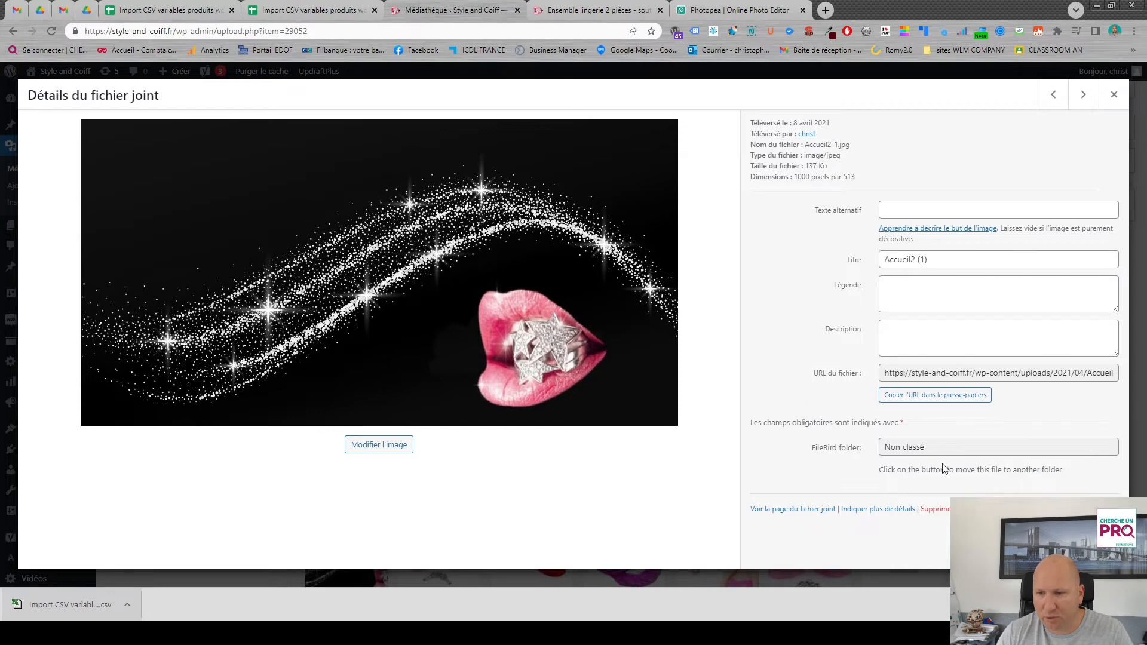
left_click(935, 395)
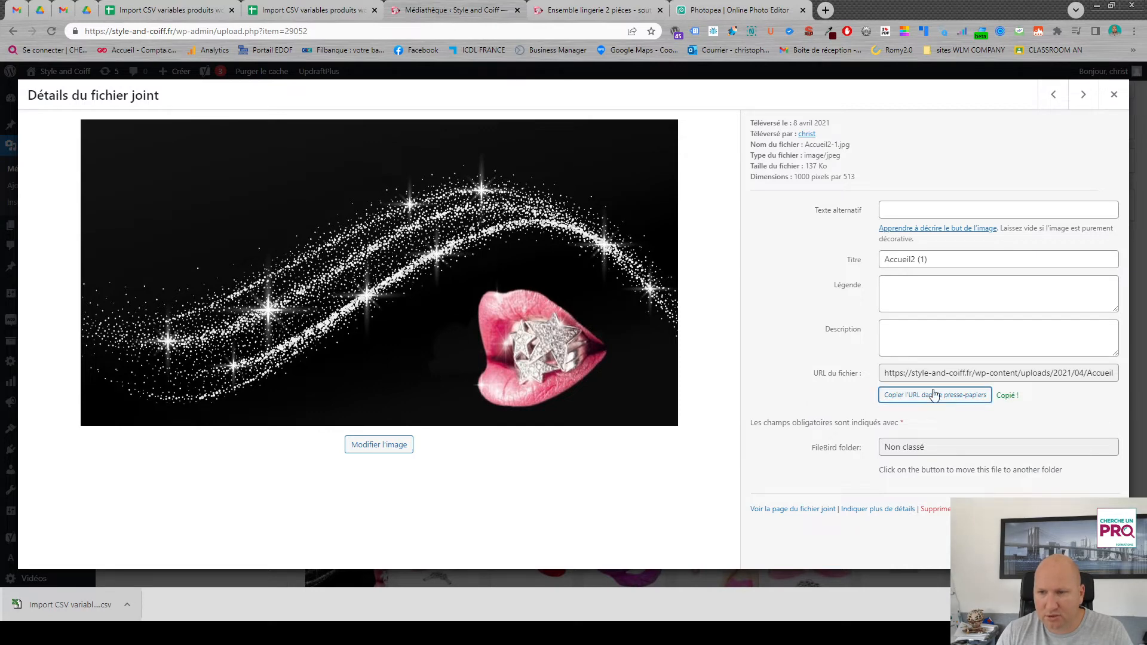
left_click(1109, 99)
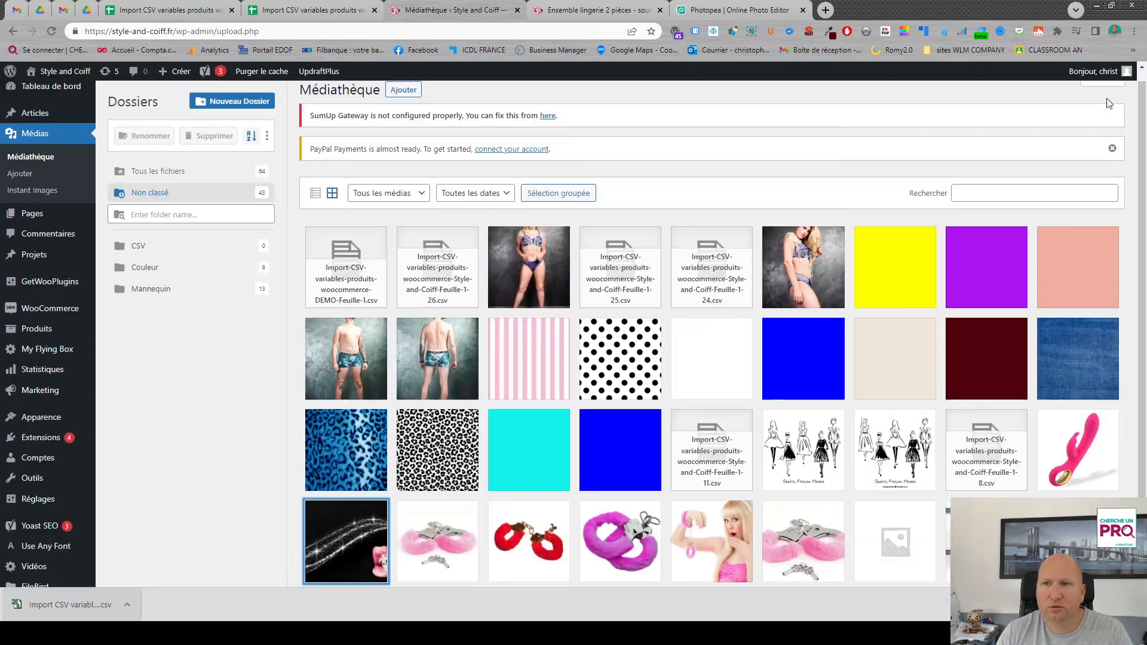
- Back in the Google Sheets template, paste the Accueil2-1.jpg URL as the image of the black variations in rows 7, 9 and 11
left_click(378, 14)
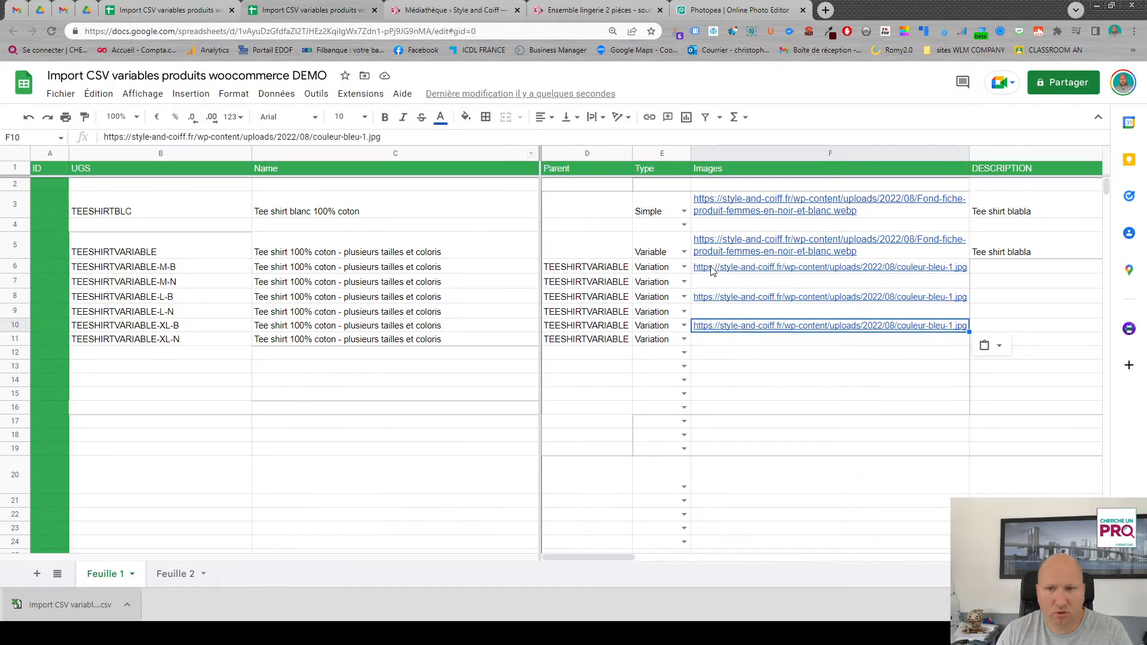
left_click(730, 282)
type("https://style-and-coiff.fr/wp-content/uploads/2021/04/Accueil2-1.jpg")
left_click(729, 311)
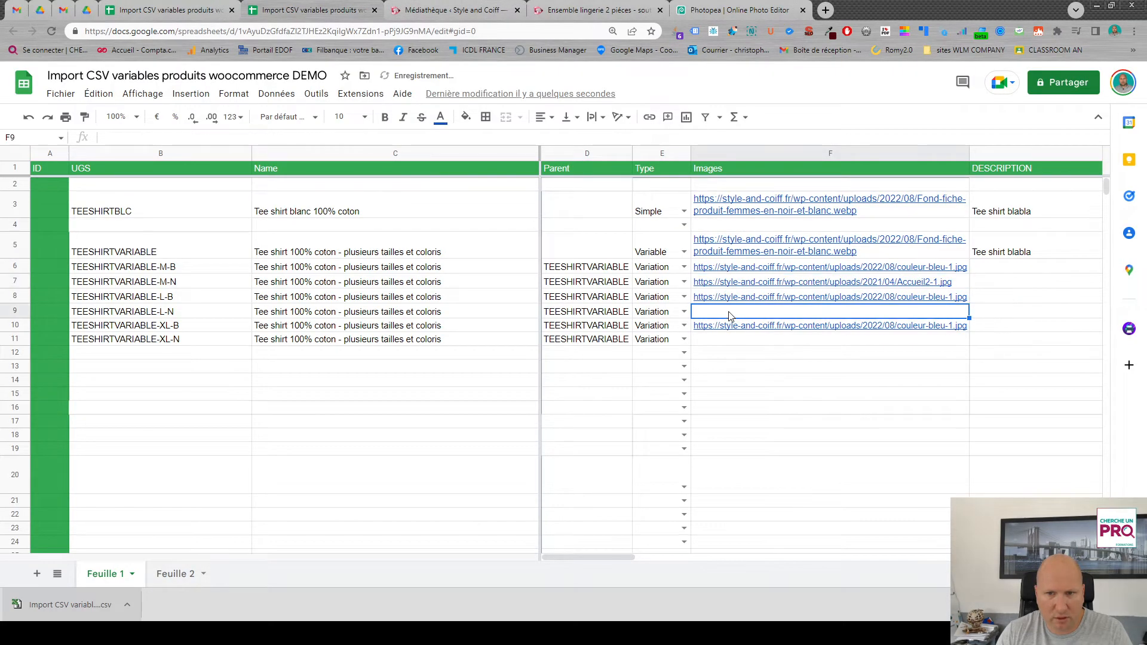
type("https://style-and-coiff.fr/wp-content/uploads/2021/04/Accueil2-1.jpg")
left_click(731, 340)
type("https://style-and-coiff.fr/wp-content/uploads/2021/04/Accueil2-1.jpg")
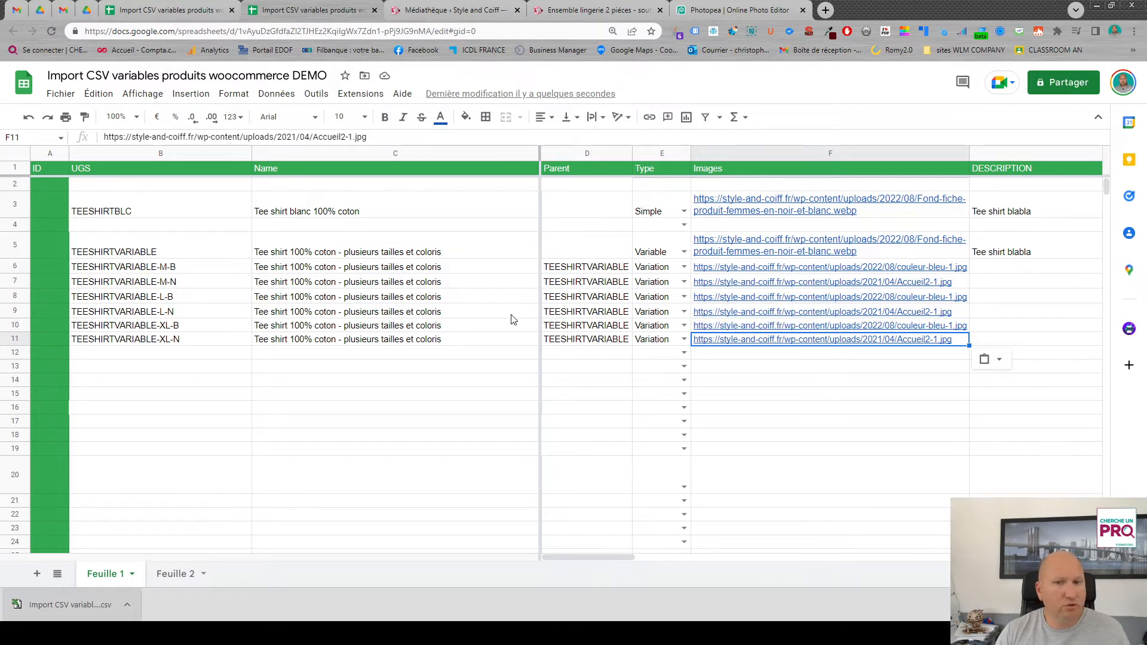
- Fill the variable product's description from row 5 down through row 11
left_click_drag(600, 557, 687, 556)
left_click(675, 256)
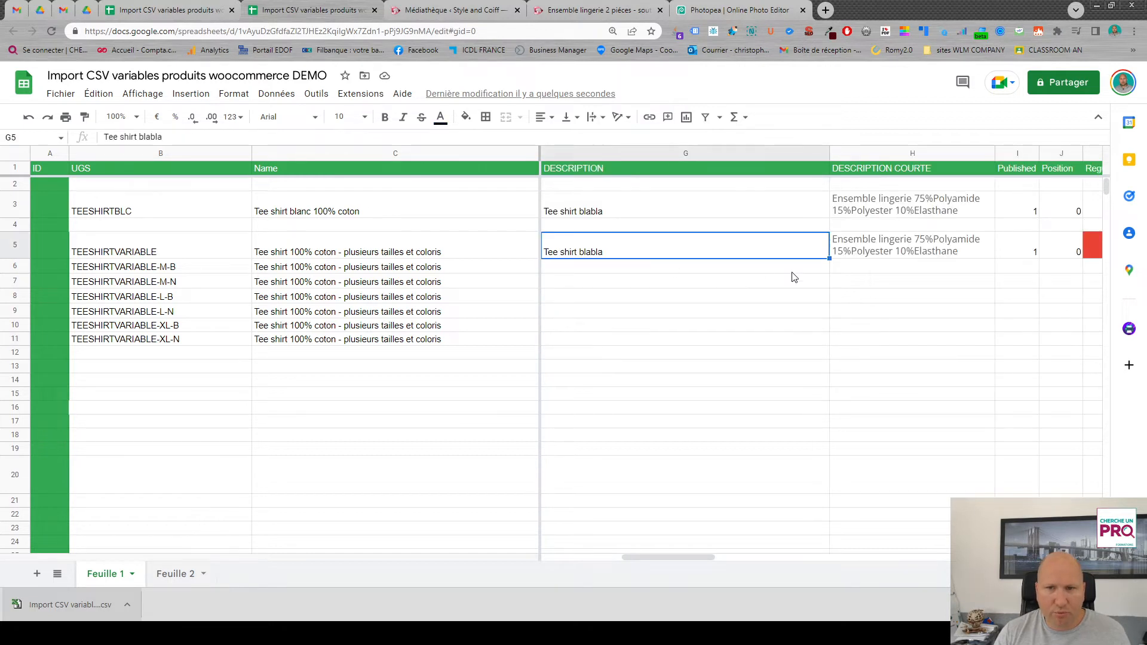
left_click_drag(830, 259, 658, 337)
- Change the row 6 description to "Tee shirt blabla BLEU" and fill it down through row 11
double_click(624, 269)
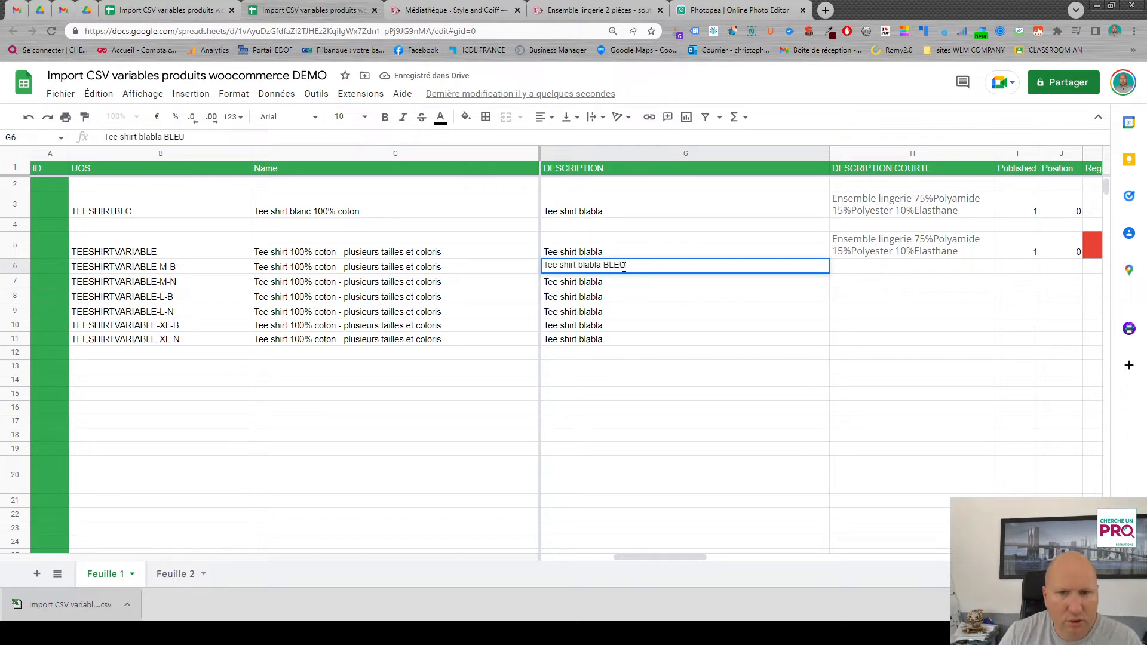
key("Return")
left_click(621, 269)
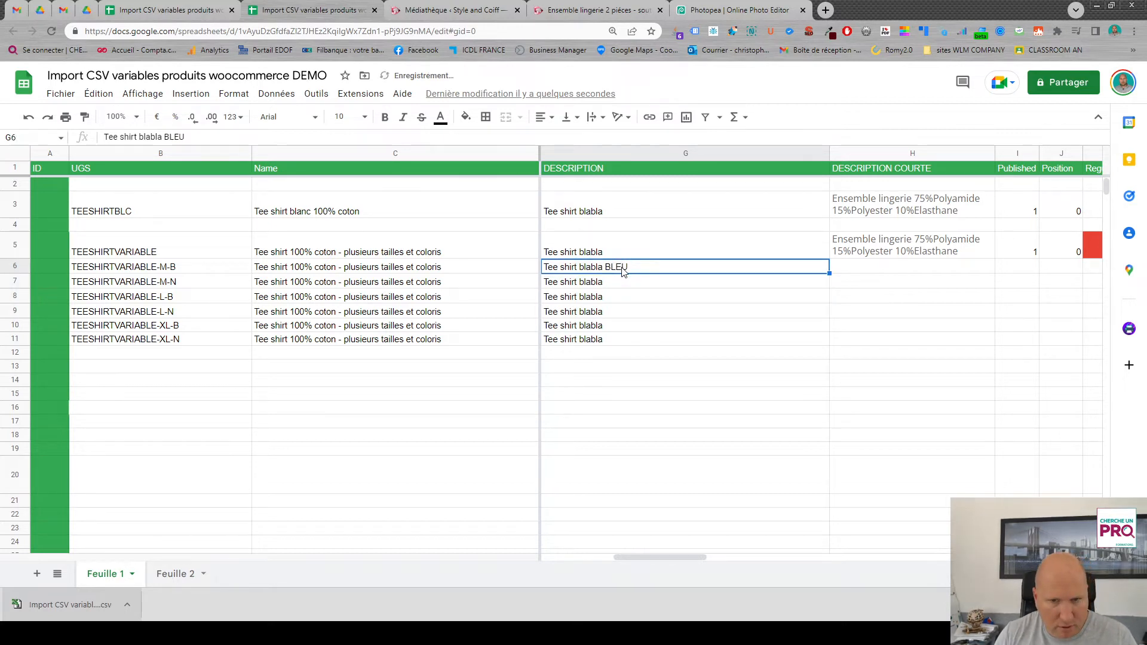
left_click_drag(829, 273, 823, 343)
- Replace BLEU with NOIR in the descriptions of the black variations in rows 7, 9 and 11
left_click(625, 283)
double_click(625, 282)
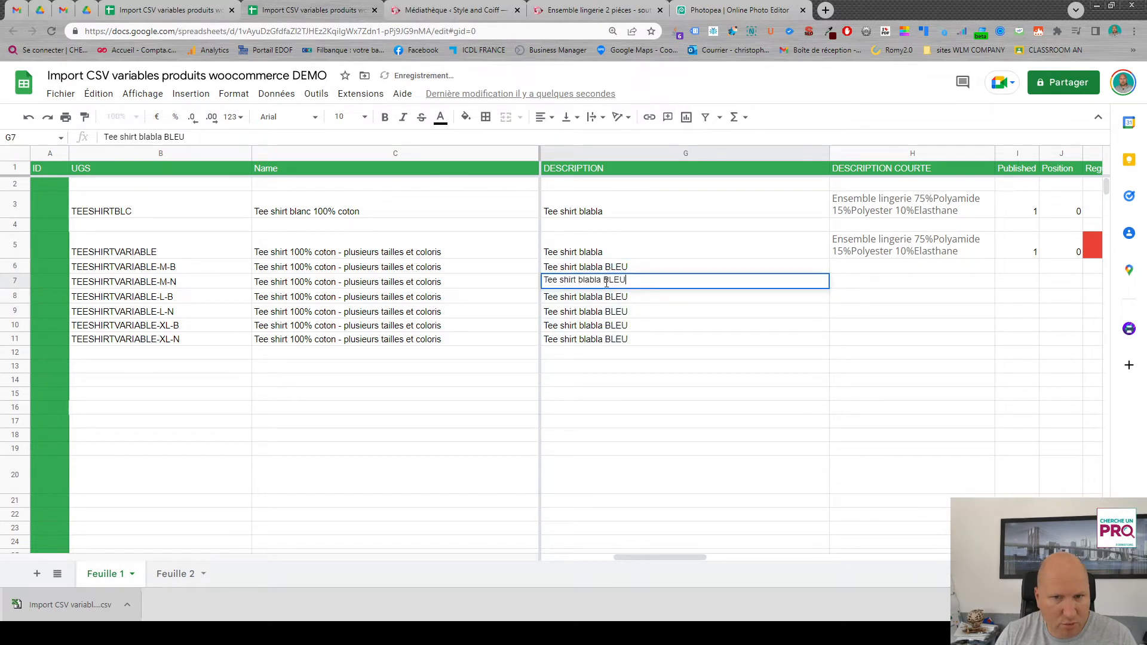
double_click(625, 281)
type("NOIR")
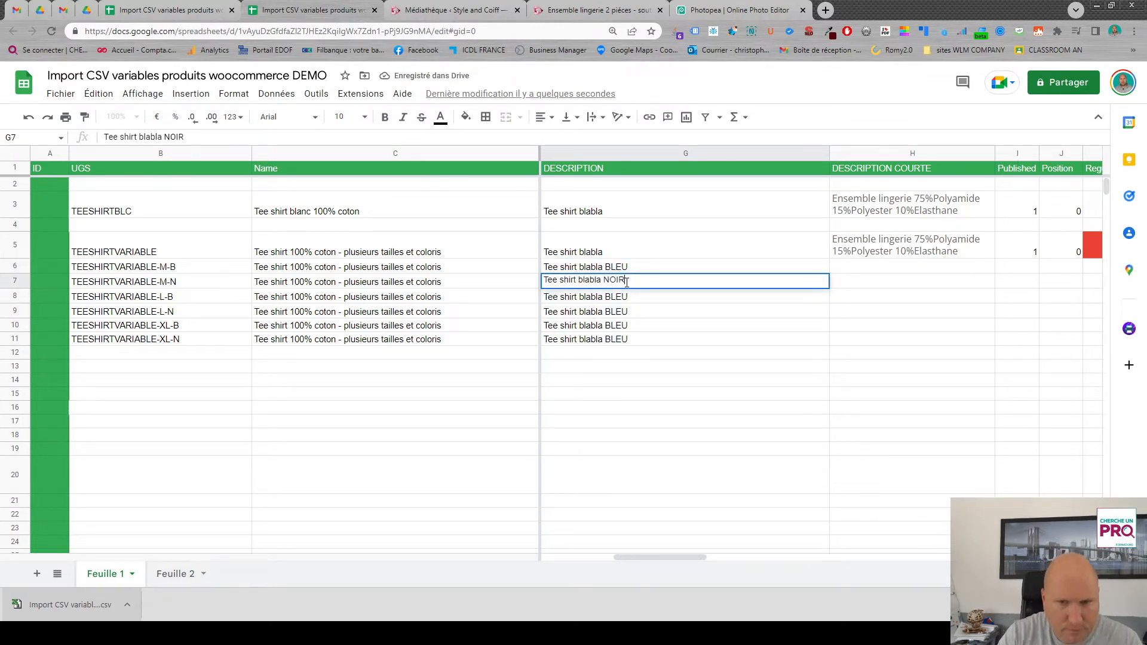
left_click(631, 310)
double_click(632, 311)
double_click(631, 311)
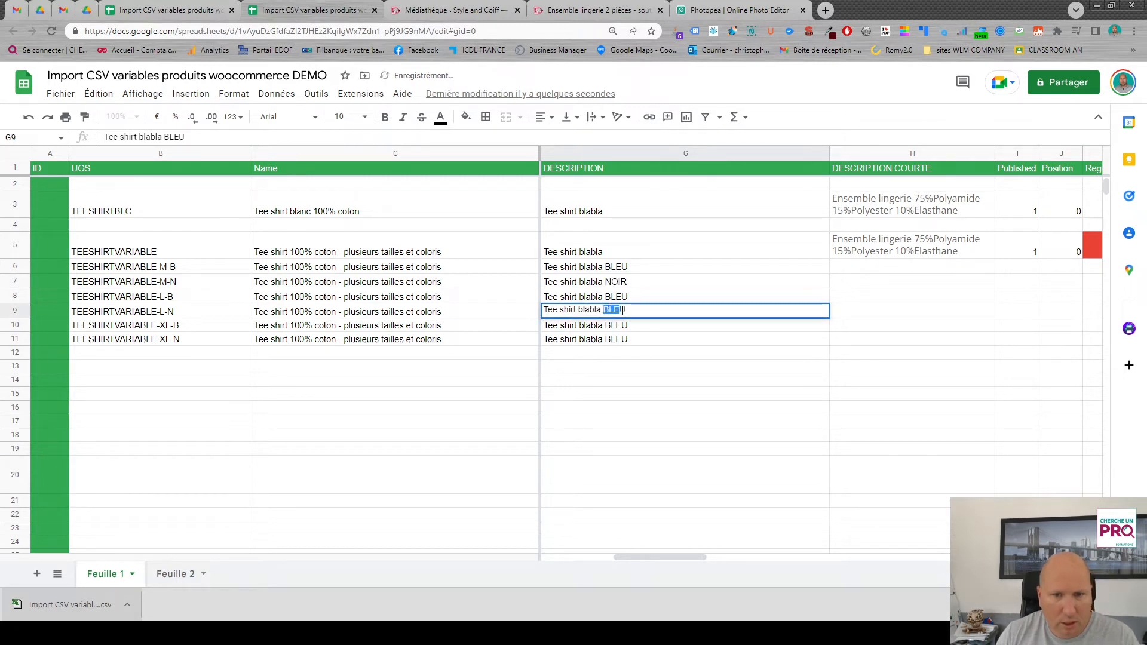
type("NOIR")
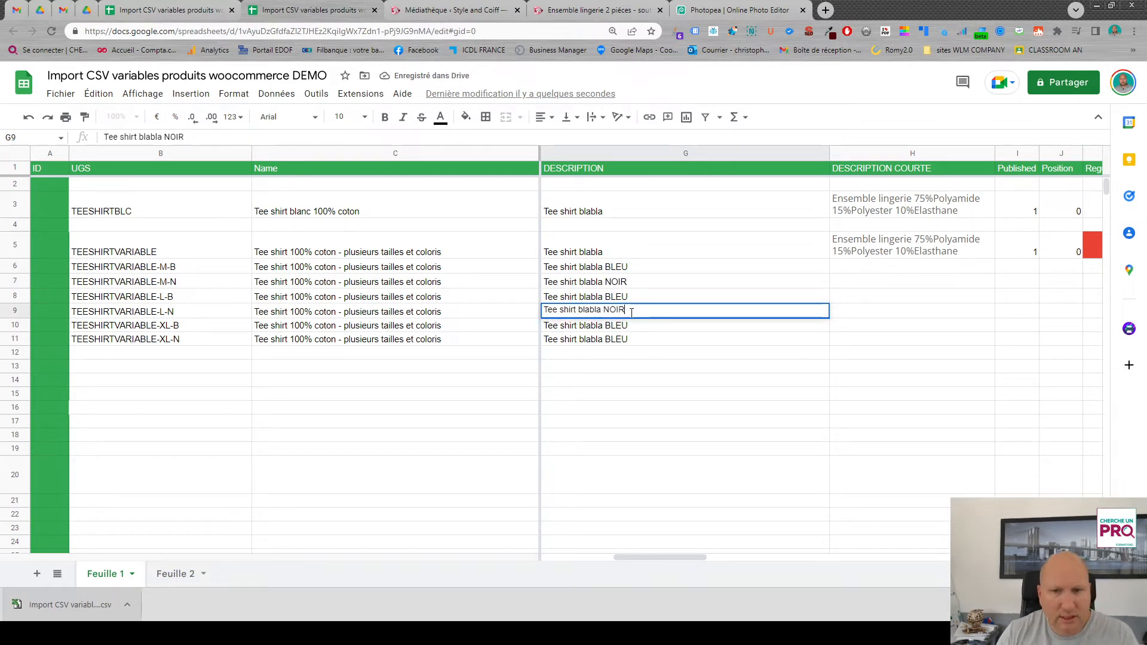
double_click(622, 339)
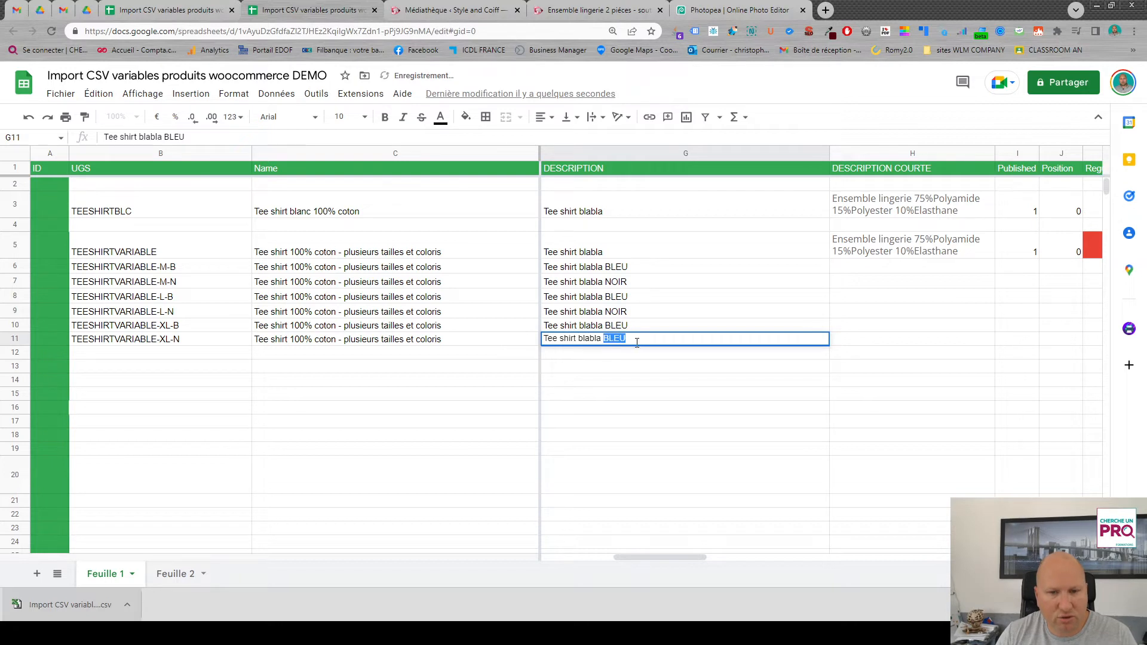
type("NOIR")
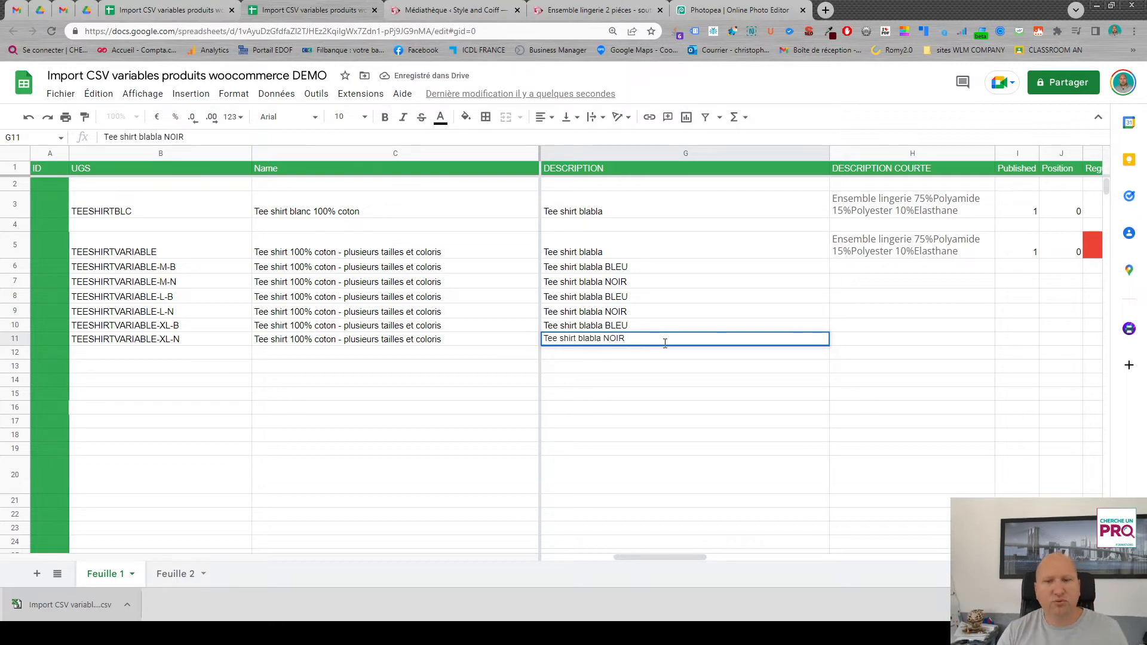
key("Return")
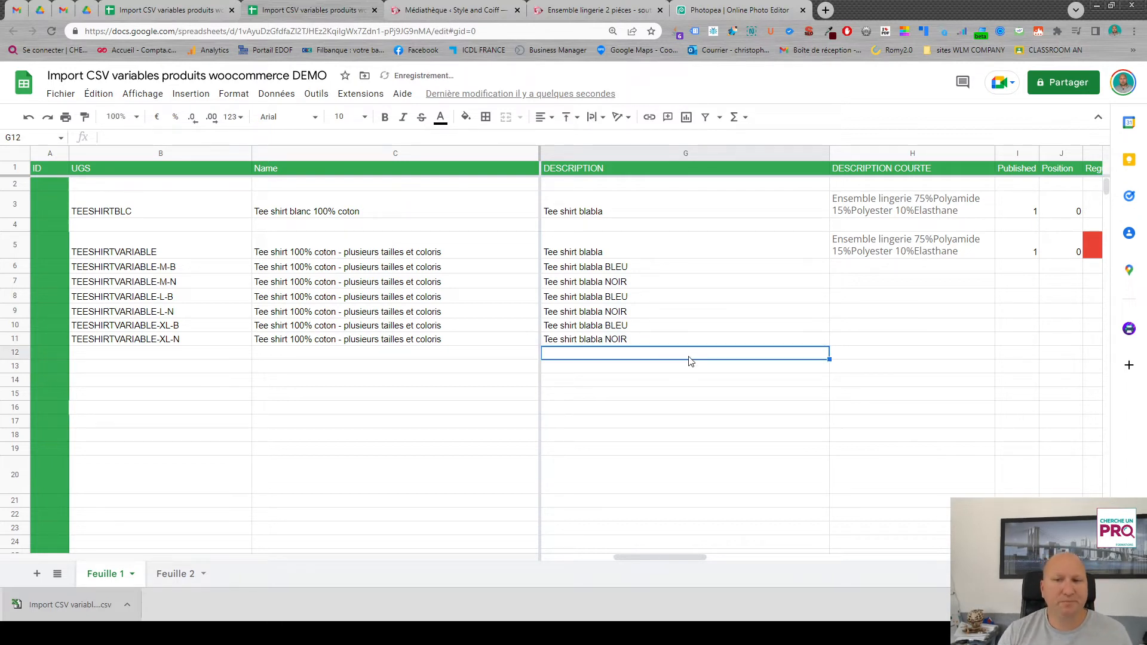
- Fill the short description, Published and Position values of row 5 down through row 11
left_click(924, 255)
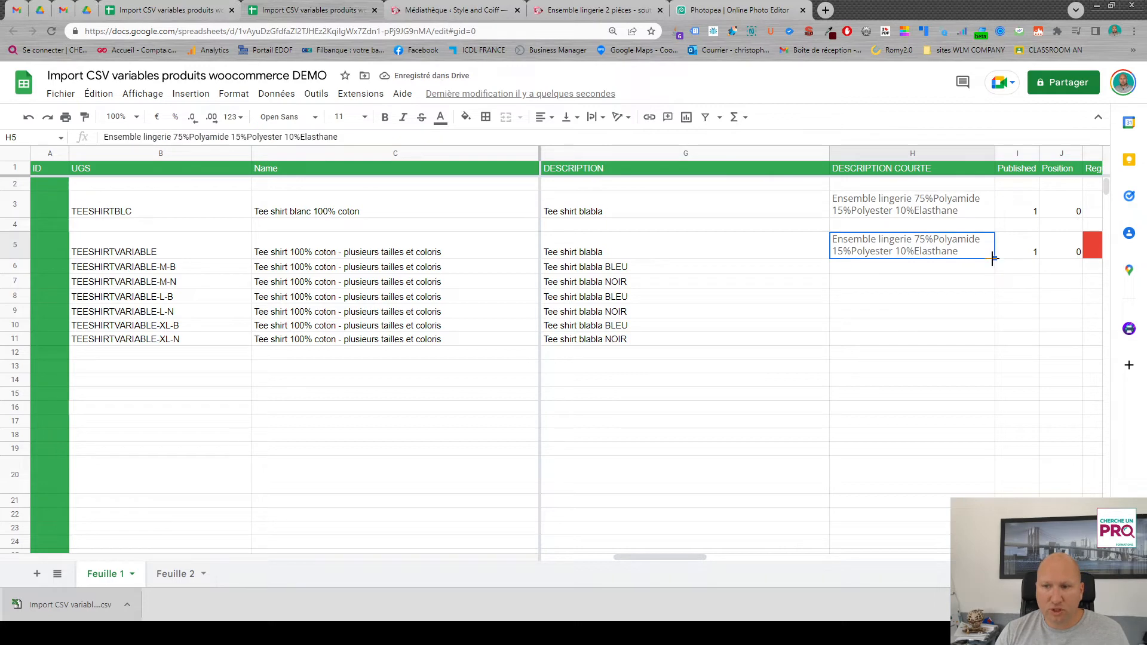
left_click_drag(994, 260, 987, 346)
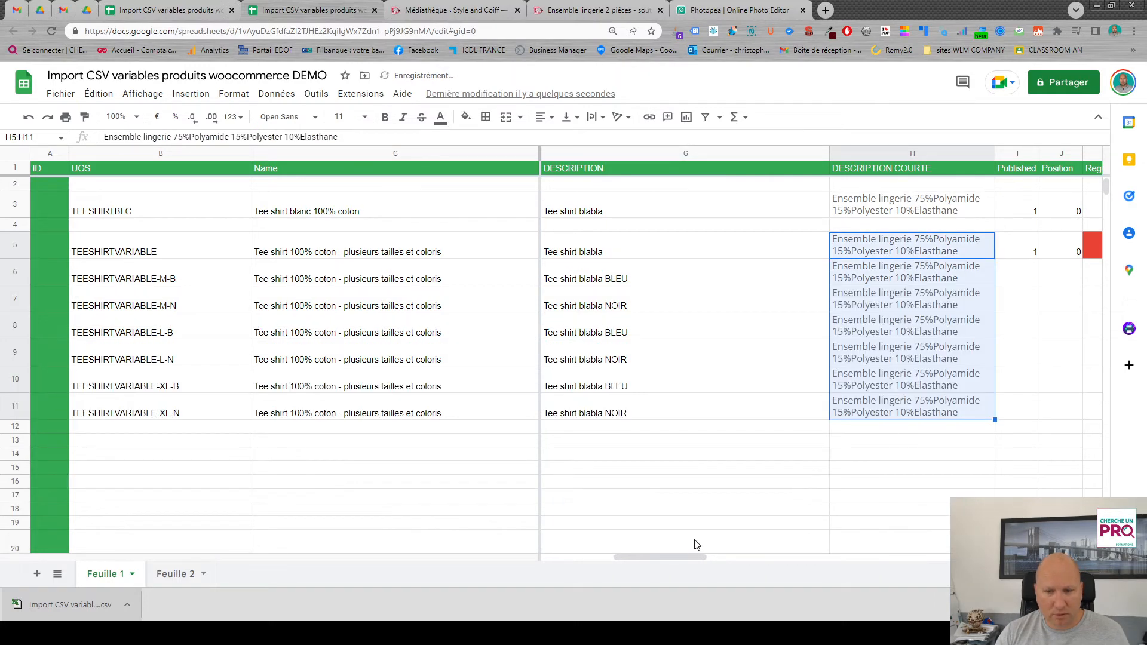
left_click_drag(708, 556, 744, 559)
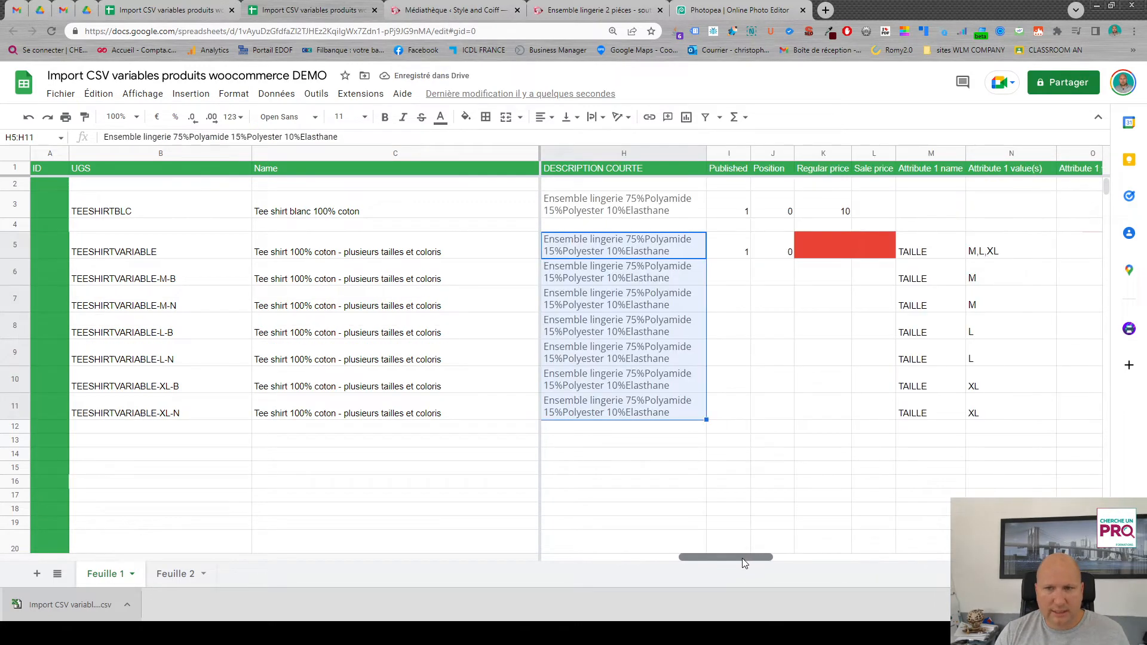
left_click_drag(736, 251, 799, 411)
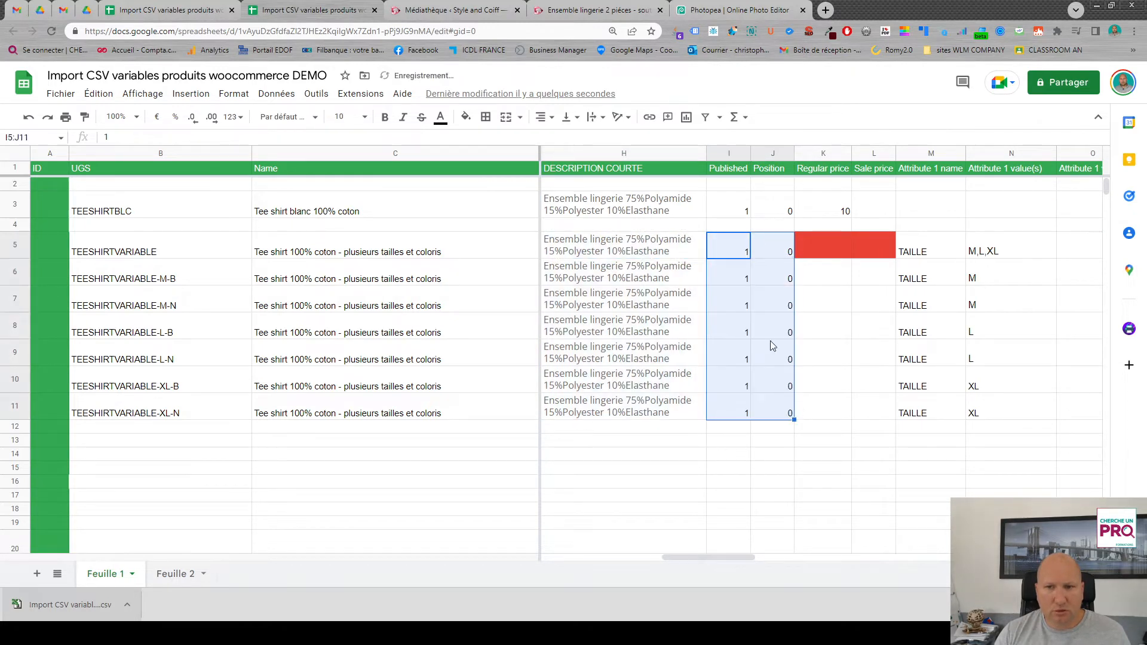
- Set the regular price of both size M variations, rows 6 and 7, to 12
left_click(826, 283)
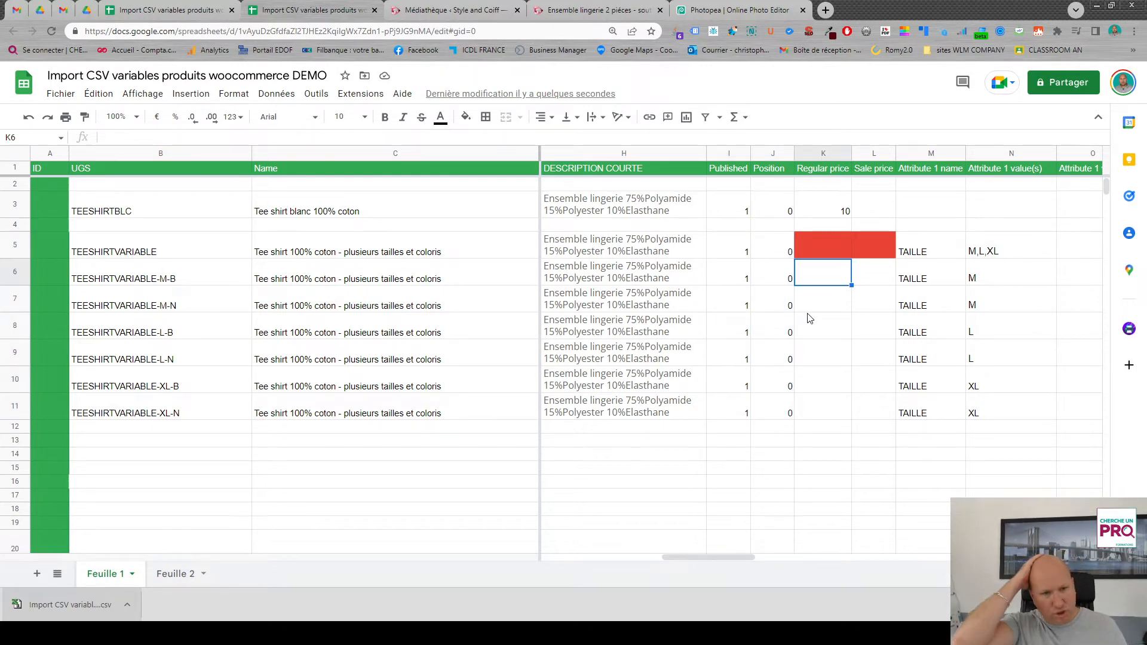
type("1")
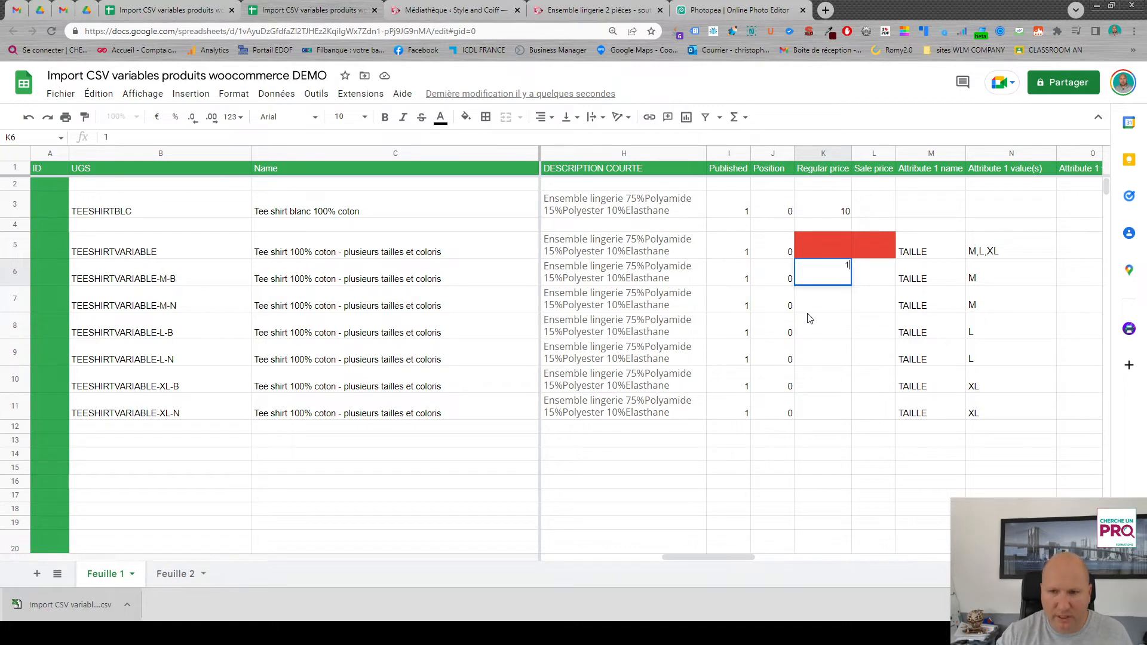
type("2")
left_click(822, 306)
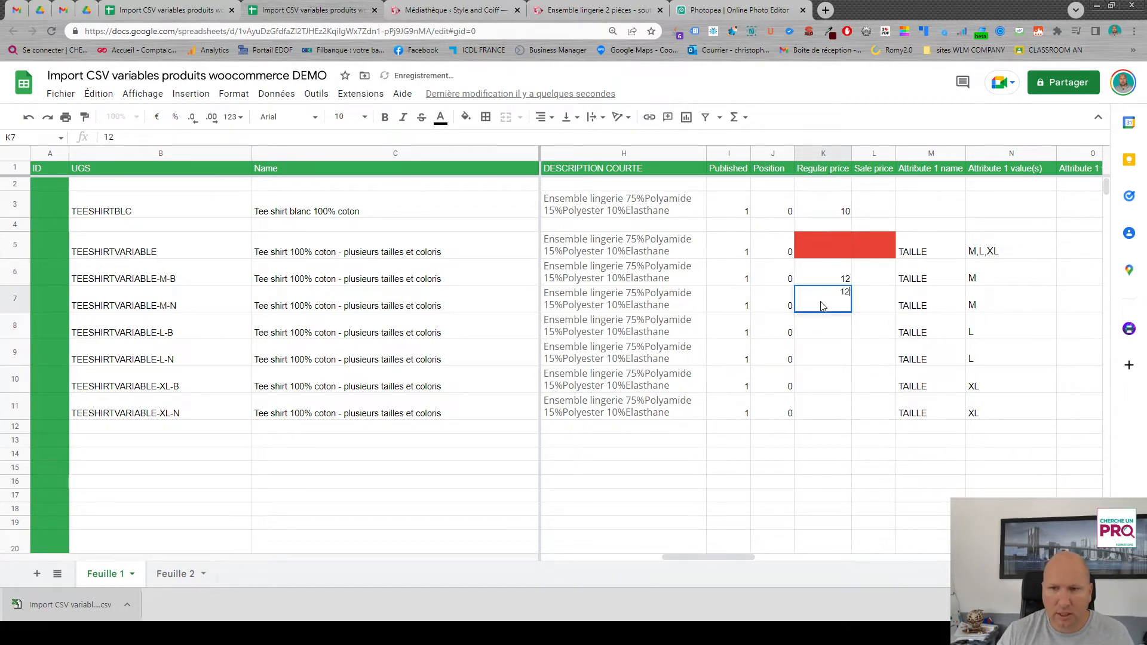
type("12")
key("Return")
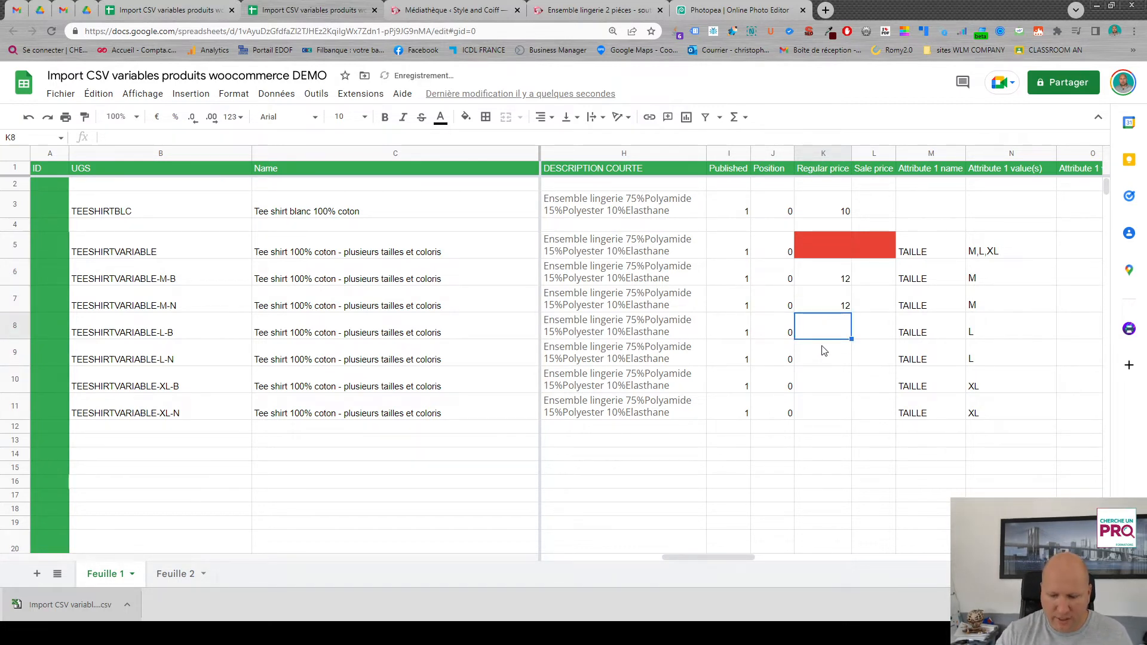
- Set the regular price to 15 for the size L variations in rows 8 and 9, and to 20 for the XL ones in rows 10 and 11
type("15")
key("Return")
type("15")
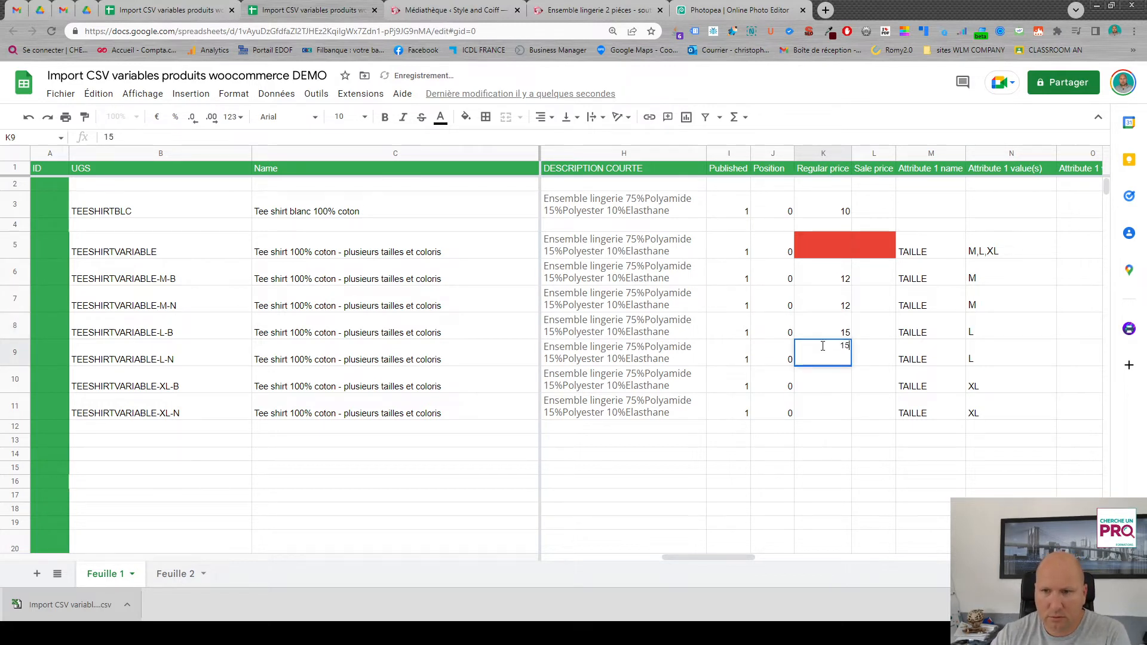
key("Return")
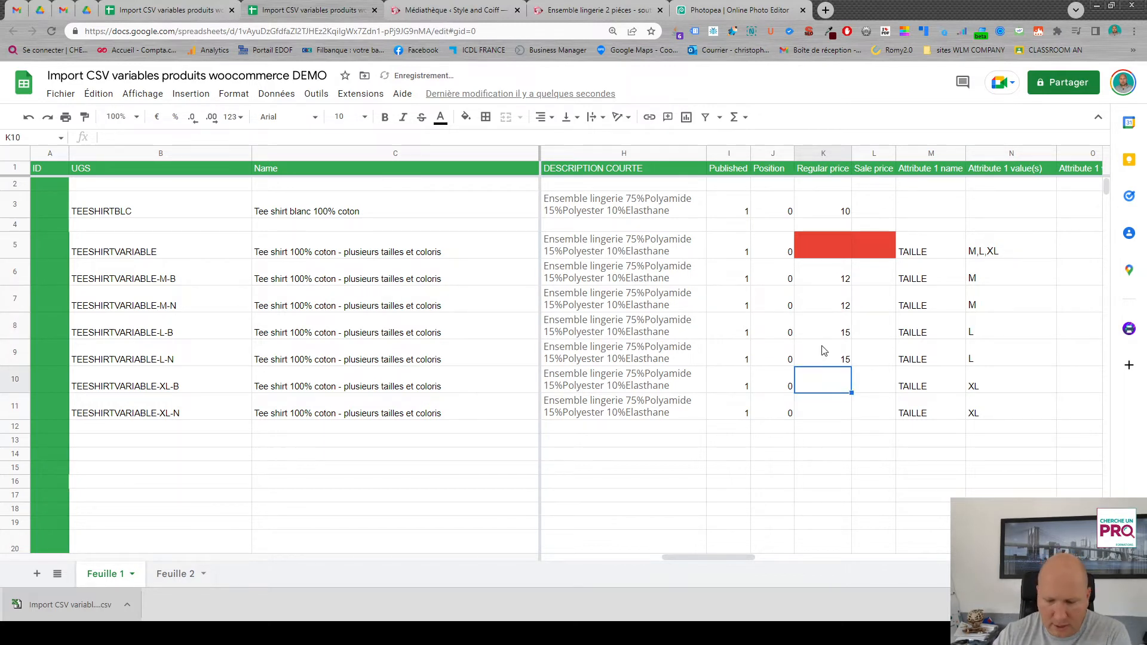
type("20")
key("Return")
type("2")
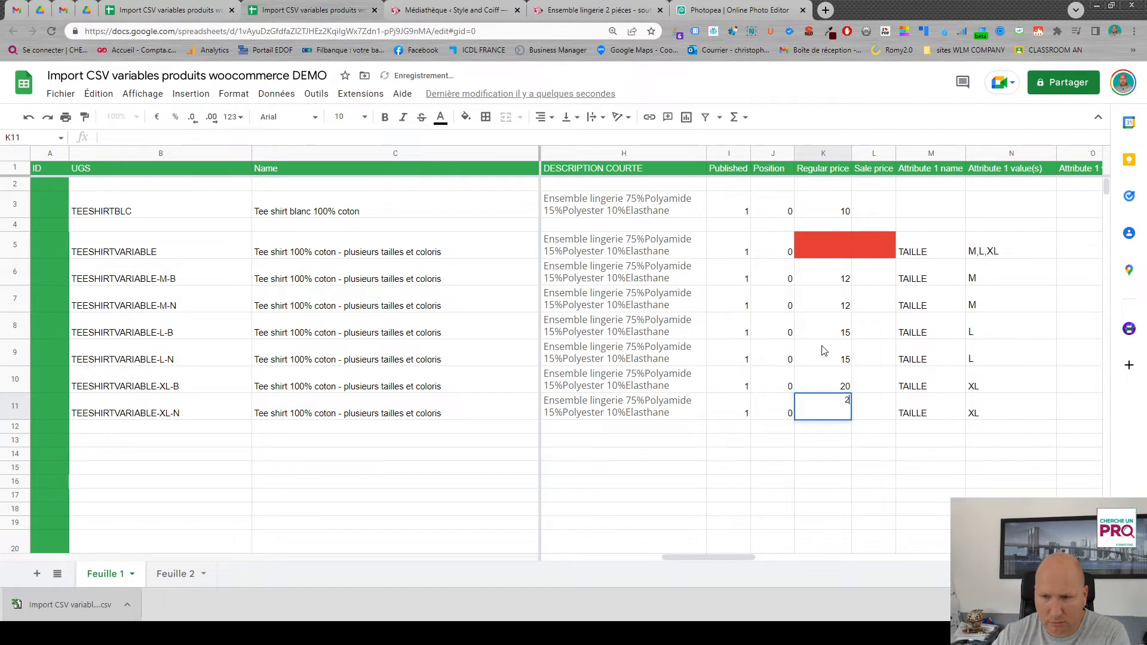
type("0")
key("Return")
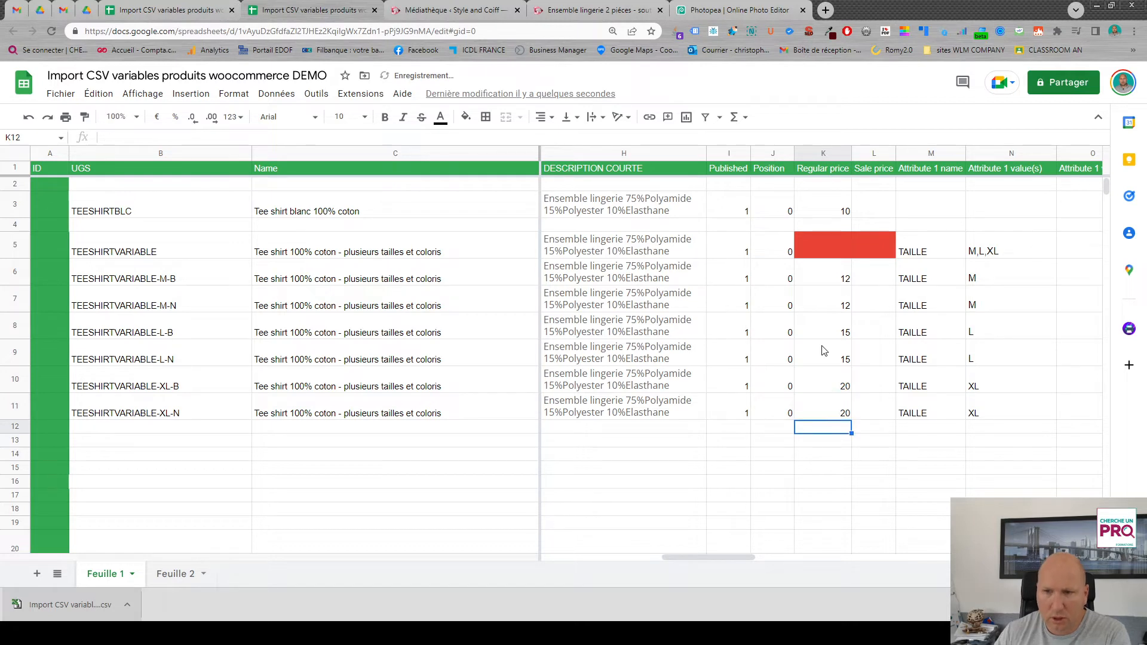
- Enter a sale price of 15 for the TEESHIRTVARIABLE-XL-N variation in row 11
left_click(877, 417)
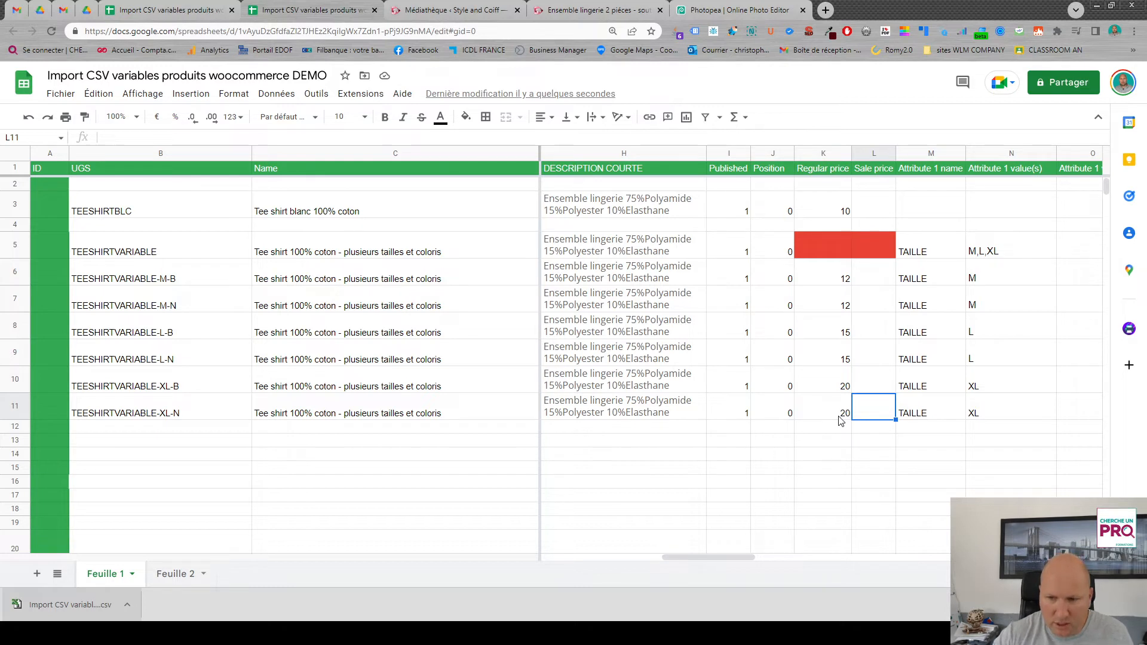
type("115")
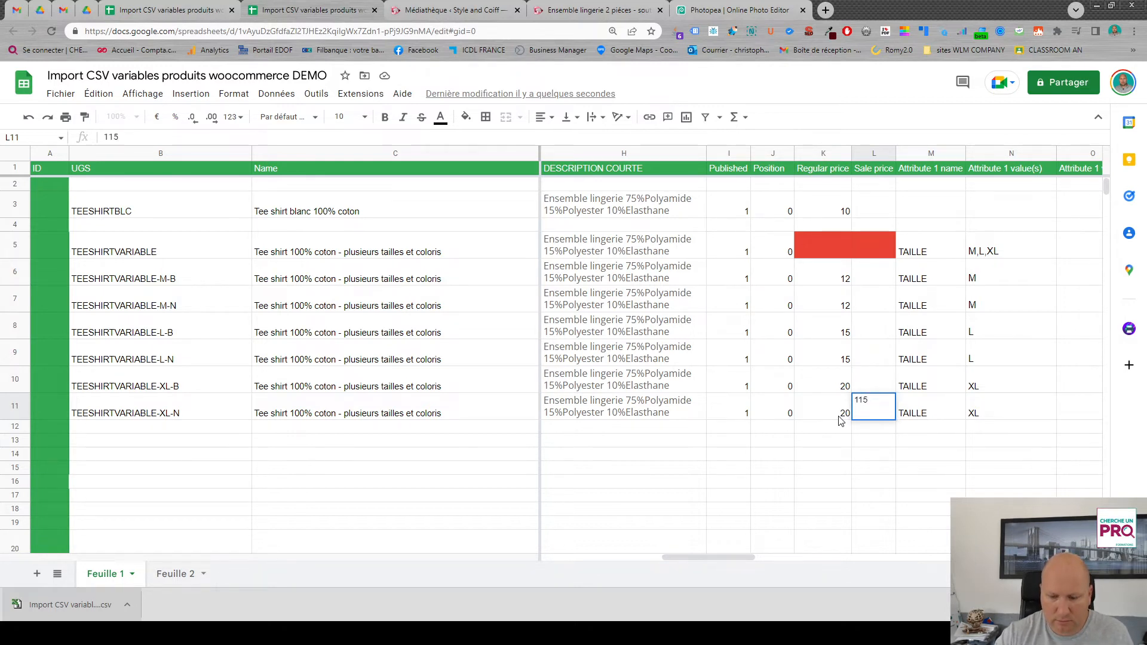
type("5")
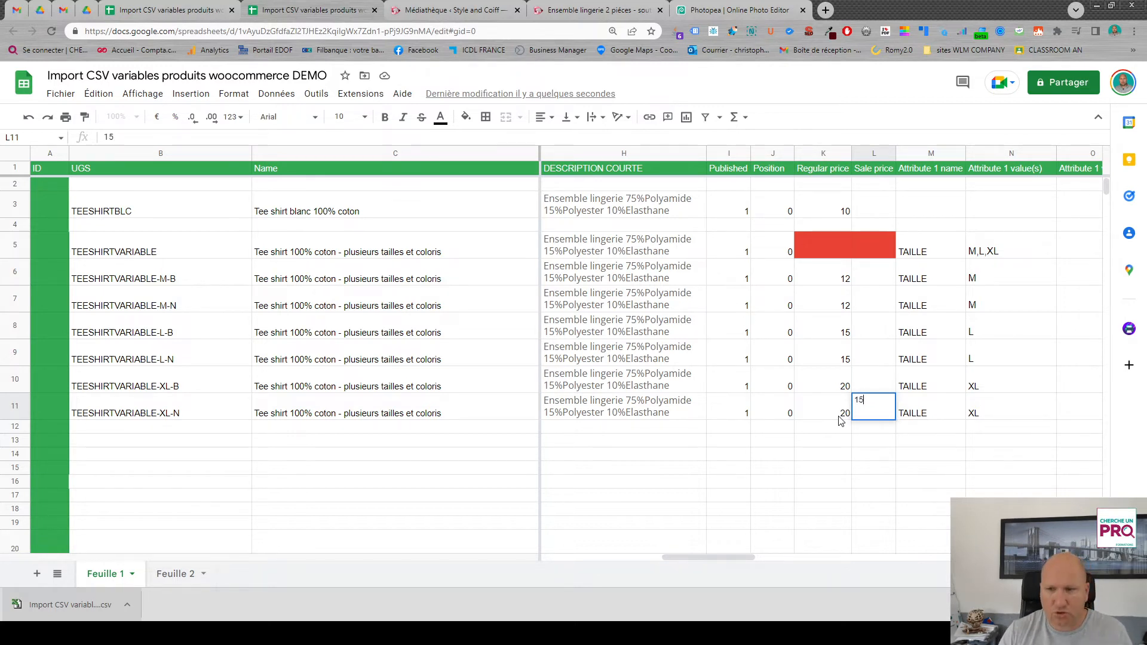
left_click(874, 435)
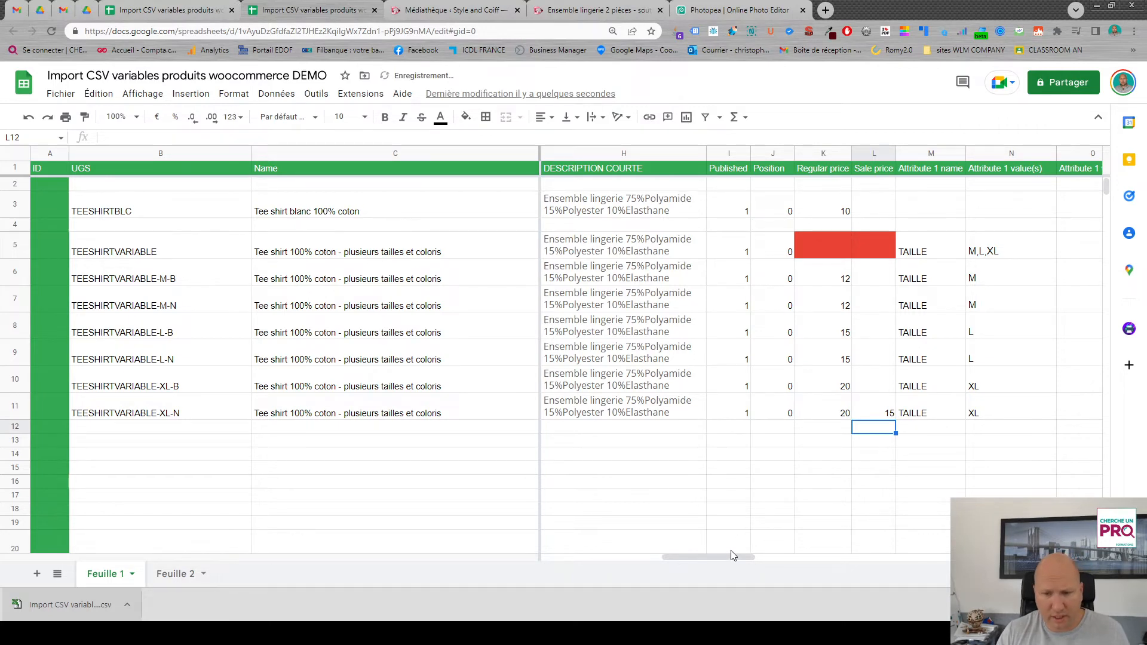
- Fill the TEESHIRTVARIABLE row's values from In stock? through the last Meta column down to row 11
left_click_drag(732, 561, 941, 554)
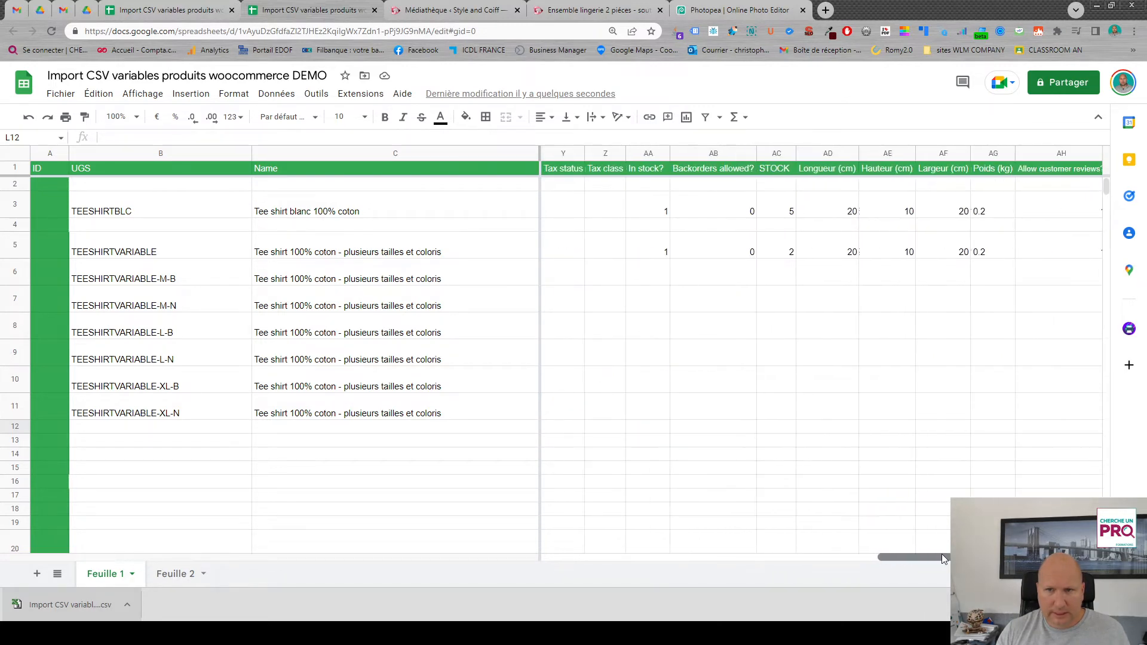
left_click_drag(651, 250, 1145, 250)
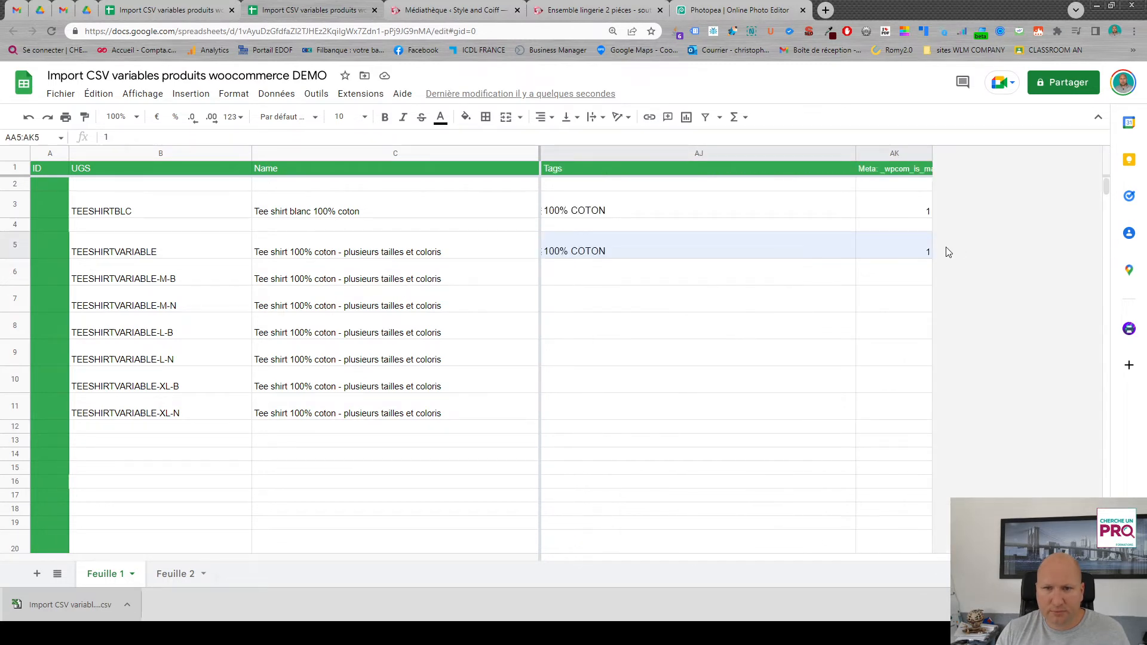
left_click_drag(948, 252, 949, 251)
left_click_drag(1059, 556, 920, 555)
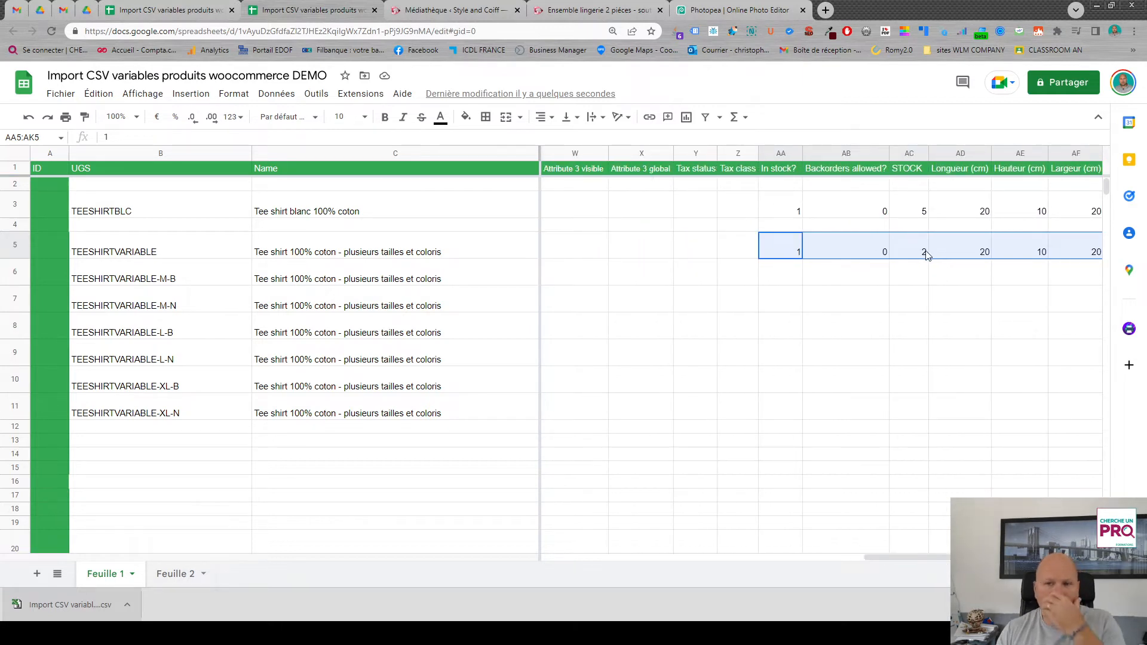
left_click_drag(917, 557, 1052, 557)
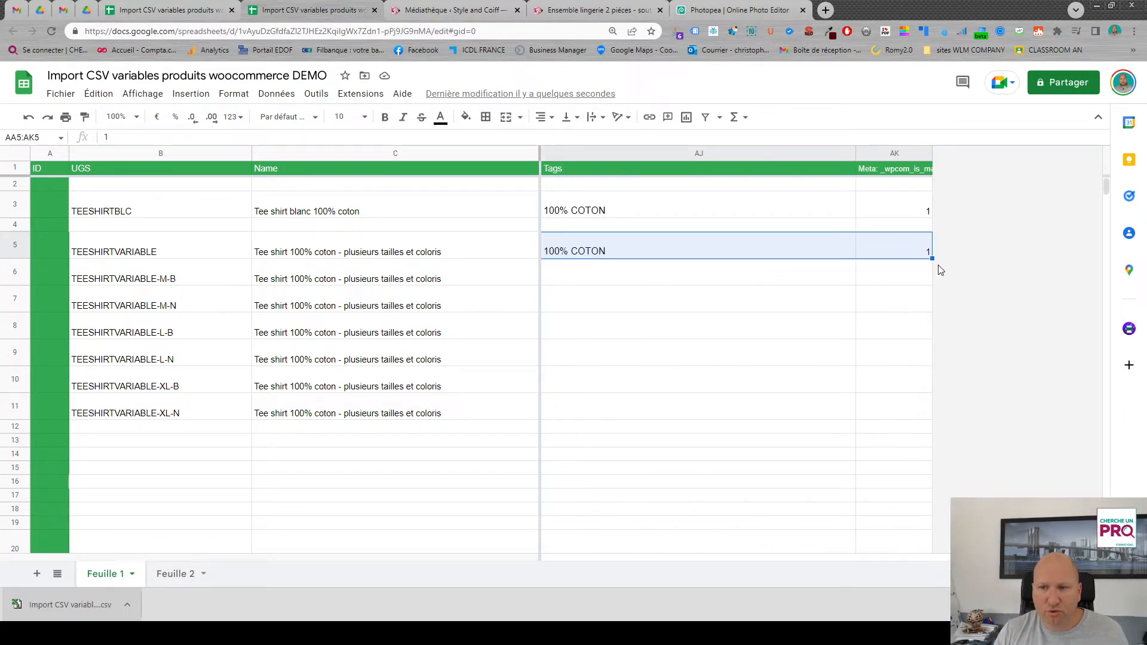
left_click_drag(933, 258, 936, 409)
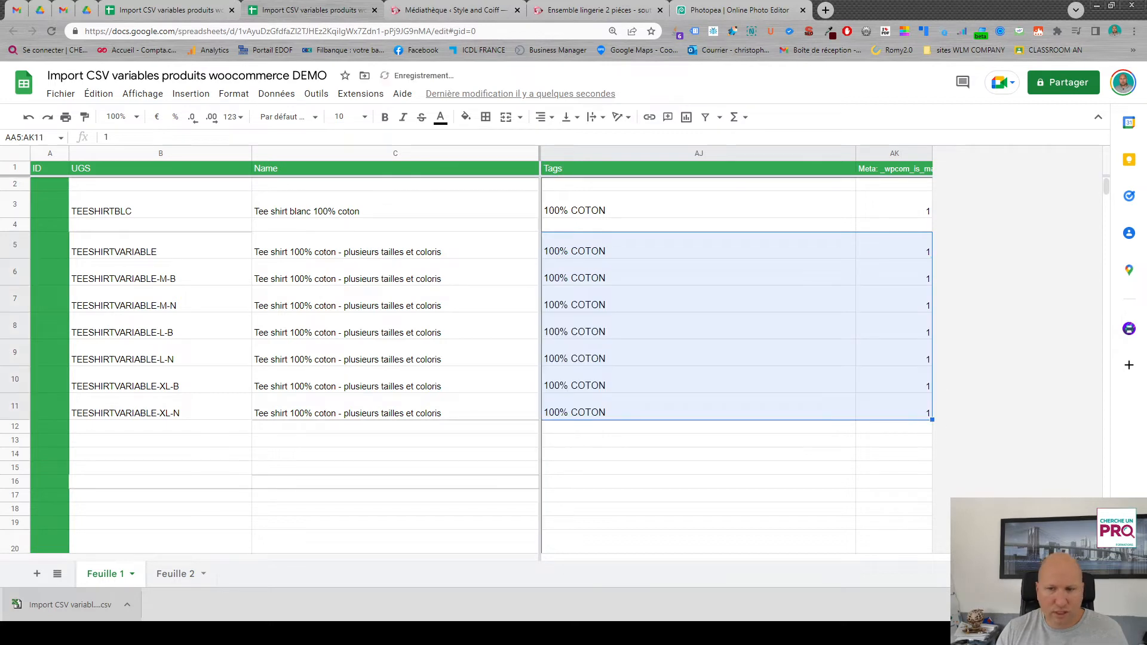
- Set the stock of the parent product TEESHIRTVARIABLE in row 5 to 50
scroll(821, 299, "left", 5)
left_click_drag(962, 557, 909, 556)
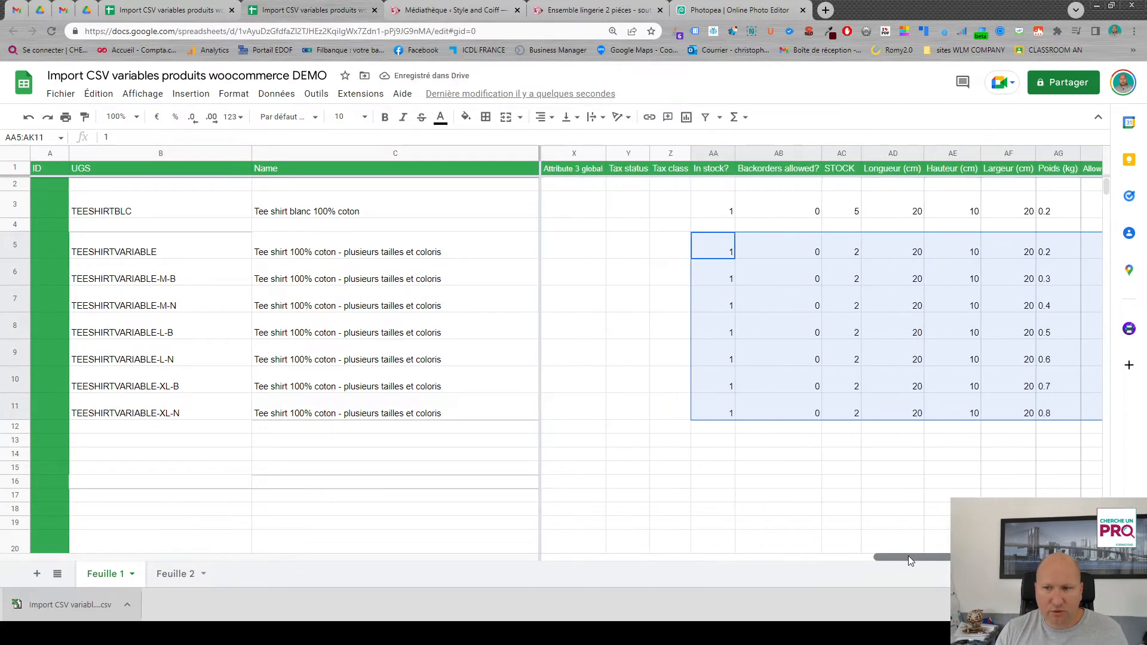
left_click(838, 253)
type("50")
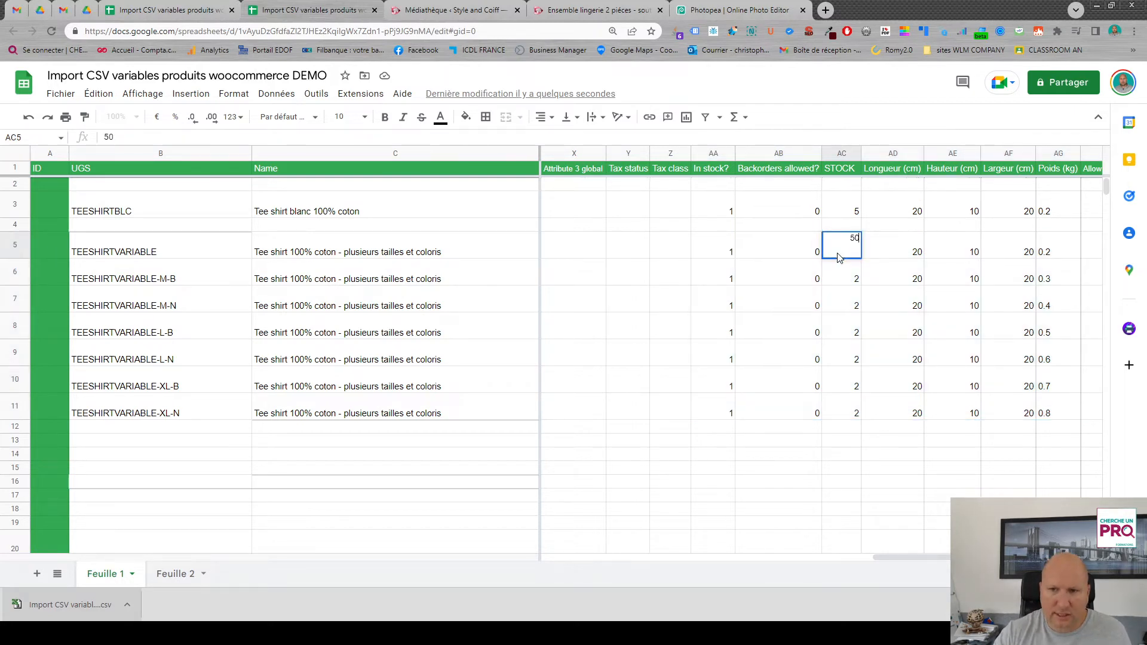
left_click(820, 280)
left_click(841, 282)
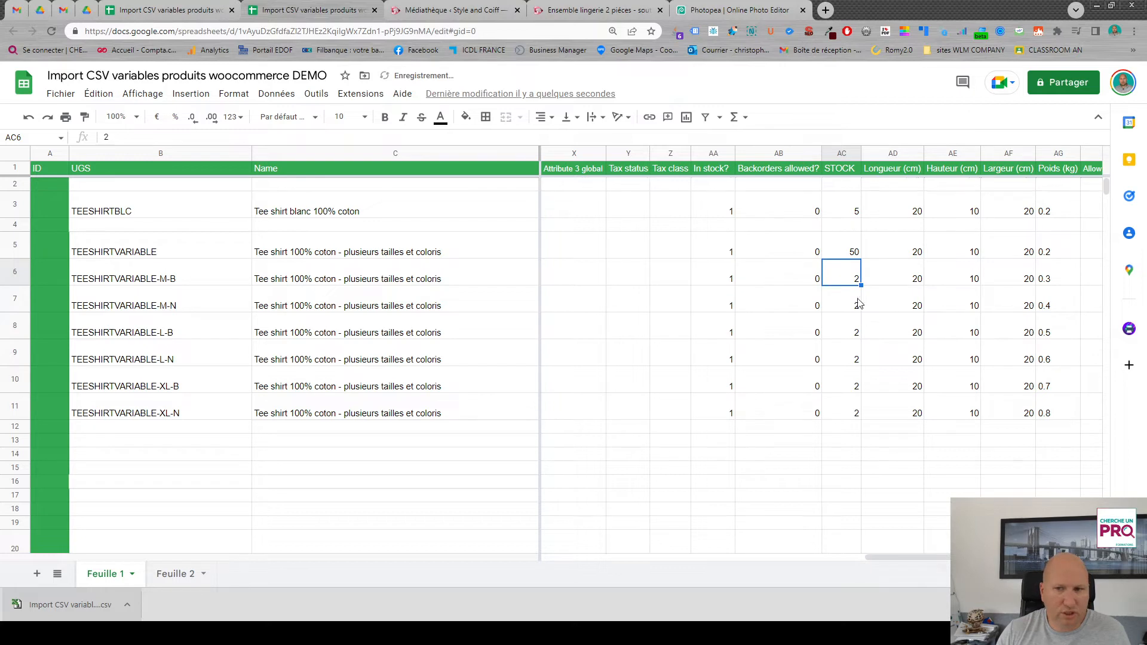
- Set the variations' stock to 4 for M-N, 12 for L-B, 5 for XL-B and 1 for XL-N
left_click(848, 313)
type("4")
left_click(840, 333)
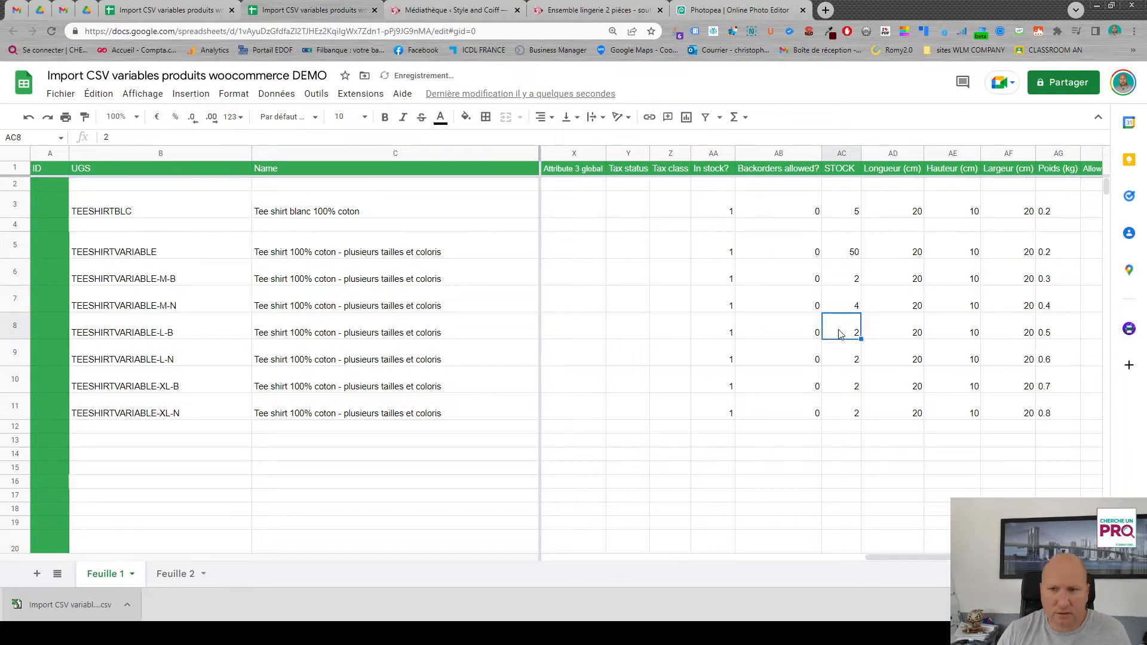
type("12")
left_click(845, 385)
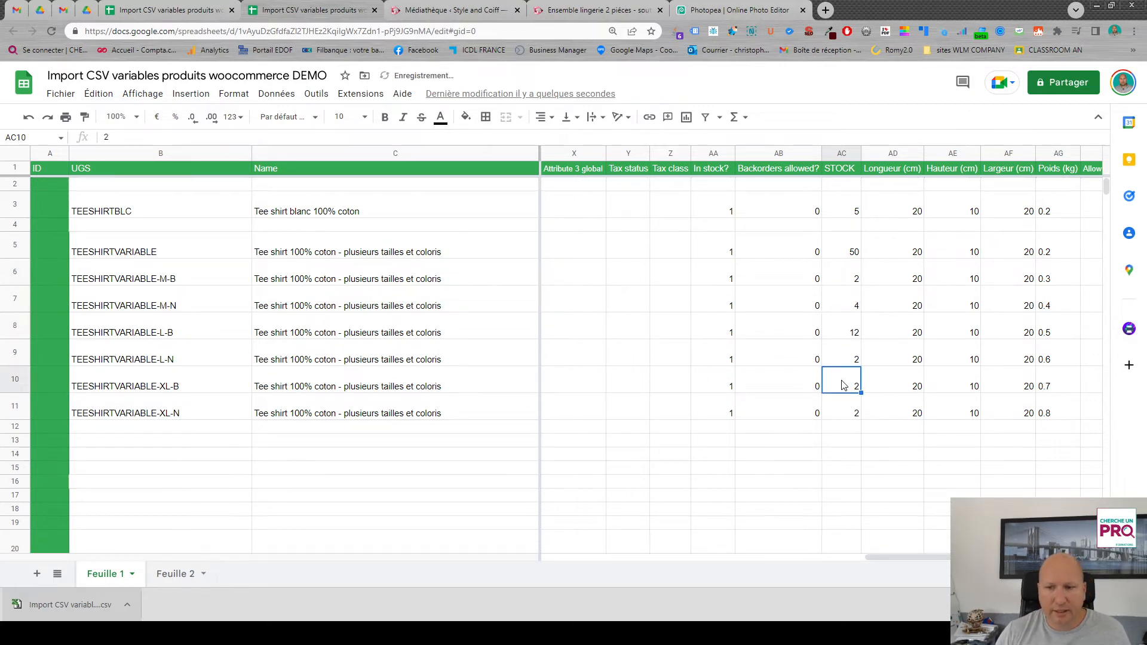
type("5")
left_click(856, 410)
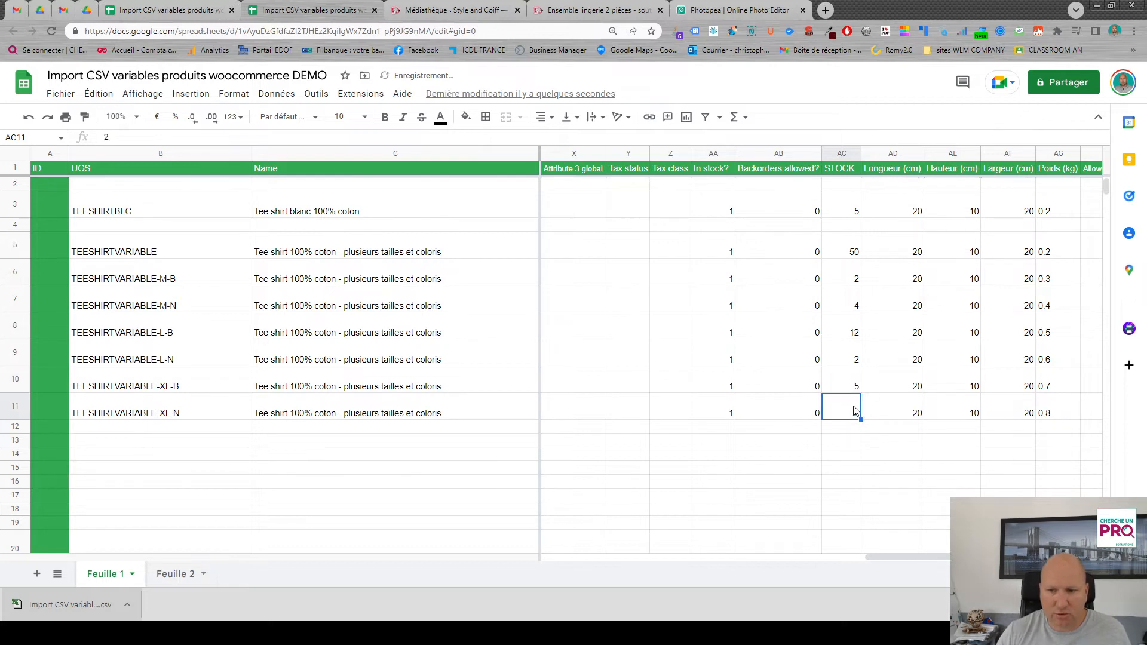
type("1")
left_click(849, 429)
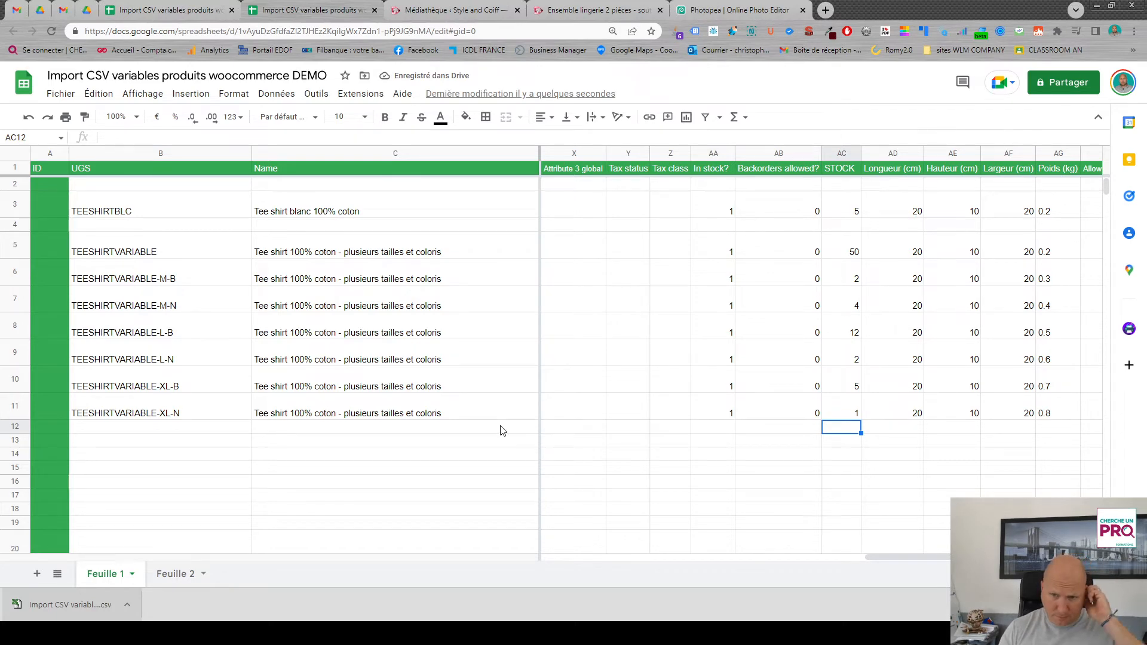
left_click_drag(878, 558, 526, 572)
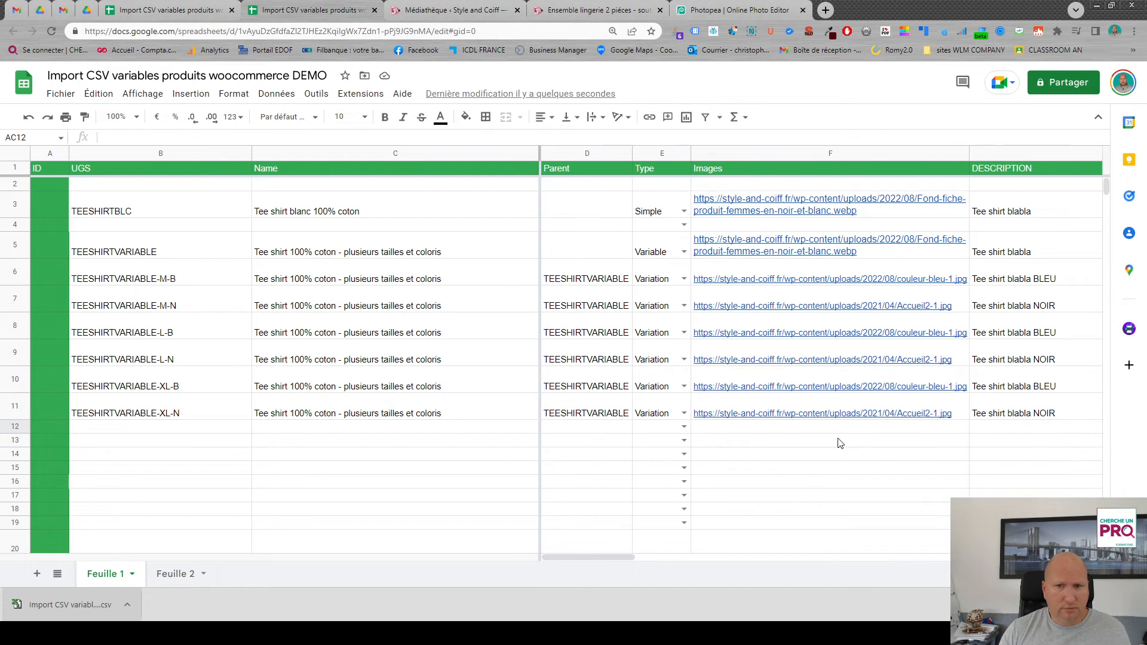
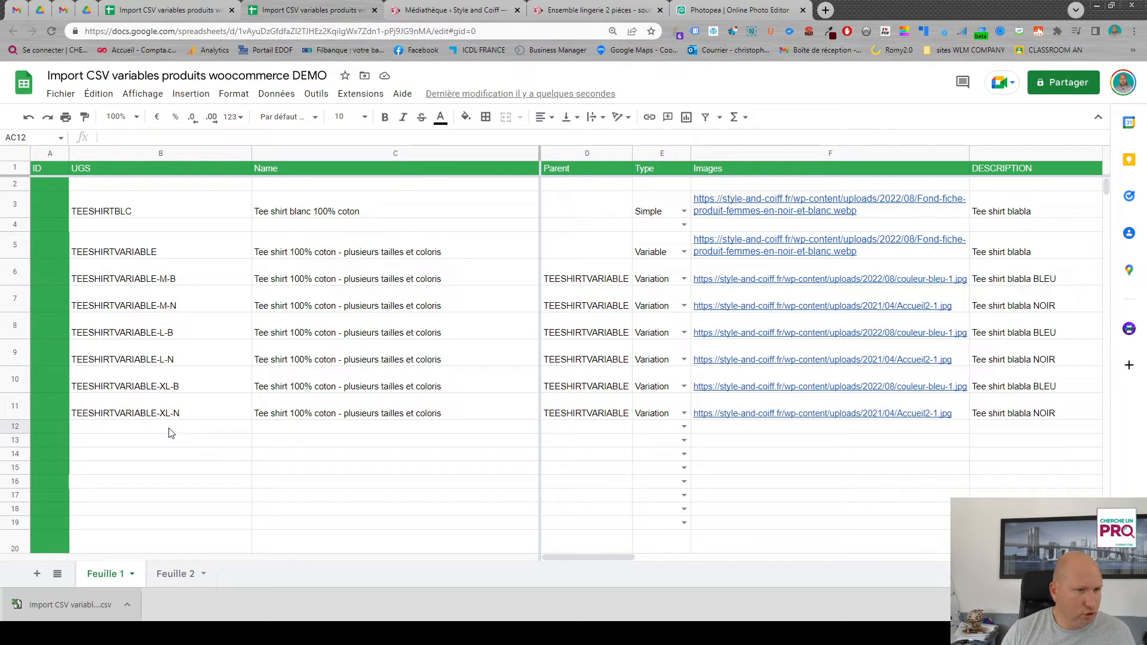
- Enter TEESHIRTFEMME as the UGS of a new product in row 12
left_click(132, 428)
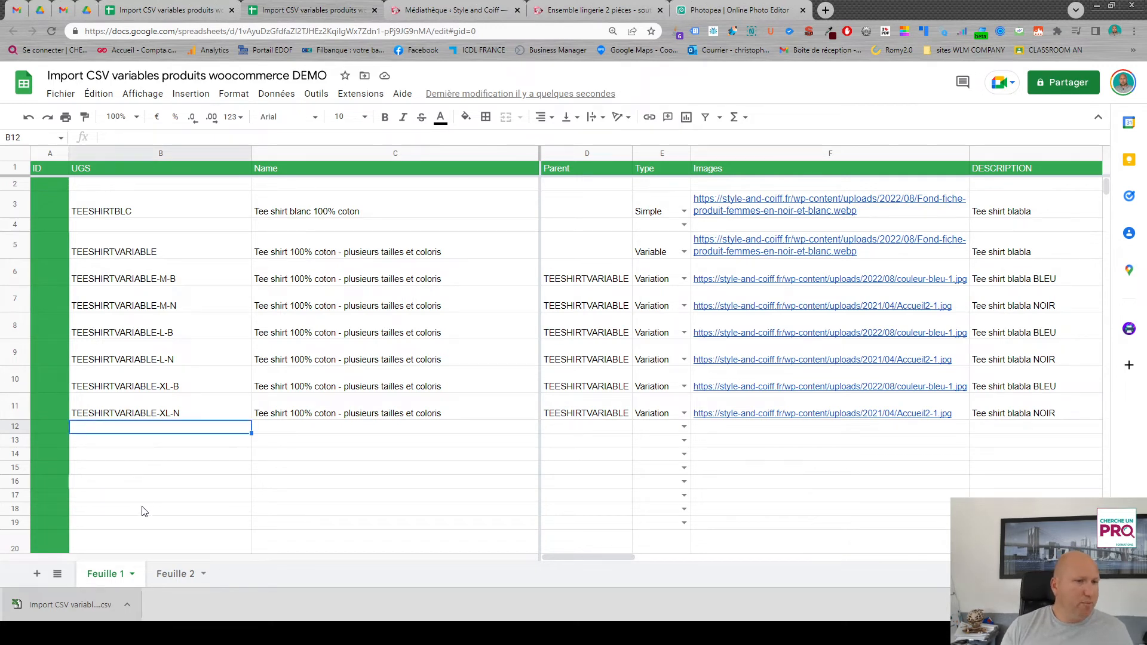
type("T")
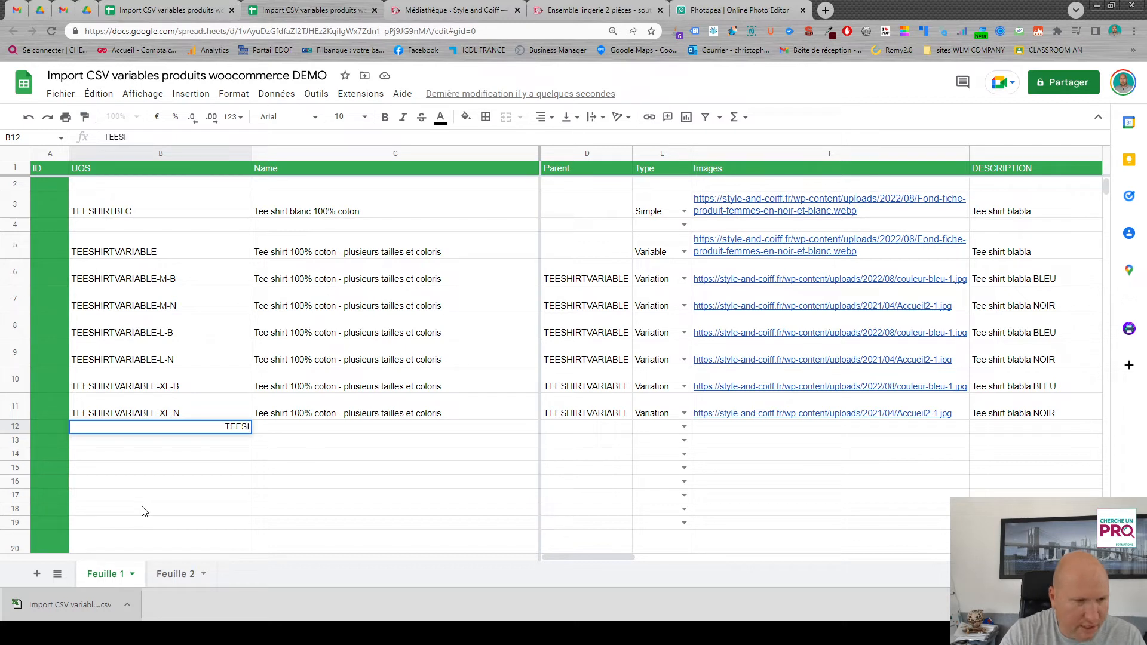
type("EESHIR")
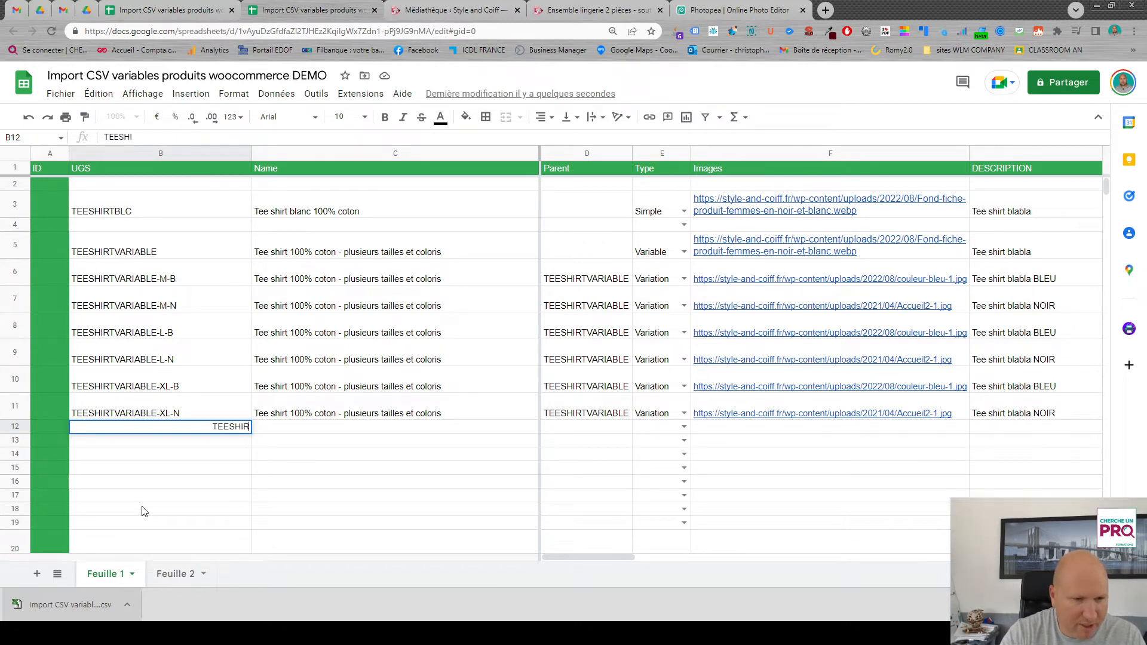
type("TFEMME")
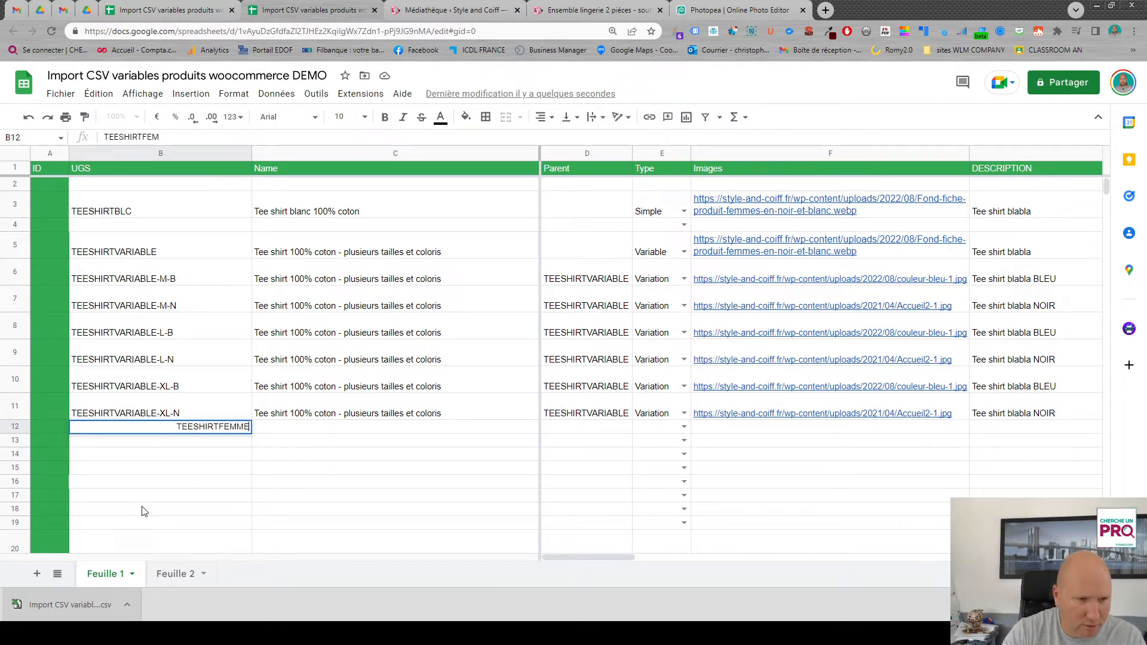
key("Tab")
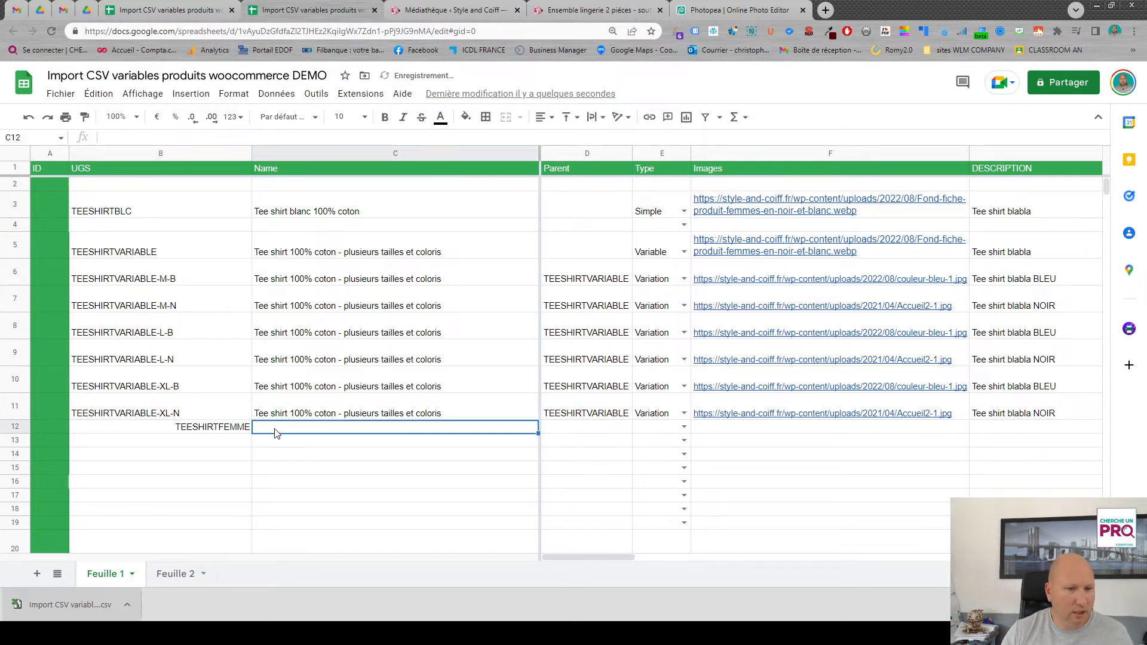
- Copy the product name from row 11 down to TEESHIRTFEMME in row 12 and set its type to Variable
key("Up")
left_click_drag(537, 420, 534, 431)
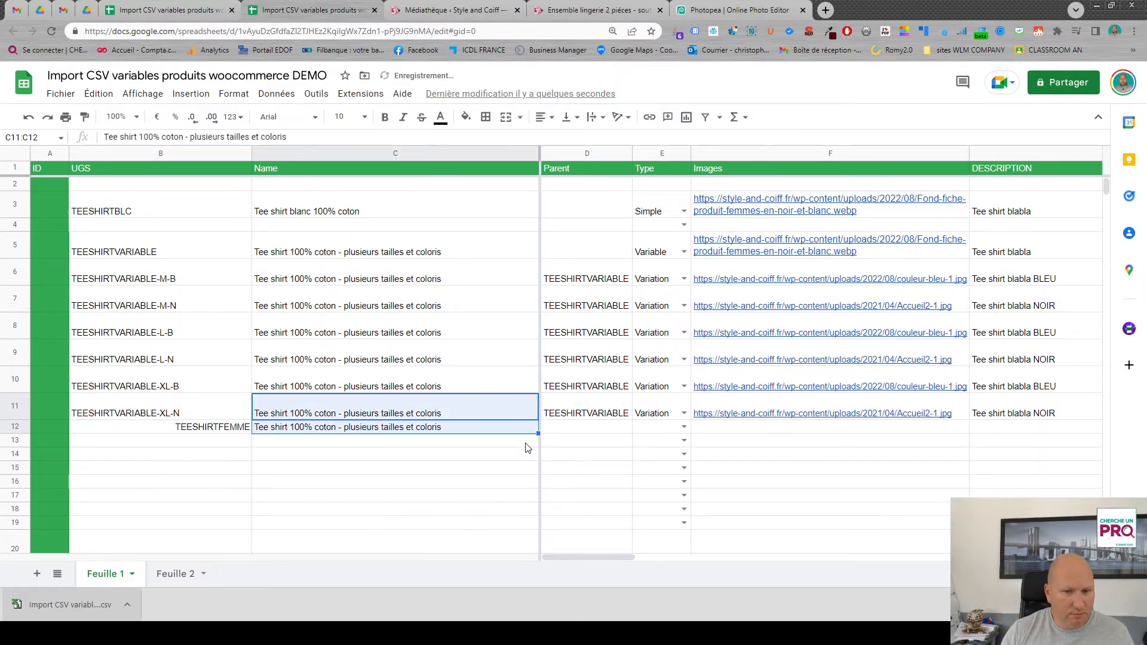
left_click(683, 427)
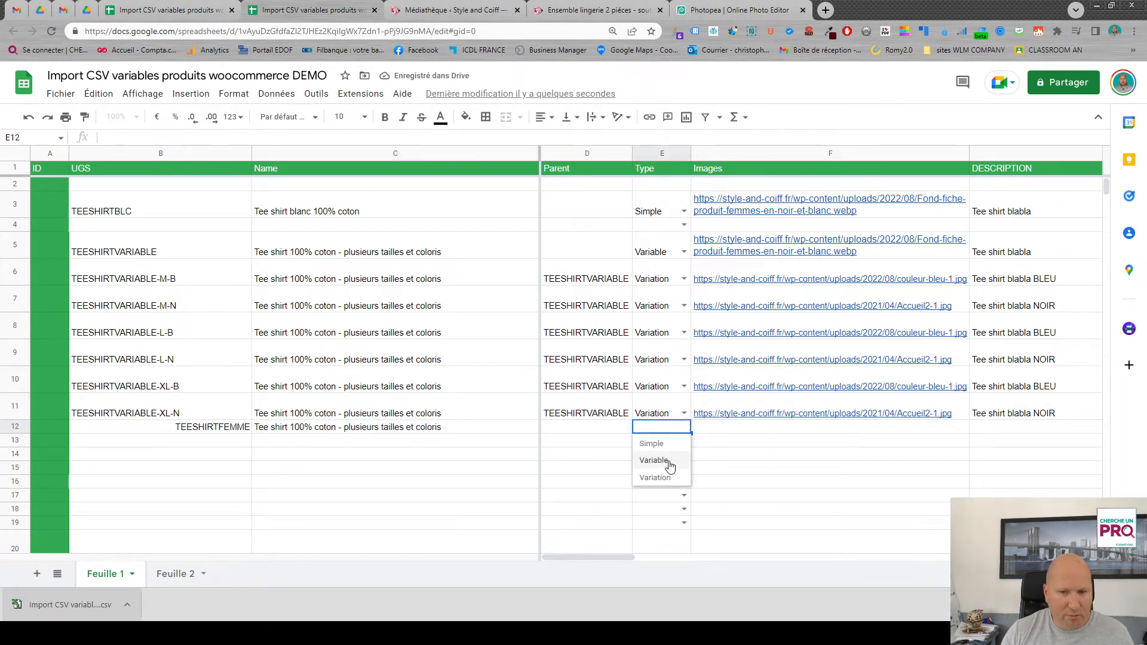
left_click(656, 460)
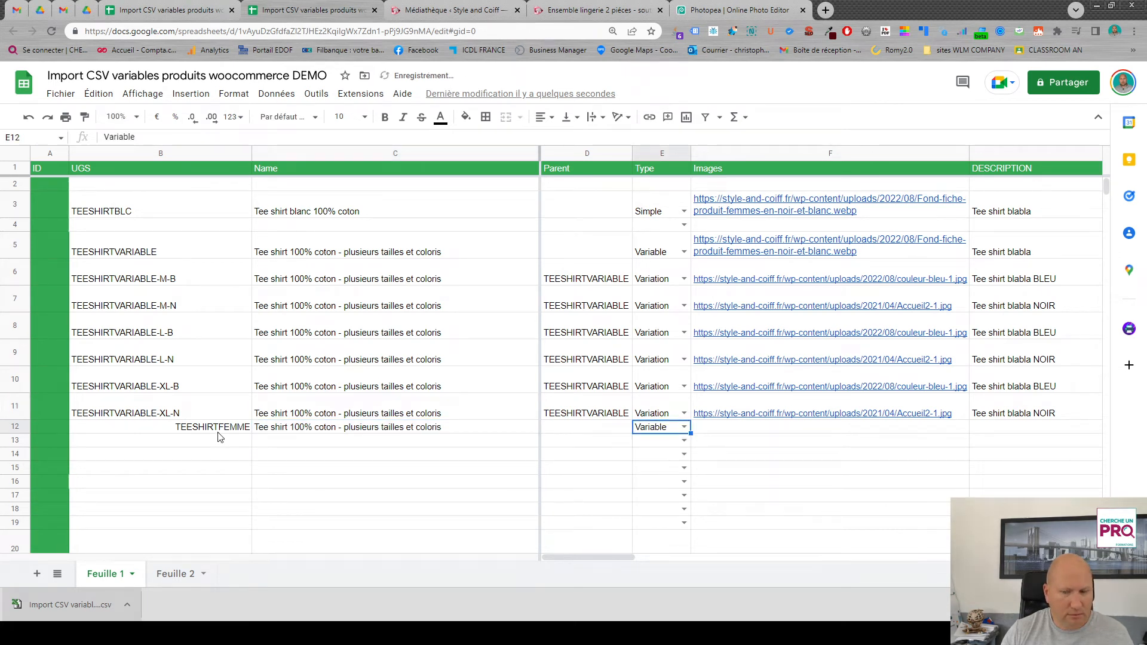
- Fill the image link, description and short description from row 11 down to the TEESHIRTFEMME row
left_click(953, 409)
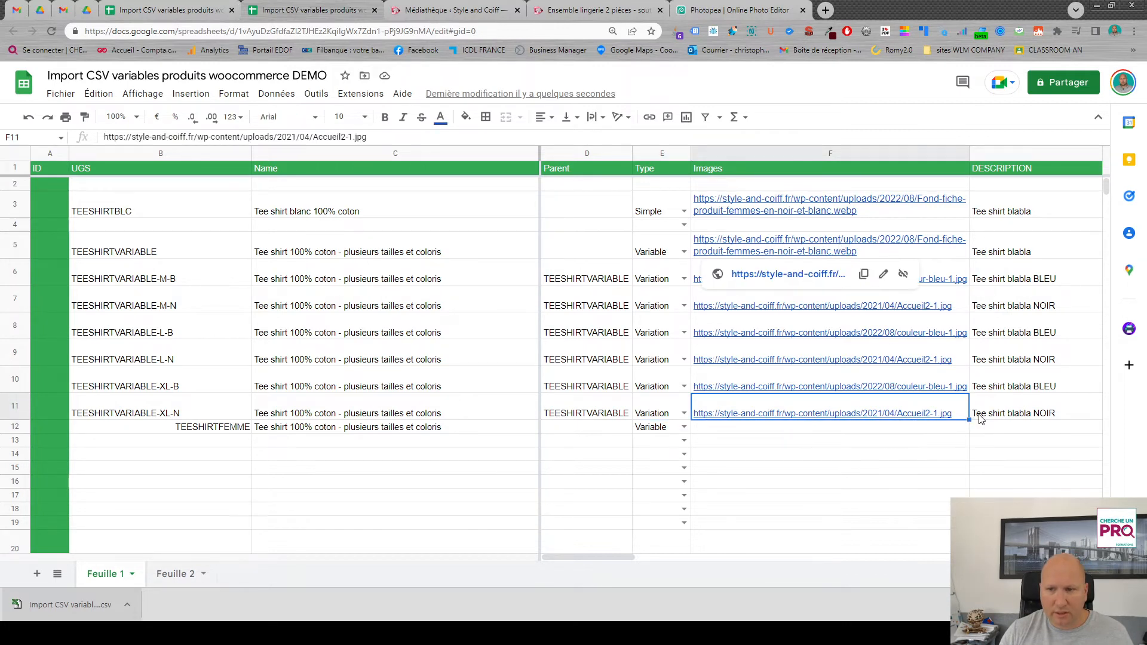
left_click_drag(969, 421, 968, 431)
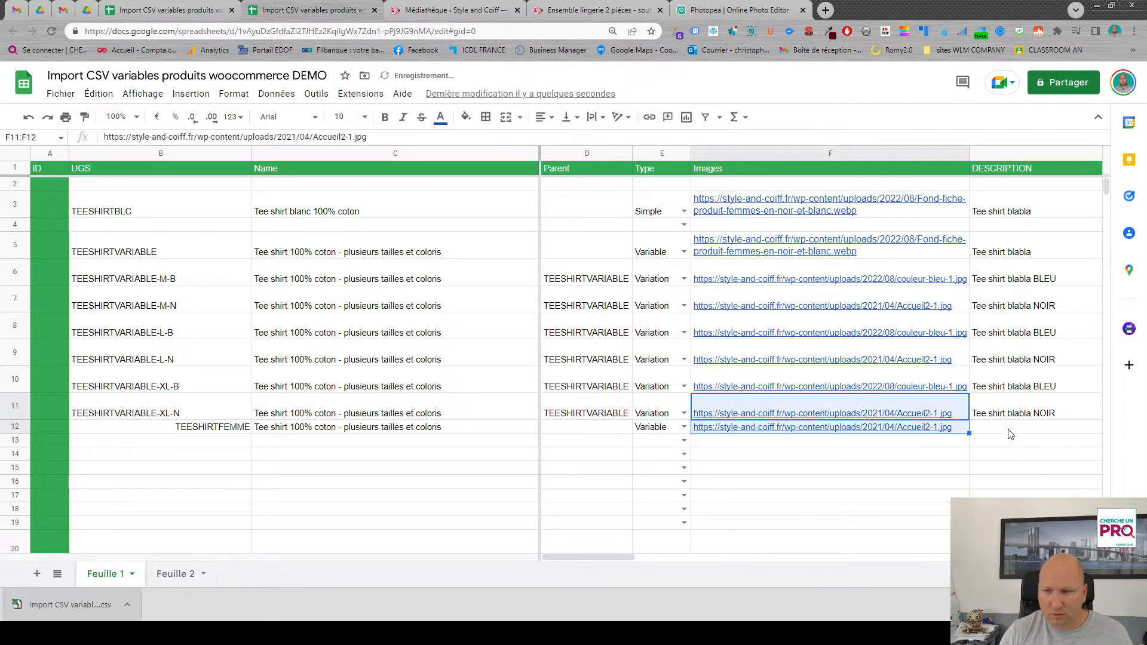
left_click_drag(604, 558, 671, 560)
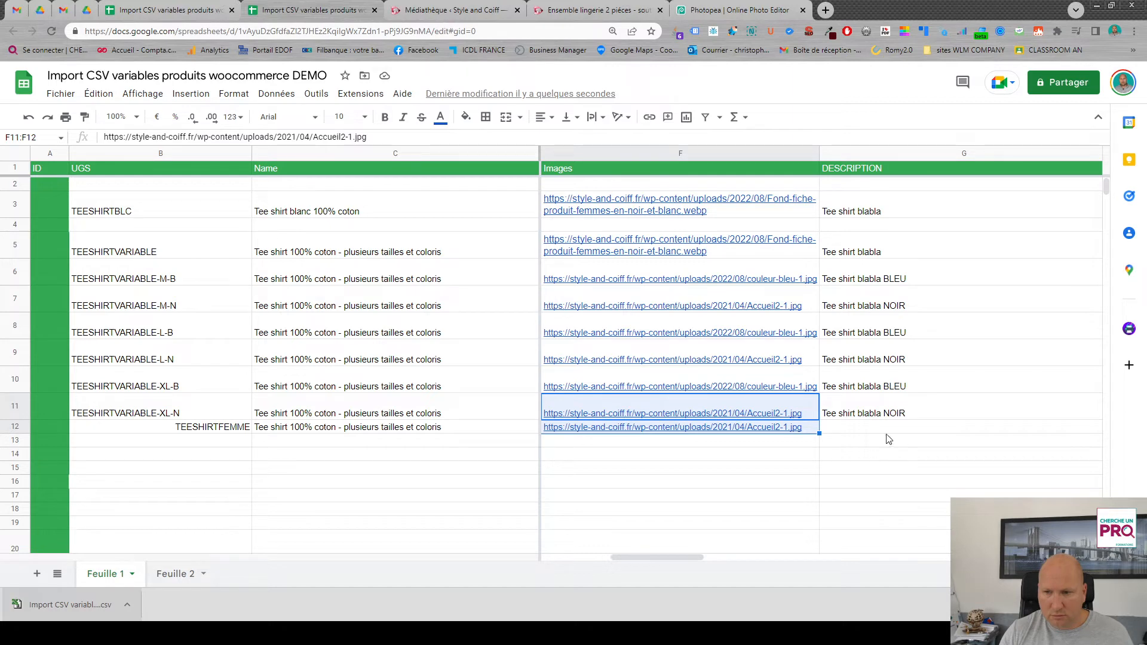
left_click(890, 416)
left_click_drag(657, 557, 684, 557)
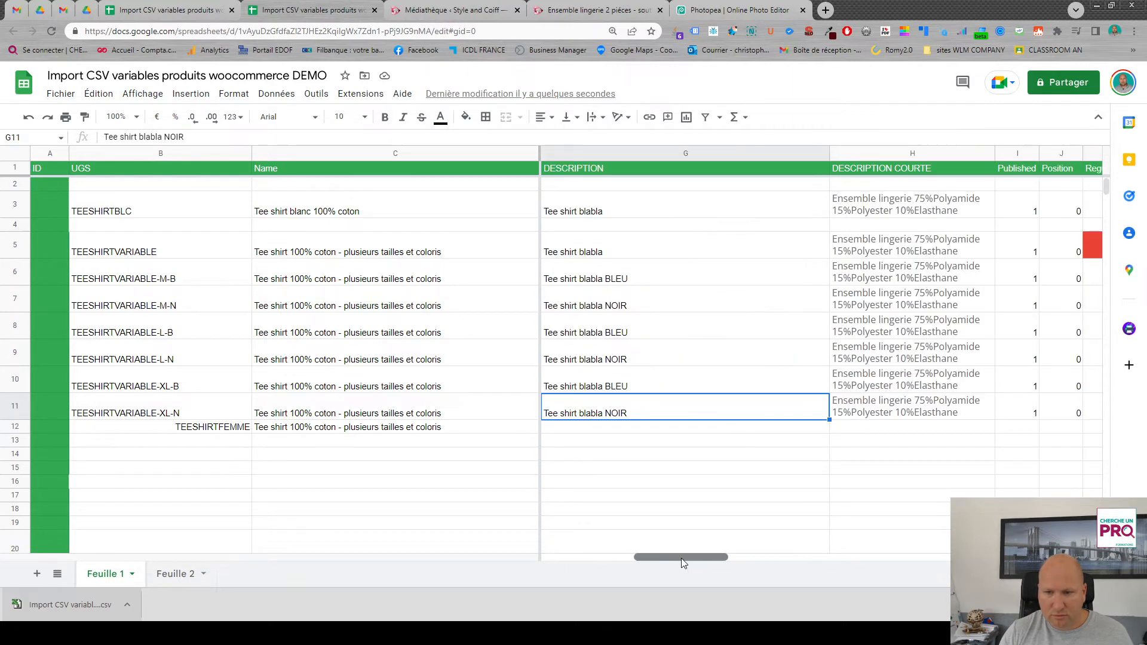
left_click_drag(799, 410, 877, 410)
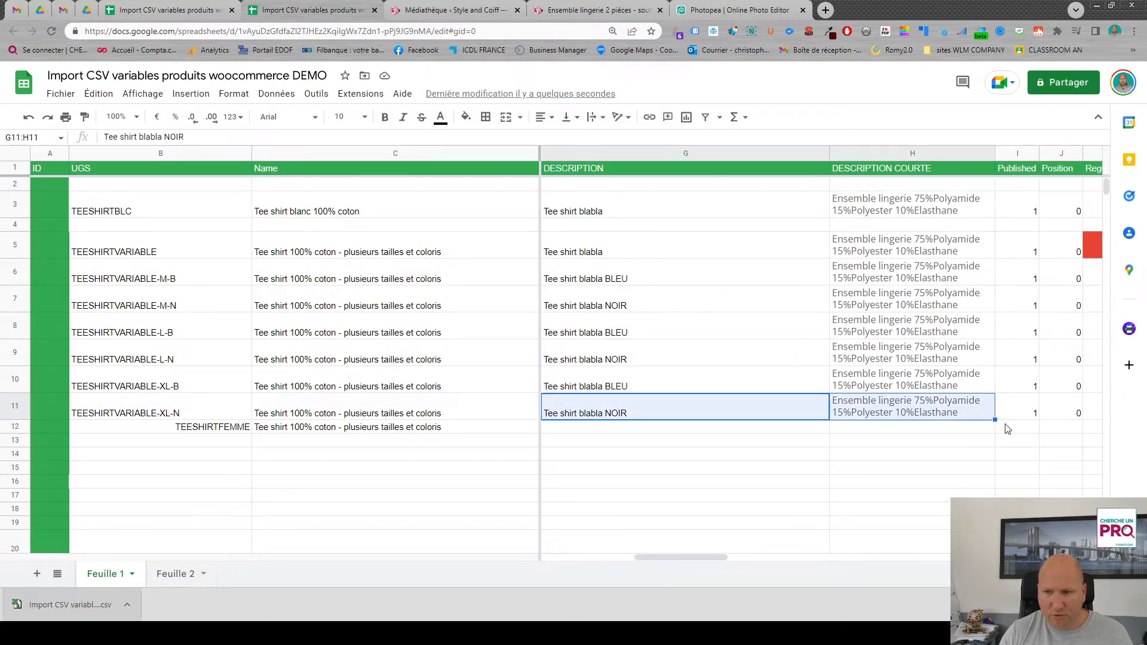
left_click_drag(993, 420, 994, 434)
- Change the description of TEESHIRTFEMME in row 12 to "Tee shirt blabla FEMME"
double_click(603, 445)
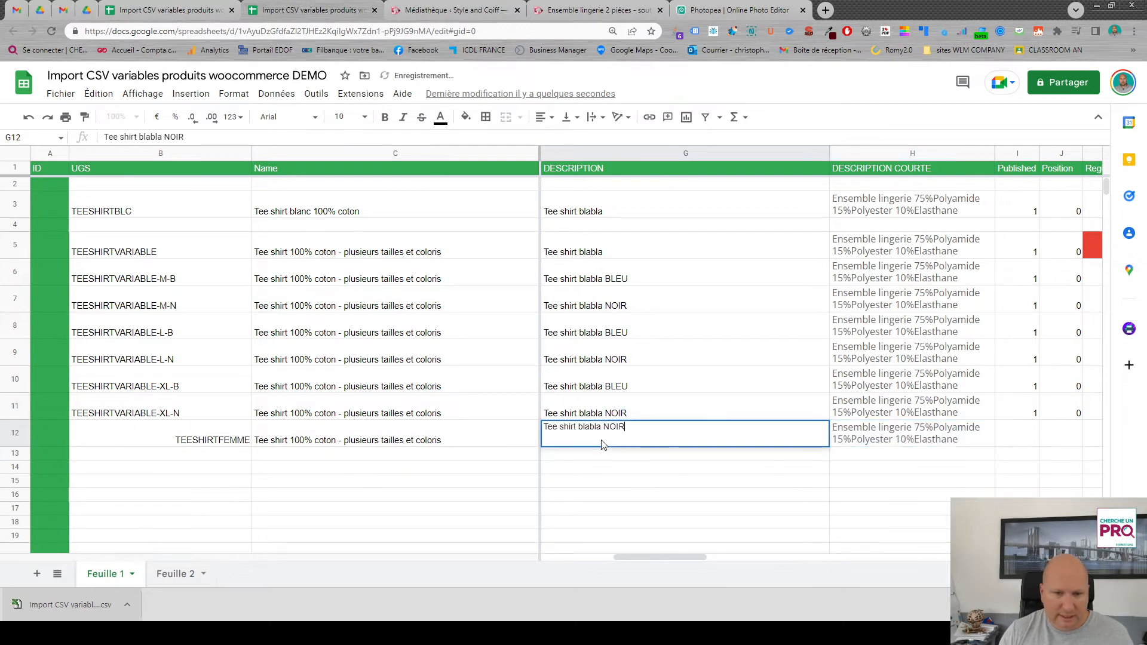
type("FEMME")
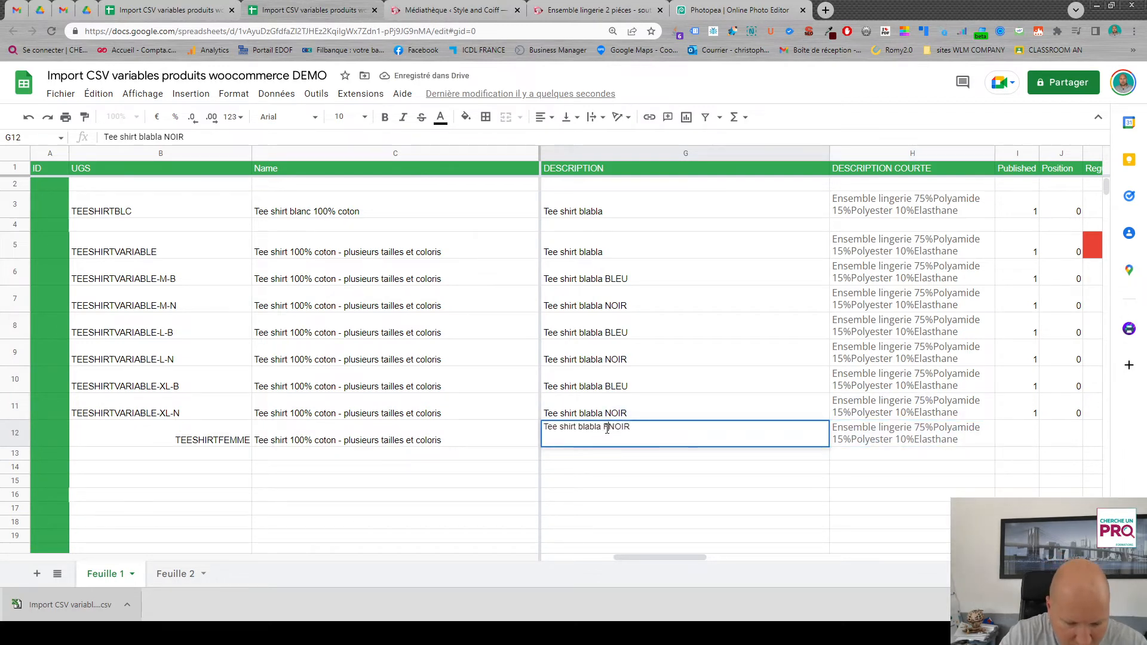
key("Delete")
key("Delete")
key("Delete")
key("Delete")
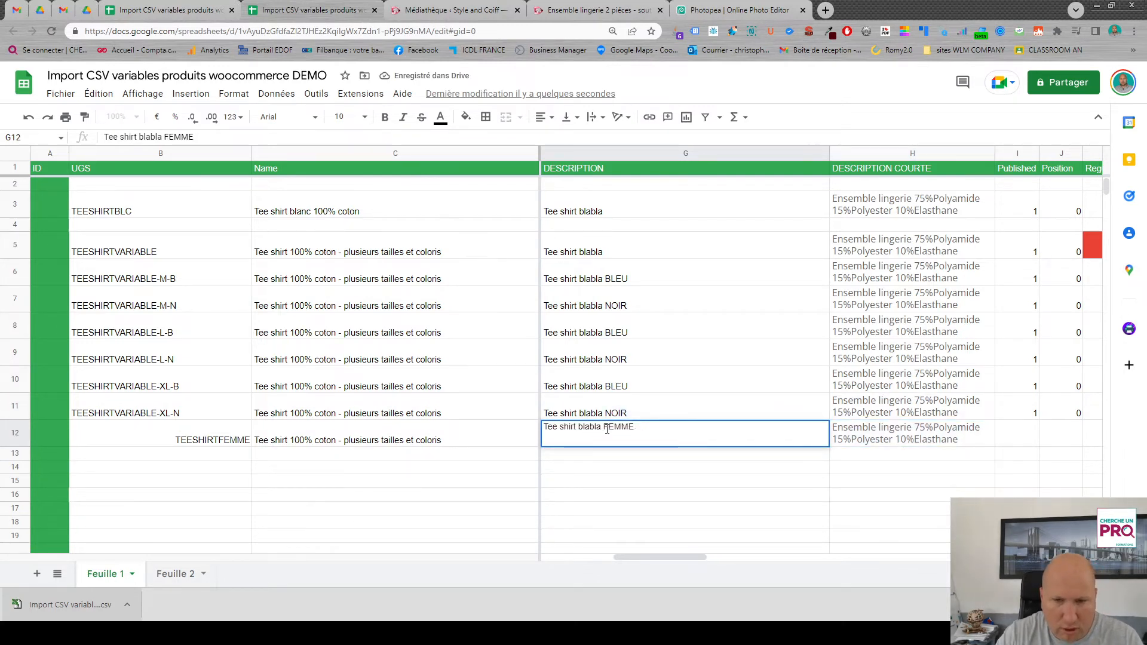
key("Return")
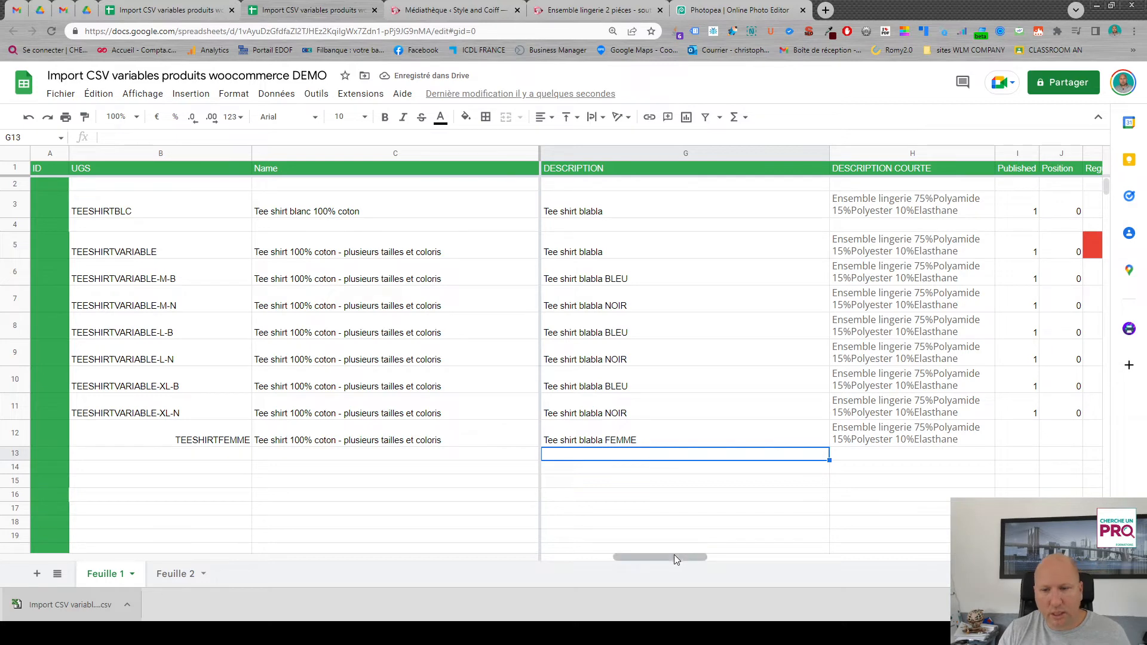
- Fill Published and Position down to row 12, and colour that row's Regular price and Sale price cells red
left_click_drag(670, 557, 740, 559)
left_click_drag(724, 415, 864, 442)
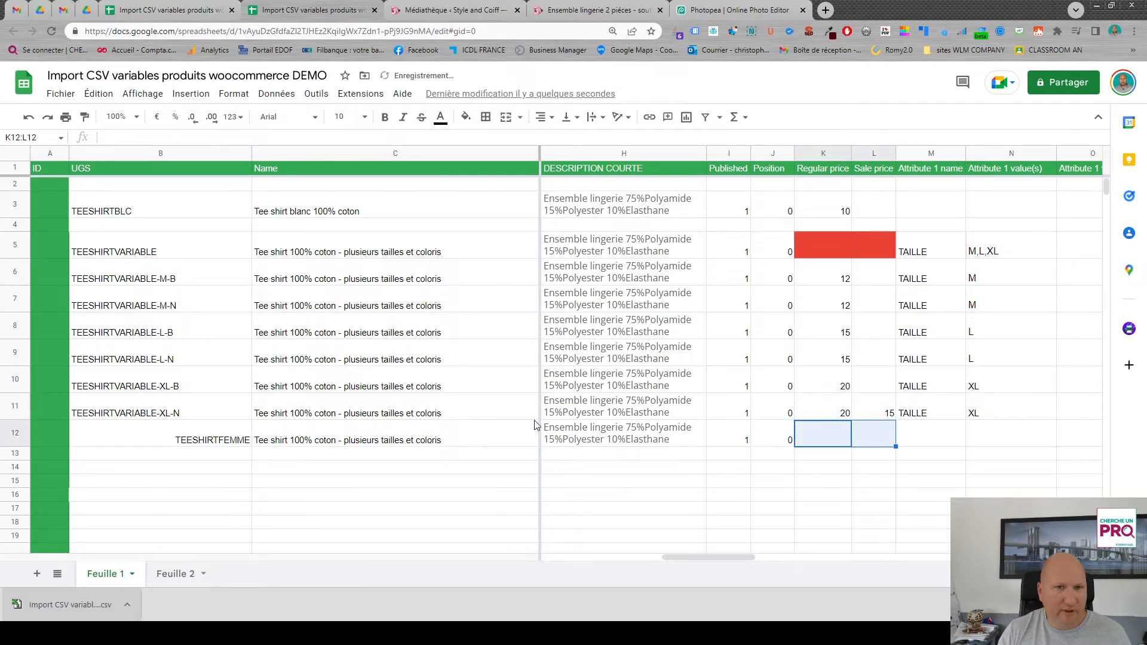
left_click(465, 117)
left_click(515, 157)
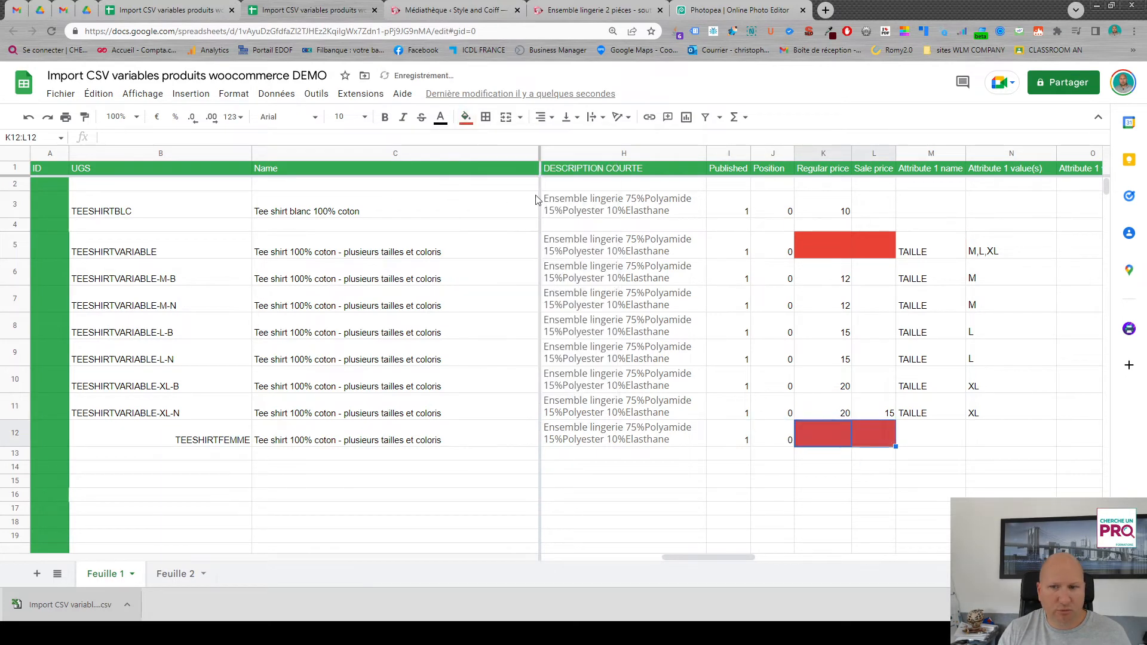
- Copy TAILLE down as the Attribute 1 name of TEESHIRTFEMME and enter M,L as its values
left_click_drag(738, 557, 780, 557)
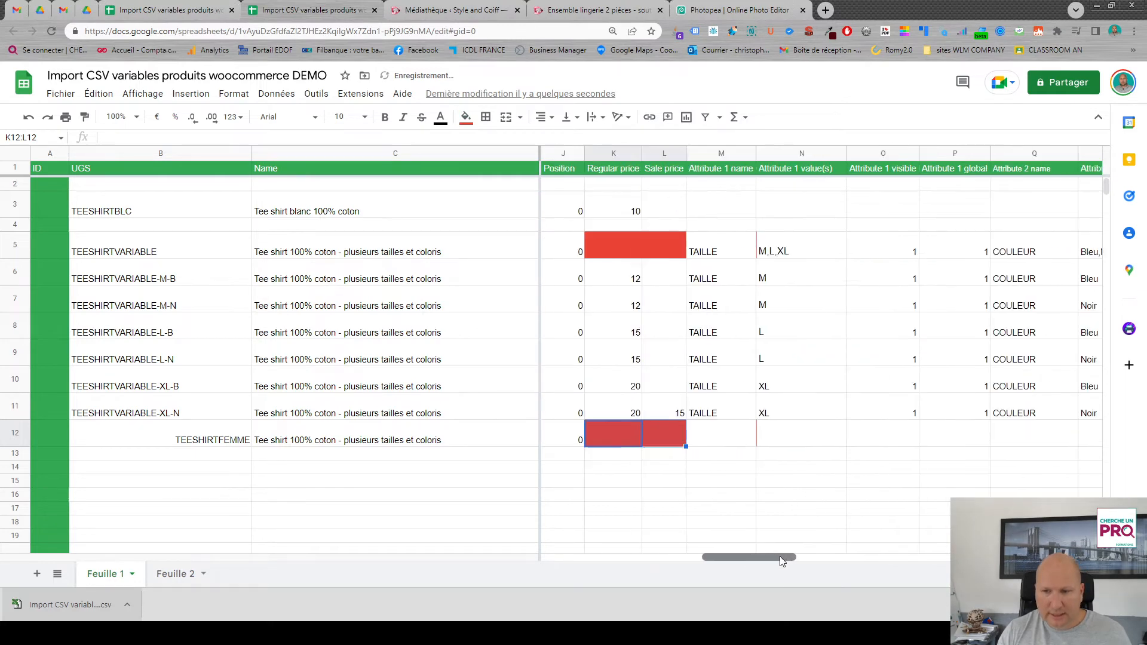
left_click(746, 418)
left_click_drag(755, 420, 755, 436)
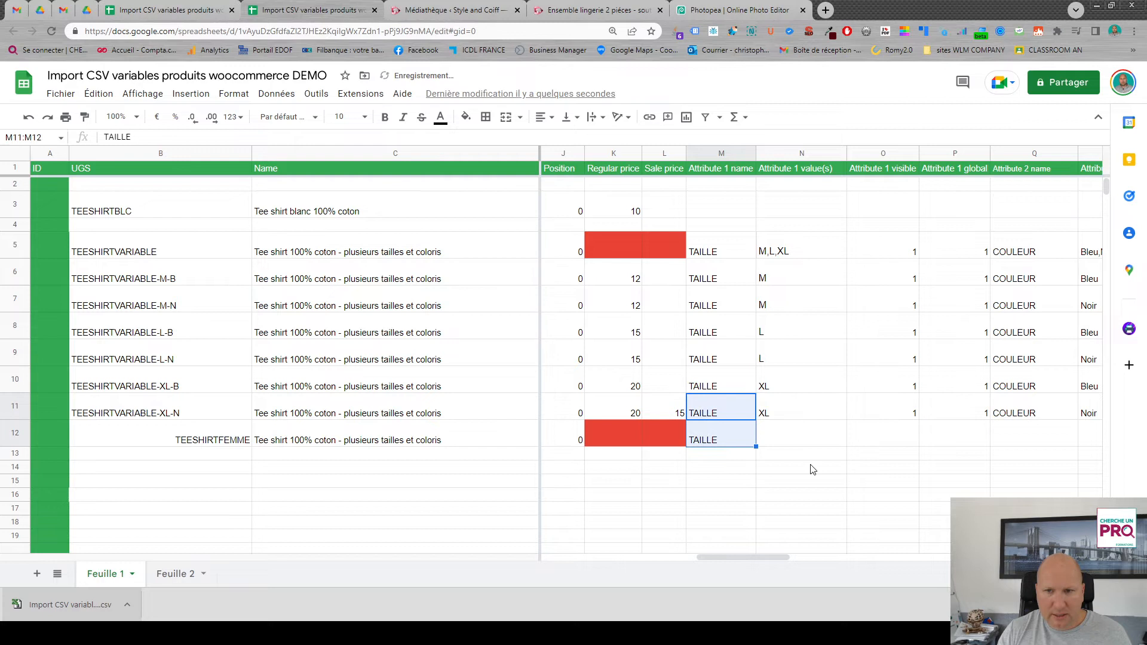
left_click(781, 440)
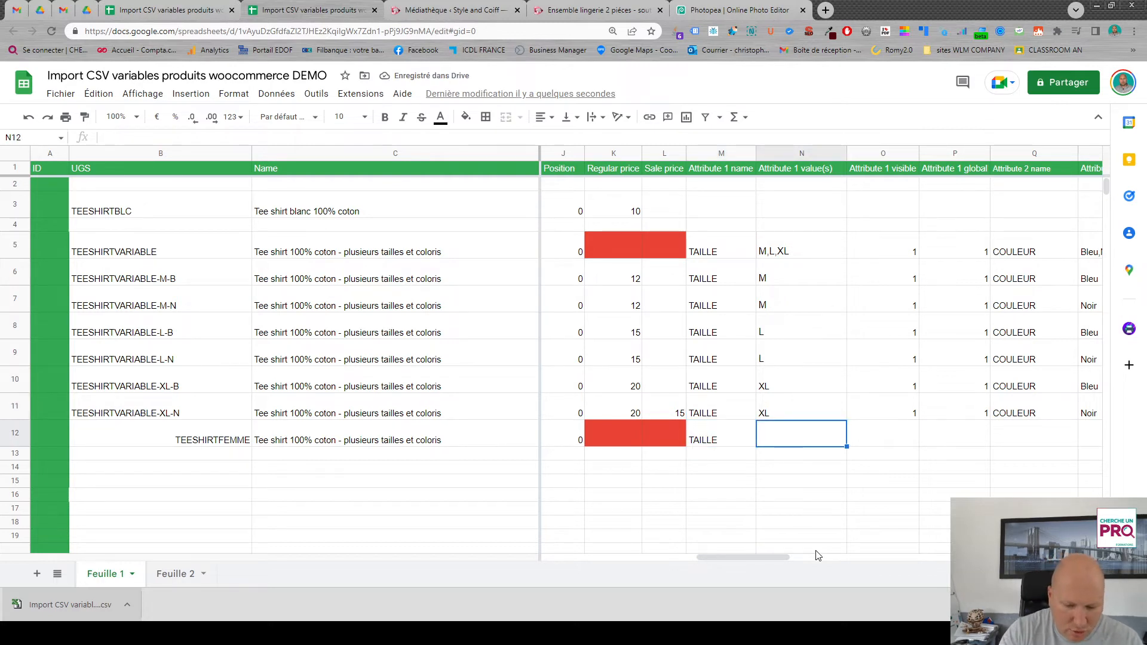
type("M,L,")
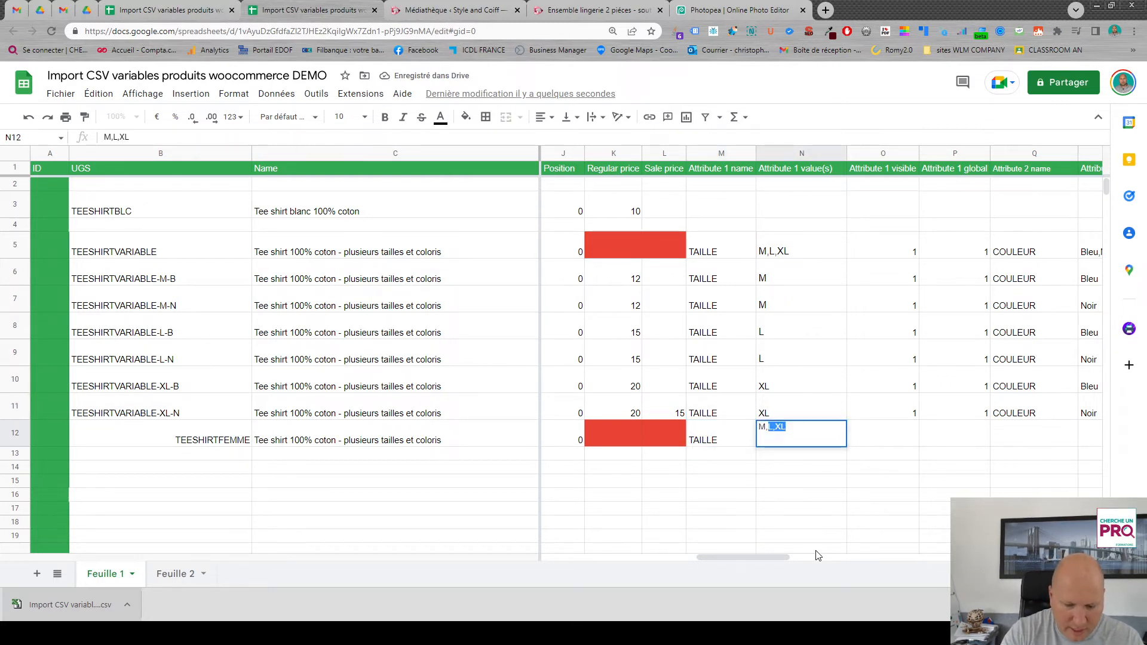
key("BackSpace")
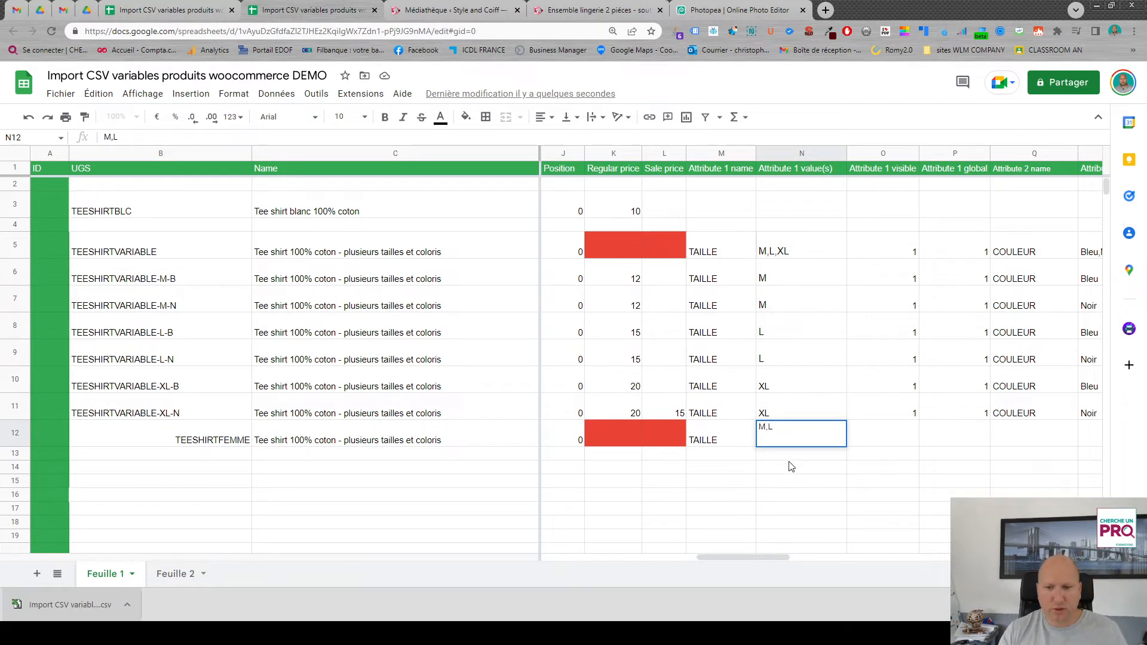
key("Return")
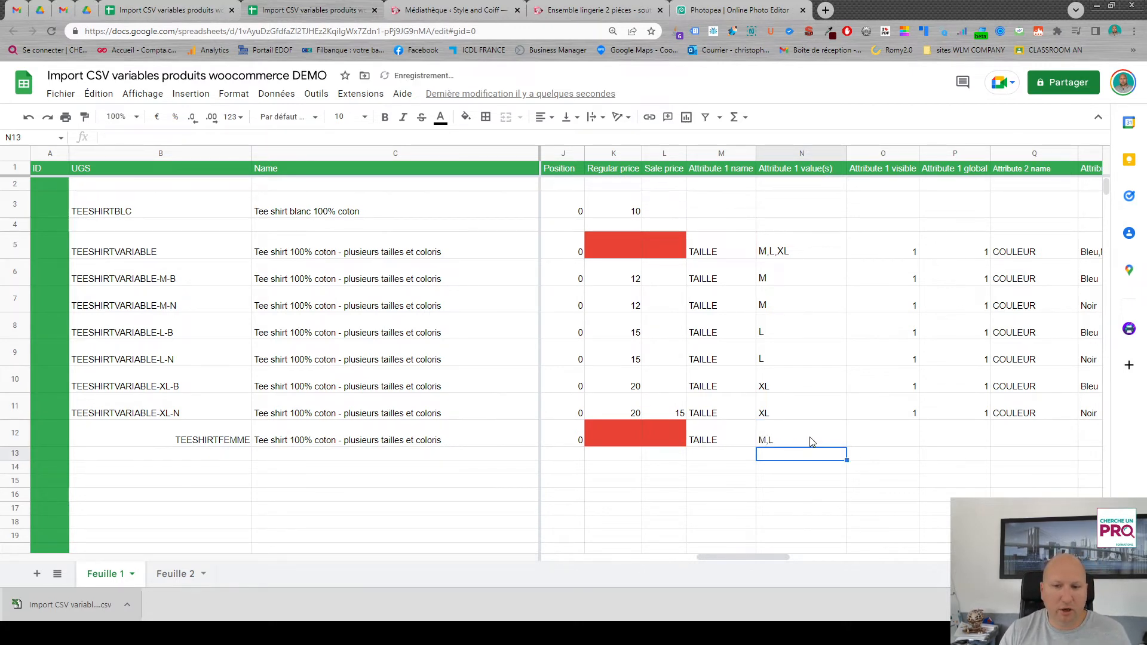
- Enter the Attribute 1 values M in row 13 and L in row 14 for the TEESHIRTFEMME variations
left_click_drag(774, 557, 787, 557)
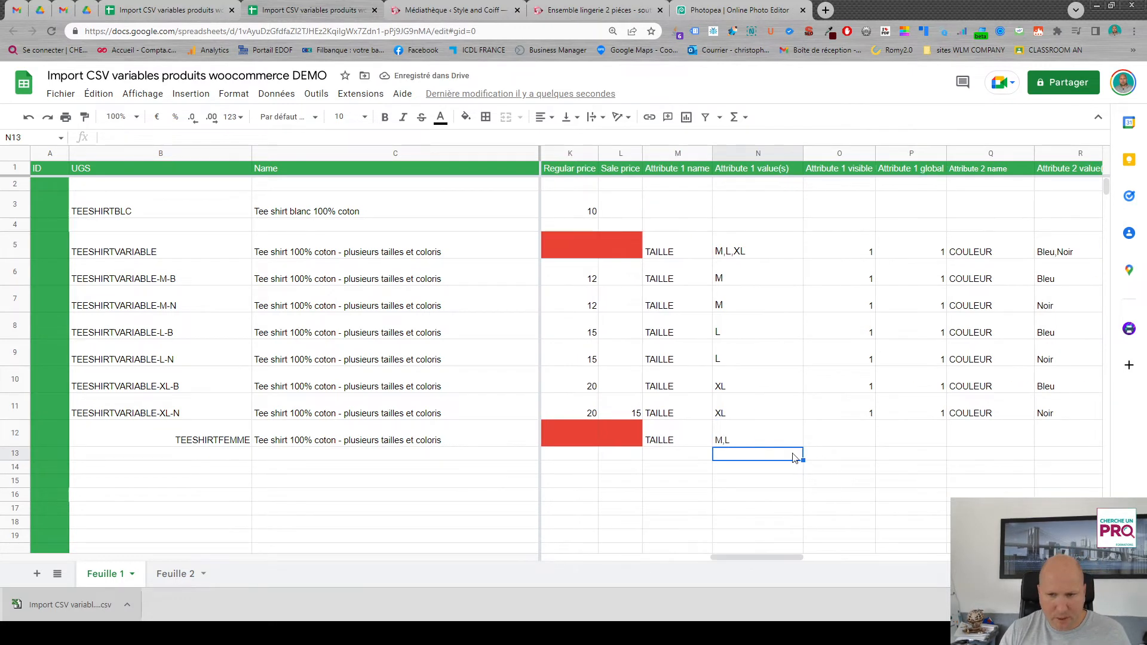
type("M")
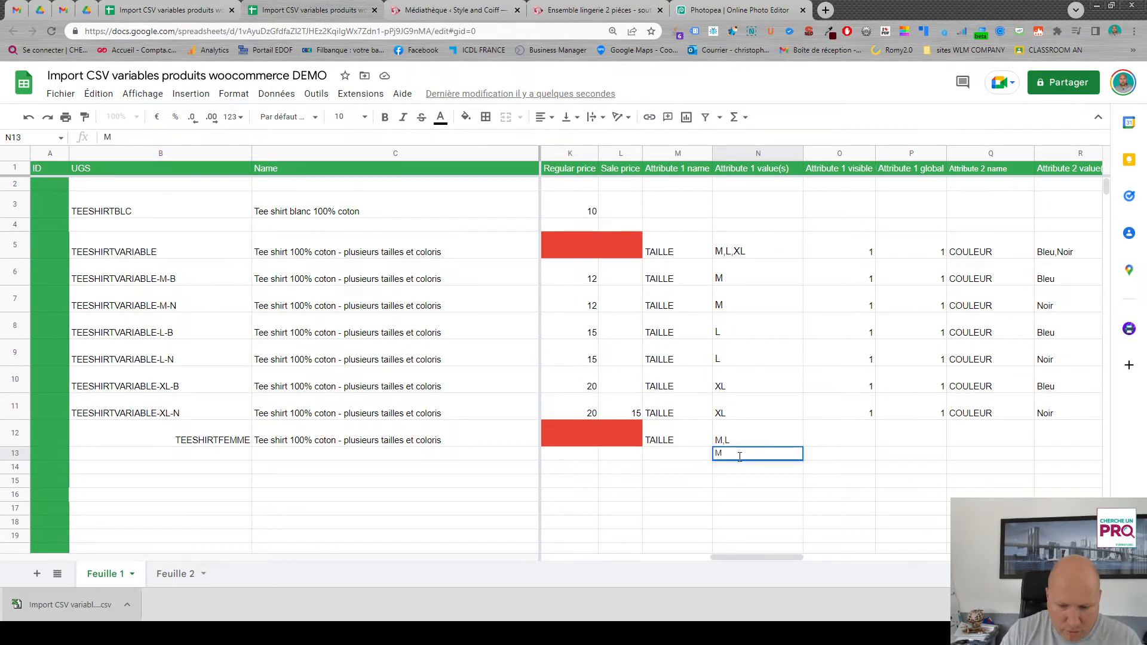
key("Return")
type("L")
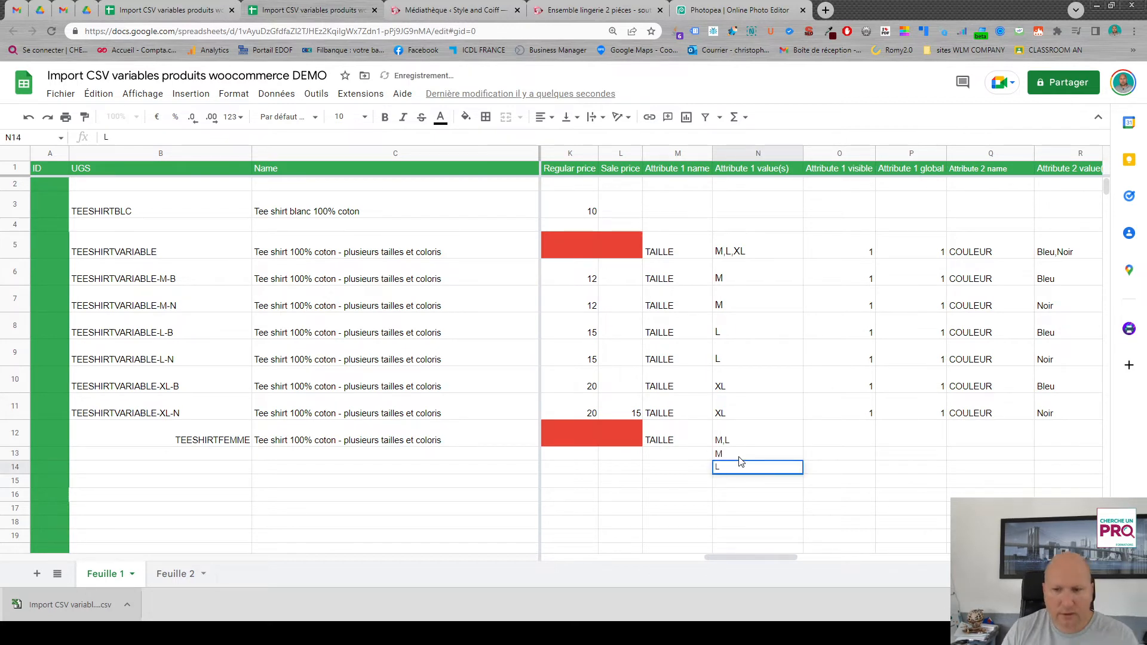
key("Tab")
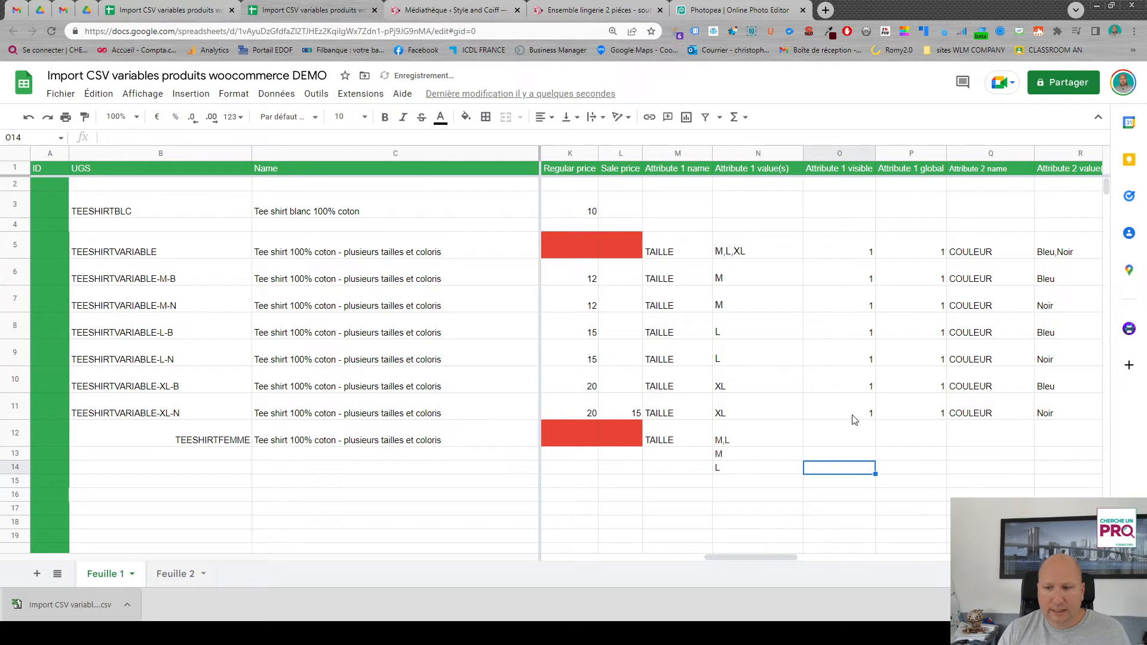
- Fill Attribute 1 visible and global with 1 in rows 12 to 14, and extend the name TAILLE down to row 14
left_click_drag(853, 416, 887, 474)
left_click_drag(754, 561, 779, 557)
left_click(578, 440)
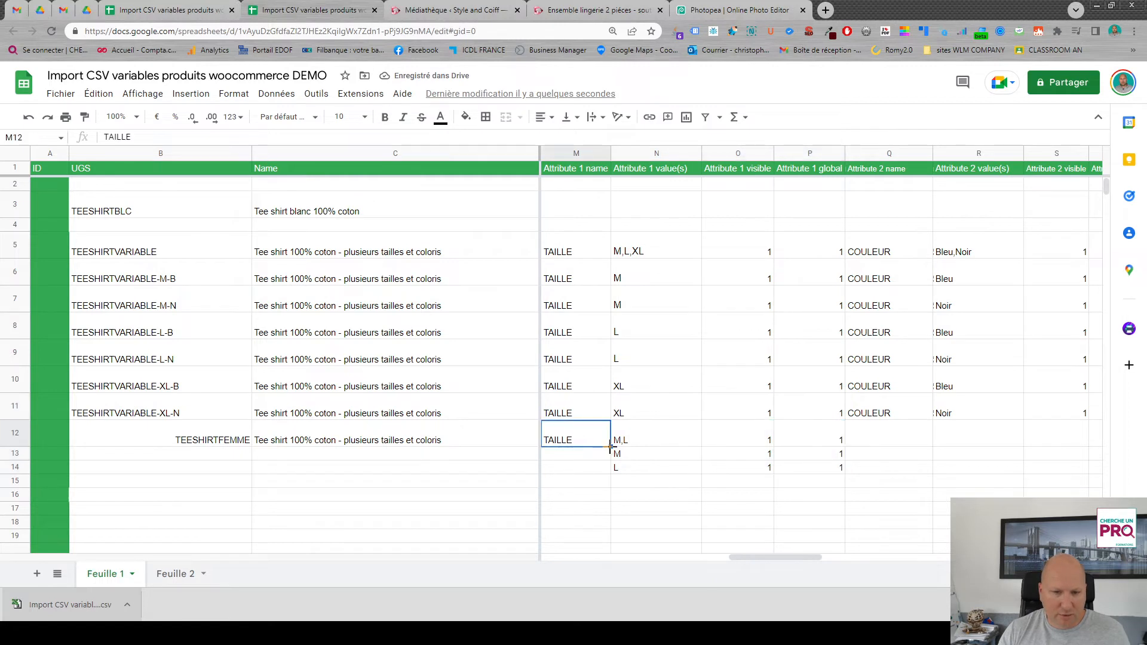
left_click_drag(610, 447, 607, 471)
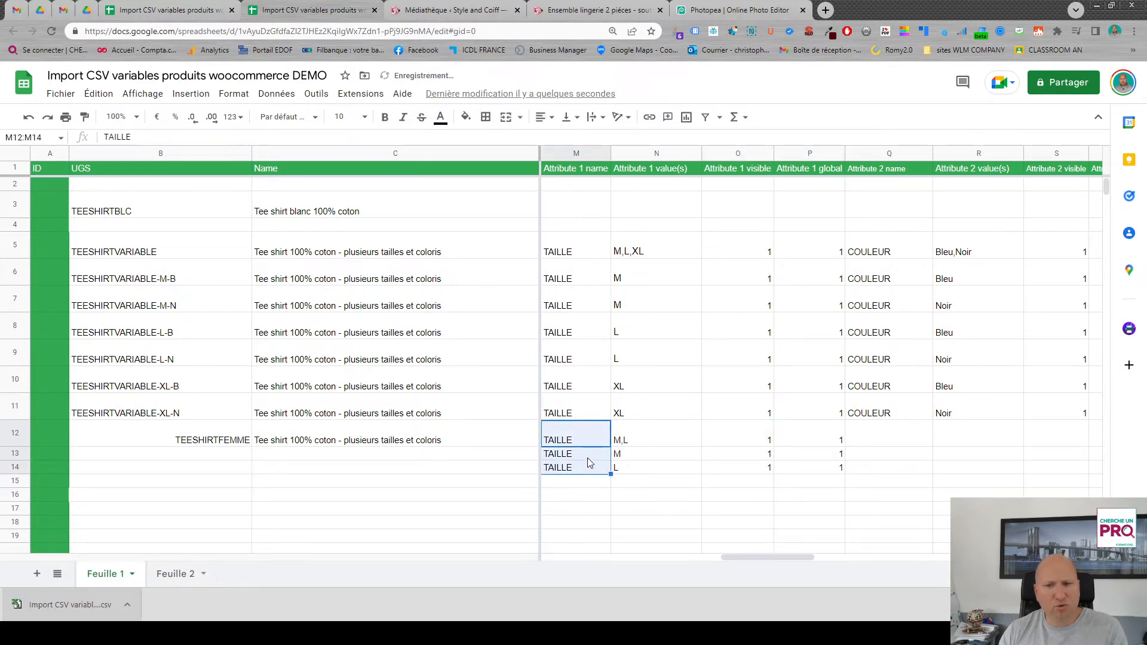
- Fill COULEUR as the Attribute 2 name in rows 12 to 14 and enter Noir as the value in row 12
left_click_drag(809, 558, 825, 558)
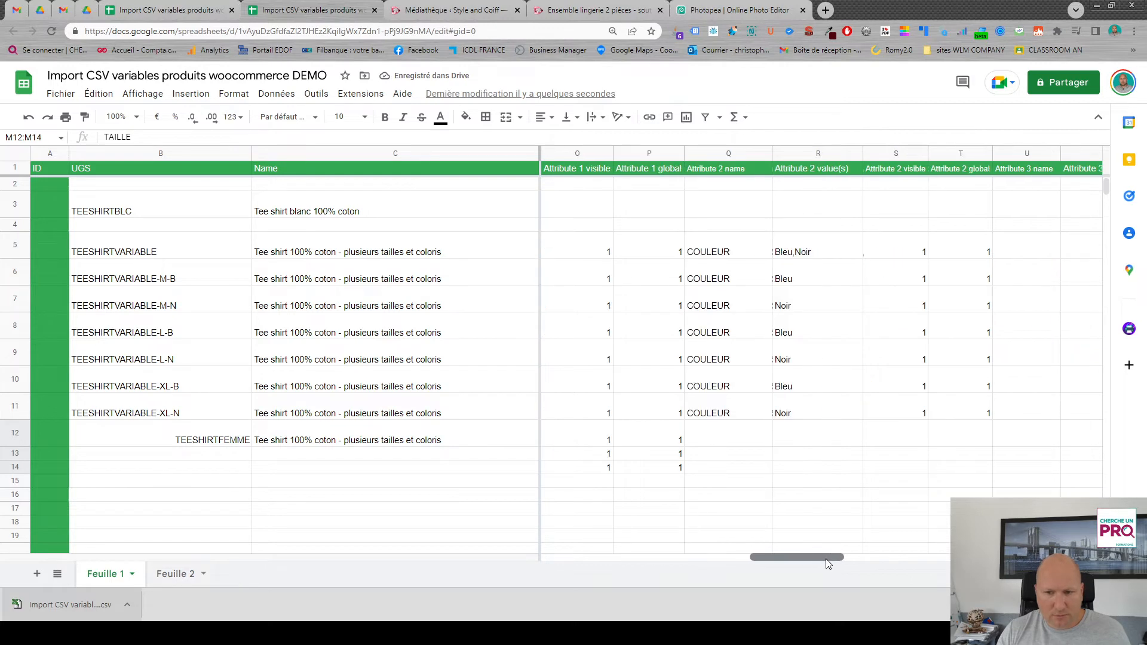
left_click(750, 410)
left_click_drag(772, 420, 774, 468)
left_click(809, 441)
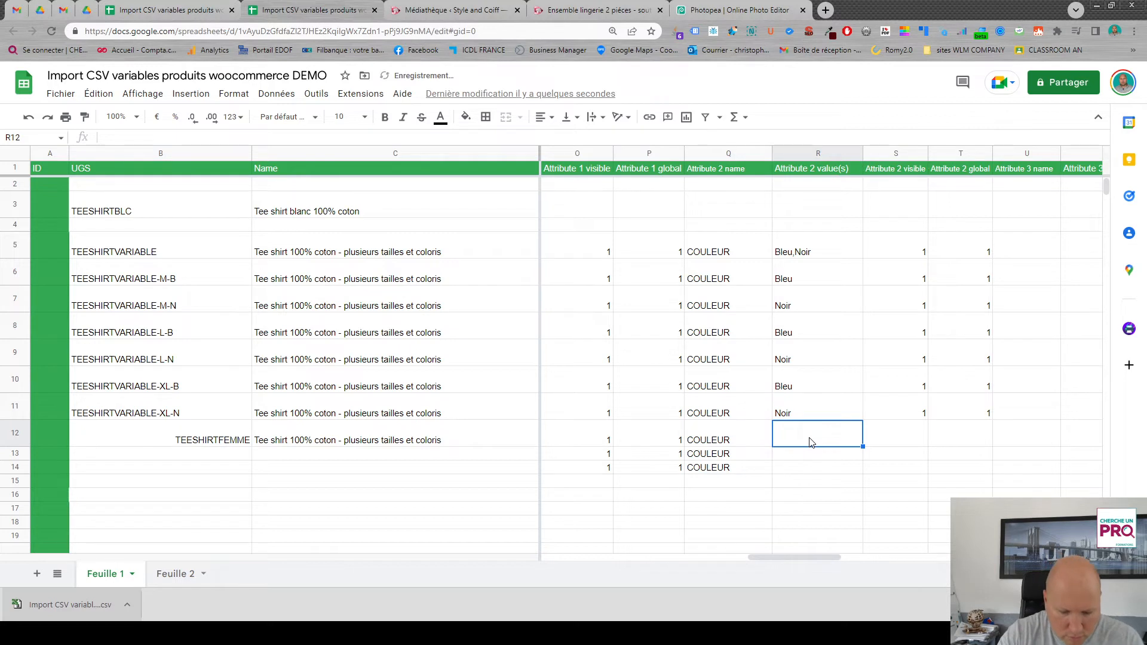
type("Noir")
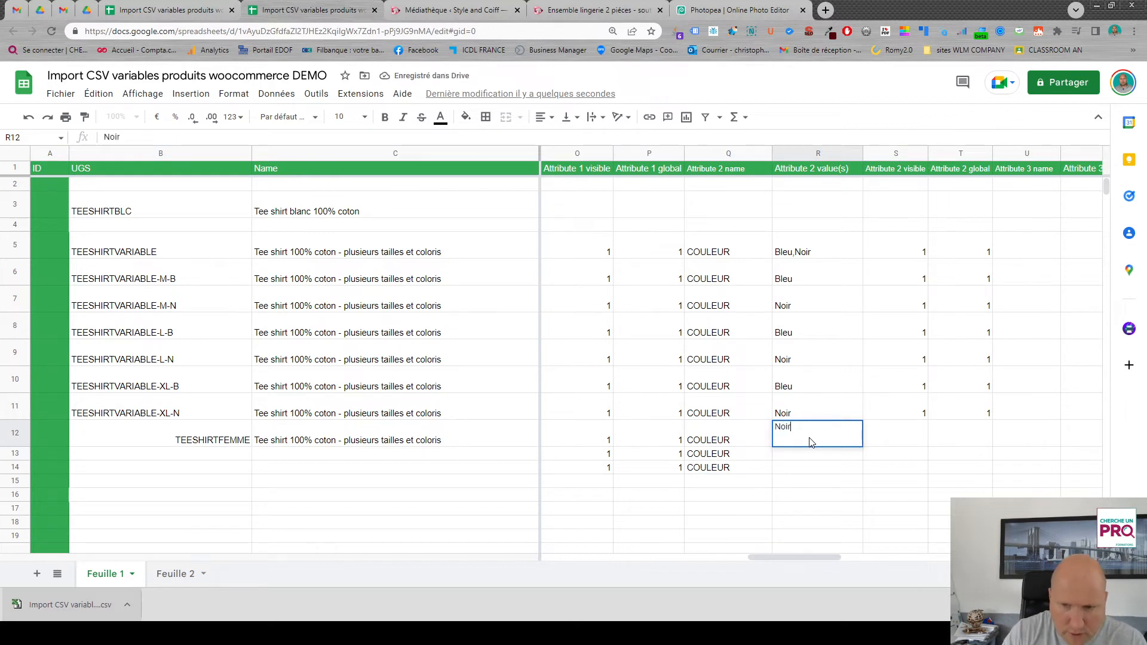
key("Return")
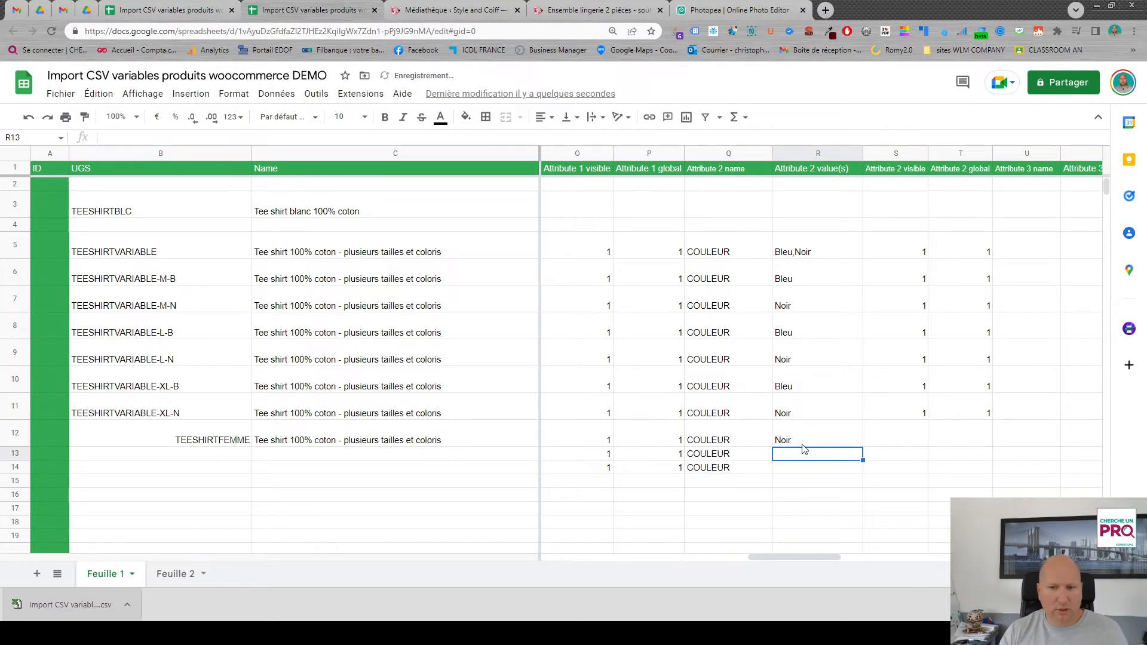
- Extend the Attribute 2 value Noir down to rows 13 and 14, and fill Attribute 2 visible and global with 1 in rows 12 to 14
left_click(860, 444)
left_click_drag(864, 448, 864, 475)
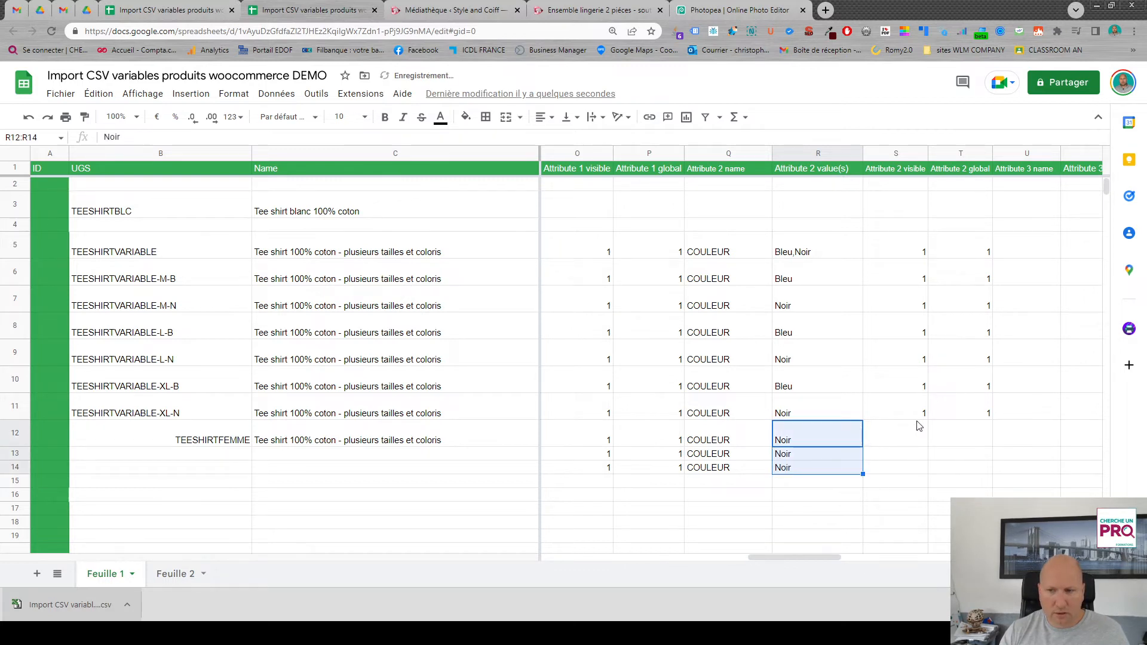
left_click_drag(917, 417, 991, 473)
- Copy the UGS TEESHIRTFEMME from row 12 down to rows 13 and 14
left_click_drag(836, 556, 811, 557)
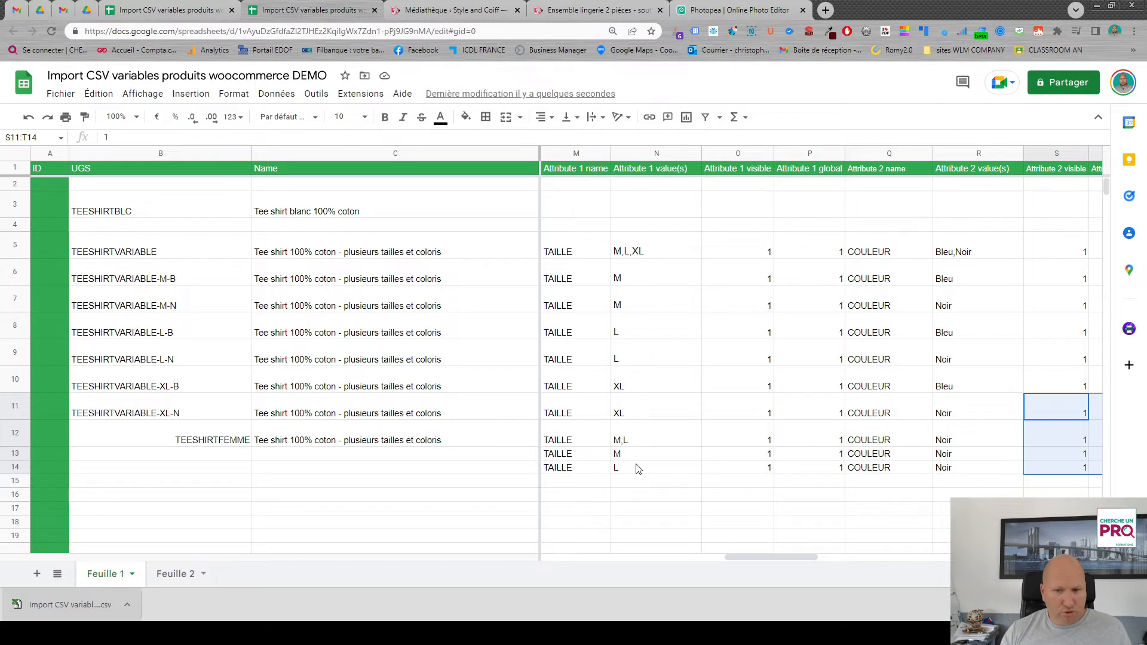
left_click(230, 442)
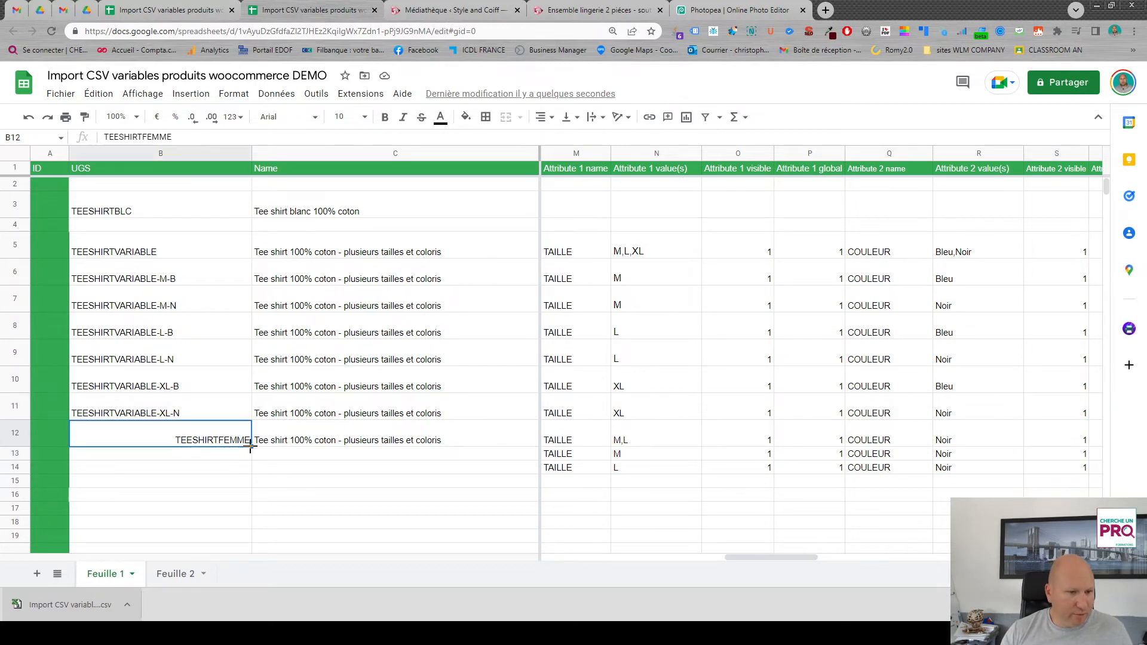
left_click_drag(250, 450, 251, 469)
left_click(239, 439)
left_click(250, 451)
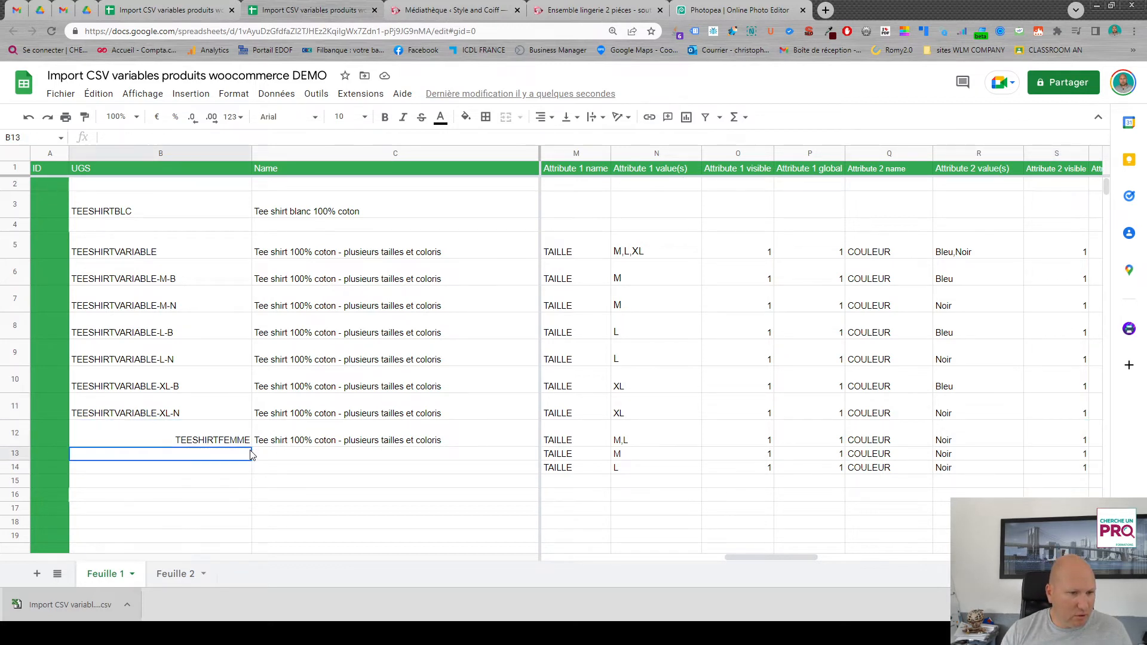
left_click(245, 441)
left_click_drag(250, 447, 250, 469)
- Change the UGS to TEESHIRTFEMME-M-N in row 13 and TEESHIRTFEMME-L-N in row 14
left_click(241, 456)
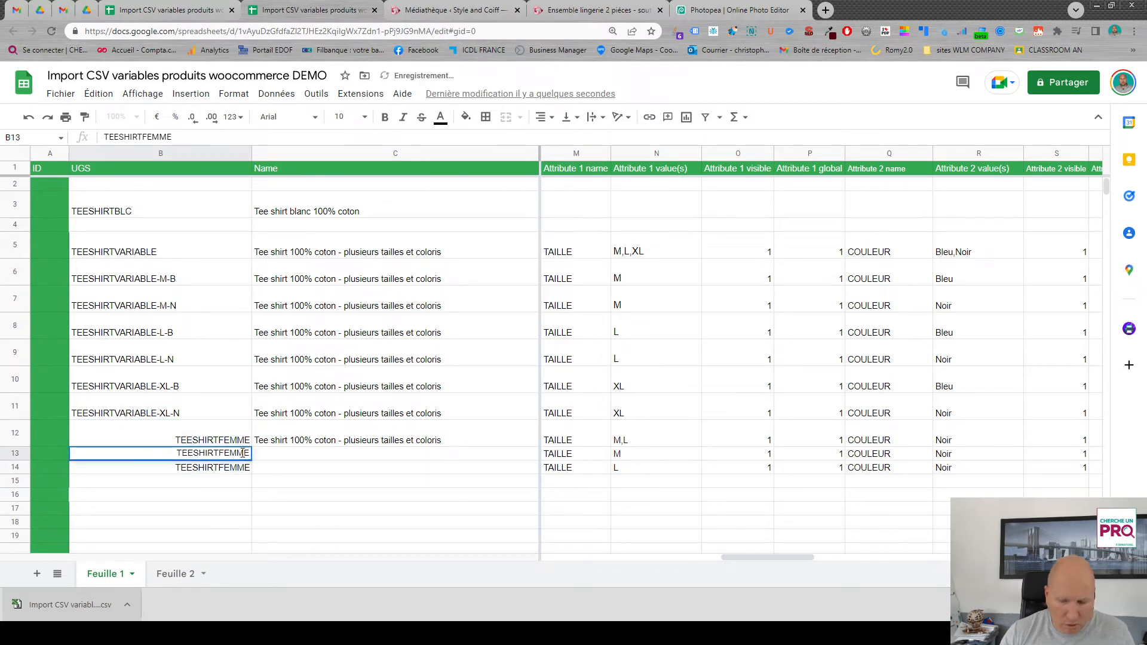
type("-M")
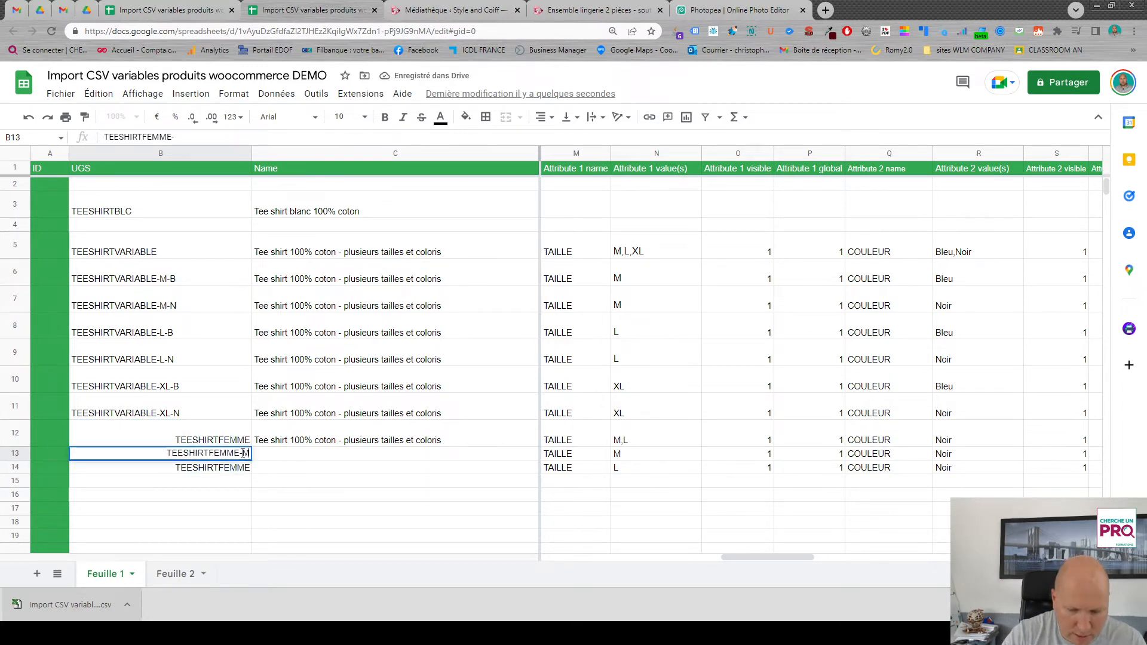
type("-N")
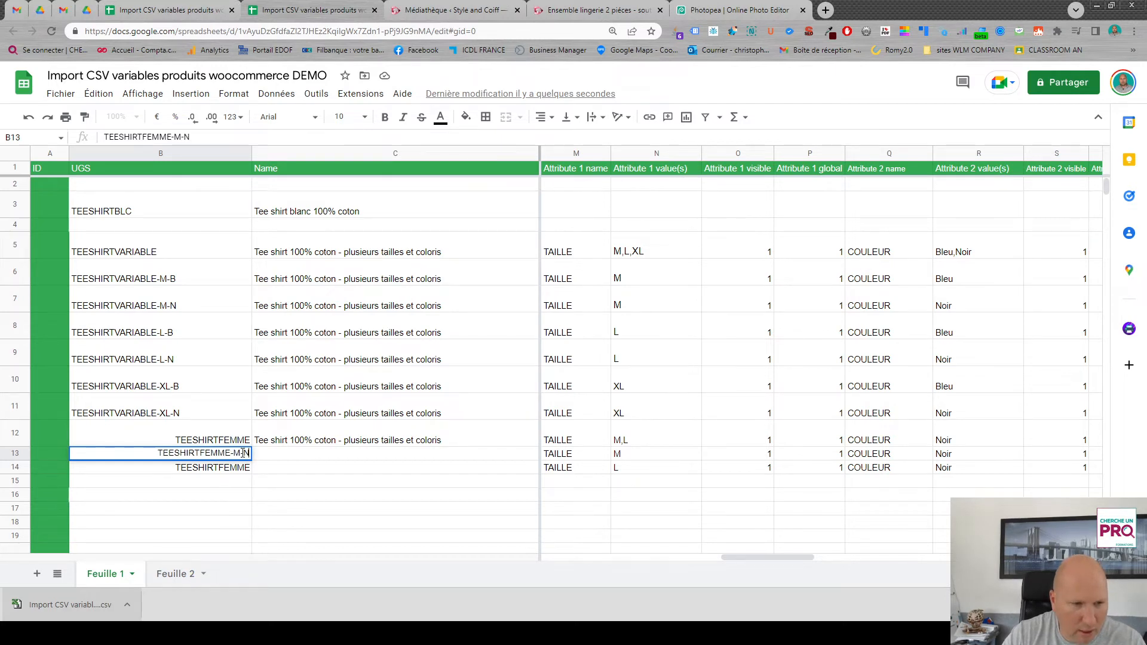
key("Return")
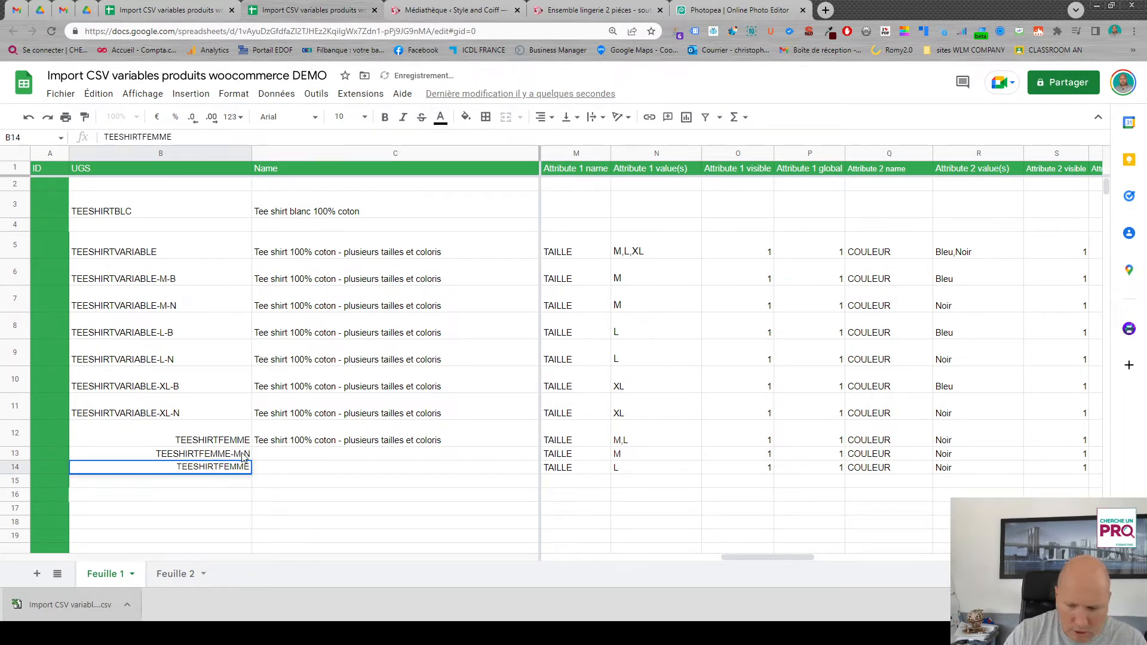
type("-L")
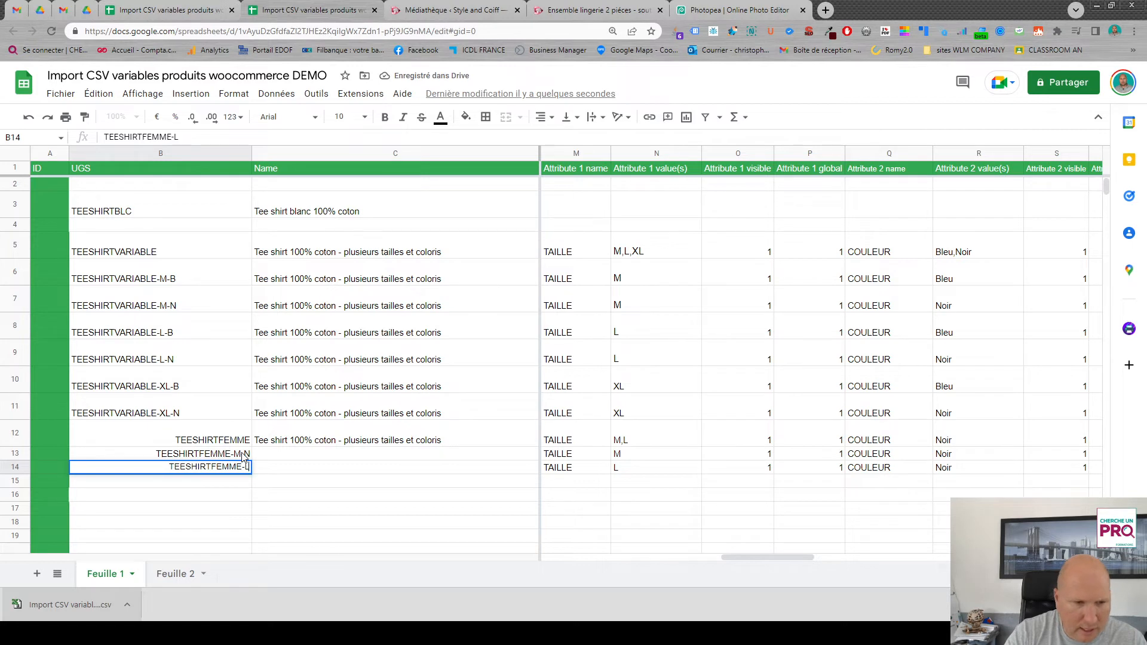
type("-N")
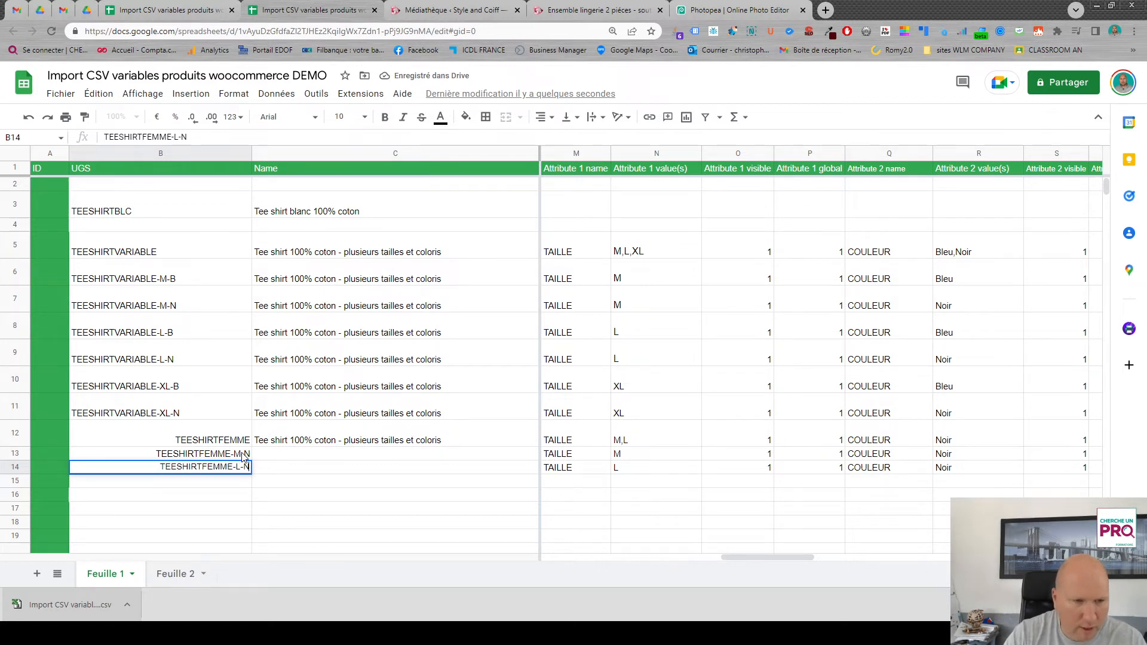
- Copy the TEESHIRTFEMME product name down to rows 13 and 14, and set the type of both rows to Variation
left_click(404, 446)
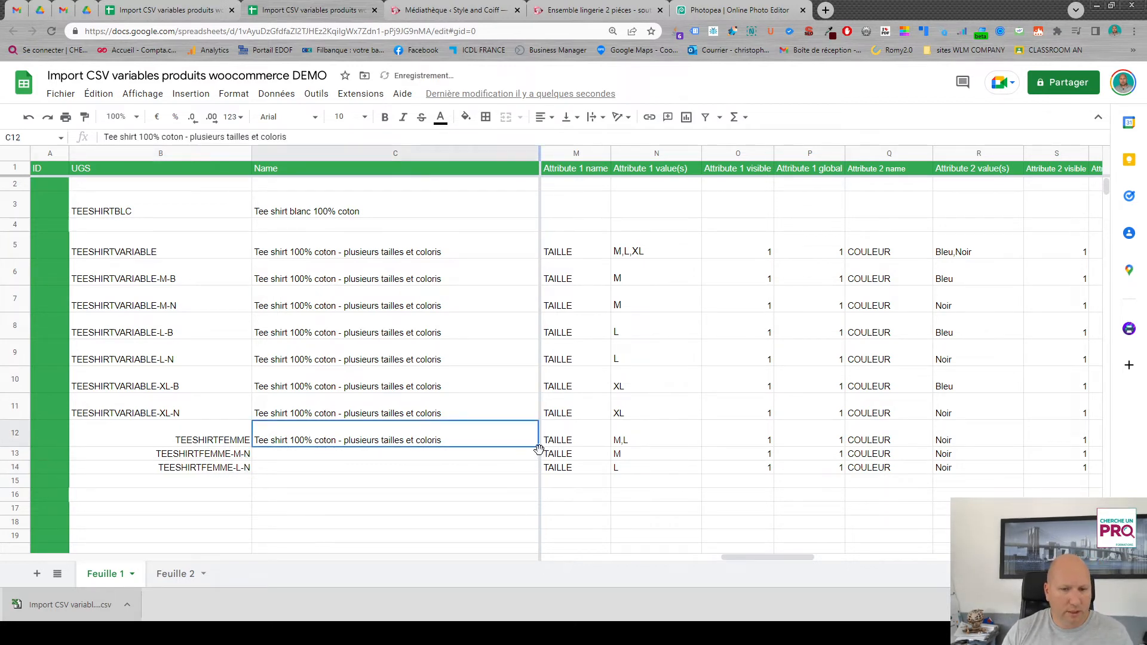
left_click_drag(536, 445, 537, 473)
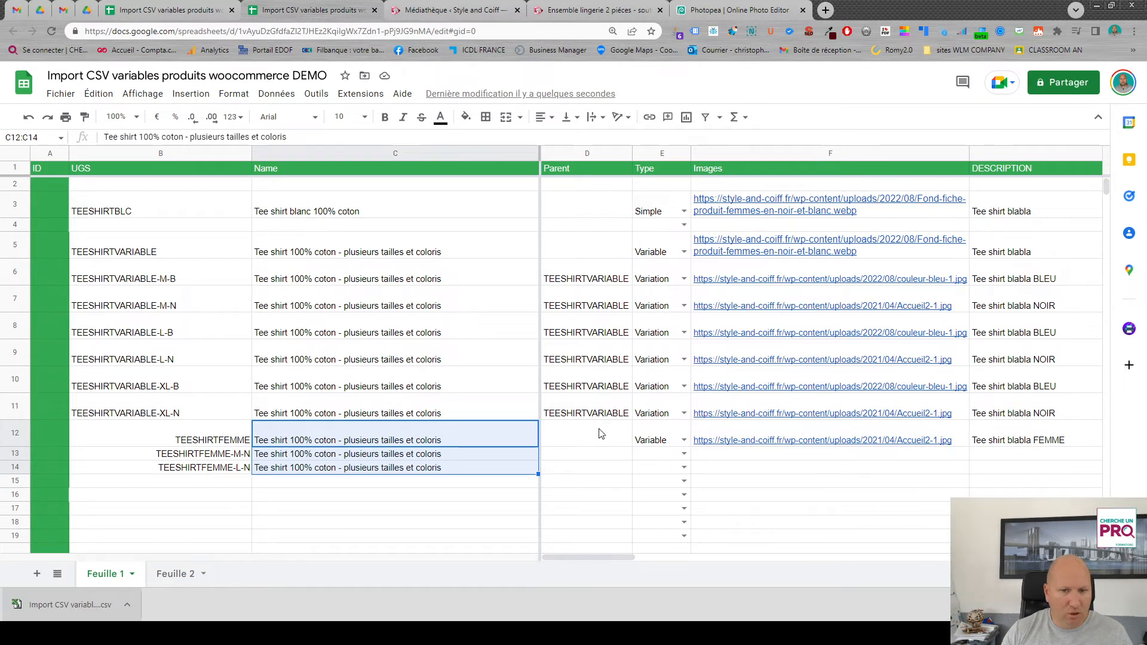
left_click(684, 467)
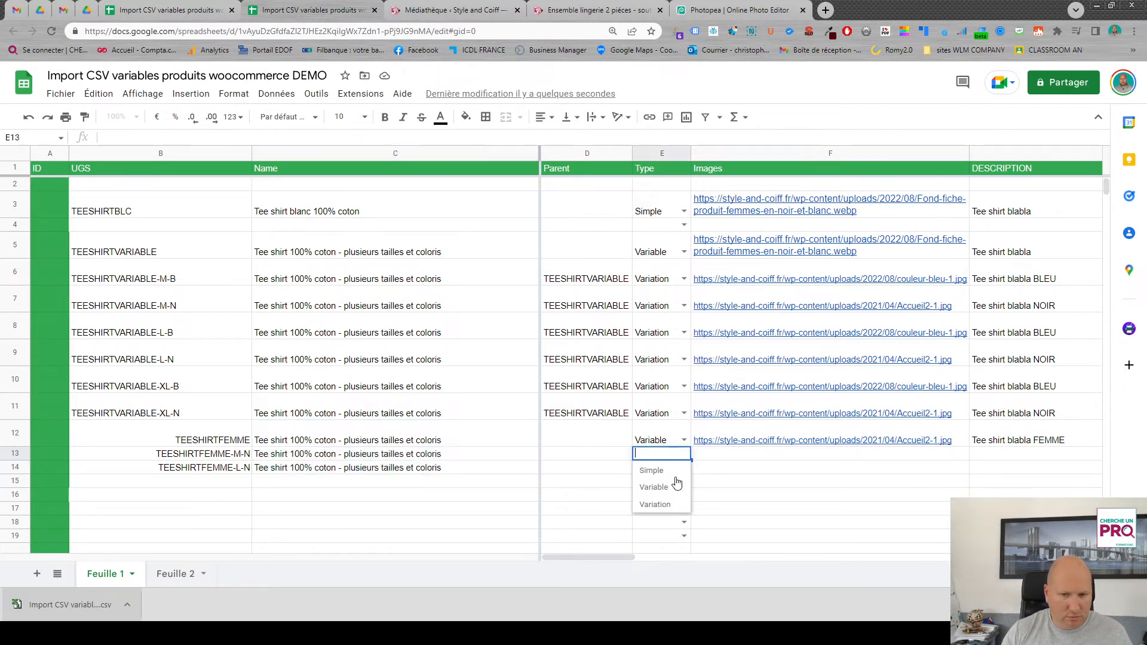
left_click(687, 467)
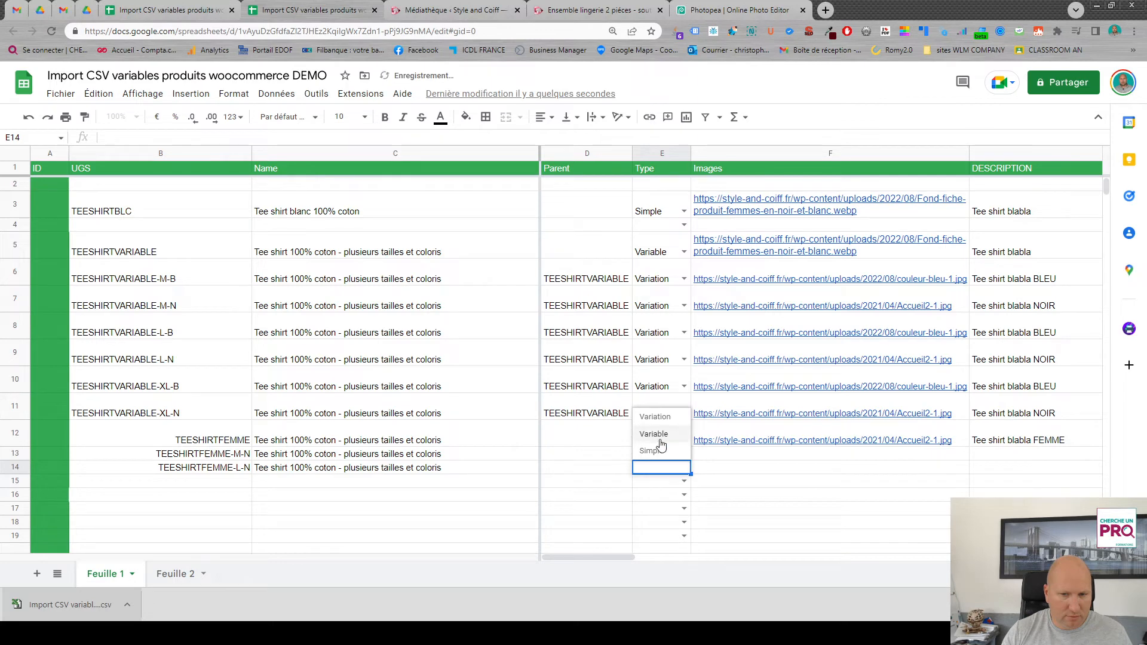
left_click(655, 416)
- Enter TEESHIRTFEMME as the Parent of the two variations in rows 13 and 14 by copying it from the UGS column
left_click(154, 437)
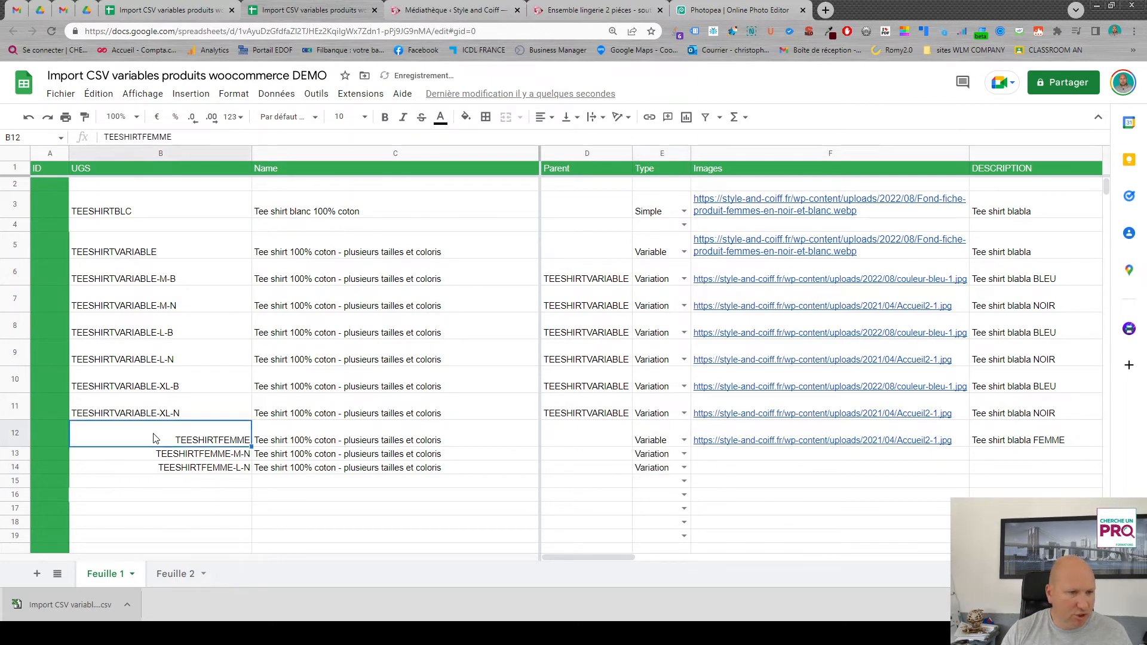
key("ctrl+c")
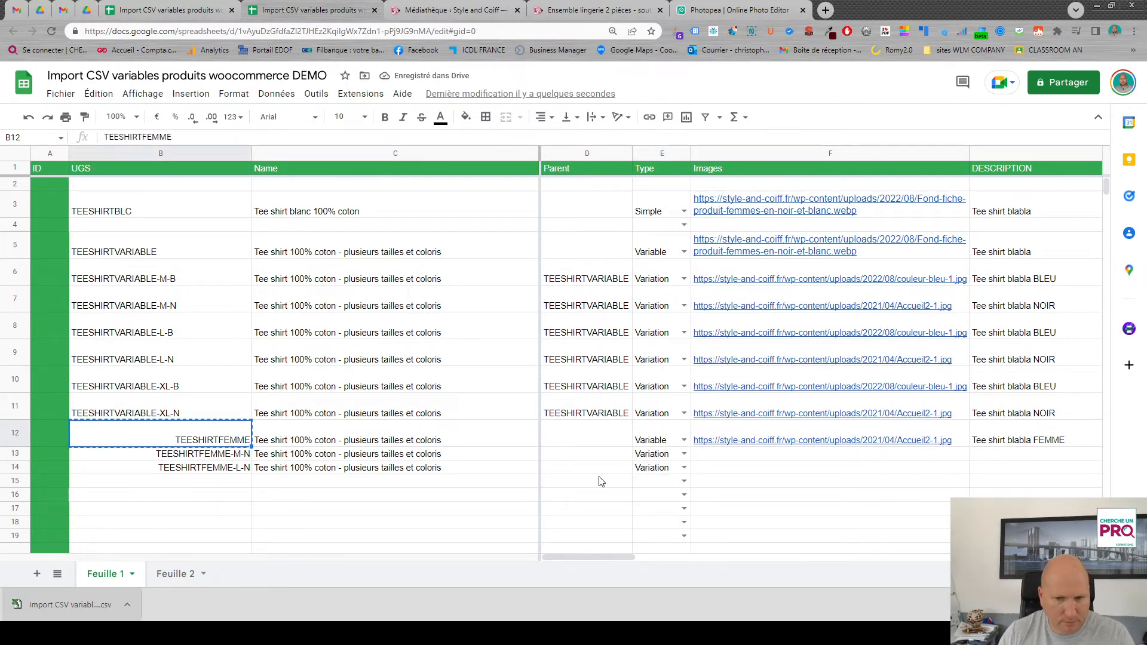
left_click(593, 457)
key("ctrl+v")
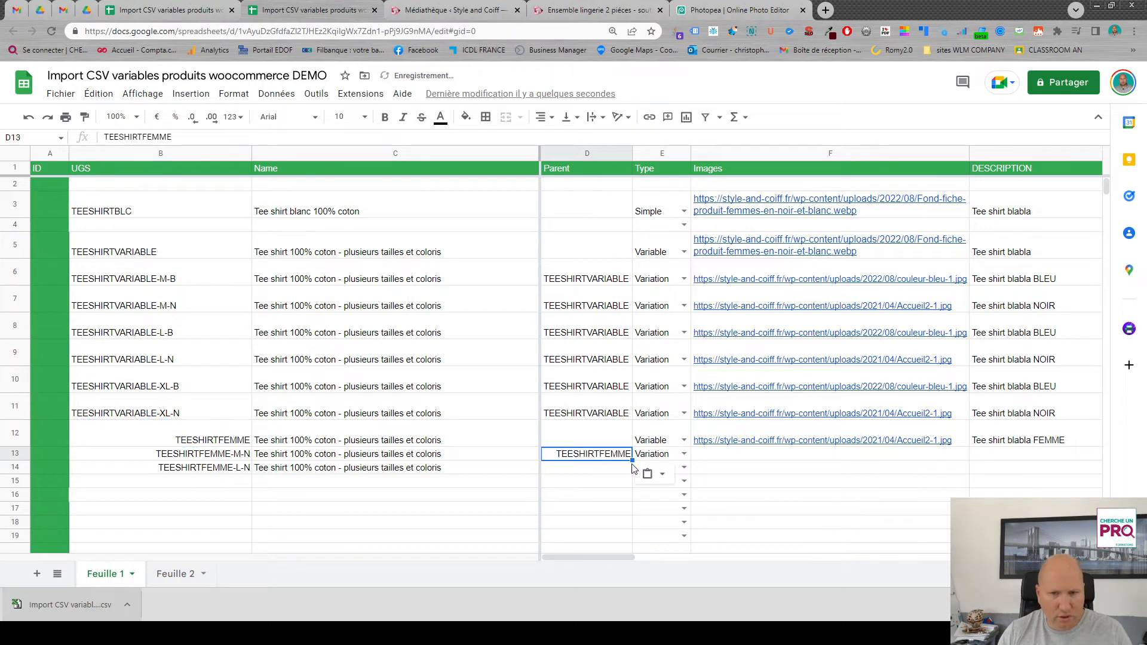
left_click_drag(633, 460, 631, 473)
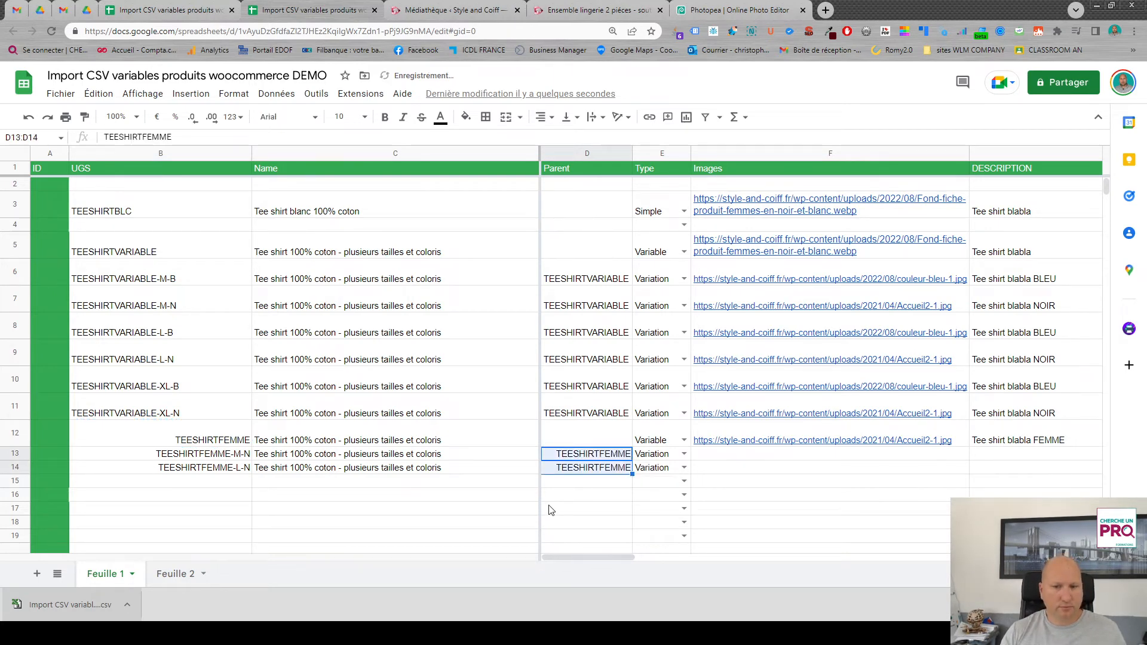
- Fill the empty Parent cells of the variable products TEESHIRTVARIABLE and TEESHIRTFEMME with red
left_click(594, 258)
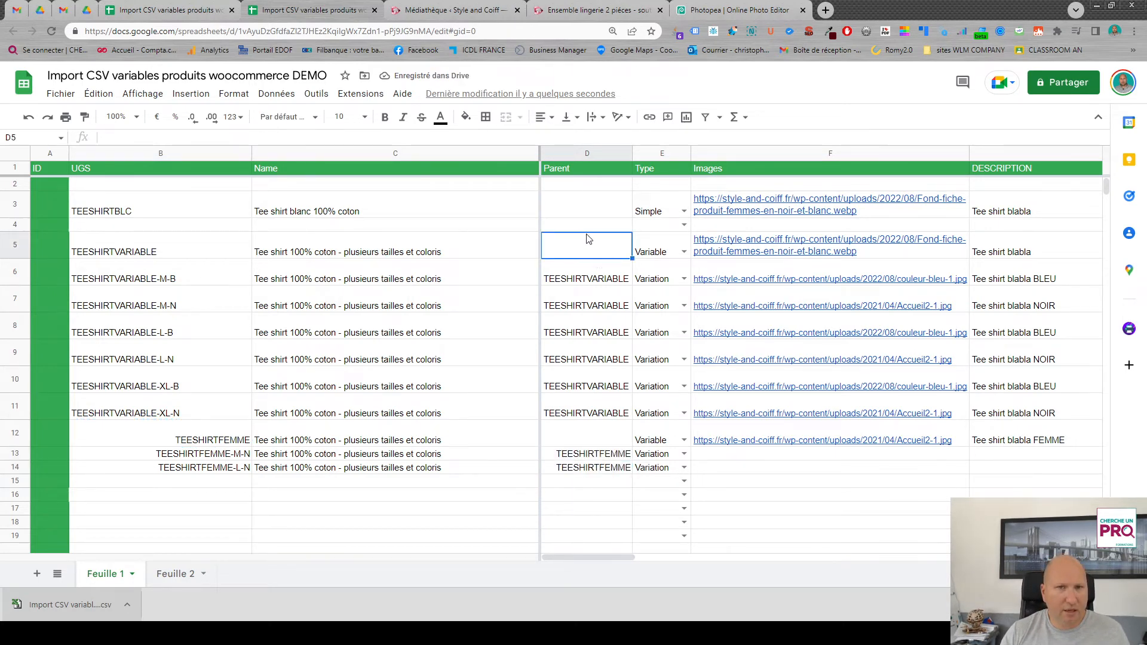
left_click(466, 116)
left_click(515, 158)
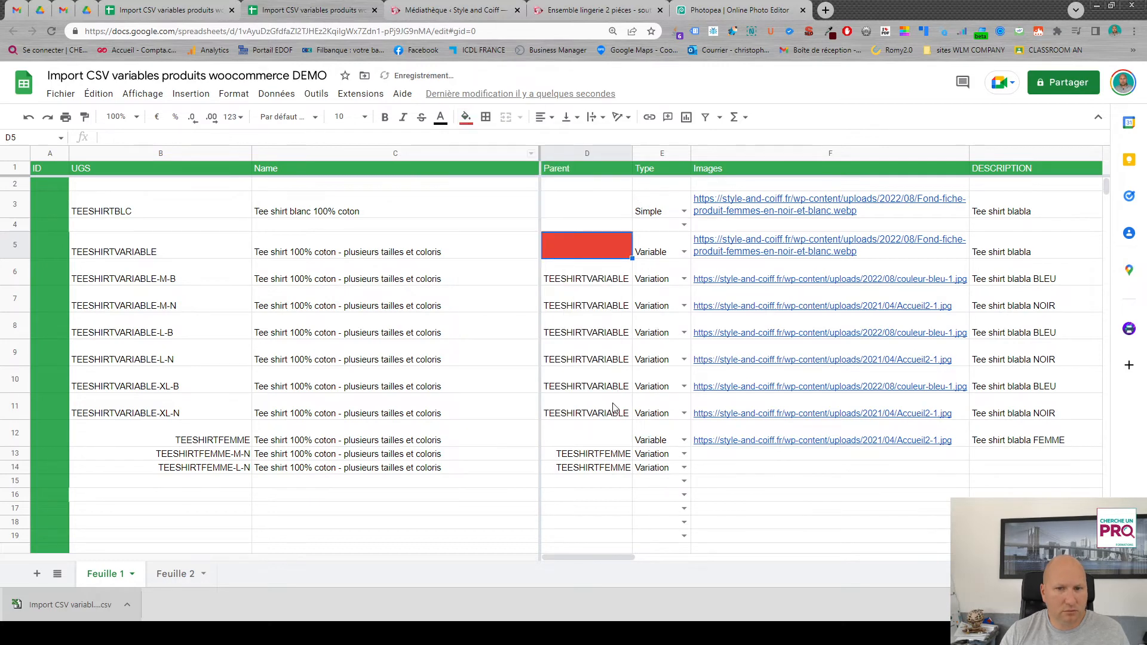
left_click(601, 439)
left_click(466, 116)
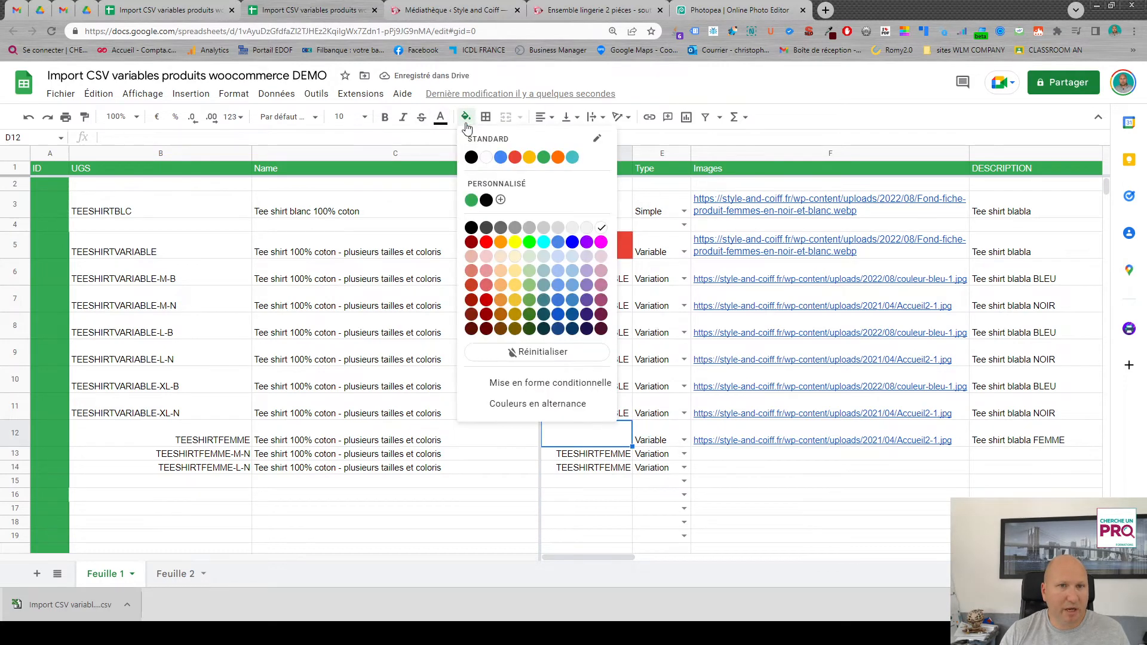
left_click(514, 158)
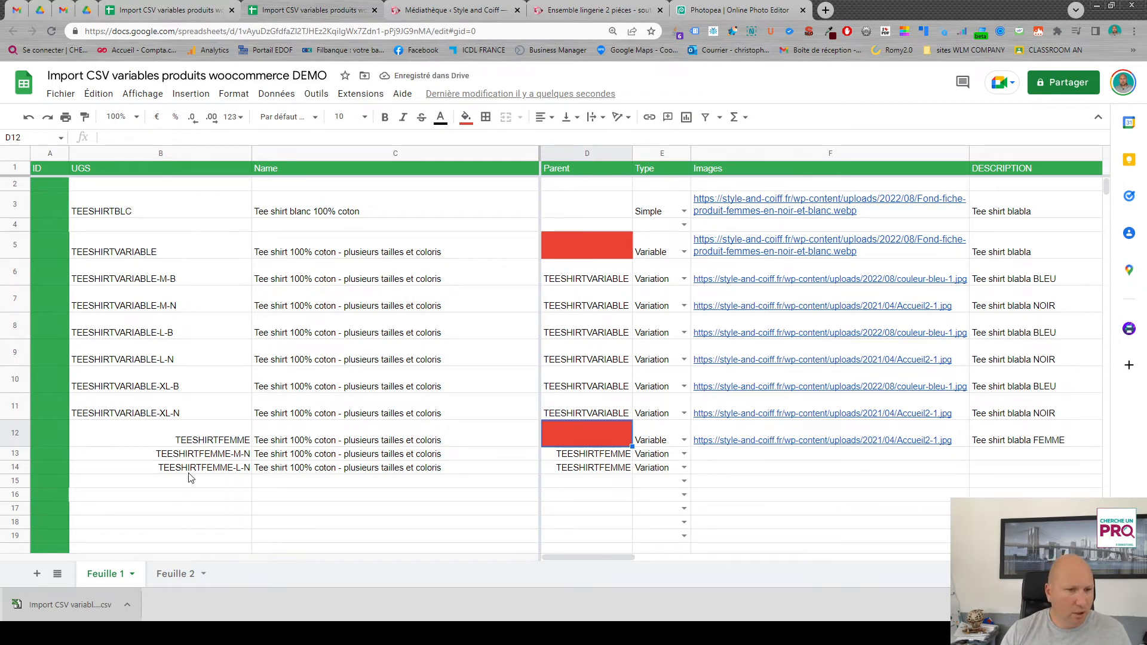
- Left-align the UGS cells of TEESHIRTFEMME and its two variations in rows 12 to 14
left_click_drag(156, 439, 160, 467)
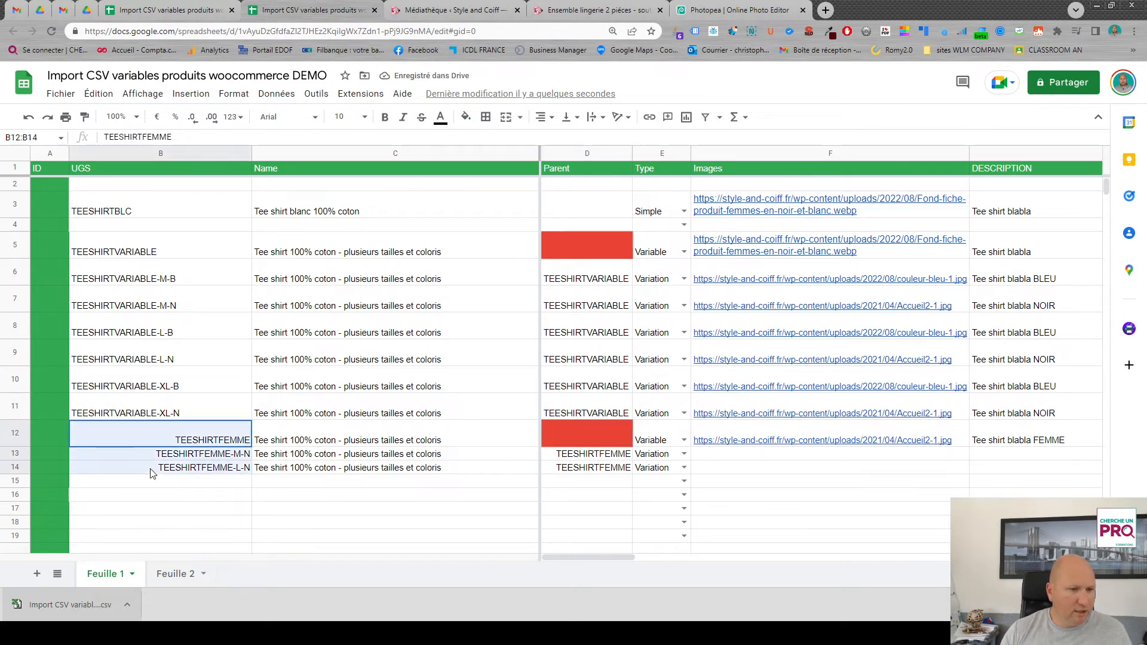
left_click(543, 120)
left_click(543, 139)
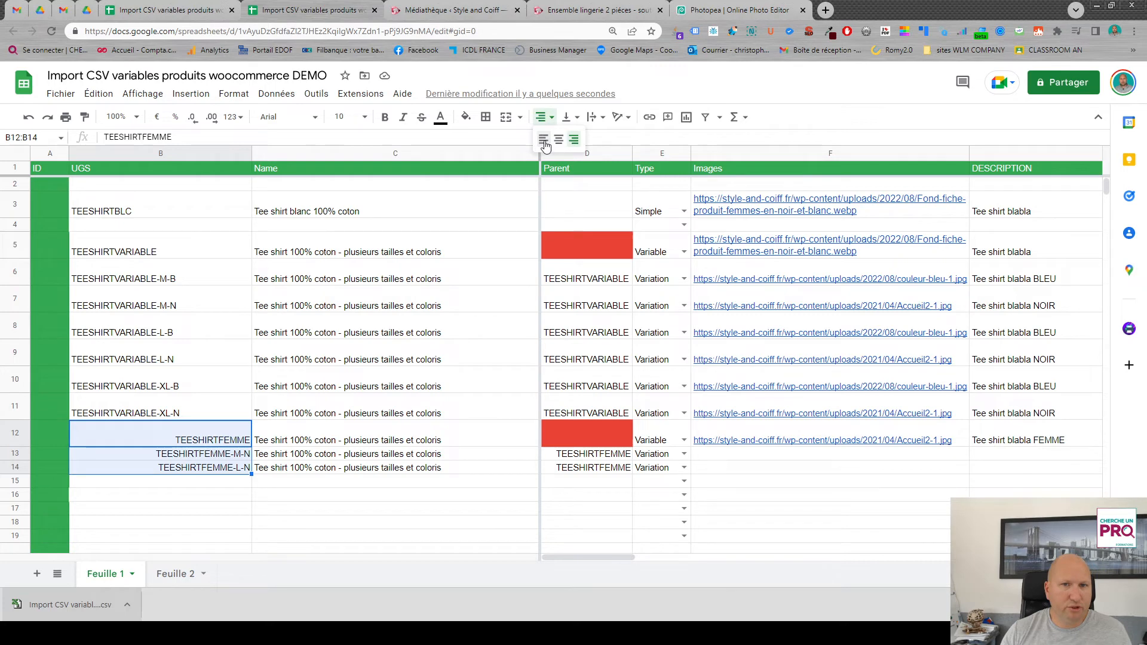
left_click(191, 509)
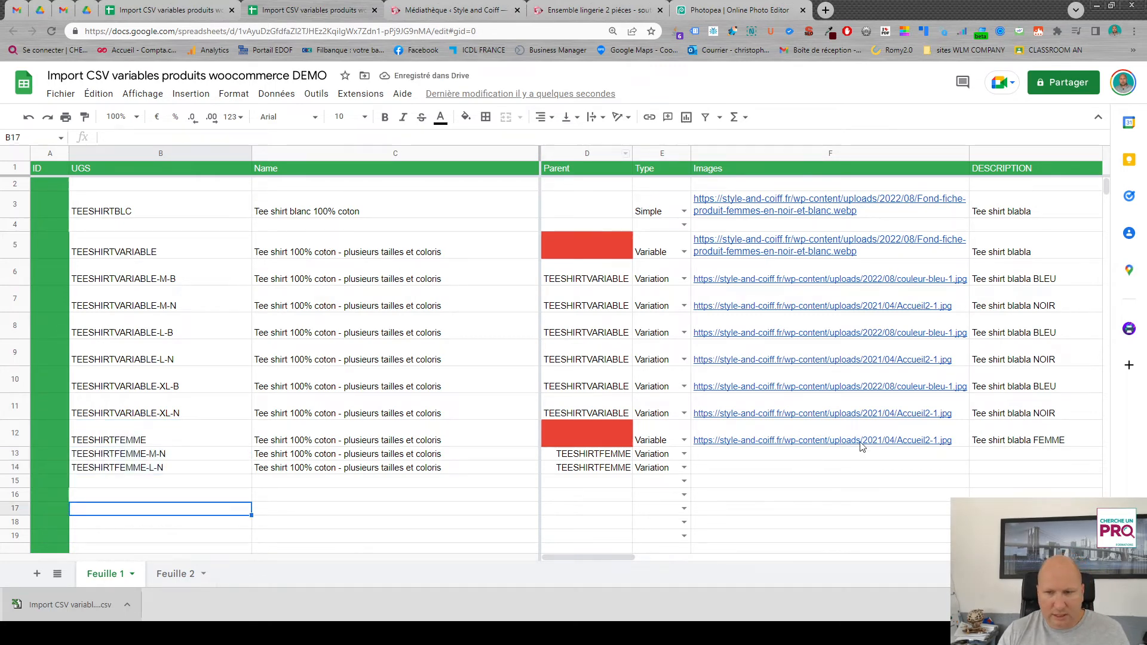
- Copy the TEESHIRTFEMME image URL from row 12 down to the variations in rows 13 and 14
left_click(889, 436)
left_click_drag(968, 447, 969, 470)
left_click_drag(622, 558, 658, 554)
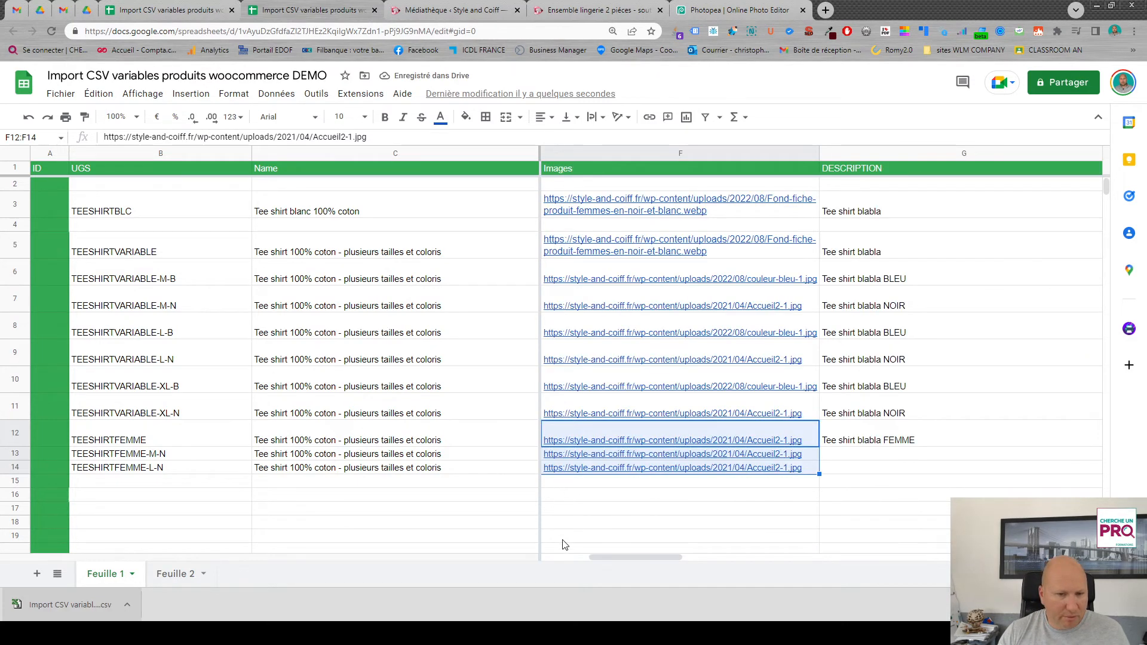
left_click(410, 469)
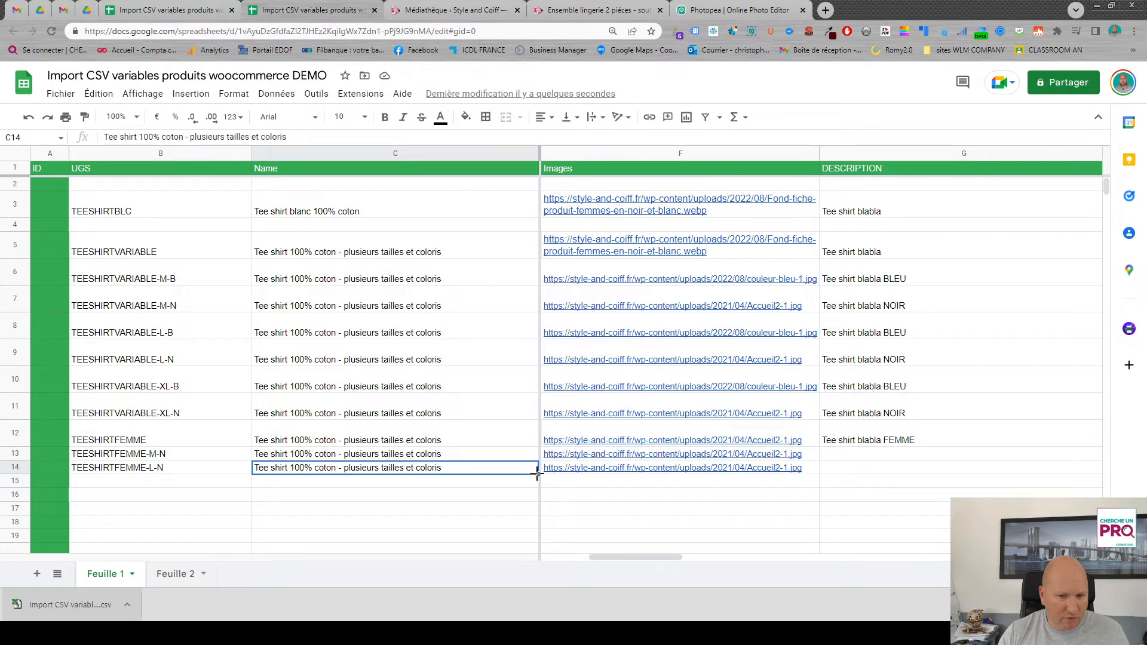
left_click_drag(537, 475, 537, 498)
left_click(193, 498)
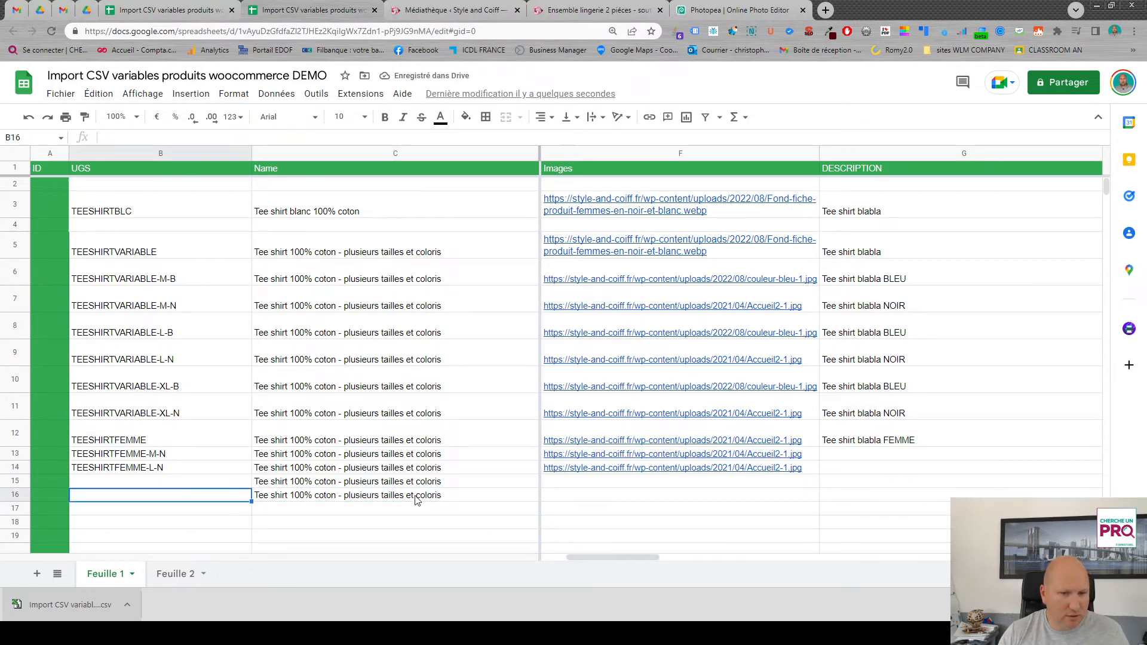
left_click_drag(419, 482, 420, 501)
key("Delete")
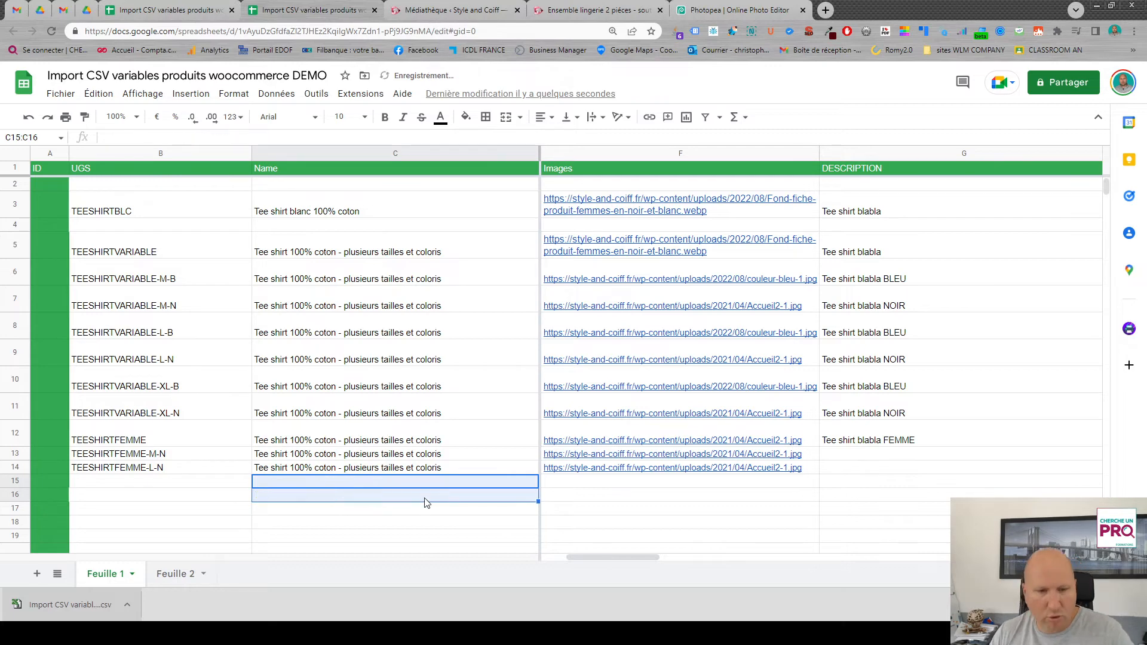
- Copy the TEESHIRTFEMME description and short description from row 12 down to the variation in row 13
left_click_drag(645, 556, 707, 557)
left_click(949, 441)
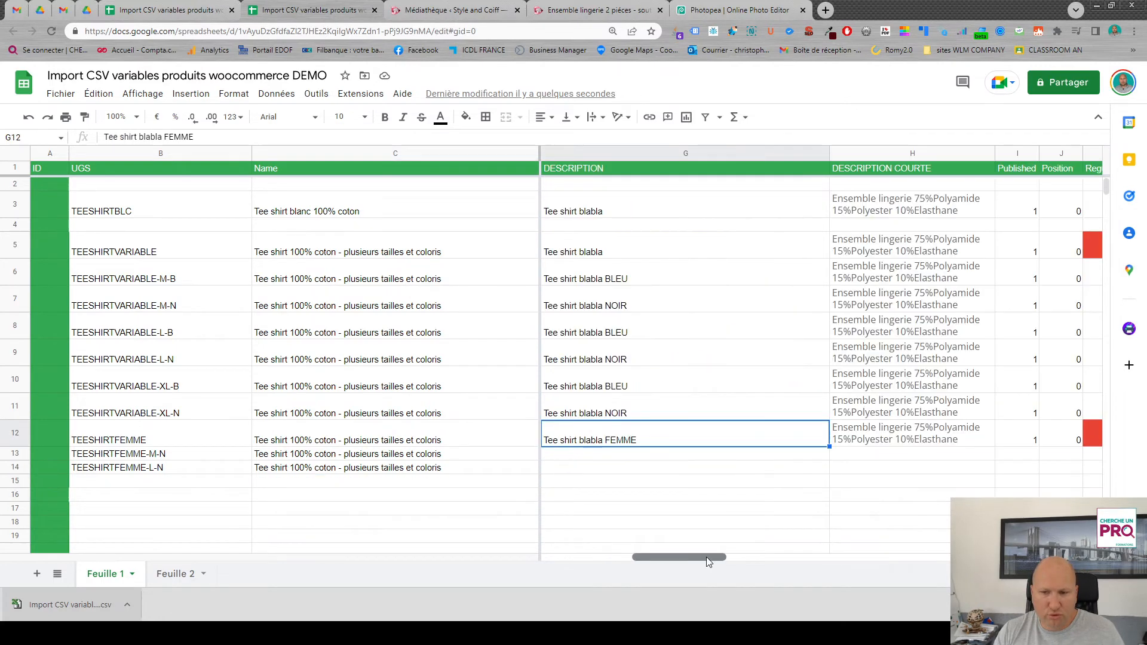
left_click_drag(829, 447, 829, 458)
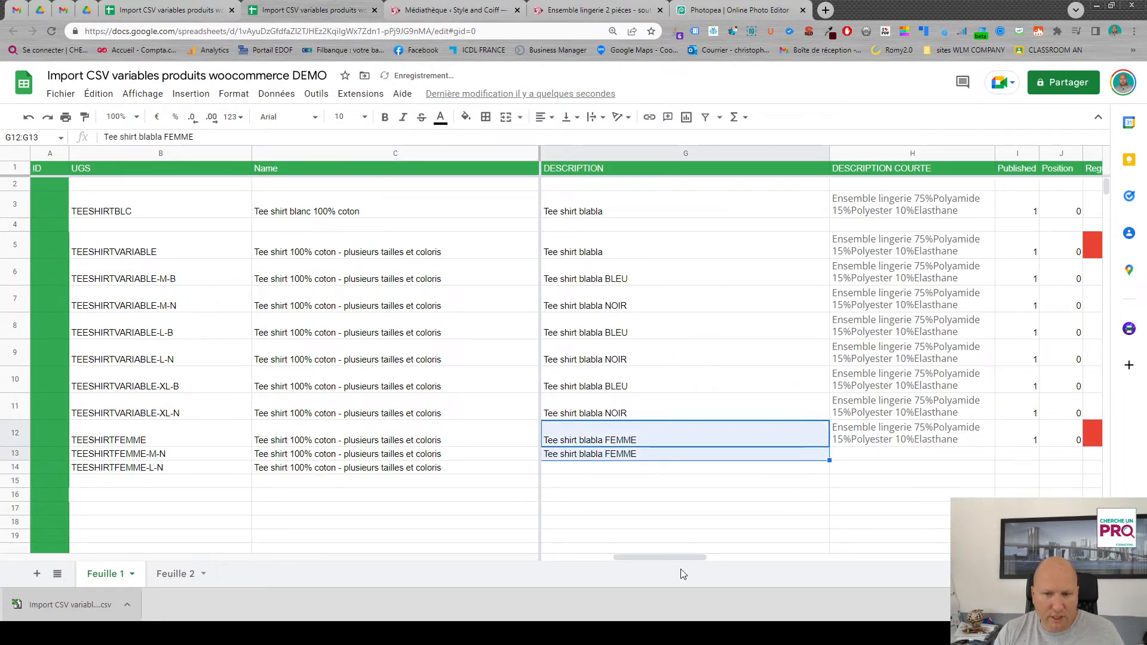
left_click_drag(693, 557, 686, 560)
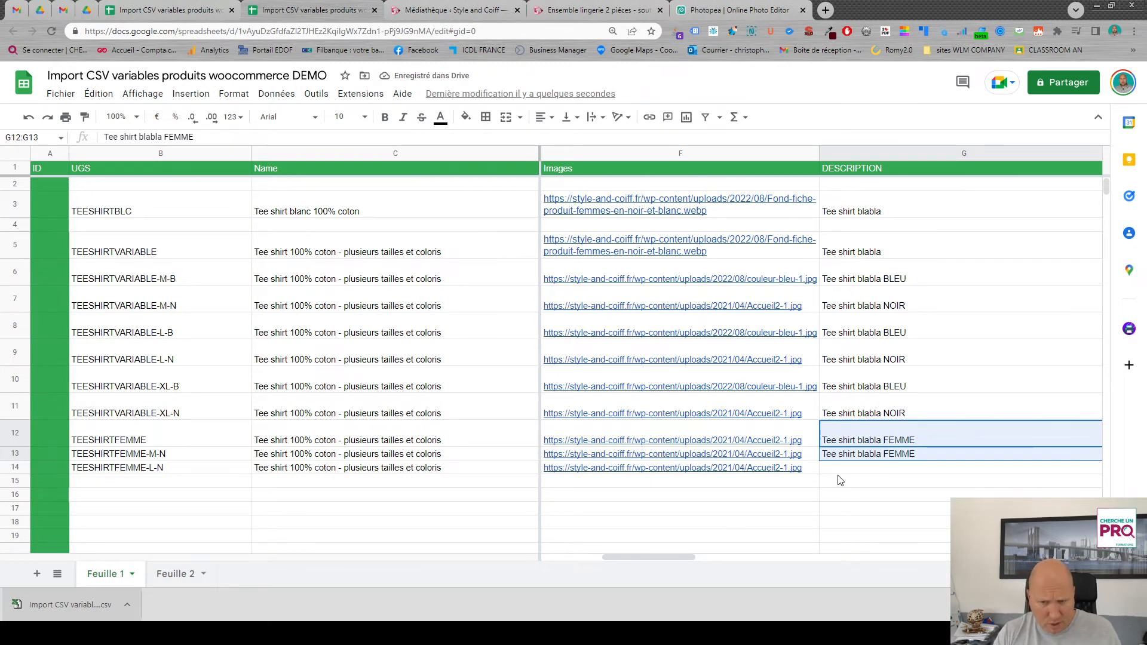
left_click_drag(677, 558, 726, 557)
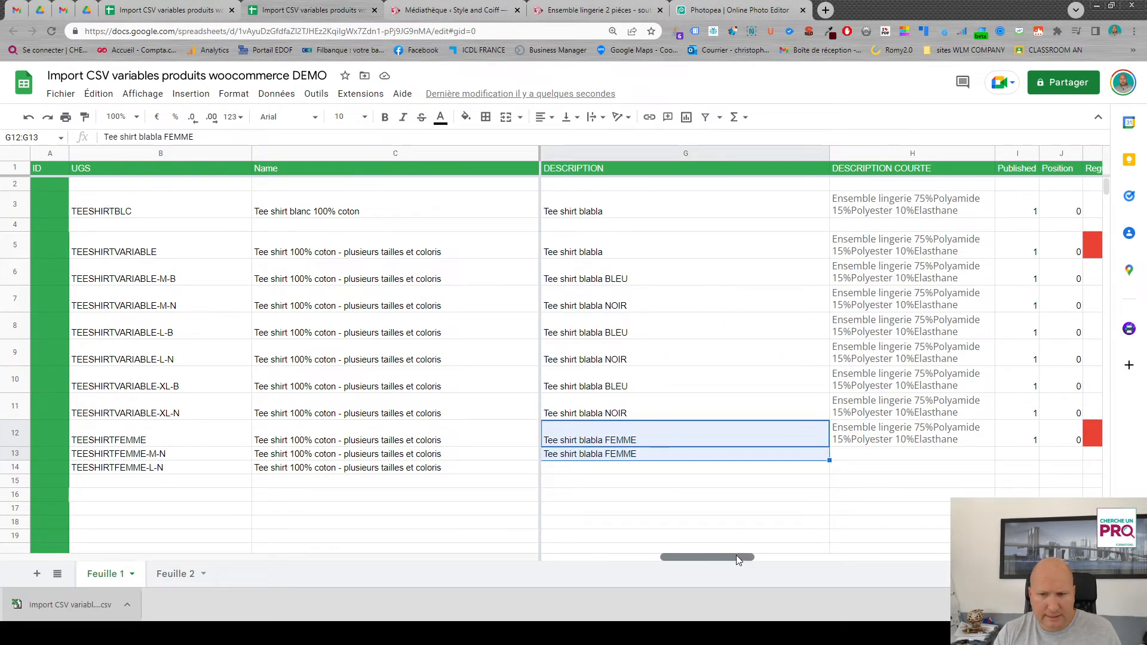
left_click(923, 432)
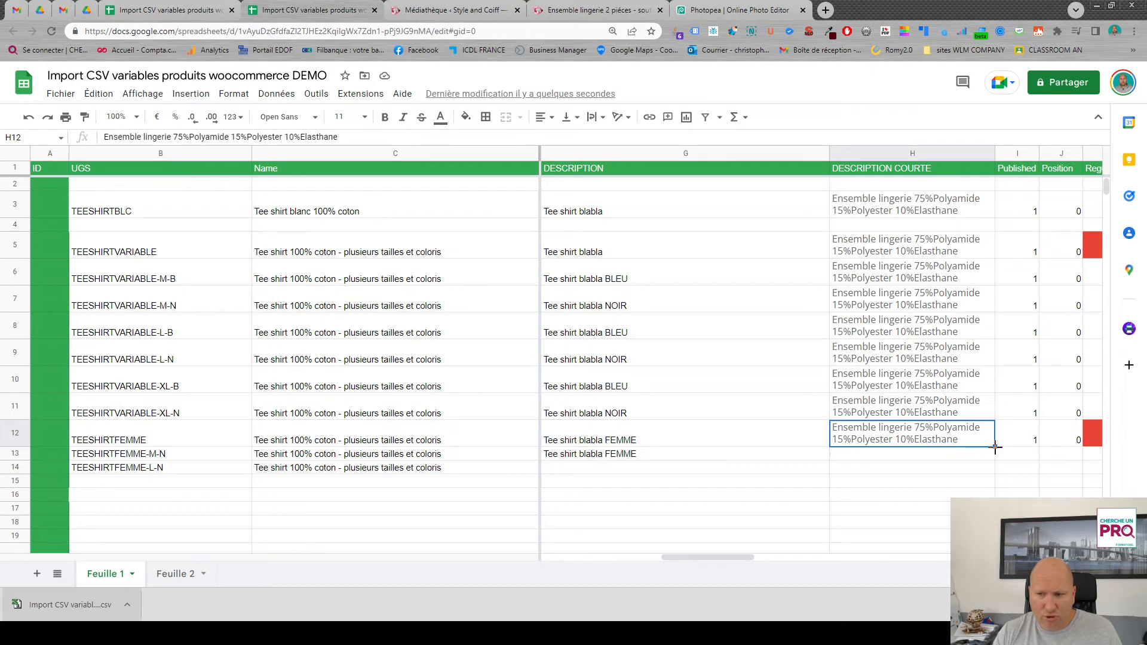
left_click_drag(994, 447, 978, 465)
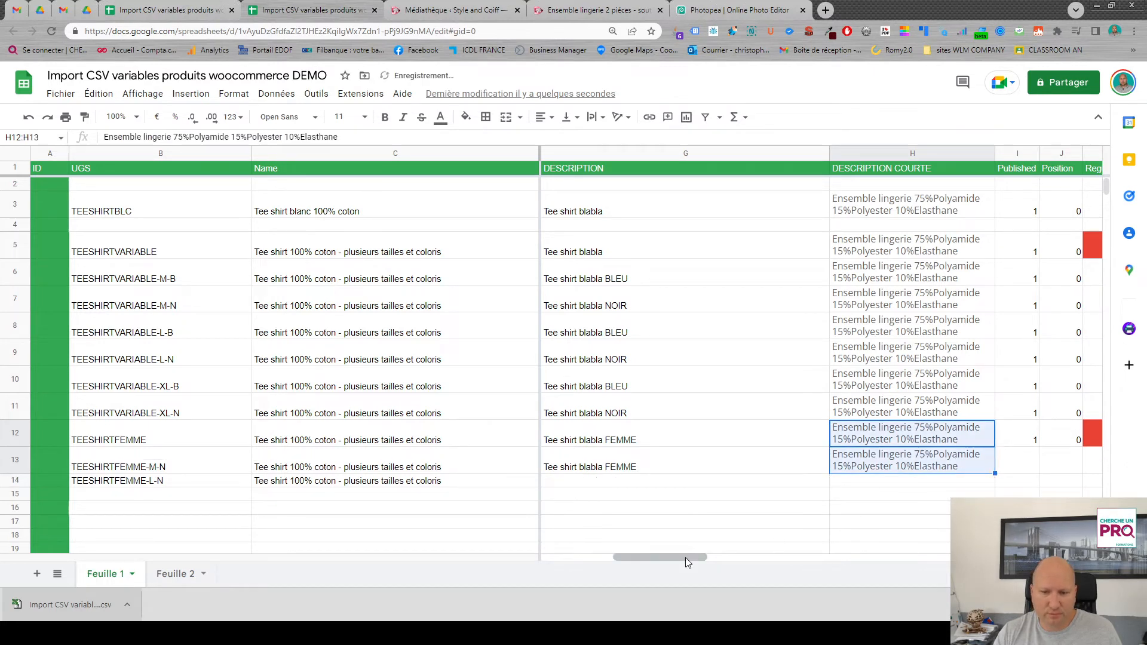
- Copy the short description of TEESHIRTFEMME-M-N down to TEESHIRTFEMME-L-N and clear it from the TEESHIRTFEMME-M-N row
left_click(952, 465)
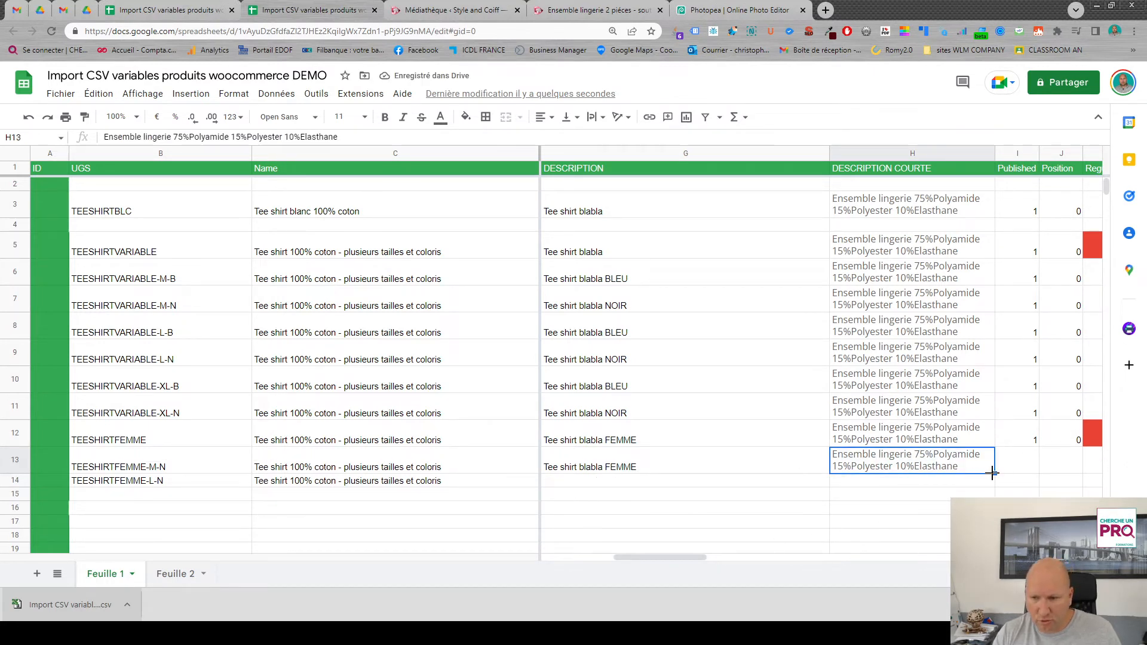
left_click_drag(995, 473, 979, 487)
left_click(925, 459)
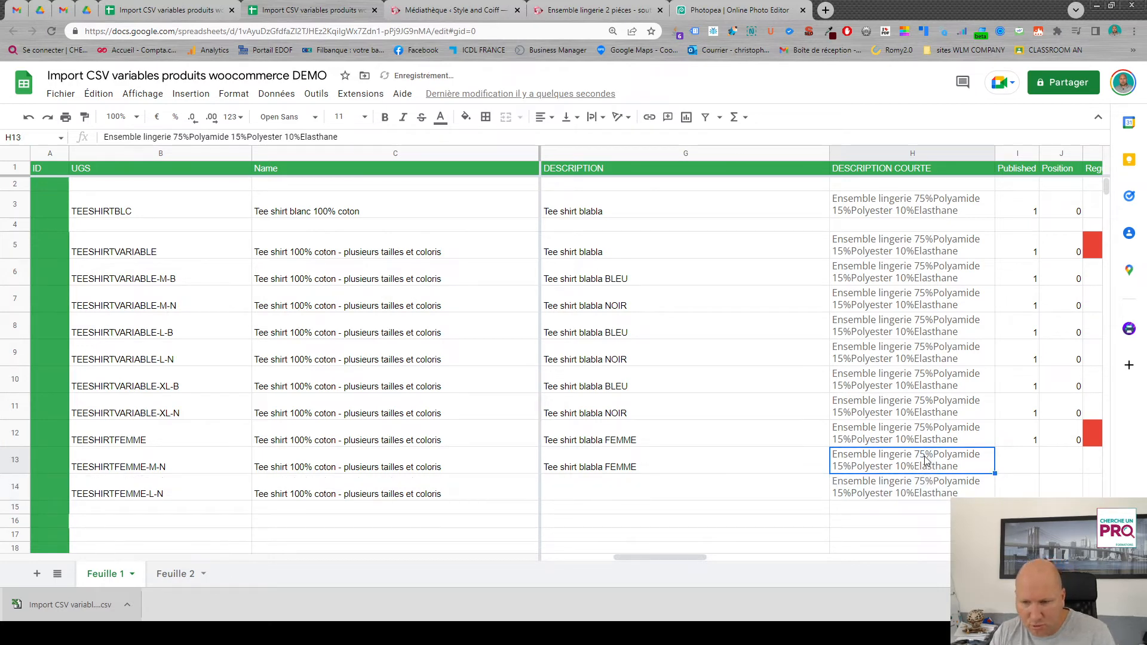
key("Delete")
- Copy TEESHIRTFEMME's Published and Position values down to its two variations and set both variations' regular price to 15
left_click_drag(668, 557, 729, 562)
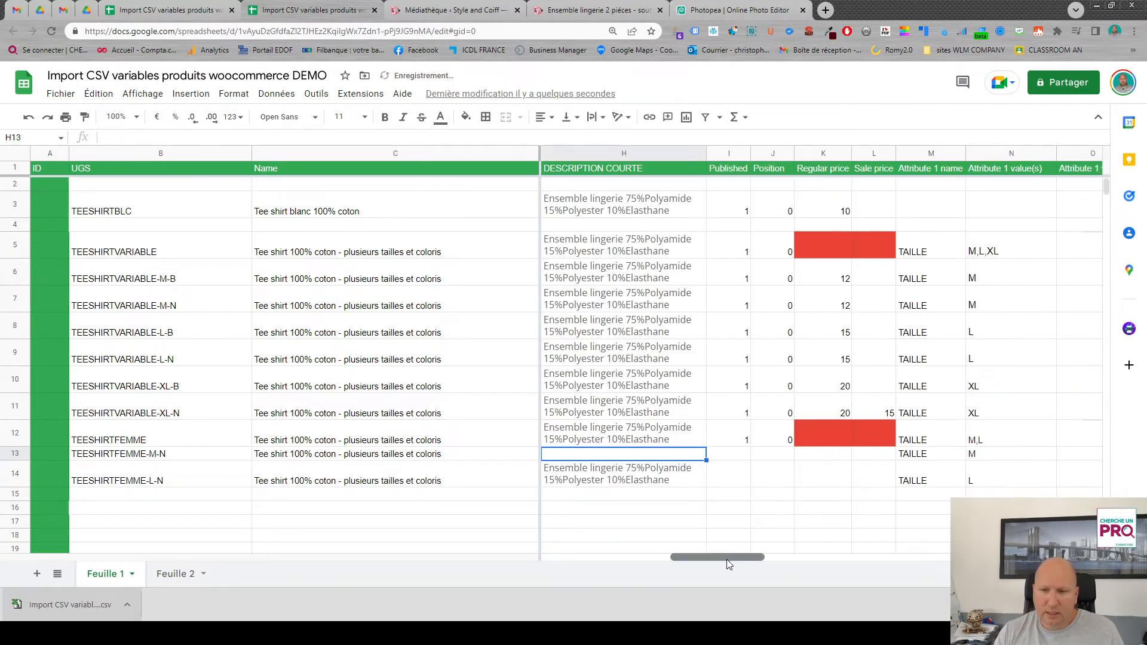
left_click_drag(730, 441, 788, 481)
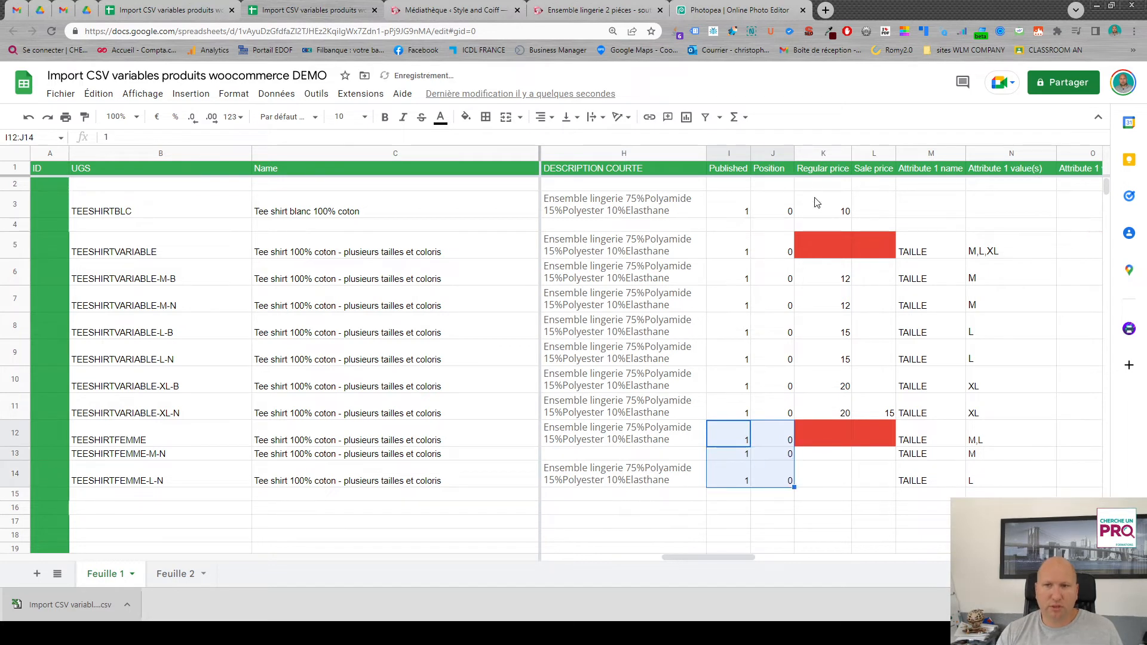
left_click(838, 455)
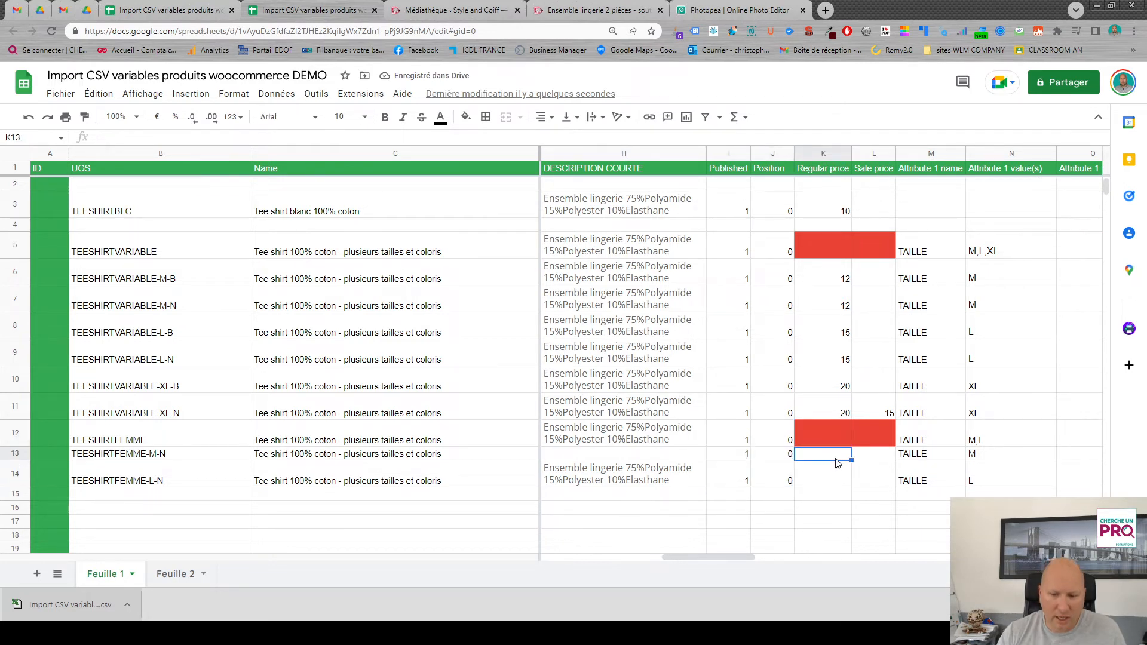
type("15")
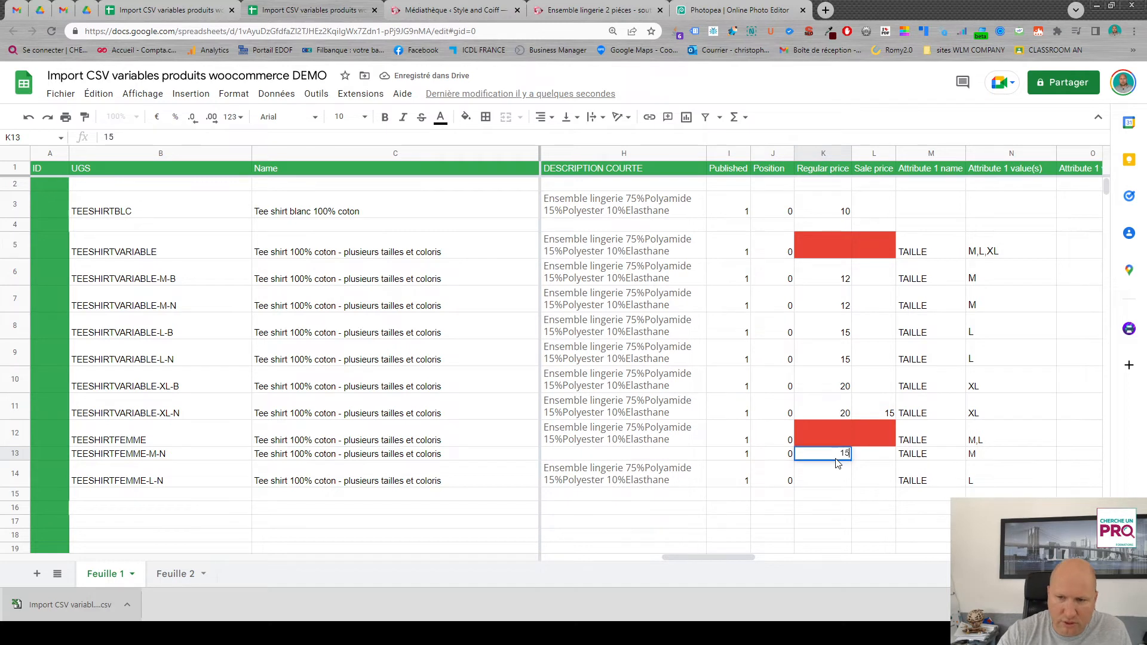
left_click(810, 480)
type("15")
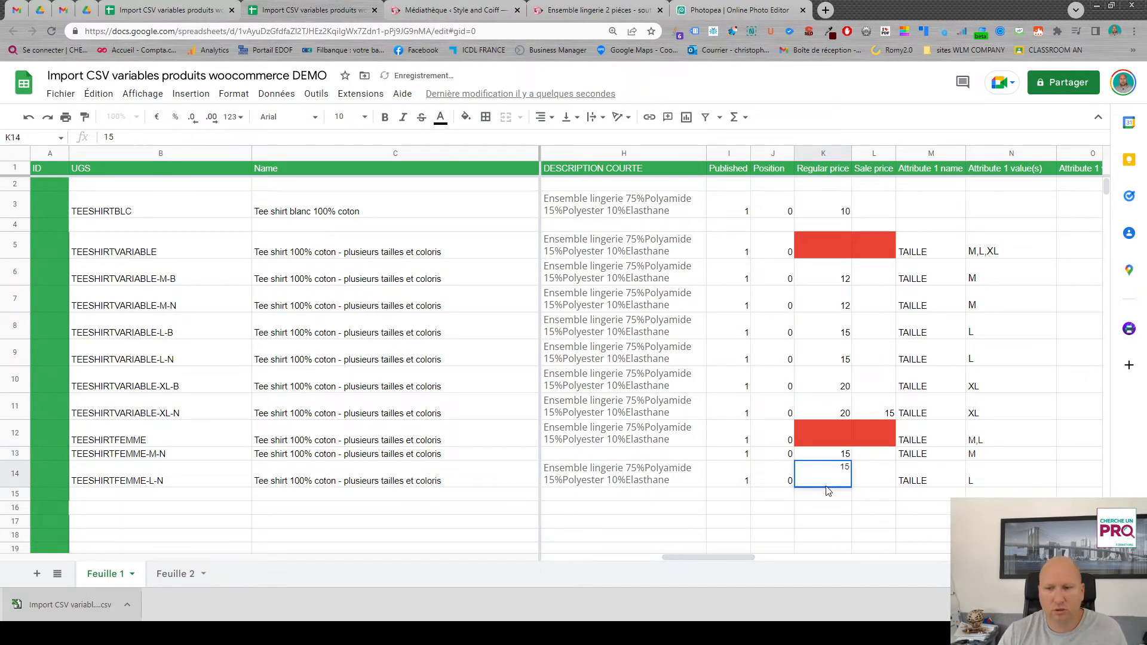
left_click(858, 492)
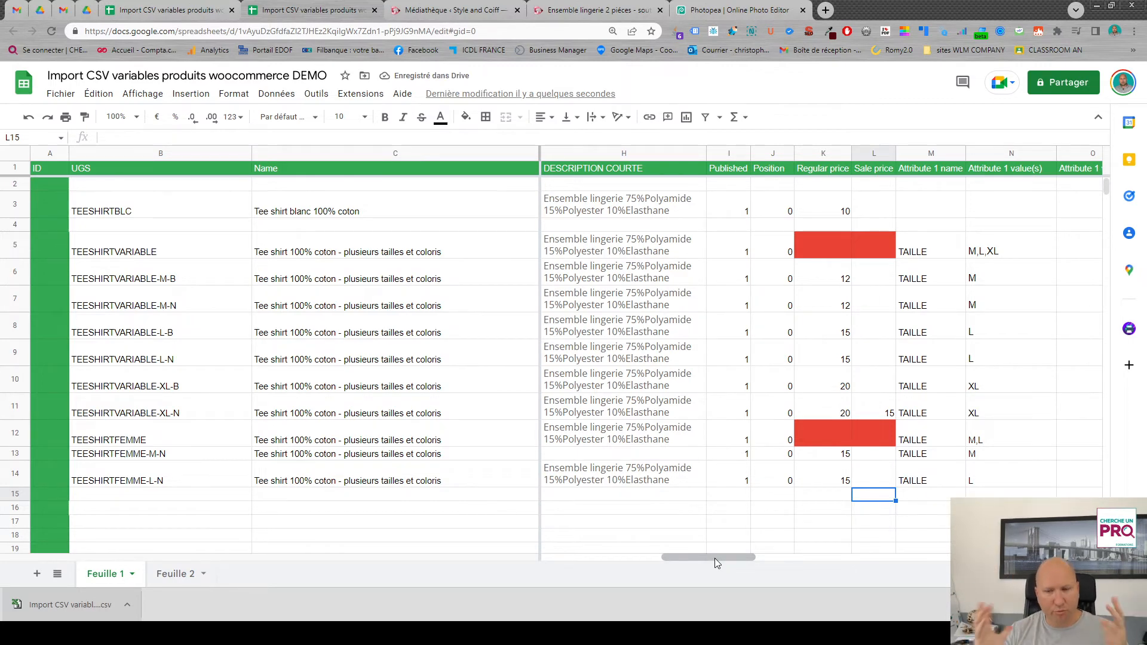
- Copy the TEESHIRTVARIABLE-XL-N values from In stock? through the last Meta column down to the three TEESHIRTFEMME rows 12 to 14
left_click_drag(724, 556, 941, 569)
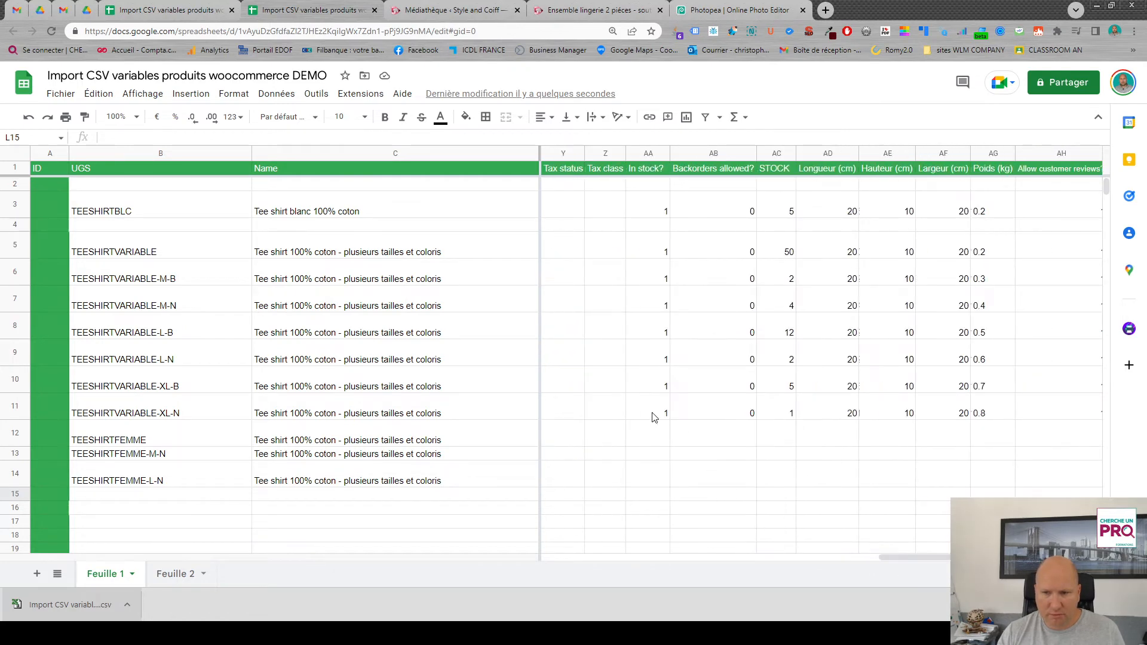
left_click_drag(653, 417, 1145, 416)
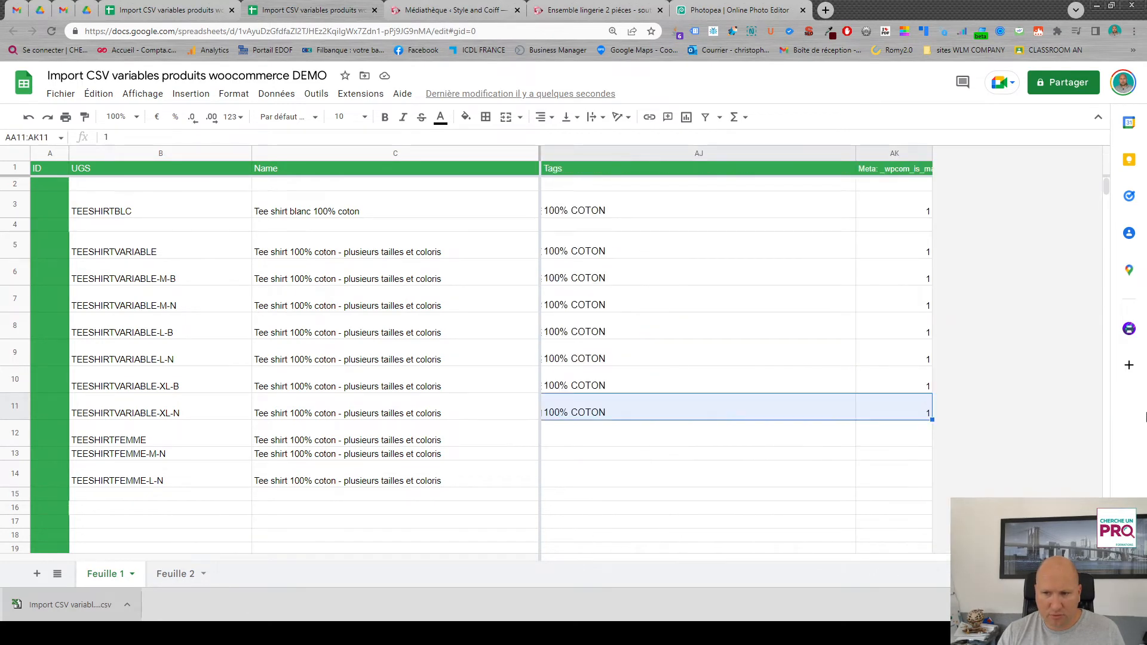
left_click_drag(932, 420, 936, 478)
scroll(757, 319, "left", 10)
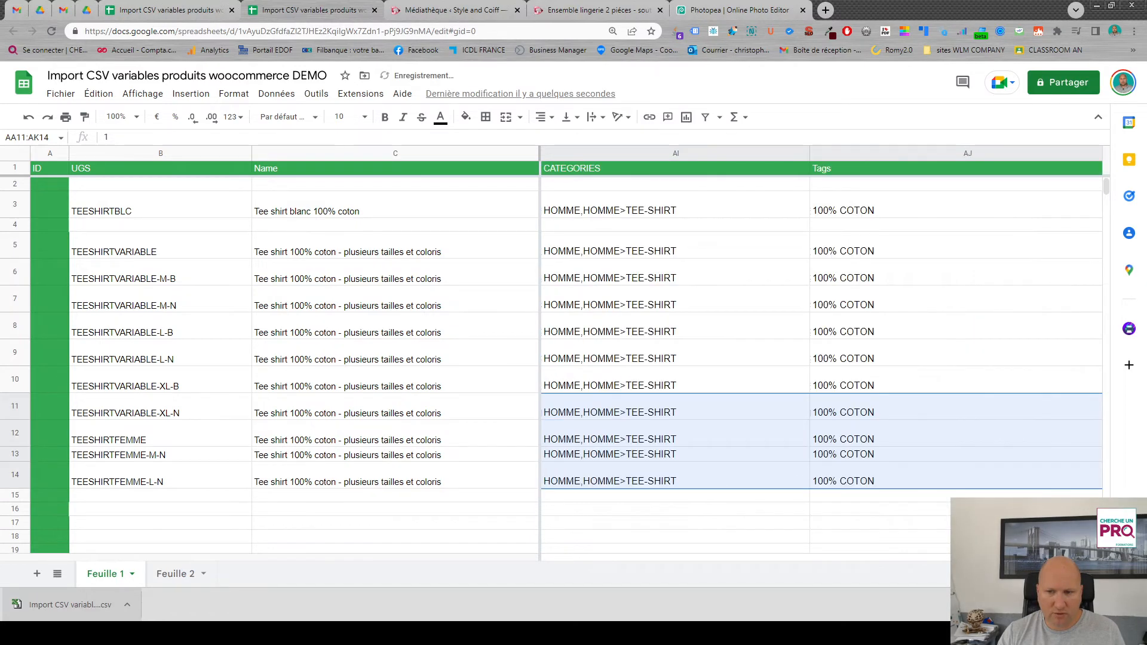
scroll(942, 433, "right", 1)
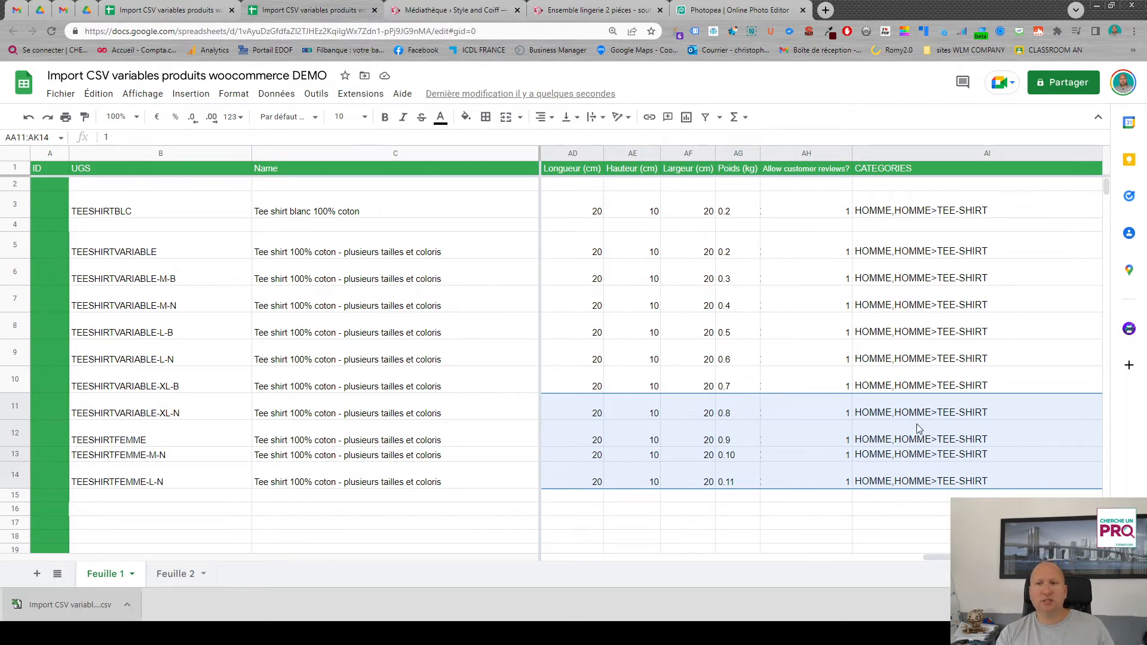
- Change the TEESHIRTFEMME categories to FEMME,FEMME>TEE-SHIRT and copy them down to its variations in rows 13 and 14
left_click(880, 415)
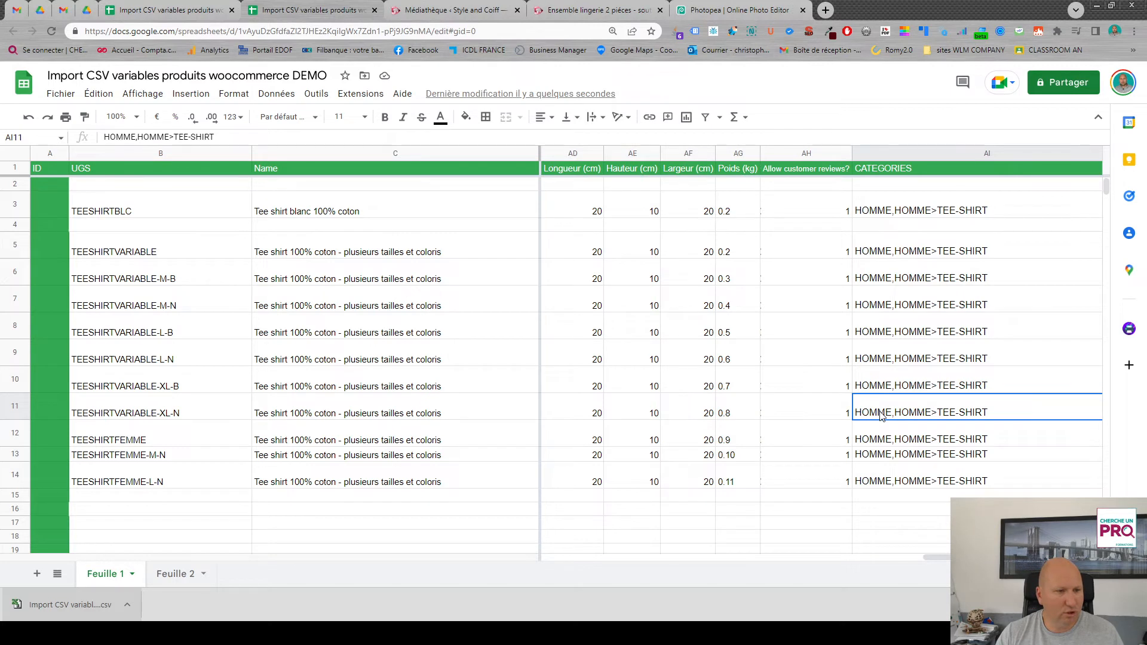
left_click(882, 443)
double_click(871, 446)
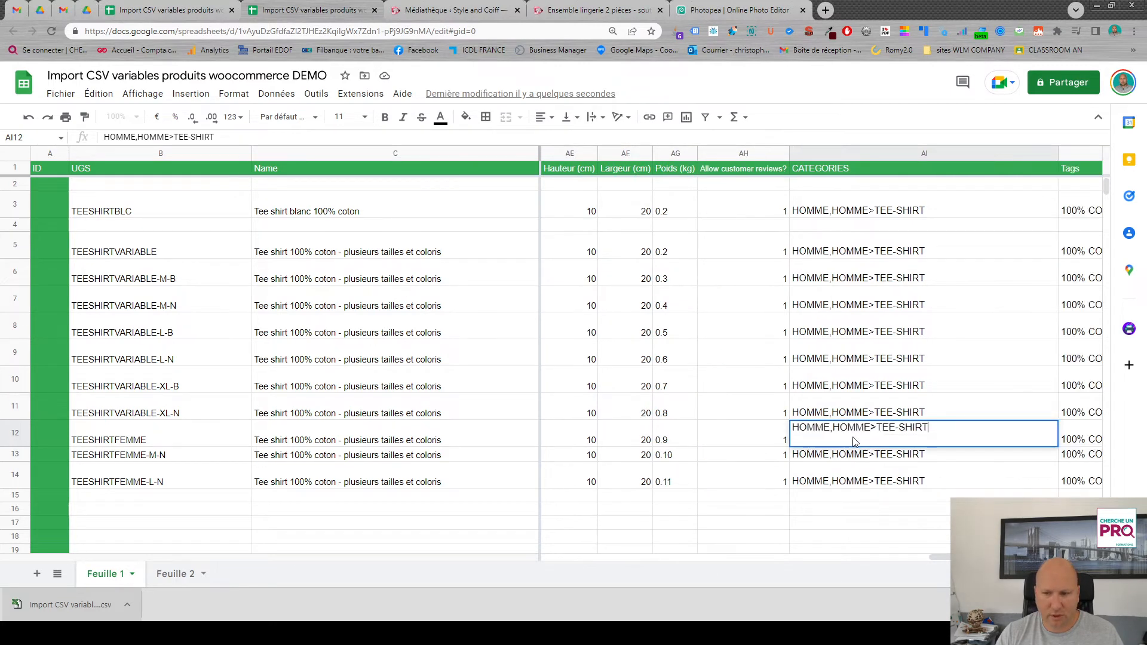
left_click_drag(831, 432, 755, 447)
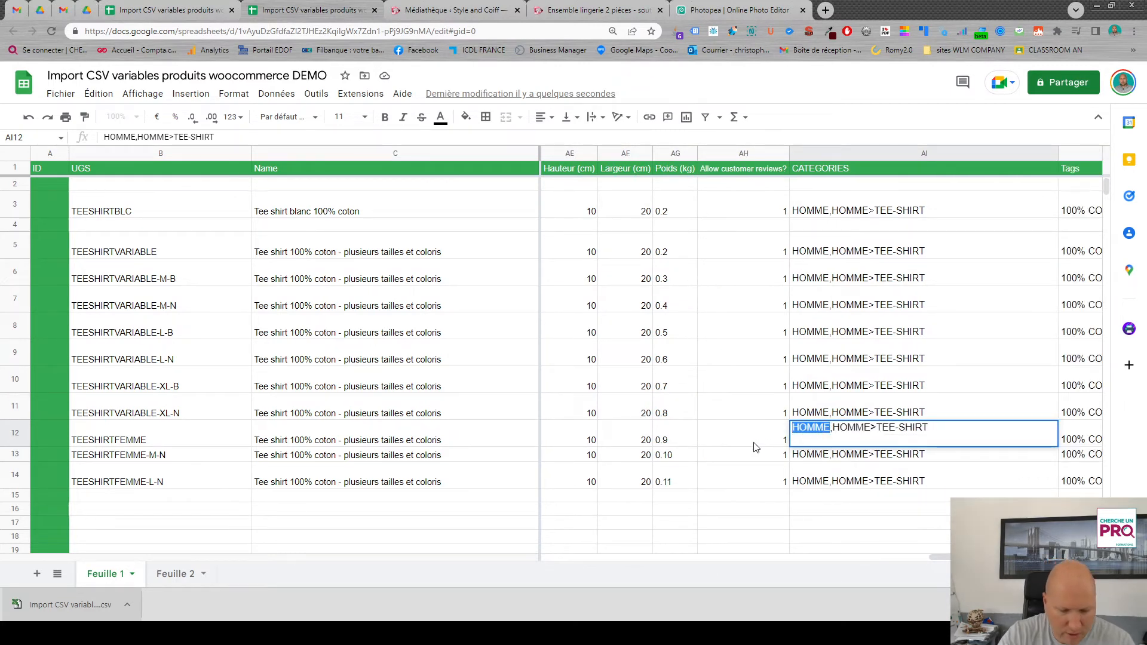
type("FEMME")
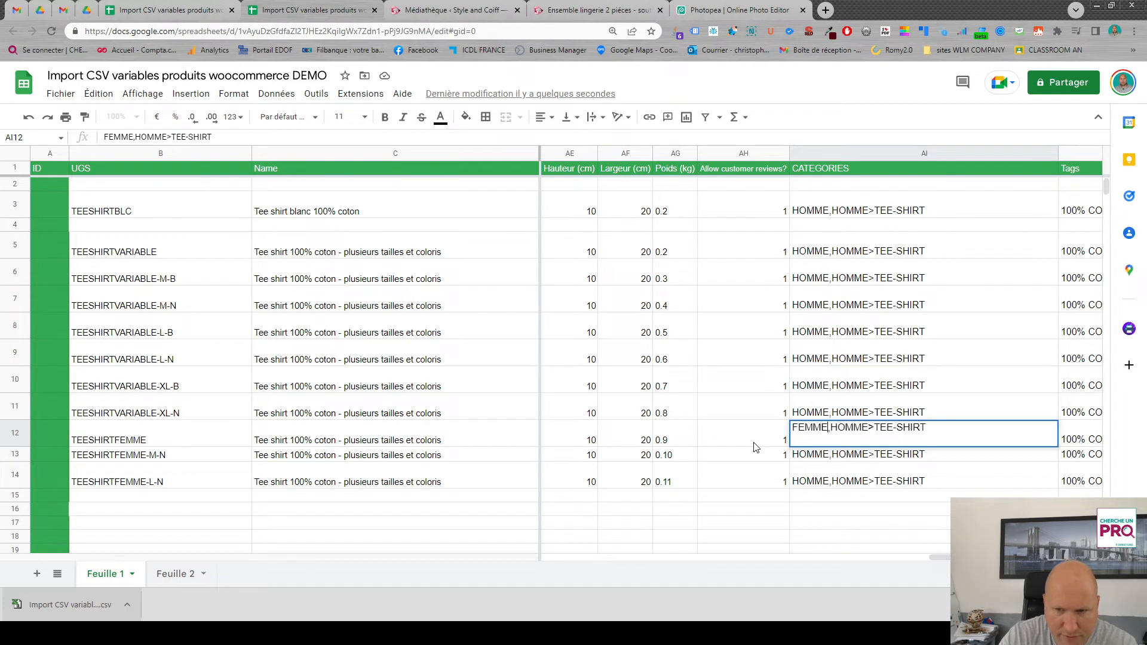
double_click(837, 431)
type("FEMME")
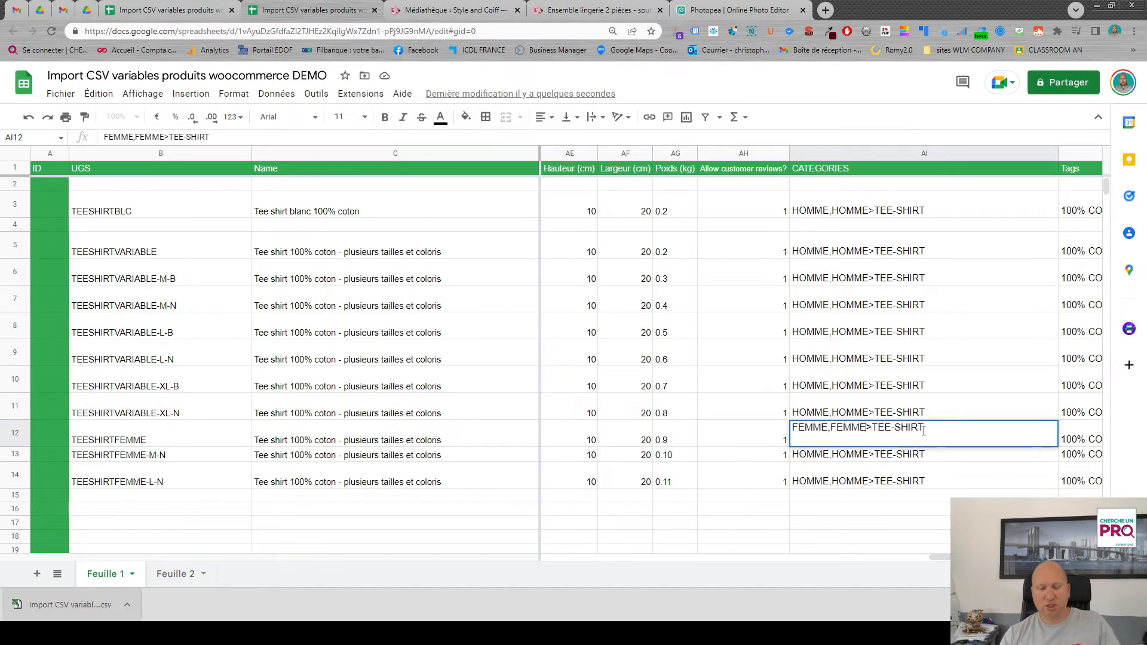
left_click(968, 458)
left_click(1016, 439)
left_click_drag(1058, 447, 1046, 485)
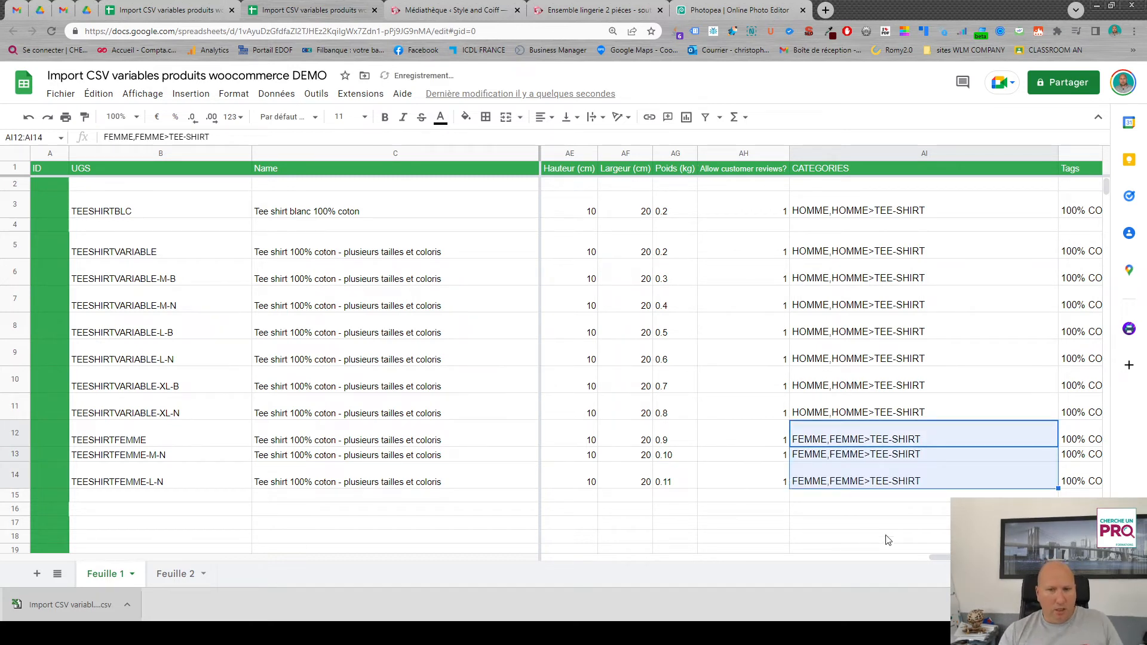
- Set the weight (Poids) to 0.2 kg for all variable products and variations in rows 5 to 14
left_click_drag(950, 557, 947, 562)
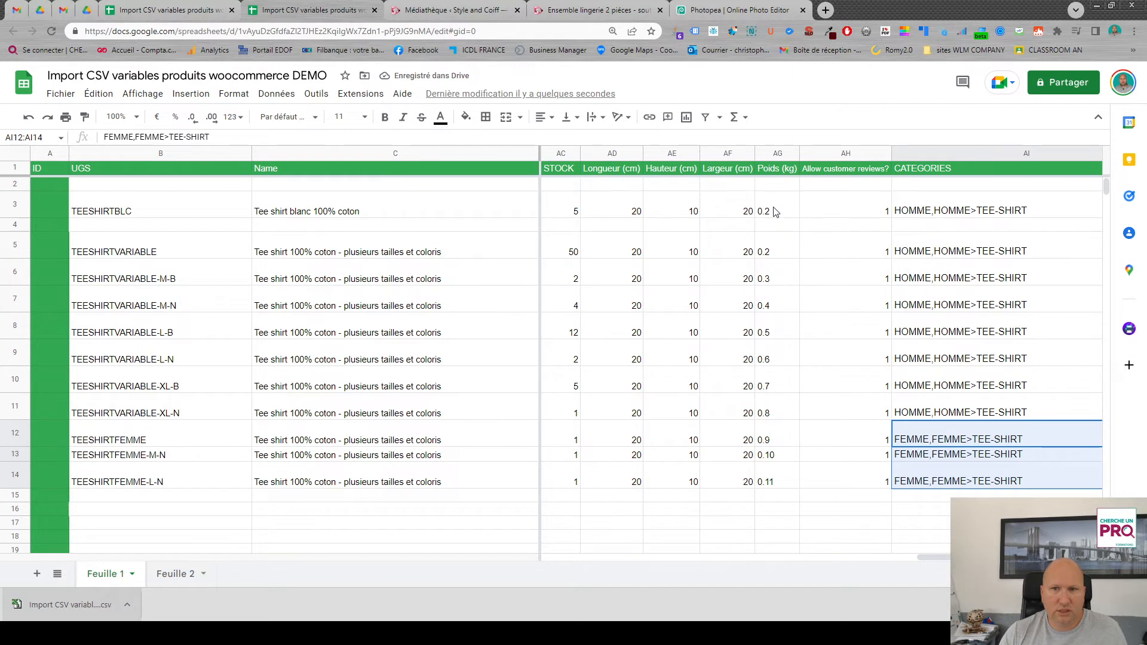
left_click(795, 256)
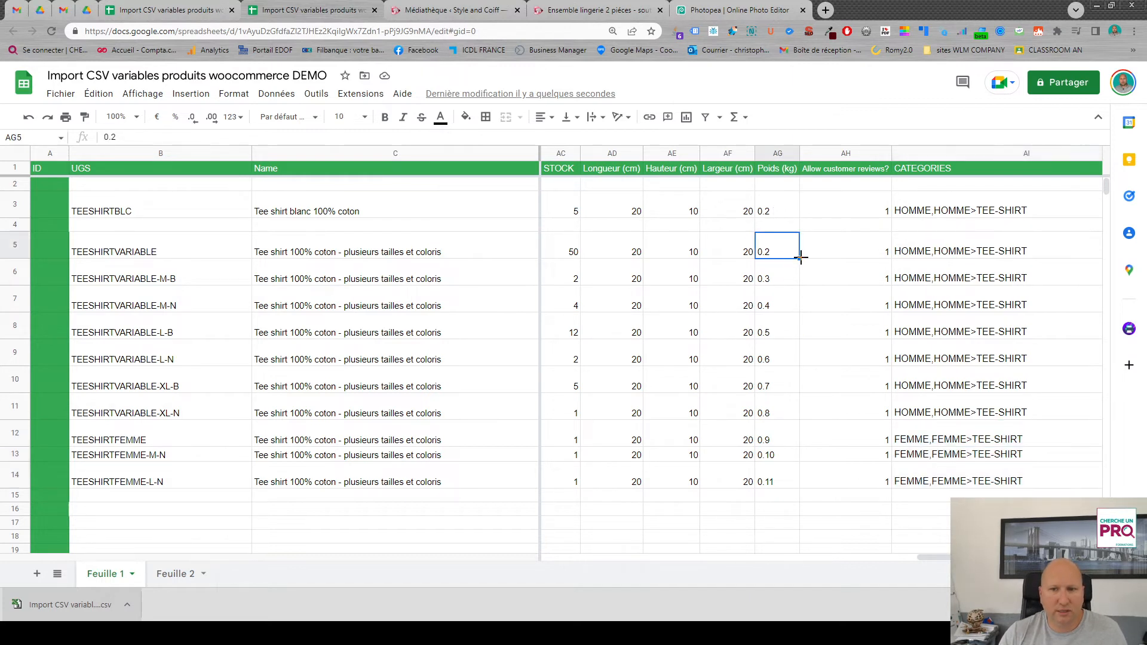
left_click_drag(801, 257, 795, 294)
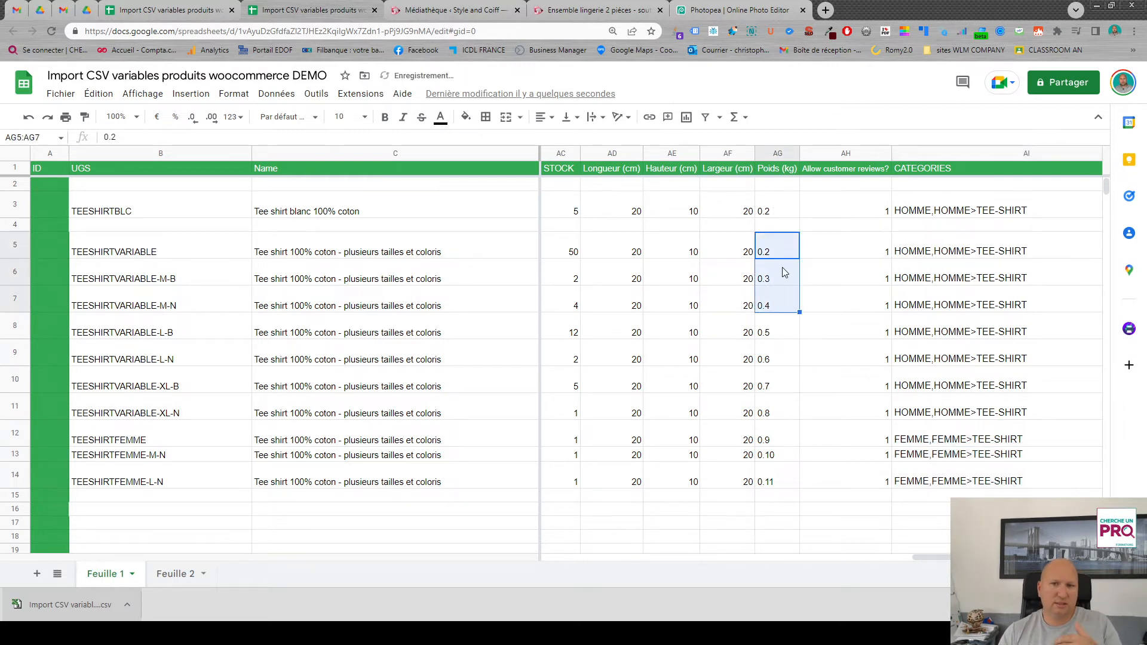
left_click(780, 274)
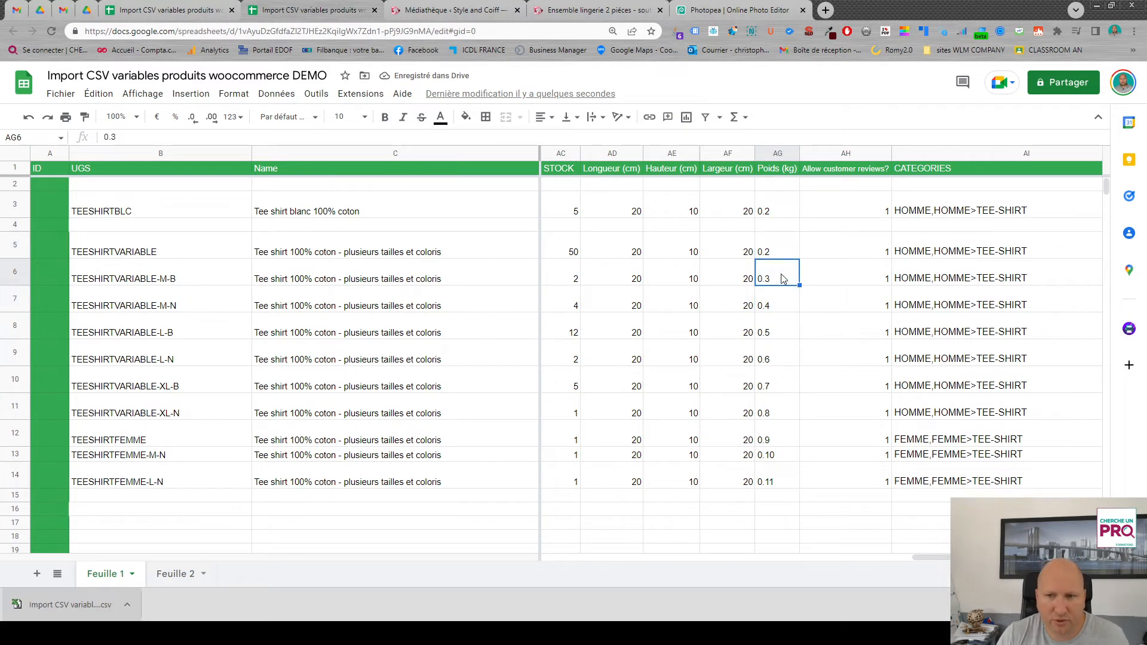
type("0.2")
key("Tab")
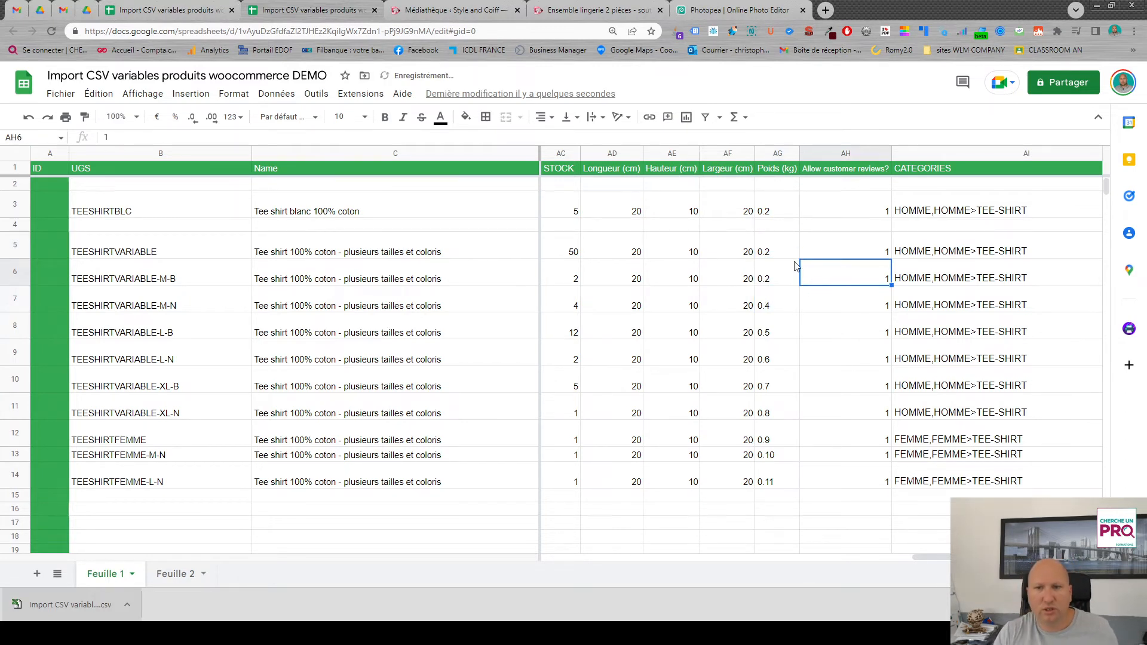
left_click_drag(784, 253, 801, 486)
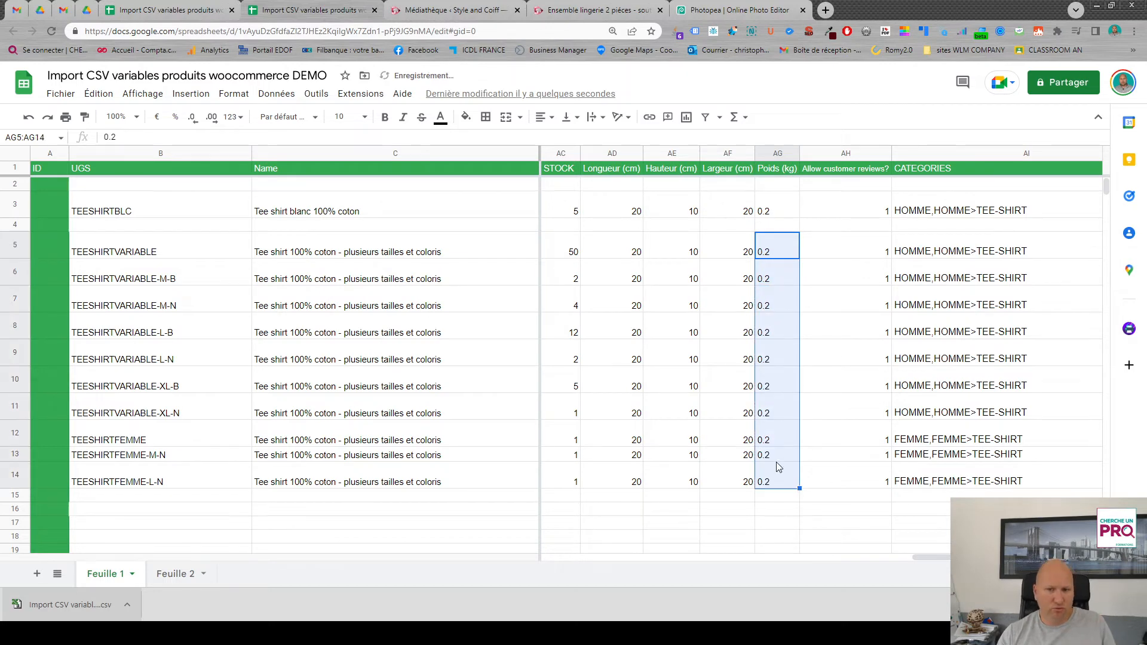
- Set the stock to 5 for TEESHIRTFEMME-M-N, 4 for TEESHIRTFEMME-L-N and 1 for the parent TEESHIRTFEMME
left_click_drag(972, 559, 943, 560)
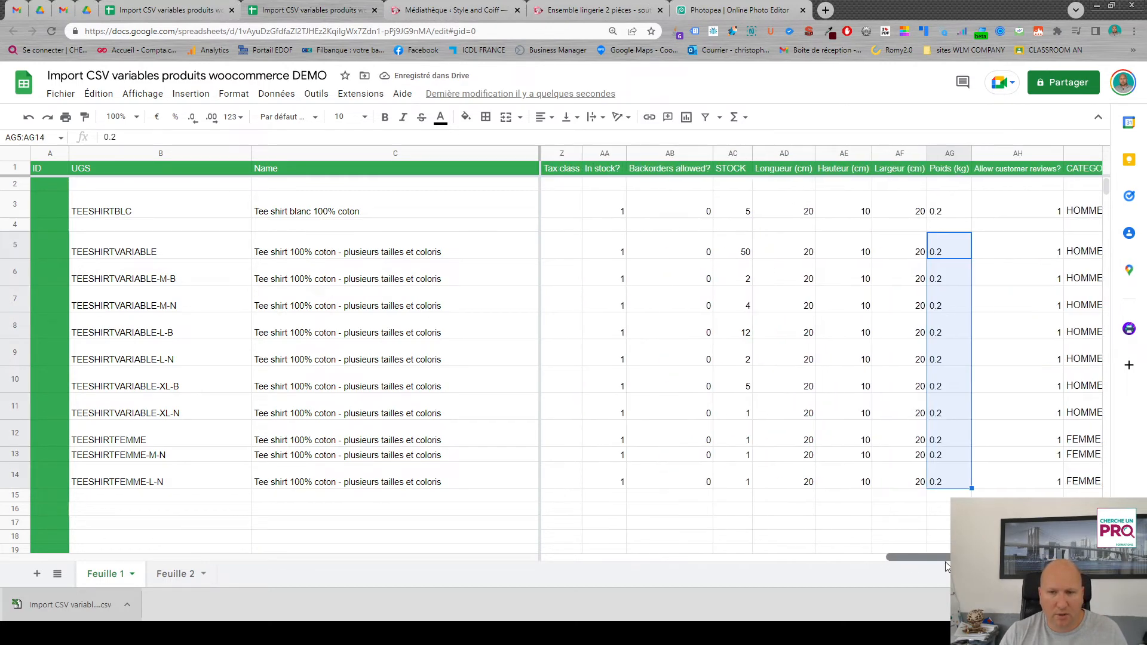
left_click(738, 457)
type("5")
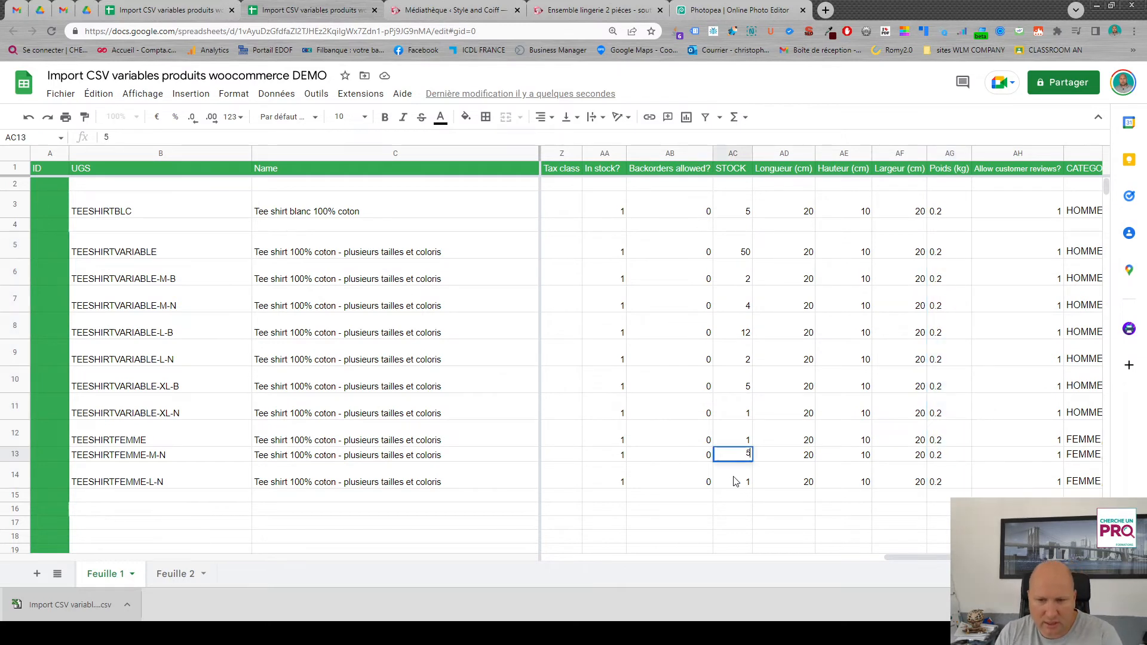
left_click(739, 481)
type("4")
left_click(738, 500)
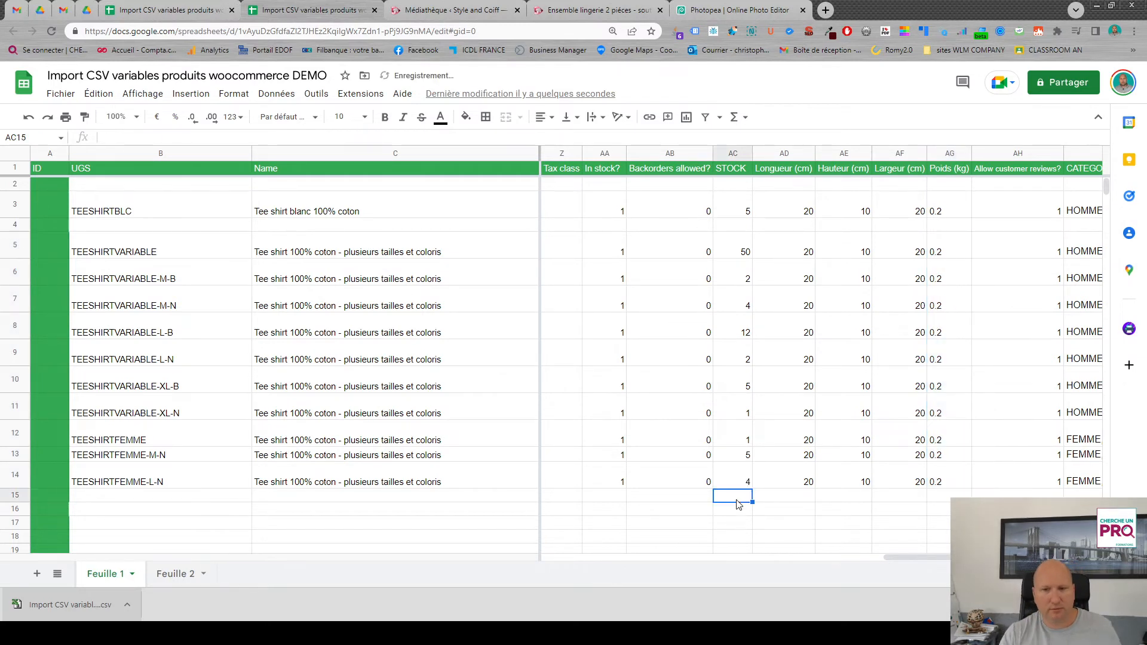
left_click(730, 439)
key("Delete")
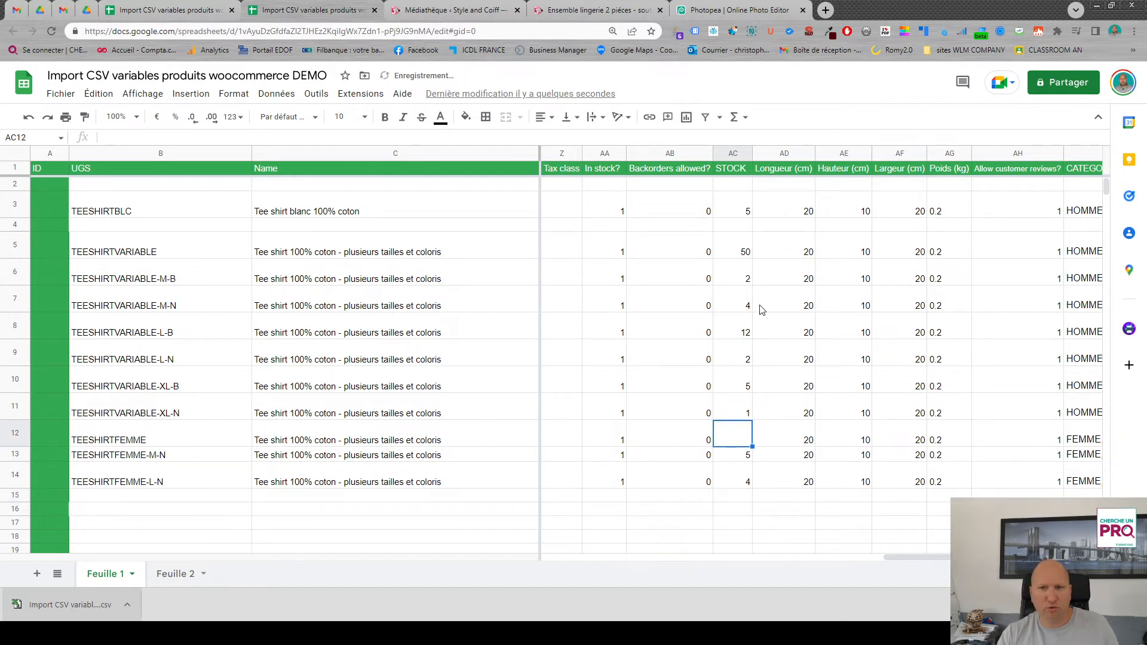
type("1")
key("Return")
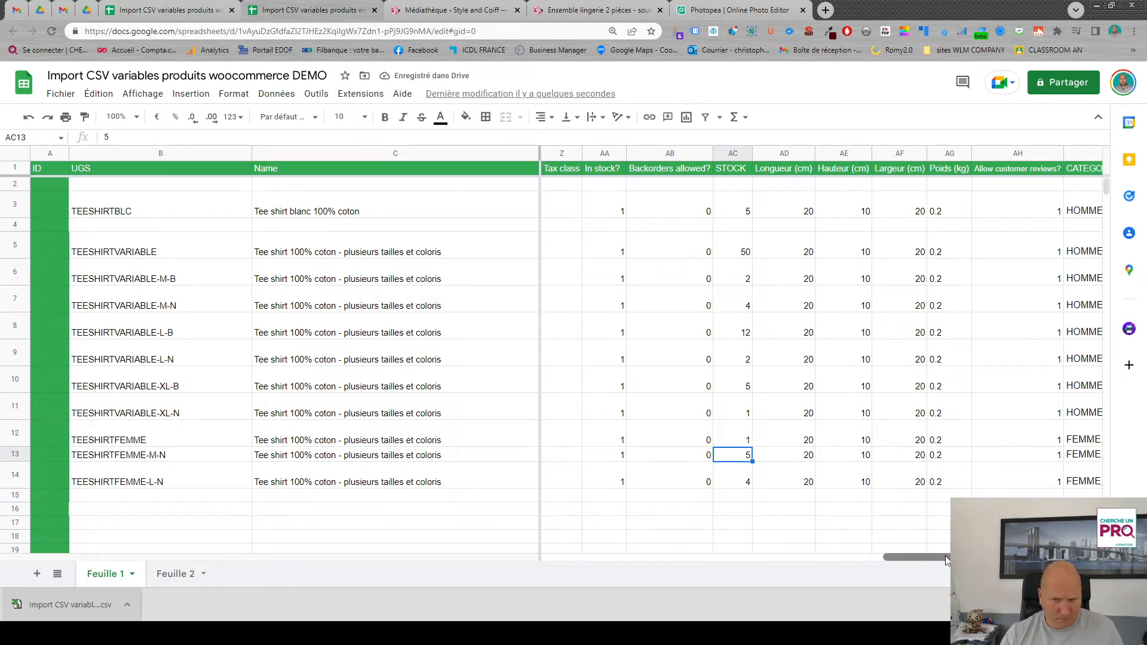
- Delete the empty row 4 between TEESHIRTBLC and TEESHIRTVARIABLE
left_click_drag(945, 556, 561, 555)
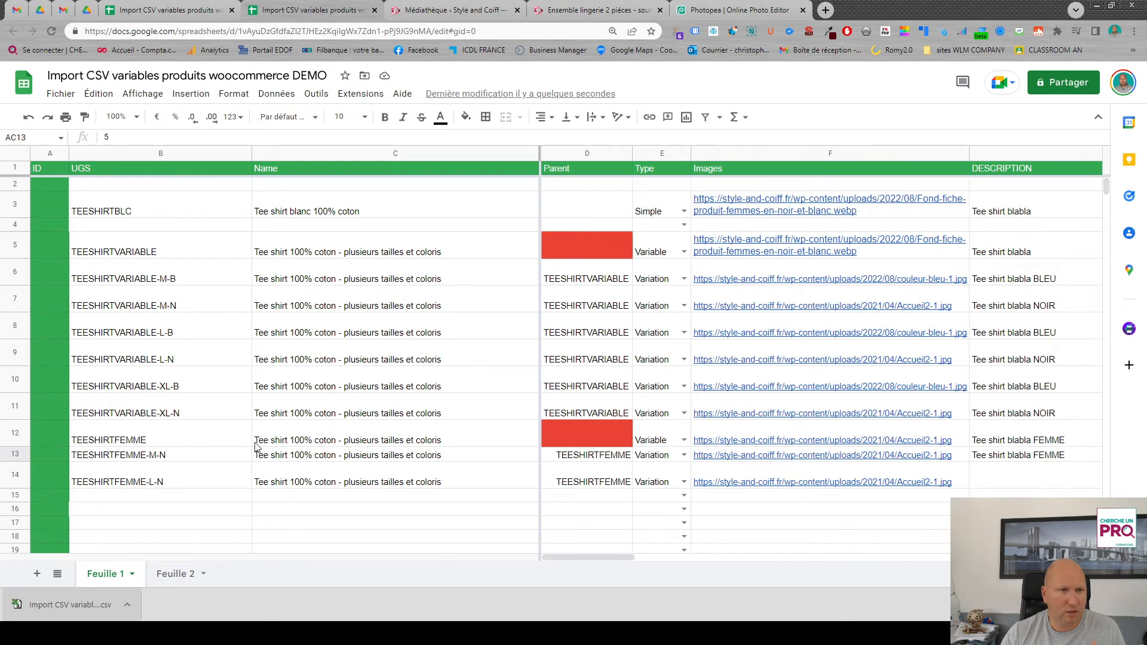
left_click(15, 224)
right_click(15, 224)
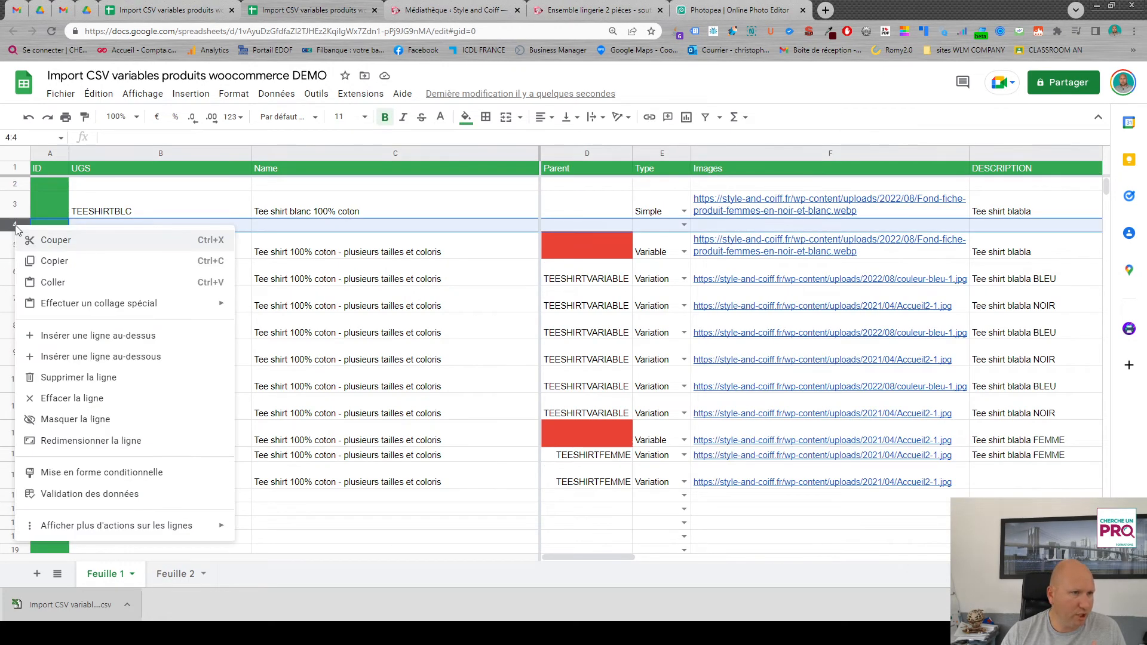
left_click(98, 377)
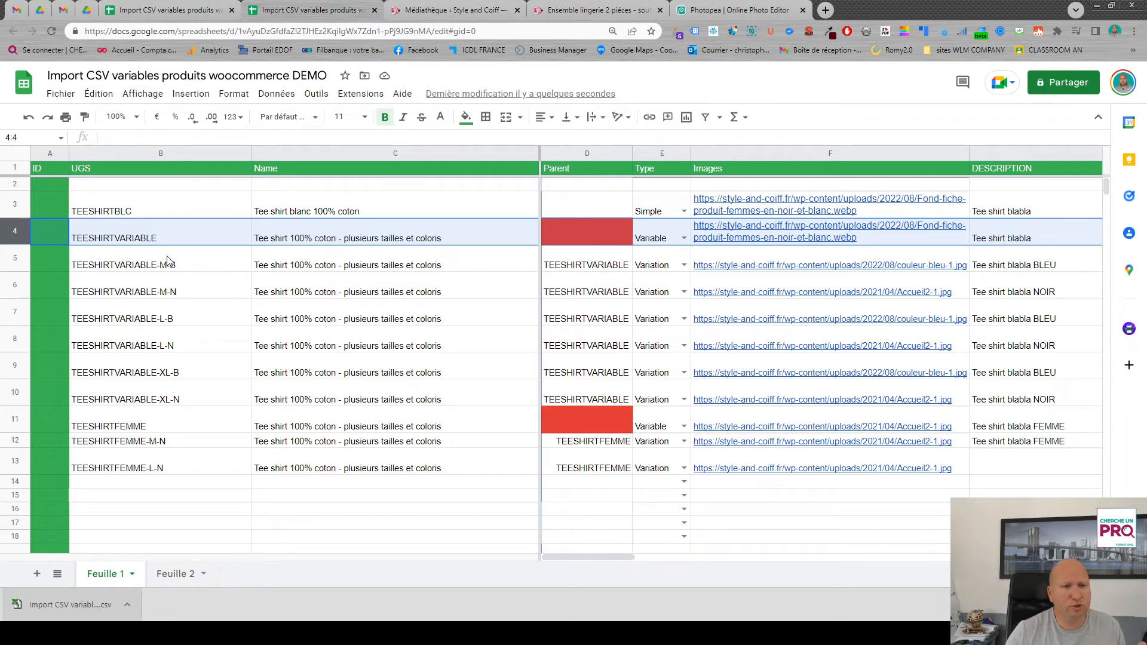
- Right-align the UGS cells of the six TEESHIRTVARIABLE variations in rows 5 to 10
left_click_drag(168, 261, 168, 407)
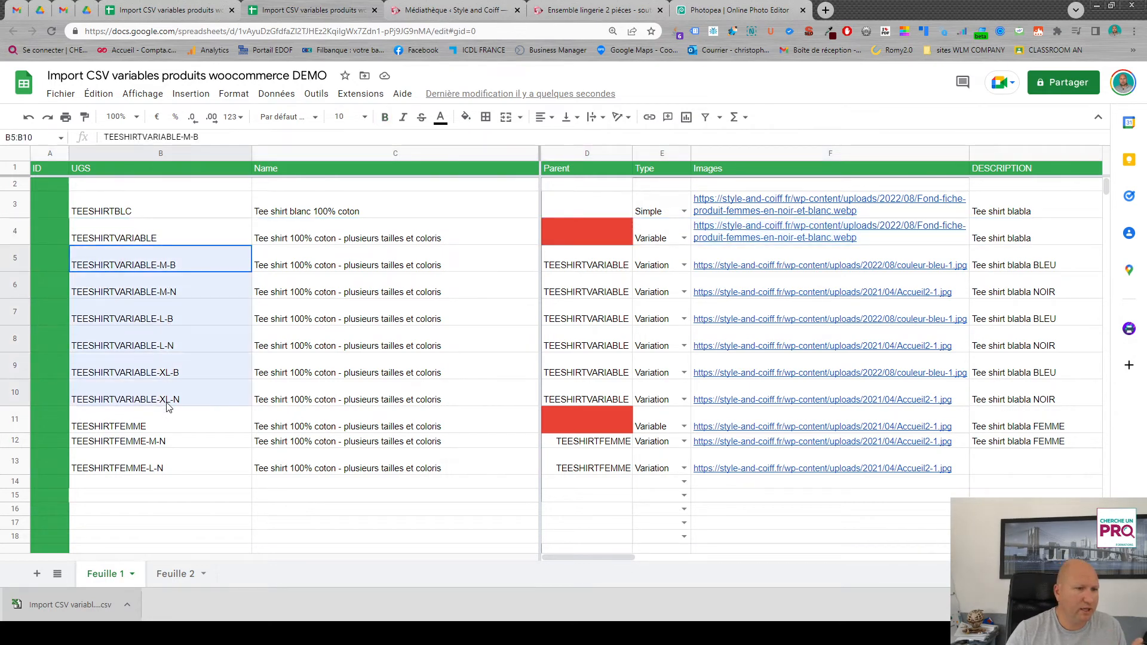
left_click(543, 116)
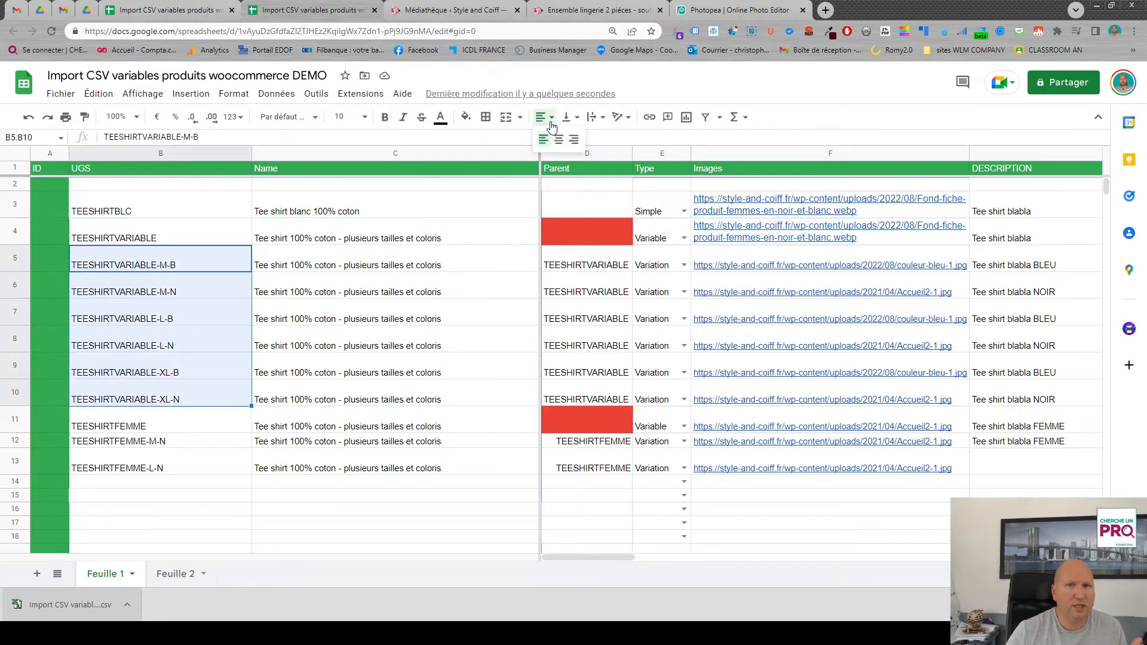
left_click(574, 140)
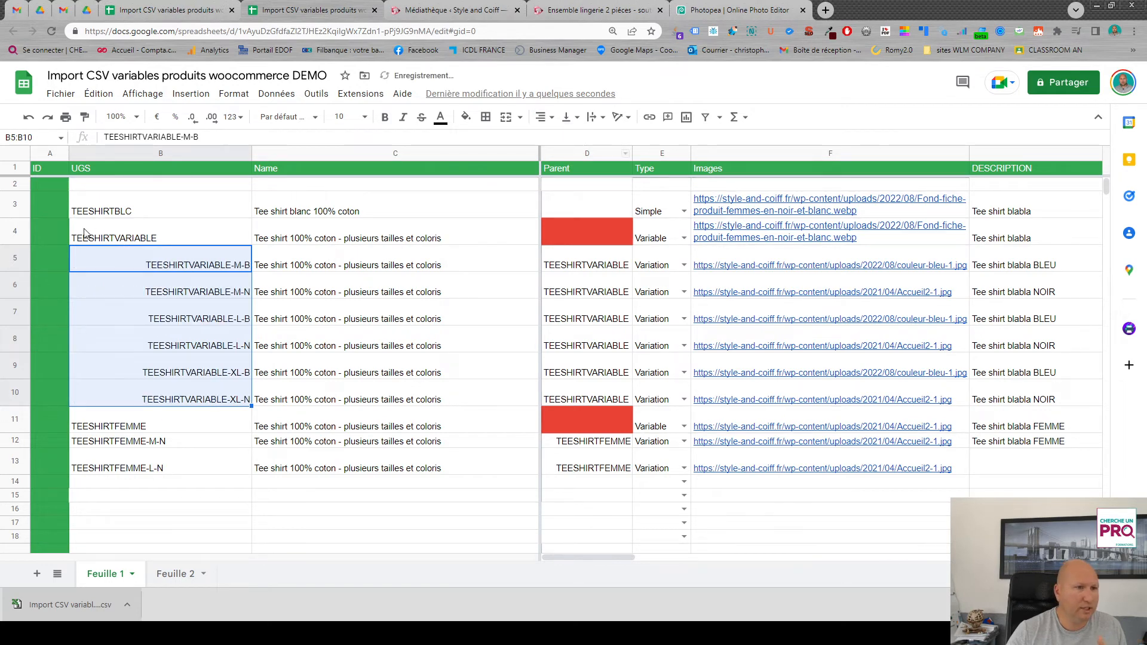
- Right-align the UGS cells of the two TEESHIRTFEMME variations in rows 12 and 13
left_click_drag(177, 442, 177, 469)
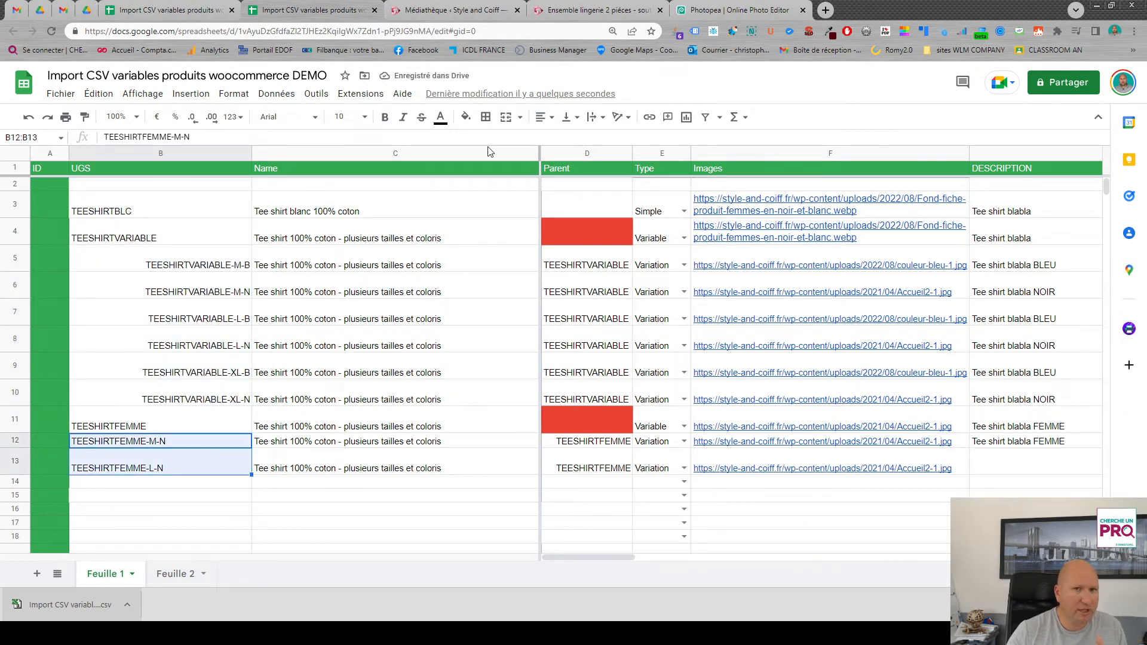
left_click(543, 118)
left_click(574, 140)
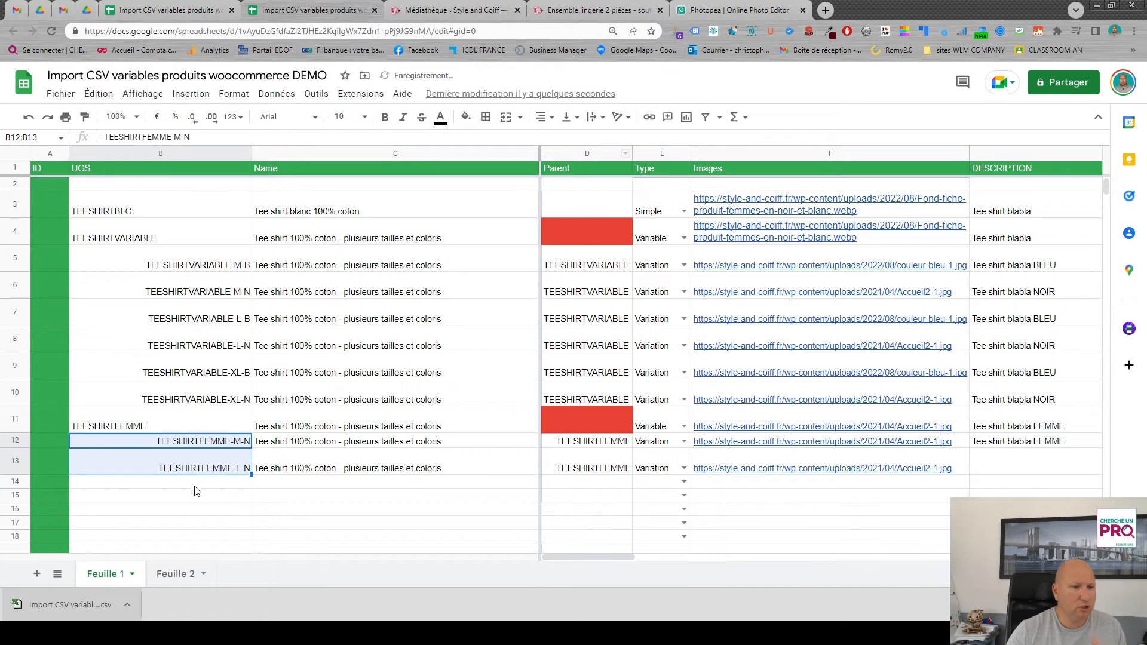
left_click(149, 496)
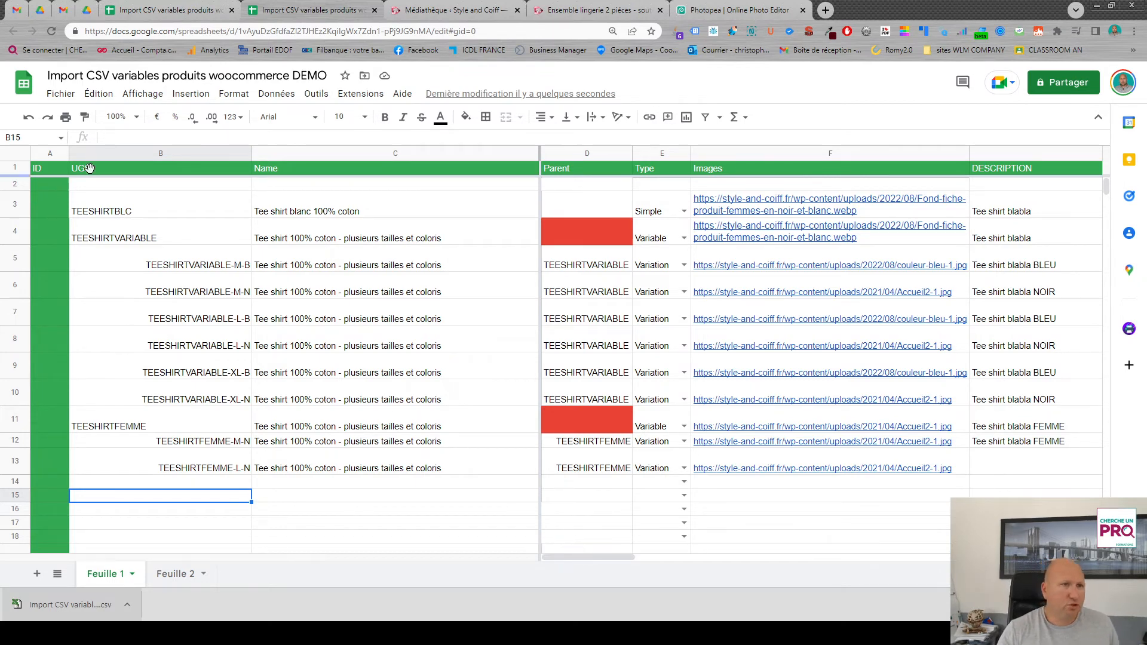
- Download the Feuille 1 sheet as a comma-separated values (.csv) file
left_click(62, 94)
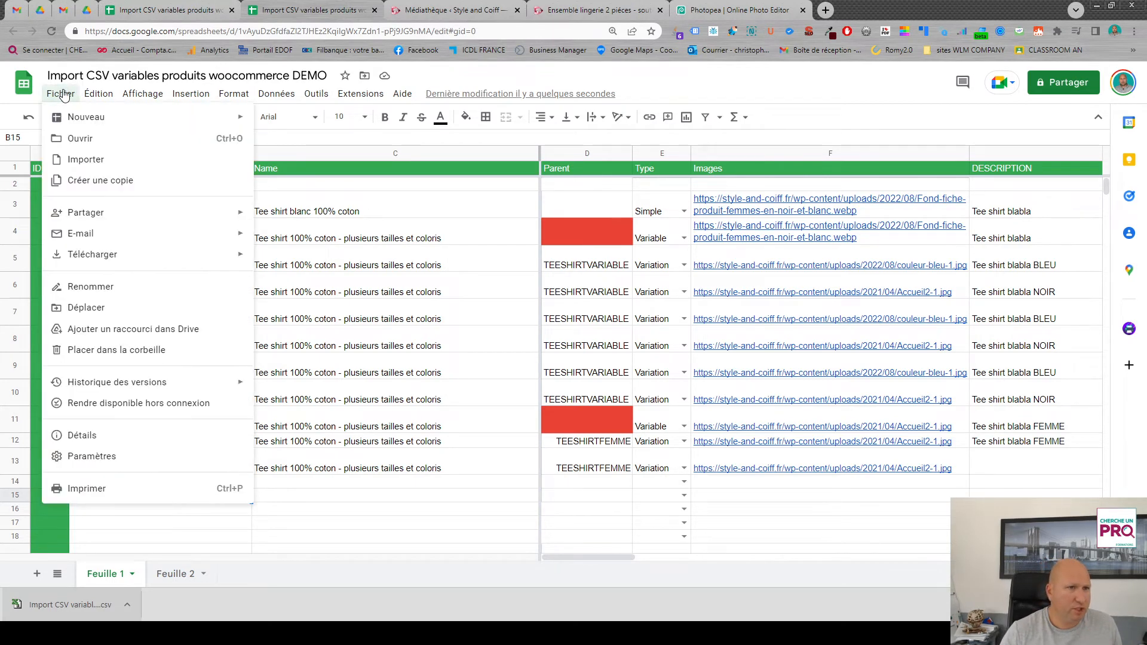
mouse_move(163, 257)
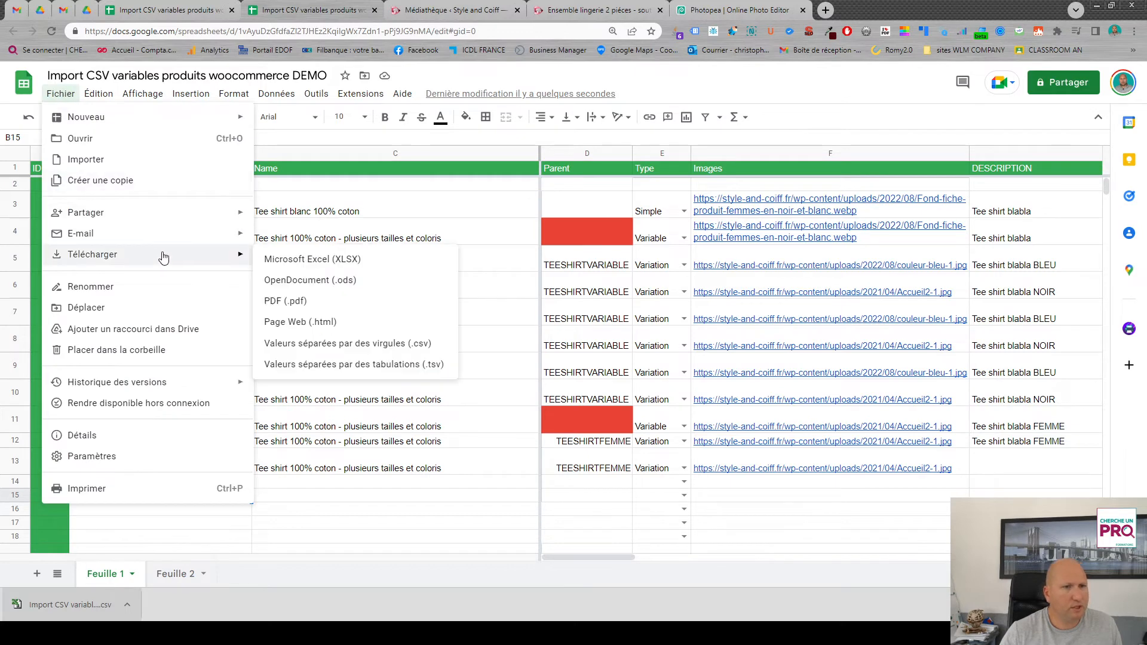
left_click(391, 346)
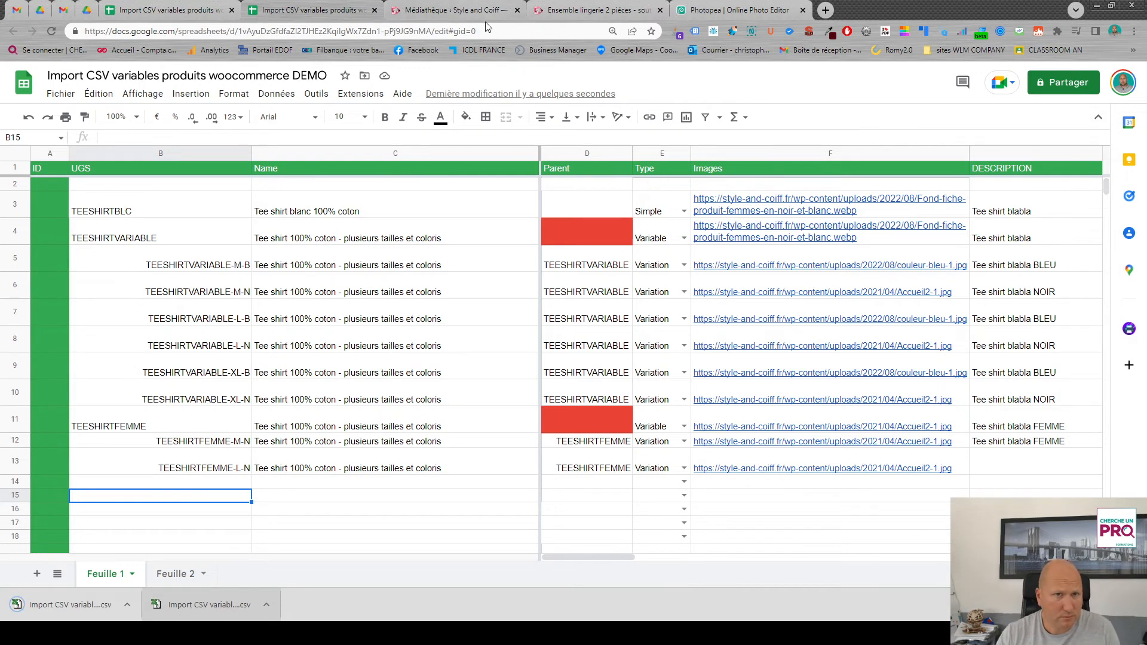
- Switch to the WordPress admin and review the shop's existing product categories and product attributes
left_click(466, 10)
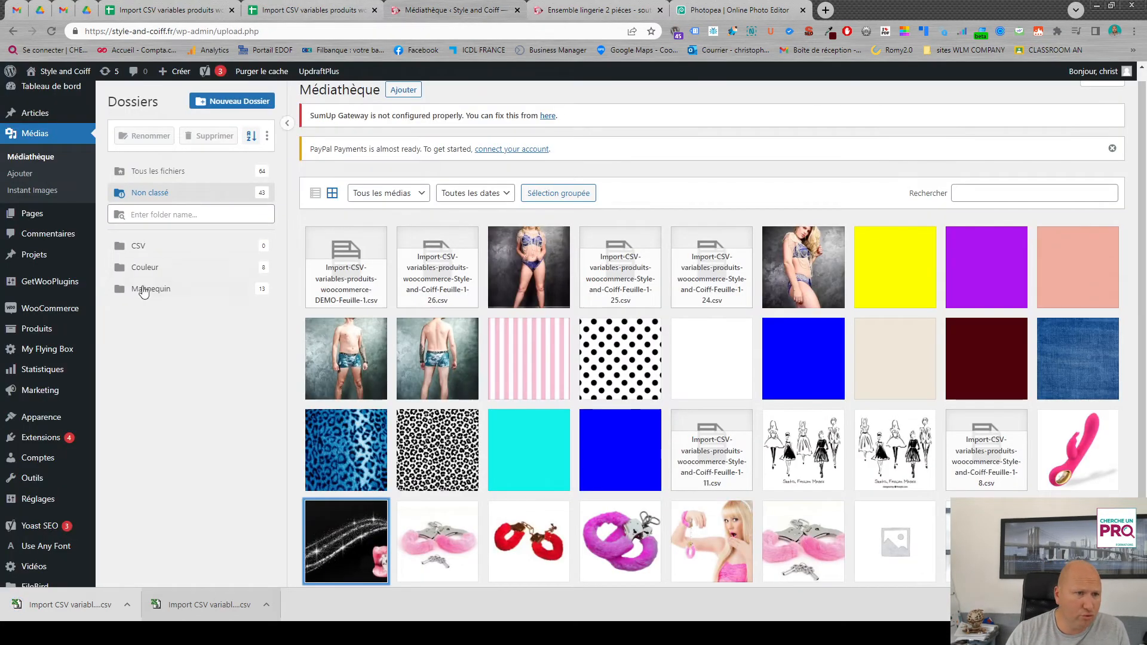
left_click(49, 333)
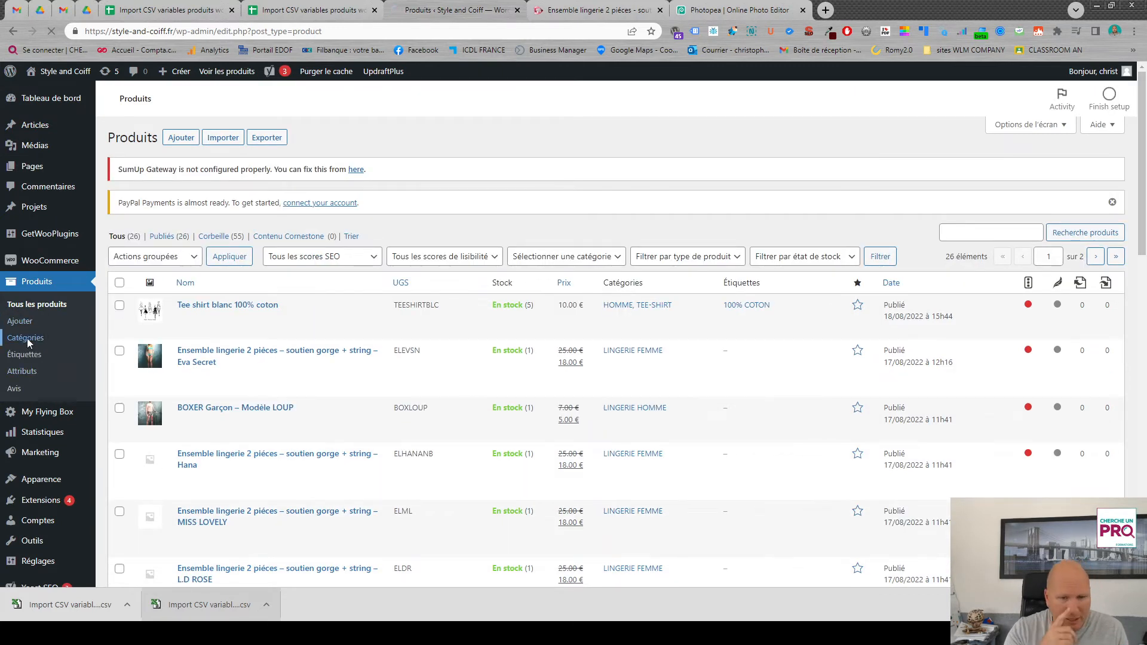
left_click(26, 338)
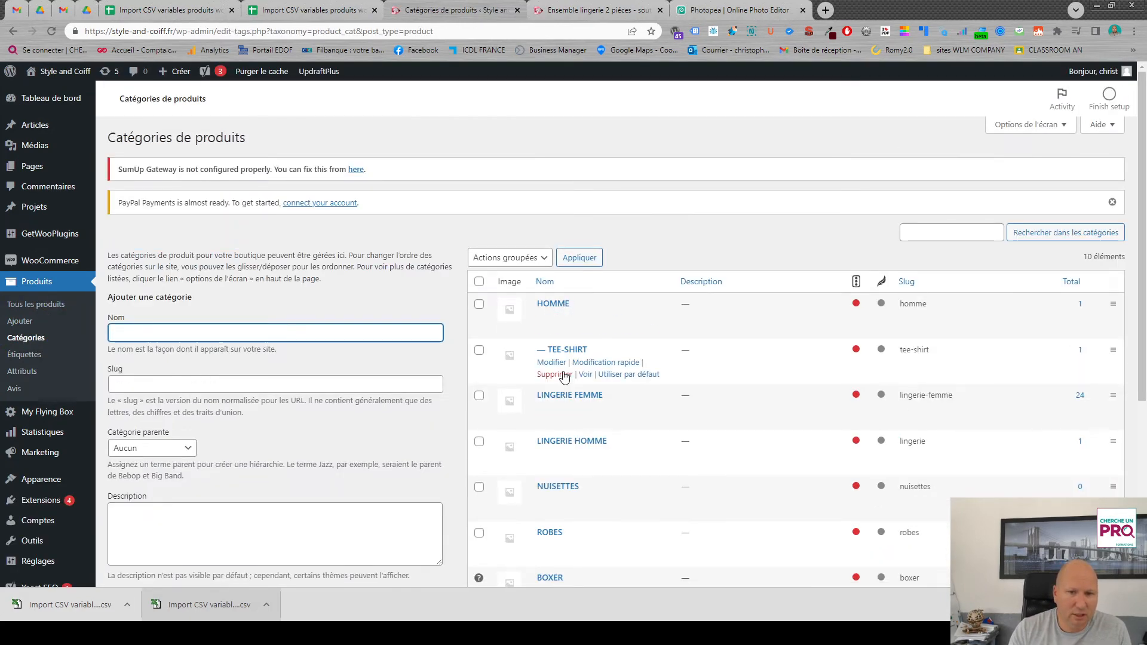
scroll(615, 442, "down", 5)
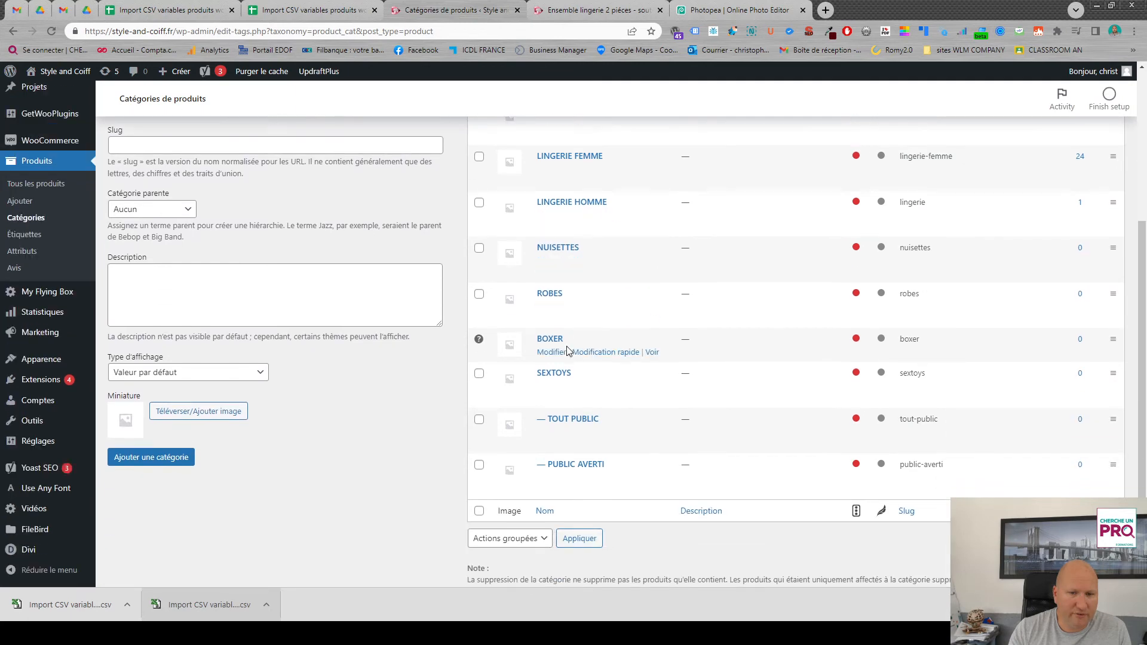
scroll(567, 419, "up", 5)
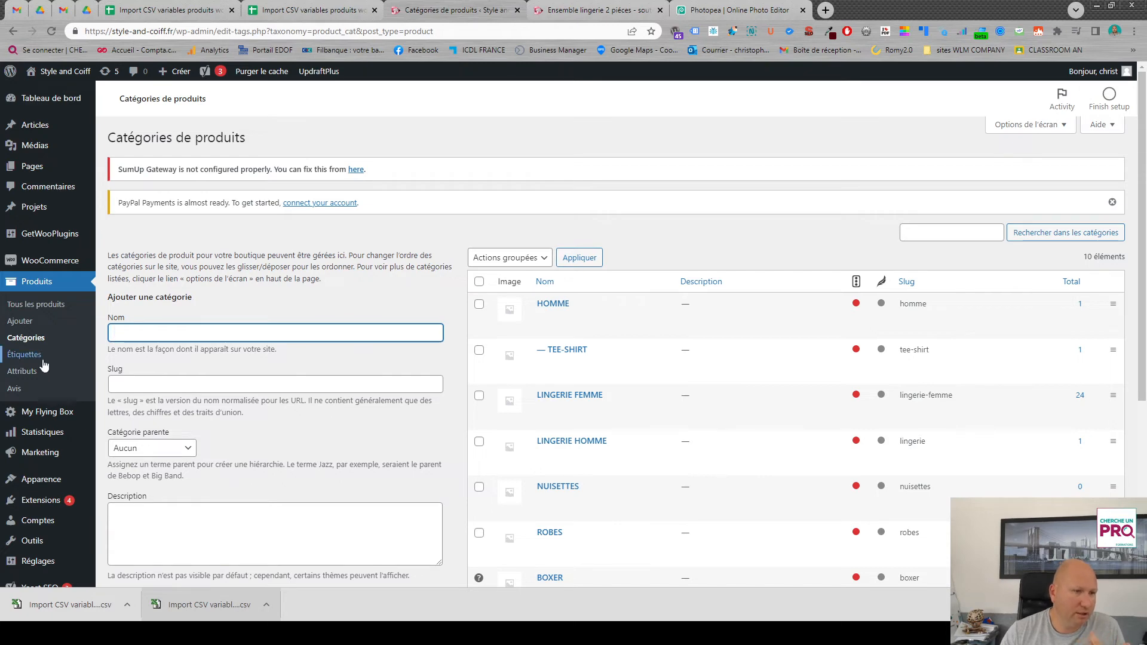
left_click(16, 372)
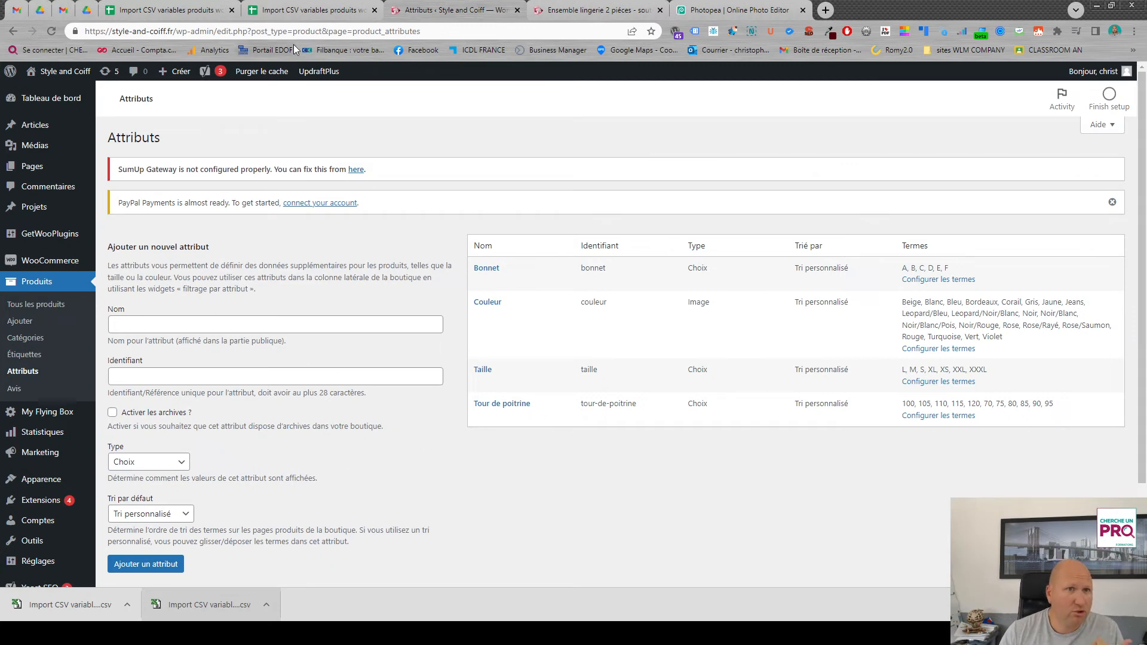
- Switch to the Google Sheets template and check the CATEGORIES values of the product rows
left_click(291, 12)
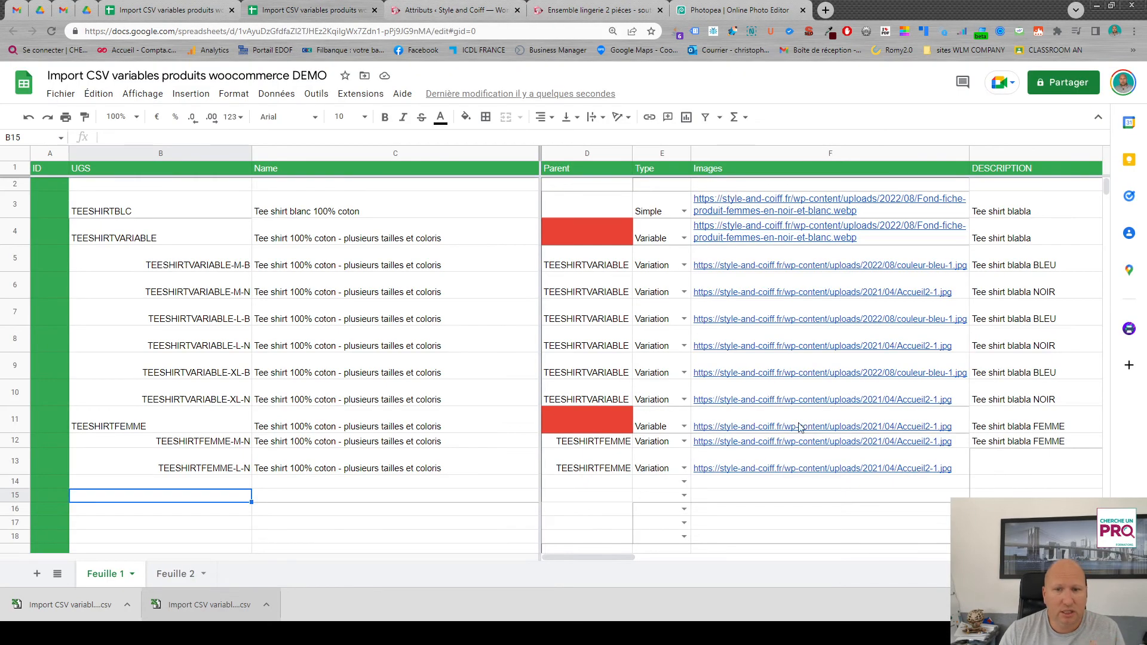
left_click_drag(602, 557, 999, 557)
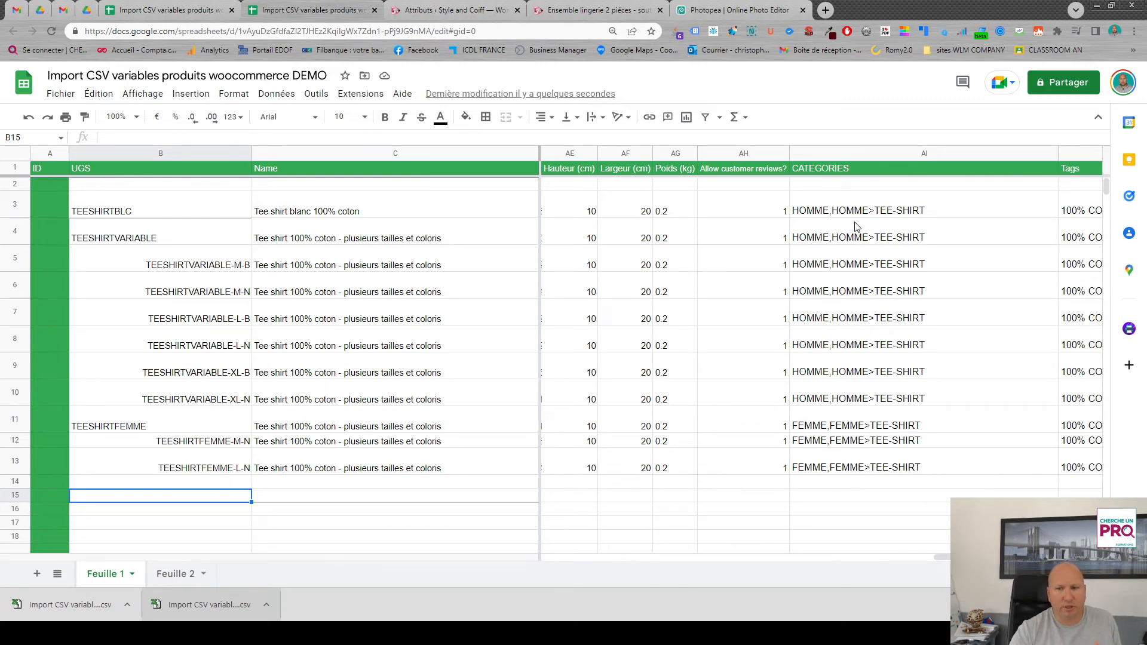
left_click_drag(942, 557, 492, 561)
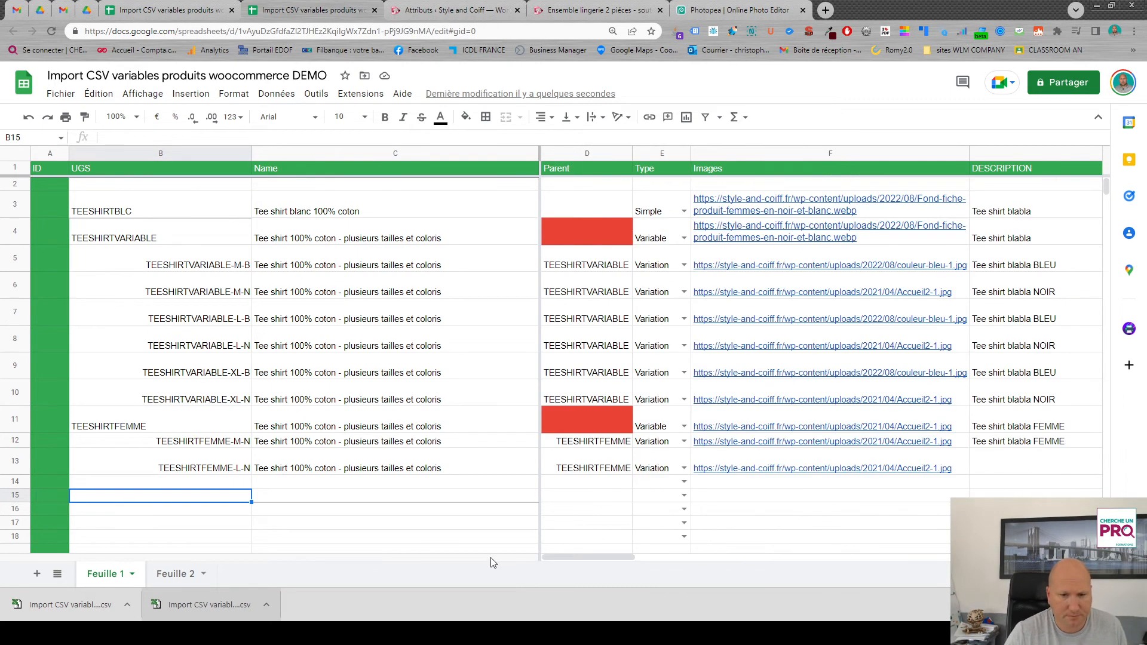
- Switch to the WordPress admin and upload the newly downloaded "(1).csv" file to the product importer, without updating existing products
left_click(448, 10)
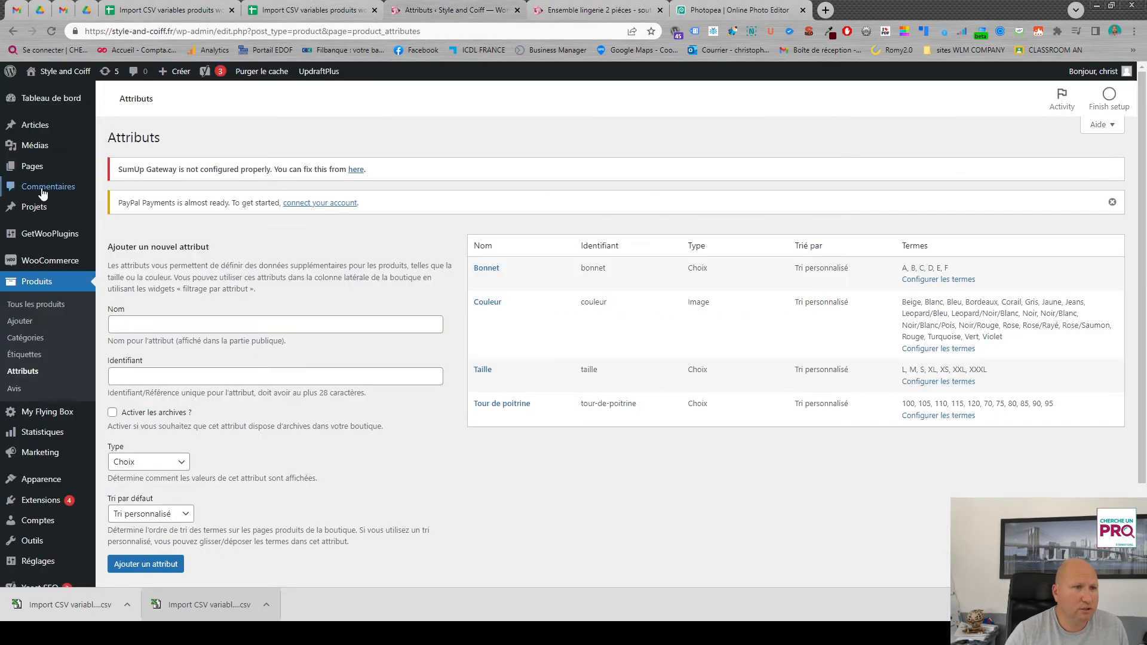
left_click(52, 290)
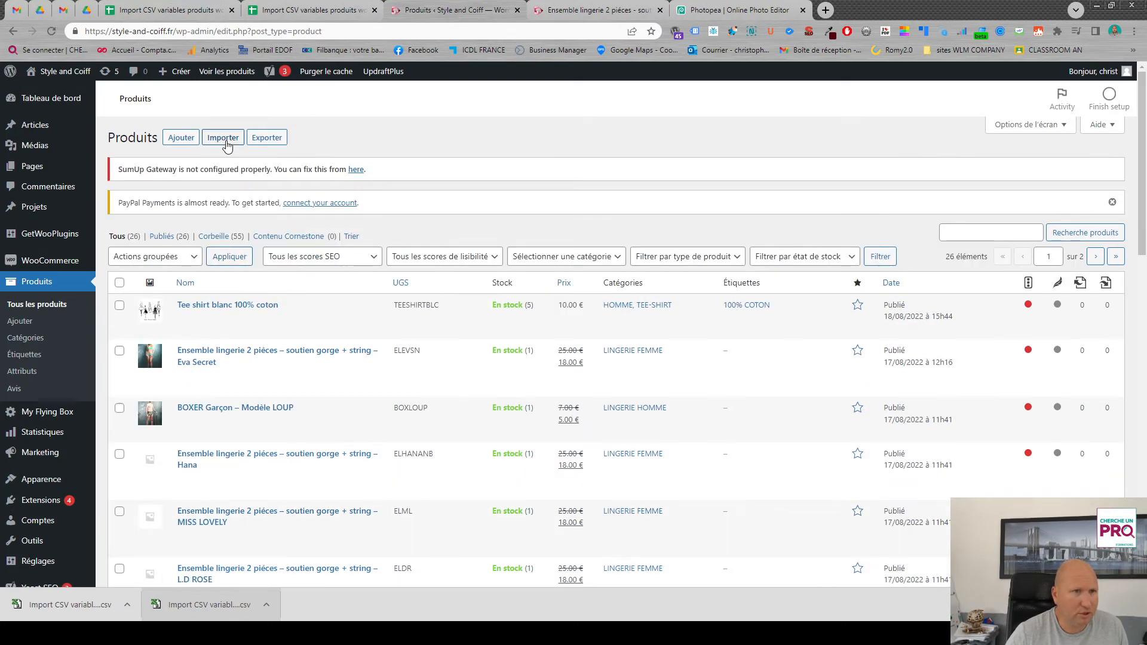
left_click(222, 138)
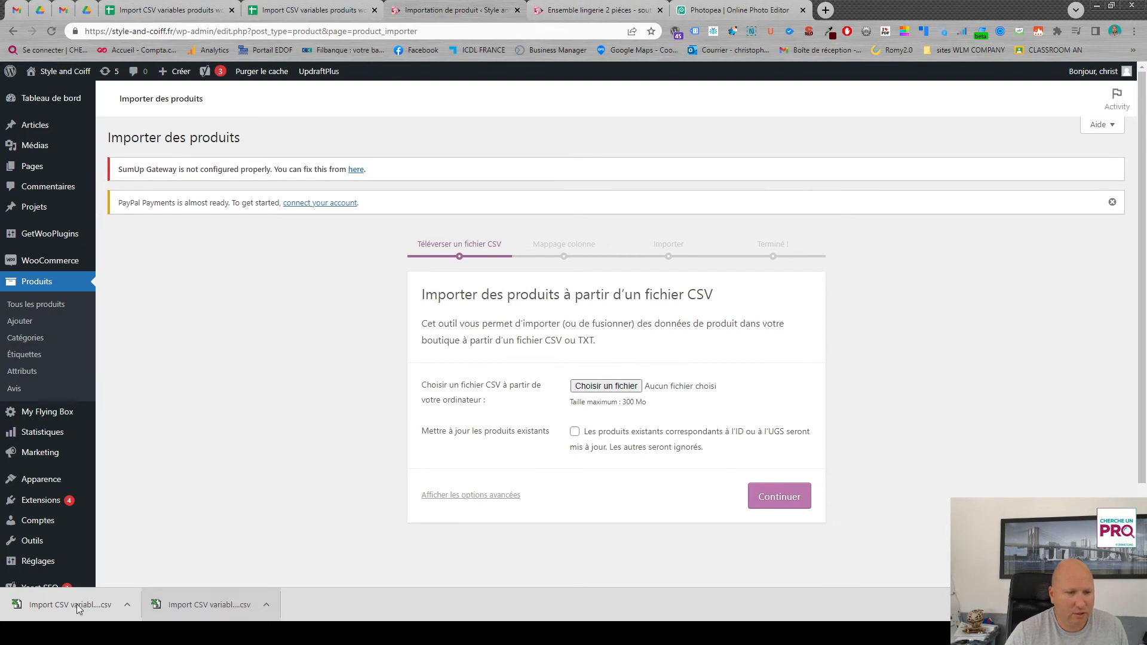
left_click_drag(65, 605, 606, 387)
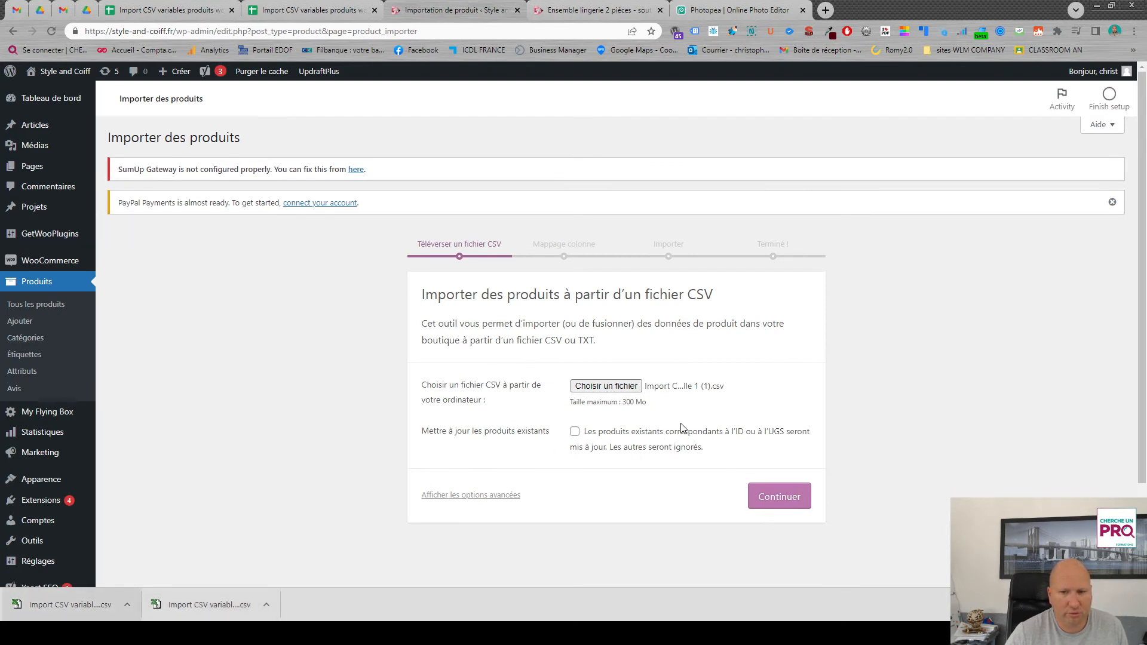
left_click(786, 501)
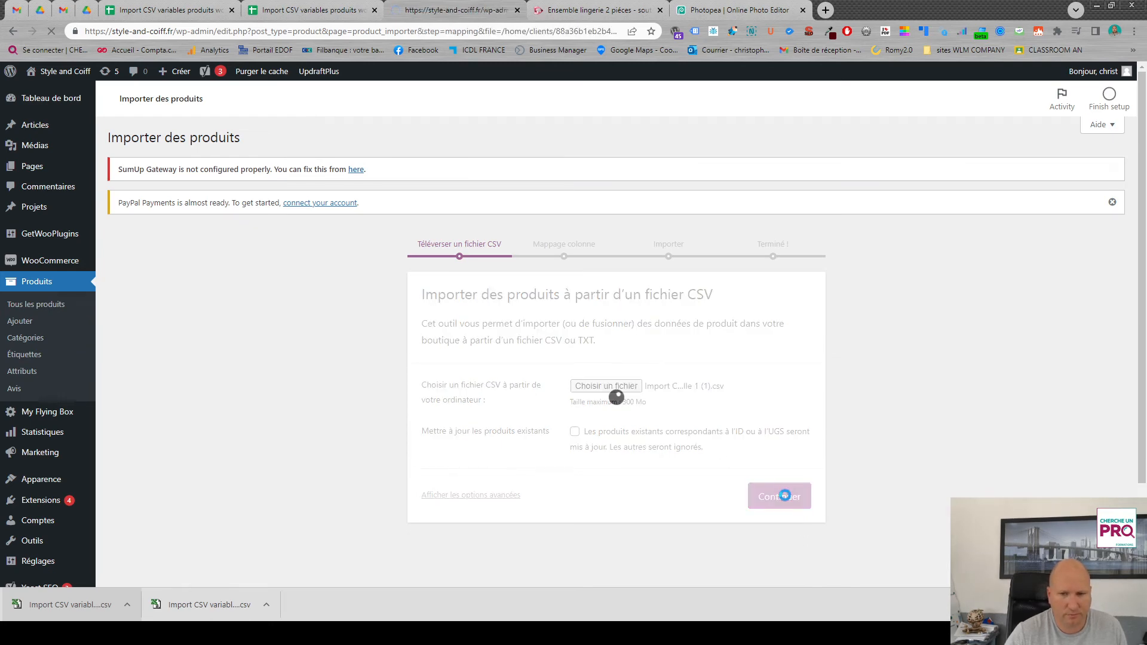
- Check the proposed column mapping and run the product import with it
scroll(695, 484, "down", 1)
scroll(695, 483, "down", 15)
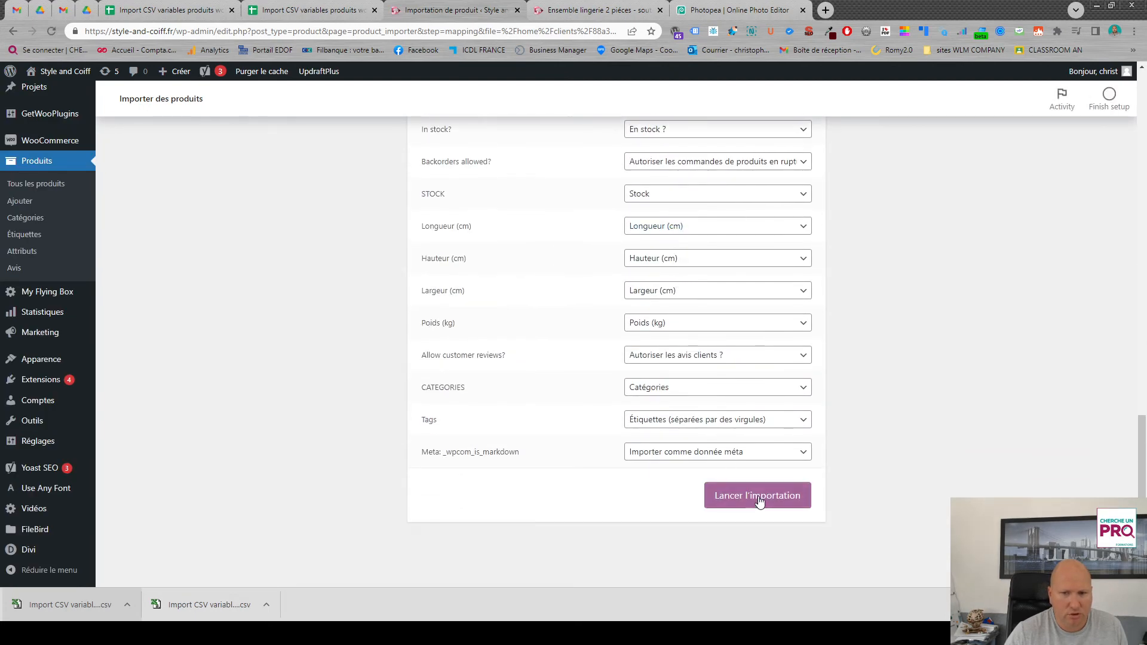
left_click(759, 503)
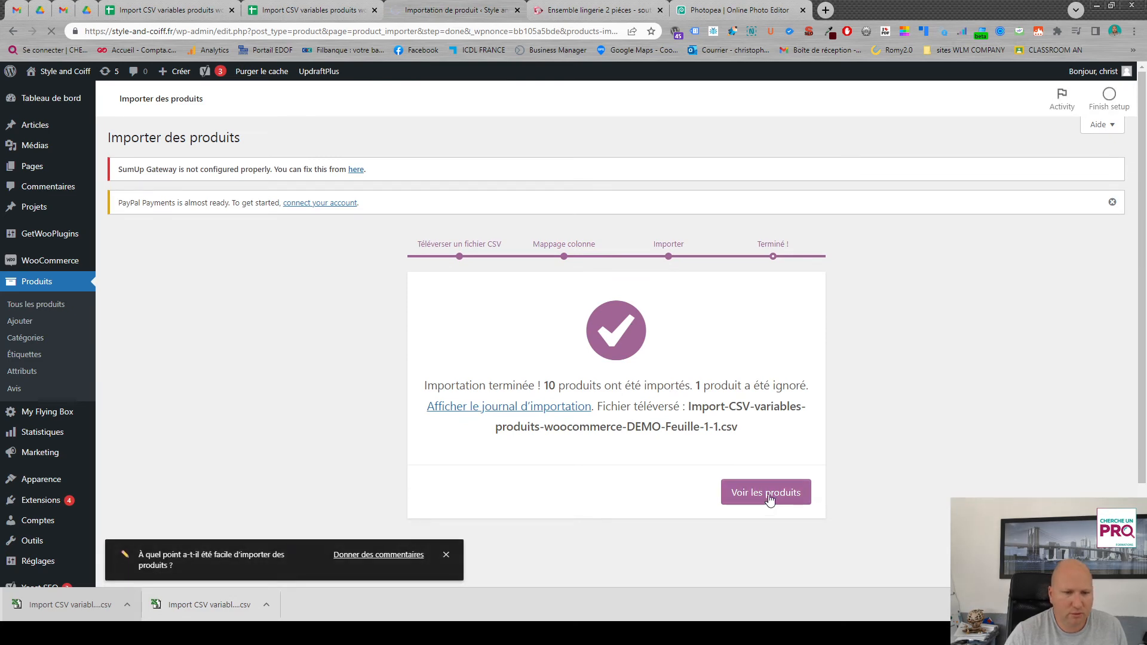
- Open the shop page of the imported TEESHIRTVARIABLE product and select size L in Bleu
left_click(768, 493)
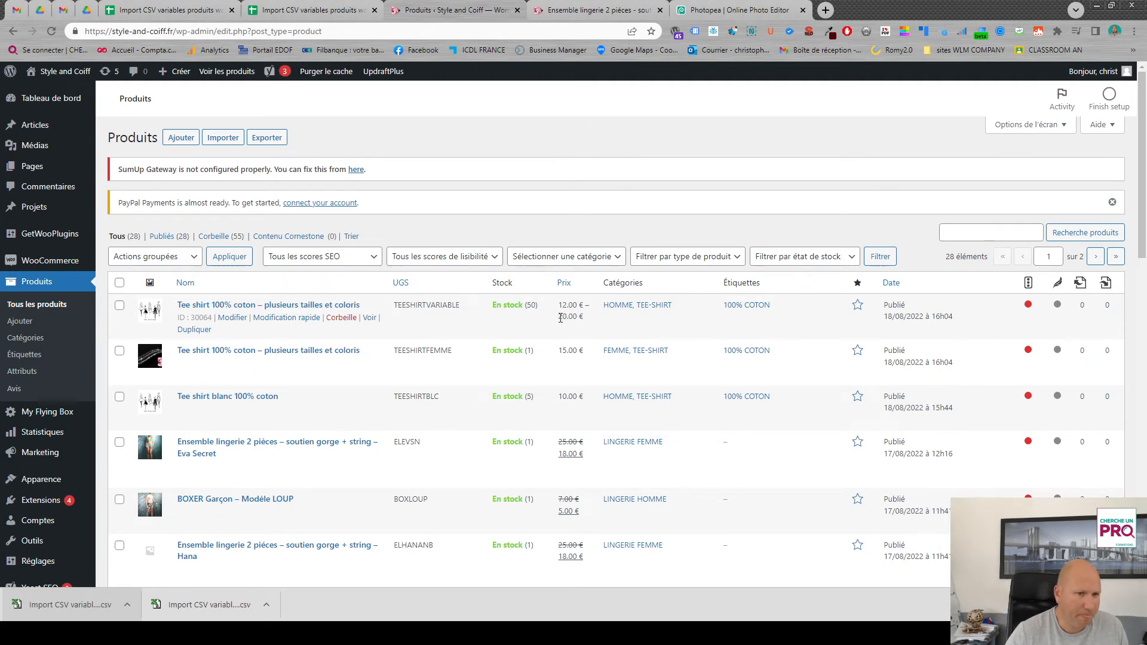
left_click(370, 321)
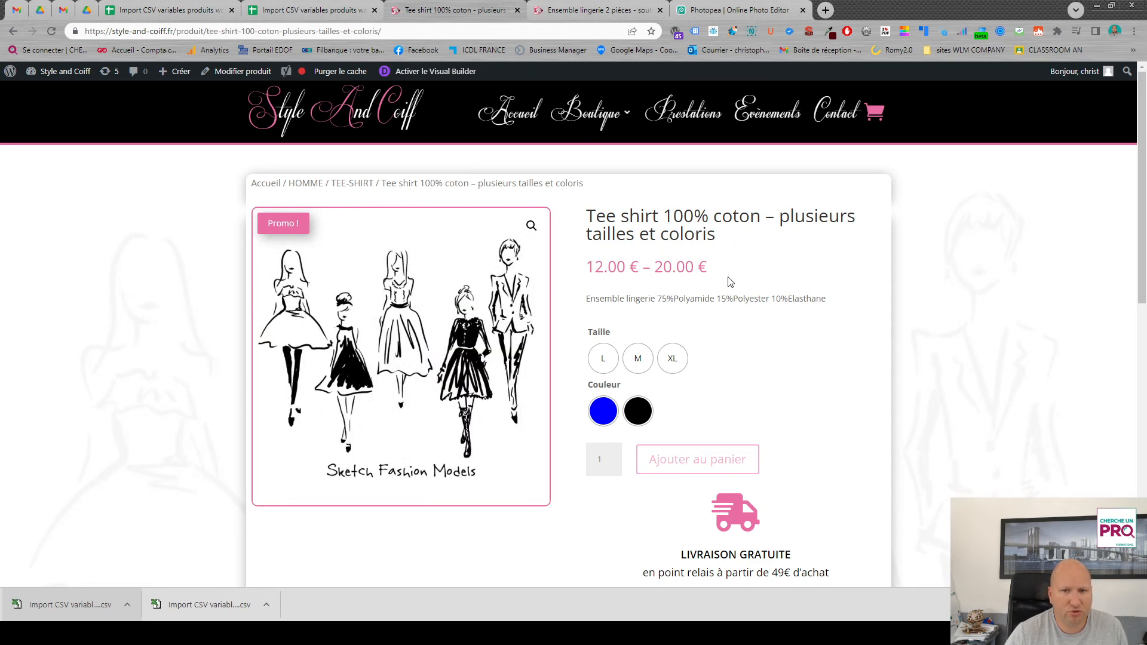
left_click(603, 358)
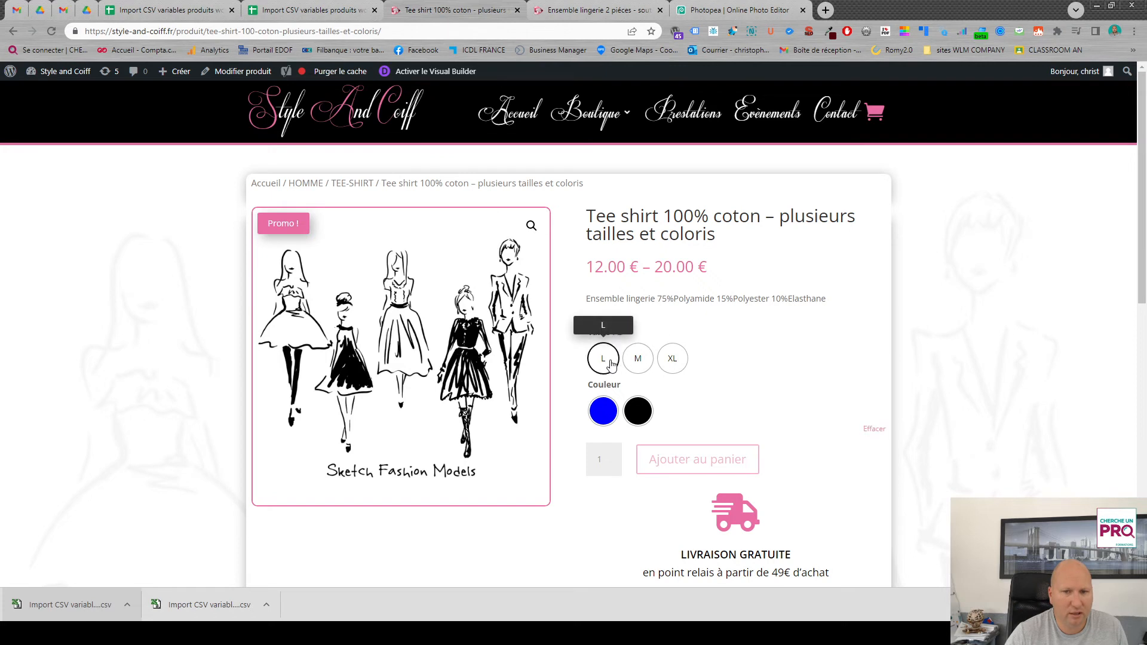
left_click(603, 410)
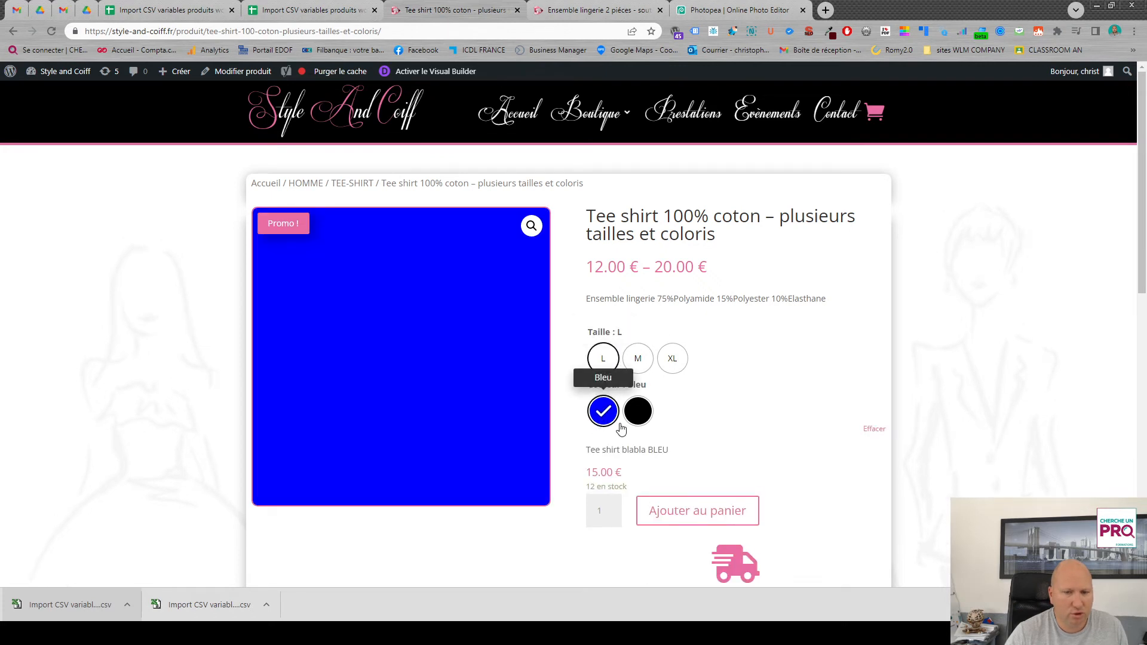
- Compare the selected variation's description with the DESCRIPTION and DESCRIPTION COURTE columns in the Google Sheets template
left_click_drag(589, 450, 672, 456)
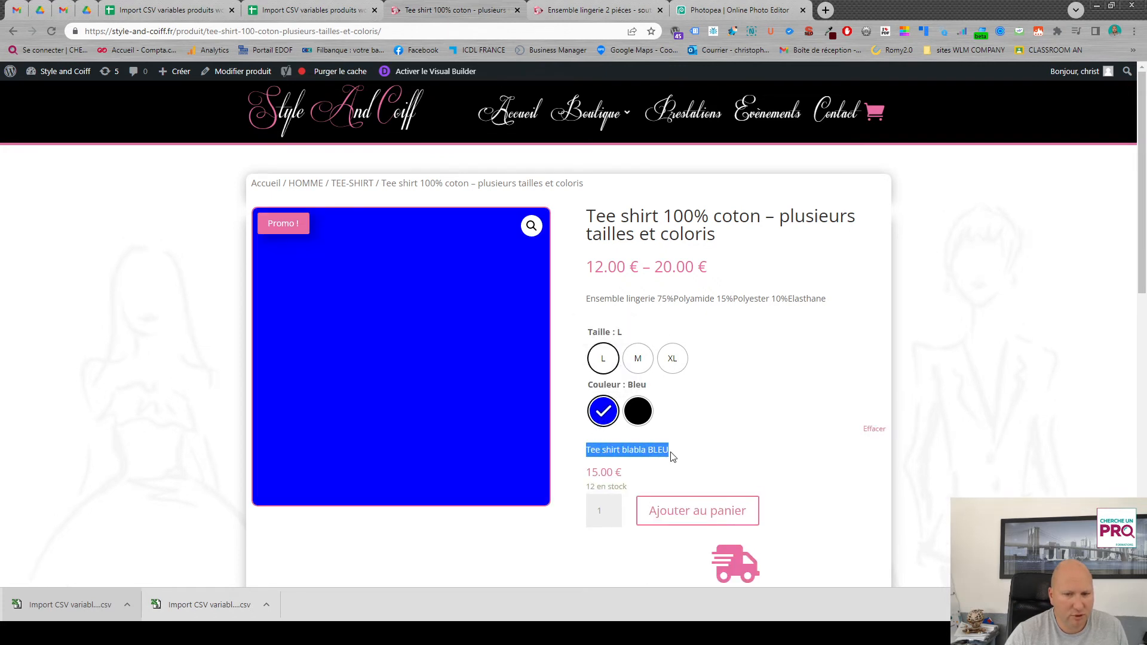
left_click(312, 10)
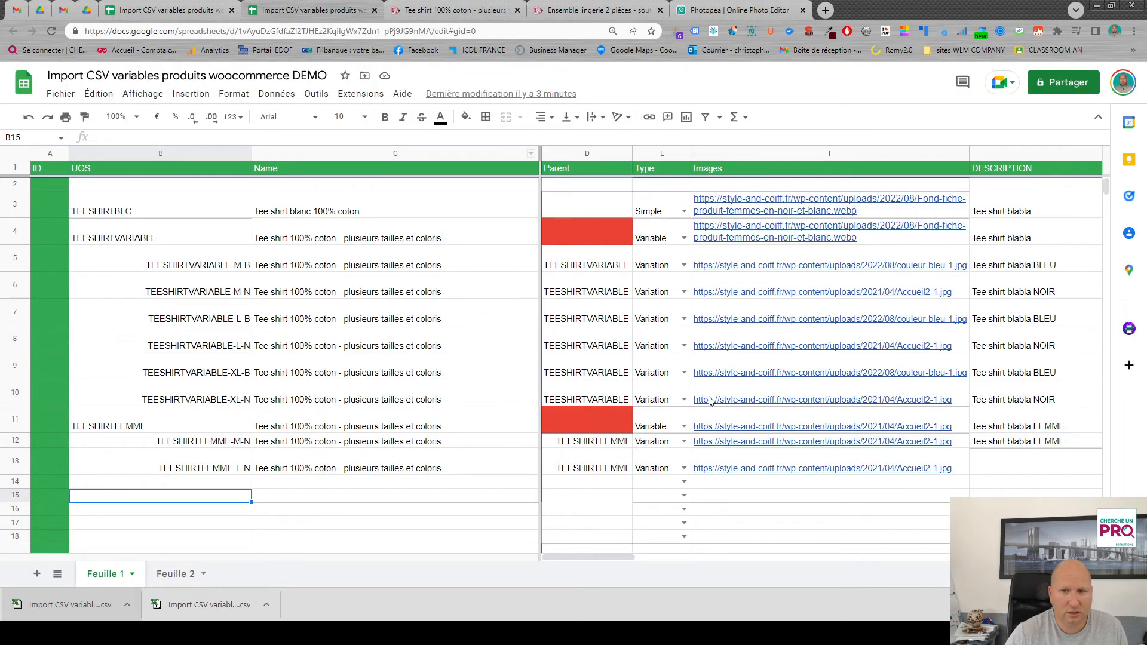
left_click_drag(637, 559, 697, 566)
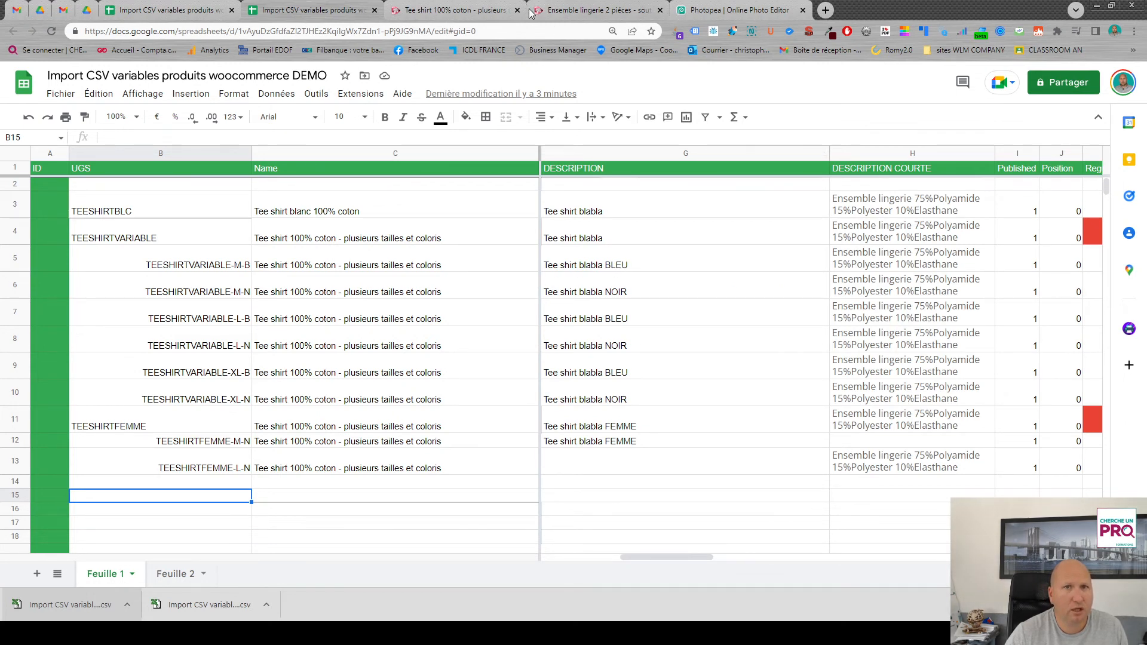
- Return to the product page and check the image, price and stock of variations M Noir, L Bleu and L Noir
left_click(429, 12)
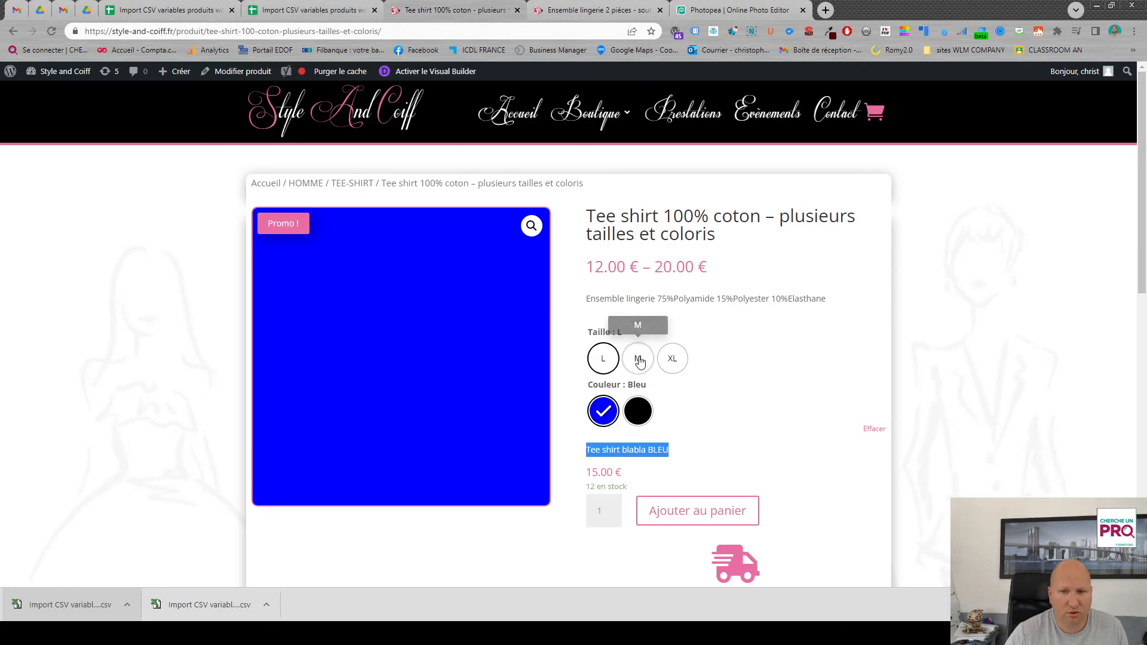
left_click(638, 358)
left_click(640, 418)
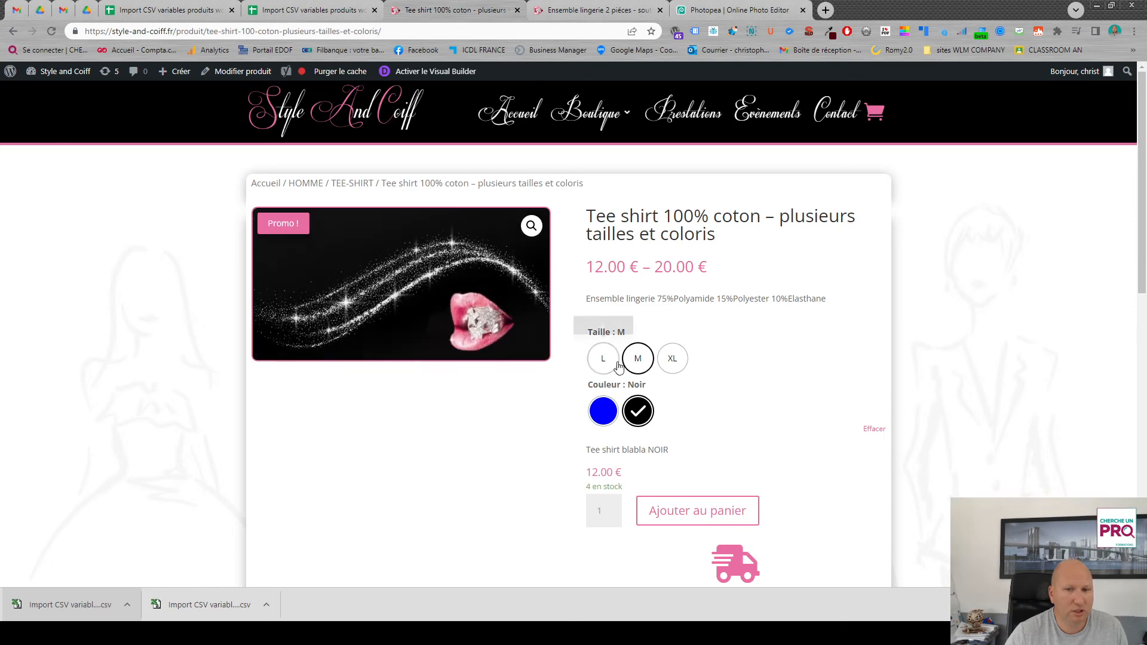
left_click(599, 354)
left_click(603, 411)
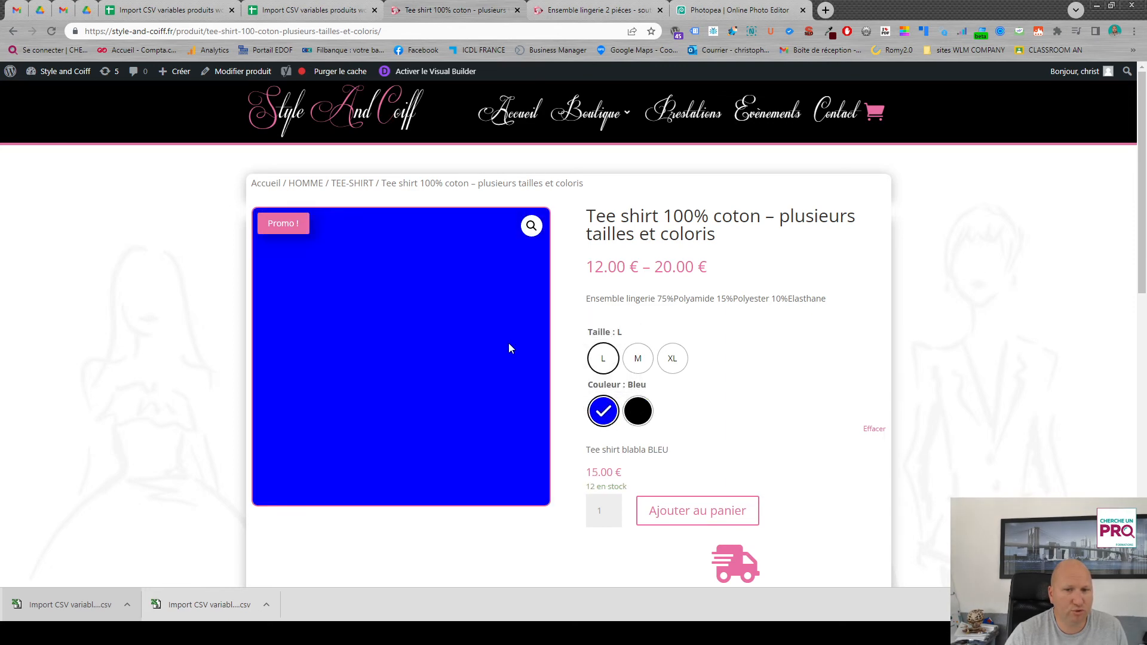
left_click(637, 411)
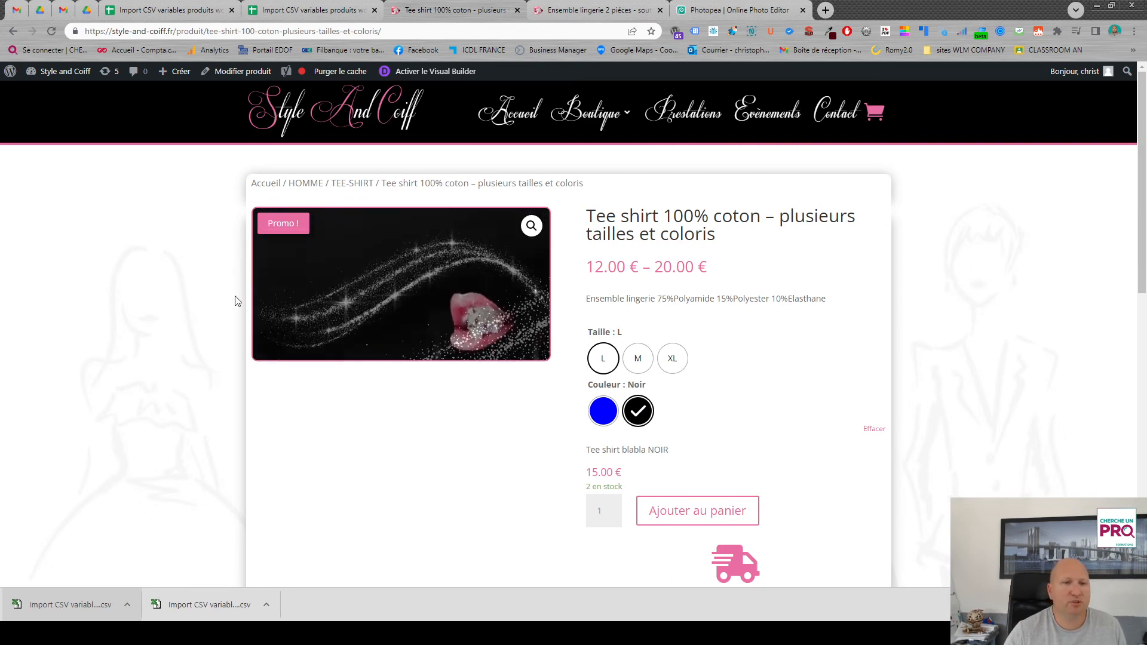
left_click(603, 411)
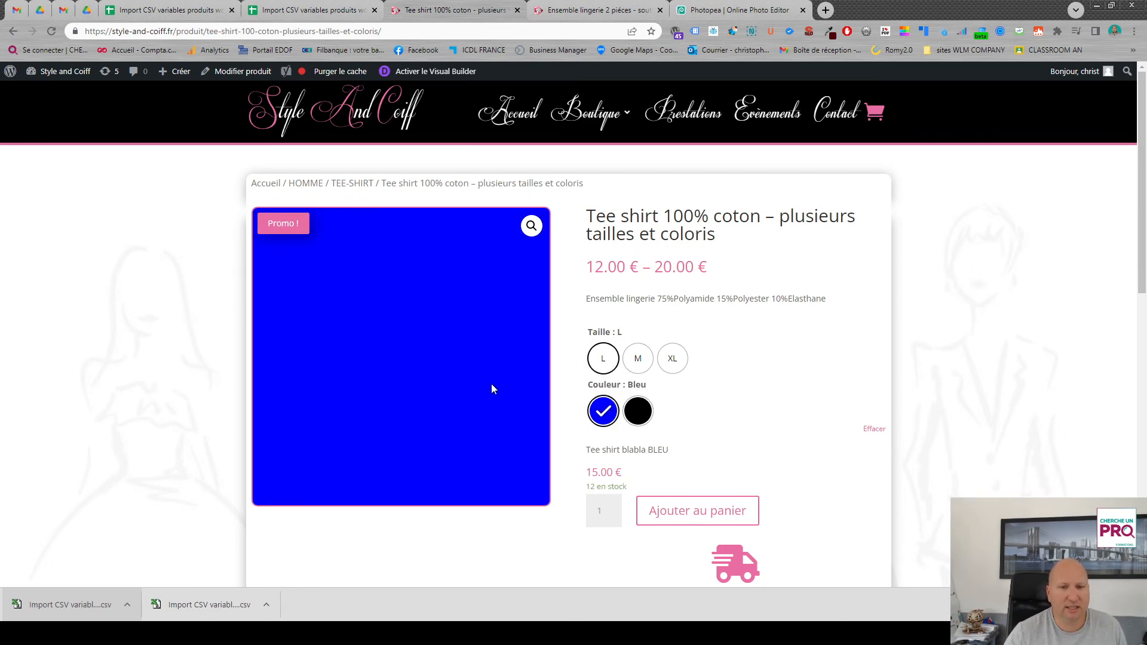
left_click(638, 412)
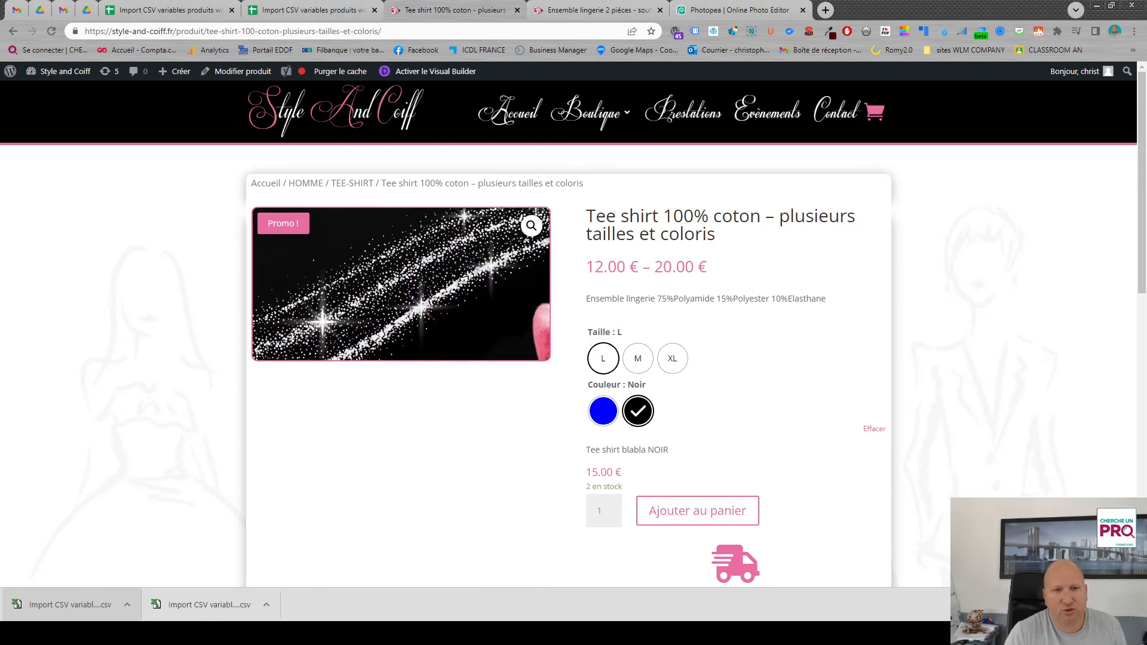
- Select the XL Noir variation and compare its regular and sale prices with the price columns in the Google Sheets template
left_click(673, 359)
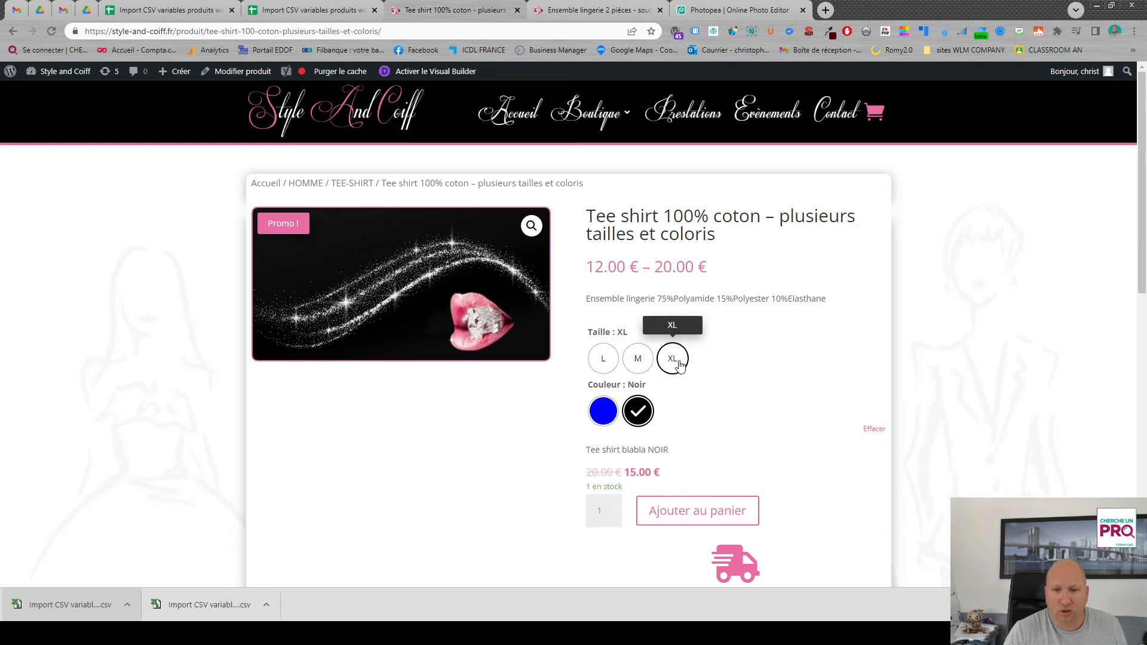
left_click(640, 414)
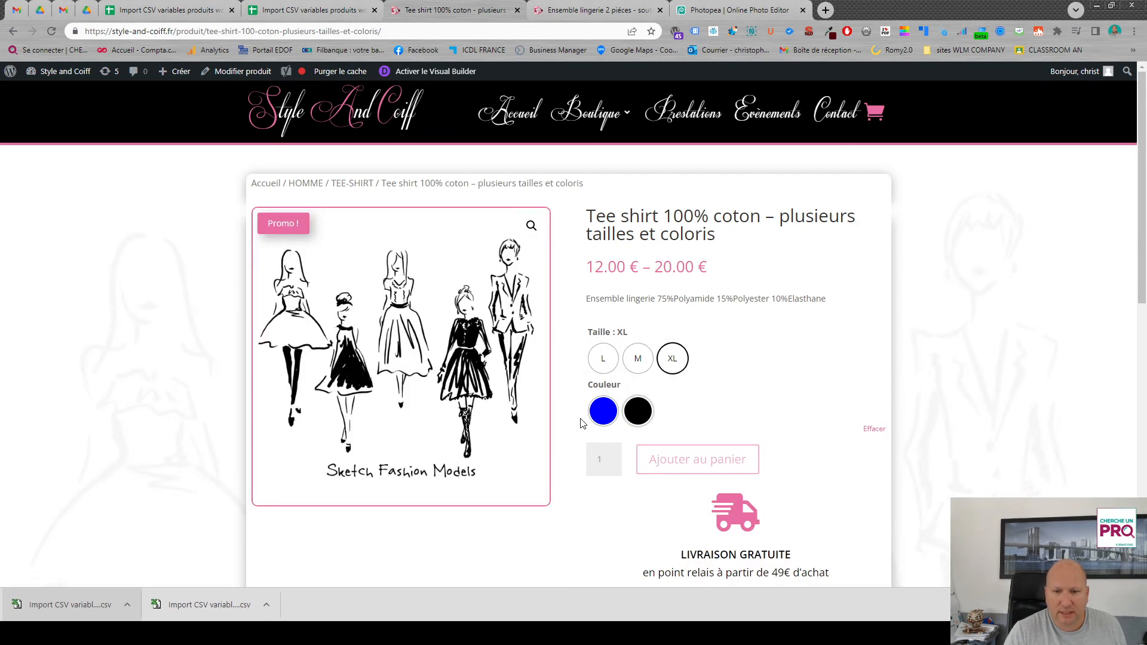
left_click(641, 413)
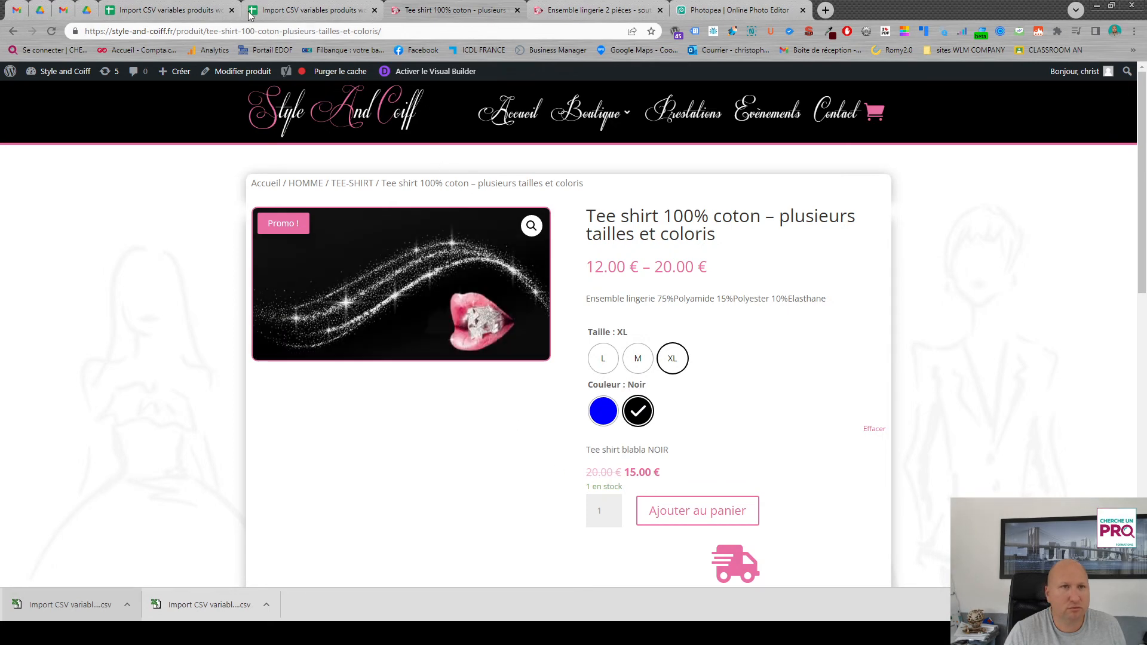
left_click(279, 12)
left_click_drag(656, 557, 735, 555)
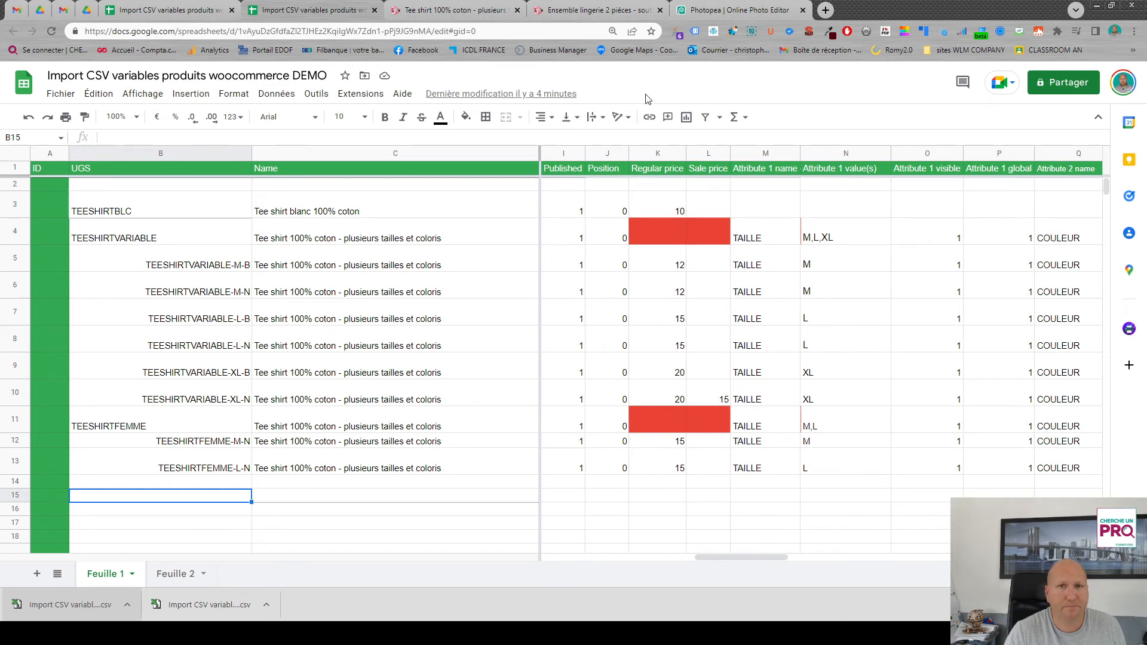
- Return to the product page and compare the general product description with the descriptions of variations XL Noir and M Bleu
left_click(445, 10)
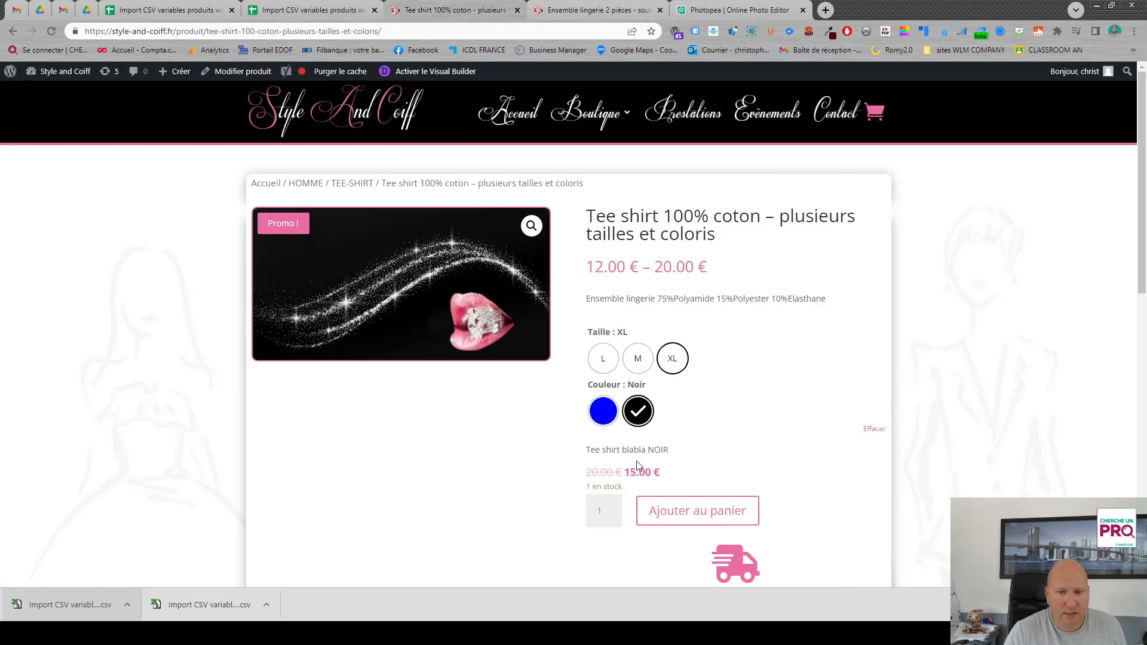
scroll(711, 435, "down", 5)
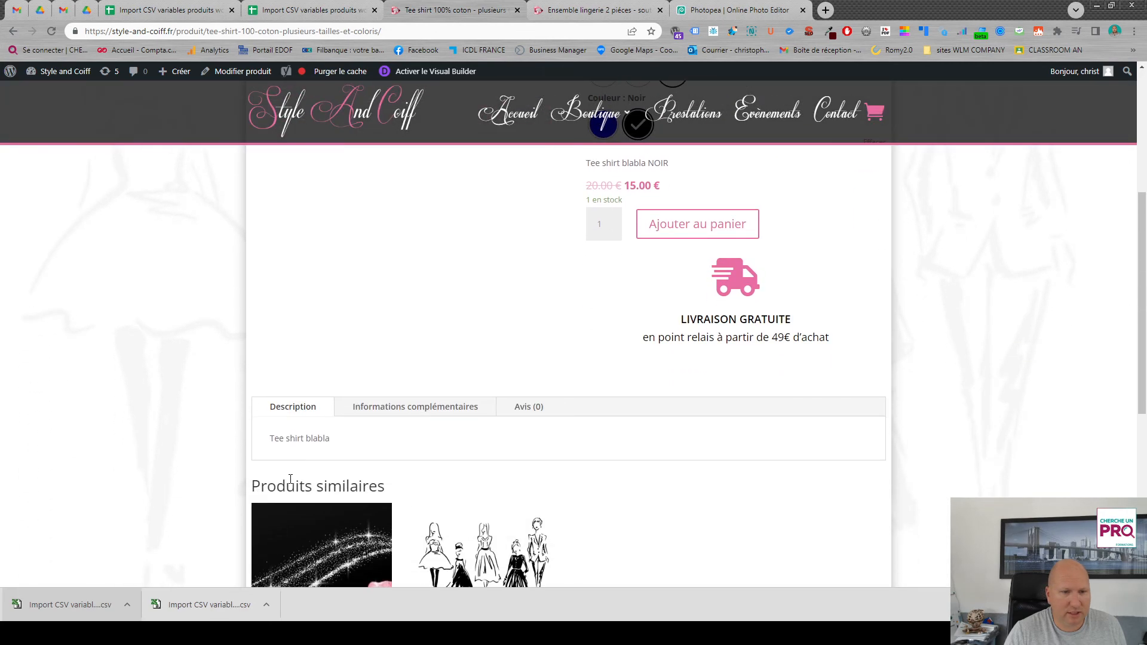
scroll(492, 376, "up", 5)
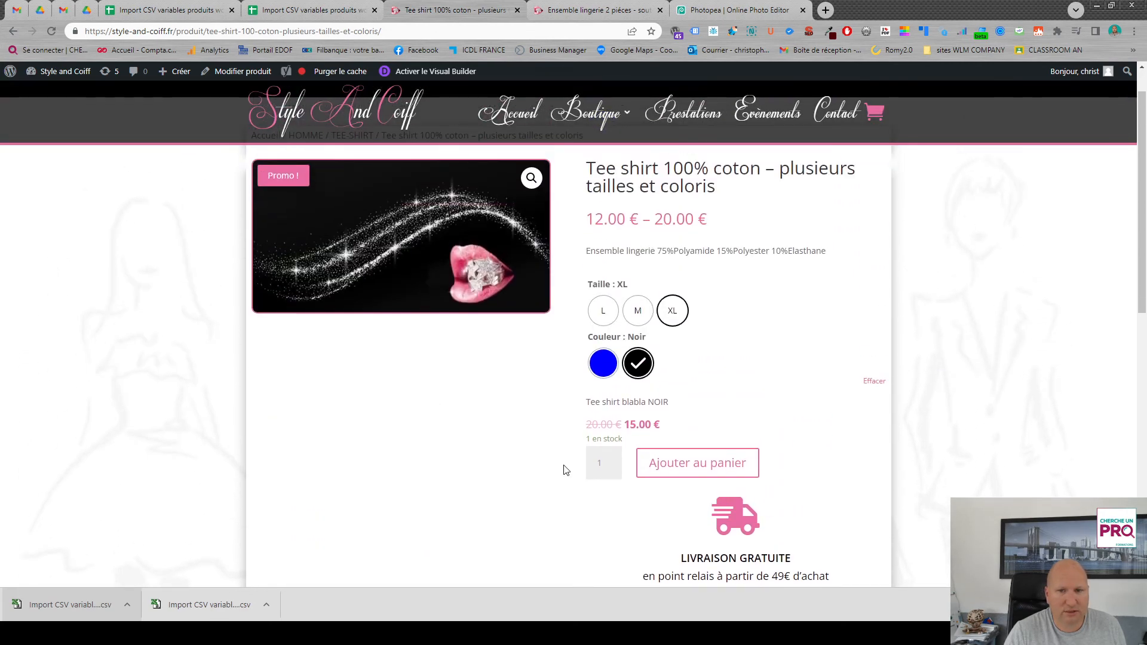
scroll(332, 576, "down", 5)
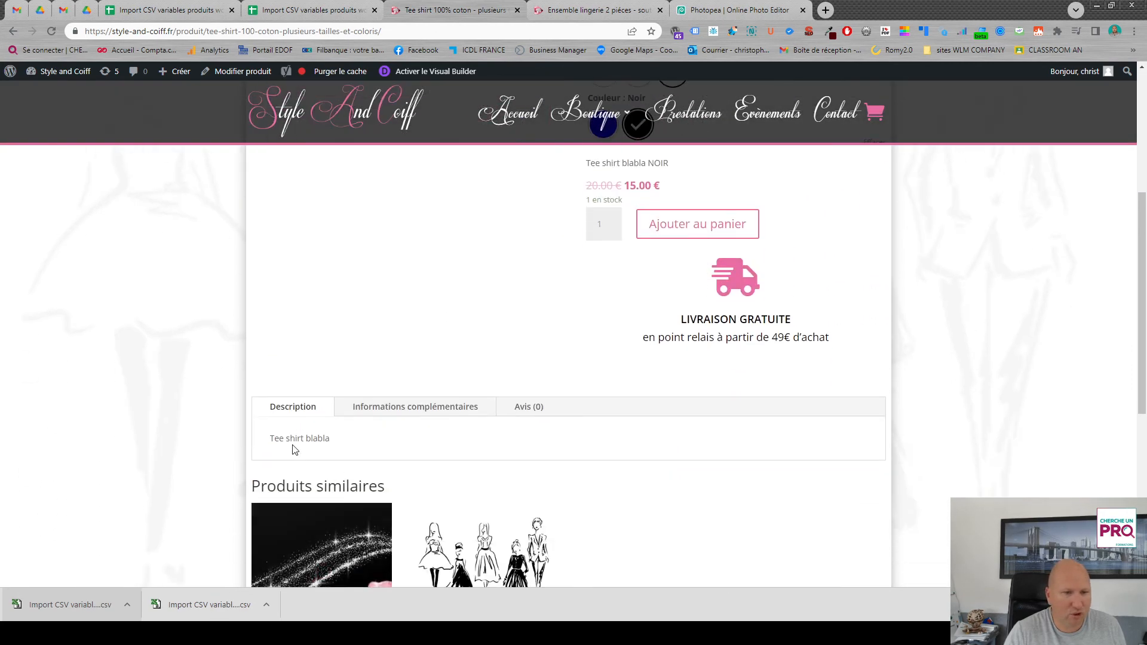
scroll(563, 341, "up", 5)
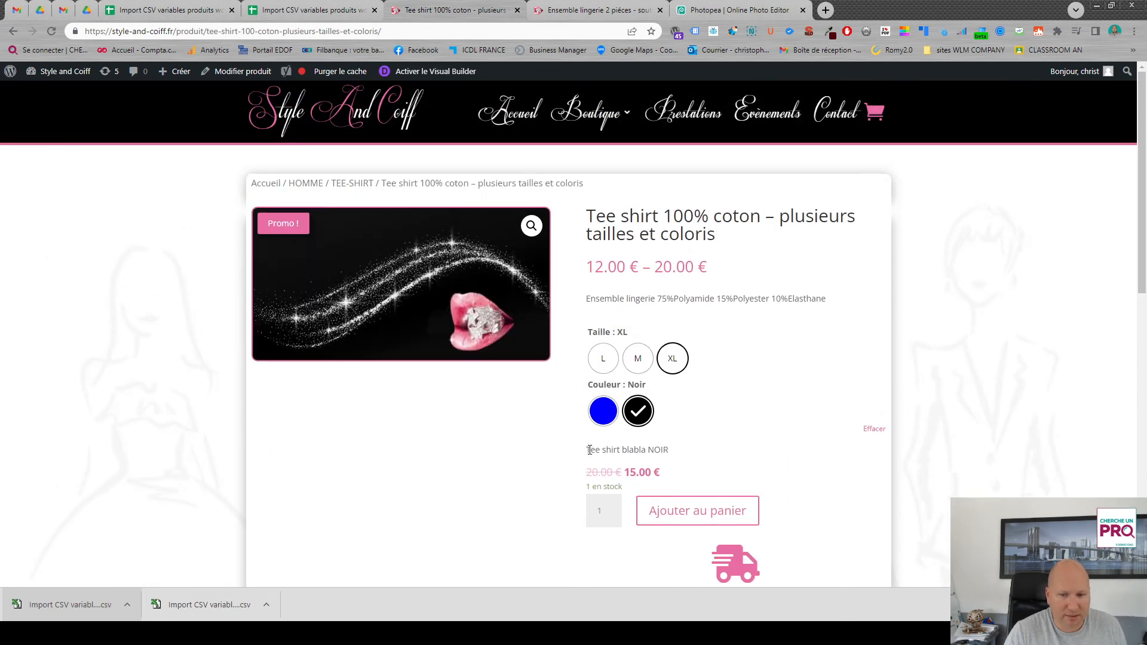
left_click_drag(589, 450, 686, 455)
left_click(637, 358)
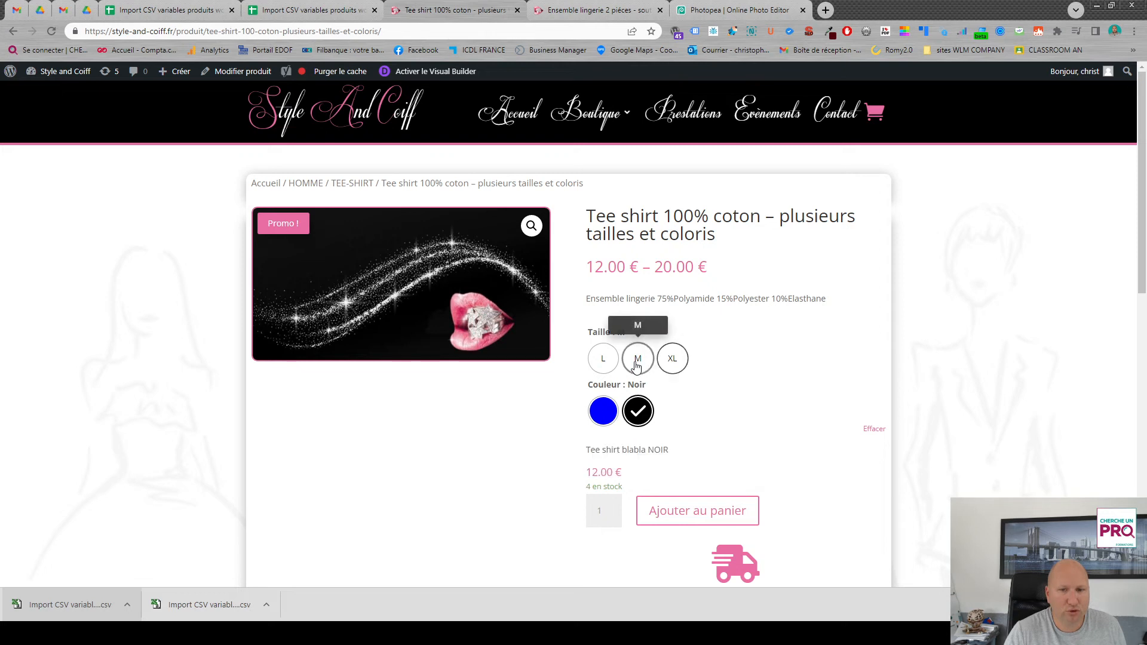
left_click(613, 416)
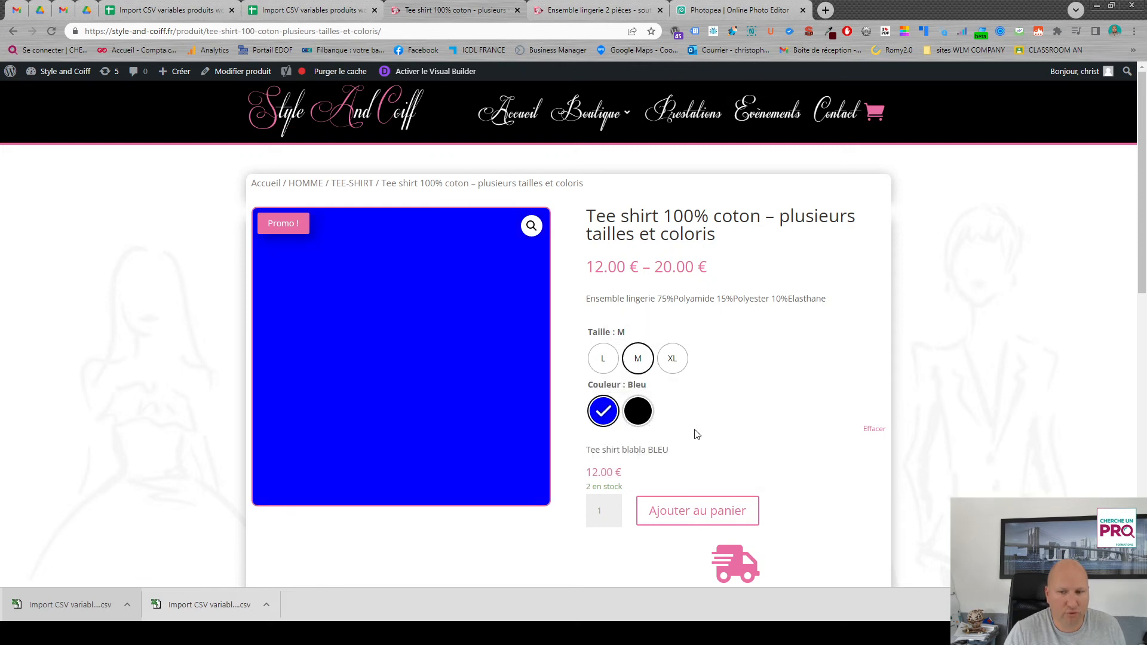
- Open the shop page of the TEESHIRTFEMME product and check the description and stock of its L Noir and M Noir variations
left_click(13, 30)
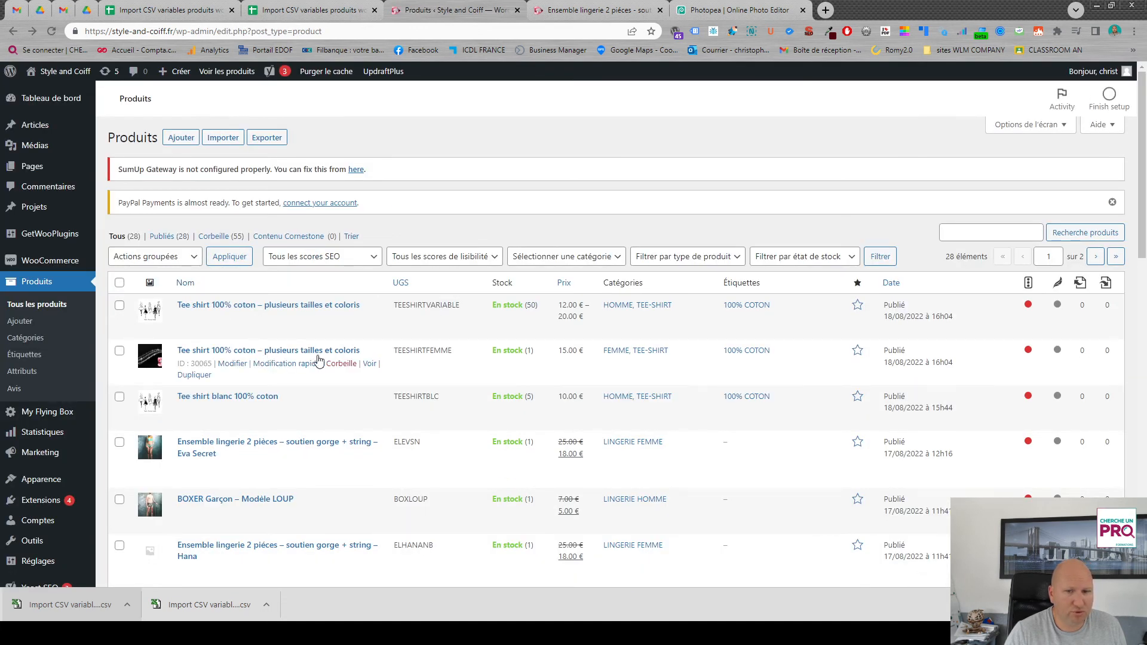
left_click(370, 364)
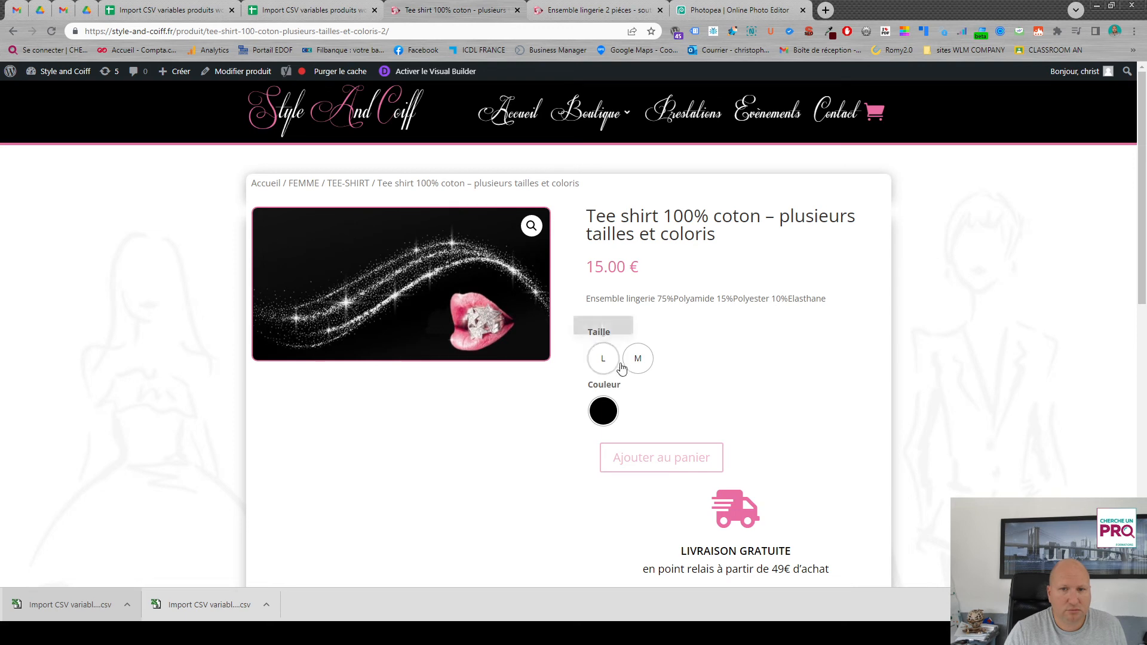
left_click(604, 358)
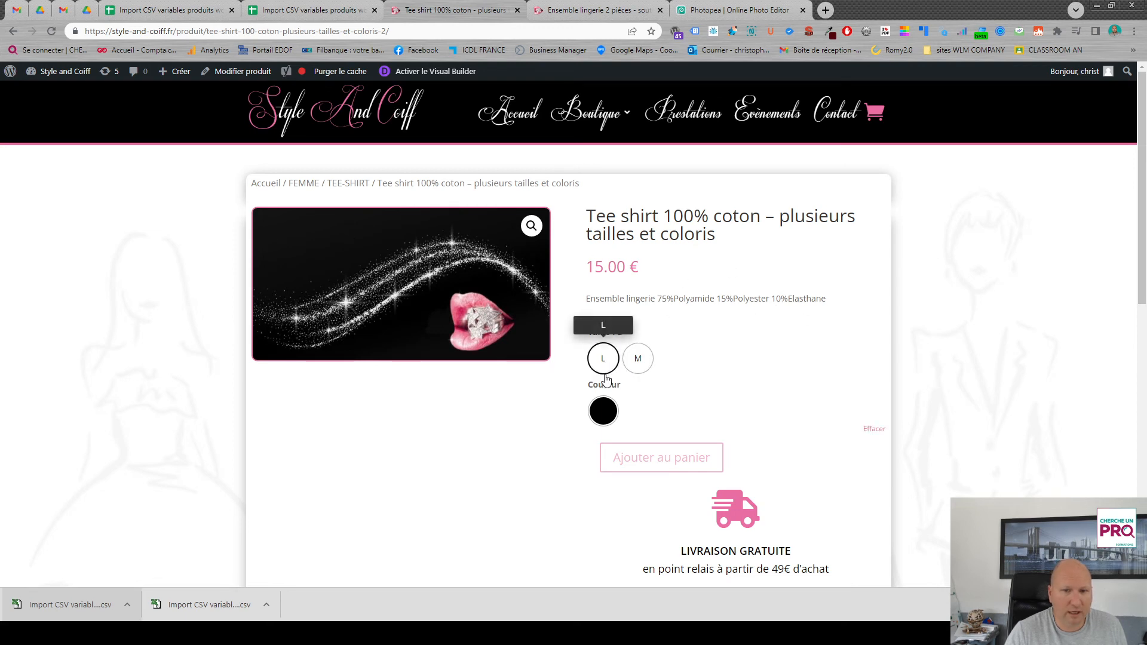
left_click(603, 412)
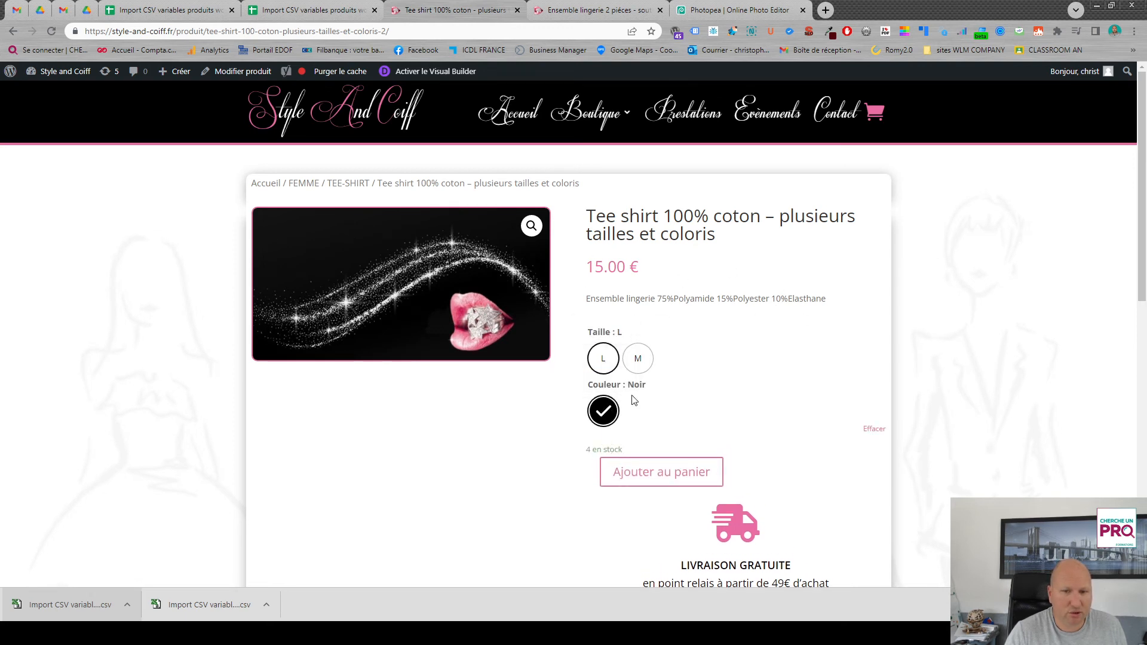
left_click(638, 359)
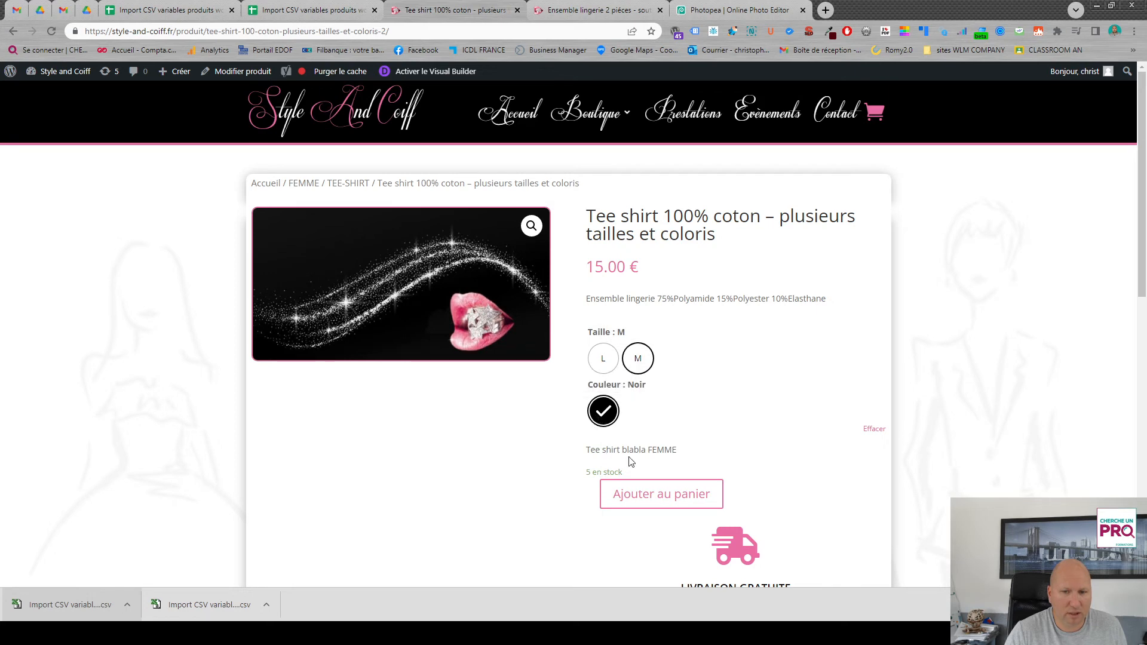
left_click_drag(590, 452, 682, 456)
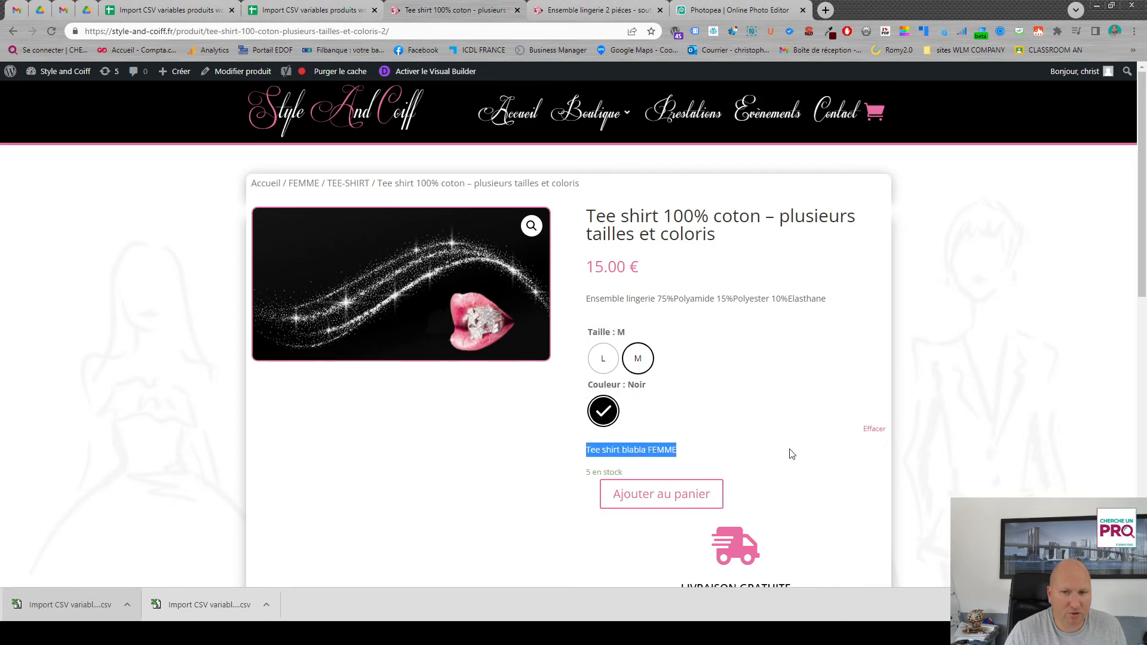
left_click(603, 358)
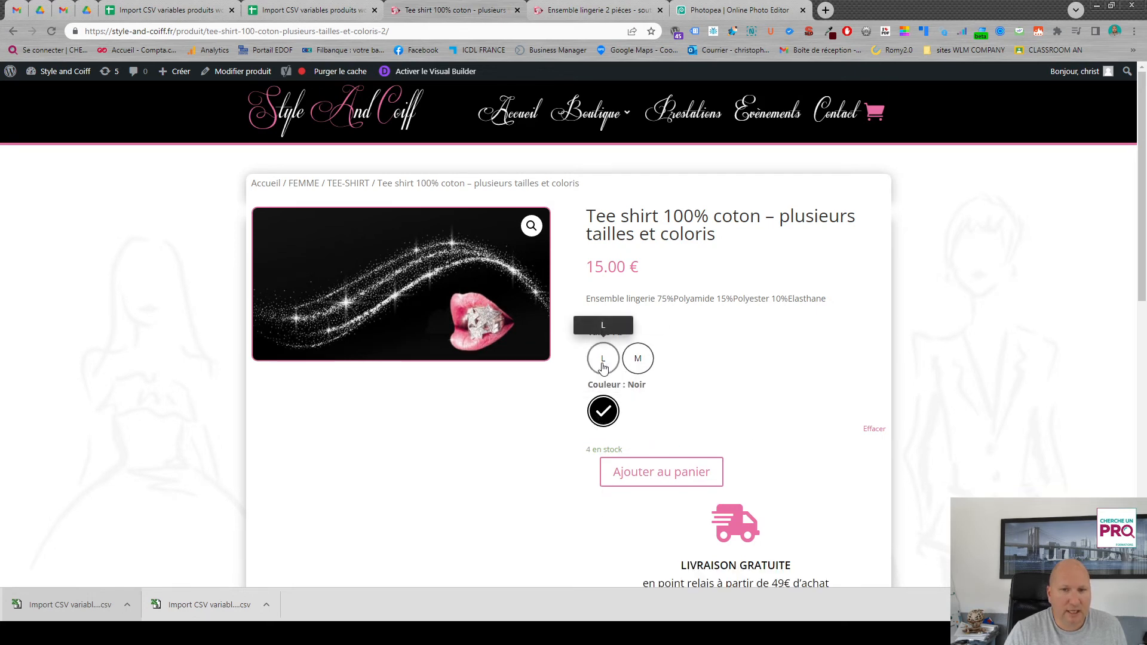
left_click(607, 414)
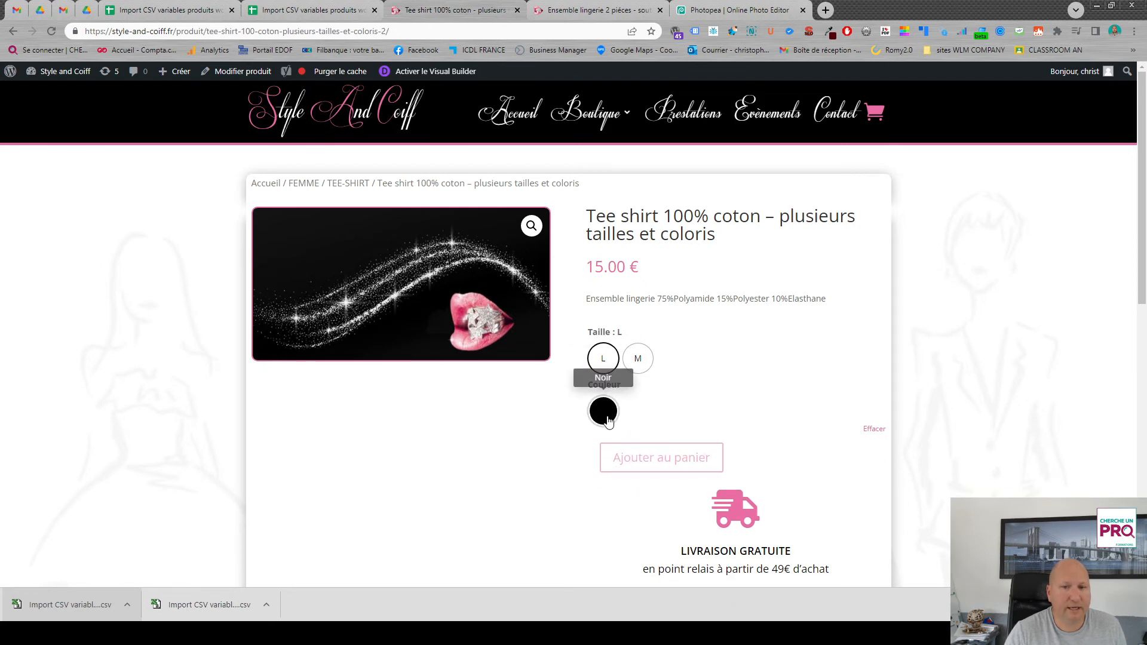
- Check the DESCRIPTION cell of TEESHIRTFEMME-L-N and the DESCRIPTION COURTE cell of TEESHIRTFEMME-M-N in the Google Sheets template
left_click(308, 12)
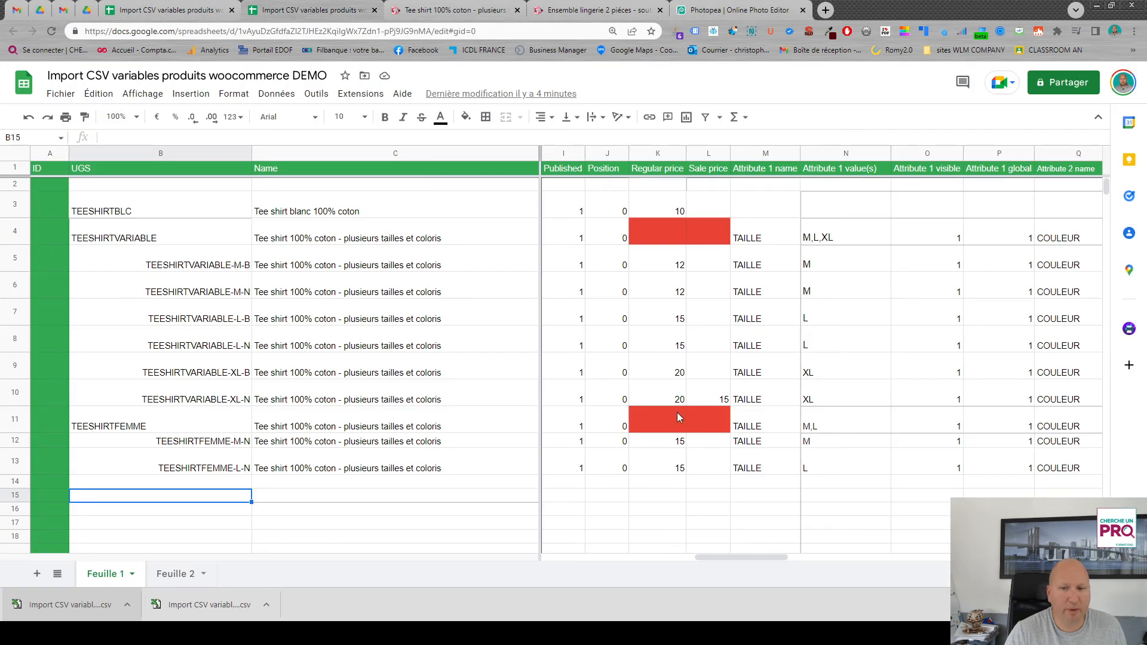
left_click_drag(753, 556, 692, 561)
left_click(649, 471)
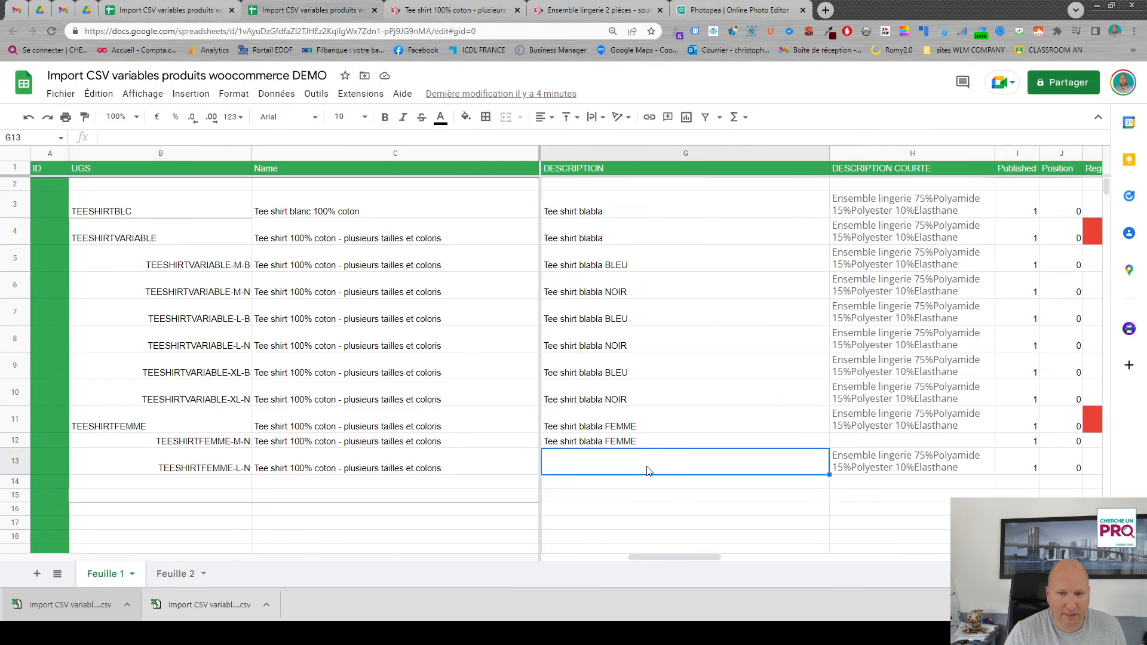
left_click(882, 442)
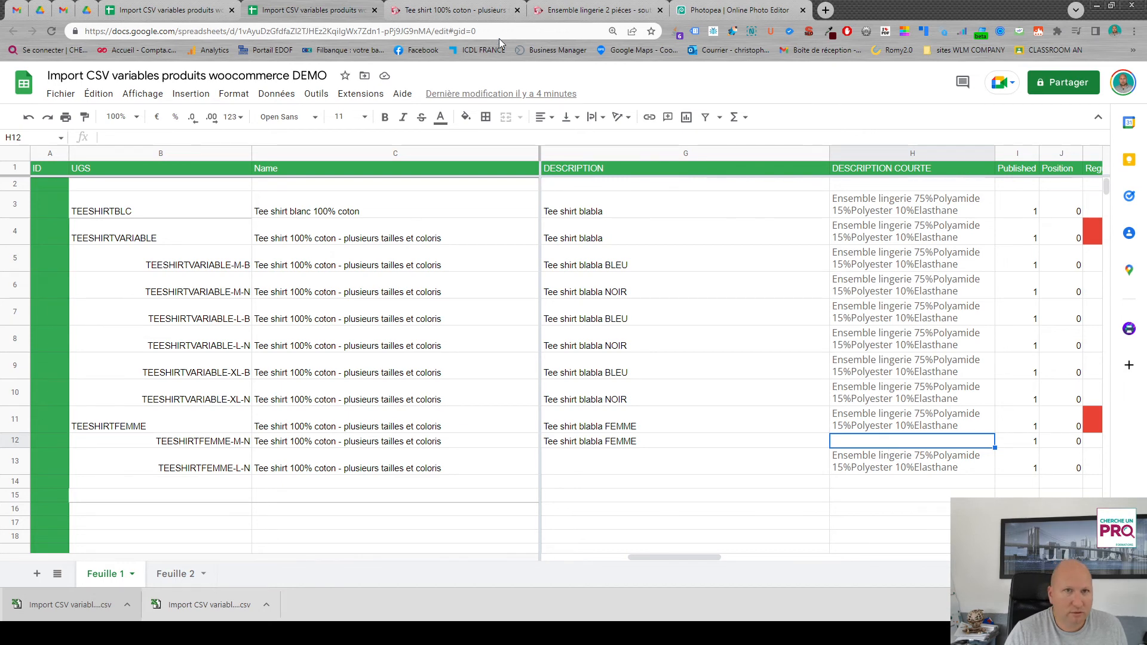
- Compare the short description on the women's tee-shirt page with the DESCRIPTION COURTE cell of TEESHIRTFEMME in the template
left_click(451, 11)
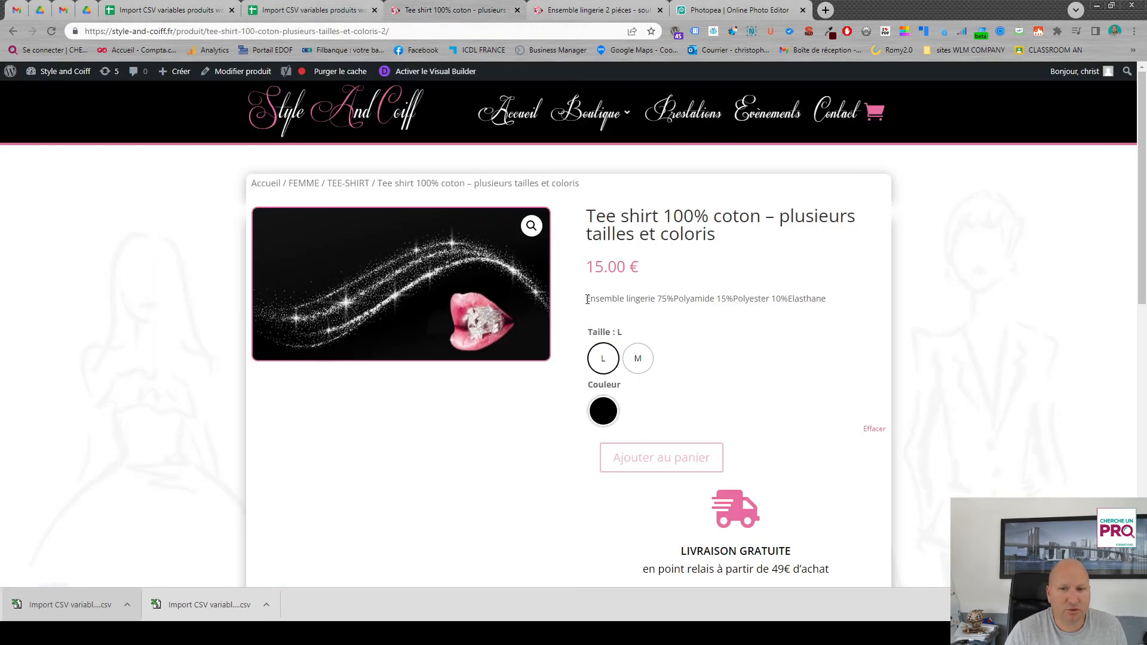
left_click_drag(592, 299, 769, 299)
key("ctrl+c")
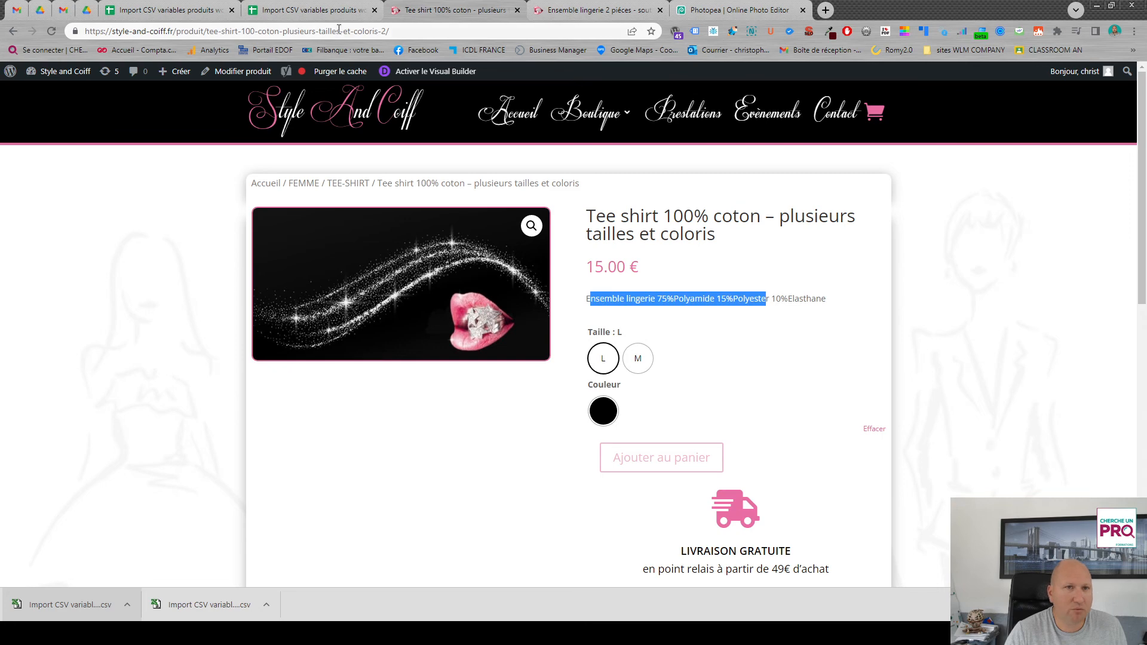
left_click(322, 10)
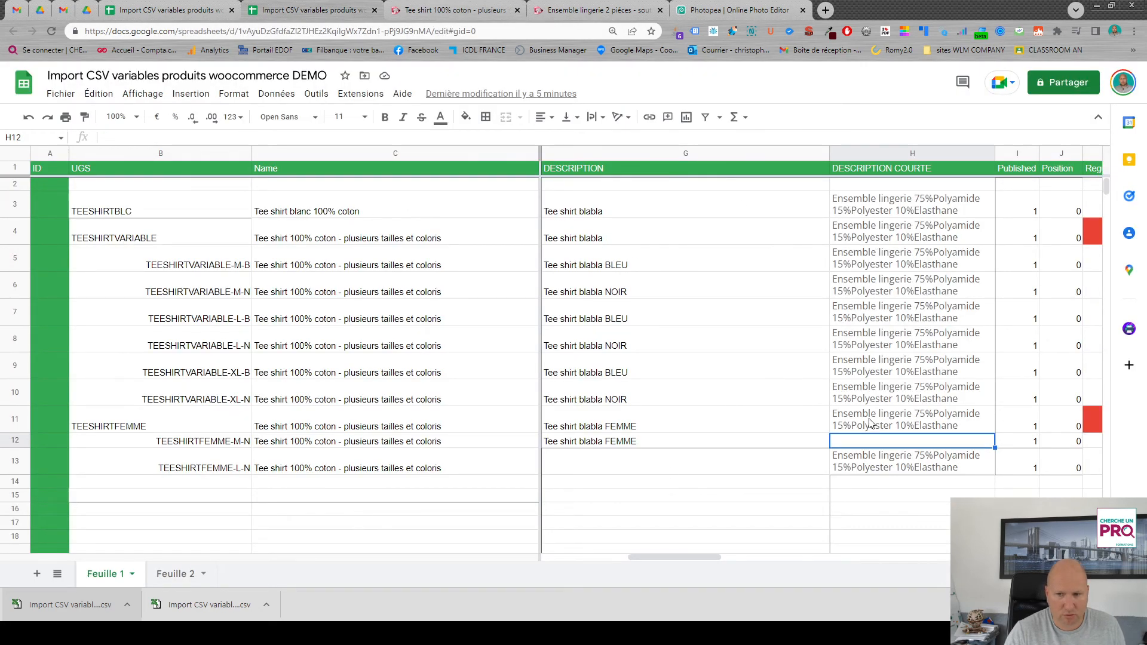
left_click(891, 421)
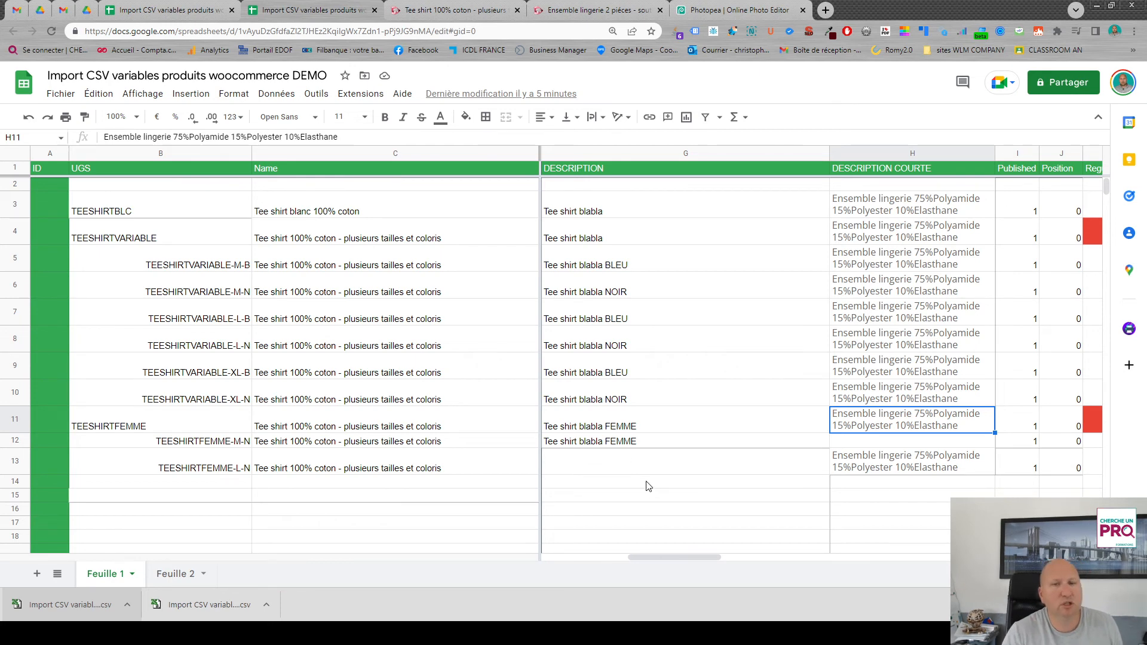
- Return to the women's tee-shirt page and check the variation description shown for size M in Noir
left_click(435, 13)
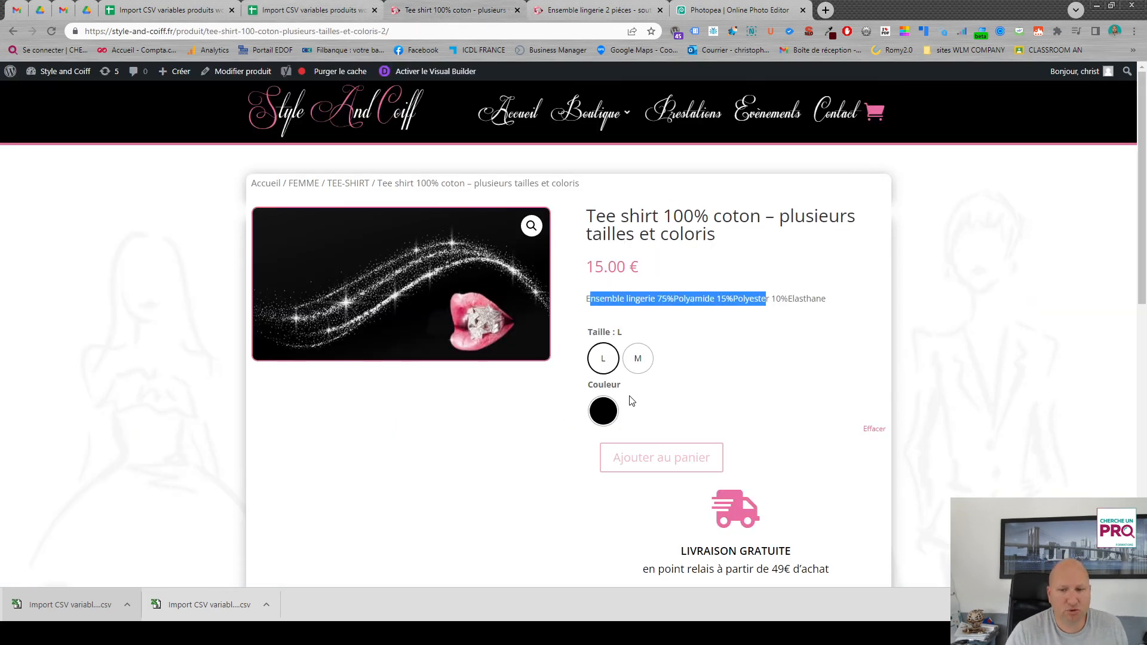
left_click(637, 368)
left_click(604, 411)
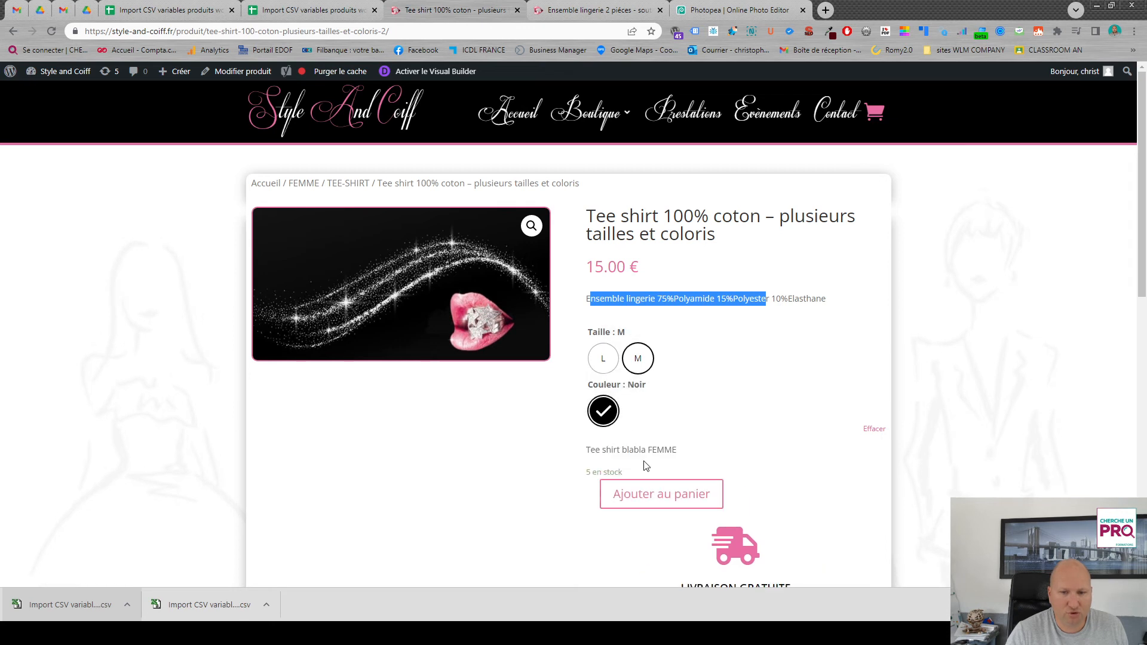
left_click_drag(584, 453, 685, 461)
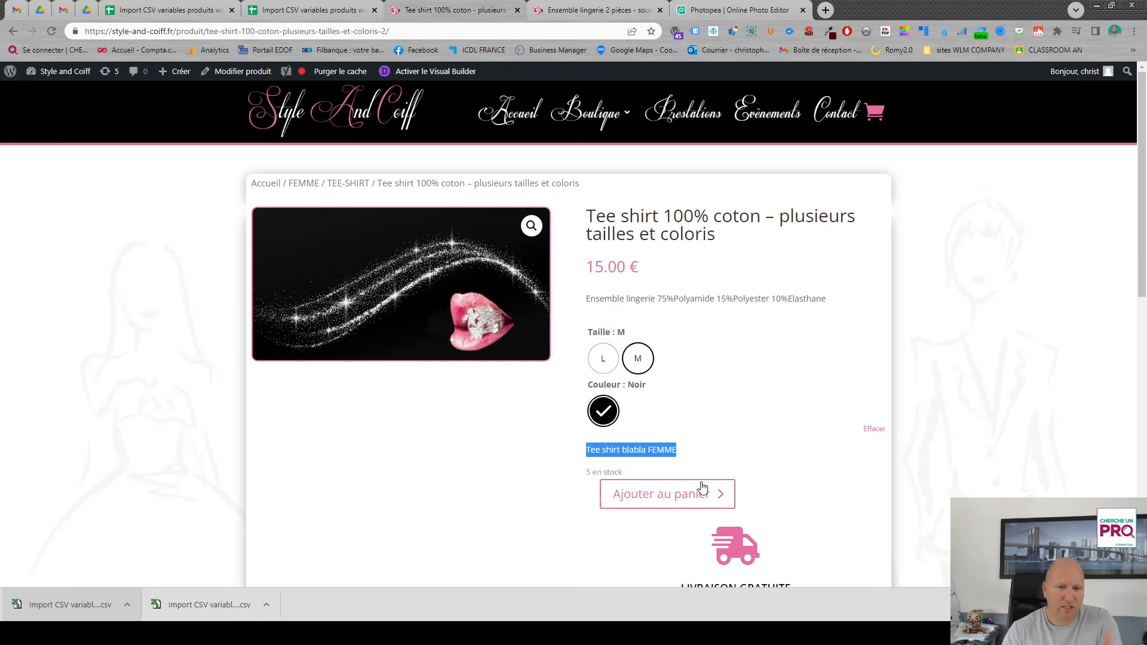
scroll(782, 473, "down", 2)
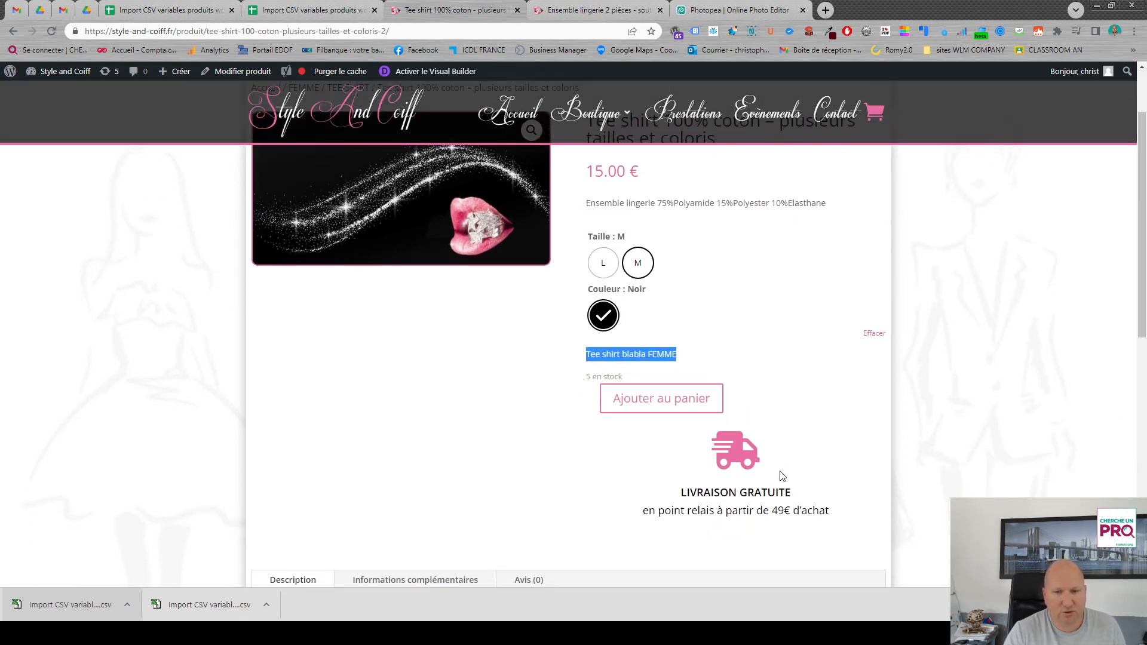
scroll(800, 416, "up", 2)
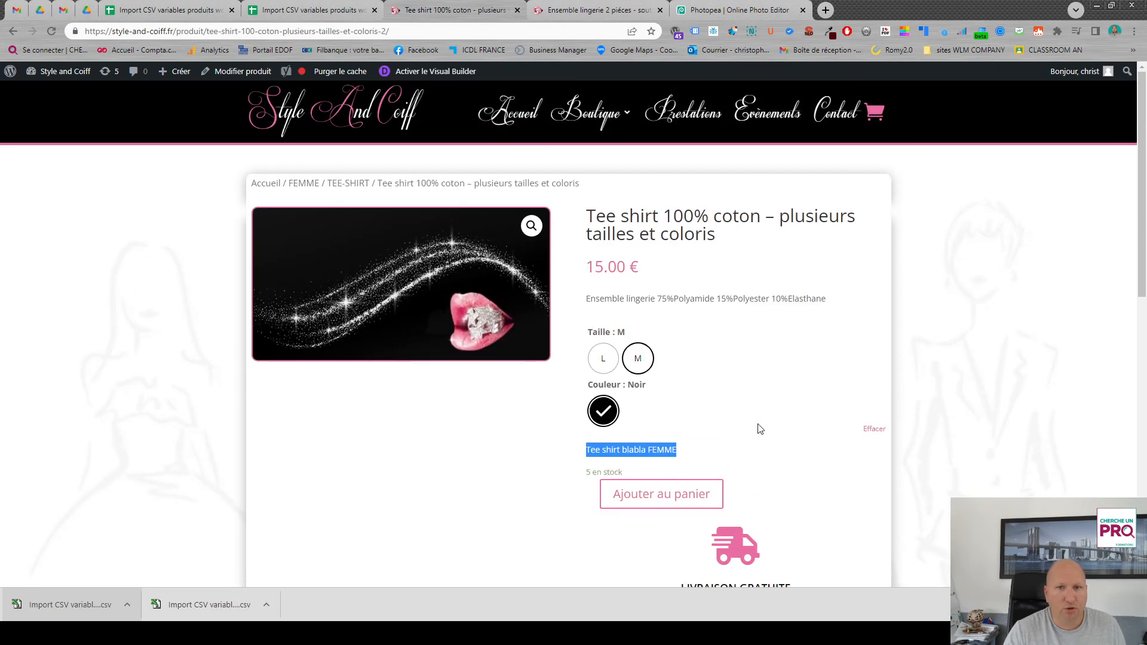
- Open the WordPress dashboard's product categories list and examine the TEE-SHIRT subcategories under FEMME and HOMME
left_click(315, 12)
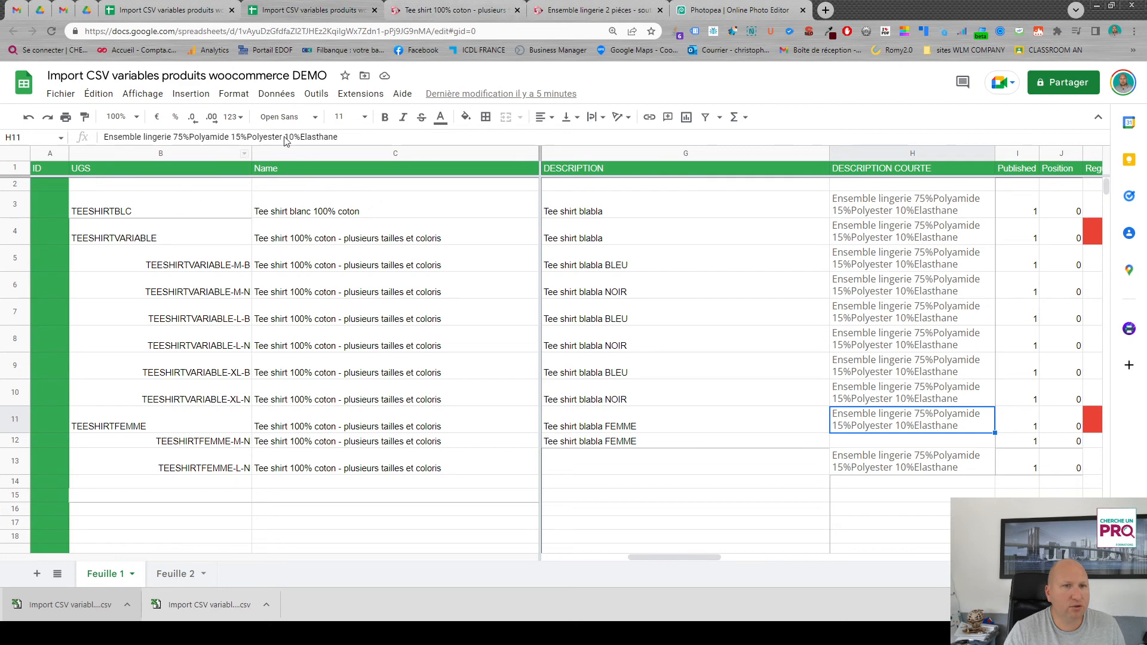
left_click(414, 19)
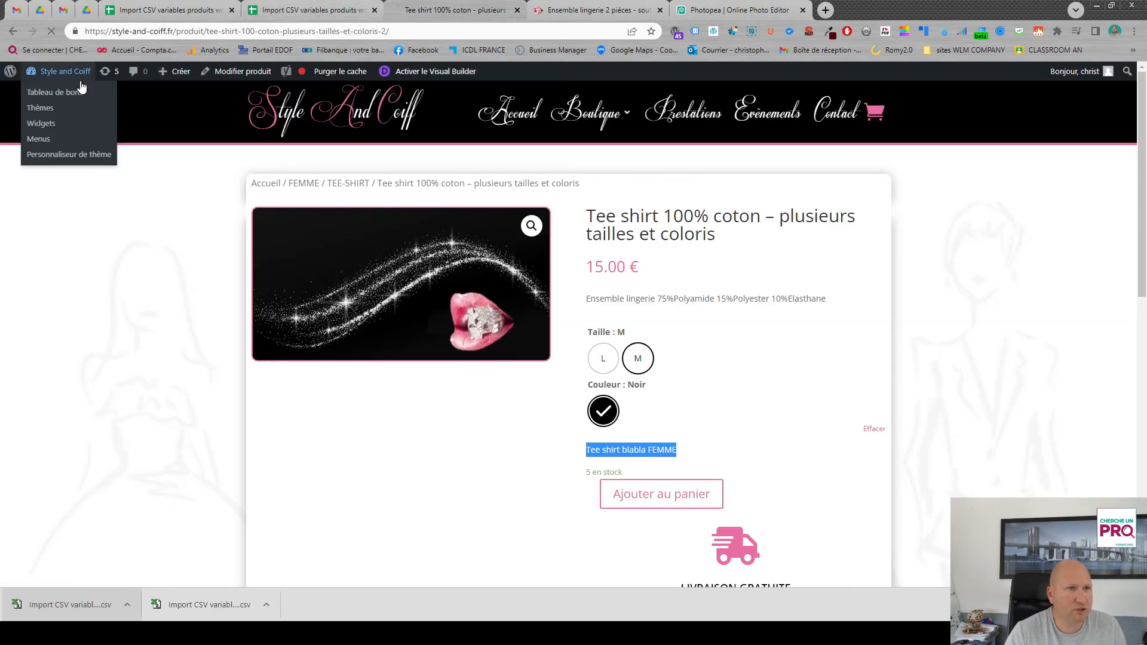
left_click(82, 89)
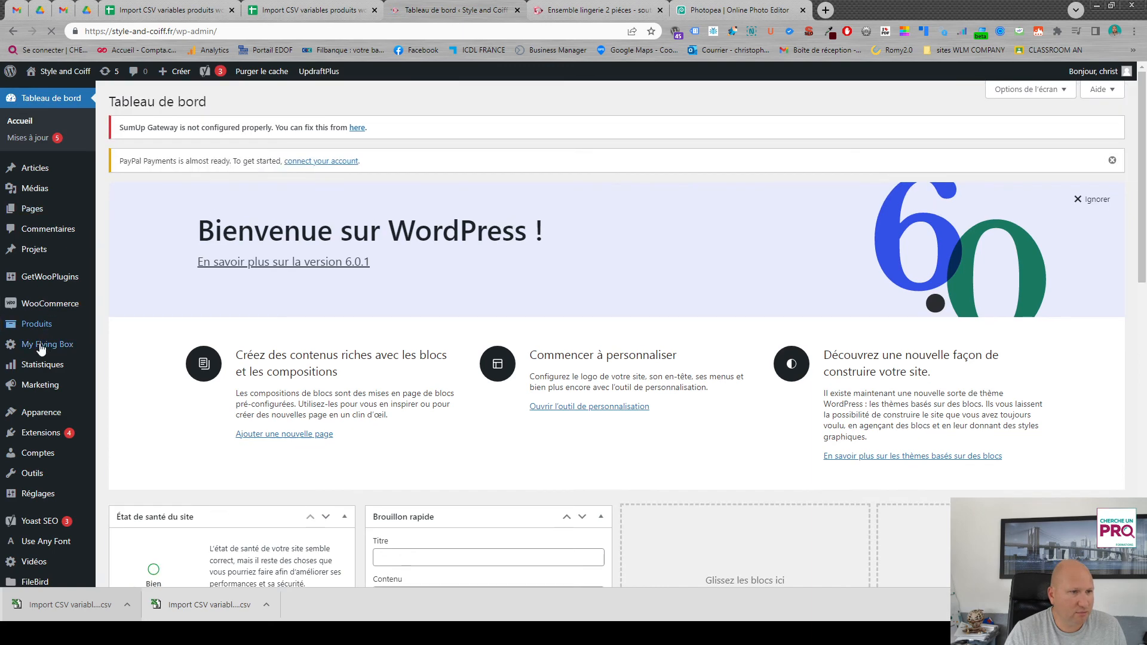
mouse_move(42, 326)
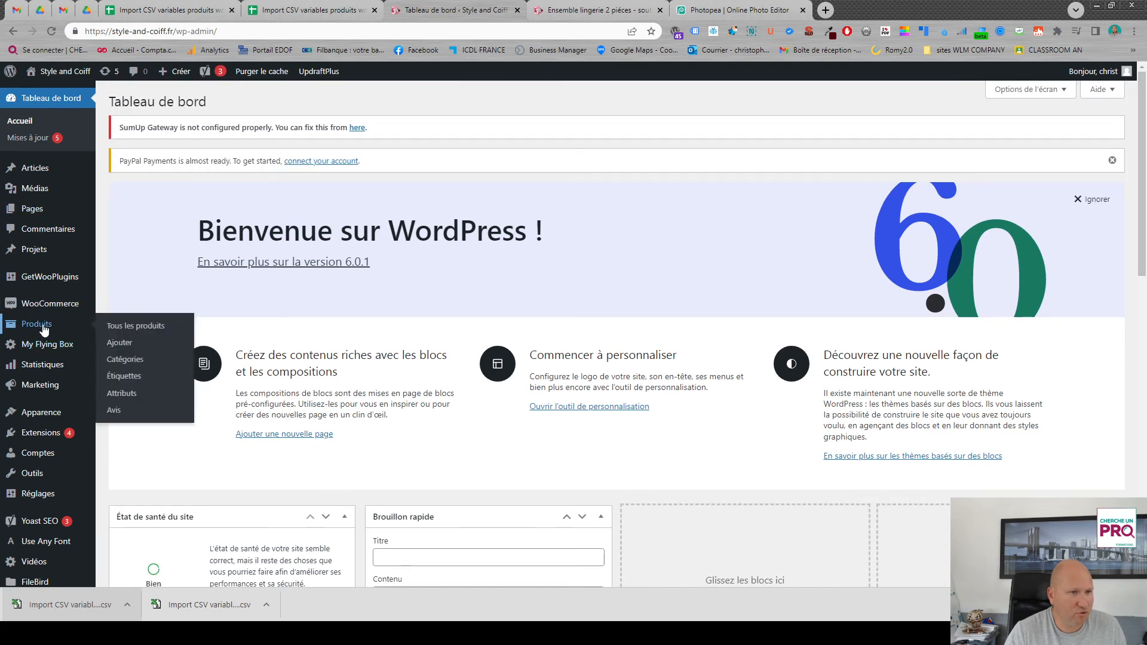
left_click(138, 361)
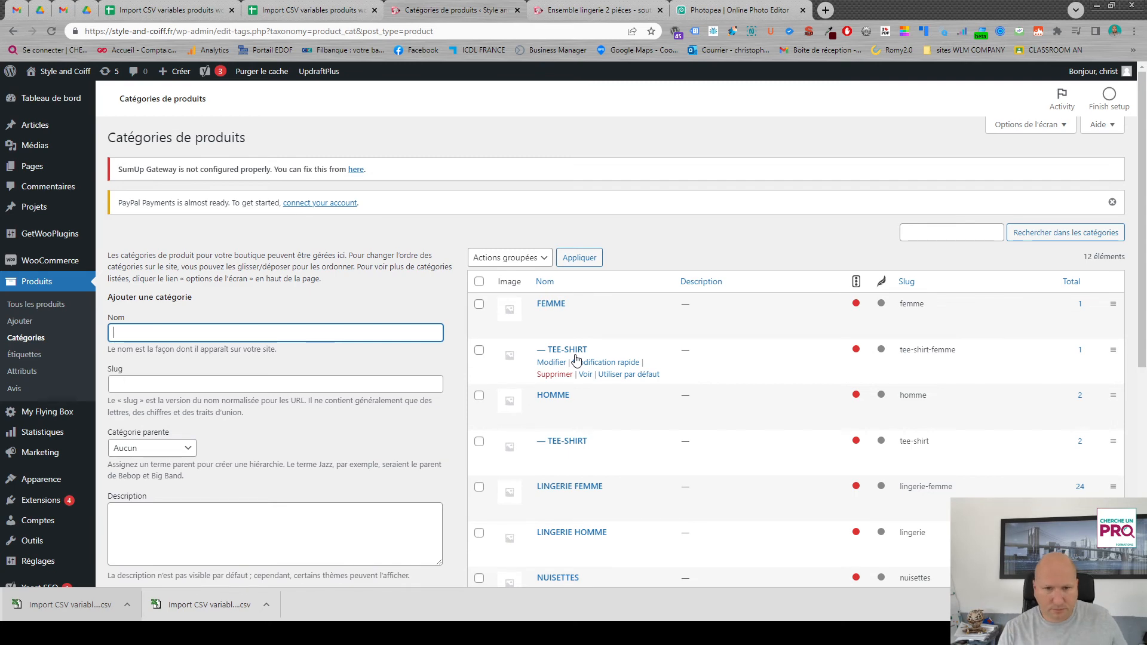
- Return to the Google Sheets product template and bring up its Regular price and Sale price columns
left_click(312, 10)
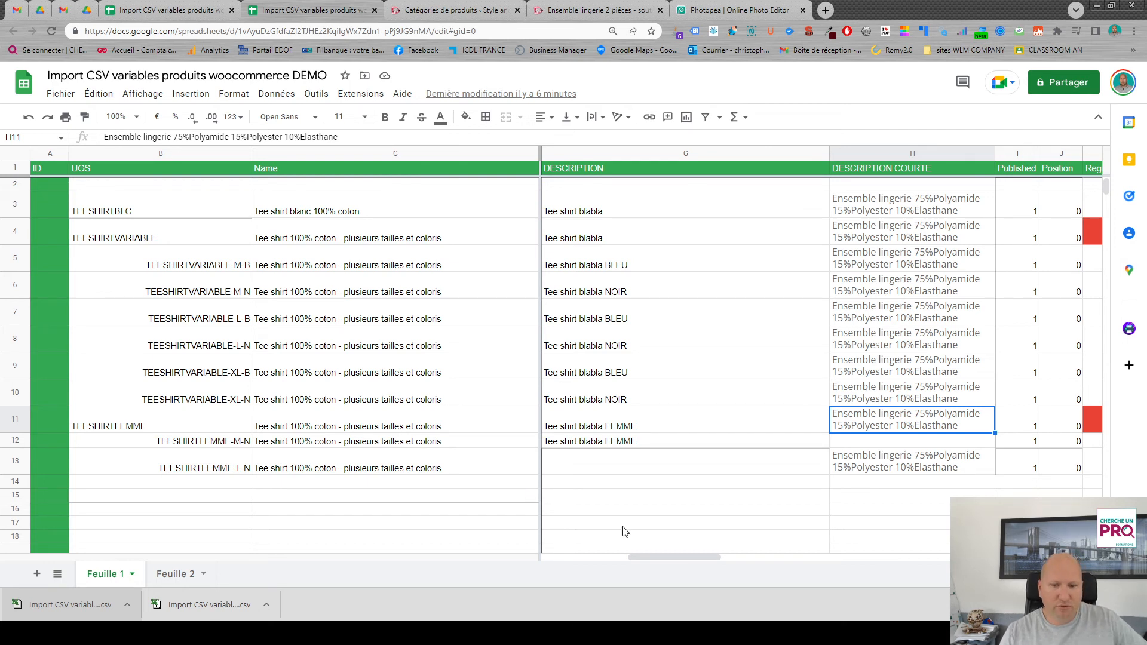
left_click_drag(680, 559, 731, 561)
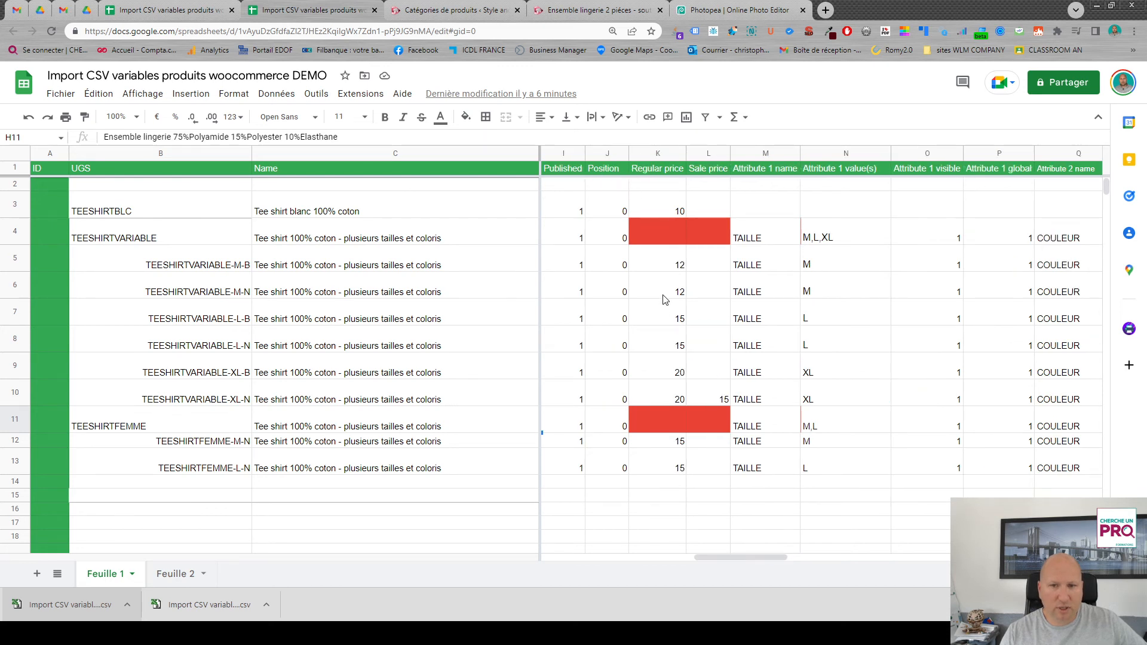
left_click(661, 269)
type("10")
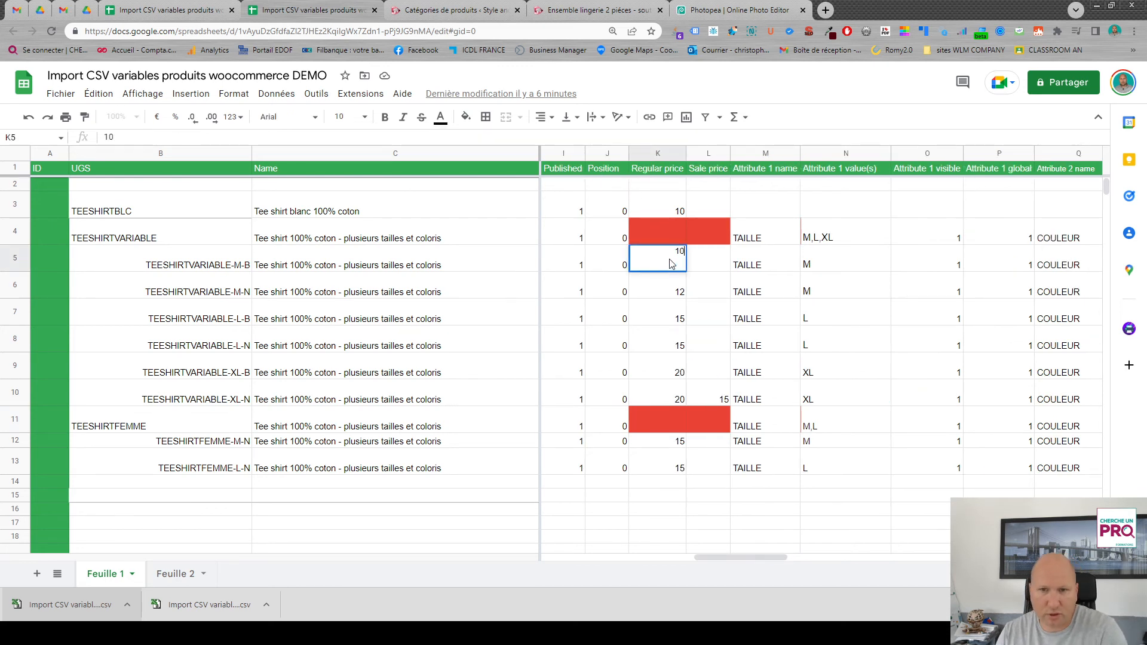
left_click(700, 265)
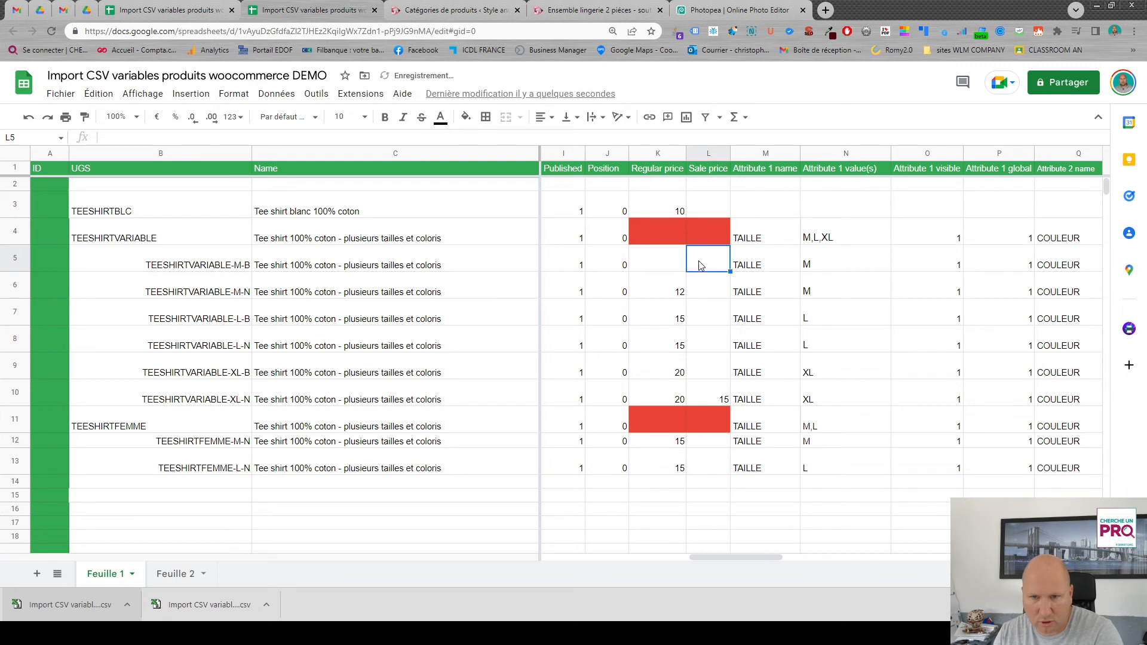
key("ctrl+z")
- Set the Sale price of TEESHIRTVARIABLE-M-B to 10 and fill it down to TEESHIRTVARIABLE-XL-N
left_click(705, 263)
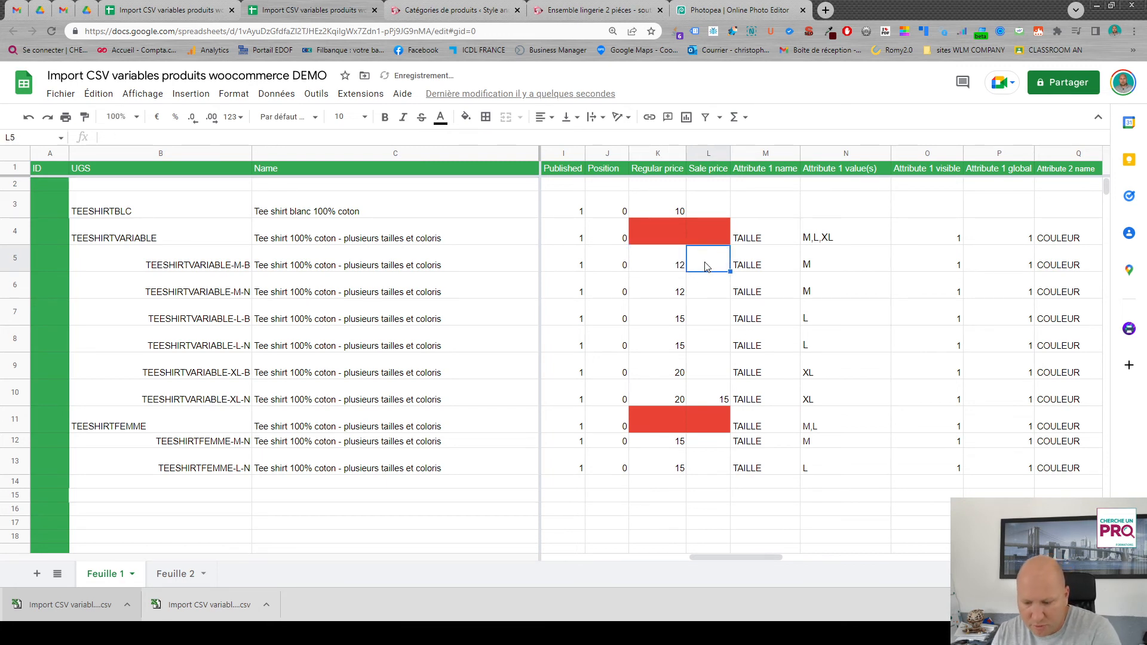
type("10")
key("Return")
left_click(711, 265)
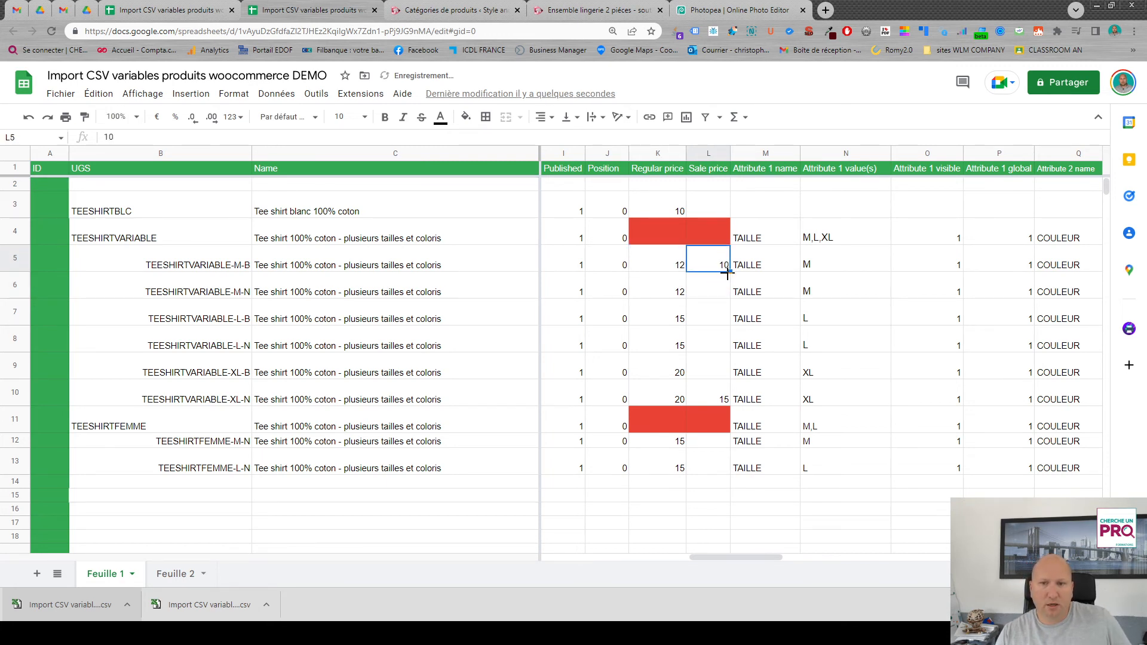
left_click_drag(727, 273, 725, 404)
- Set the Sale price of both TEESHIRTFEMME variations, M-N and L-N, to 10
left_click(717, 449)
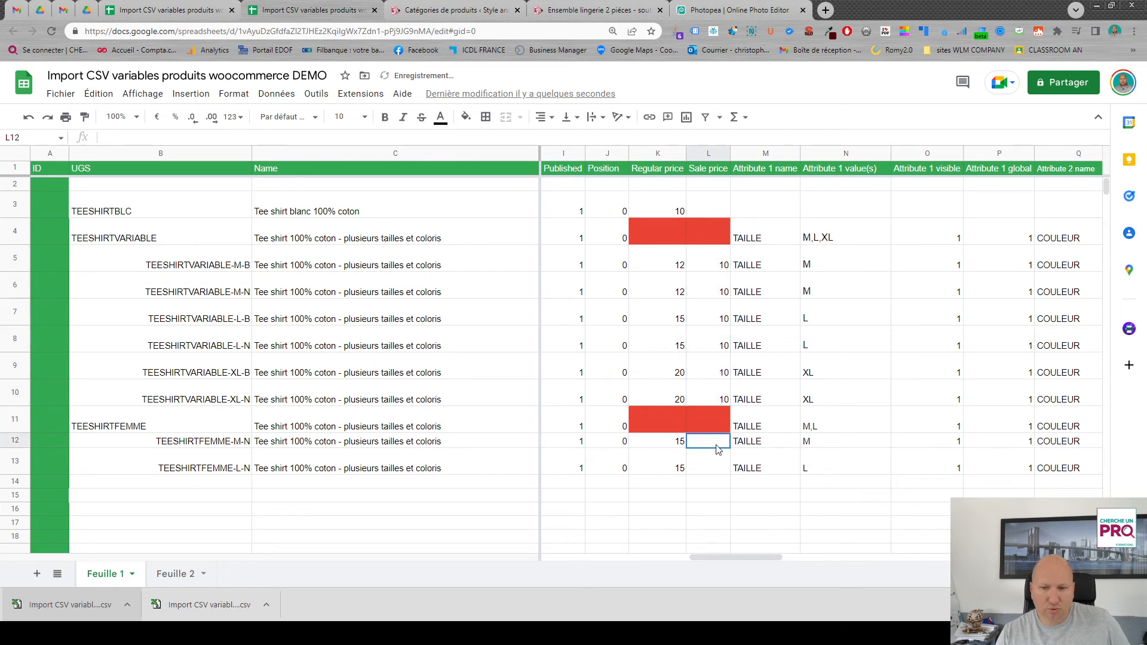
type("10")
key("Return")
left_click(723, 447)
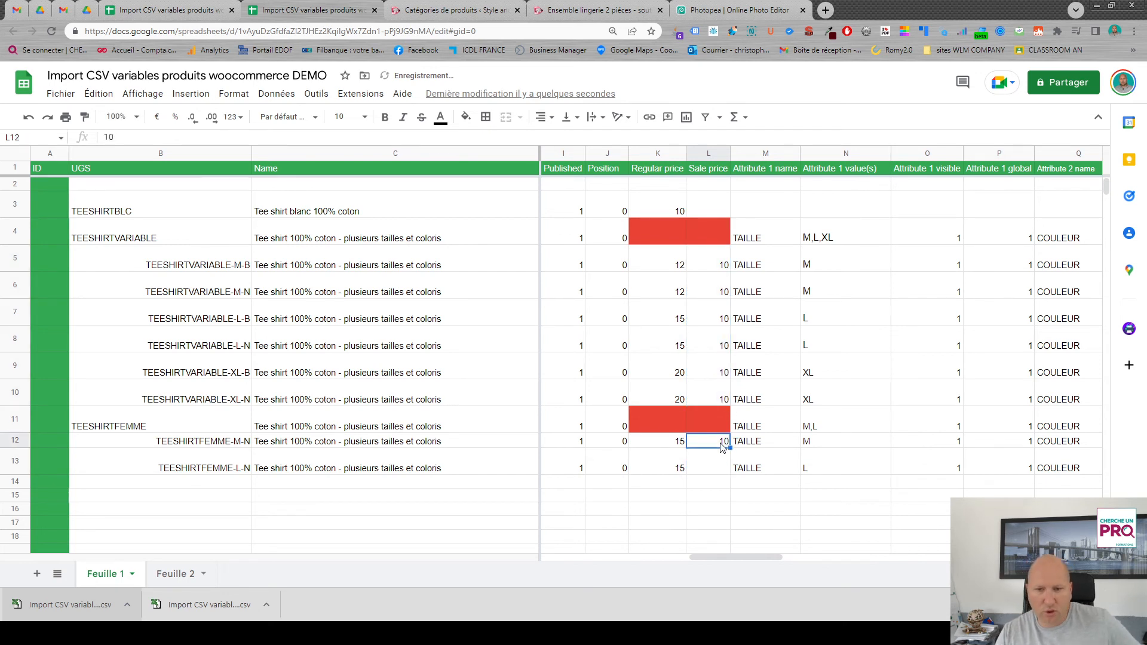
left_click_drag(729, 448, 736, 484)
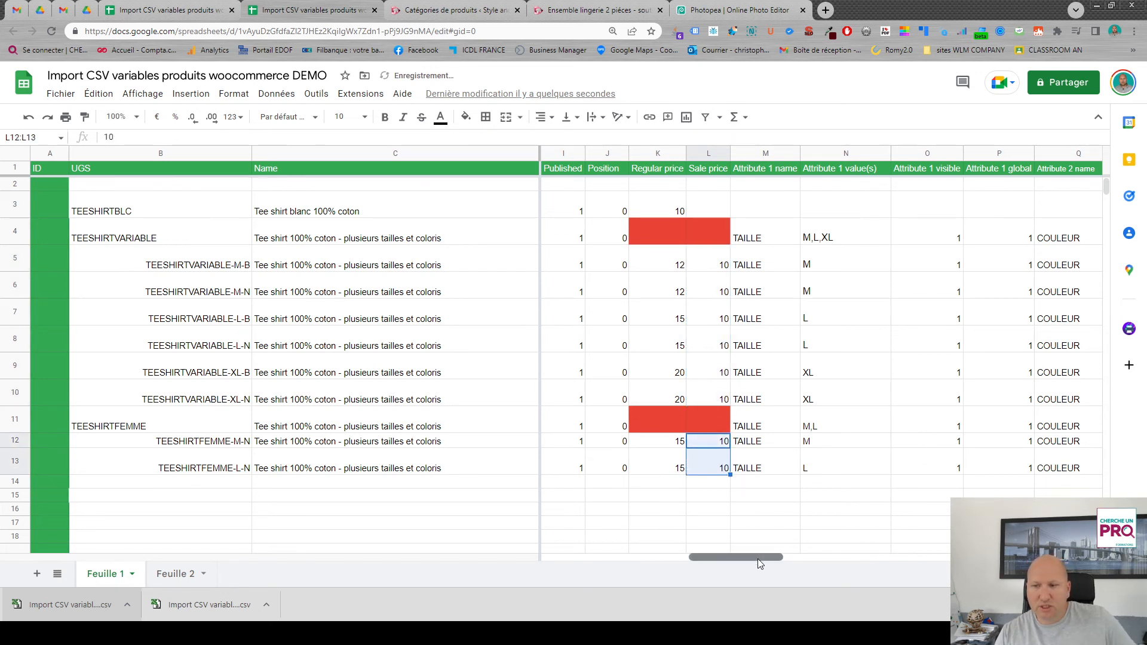
- Append "SUPER GENIAL" to the DESCRIPTION COURTE of the TEESHIRTBLC product
left_click_drag(758, 558, 695, 557)
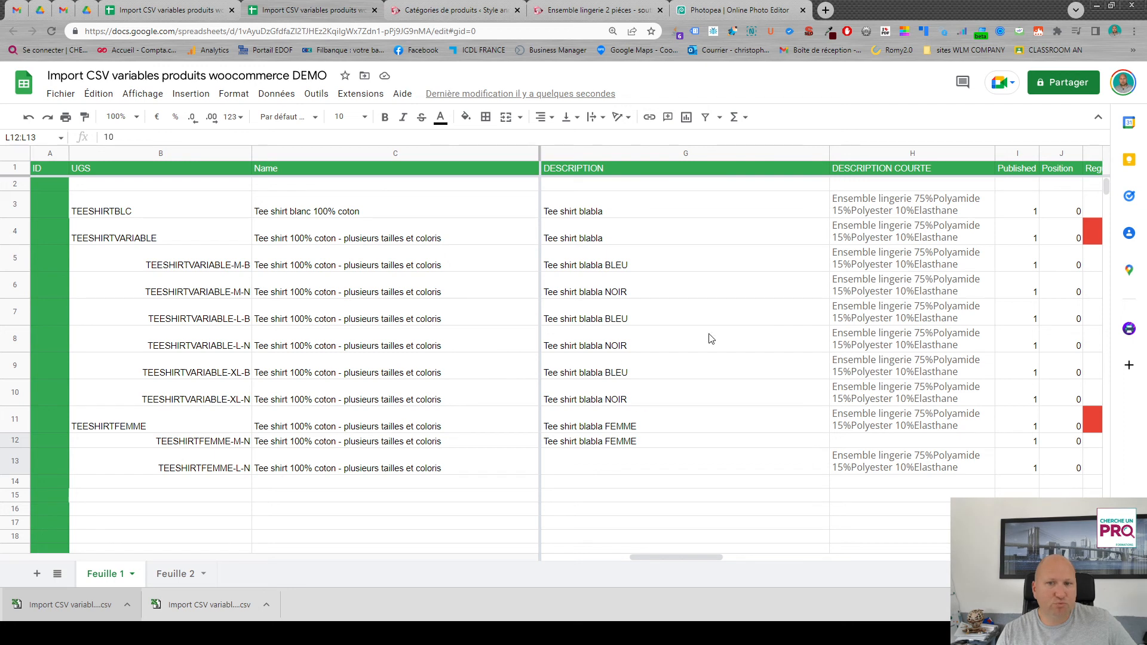
left_click(926, 210)
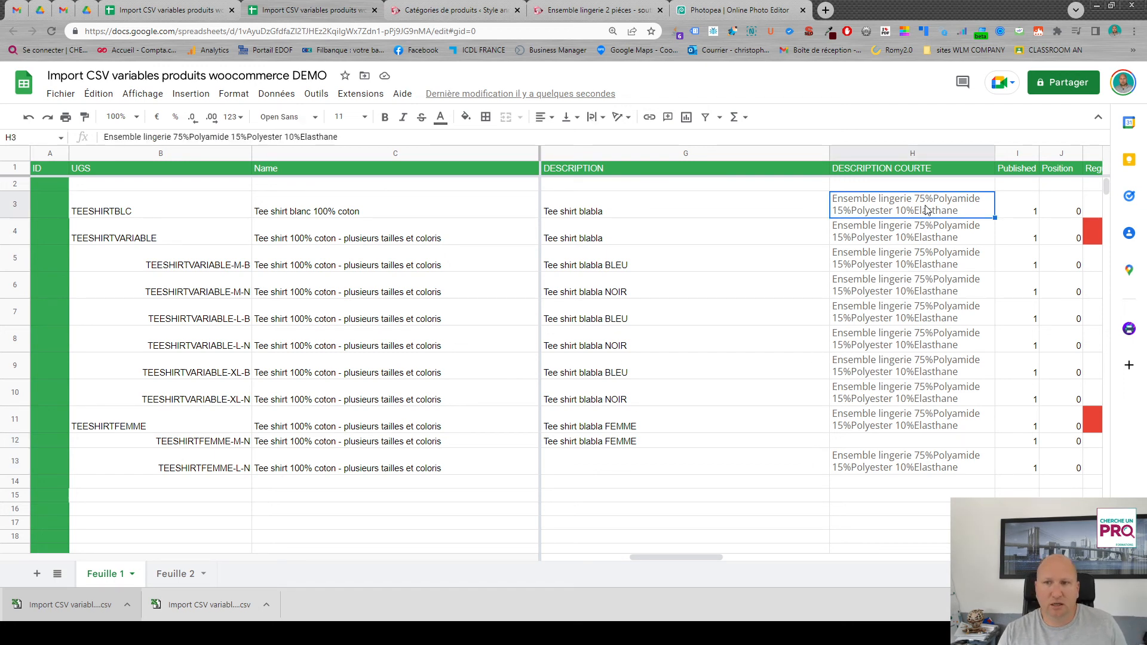
double_click(945, 212)
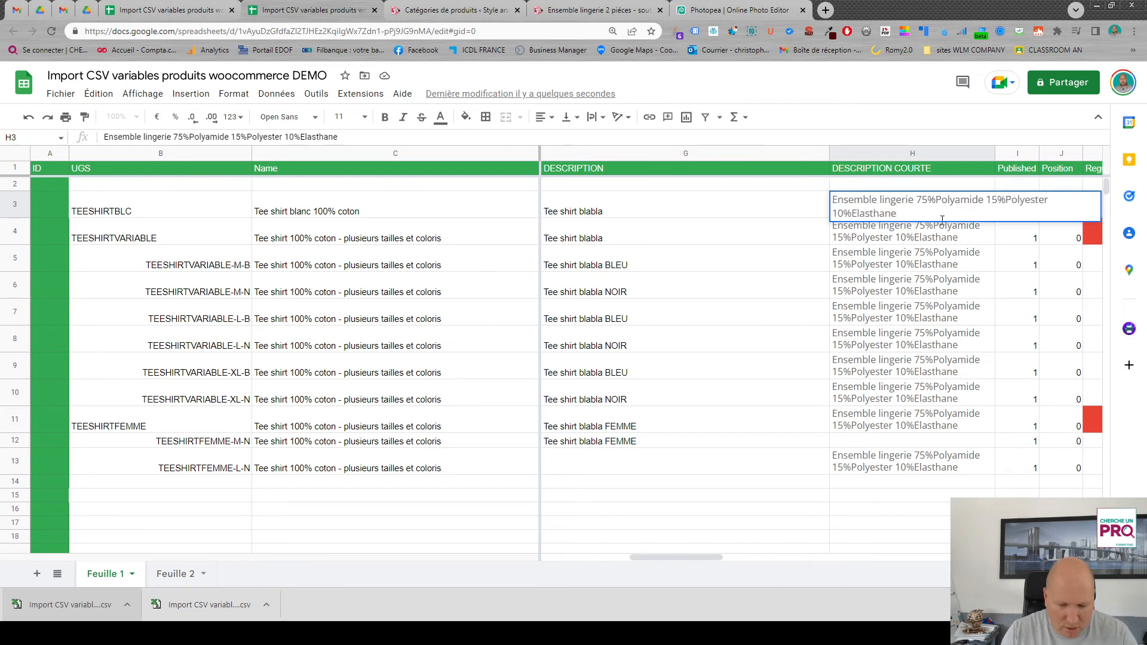
type("SU")
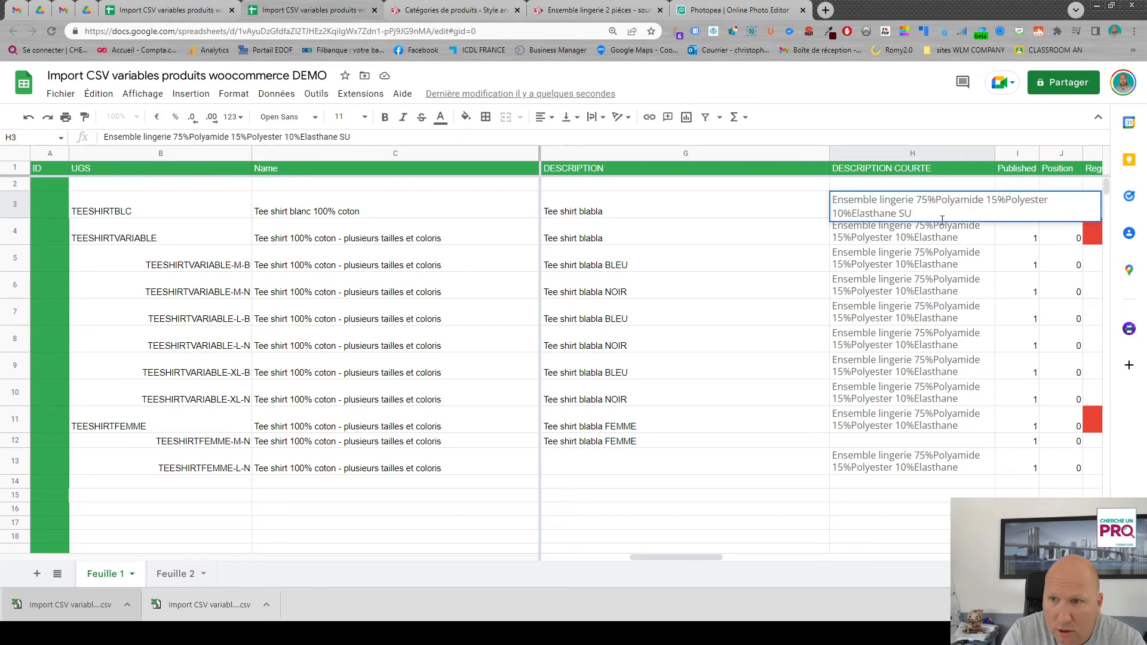
type("YPR")
key("BackSpace")
type("ER GENIAL")
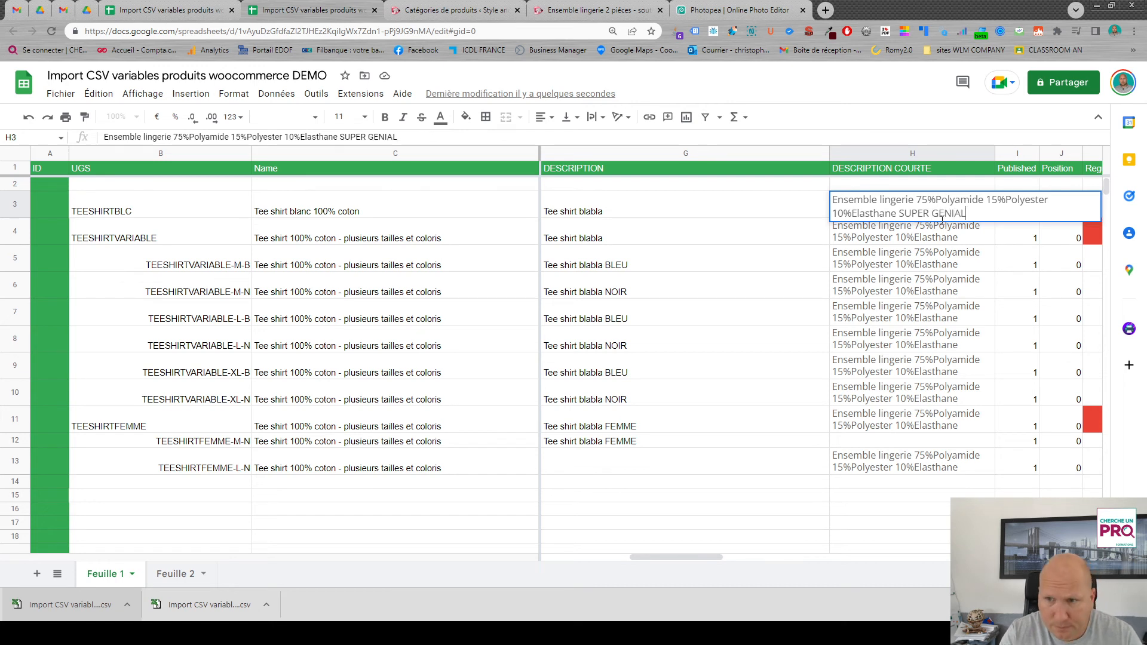
left_click(901, 244)
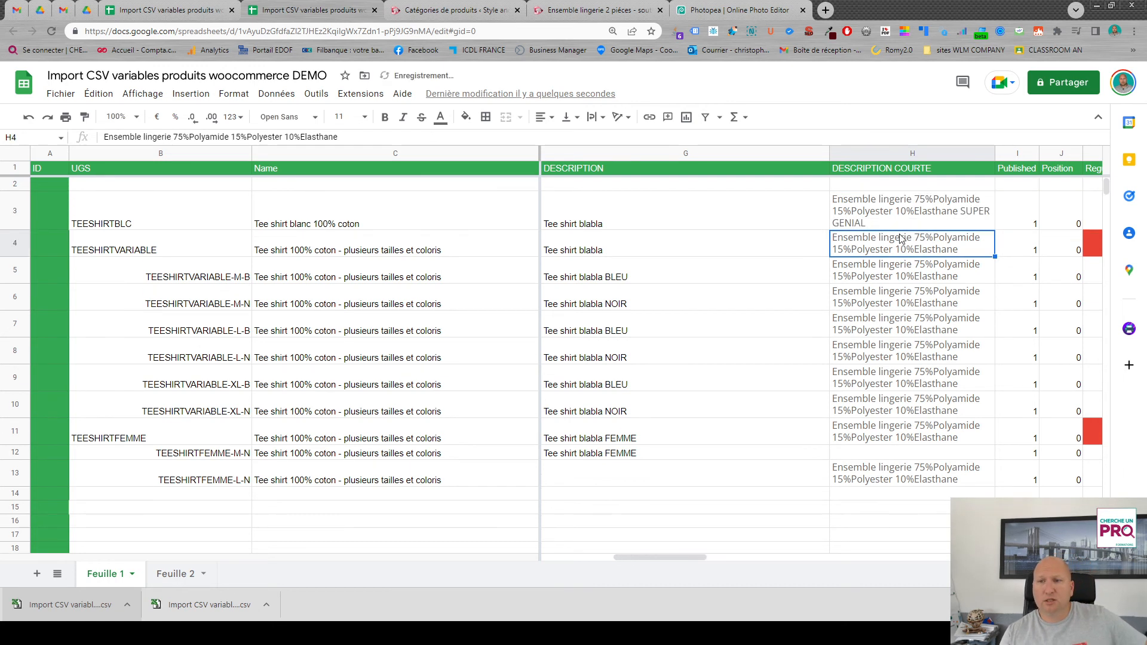
- Fill the TEESHIRTBLC short description down through TEESHIRTFEMME-L-N and review the filled rows
left_click(956, 203)
left_click_drag(994, 231, 978, 481)
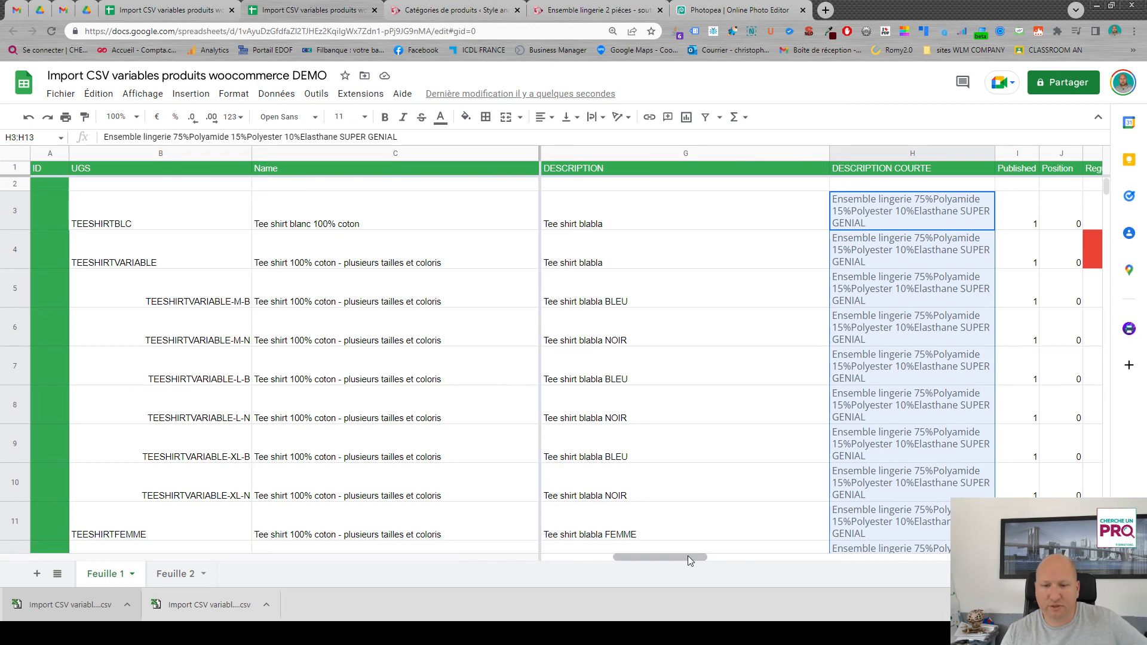
left_click_drag(687, 556, 715, 562)
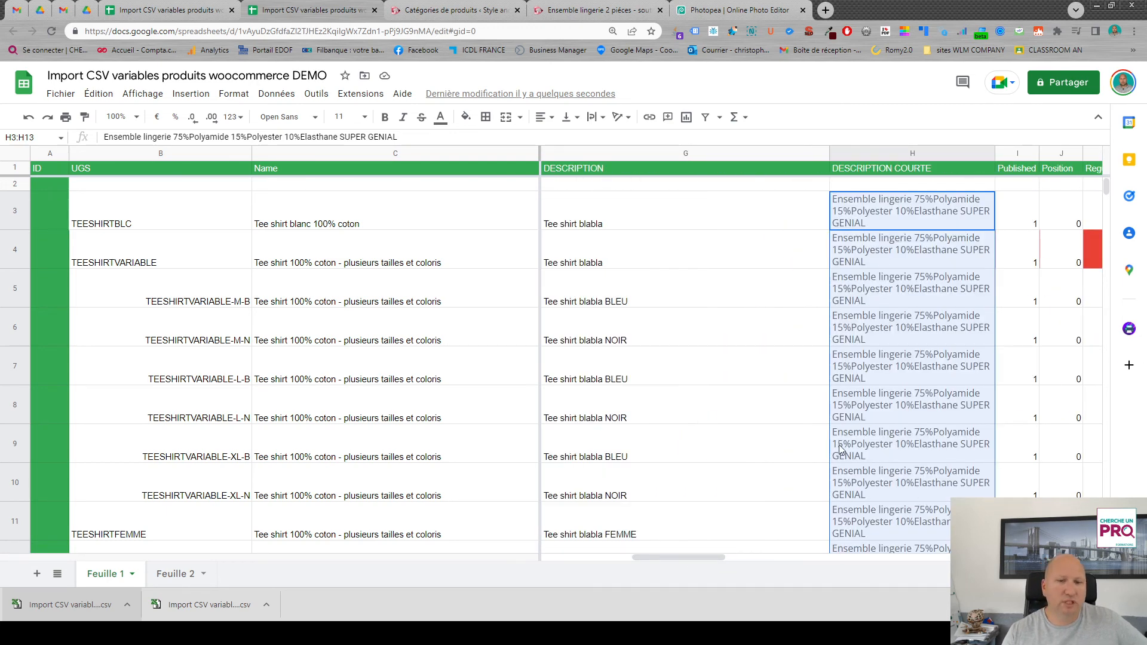
scroll(576, 442, "down", 1)
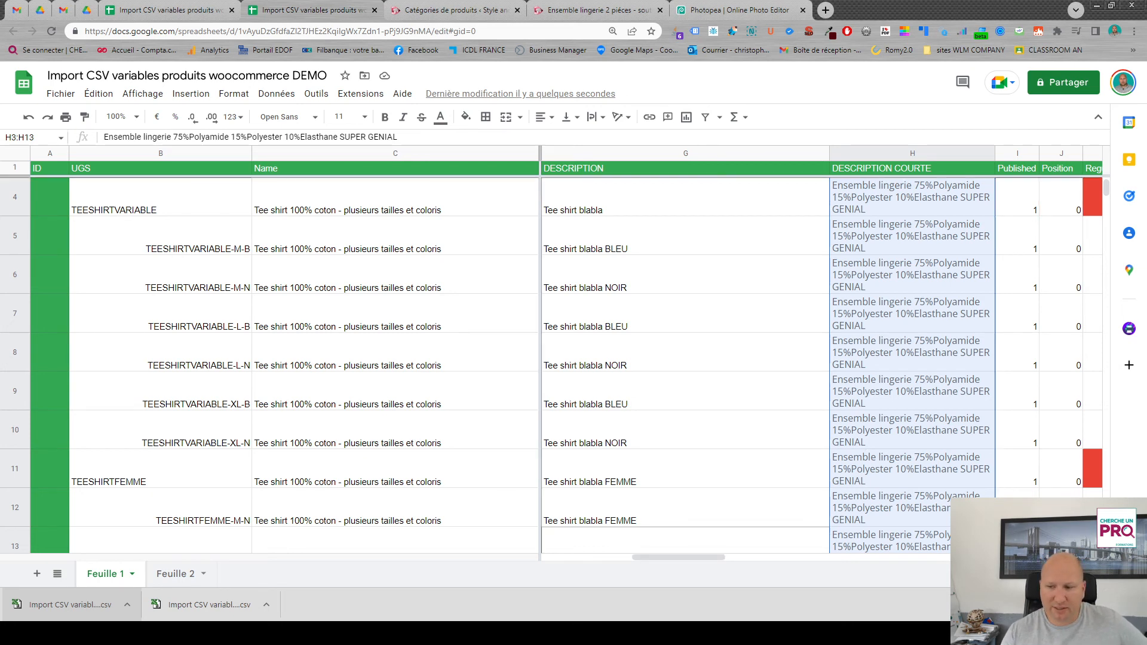
scroll(662, 569, "left", 3)
scroll(662, 561, "right", 3)
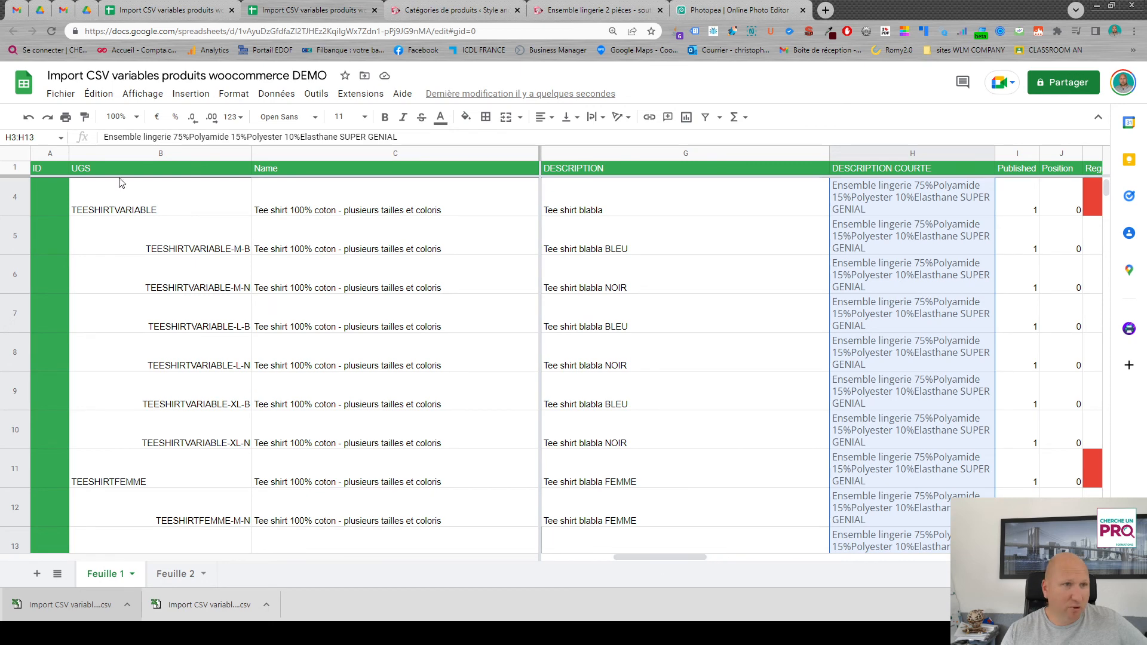
- Download the Feuille 1 sheet as a comma-separated values (.csv) file
left_click(60, 94)
mouse_move(162, 256)
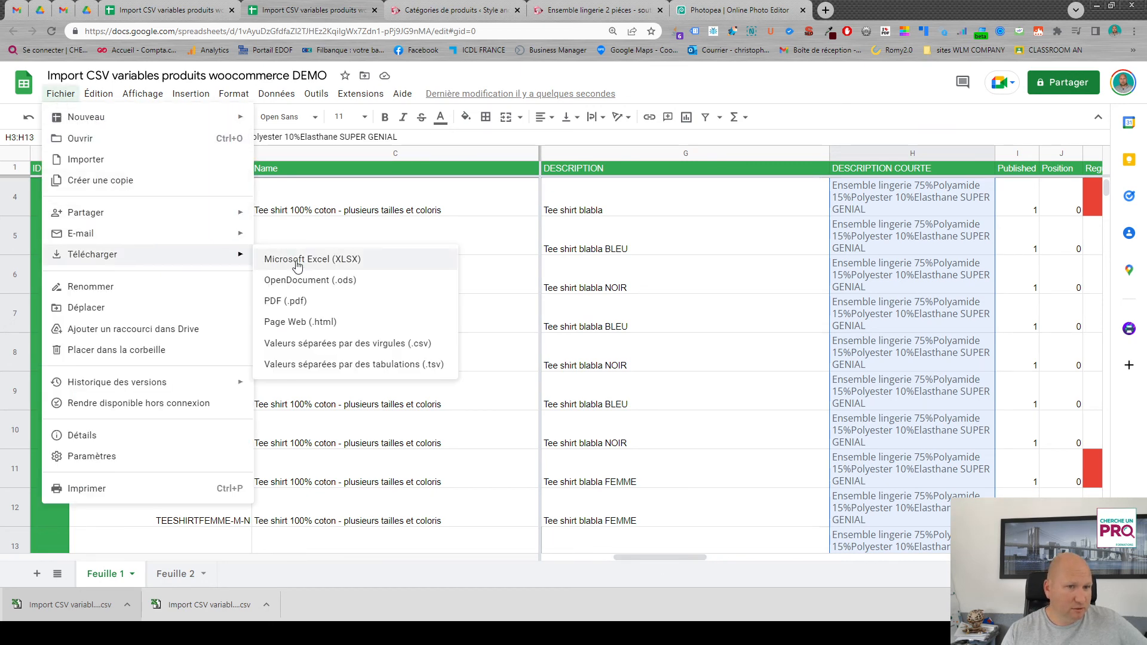
left_click(346, 341)
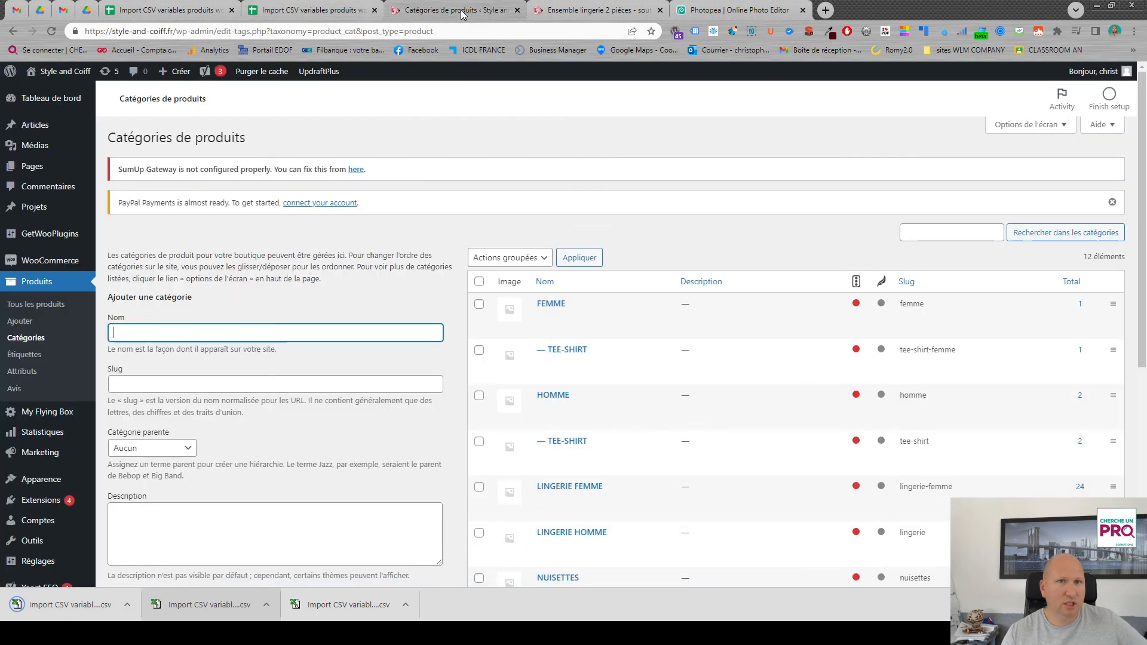
- Switch to the WooCommerce product importer and load the newly downloaded Feuille 1 (2) CSV file
left_click(436, 8)
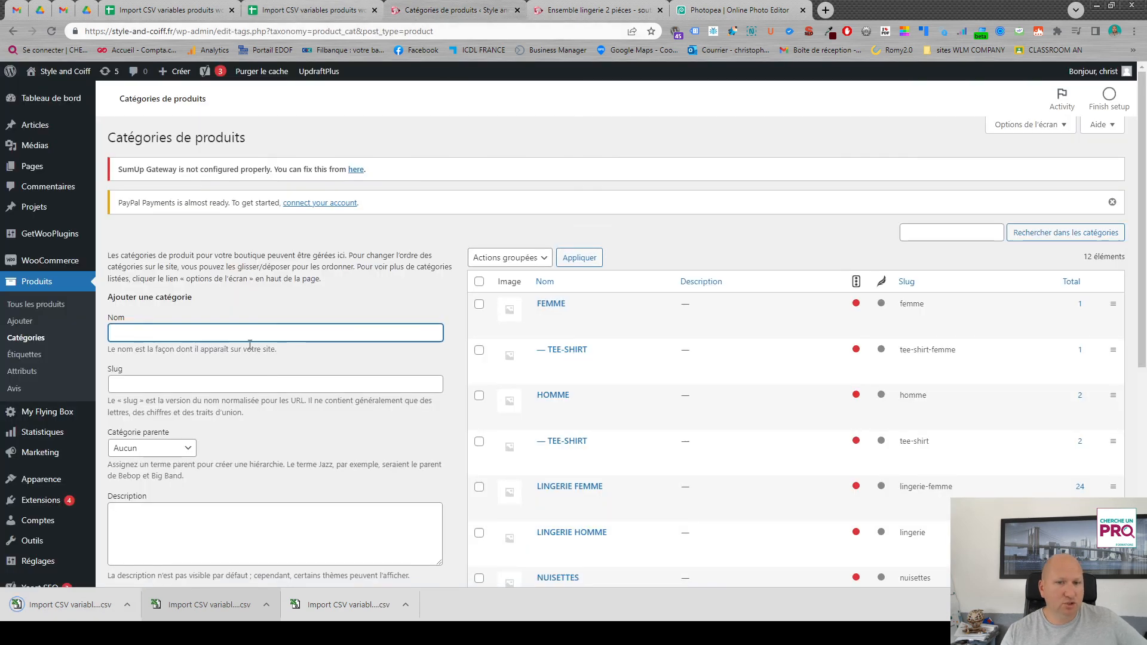
left_click(36, 284)
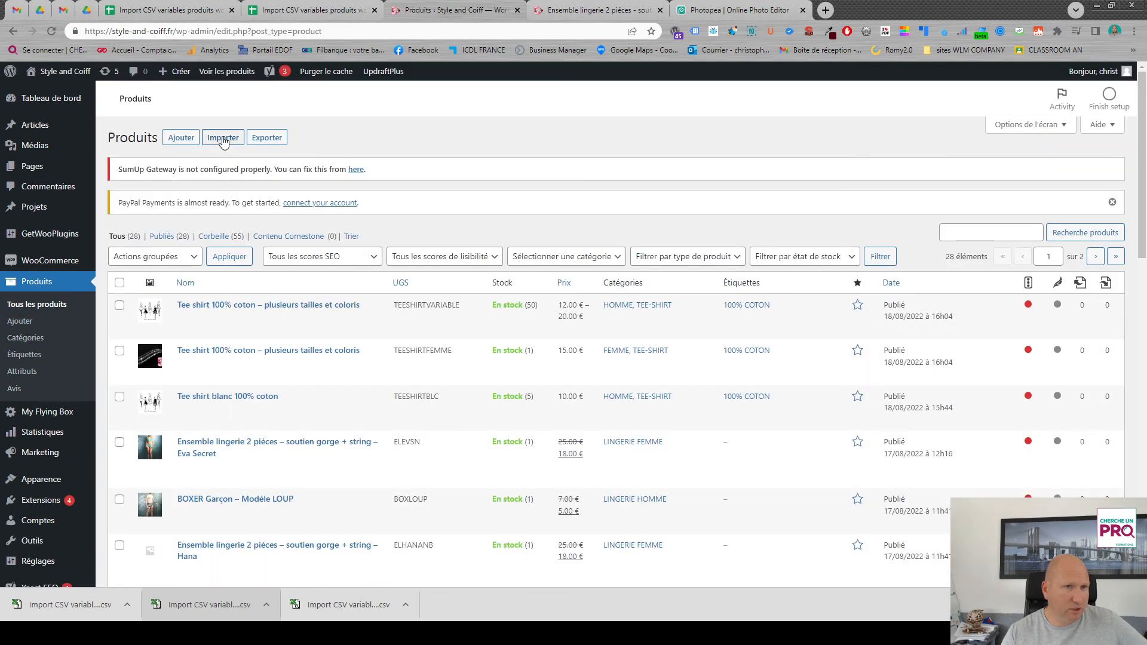
left_click(222, 138)
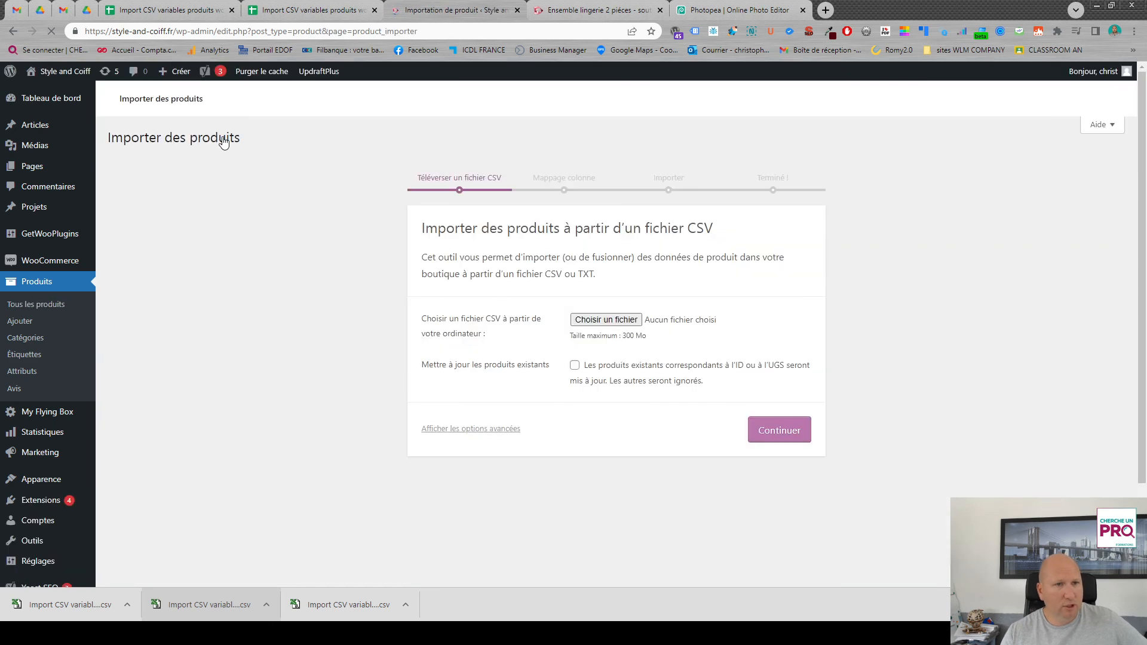
left_click(610, 321)
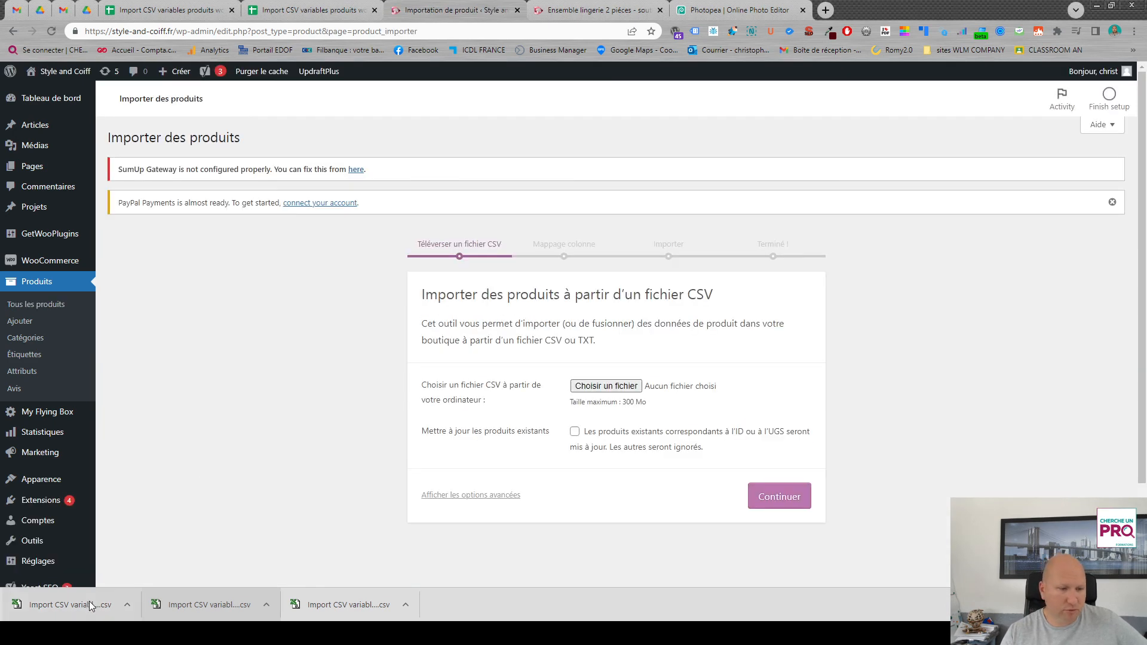
left_click_drag(88, 602, 613, 389)
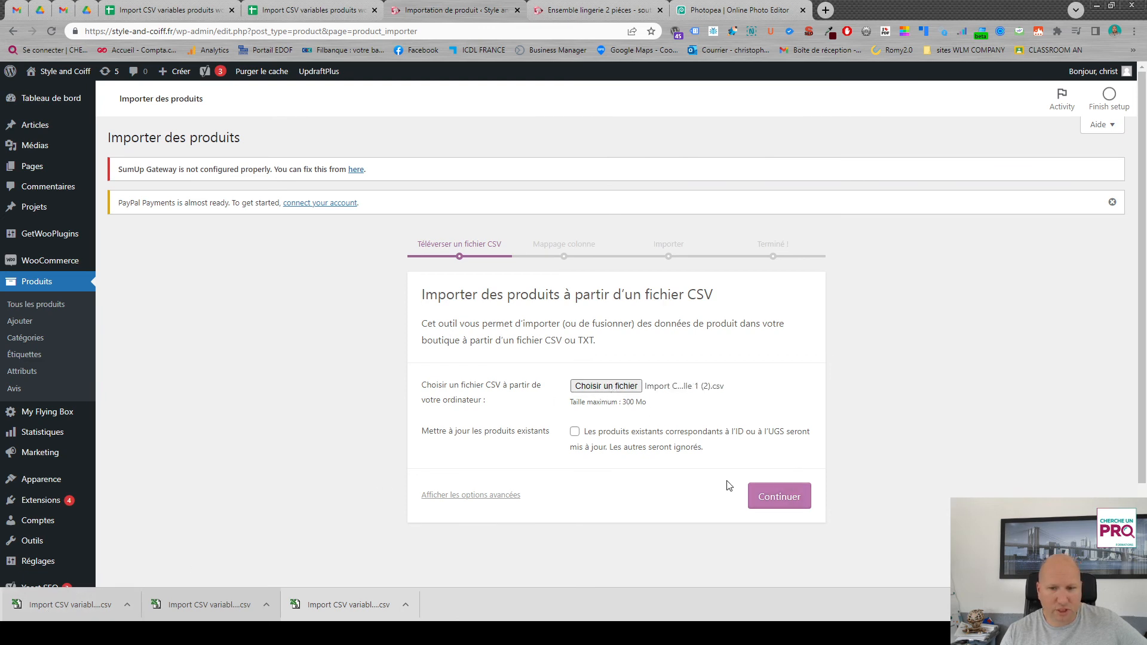
- Enable updating existing products matched by ID or UGS, and run the import with the proposed column mapping
left_click(574, 432)
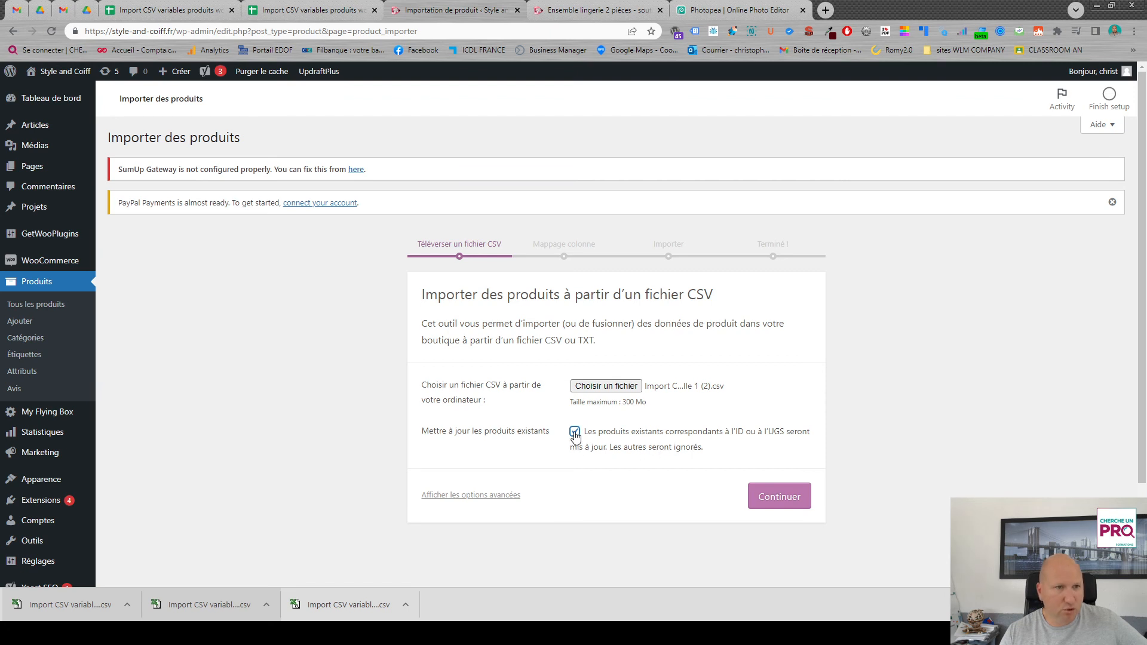
left_click(775, 496)
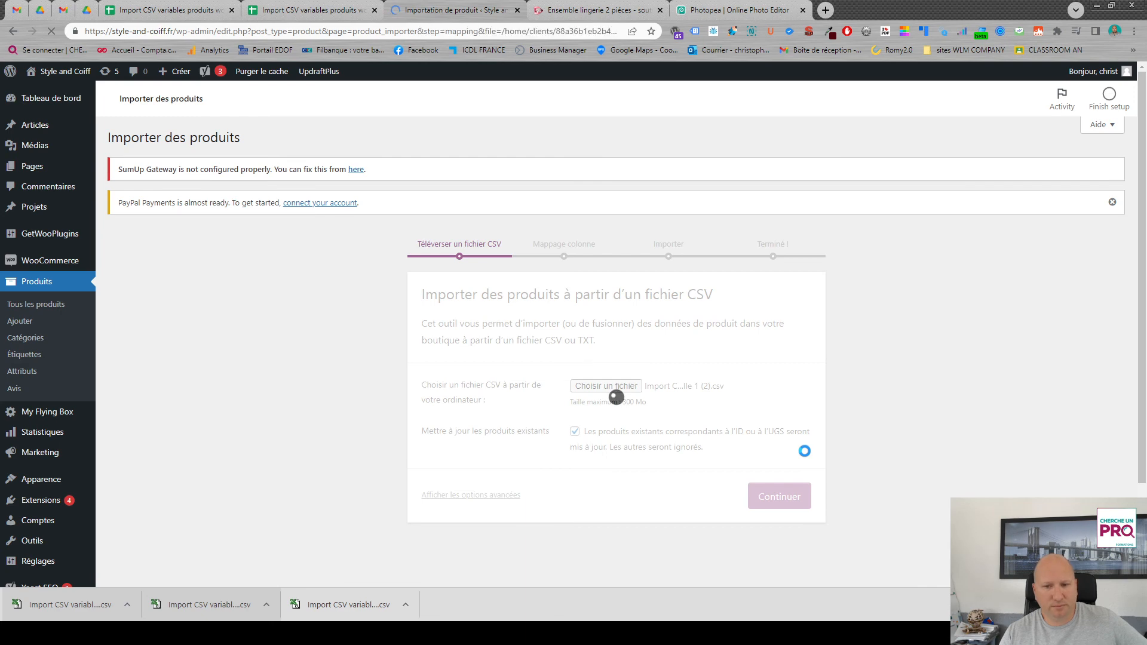
scroll(710, 424, "down", 20)
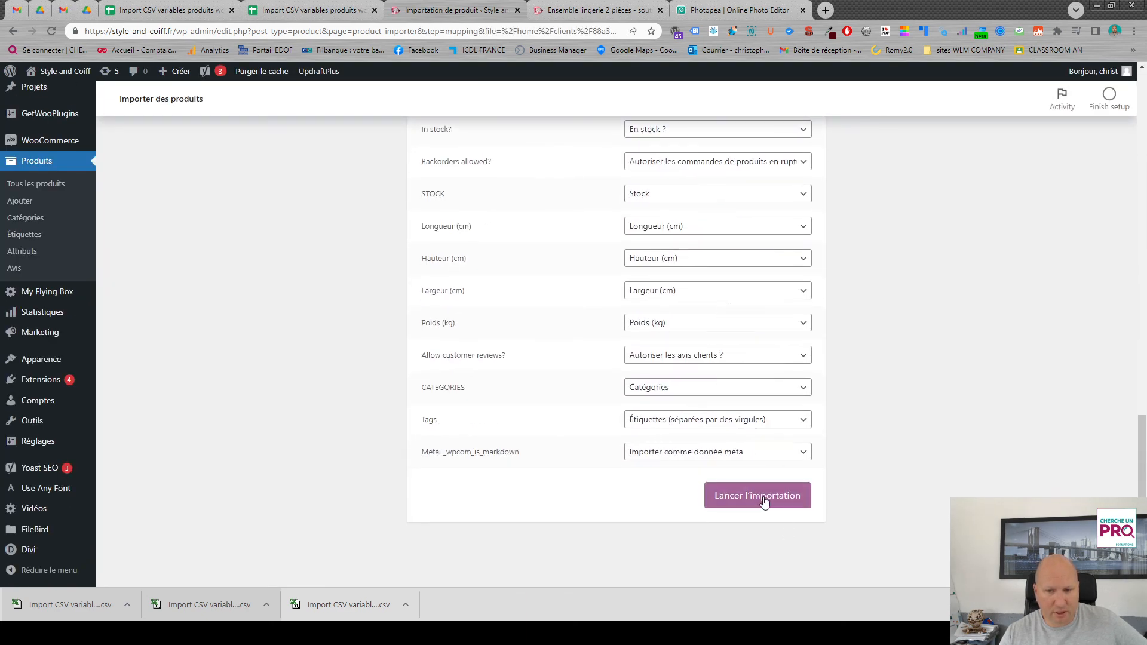
left_click(763, 501)
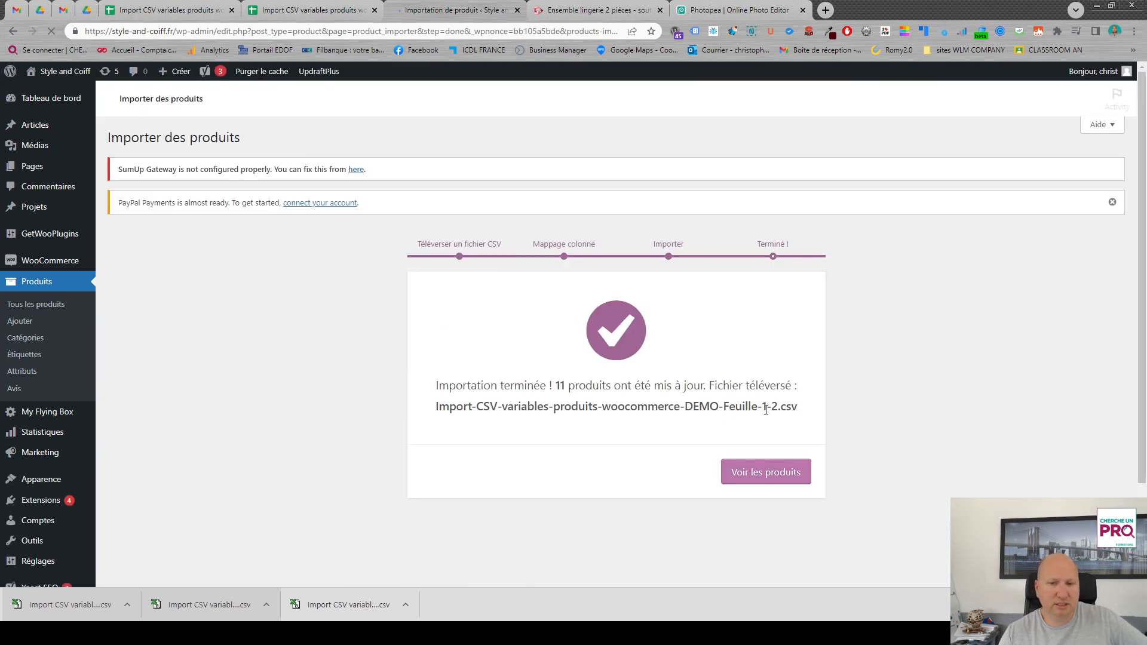
- Open the TEESHIRTVARIABLE product page in the shop and check the short description and the blue L and M variations' prices
left_click(768, 480)
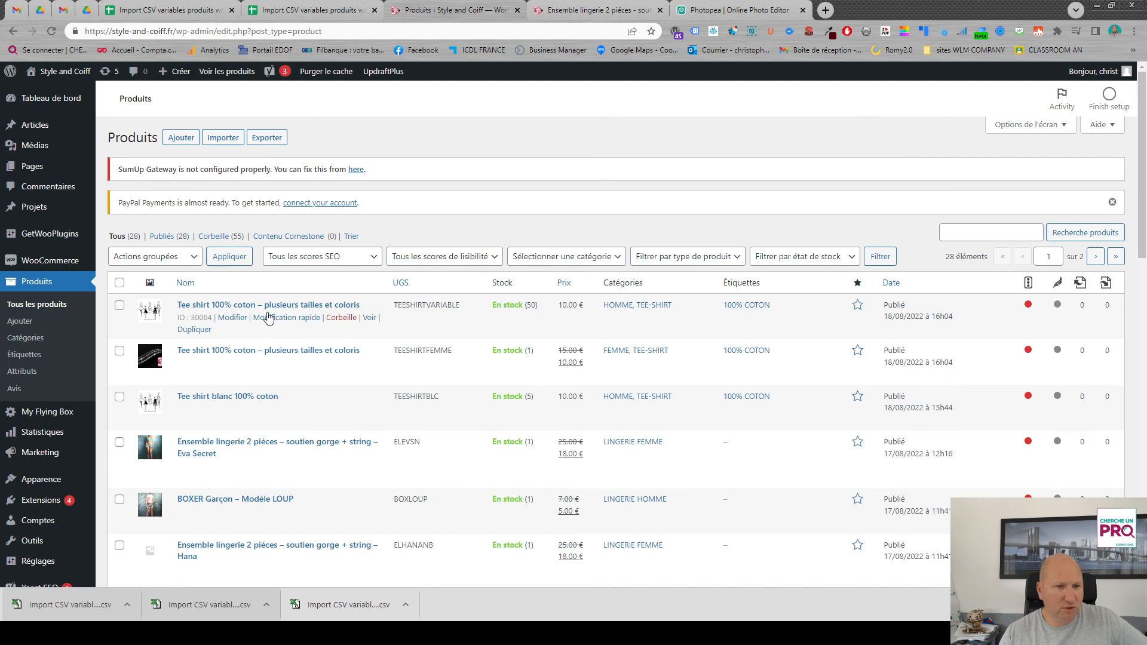
left_click(370, 318)
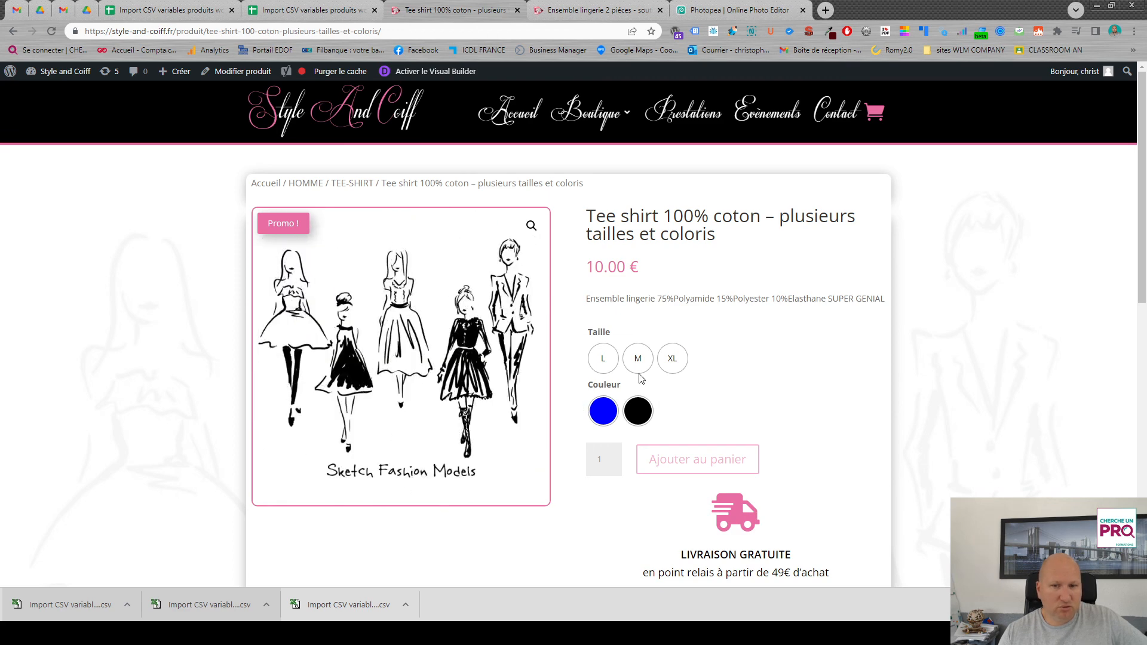
left_click(608, 361)
left_click(605, 407)
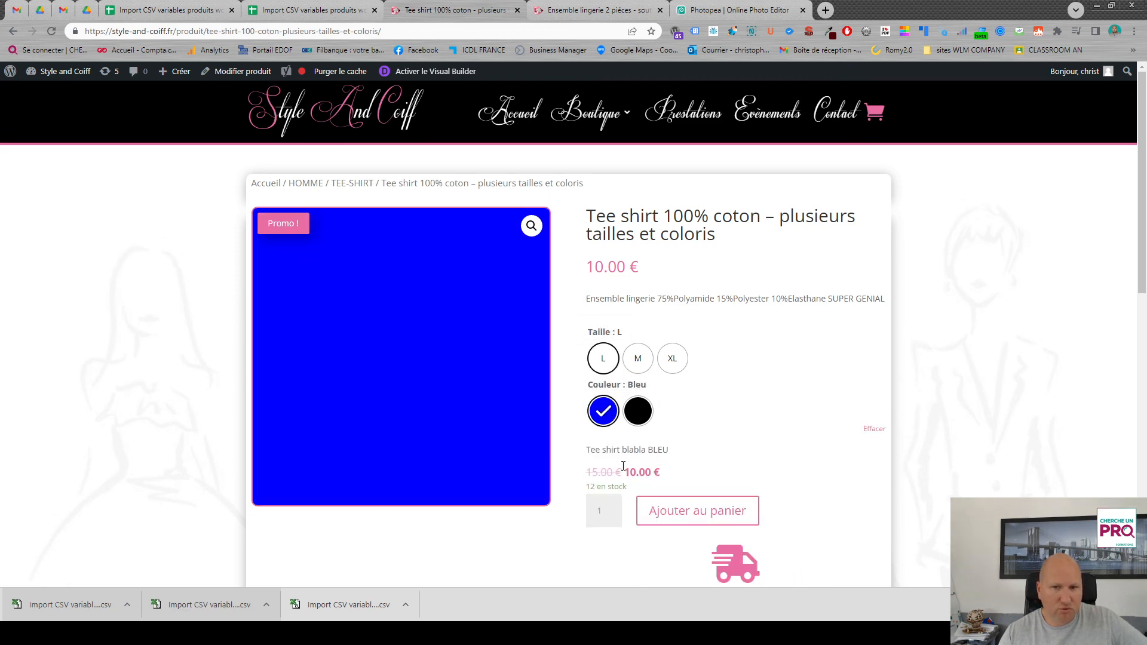
left_click(637, 361)
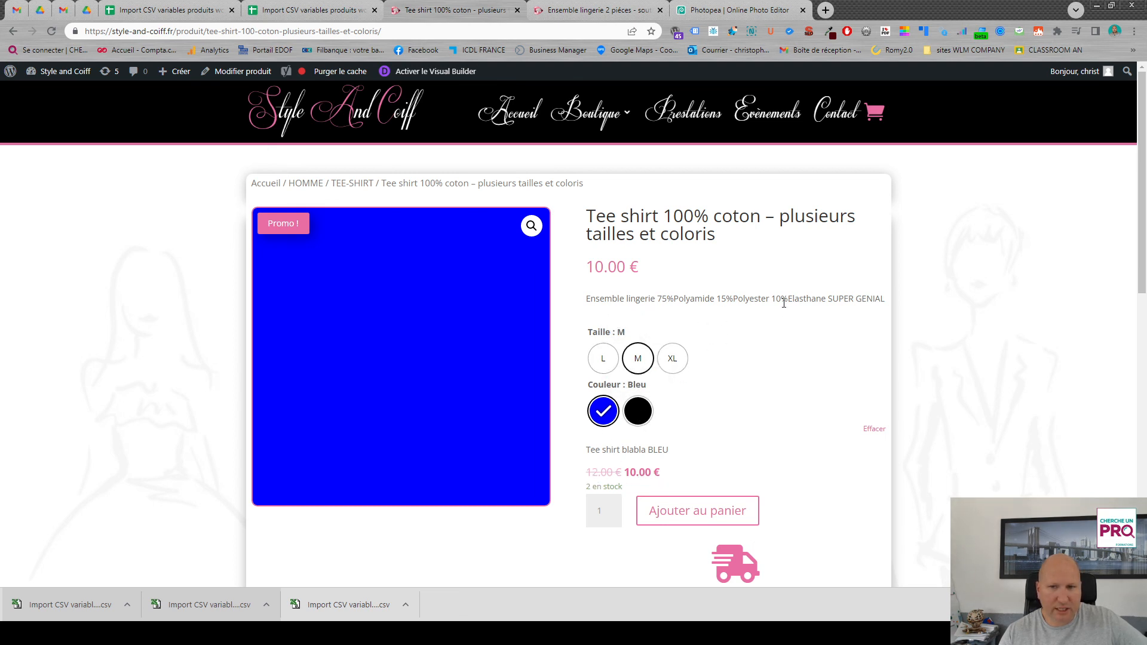
left_click_drag(829, 301, 883, 300)
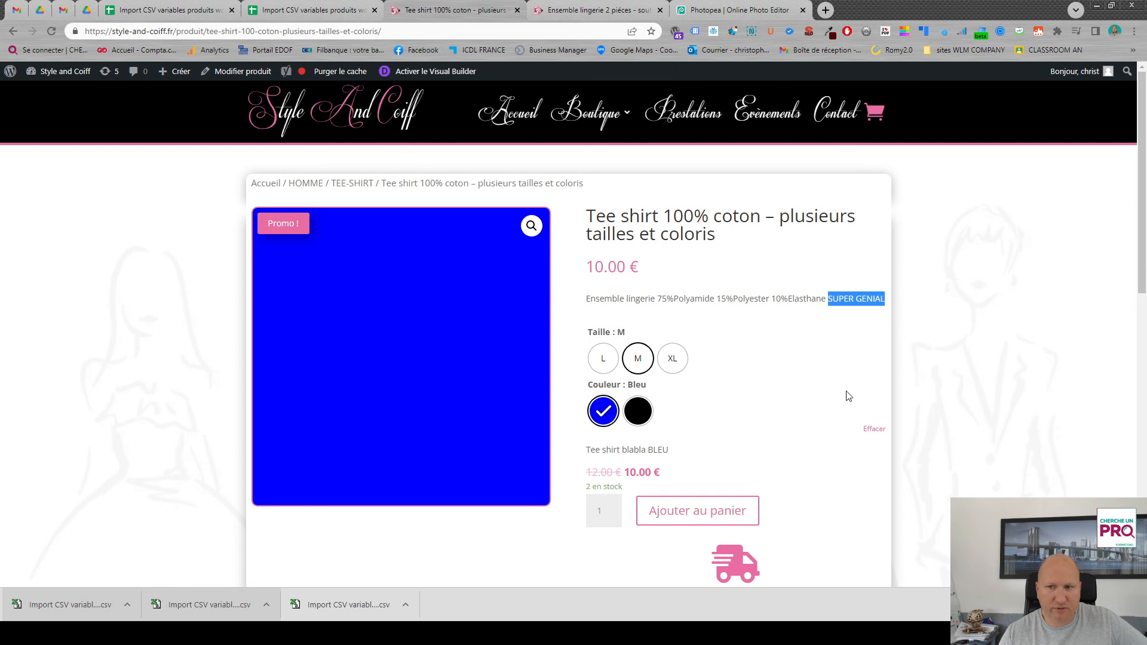
left_click(815, 329)
scroll(741, 350, "down", 2)
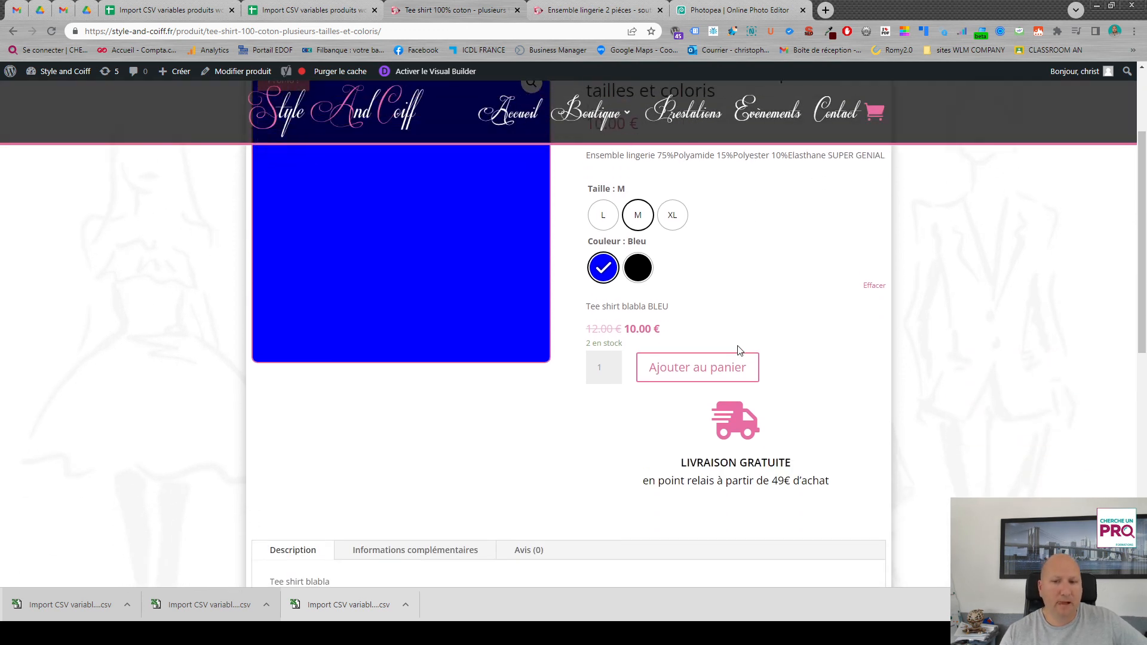
scroll(739, 351, "up", 2)
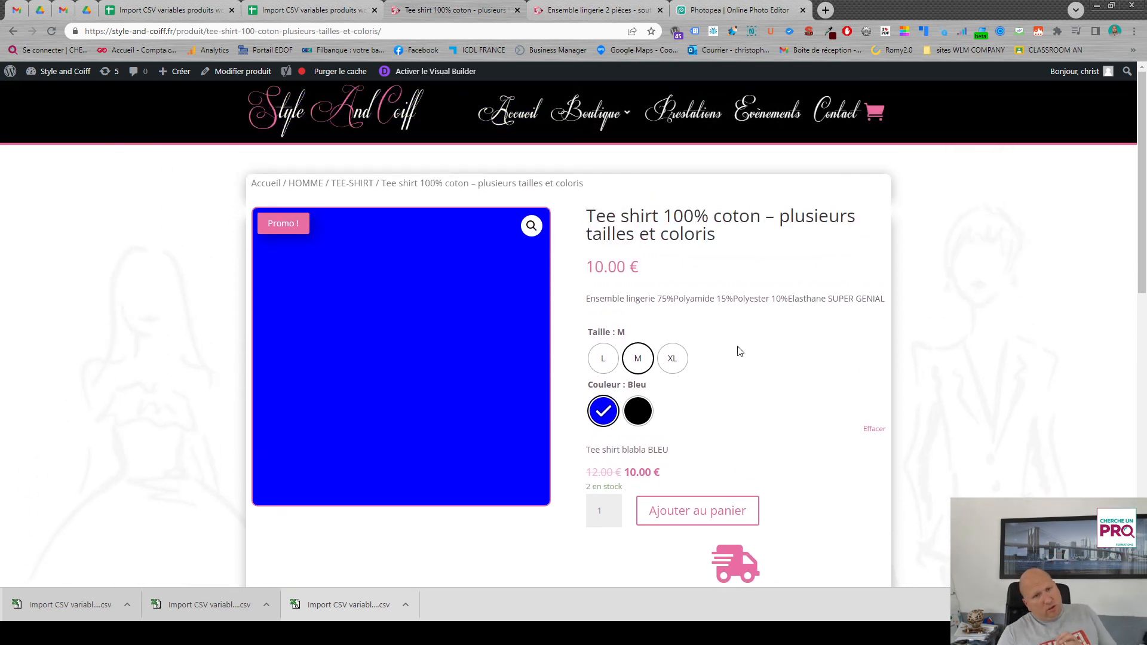
- Switch to the product import spreadsheet and review the columns from Parent through the prices and attributes
left_click(312, 14)
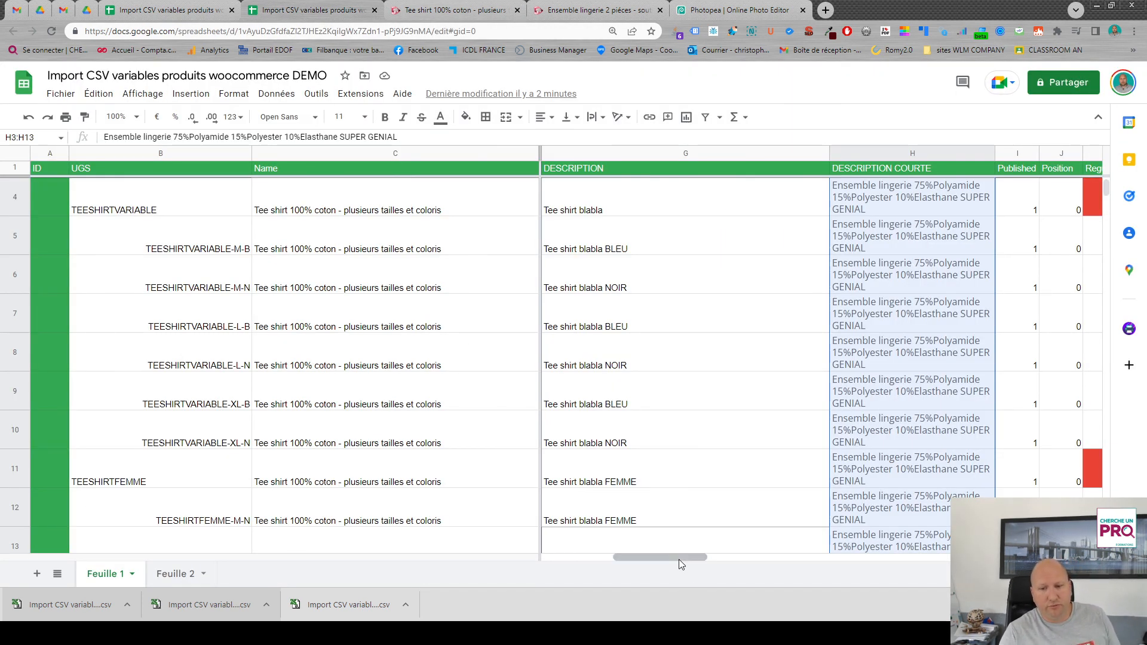
left_click_drag(679, 559, 589, 558)
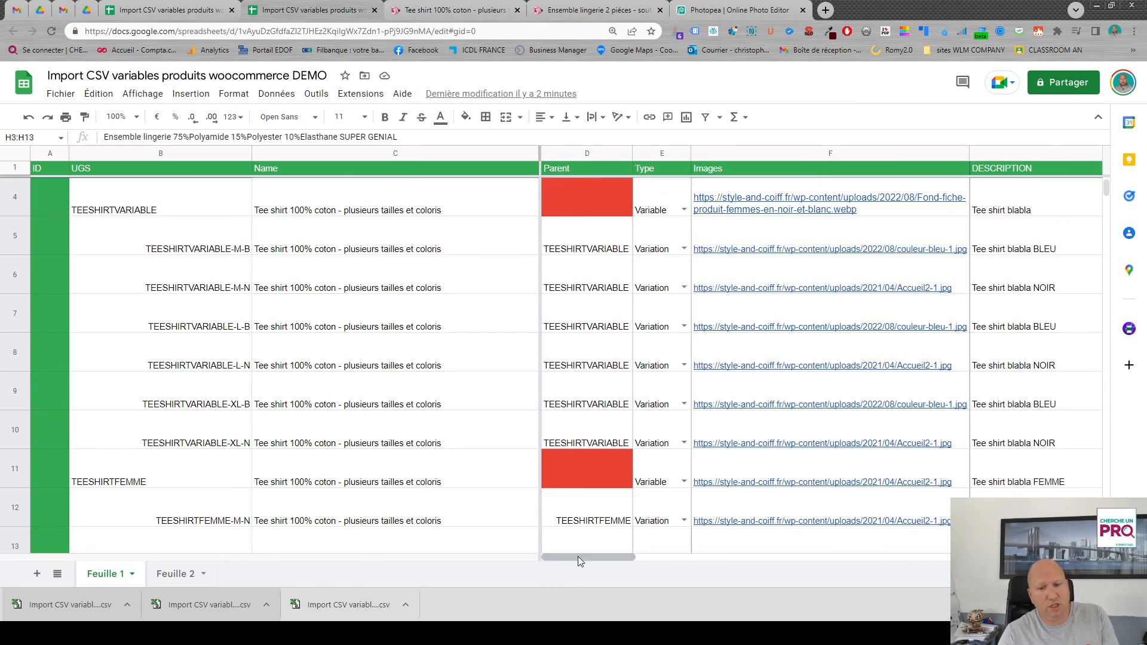
left_click_drag(586, 557, 727, 553)
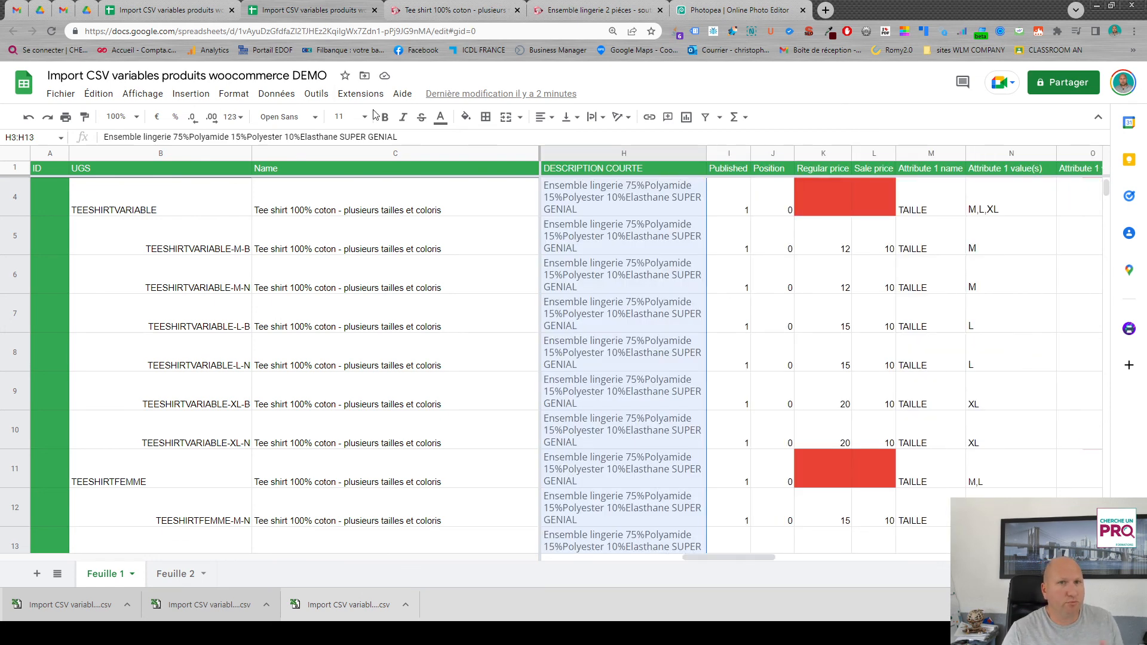
- Return to the WordPress admin and open the TEESHIRTVARIABLE product for editing at its product data
left_click(450, 15)
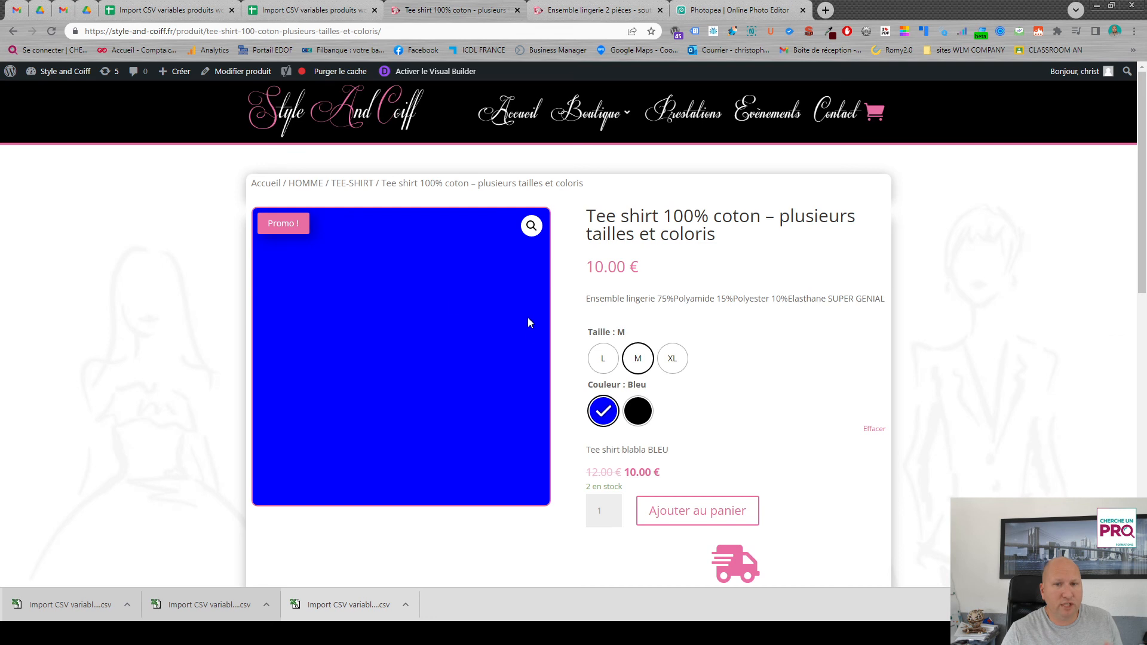
left_click(60, 73)
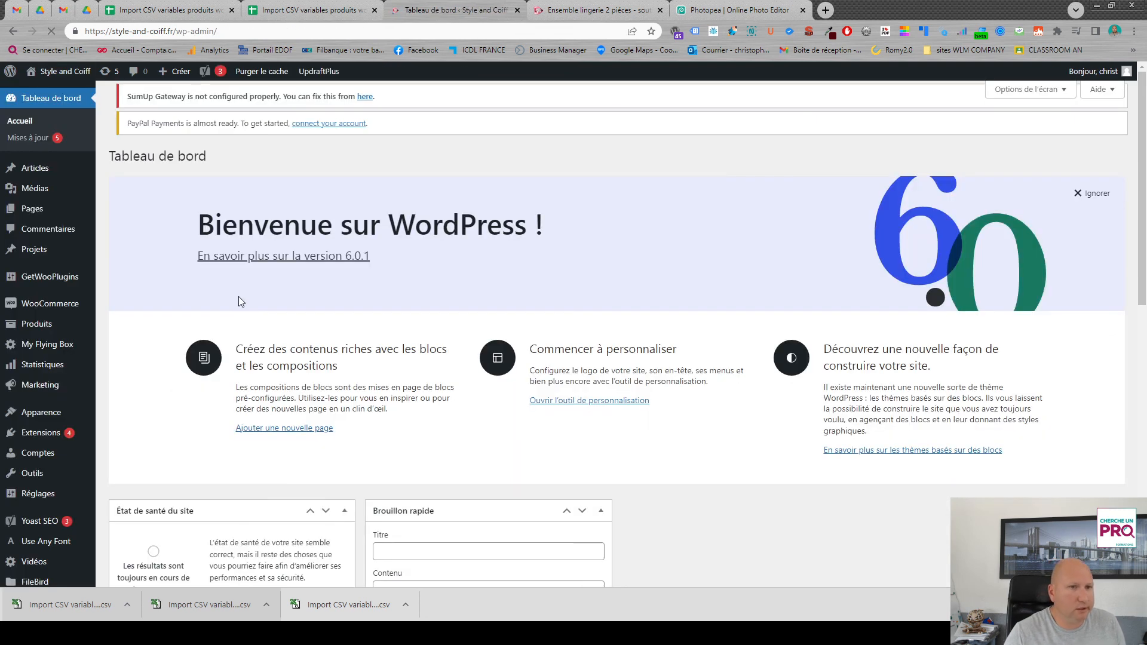
mouse_move(37, 327)
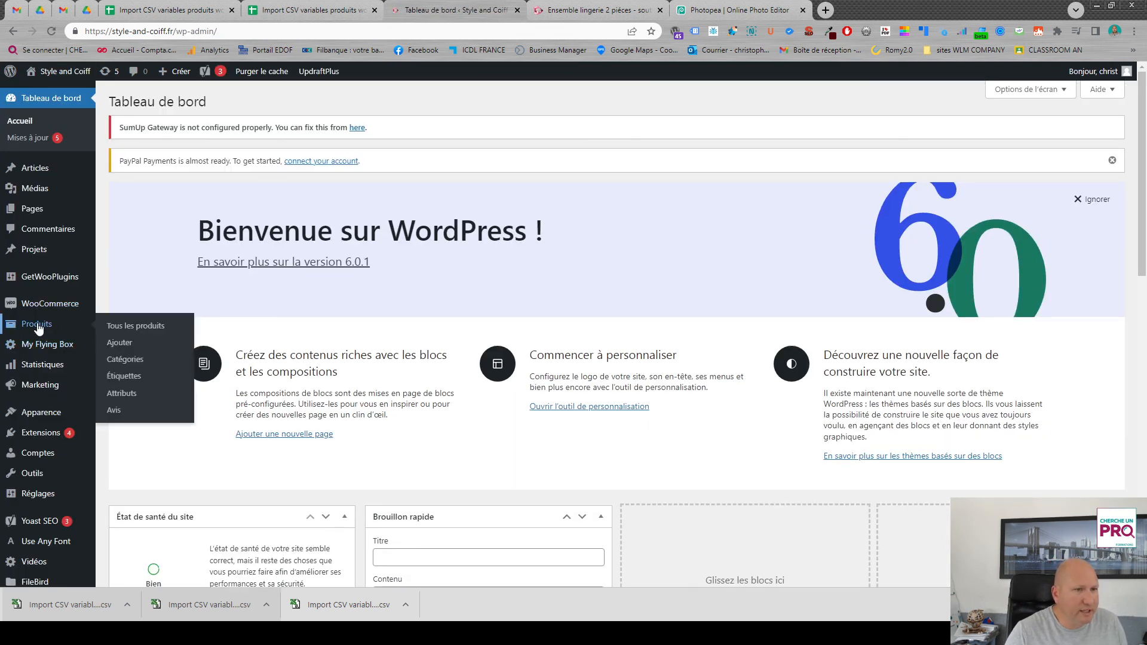
left_click(136, 325)
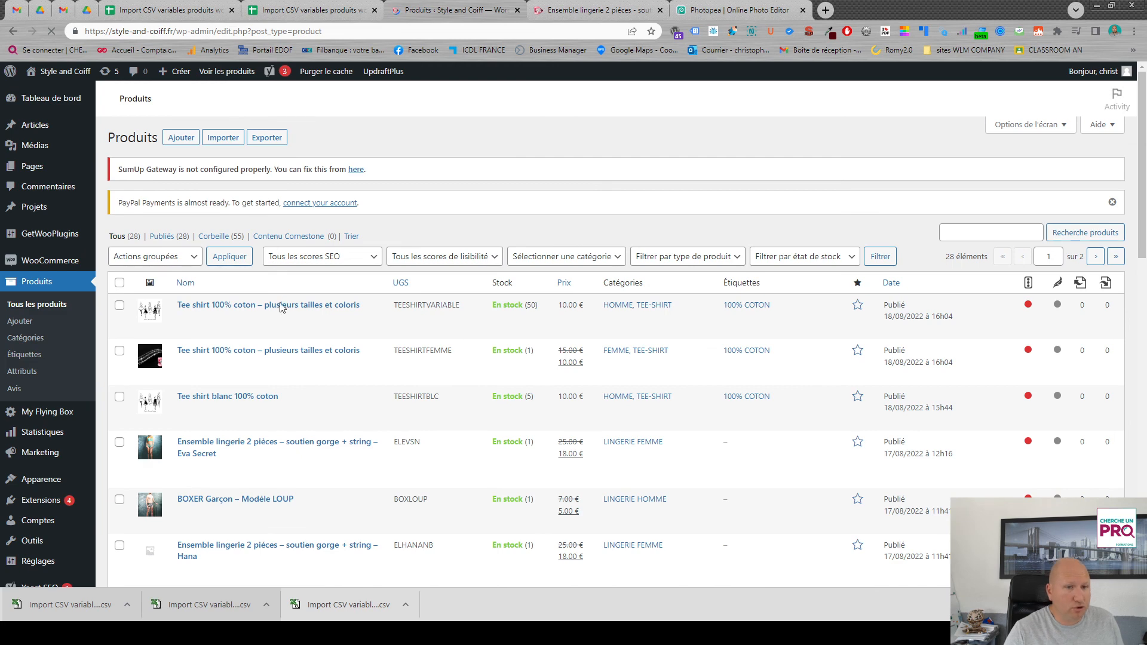
left_click(258, 307)
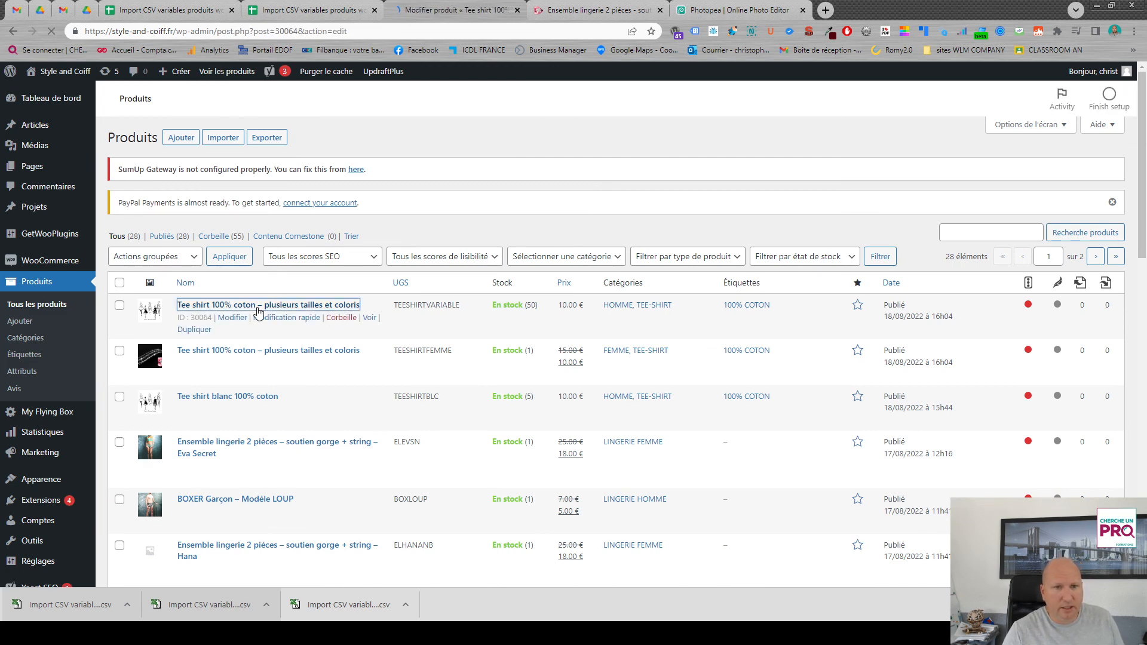
scroll(532, 385, "down", 12)
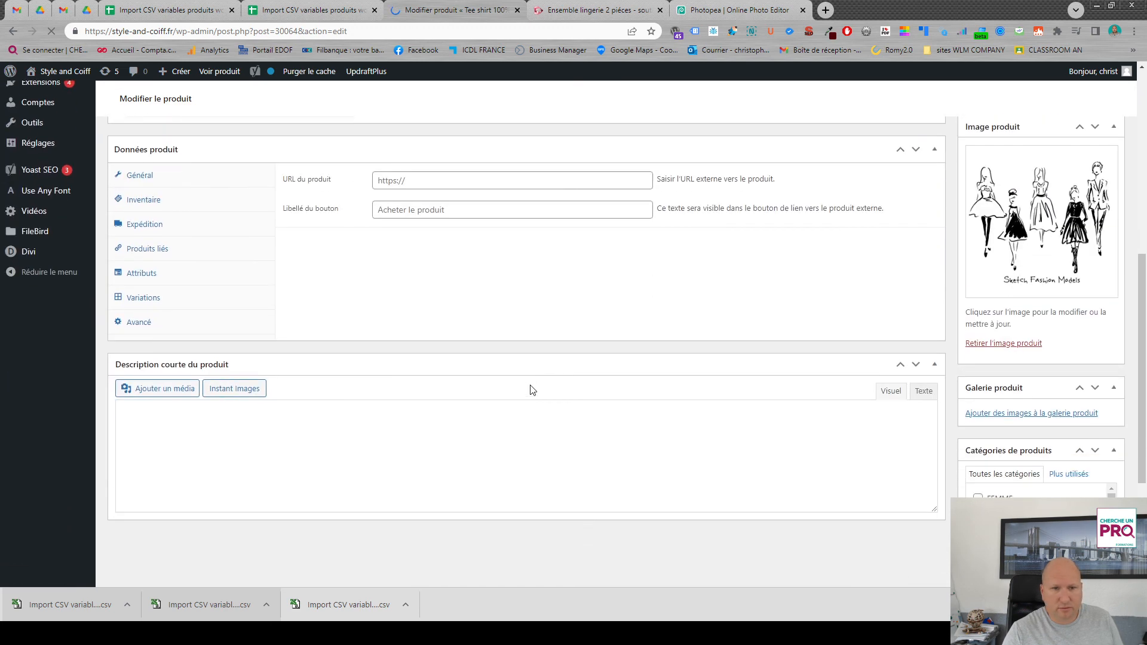
scroll(372, 256, "up", 15)
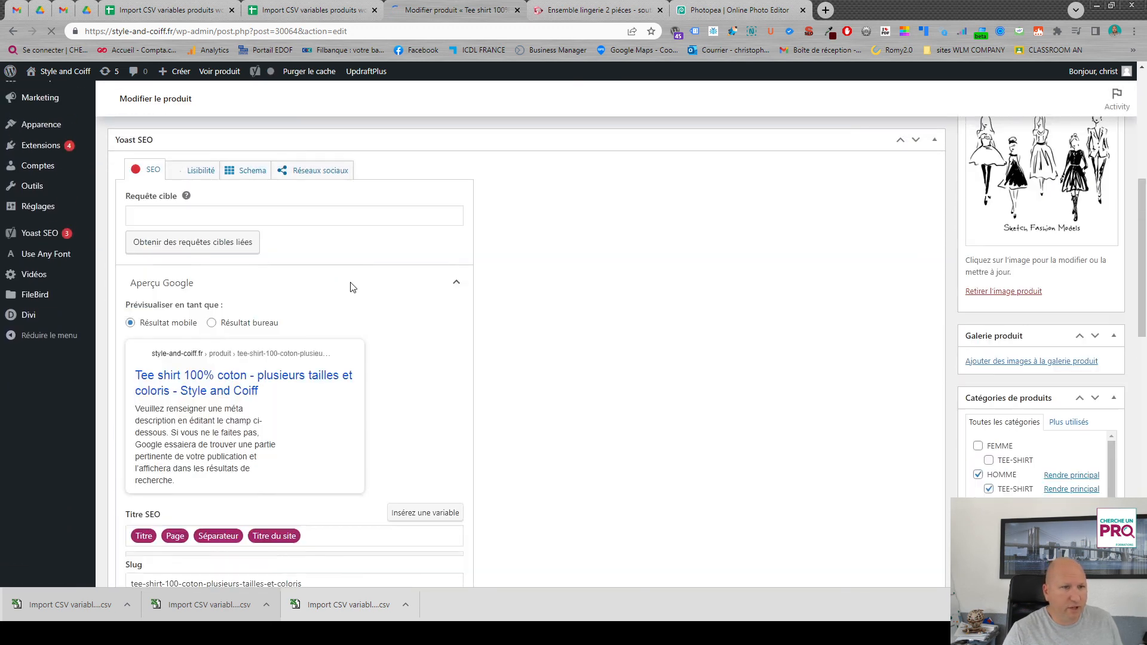
scroll(498, 330, "down", 10)
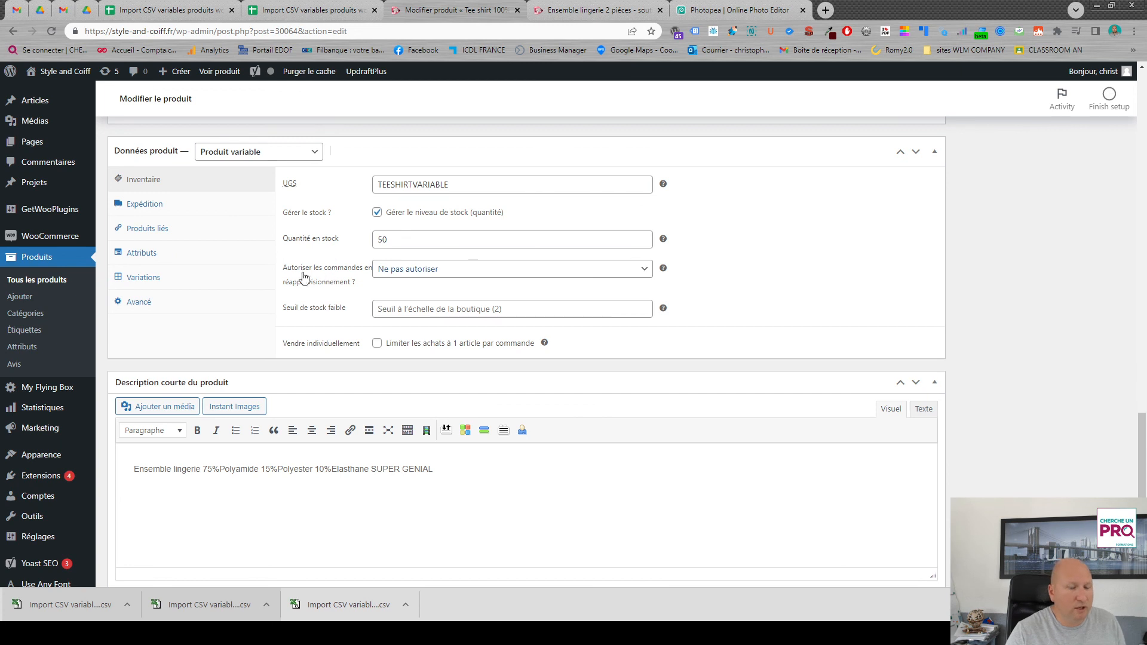
- Expand the XL Noir variation and set its regular price to 18 €
left_click(162, 281)
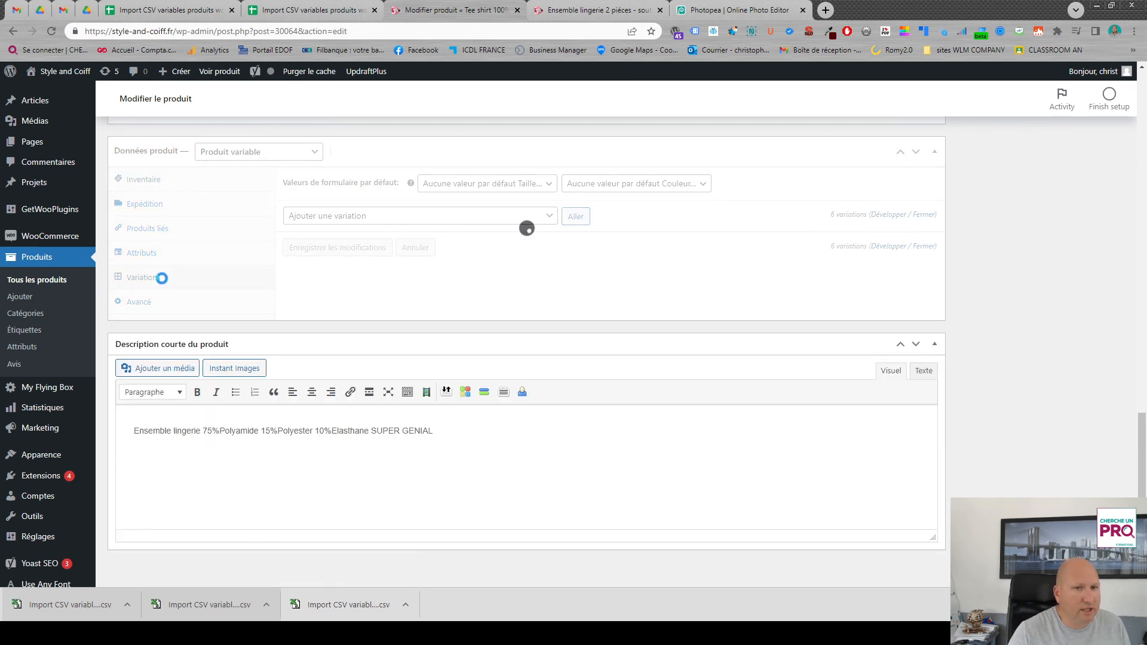
left_click(478, 246)
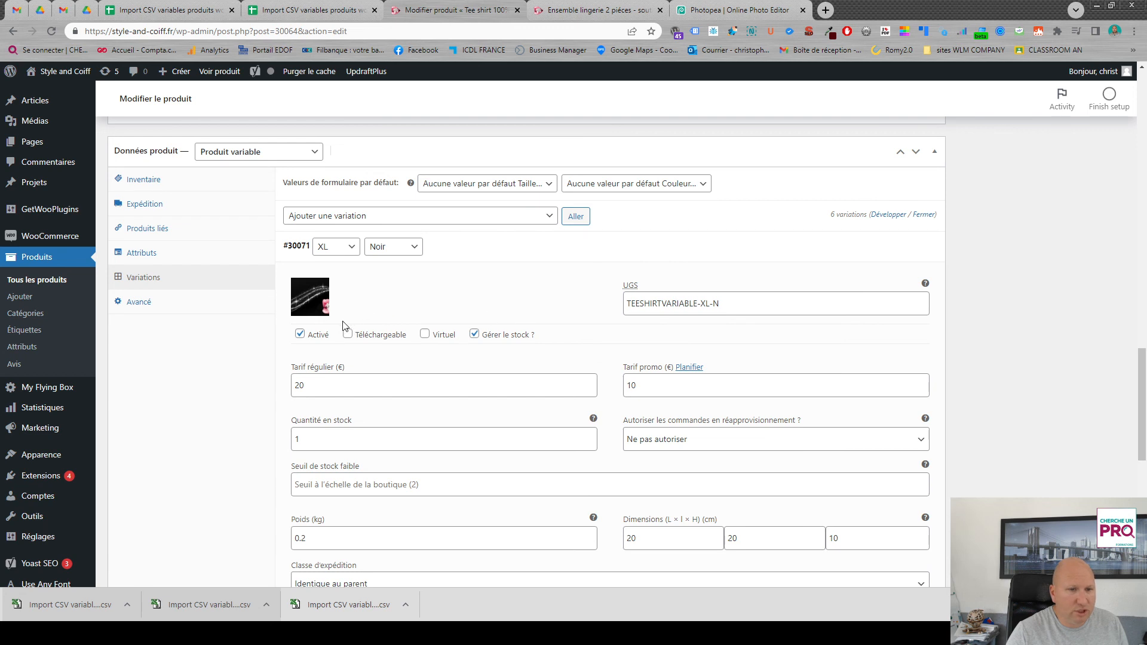
double_click(319, 390)
type("18")
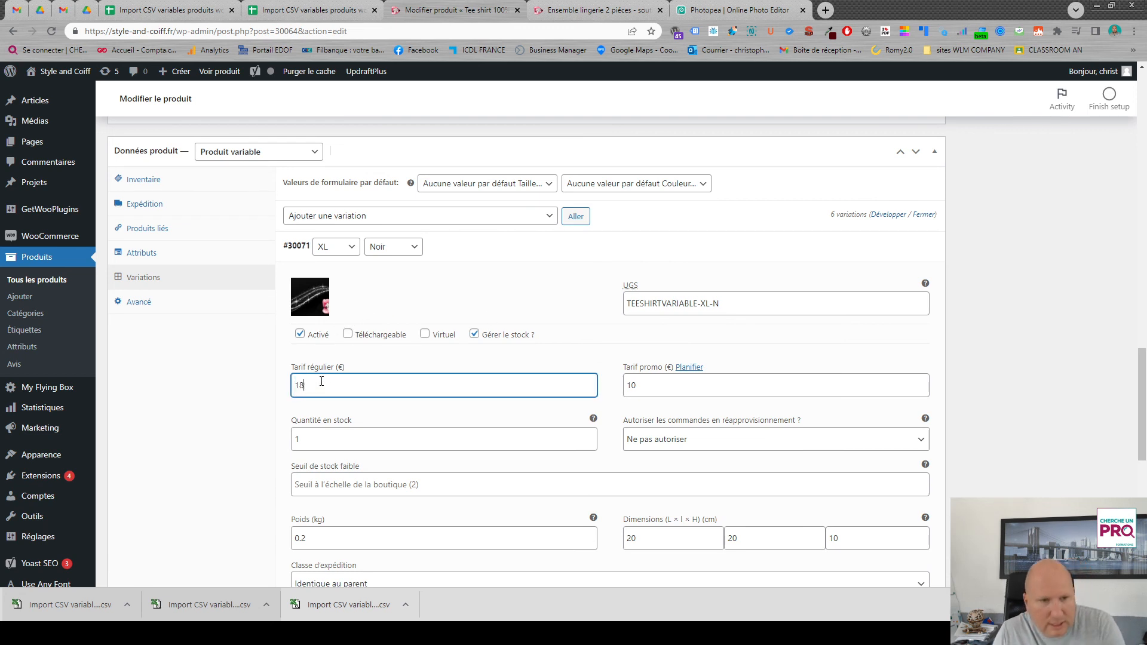
left_click(347, 366)
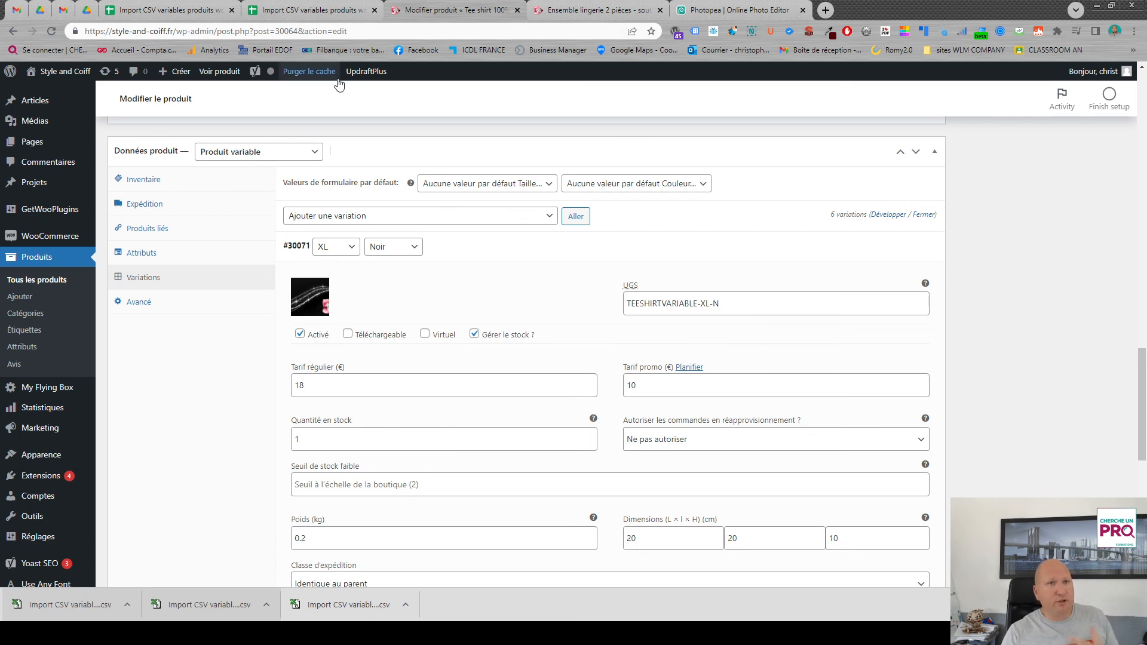
- Glance at the import spreadsheet and examine the product's edit page, from the variation fields up through the SEO settings
left_click(309, 8)
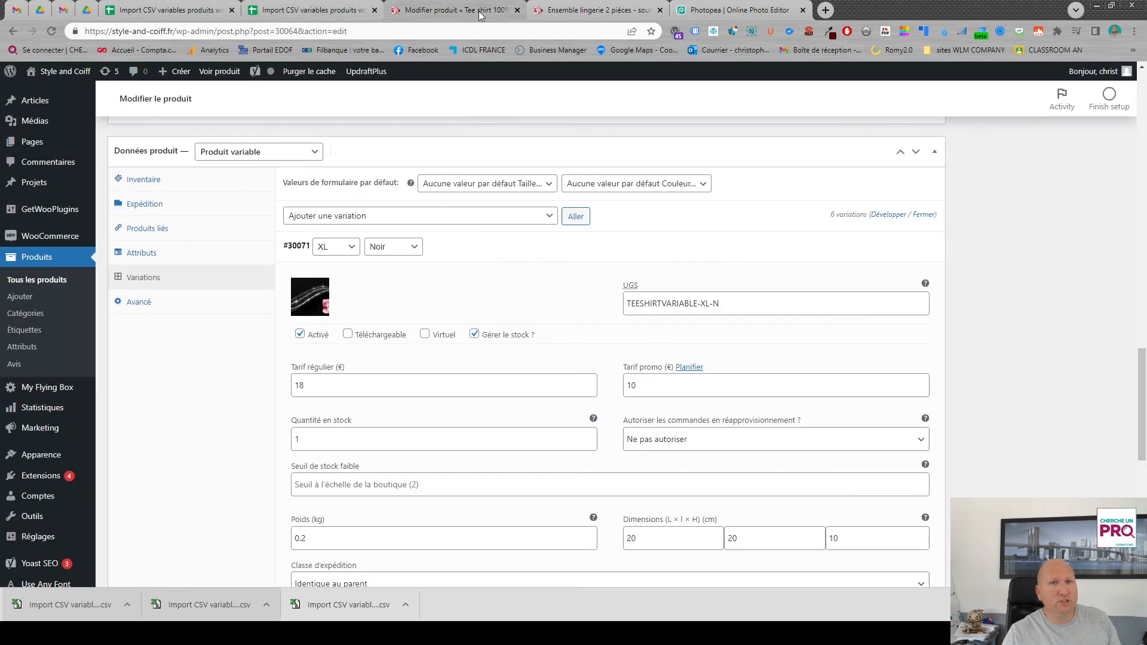
left_click(479, 13)
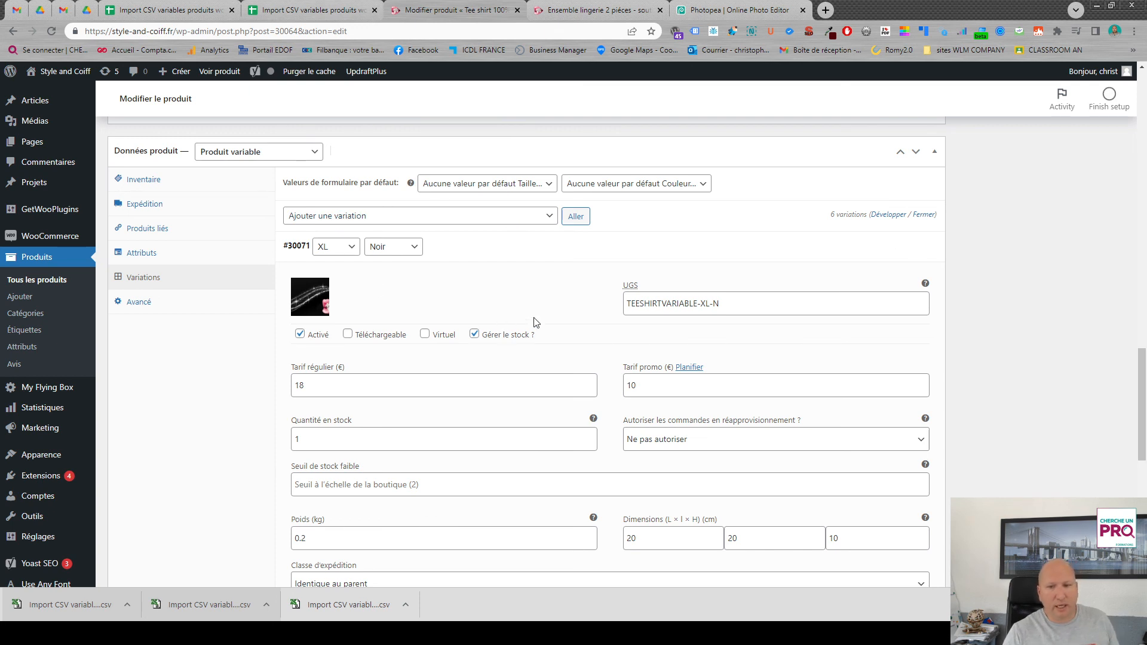
scroll(561, 456, "down", 4)
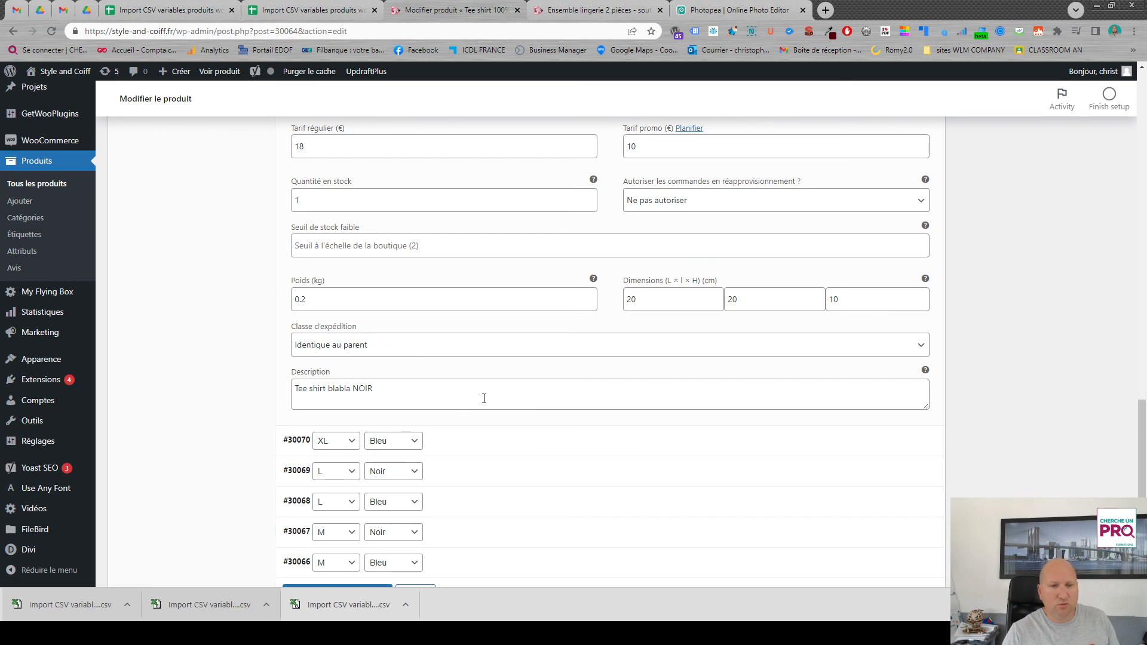
scroll(514, 397, "up", 10)
scroll(502, 395, "down", 4)
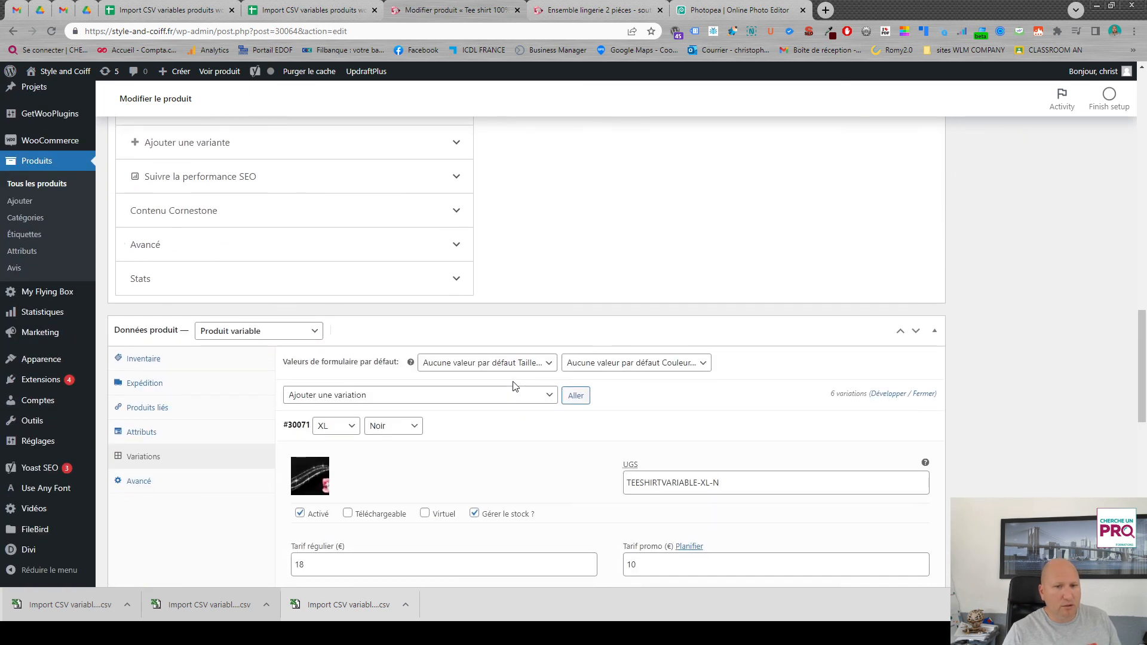
scroll(515, 386, "up", 8)
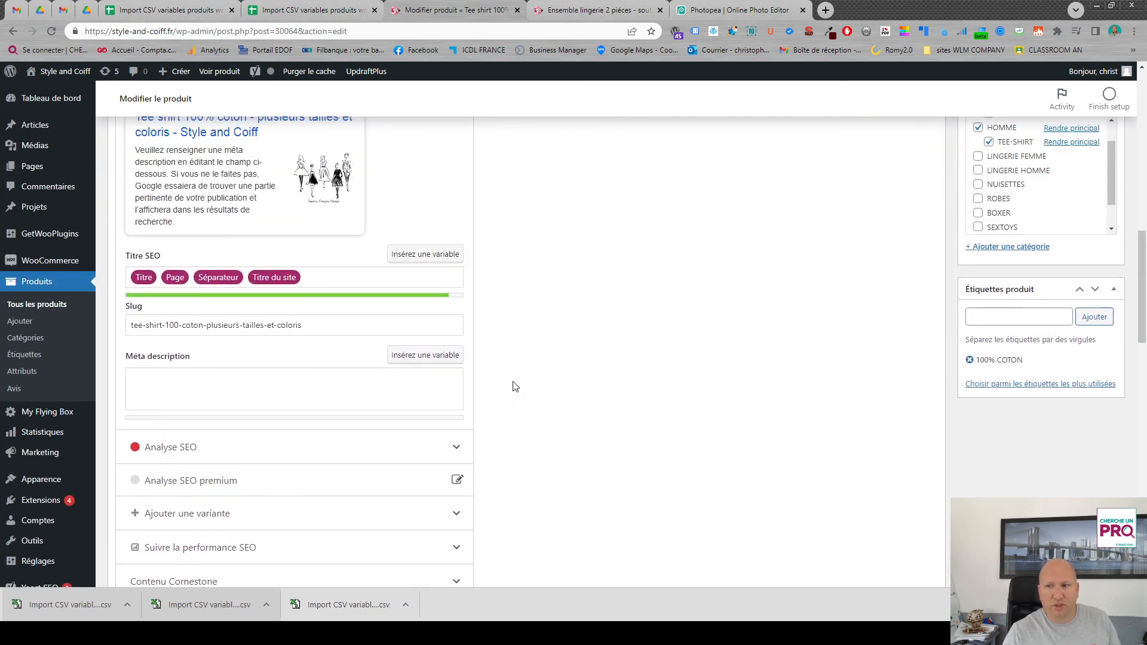
scroll(523, 376, "up", 5)
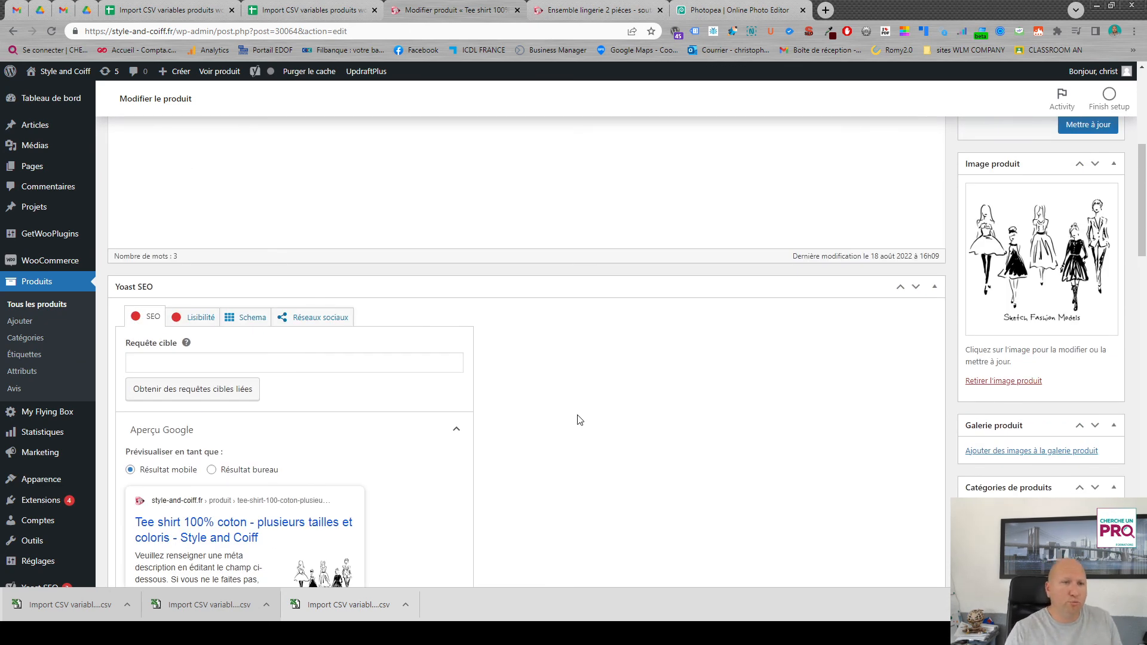
scroll(562, 394, "up", 10)
- Switch back to the import spreadsheet and review the product rows from TEESHIRTBLC to TEESHIRTFEMME-L-N
left_click(311, 10)
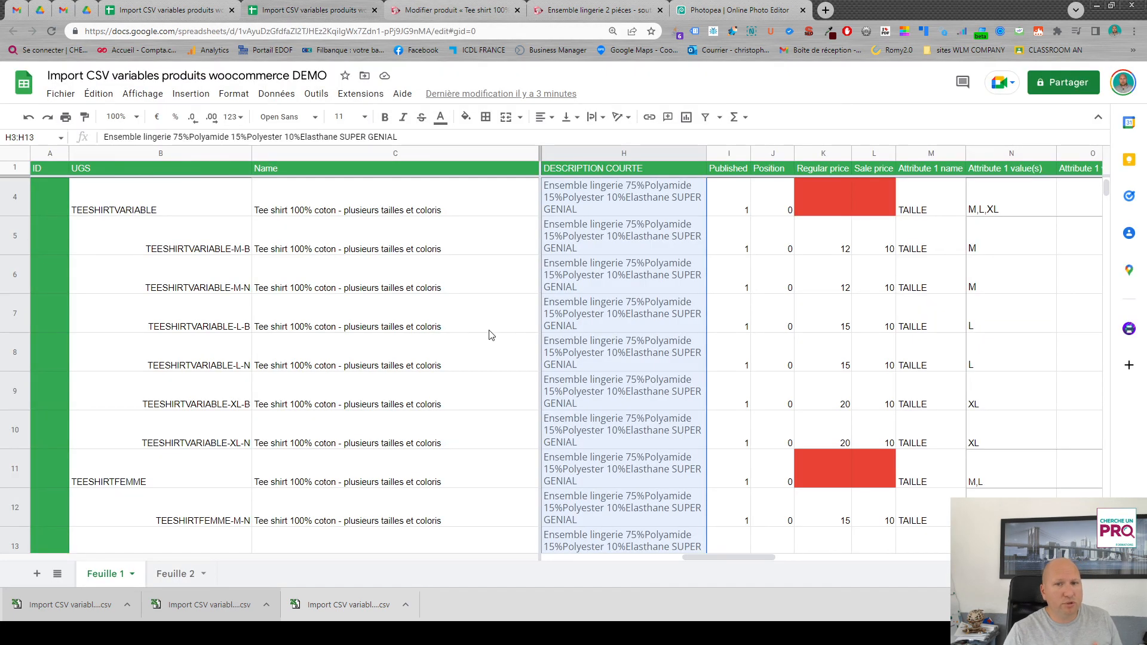
scroll(789, 356, "up", 1)
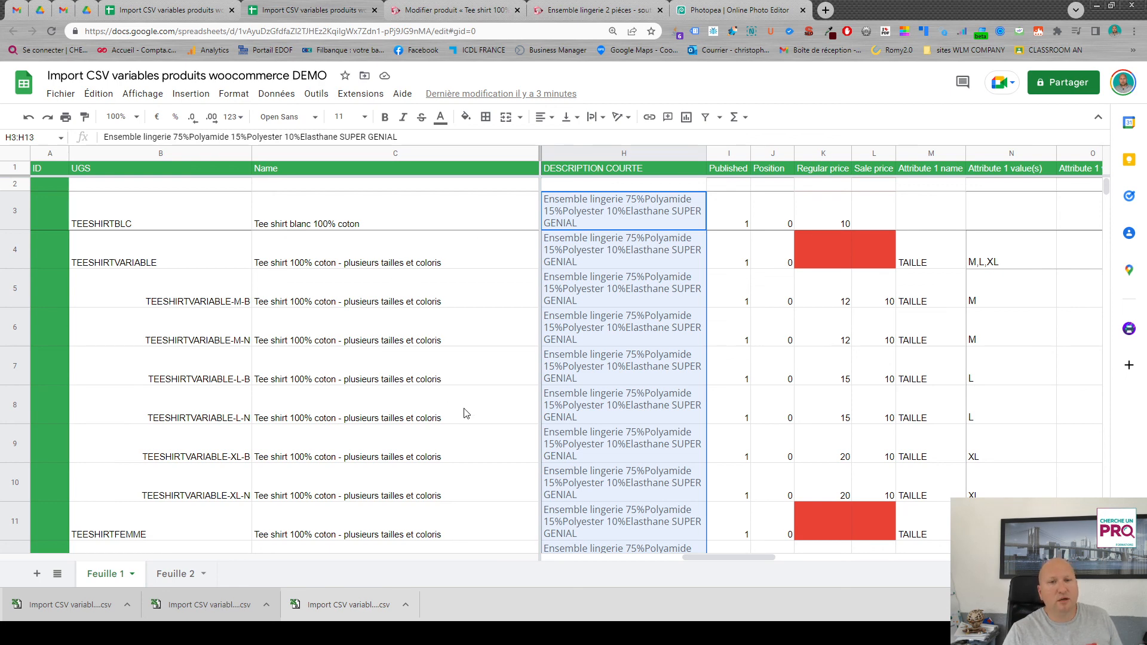
scroll(465, 413, "down", 5)
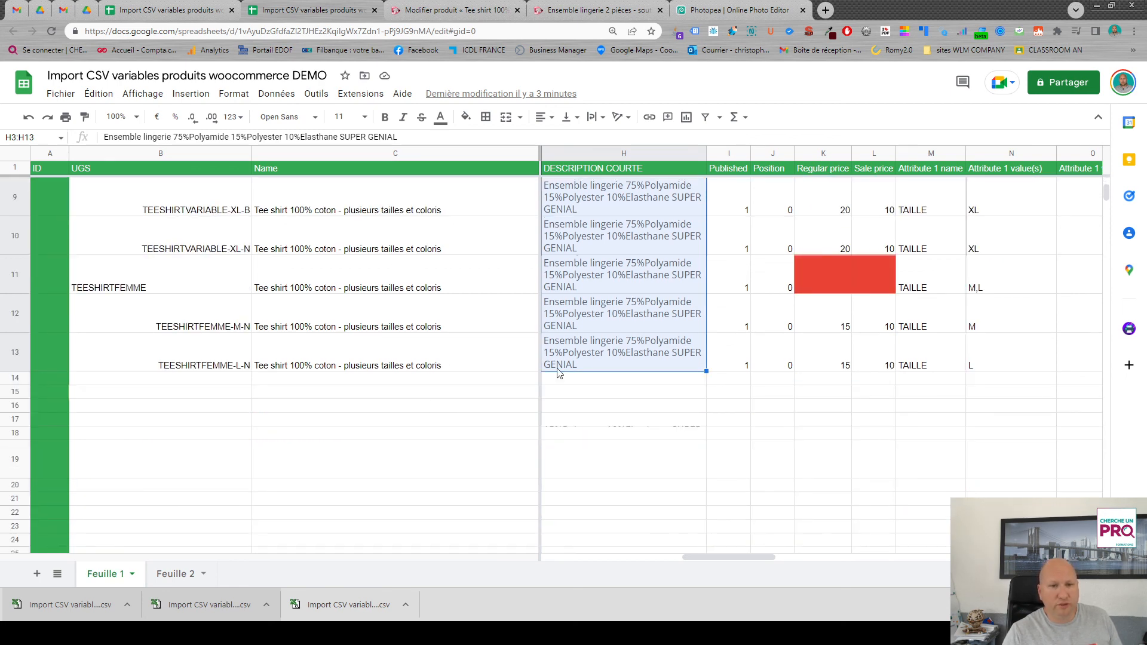